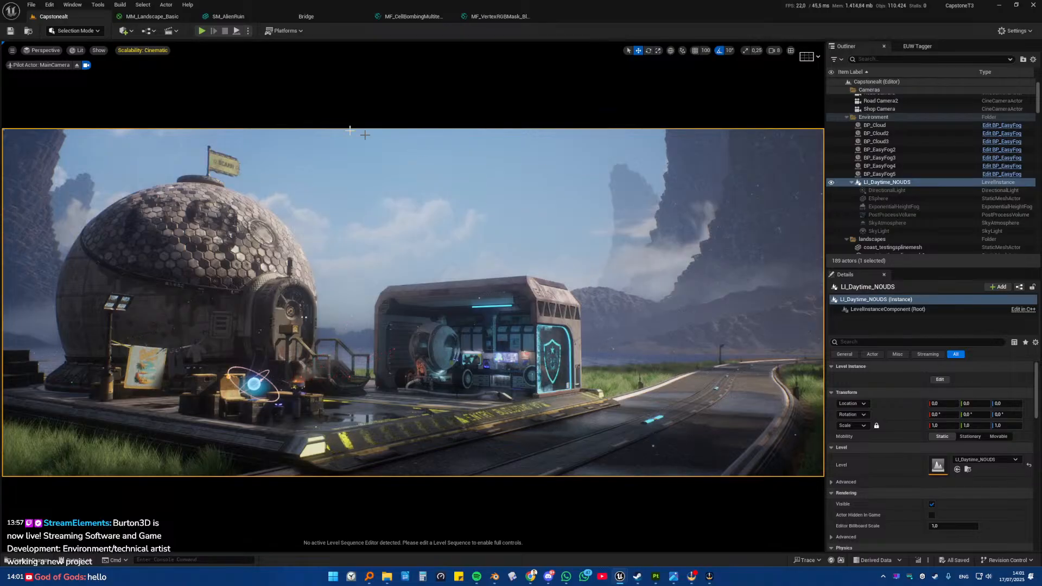
Step: Inspect the SM_AlienRuin mesh up close from a free perspective view, and return the viewport to MainCamera
{"action": "left_click", "coordinate": [77, 65]}
{"action": "key", "text": "f"}
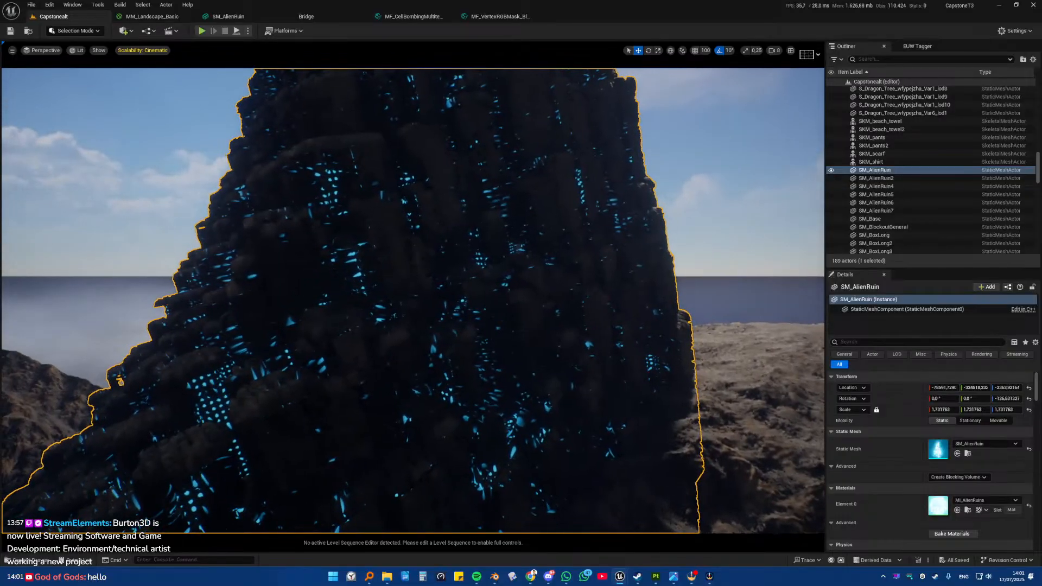
{"action": "right_click_drag", "start_coordinate": [413, 301], "coordinate": [397, 319]}
{"action": "key", "text": "w"}
{"action": "key", "text": "s"}
{"action": "key", "text": "s"}
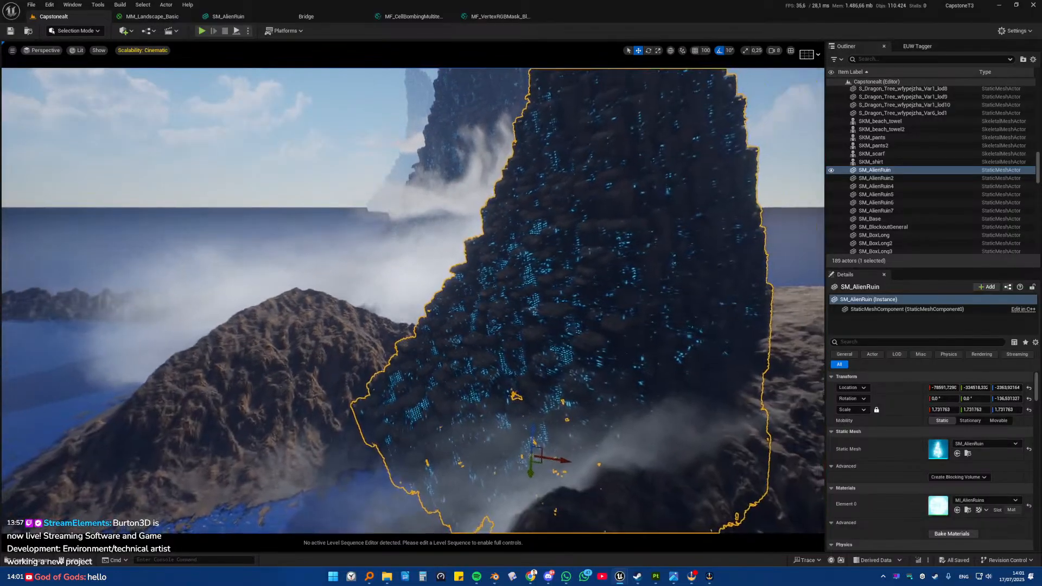
{"action": "left_click", "coordinate": [43, 50]}
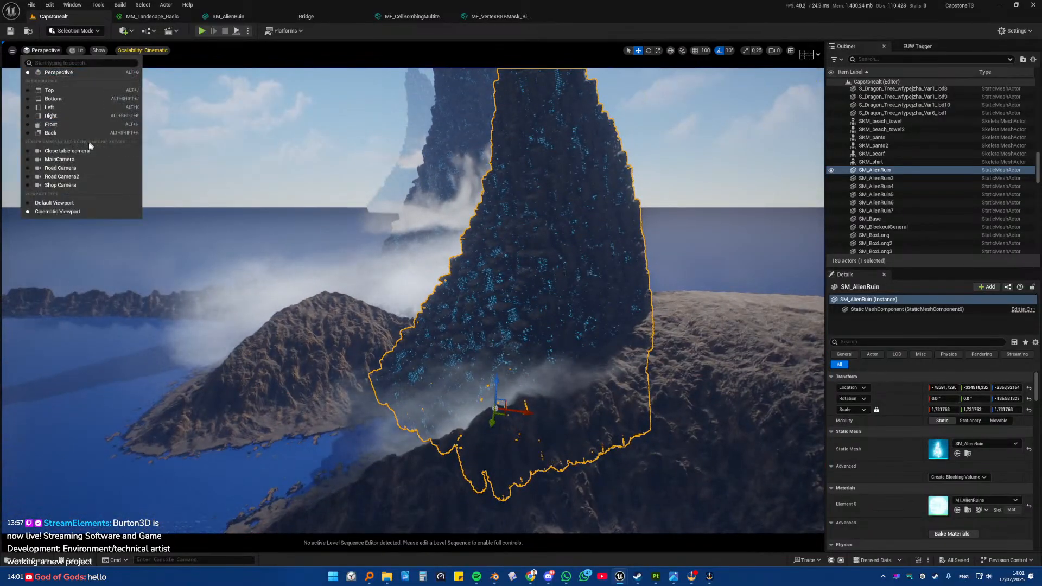
{"action": "left_click", "coordinate": [59, 159]}
{"action": "left_click", "coordinate": [493, 175]}
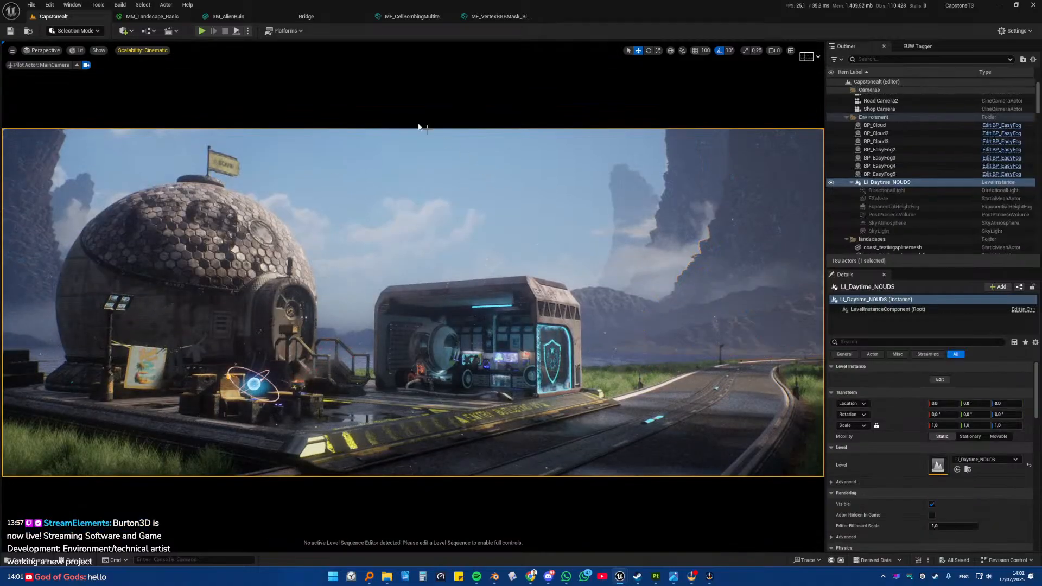
Step: Examine the M1, M2, M3 and blend groups in the MM_Landscape_Basic material graph, and return to the Capstone level
{"action": "left_click", "coordinate": [180, 17]}
{"action": "scroll", "coordinate": [517, 207], "scroll_direction": "down", "scroll_amount": 6}
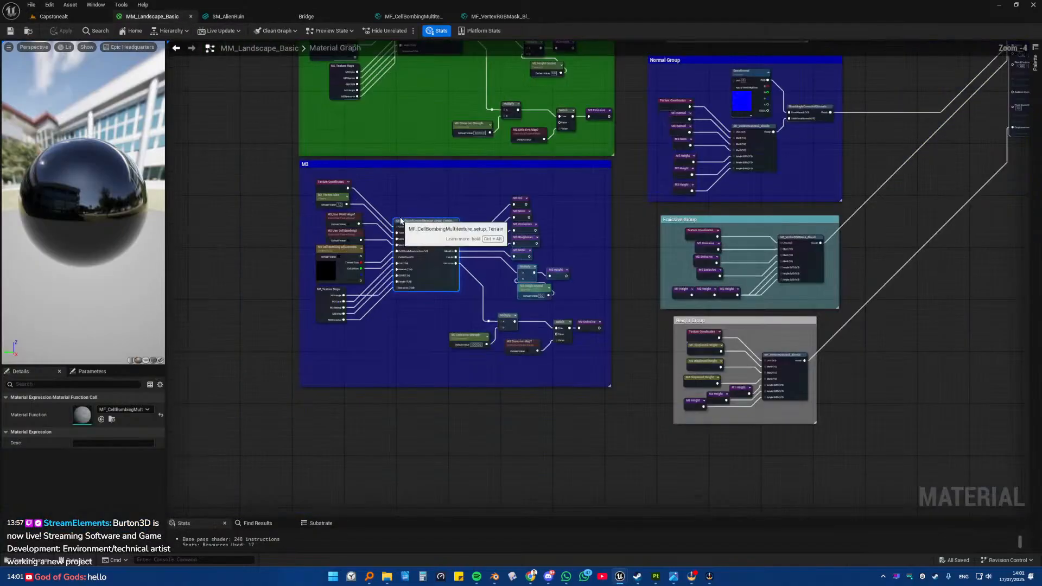
{"action": "scroll", "coordinate": [517, 208], "scroll_direction": "up", "scroll_amount": 3}
{"action": "right_click_drag", "start_coordinate": [517, 208], "coordinate": [484, 274]}
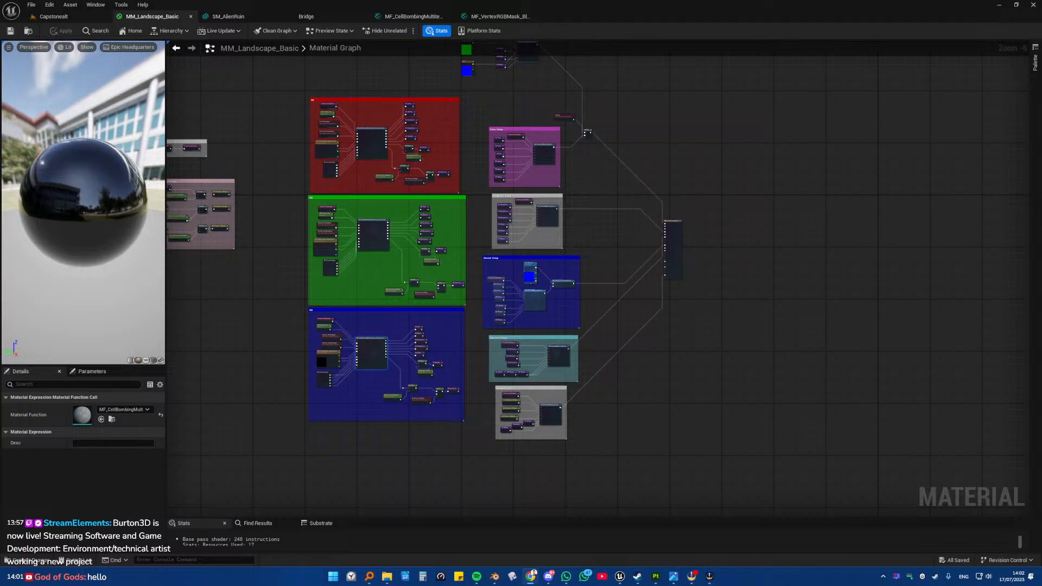
{"action": "right_click_drag", "start_coordinate": [314, 156], "coordinate": [422, 242]}
{"action": "scroll", "coordinate": [466, 245], "scroll_direction": "up", "scroll_amount": 3}
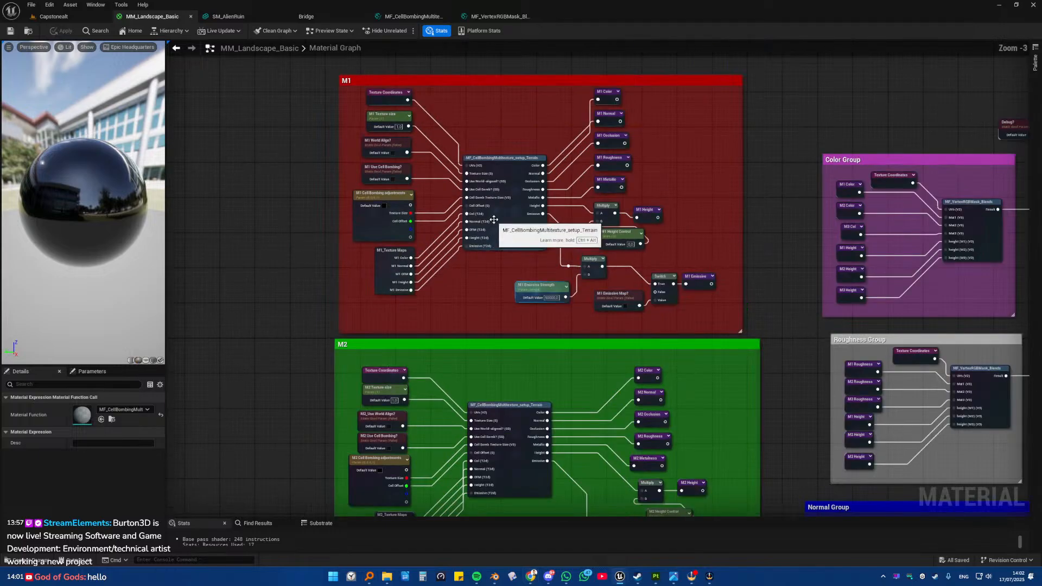
{"action": "right_click_drag", "start_coordinate": [508, 221], "coordinate": [296, 52]}
{"action": "right_click_drag", "start_coordinate": [378, 282], "coordinate": [564, 117]}
{"action": "right_click_drag", "start_coordinate": [637, 324], "coordinate": [526, 150]}
{"action": "left_click", "coordinate": [49, 15]}
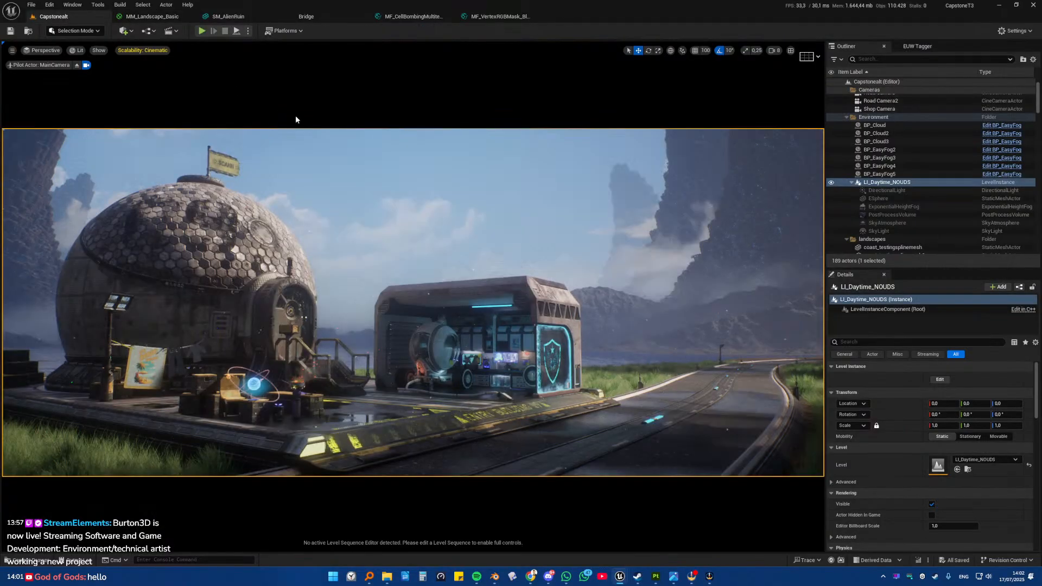
Step: Open the MI_AlienRuins material instance of SM_AlienRuin2 and enlarge its window to show the M3 parameters
{"action": "left_click", "coordinate": [704, 190]}
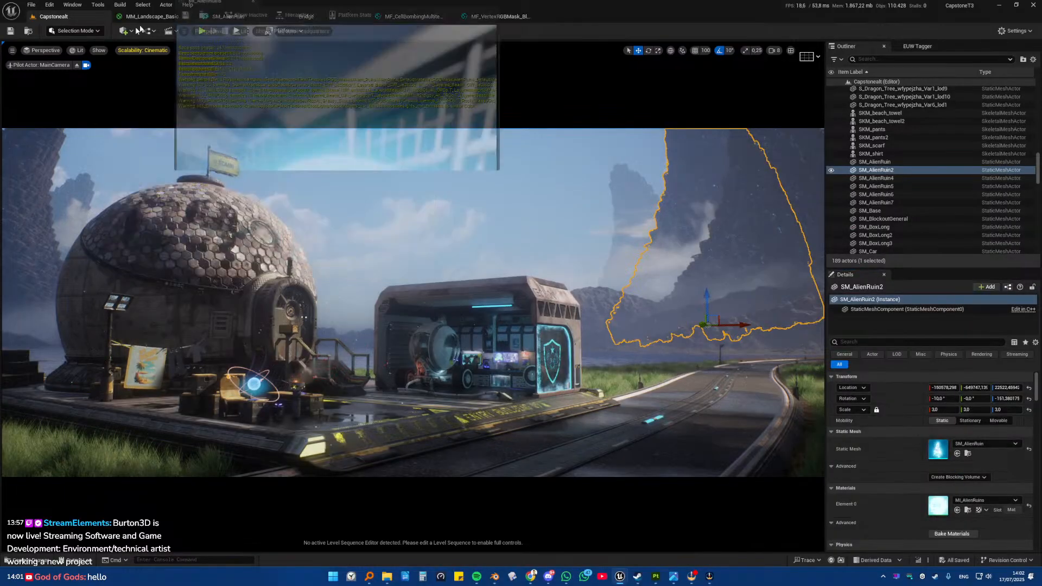
{"action": "left_click_drag", "start_coordinate": [187, 2], "coordinate": [198, 75]}
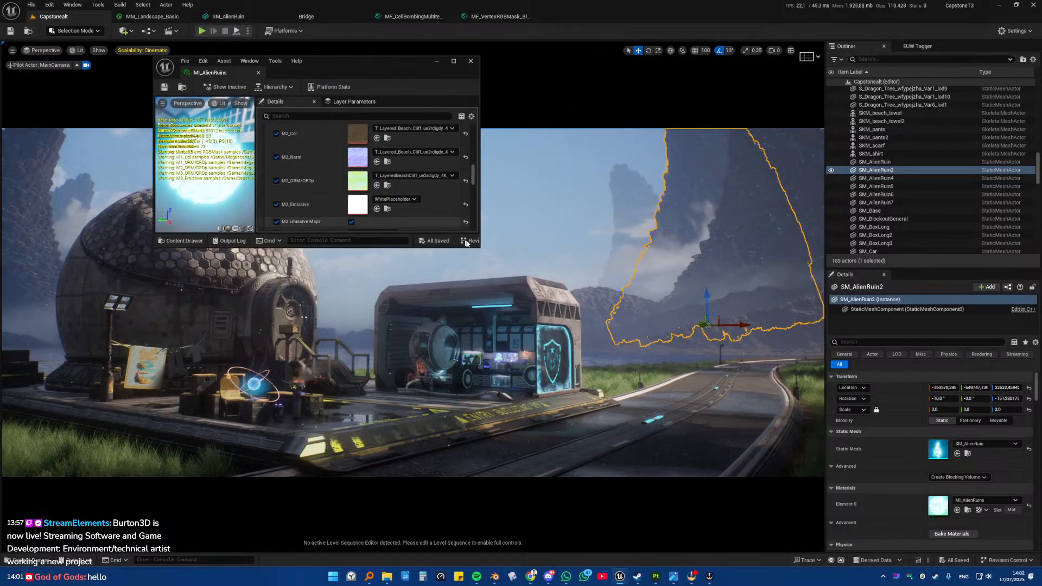
{"action": "left_click_drag", "start_coordinate": [479, 249], "coordinate": [570, 493]}
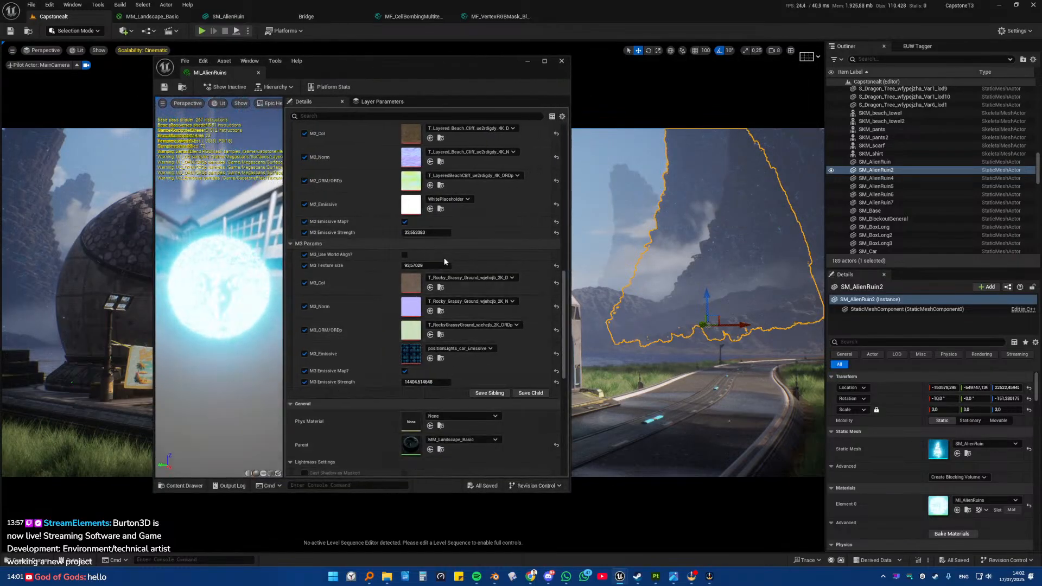
{"action": "scroll", "coordinate": [478, 353], "scroll_direction": "down", "scroll_amount": 1}
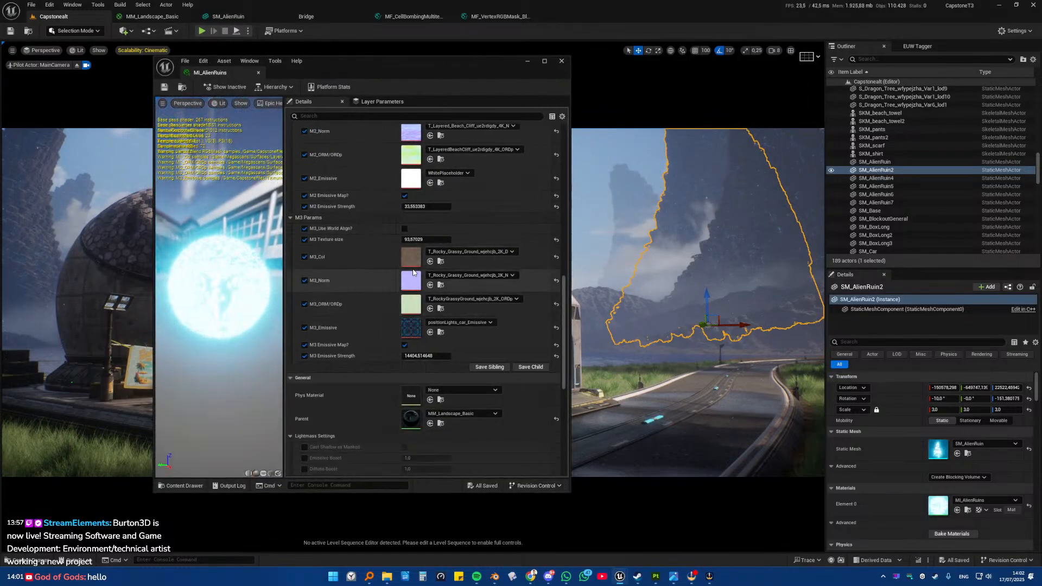
Step: Try the Grunge_Exporter_Grunge texture as the M3_Emissive map
{"action": "left_click", "coordinate": [472, 323]}
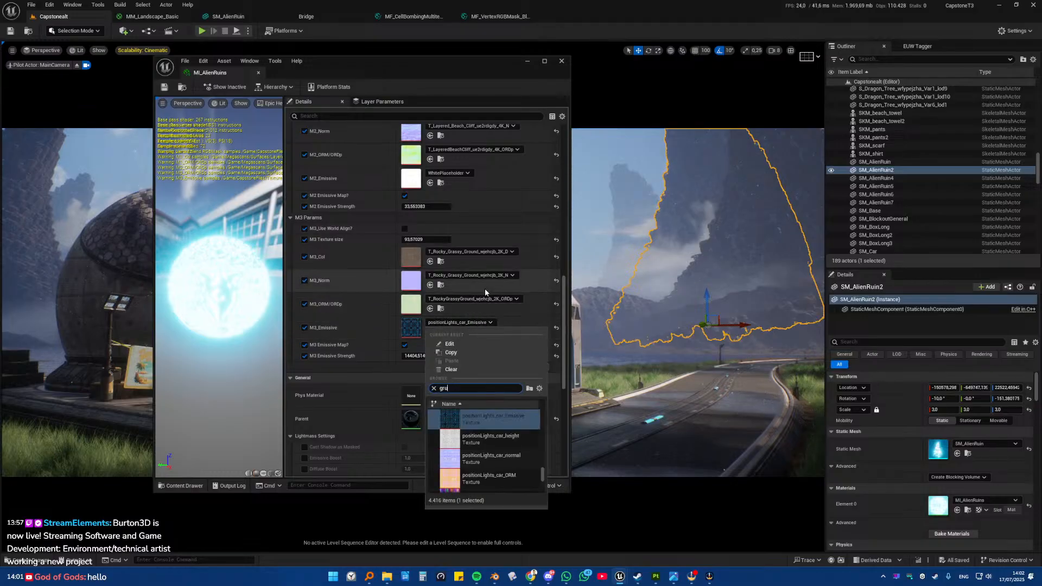
{"action": "type", "text": "grunge"}
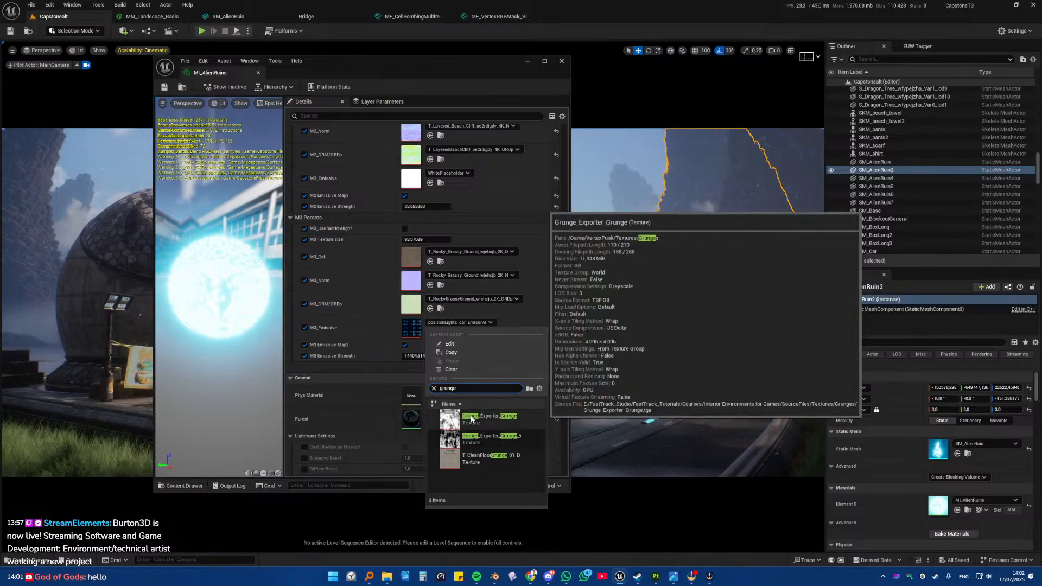
{"action": "left_click", "coordinate": [479, 420]}
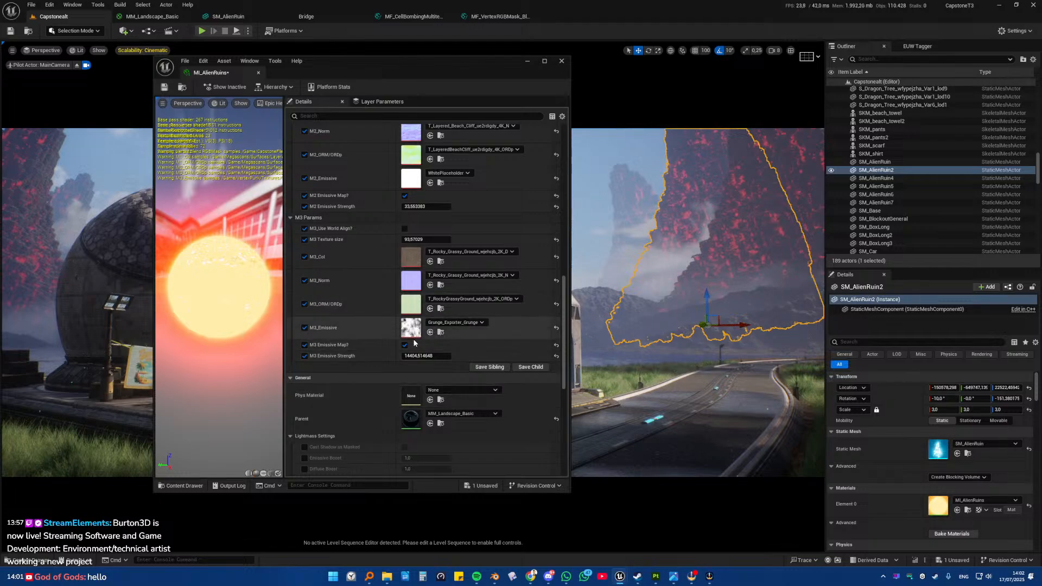
Step: Raise the M3 Emissive Strength to about 29062 and reduce the M3 Texture size to below 1
{"action": "mouse_move", "coordinate": [417, 356]}
{"action": "left_mouse_down"}
{"action": "mouse_move", "coordinate": [389, 356]}
{"action": "mouse_move", "coordinate": [453, 356]}
{"action": "mouse_move", "coordinate": [437, 356]}
{"action": "left_mouse_up"}
{"action": "left_click_drag", "start_coordinate": [426, 240], "coordinate": [442, 239]}
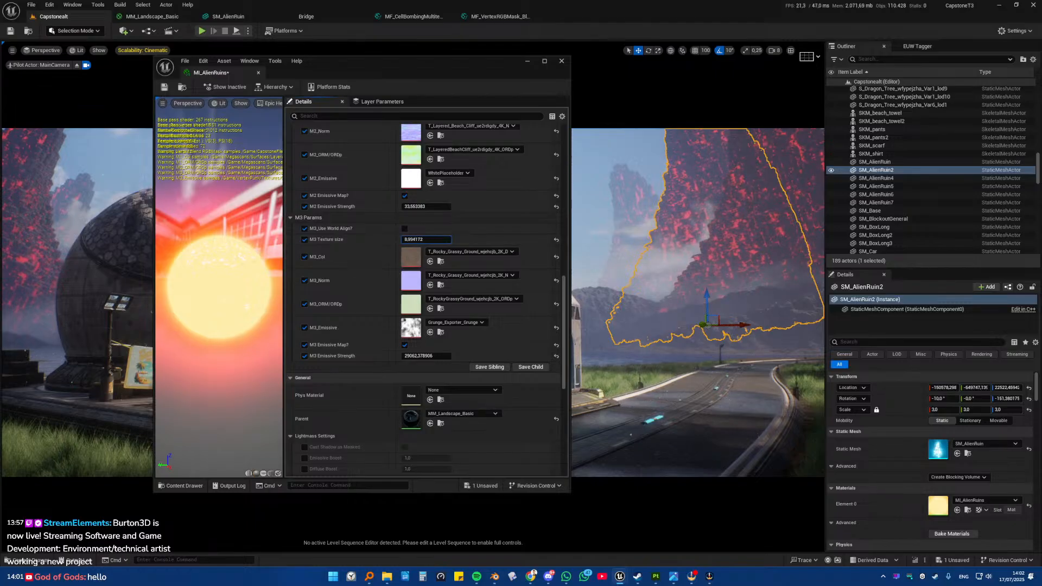
{"action": "mouse_move", "coordinate": [429, 239]}
{"action": "left_mouse_down"}
{"action": "mouse_move", "coordinate": [411, 239]}
{"action": "mouse_move", "coordinate": [422, 240]}
{"action": "left_mouse_up"}
Step: Try Grunge_Exporter_Grunge_5 as the M3_Emissive map with the M3 Texture size at about 41.47
{"action": "left_click", "coordinate": [448, 325]}
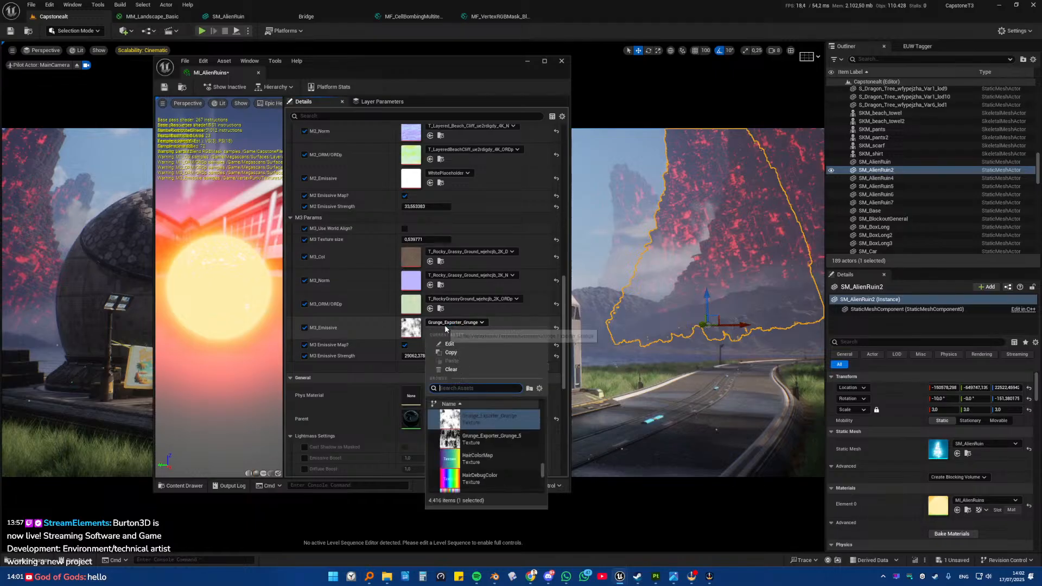
{"action": "left_click", "coordinate": [487, 440]}
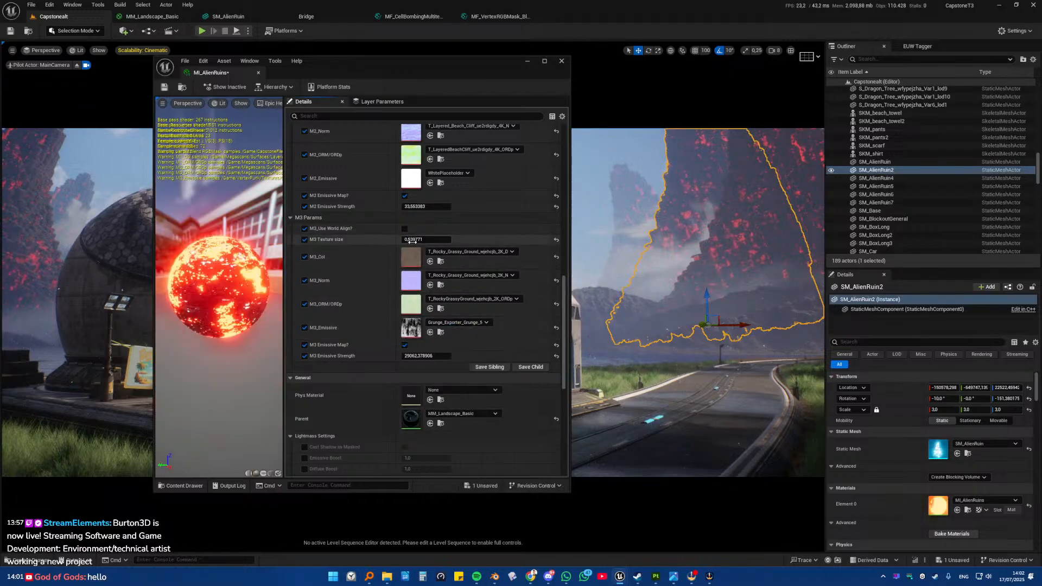
{"action": "left_click_drag", "start_coordinate": [426, 239], "coordinate": [463, 239]}
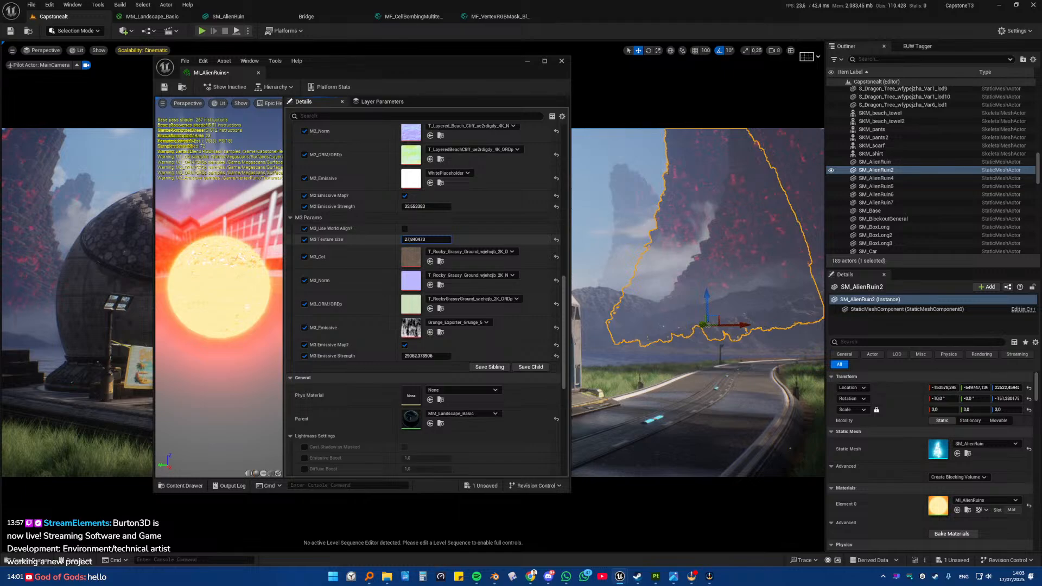
{"action": "left_click_drag", "start_coordinate": [434, 240], "coordinate": [438, 241]}
Step: Assign positionLights_car_Emissive as the M3_Emissive map and set the M3 Texture size to about 126.88
{"action": "left_click", "coordinate": [441, 324]}
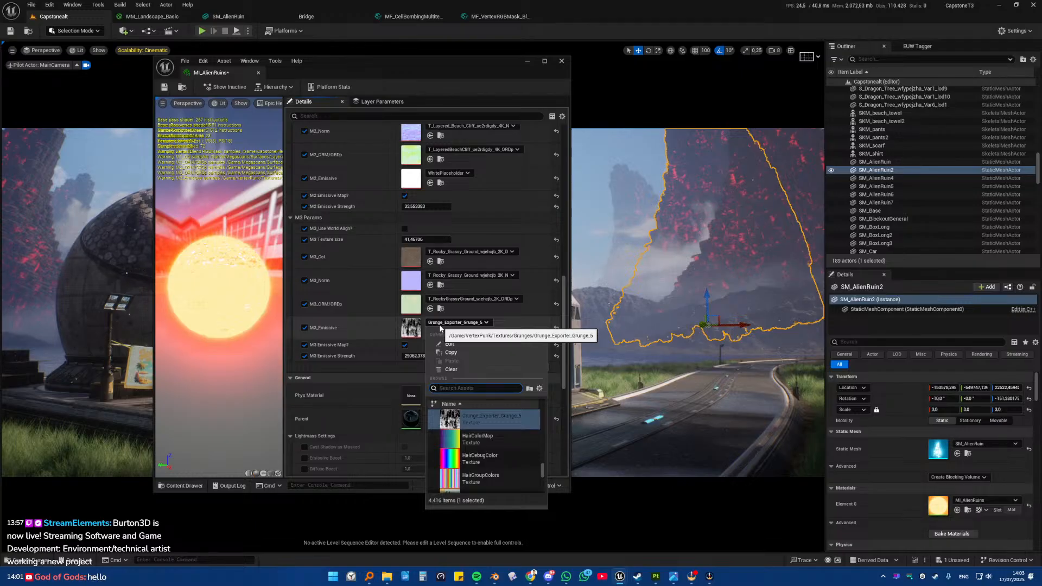
{"action": "type", "text": "ve"}
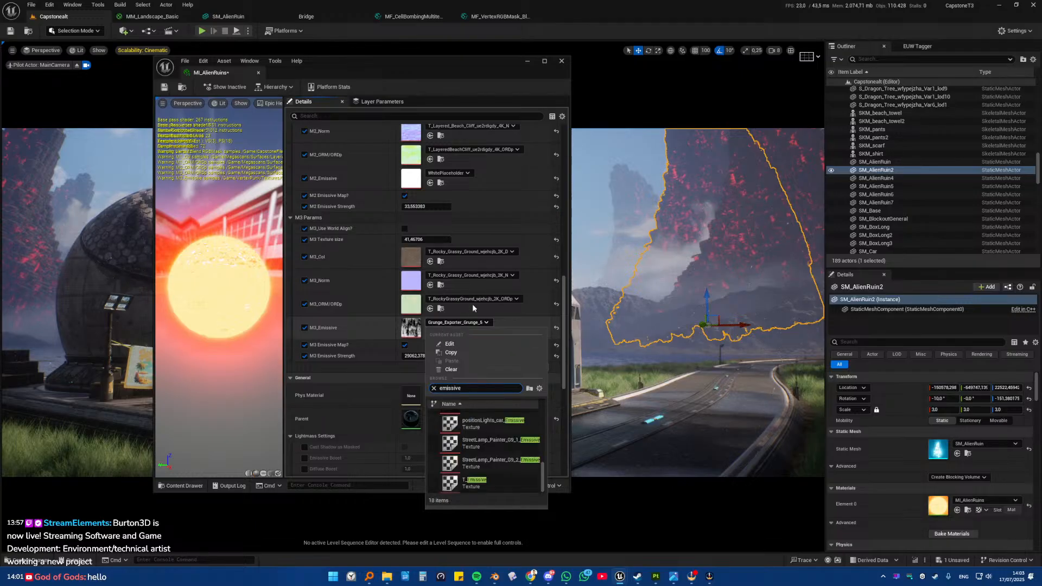
{"action": "left_click", "coordinate": [490, 463]}
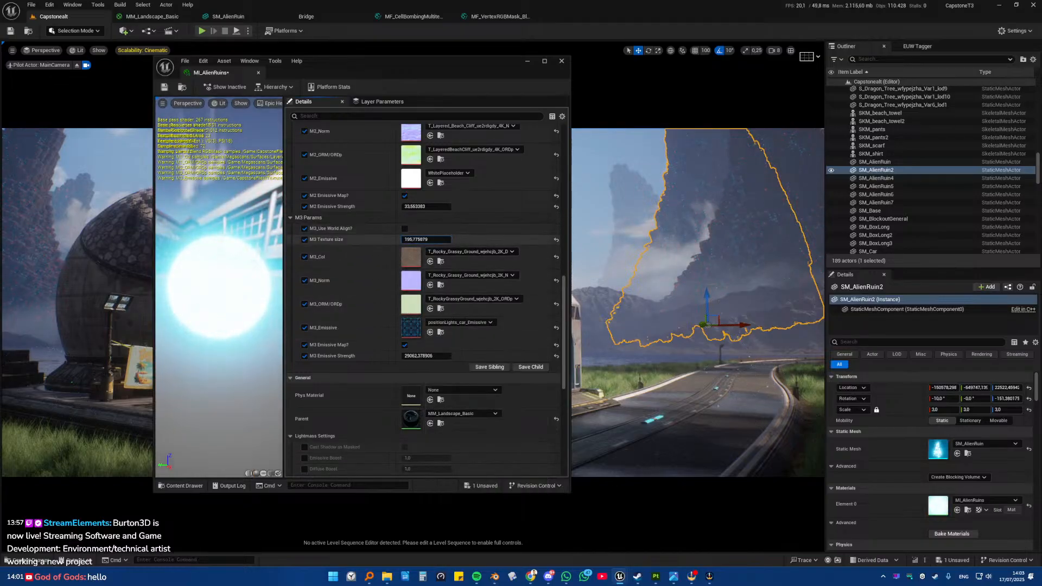
{"action": "left_click_drag", "start_coordinate": [426, 239], "coordinate": [420, 239]}
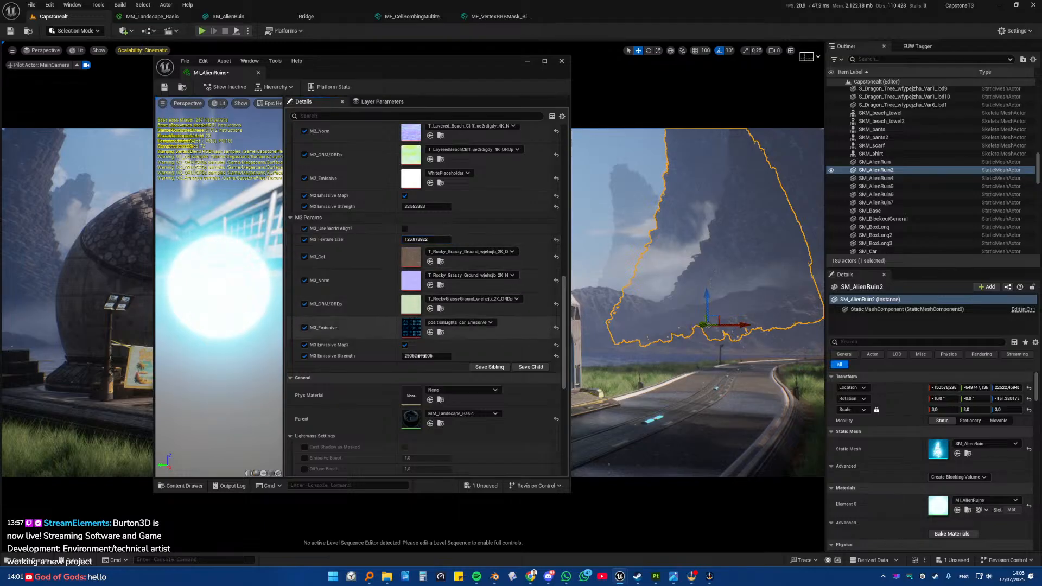
Step: Adjust the M3 Emissive Strength of MI_AlienRuins, bringing it to above 220000
{"action": "mouse_move", "coordinate": [426, 356]}
{"action": "left_mouse_down"}
{"action": "mouse_move", "coordinate": [448, 357]}
{"action": "mouse_move", "coordinate": [417, 356]}
{"action": "left_mouse_up"}
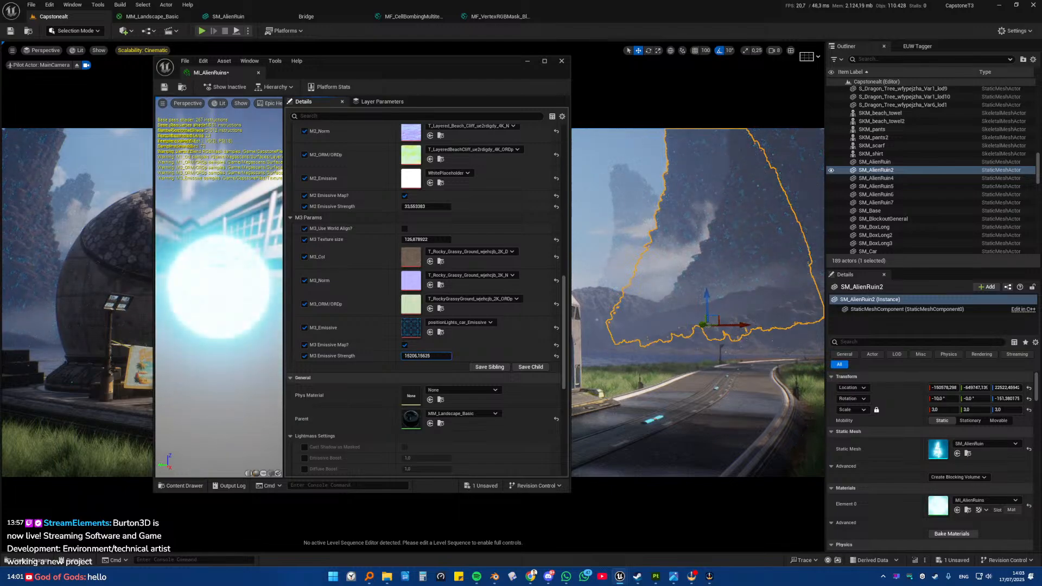
{"action": "scroll", "coordinate": [449, 277], "scroll_direction": "up", "scroll_amount": 10}
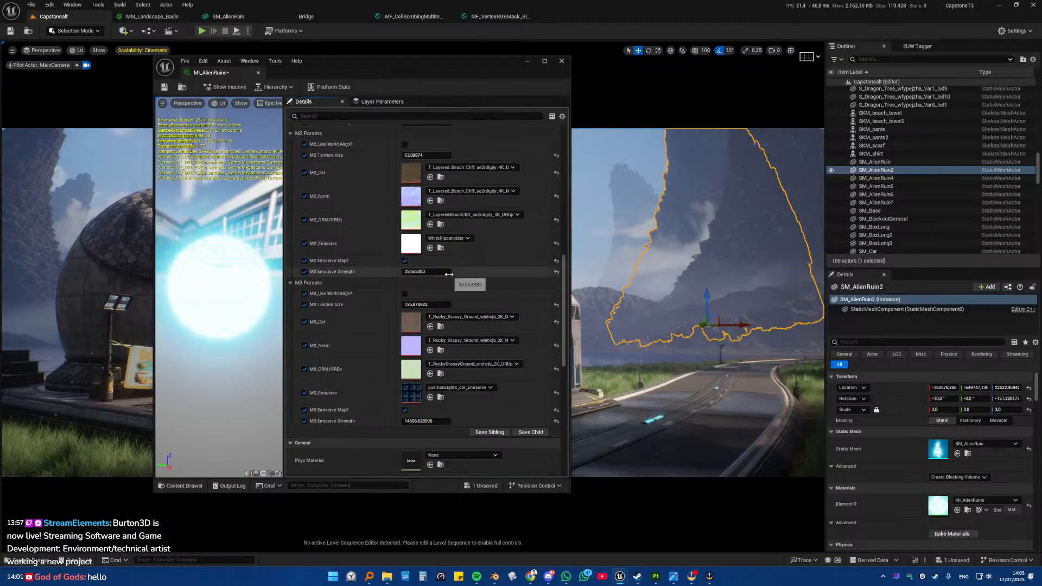
{"action": "scroll", "coordinate": [449, 282], "scroll_direction": "up", "scroll_amount": 6}
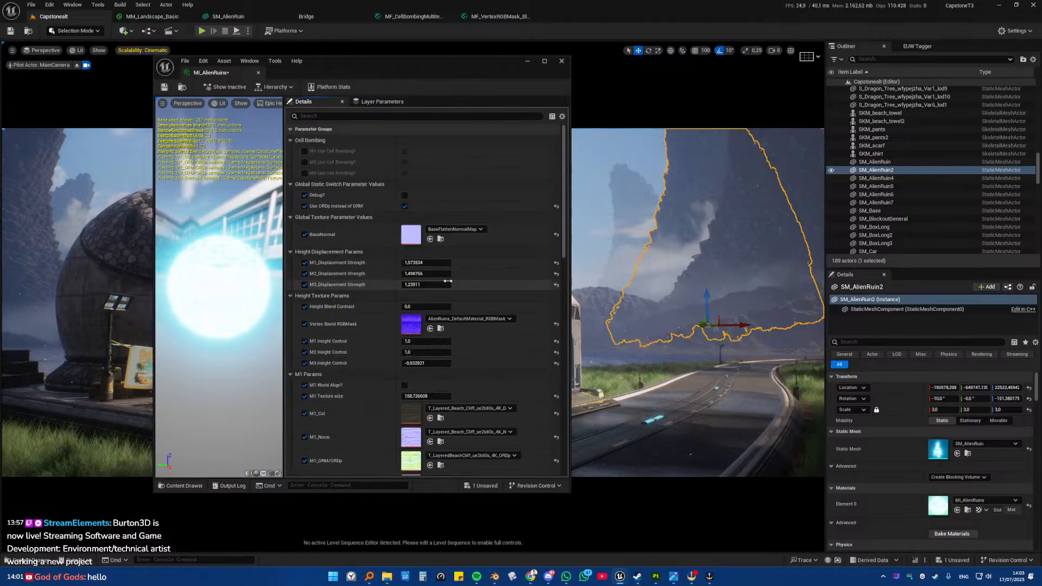
{"action": "scroll", "coordinate": [426, 272], "scroll_direction": "down", "scroll_amount": 6}
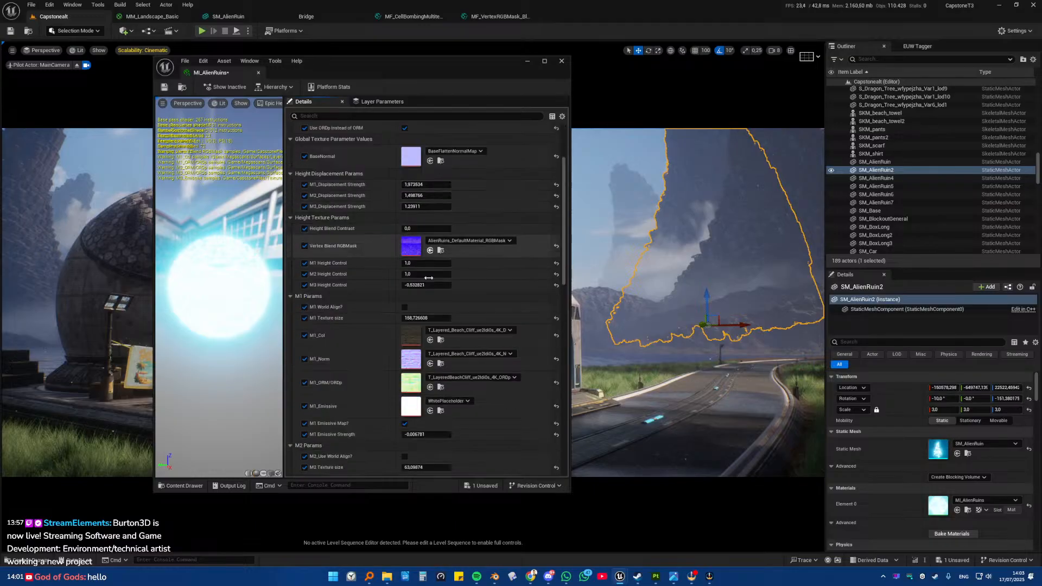
{"action": "scroll", "coordinate": [427, 283], "scroll_direction": "down", "scroll_amount": 4}
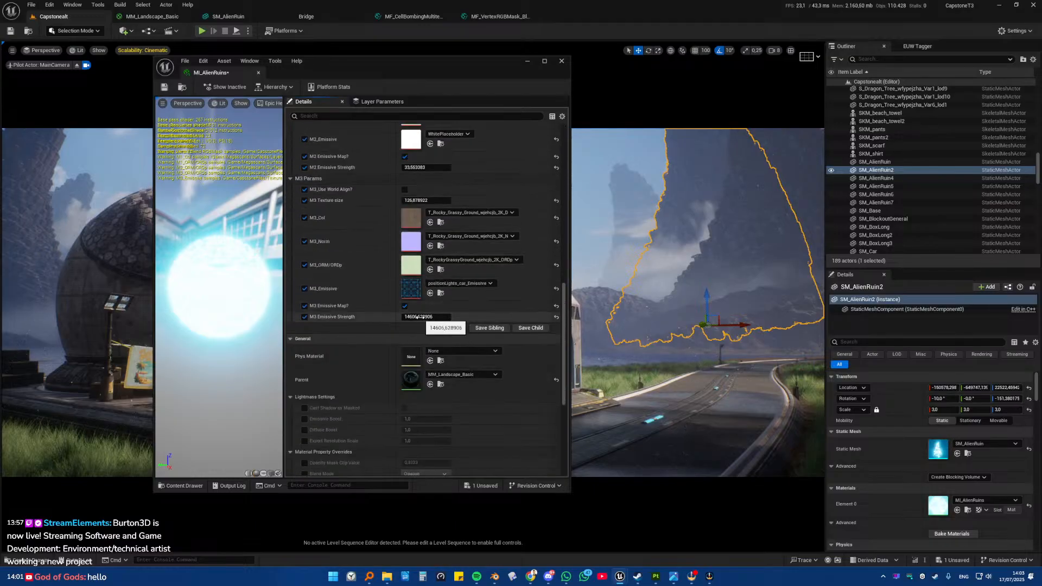
Step: Move and narrow the MI_AlienRuins window and shrink its preview, keeping the parameters readable beside the ruins in the scene
{"action": "left_click_drag", "start_coordinate": [379, 68], "coordinate": [413, 104]}
{"action": "left_click_drag", "start_coordinate": [189, 255], "coordinate": [301, 255]}
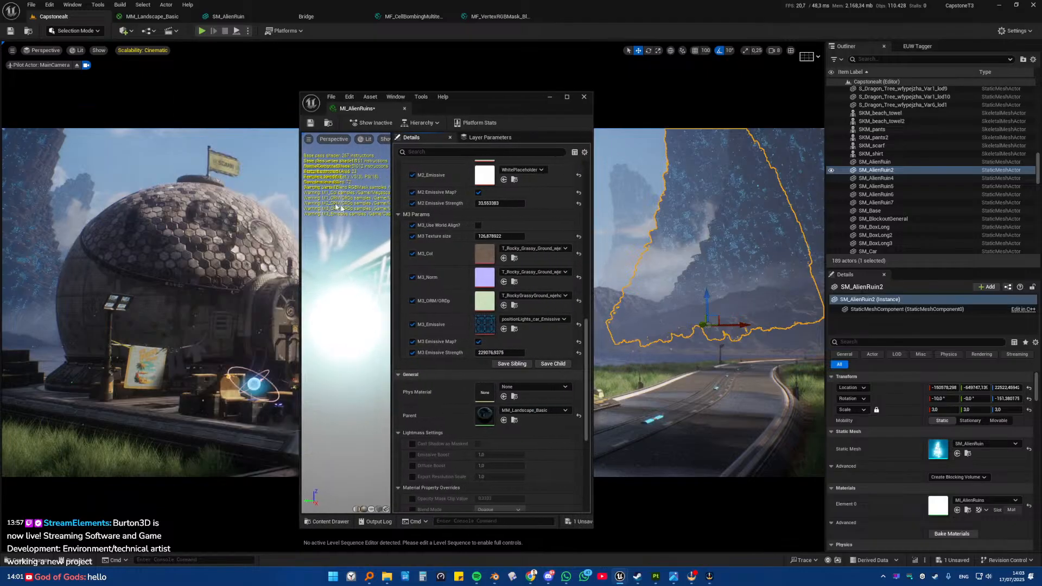
{"action": "scroll", "coordinate": [395, 255], "scroll_direction": "up", "scroll_amount": 4}
{"action": "left_click_drag", "start_coordinate": [394, 254], "coordinate": [309, 251]}
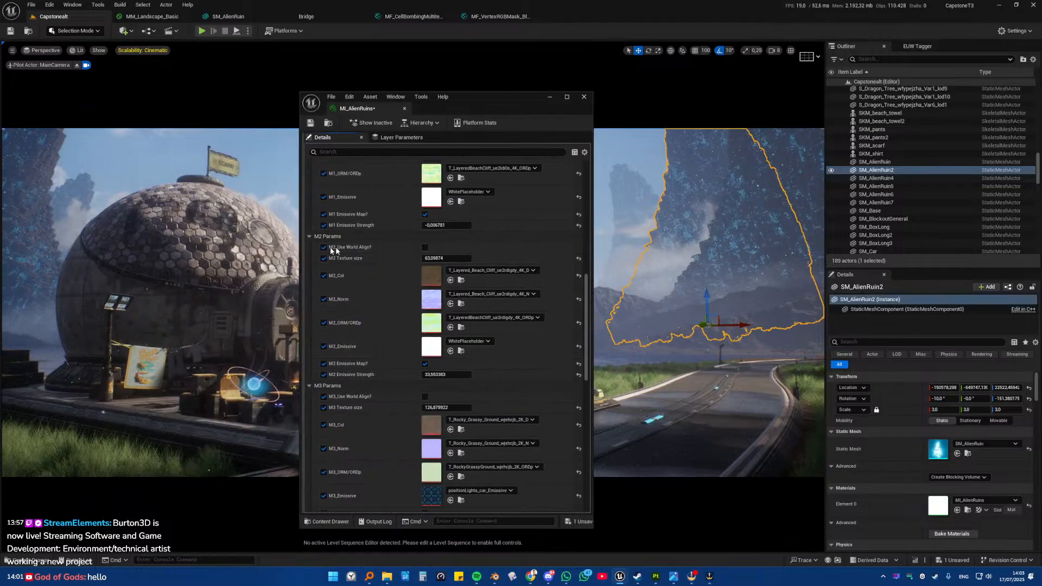
{"action": "scroll", "coordinate": [411, 248], "scroll_direction": "up", "scroll_amount": 5}
{"action": "scroll", "coordinate": [410, 249], "scroll_direction": "up", "scroll_amount": 3}
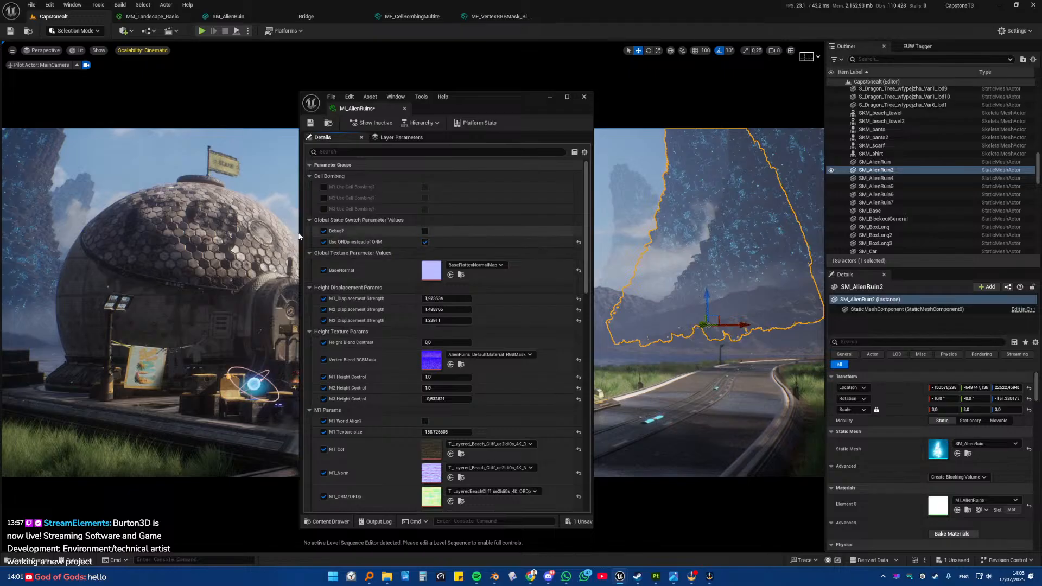
{"action": "left_click_drag", "start_coordinate": [303, 233], "coordinate": [314, 232]}
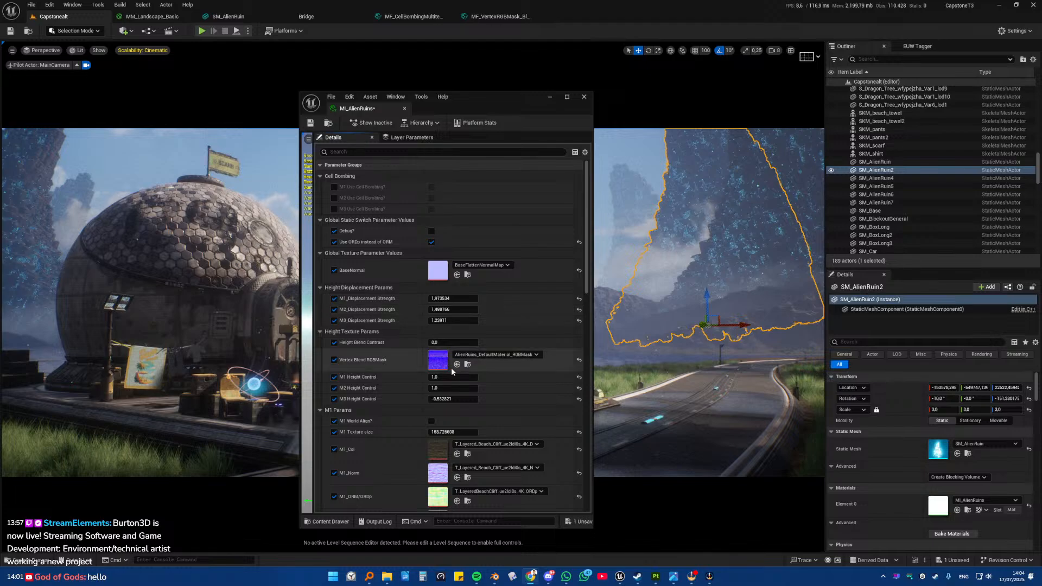
Step: Try several M3 Height Control values on MI_AlienRuins and settle on about -0.784
{"action": "left_click_drag", "start_coordinate": [437, 394], "coordinate": [525, 394]}
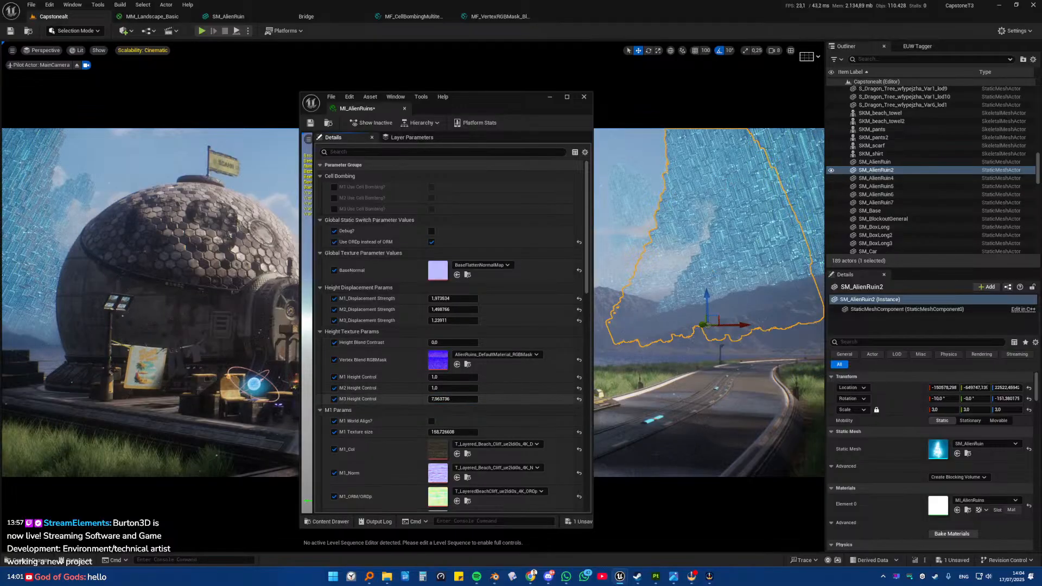
{"action": "left_click_drag", "start_coordinate": [453, 399], "coordinate": [425, 399]}
{"action": "mouse_move", "coordinate": [453, 399]}
{"action": "left_mouse_down"}
{"action": "mouse_move", "coordinate": [474, 399]}
{"action": "mouse_move", "coordinate": [459, 399]}
{"action": "left_mouse_up"}
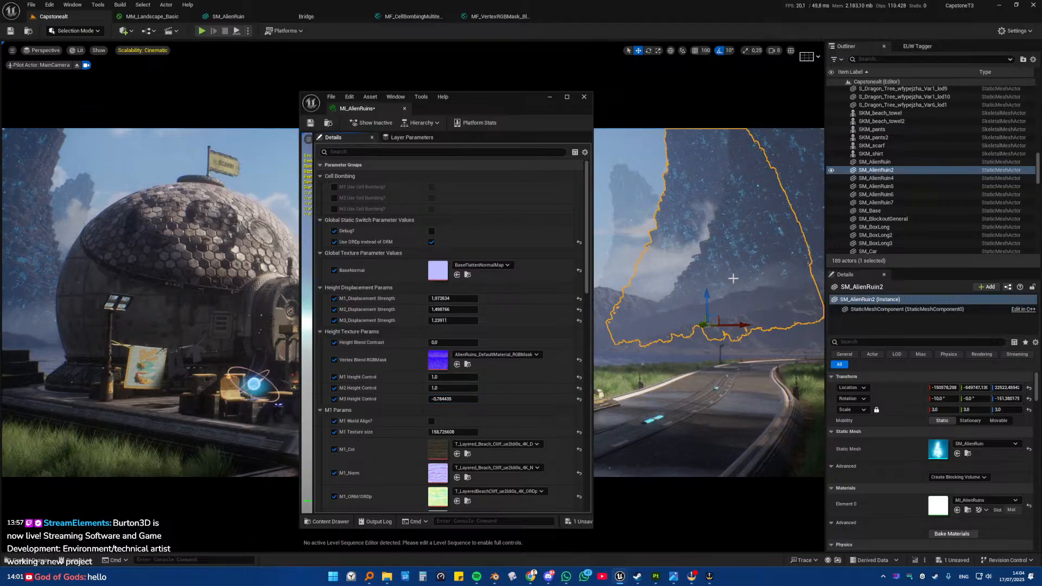
{"action": "scroll", "coordinate": [464, 399], "scroll_direction": "down", "scroll_amount": 3}
{"action": "scroll", "coordinate": [464, 399], "scroll_direction": "down", "scroll_amount": 15}
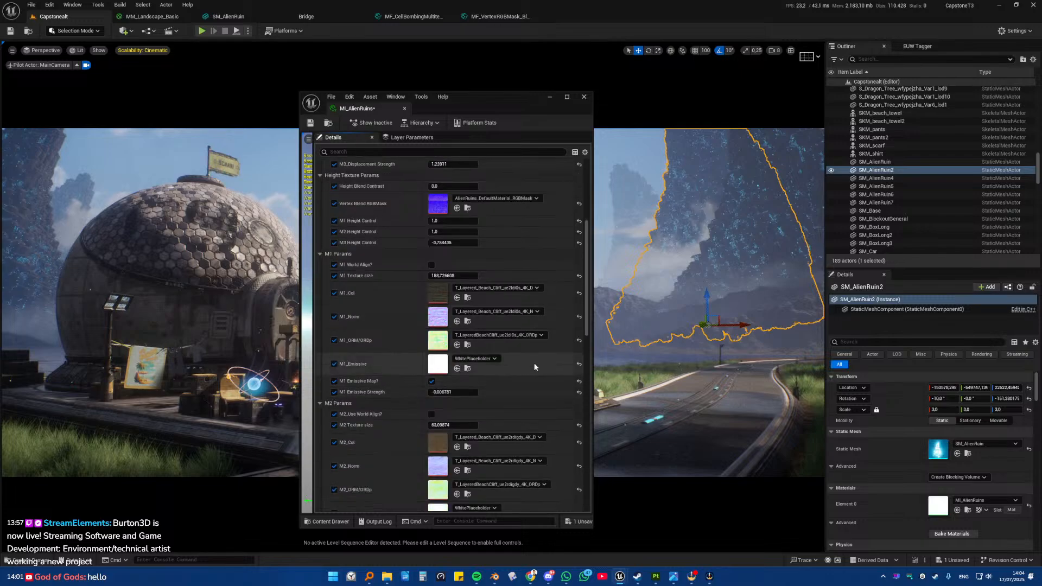
Step: Lower the M3 Emissive Strength of MI_AlienRuins until the ruins' lights fade out, and close the material instance window
{"action": "scroll", "coordinate": [514, 379], "scroll_direction": "down", "scroll_amount": 1}
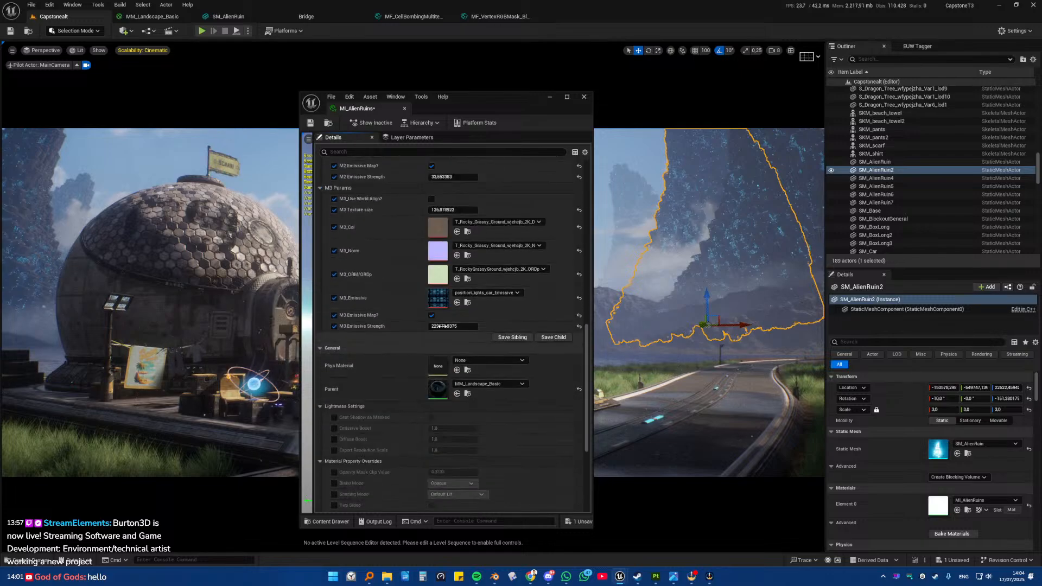
{"action": "left_click_drag", "start_coordinate": [456, 326], "coordinate": [450, 326]}
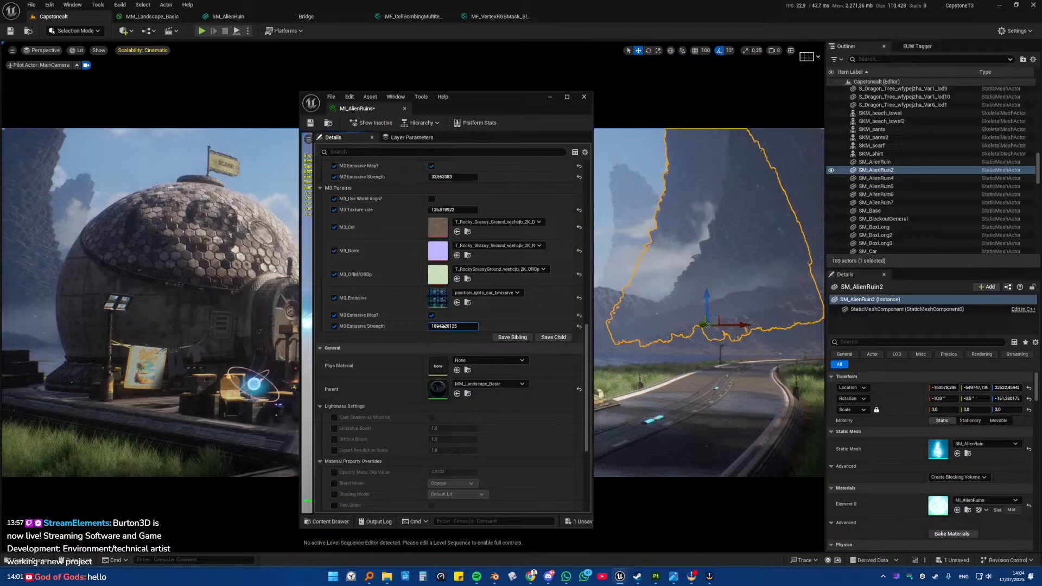
{"action": "left_click", "coordinate": [584, 98]}
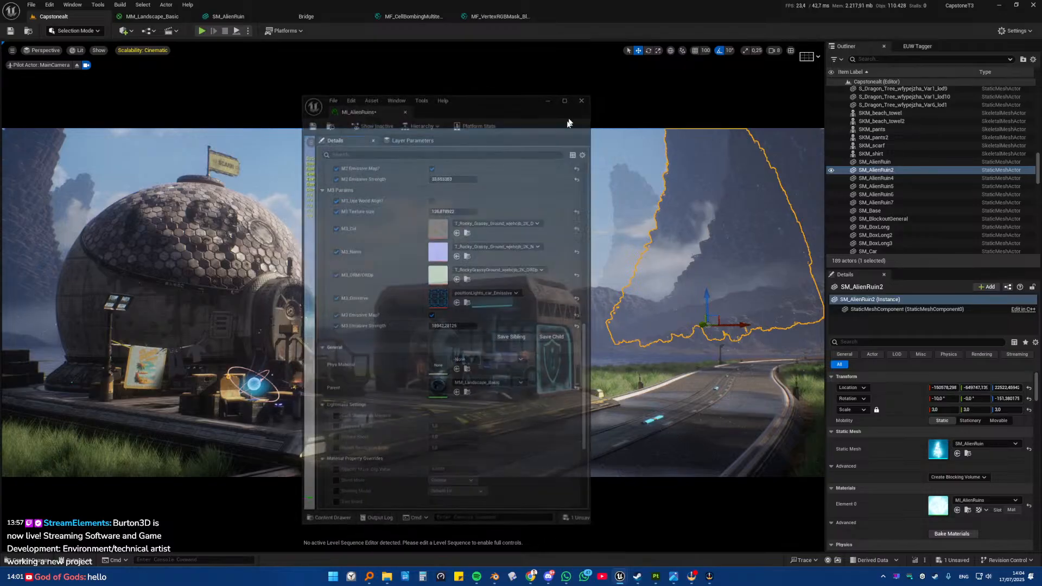
{"action": "left_click", "coordinate": [516, 166]}
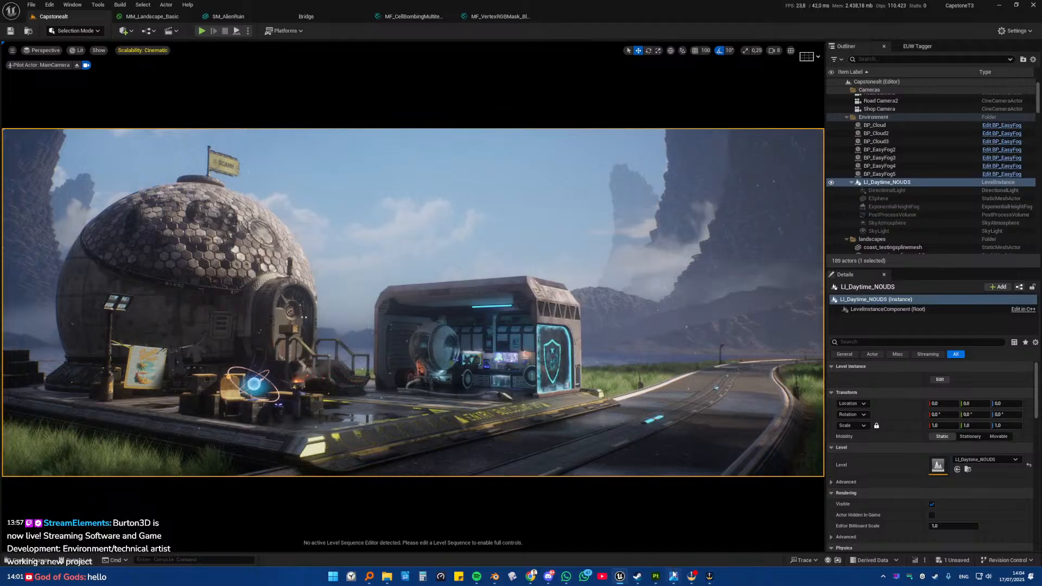
Step: Launch Affinity Photo 2
{"action": "key", "text": "super"}
{"action": "type", "text": "affi"}
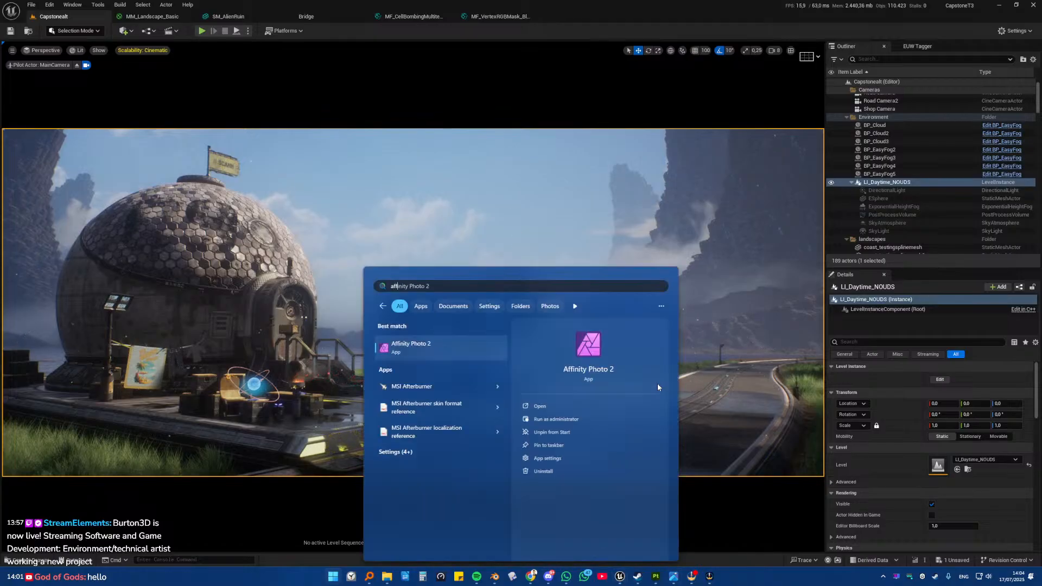
{"action": "key", "text": "Return"}
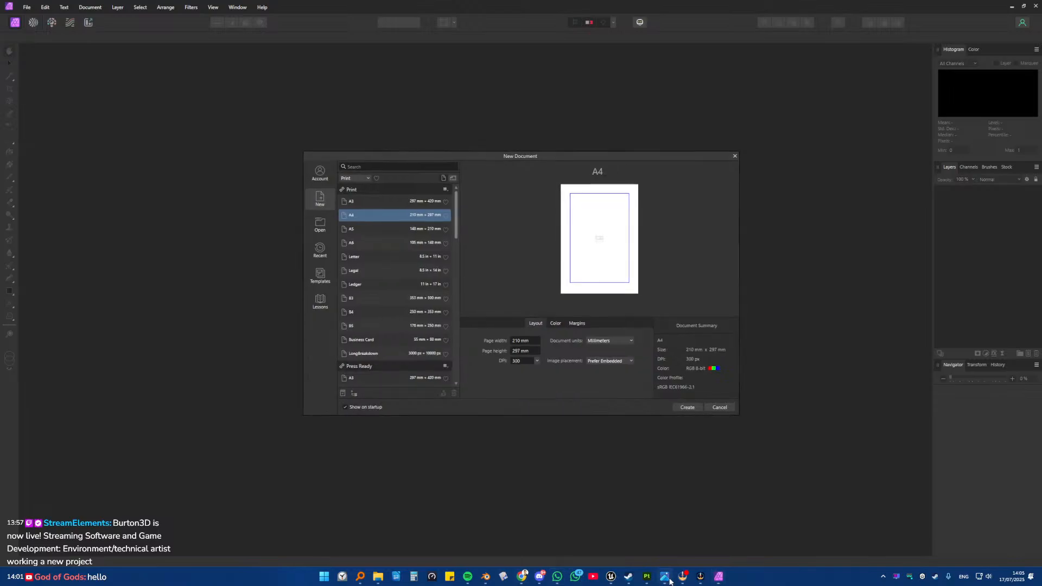
Step: Switch back to Unreal Engine and capture a high-resolution screenshot of the main camera view without the ruins' lights at size multiplier 1.0
{"action": "mouse_move", "coordinate": [649, 582]}
{"action": "left_click", "coordinate": [611, 576]}
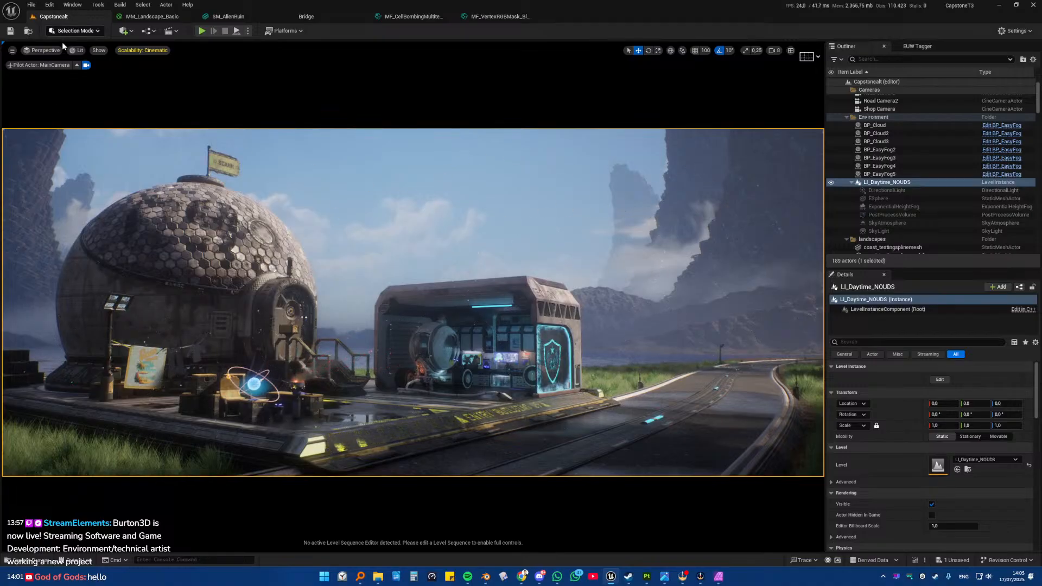
{"action": "left_click", "coordinate": [12, 50]}
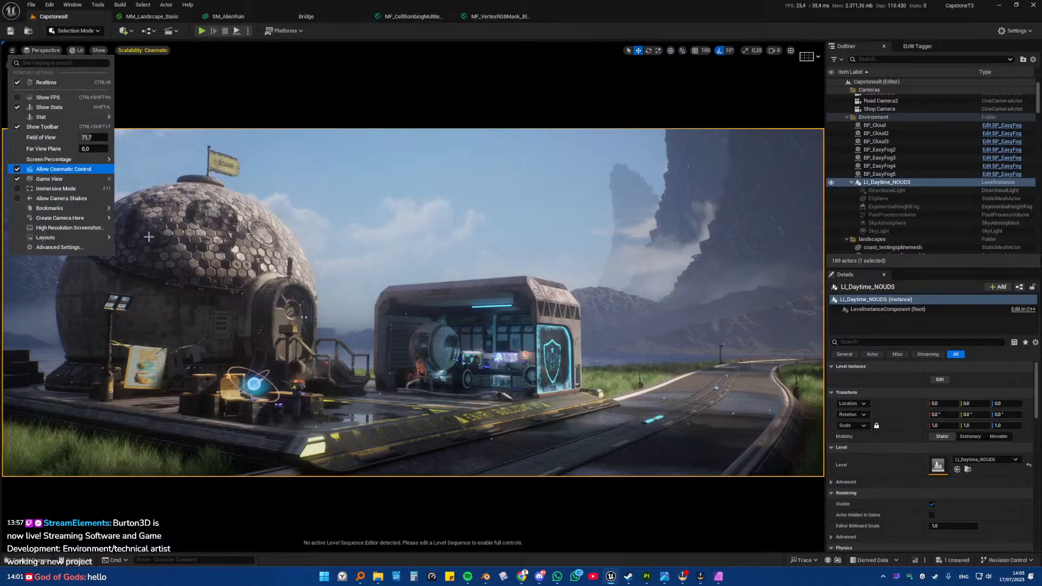
{"action": "left_click", "coordinate": [64, 227]}
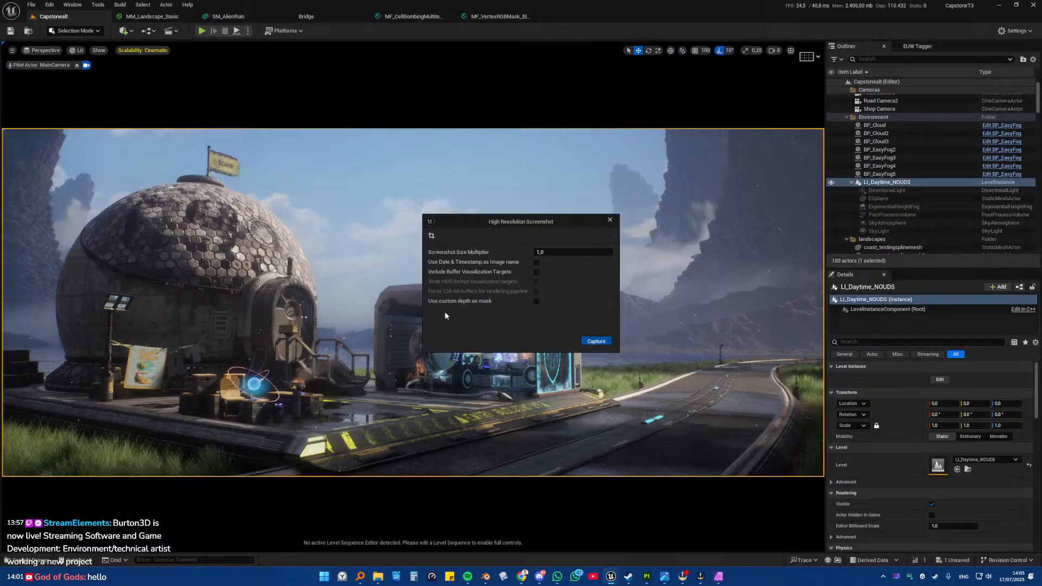
{"action": "left_click", "coordinate": [609, 220]}
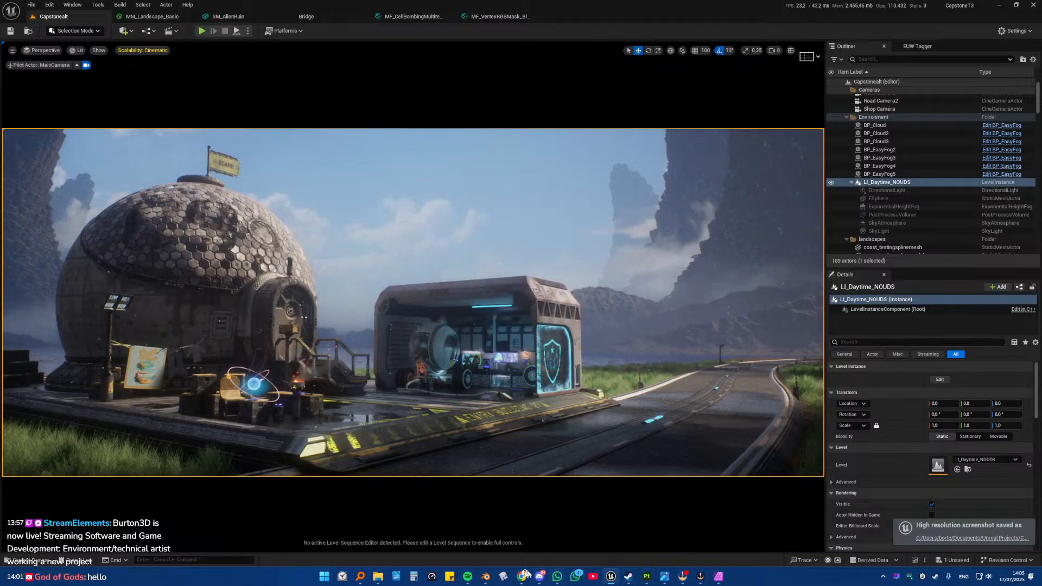
{"action": "left_click", "coordinate": [612, 577]}
{"action": "left_click", "coordinate": [612, 578]}
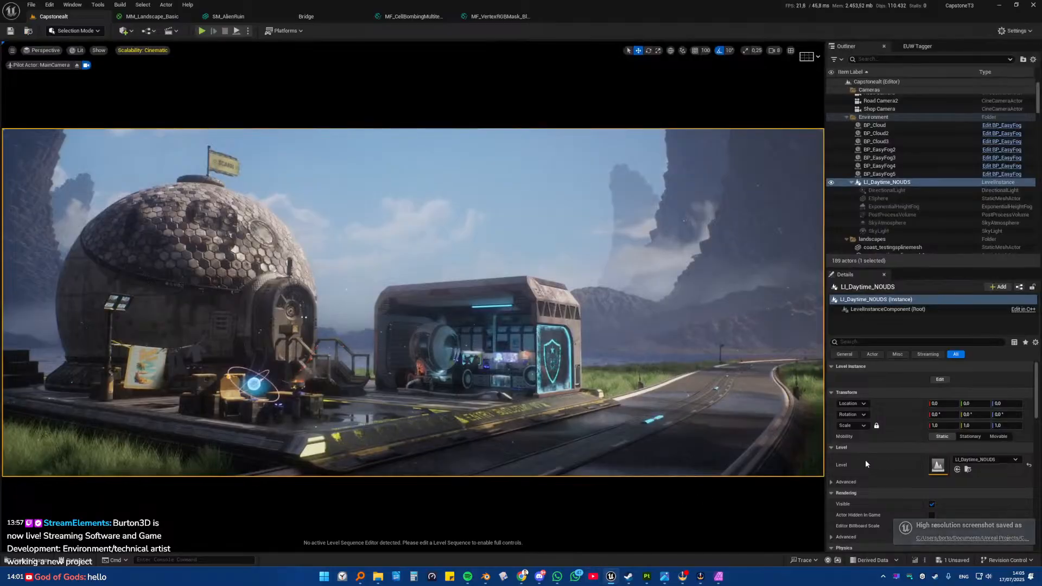
Step: Bring the ruins' lights back and capture a second high-resolution screenshot of the main camera view at size multiplier 1.0
{"action": "scroll", "coordinate": [927, 480], "scroll_direction": "down", "scroll_amount": 3}
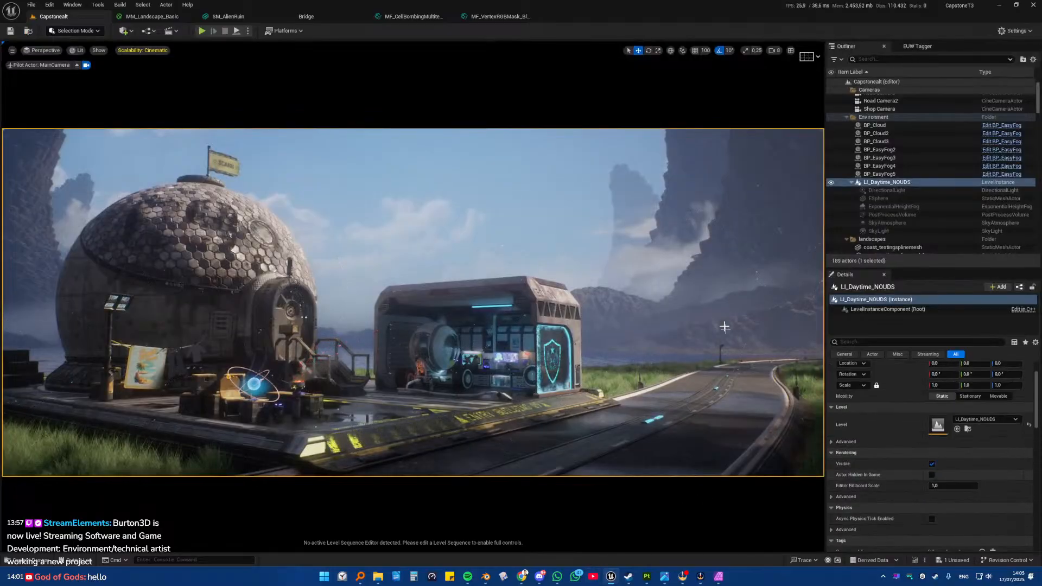
{"action": "left_click", "coordinate": [764, 193]}
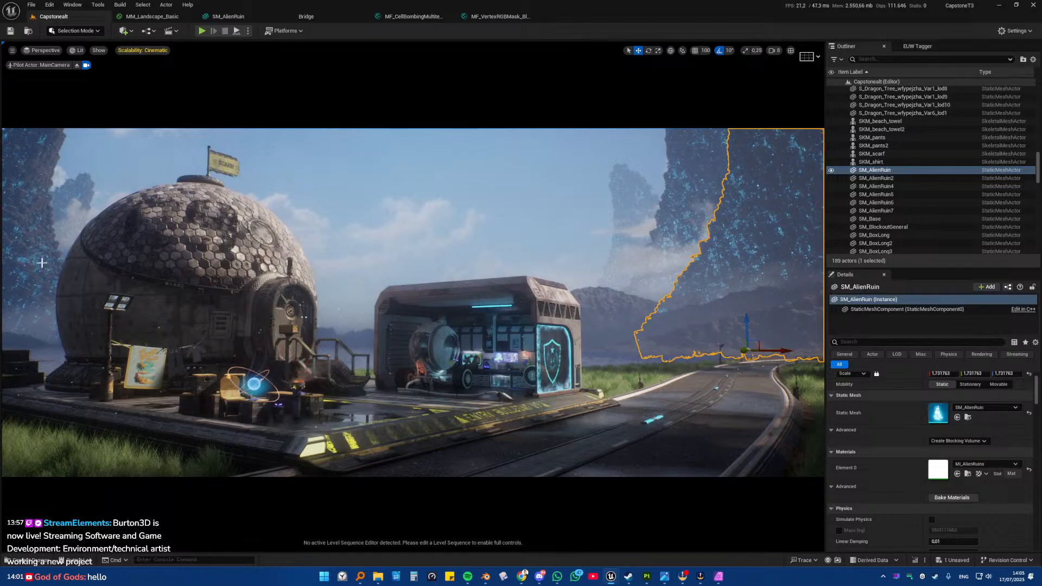
{"action": "left_click", "coordinate": [323, 203]}
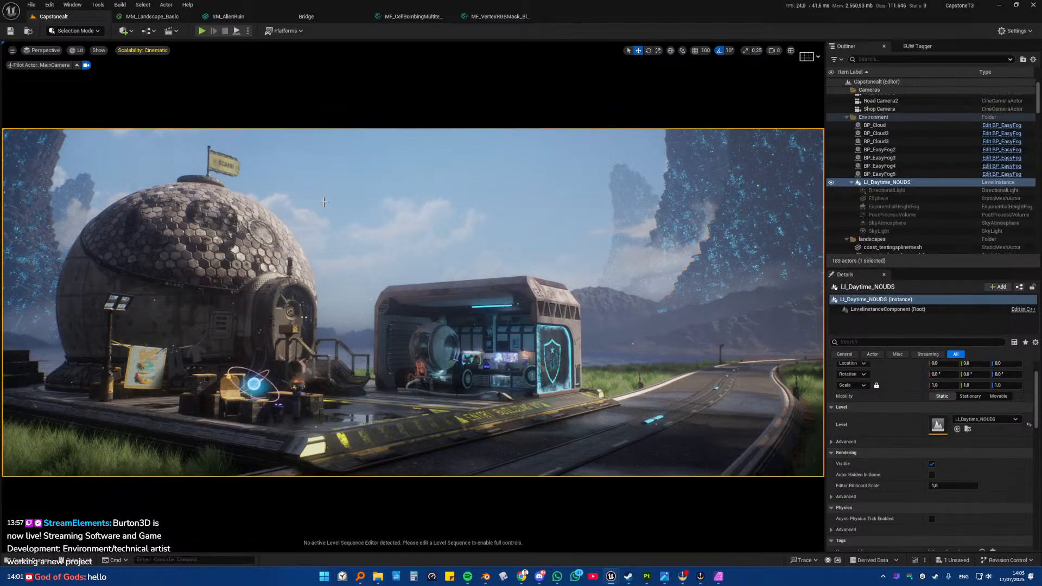
{"action": "left_click", "coordinate": [12, 50]}
{"action": "left_click", "coordinate": [44, 228]}
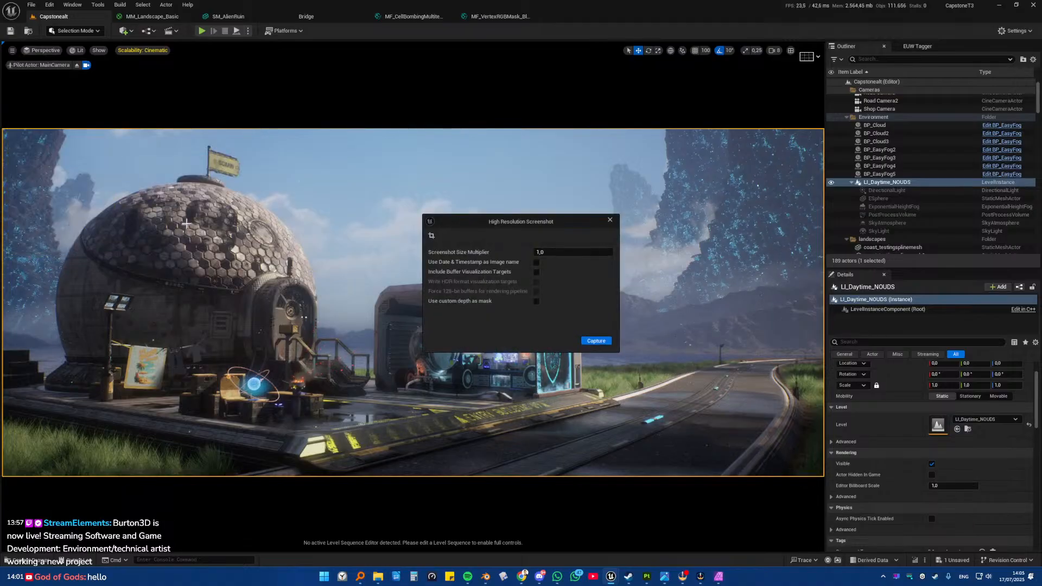
{"action": "left_click", "coordinate": [596, 342]}
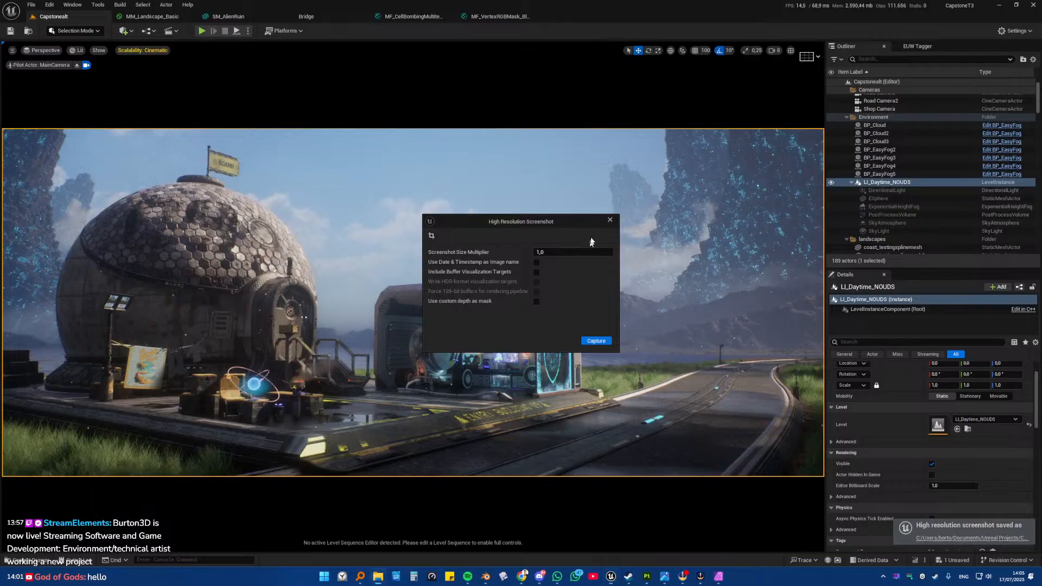
{"action": "left_click", "coordinate": [610, 220]}
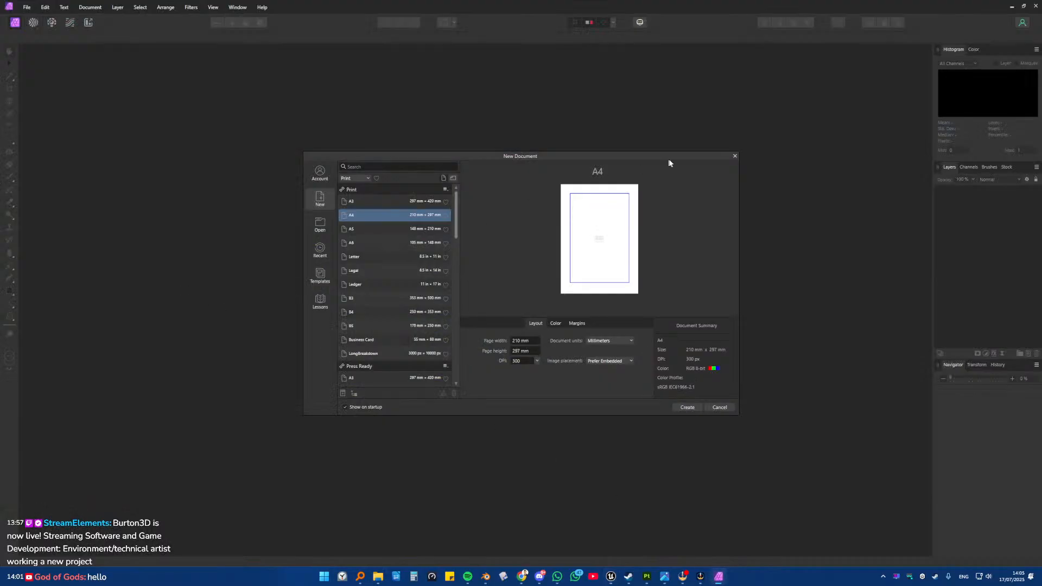
Step: In Affinity Photo, dismiss the new document setup and open HighresScreenshot00064.png and HighresScreenshot00065.png
{"action": "left_click", "coordinate": [735, 156]}
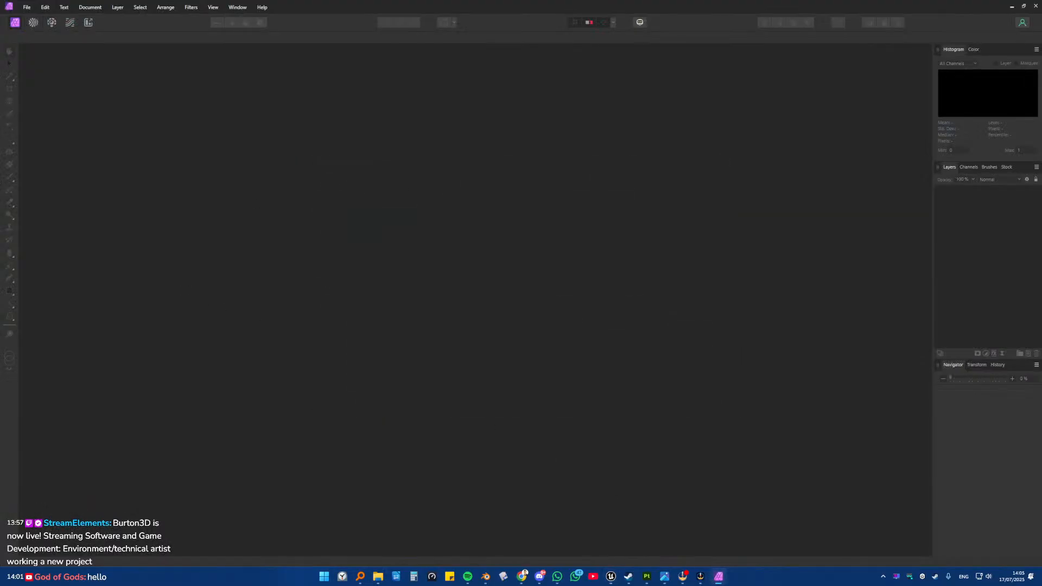
{"action": "key", "text": "super+d"}
{"action": "key", "text": "super+d"}
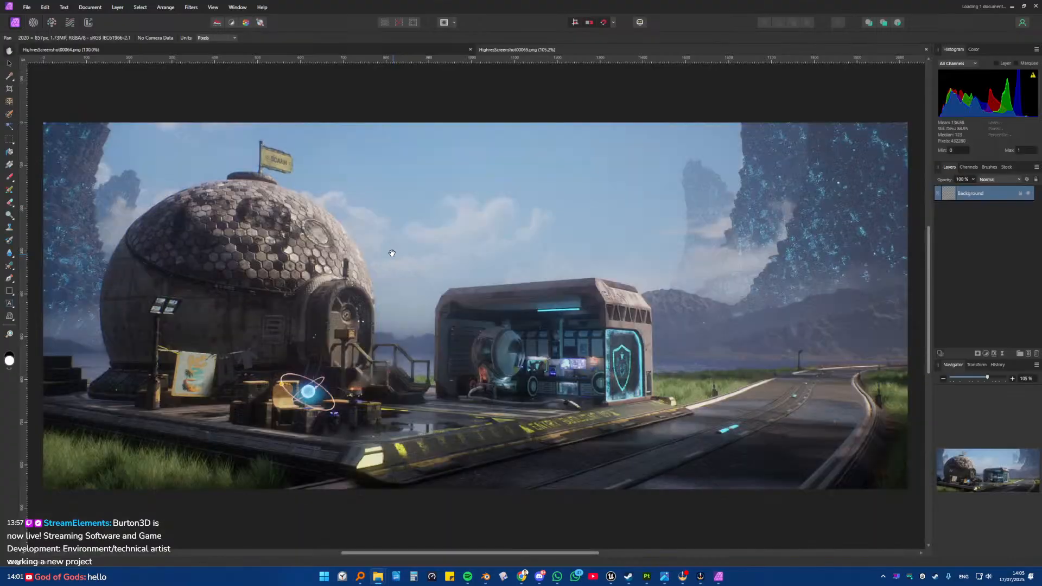
Step: Copy the glowing image from HighresScreenshot00065.png into HighresScreenshot00064.png as a layer above the background
{"action": "left_click", "coordinate": [9, 63]}
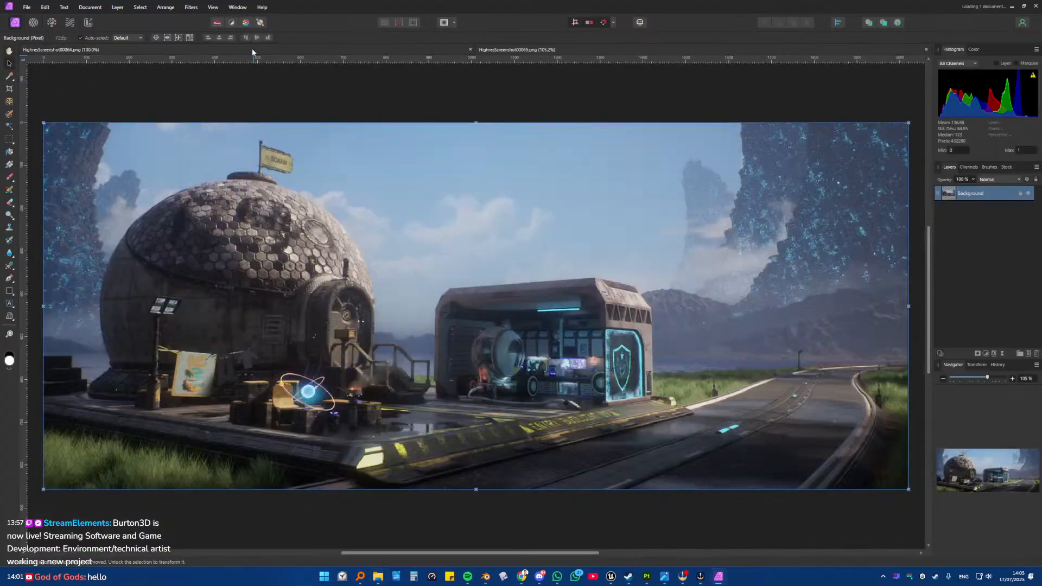
{"action": "key", "text": "ctrl+j"}
{"action": "key", "text": "h"}
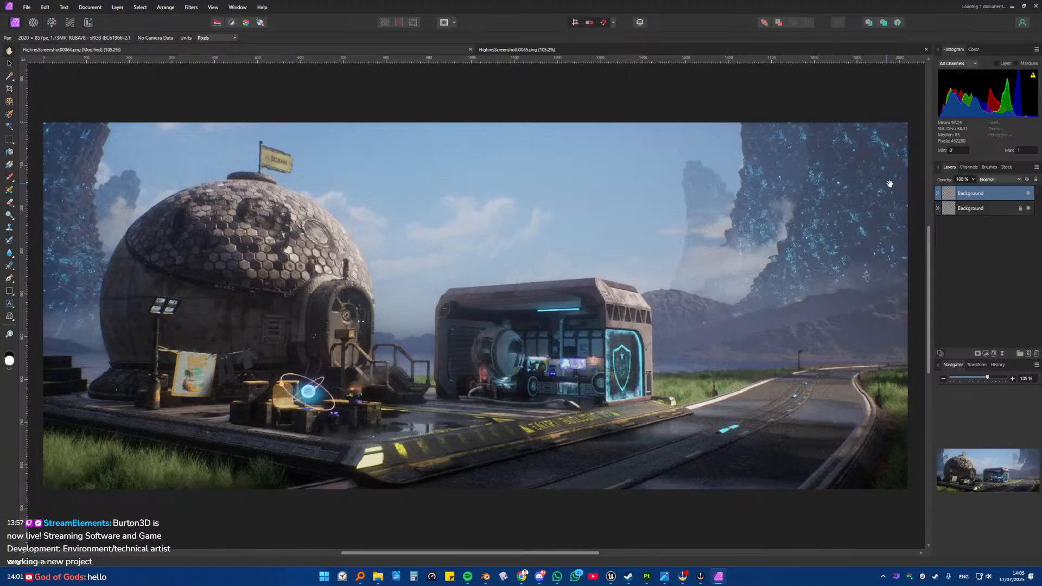
Step: Compare the ruins with and without lights by toggling the visibility of the upper screenshot layer
{"action": "left_click", "coordinate": [1028, 193]}
{"action": "left_click", "coordinate": [1029, 194]}
{"action": "left_click", "coordinate": [1029, 194]}
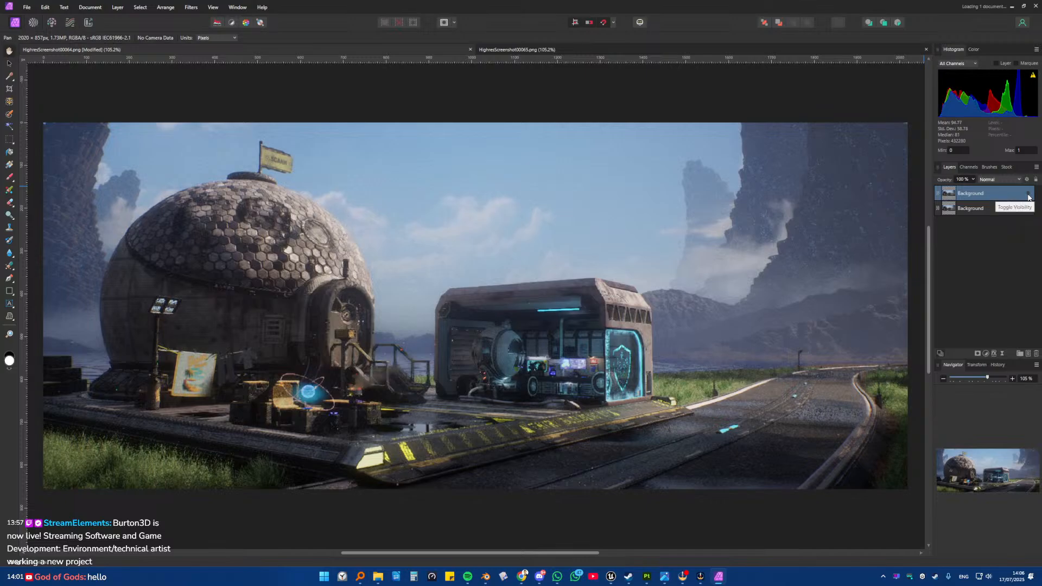
{"action": "left_click", "coordinate": [1027, 194]}
{"action": "left_click", "coordinate": [1028, 195]}
{"action": "left_click", "coordinate": [991, 207]}
{"action": "left_click", "coordinate": [987, 193]}
{"action": "left_click", "coordinate": [986, 354]}
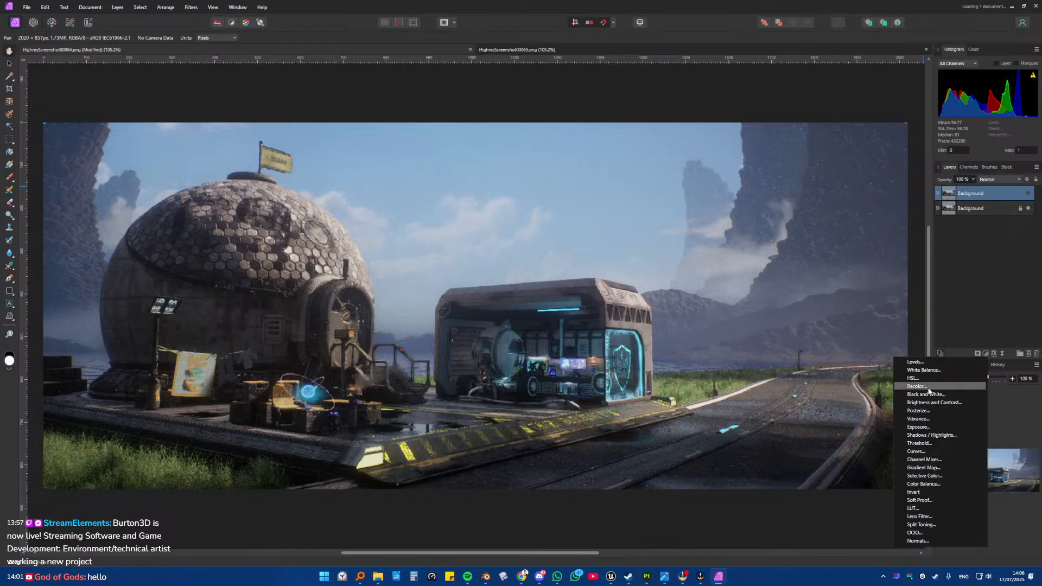
{"action": "left_click", "coordinate": [975, 225]}
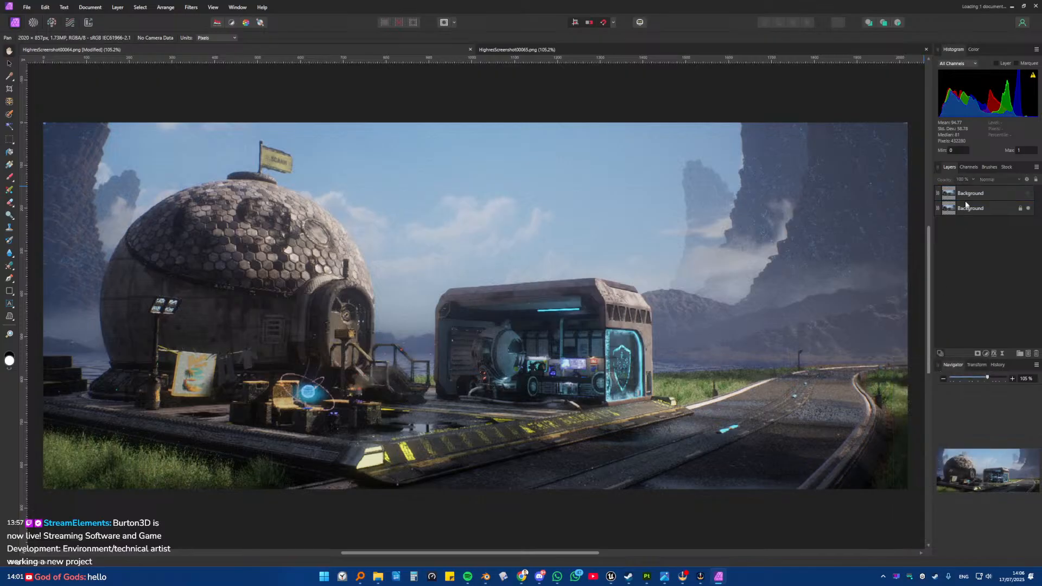
{"action": "left_click", "coordinate": [965, 199]}
Step: Apply a Gaussian Blur of about 12.9 px to the lower screenshot layer without the ruins' lights
{"action": "left_click", "coordinate": [974, 210]}
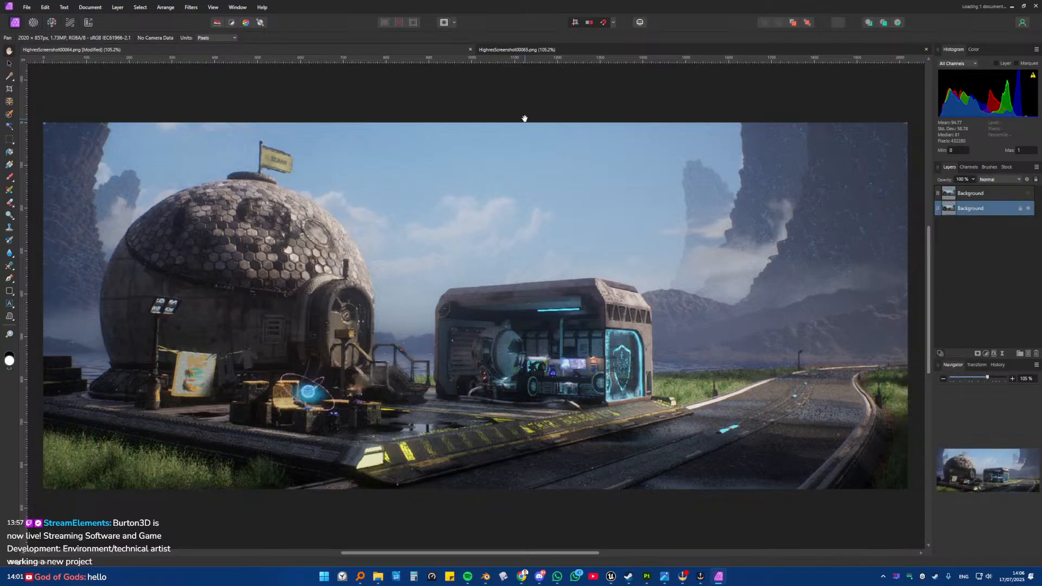
{"action": "left_click", "coordinate": [191, 7]}
{"action": "mouse_move", "coordinate": [160, 15]}
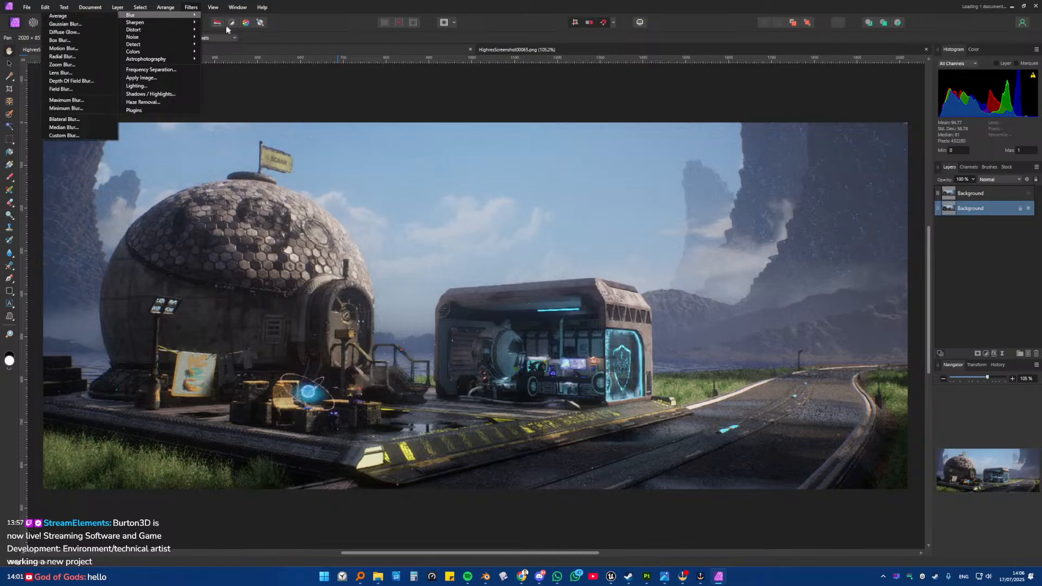
{"action": "left_click", "coordinate": [65, 24]}
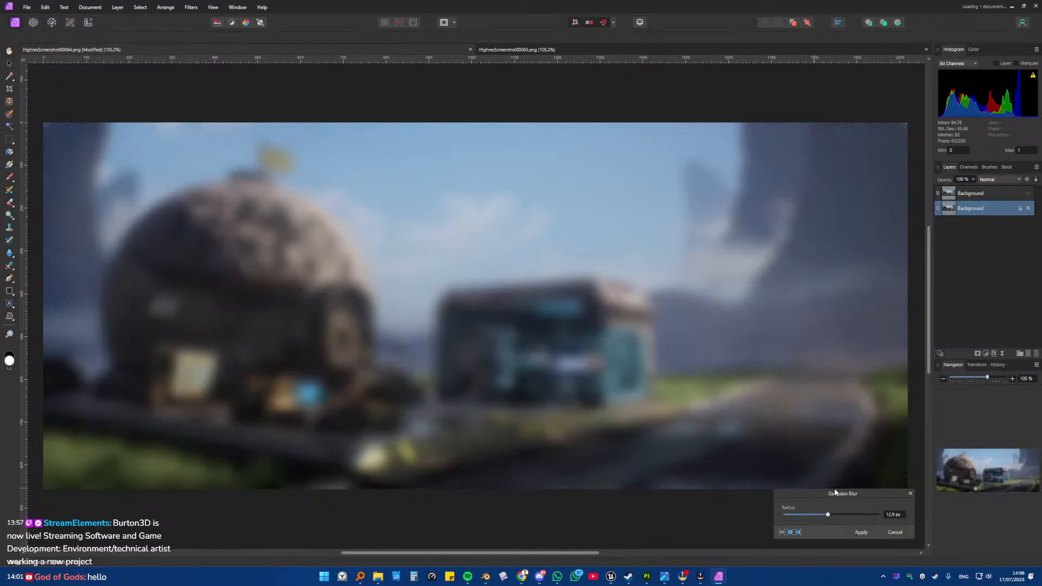
{"action": "left_click_drag", "start_coordinate": [824, 517], "coordinate": [818, 516]}
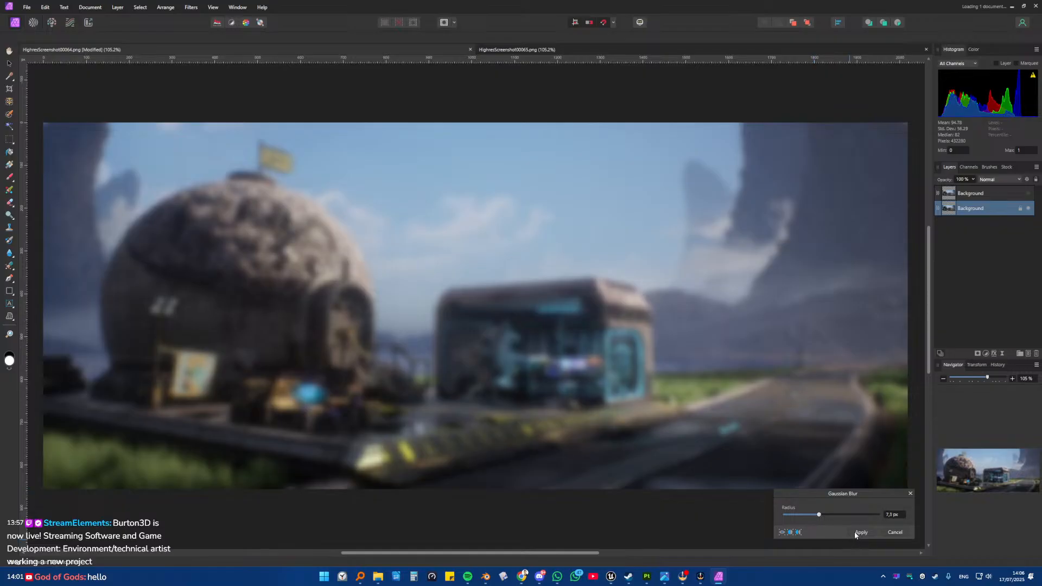
{"action": "left_click", "coordinate": [895, 515]}
{"action": "left_click_drag", "start_coordinate": [819, 515], "coordinate": [828, 515]}
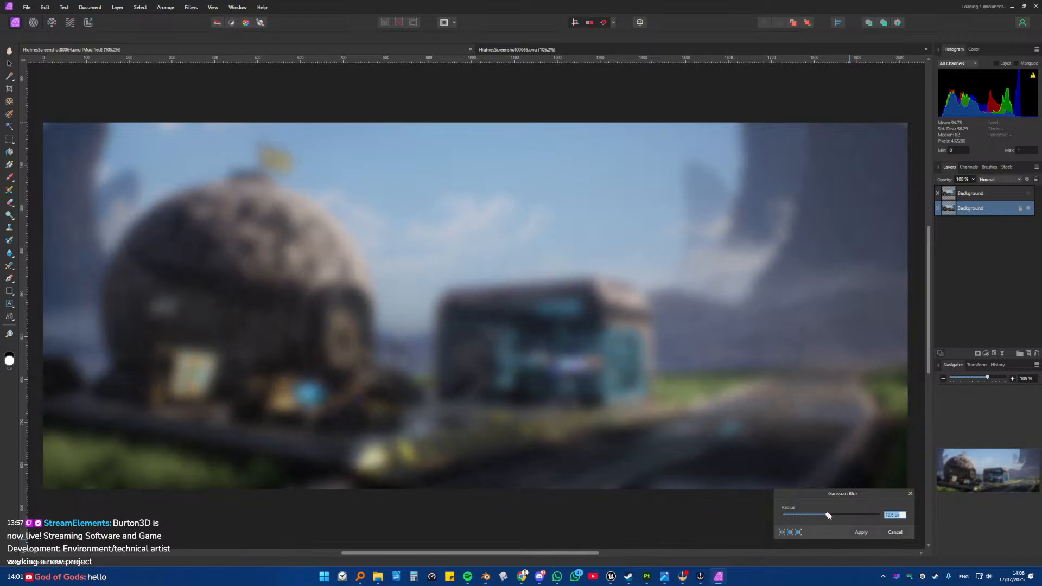
{"action": "left_click", "coordinate": [893, 515]}
{"action": "key", "text": "BackSpace"}
{"action": "left_click", "coordinate": [863, 532]}
Step: Show the upper screenshot layer with the glowing ruins and apply a Gaussian Blur of about 12.8 px to it
{"action": "left_click", "coordinate": [971, 191]}
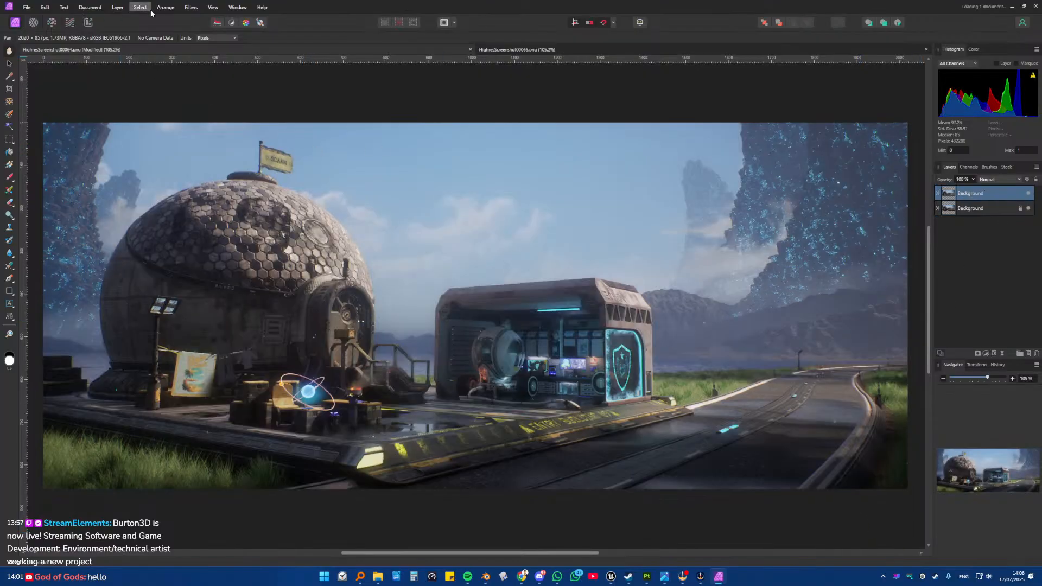
{"action": "left_click", "coordinate": [191, 7]}
{"action": "mouse_move", "coordinate": [183, 26]}
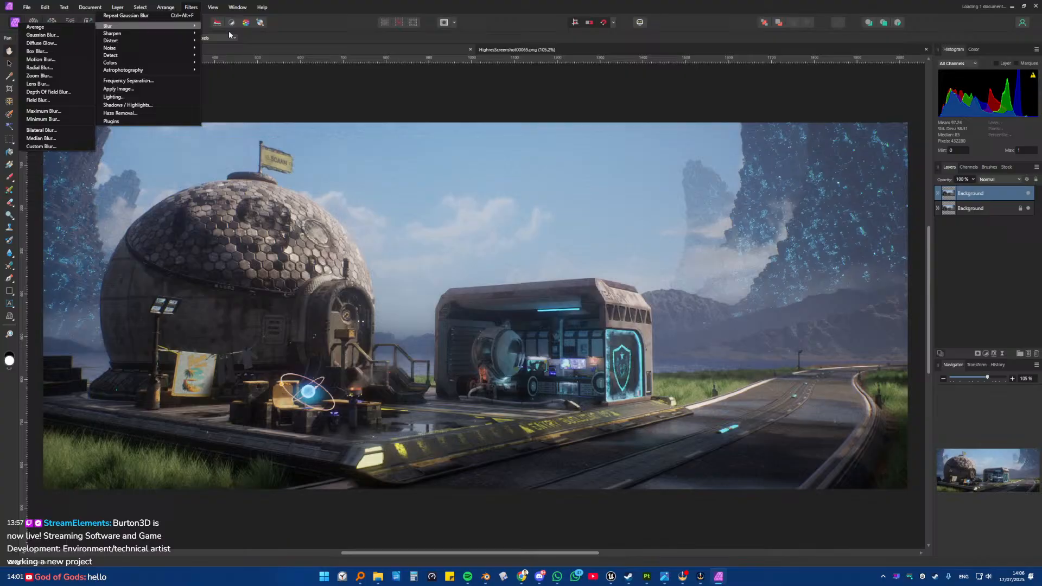
{"action": "left_click", "coordinate": [42, 34]}
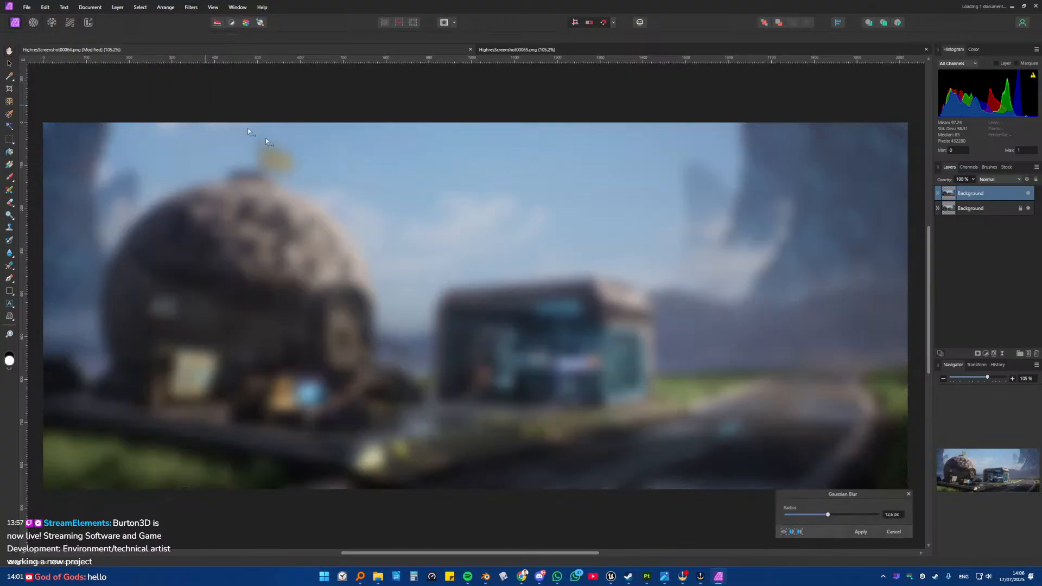
{"action": "left_click", "coordinate": [862, 532]}
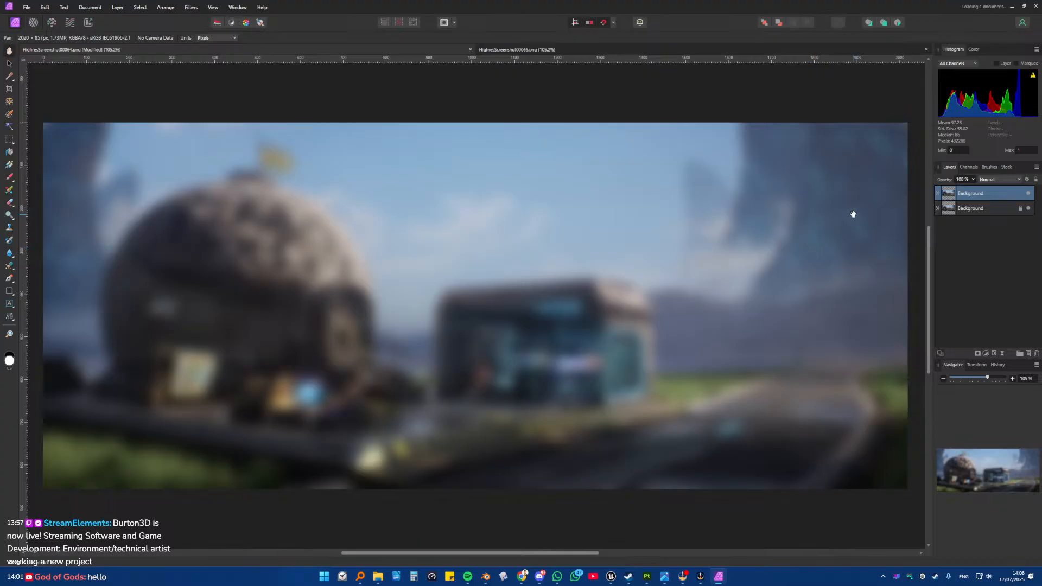
Step: Compare the two blurred screenshots by repeatedly toggling the upper layer's visibility, examining how the ruins' lights affect the composition
{"action": "left_click", "coordinate": [1029, 196]}
{"action": "left_click", "coordinate": [1028, 195]}
{"action": "left_click", "coordinate": [1028, 196]}
{"action": "left_click", "coordinate": [1029, 196]}
{"action": "left_click", "coordinate": [1029, 195]}
{"action": "left_click", "coordinate": [1029, 196]}
{"action": "left_click", "coordinate": [1029, 195]}
{"action": "left_click", "coordinate": [1029, 195]}
{"action": "left_click", "coordinate": [1028, 195]}
{"action": "left_click", "coordinate": [1029, 196]}
{"action": "left_click", "coordinate": [1028, 195]}
{"action": "left_click", "coordinate": [1029, 195]}
{"action": "left_click", "coordinate": [1028, 196]}
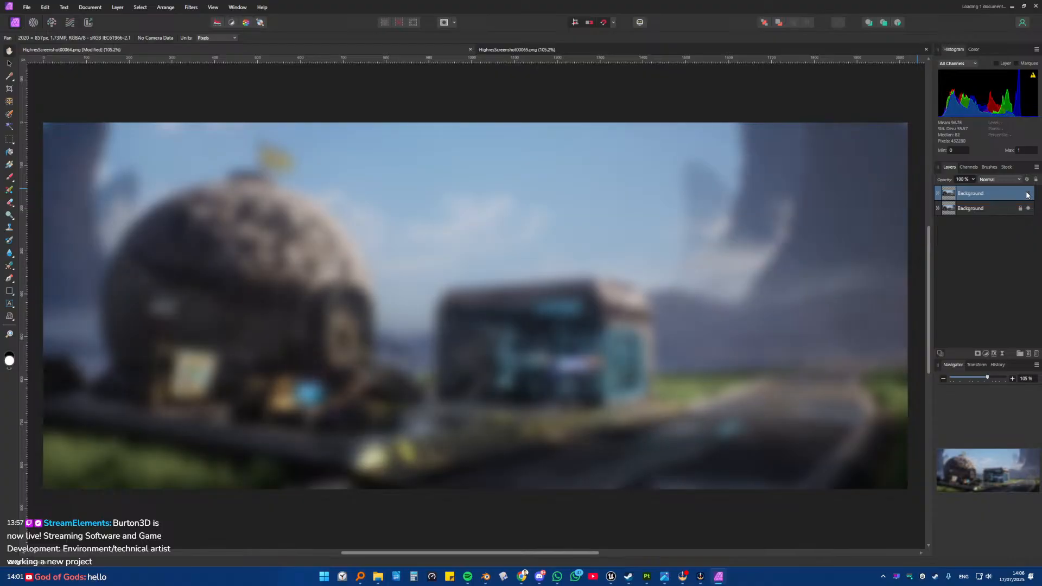
{"action": "left_click", "coordinate": [1029, 195]}
{"action": "left_click", "coordinate": [1029, 196]}
{"action": "left_click", "coordinate": [1029, 195]}
{"action": "left_click", "coordinate": [1028, 195]}
{"action": "left_click", "coordinate": [1028, 195]}
{"action": "left_click", "coordinate": [1028, 196]}
{"action": "left_click", "coordinate": [1029, 195]}
{"action": "left_click", "coordinate": [1029, 196]}
{"action": "left_click", "coordinate": [1028, 195]}
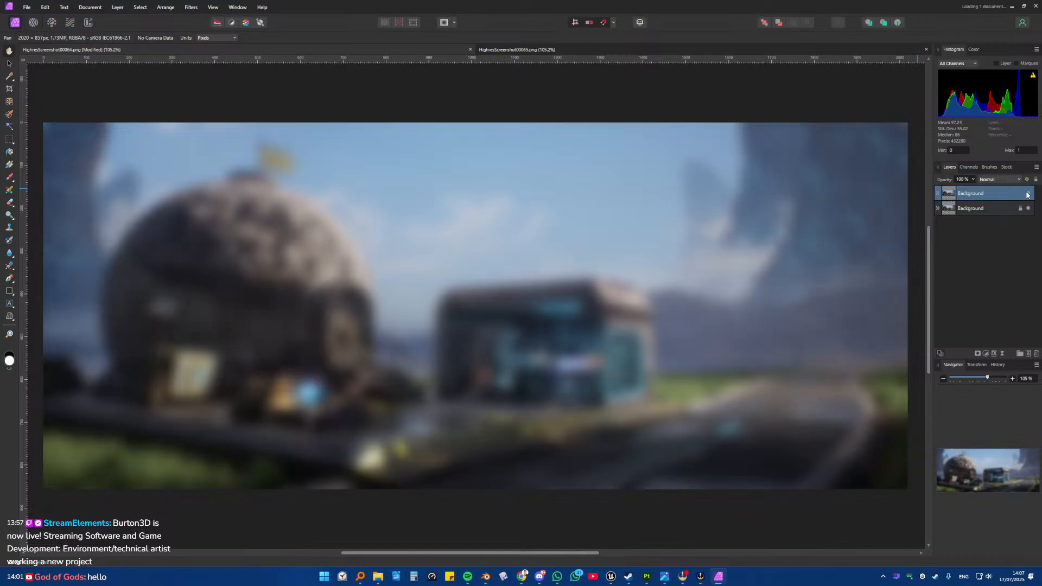
Step: Keep toggling the upper blurred screenshot layer to judge the ruins' lights, and switch back to Unreal Editor
{"action": "left_click", "coordinate": [1028, 195]}
{"action": "left_click", "coordinate": [1028, 196]}
{"action": "left_click", "coordinate": [1028, 195]}
{"action": "left_click", "coordinate": [1028, 195]}
{"action": "left_click", "coordinate": [1028, 196]}
{"action": "left_click", "coordinate": [1029, 195]}
{"action": "left_click", "coordinate": [1029, 195]}
{"action": "left_click", "coordinate": [1013, 6]}
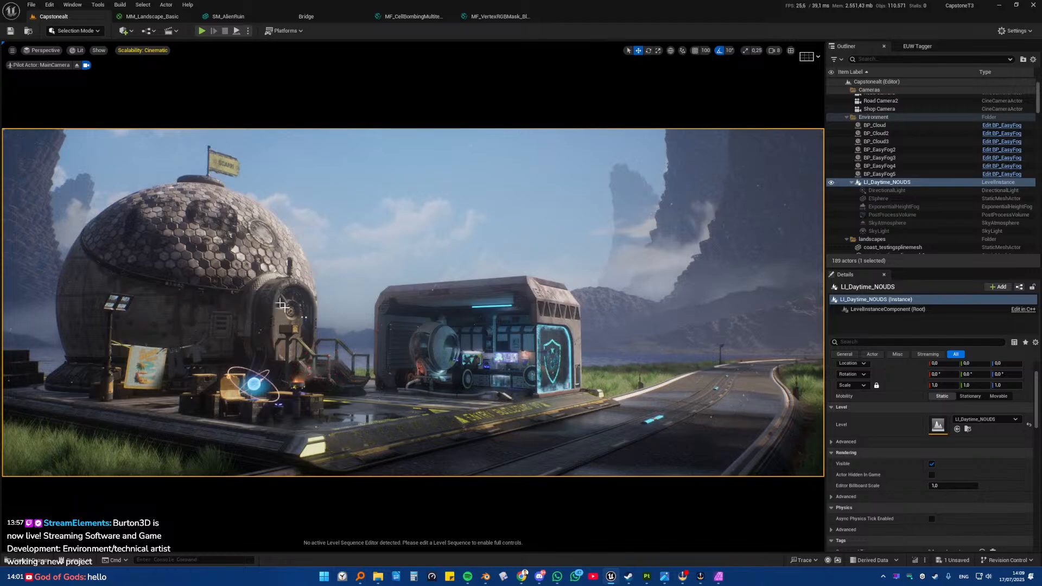
Step: Open the MI_Emissive_Yellow material of the SM_Base platform and follow its parents through MI_Emissive_Blue to the MM_Emissive graph
{"action": "left_click", "coordinate": [392, 427]}
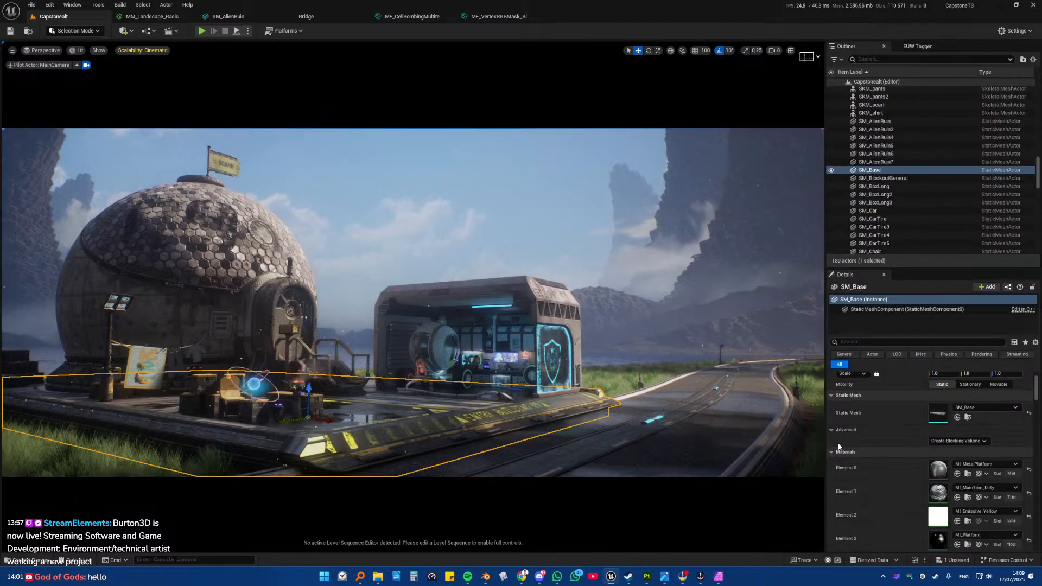
{"action": "double_click", "coordinate": [946, 518]}
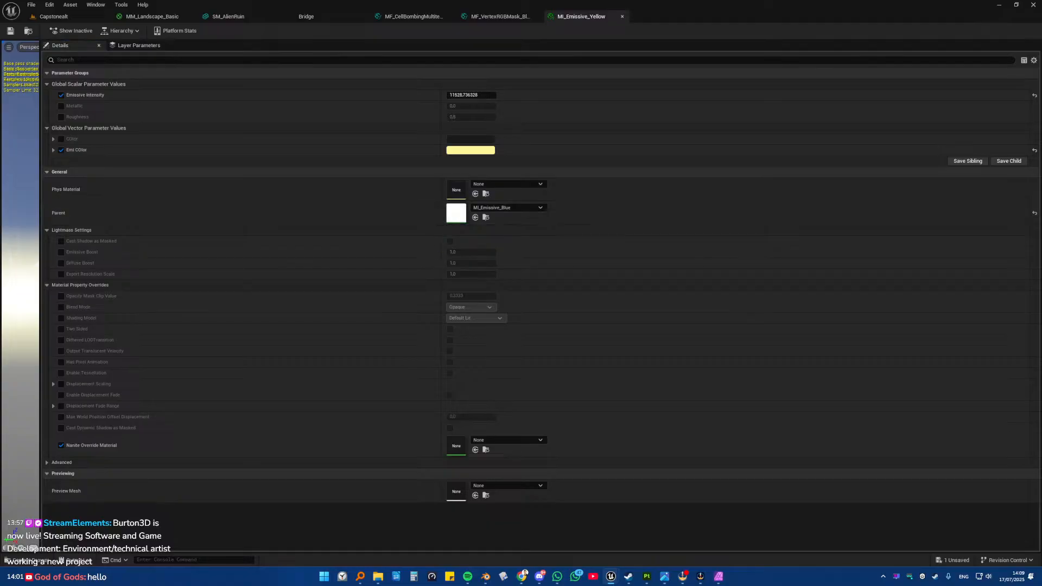
{"action": "left_click_drag", "start_coordinate": [1, 21], "coordinate": [395, 11]}
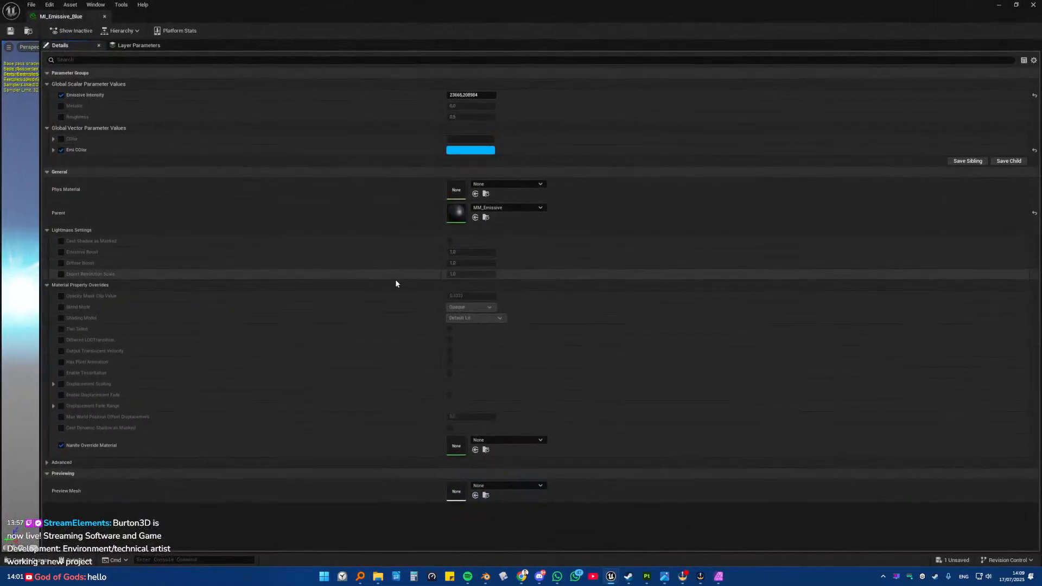
{"action": "double_click", "coordinate": [464, 216]}
Step: Move the Emi COlor, Emissive Intensity and Multiply nodes farther from the MM_Emissive output node
{"action": "right_click_drag", "start_coordinate": [409, 225], "coordinate": [575, 205]}
{"action": "left_click_drag", "start_coordinate": [302, 132], "coordinate": [462, 347]}
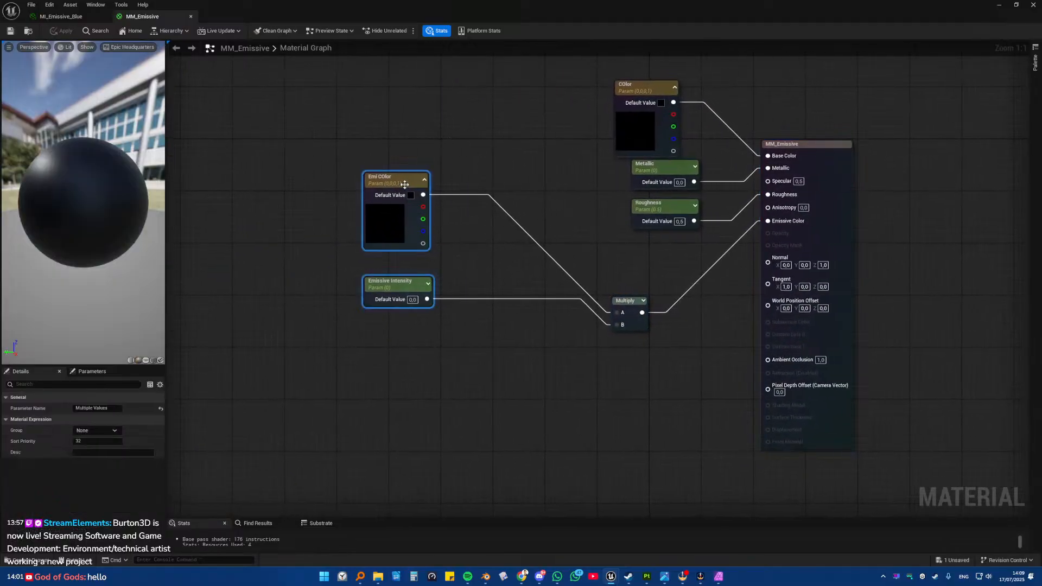
{"action": "left_click_drag", "start_coordinate": [405, 184], "coordinate": [405, 263]}
{"action": "left_click_drag", "start_coordinate": [334, 223], "coordinate": [608, 427]}
{"action": "left_click_drag", "start_coordinate": [325, 271], "coordinate": [657, 413]}
{"action": "left_click_drag", "start_coordinate": [628, 308], "coordinate": [472, 276]}
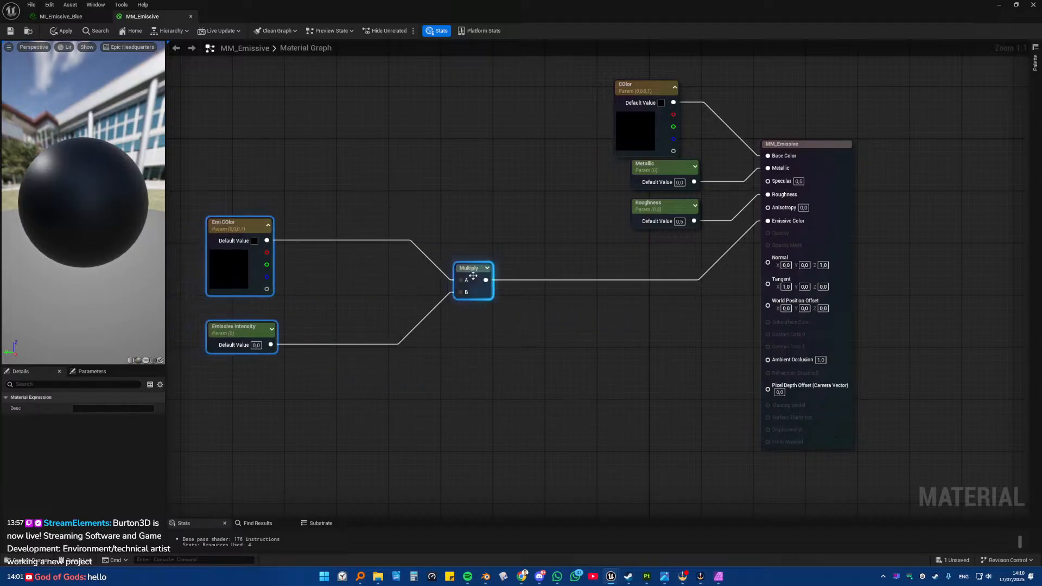
{"action": "left_click", "coordinate": [511, 333]}
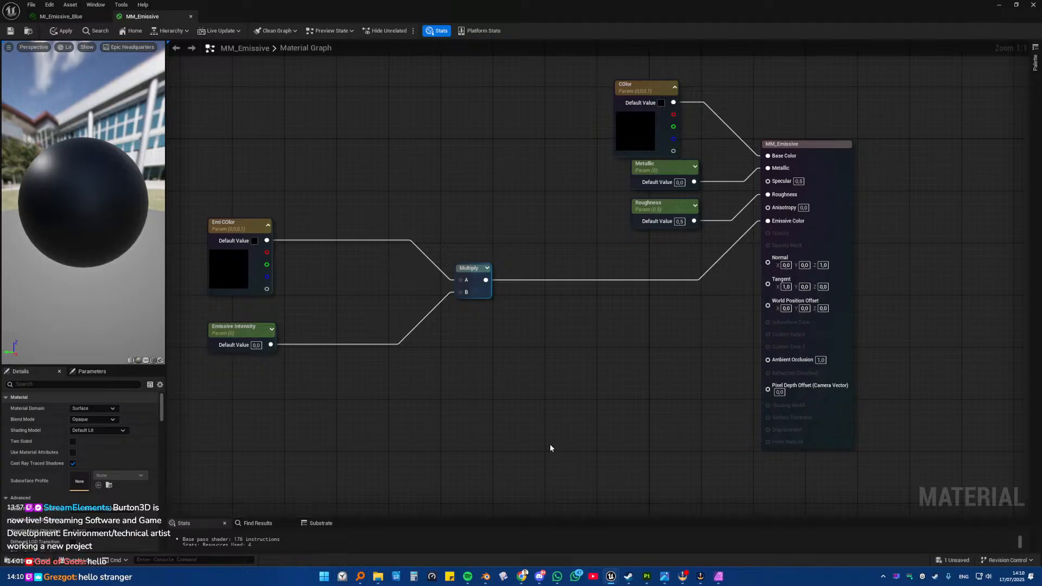
Step: Dock the separate MM_Emissive and MI_Emissive_Blue editors into the main editor window
{"action": "mouse_move", "coordinate": [612, 577]}
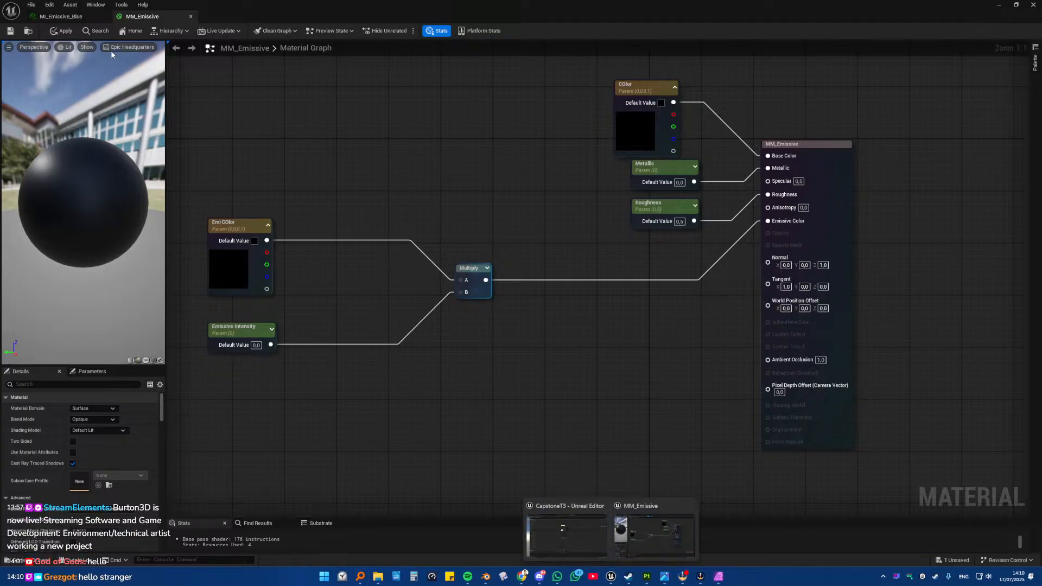
{"action": "left_click_drag", "start_coordinate": [288, 9], "coordinate": [242, 115]}
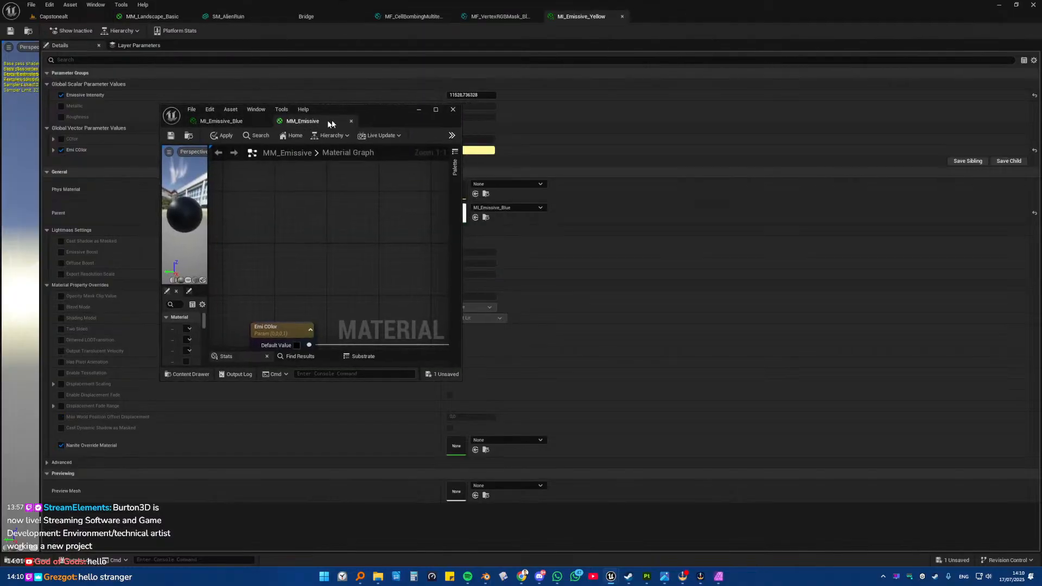
{"action": "left_click_drag", "start_coordinate": [332, 119], "coordinate": [755, 22]}
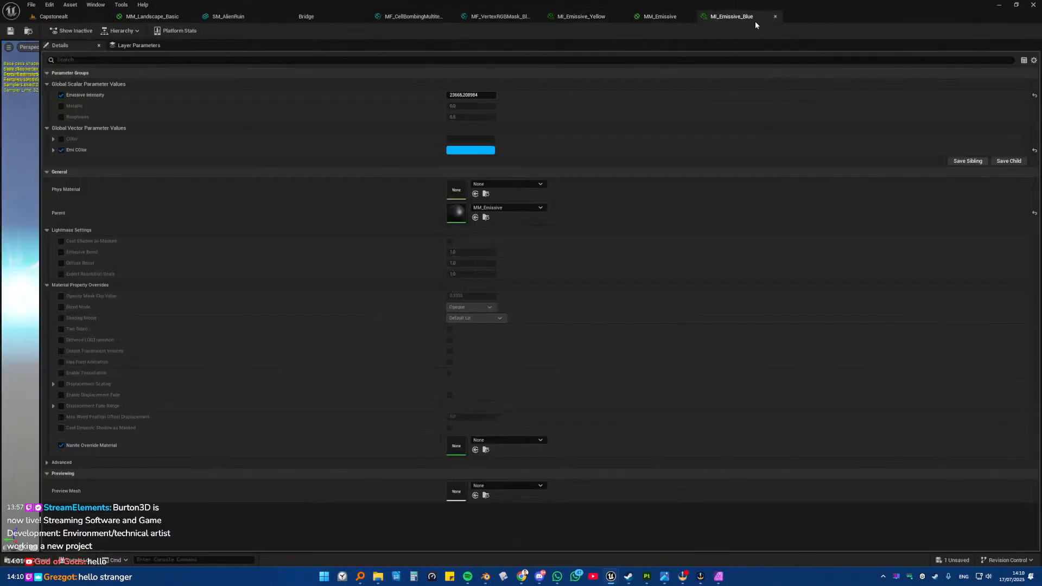
Step: Move the Emi COlor and Emissive Intensity nodes of MM_Emissive closer to the Multiply node
{"action": "left_click", "coordinate": [660, 16]}
{"action": "left_click_drag", "start_coordinate": [213, 184], "coordinate": [432, 419]}
{"action": "left_click_drag", "start_coordinate": [240, 231], "coordinate": [364, 229]}
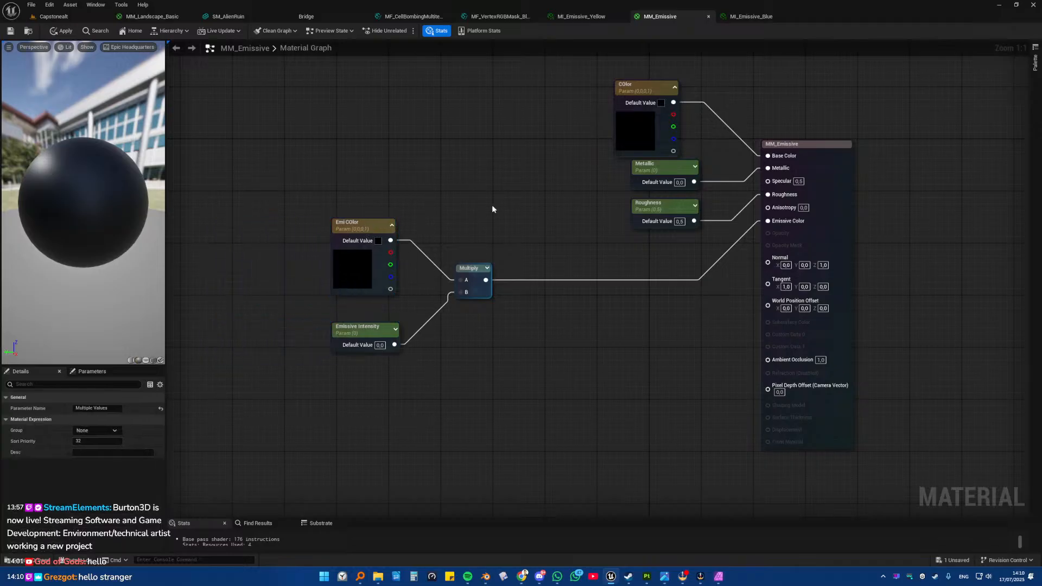
Step: Return to the Capstonealt level and run it to watch the scene through the main camera
{"action": "left_click", "coordinate": [53, 16]}
{"action": "left_click", "coordinate": [280, 415]}
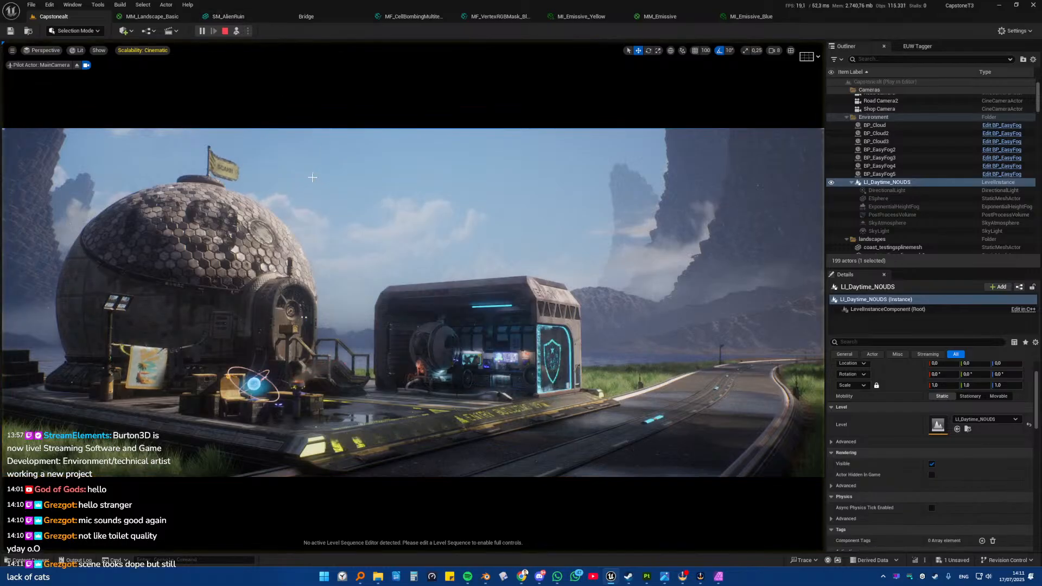
{"action": "left_click", "coordinate": [456, 174]}
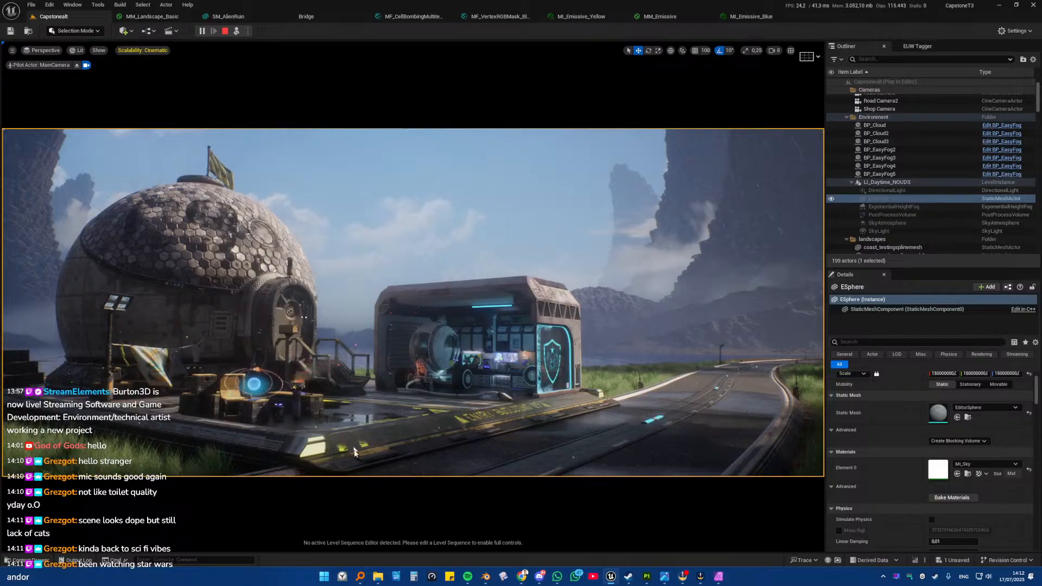
Step: Search the computer for "designer" and open the matching app through Steam
{"action": "key", "text": "super"}
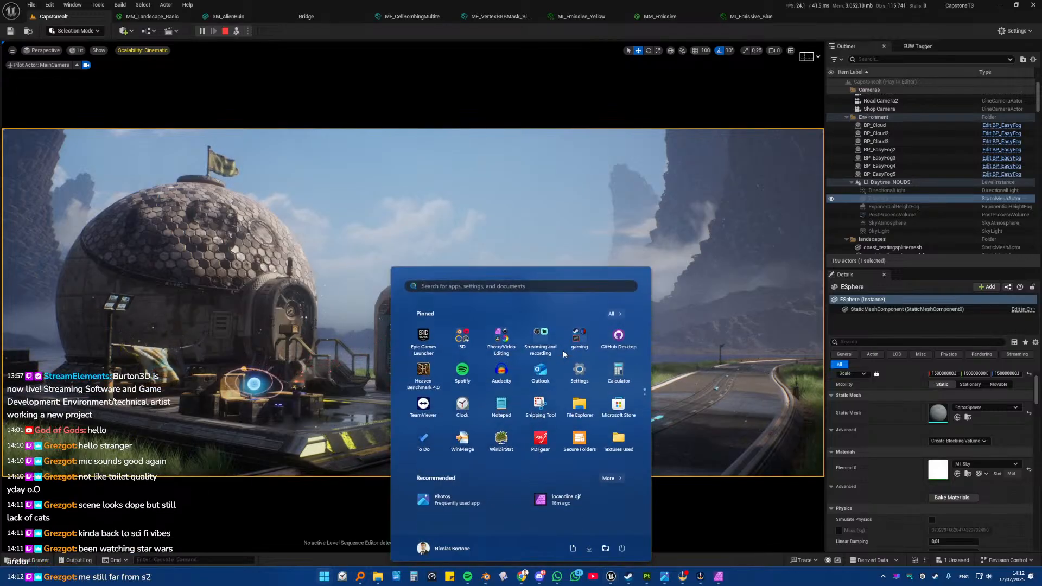
{"action": "type", "text": "designer"}
{"action": "key", "text": "Return"}
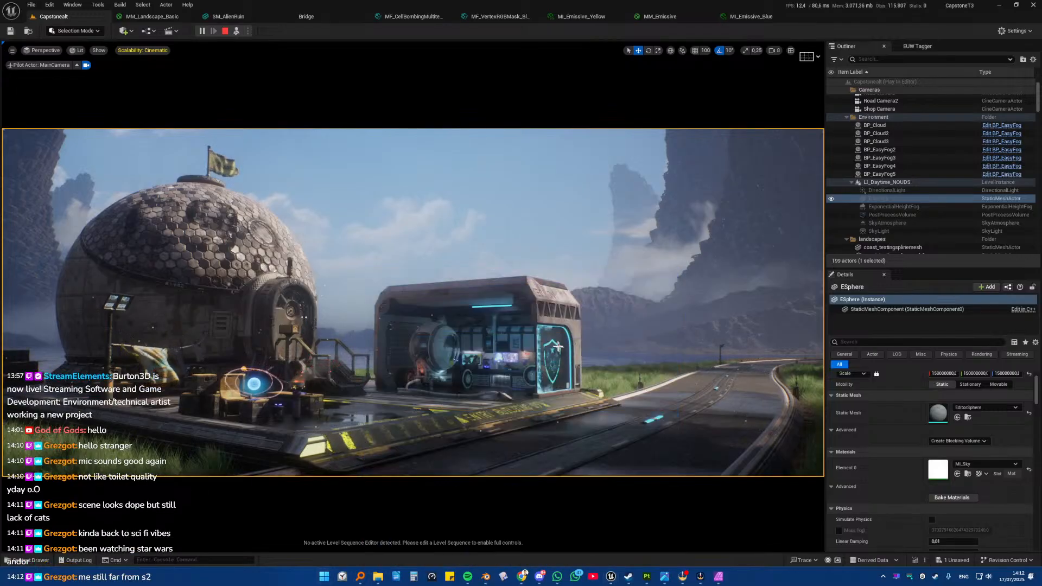
{"action": "left_click", "coordinate": [502, 321]}
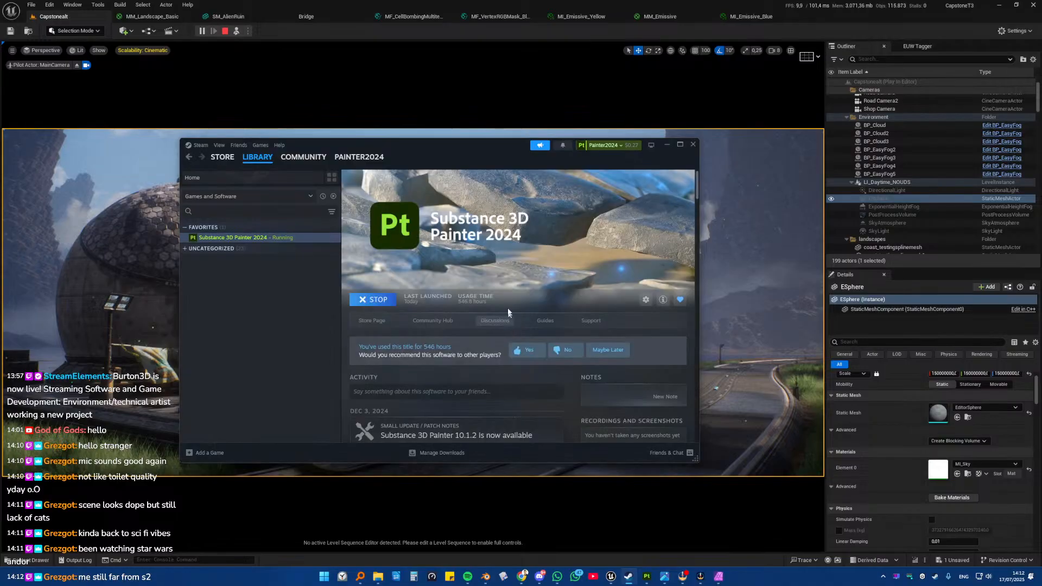
Step: Switch to Substance 3D Painter and save its project in the Painter folder as "Alien RUins RGB MA"
{"action": "left_click", "coordinate": [648, 576]}
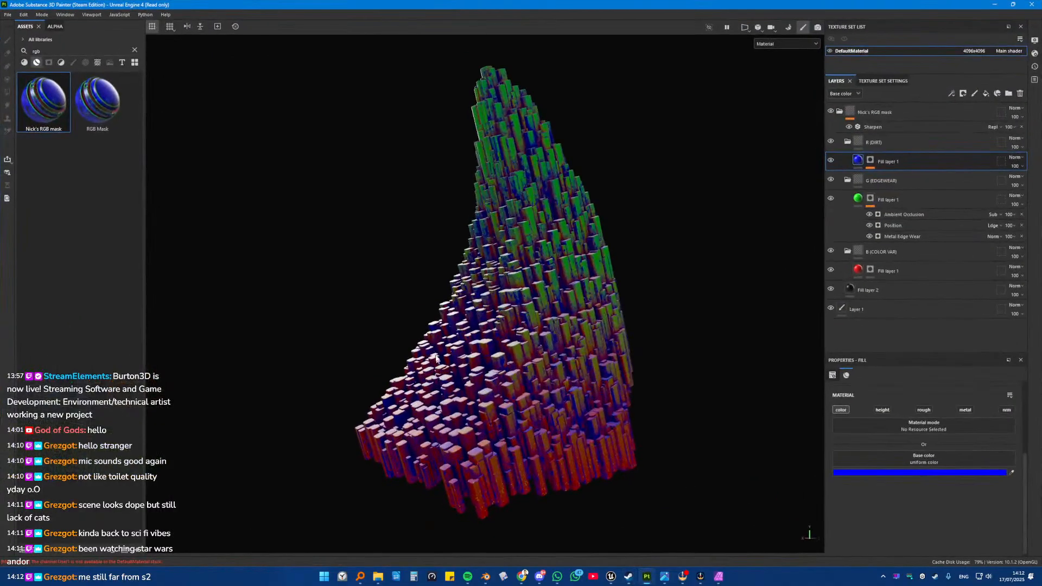
{"action": "key", "text": "ctrl+s"}
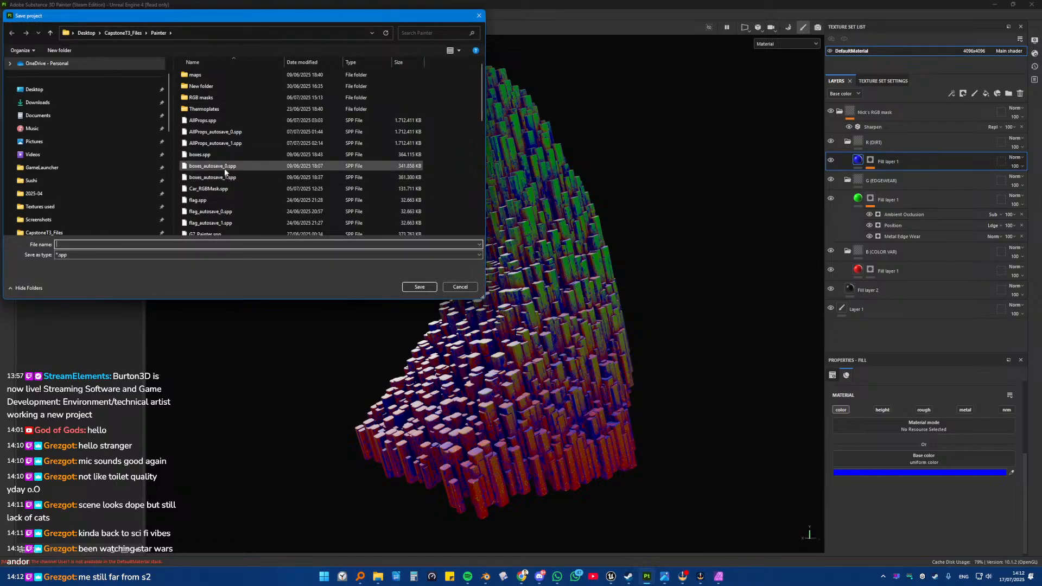
{"action": "scroll", "coordinate": [209, 173], "scroll_direction": "down", "scroll_amount": 1}
{"action": "type", "text": "Alien RUins RGB MA"}
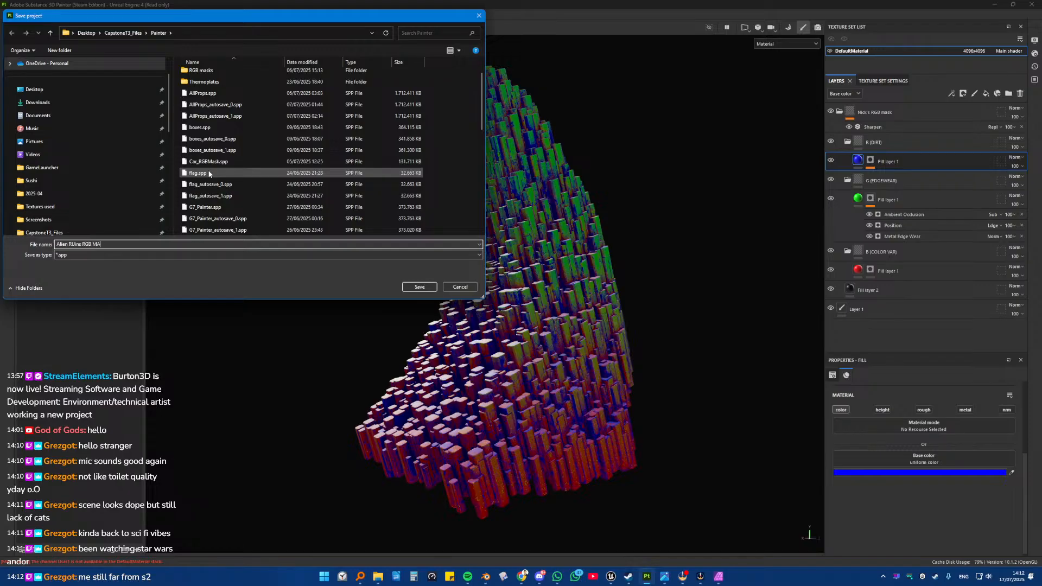
{"action": "key", "text": "Return"}
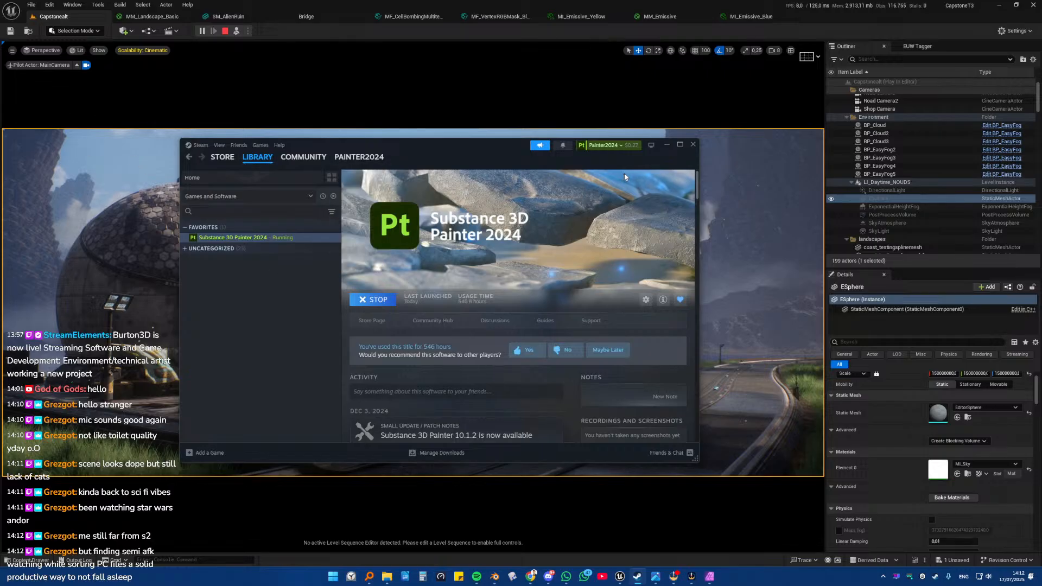
Step: Change the Steam account from the Painter one to the Substance Designer one
{"action": "left_click", "coordinate": [598, 147]}
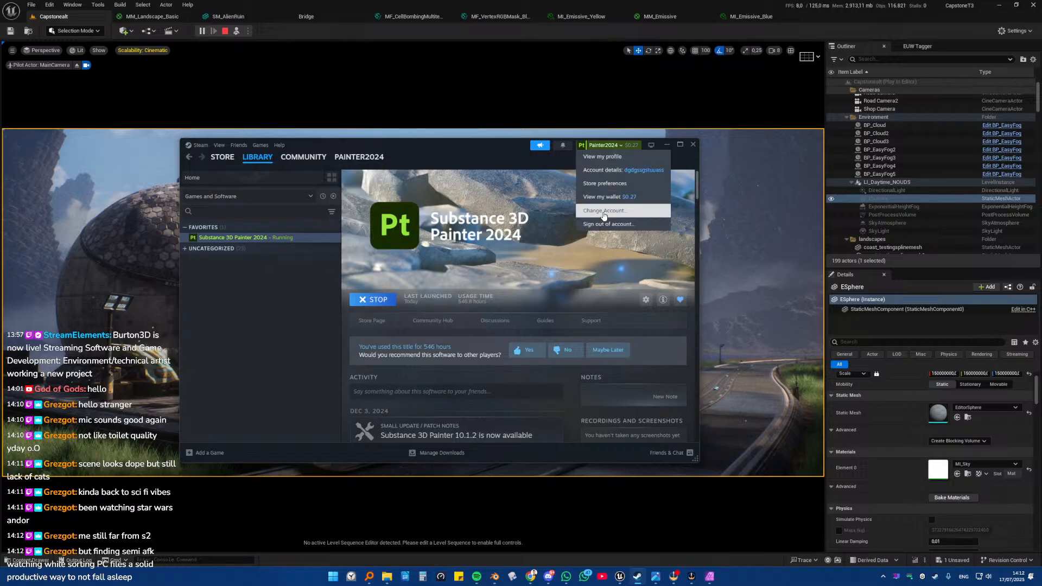
{"action": "left_click", "coordinate": [603, 212]}
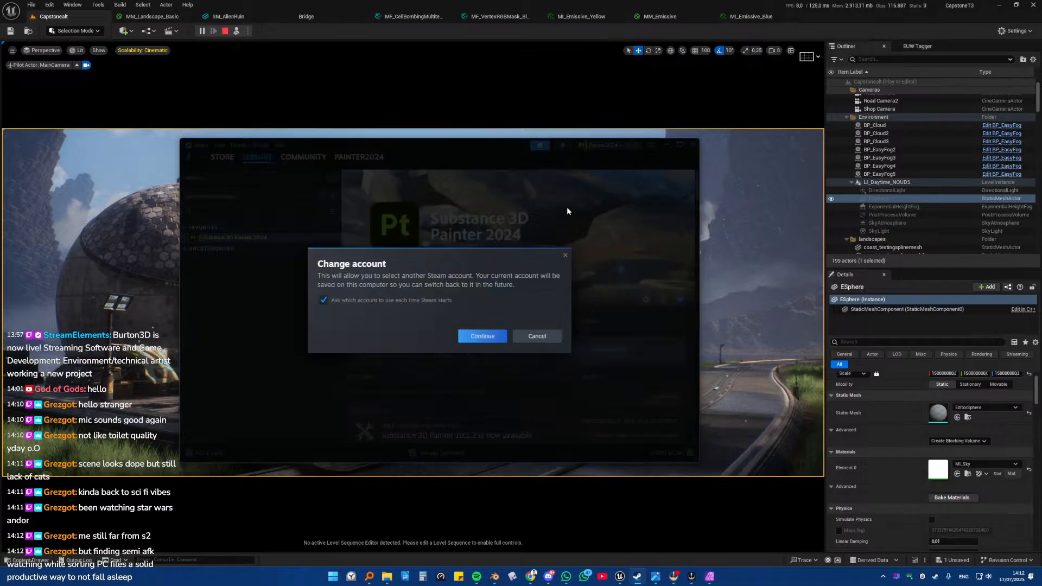
{"action": "left_click", "coordinate": [483, 338]}
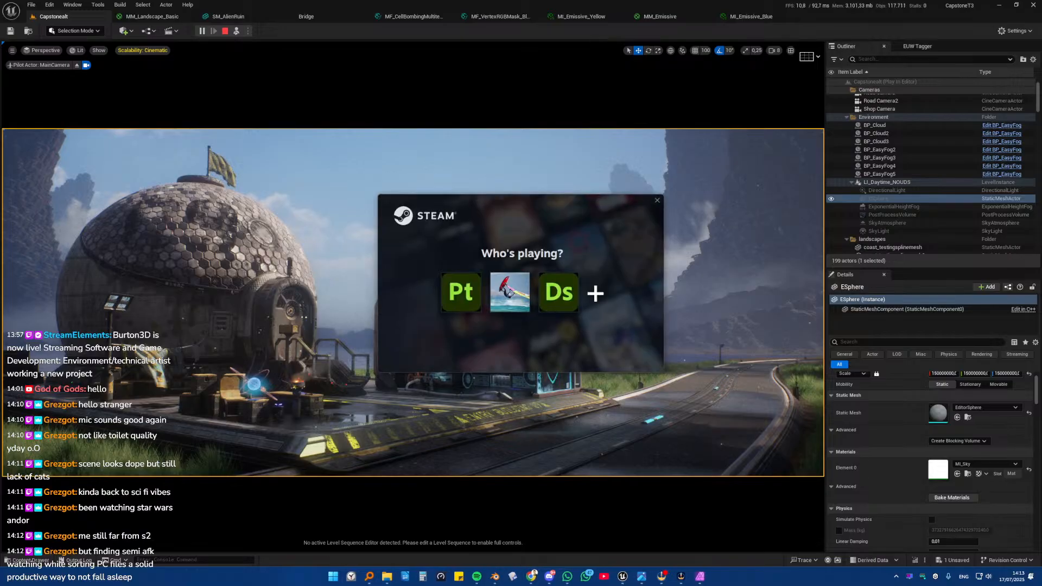
{"action": "left_click", "coordinate": [554, 294]}
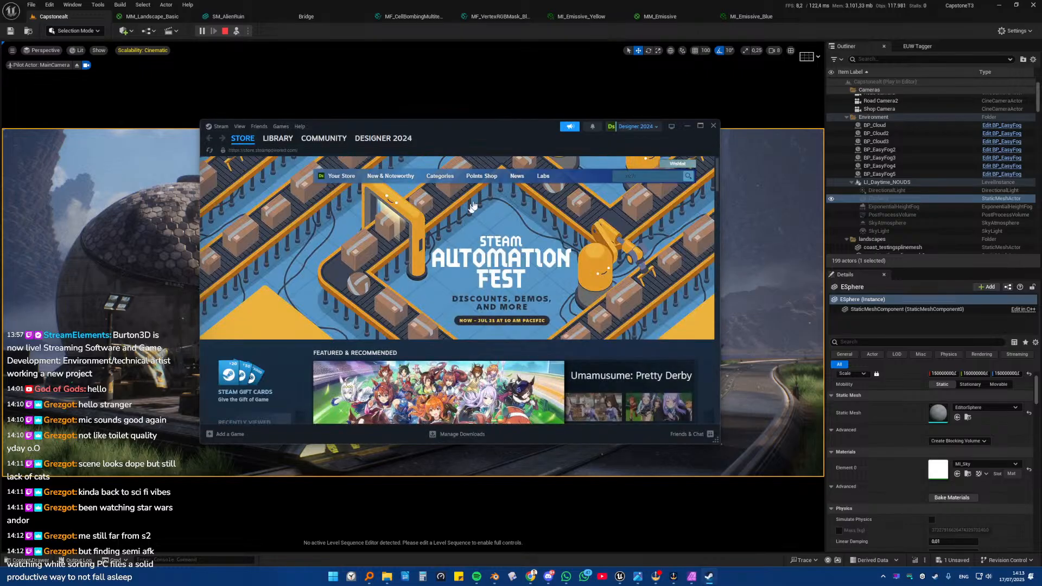
Step: Launch Substance 3D Designer 2024 from the Steam library and minimize the Steam window
{"action": "left_click_drag", "start_coordinate": [498, 131], "coordinate": [469, 133]}
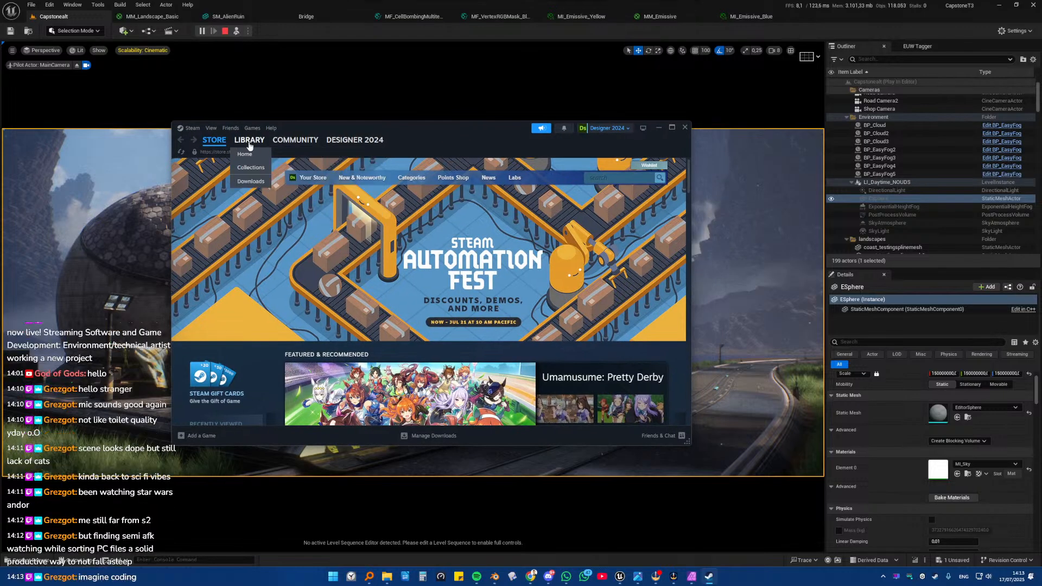
{"action": "left_click", "coordinate": [252, 143]}
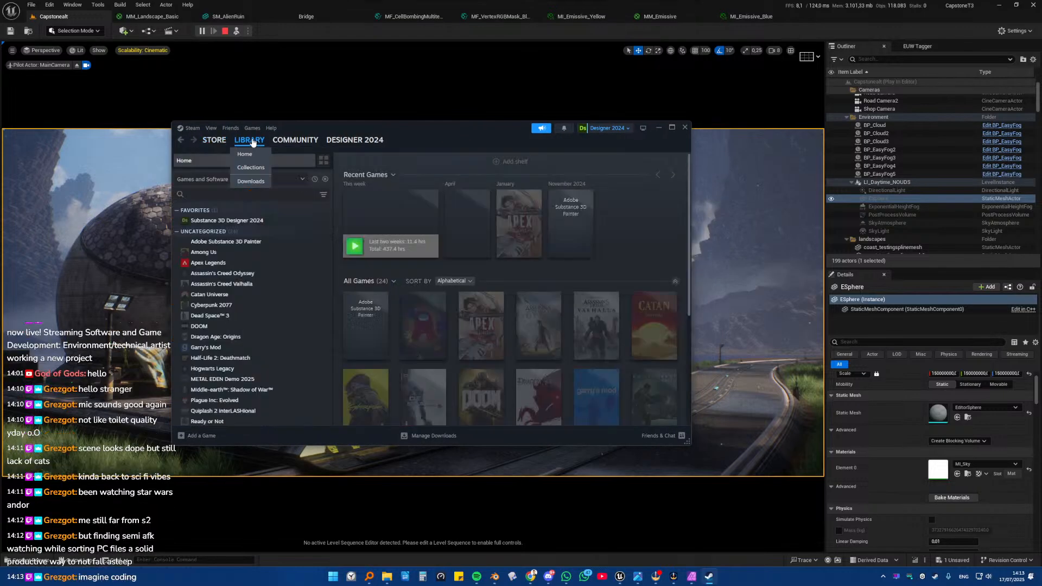
{"action": "left_click", "coordinate": [252, 222]}
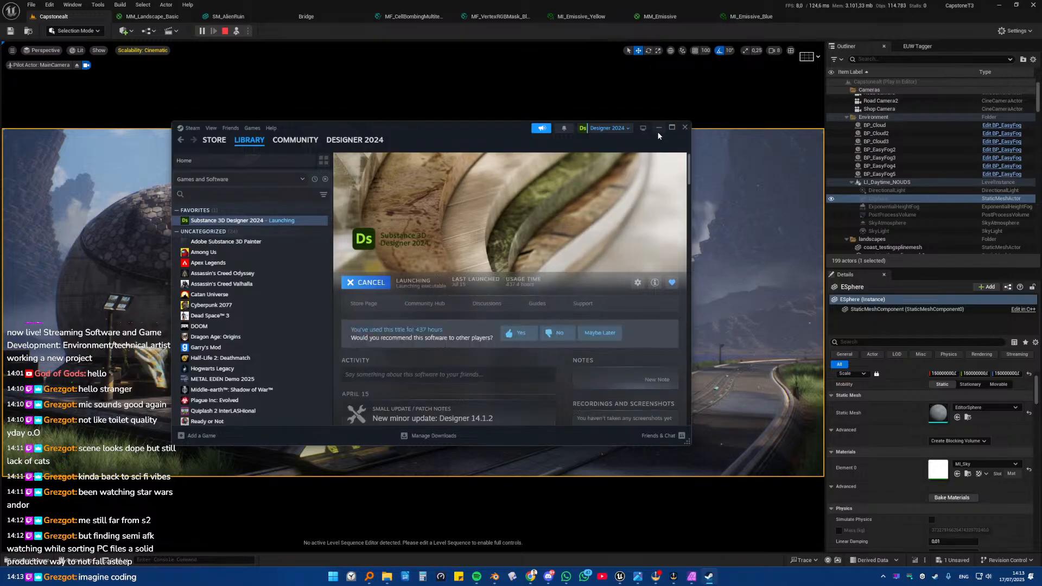
{"action": "left_click", "coordinate": [659, 128]}
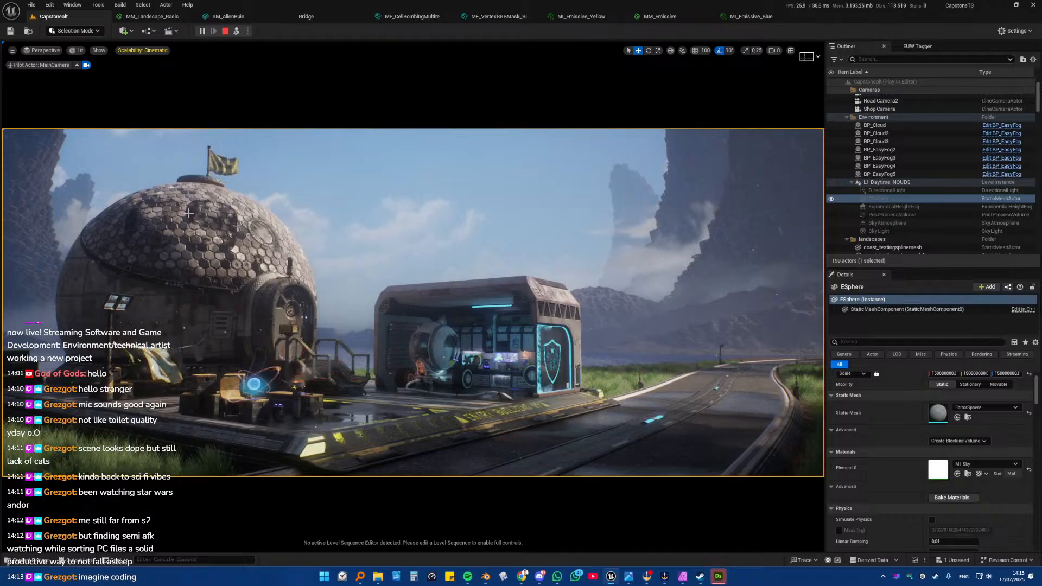
Step: View the running scene in Unreal Editor through Close table camera, Road Camera, Road Camera2 and Shop Camera in turn
{"action": "left_click", "coordinate": [43, 50]}
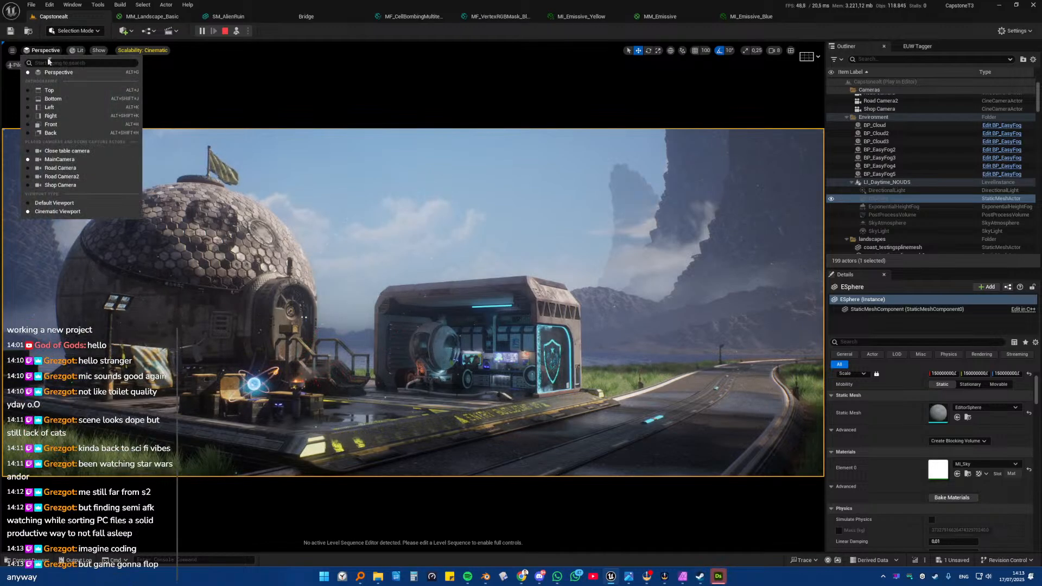
{"action": "left_click", "coordinate": [64, 150]}
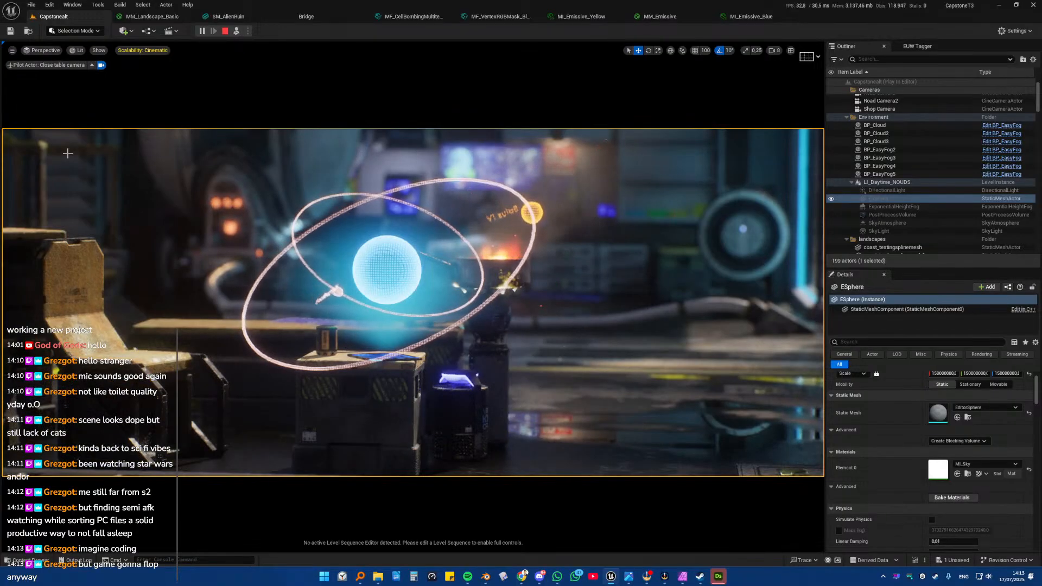
{"action": "left_click", "coordinate": [44, 50]}
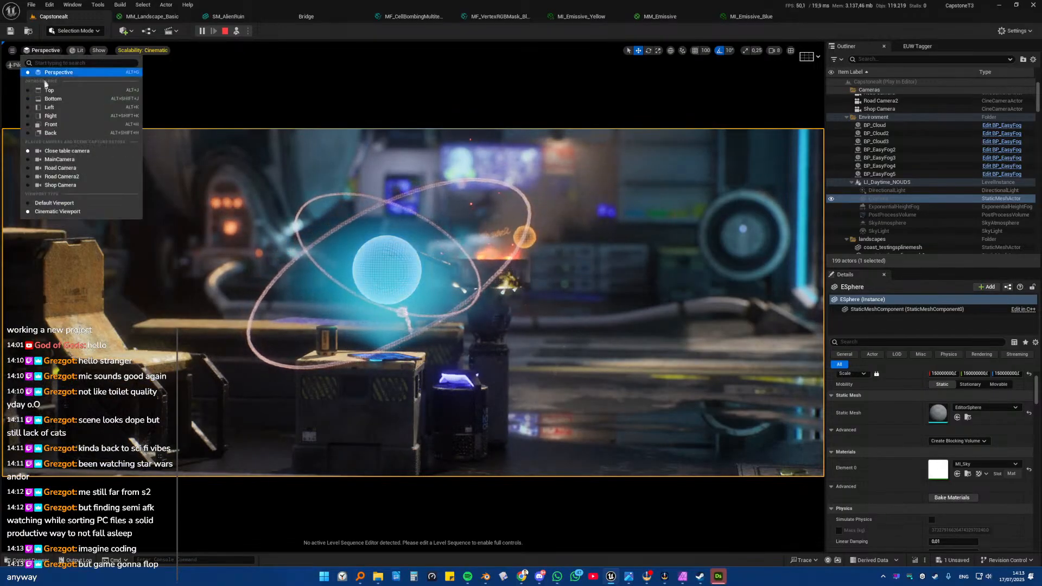
{"action": "left_click", "coordinate": [52, 170]}
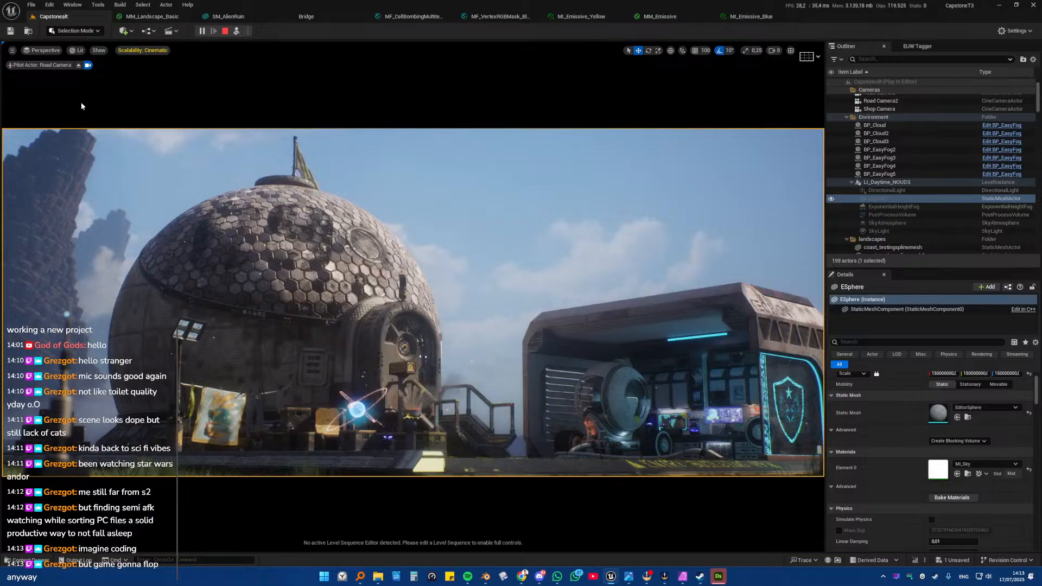
{"action": "left_click", "coordinate": [43, 50]}
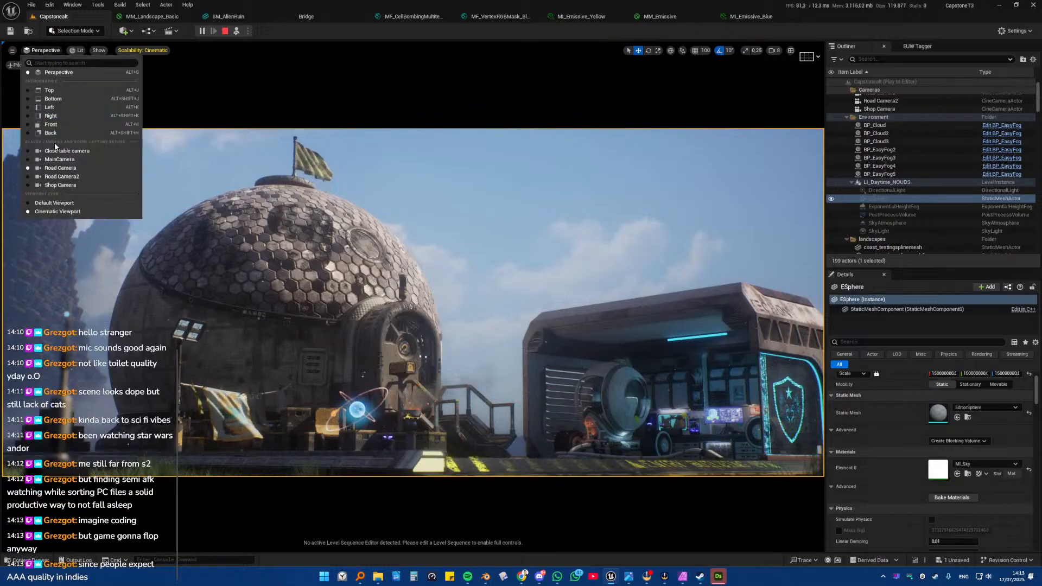
{"action": "left_click", "coordinate": [56, 178]}
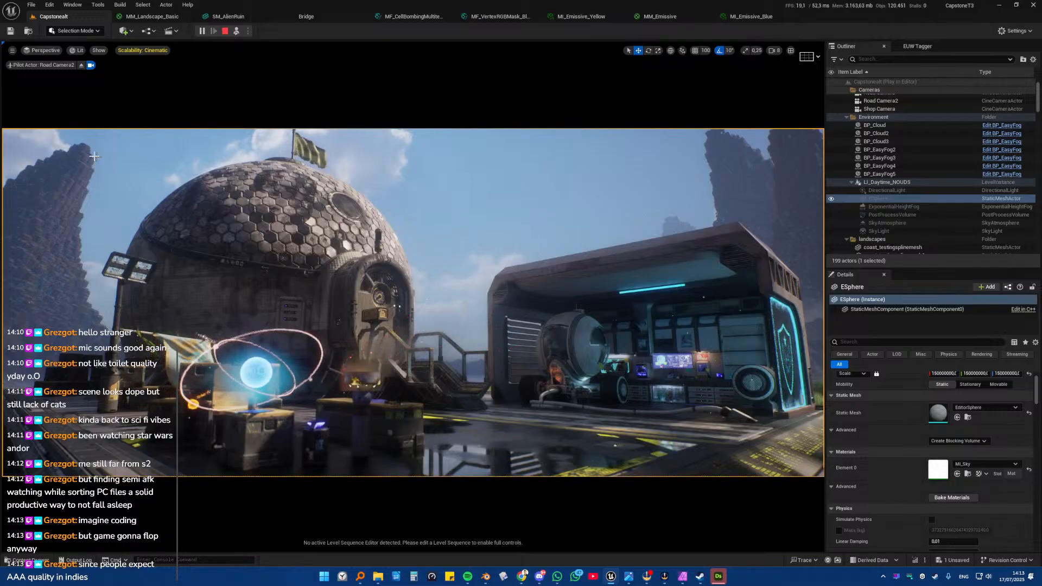
{"action": "left_click", "coordinate": [43, 50]}
{"action": "left_click", "coordinate": [60, 185]}
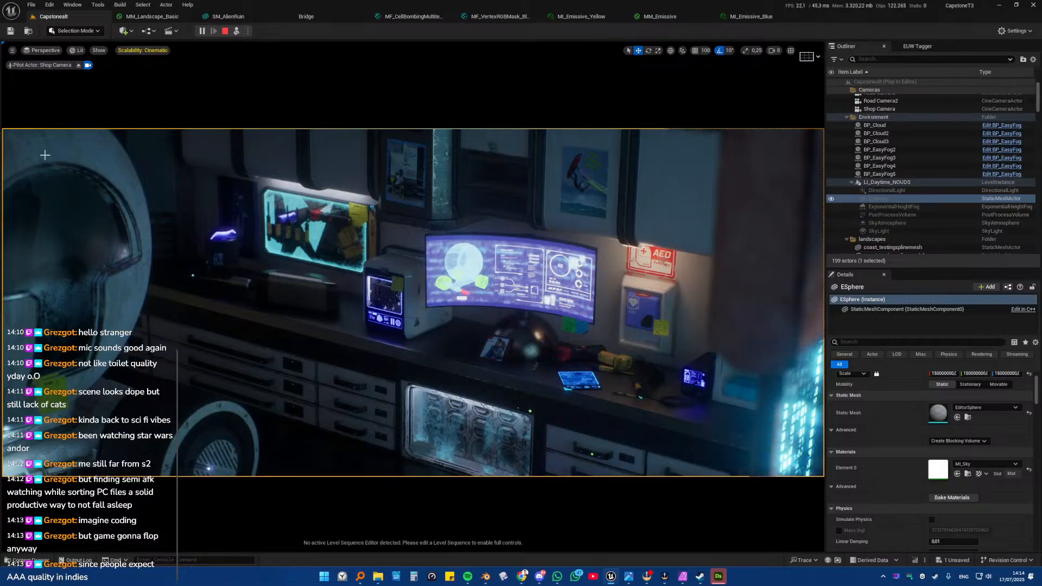
Step: View the running scene through Close table camera and MainCamera, and stop the simulation
{"action": "left_click", "coordinate": [43, 50]}
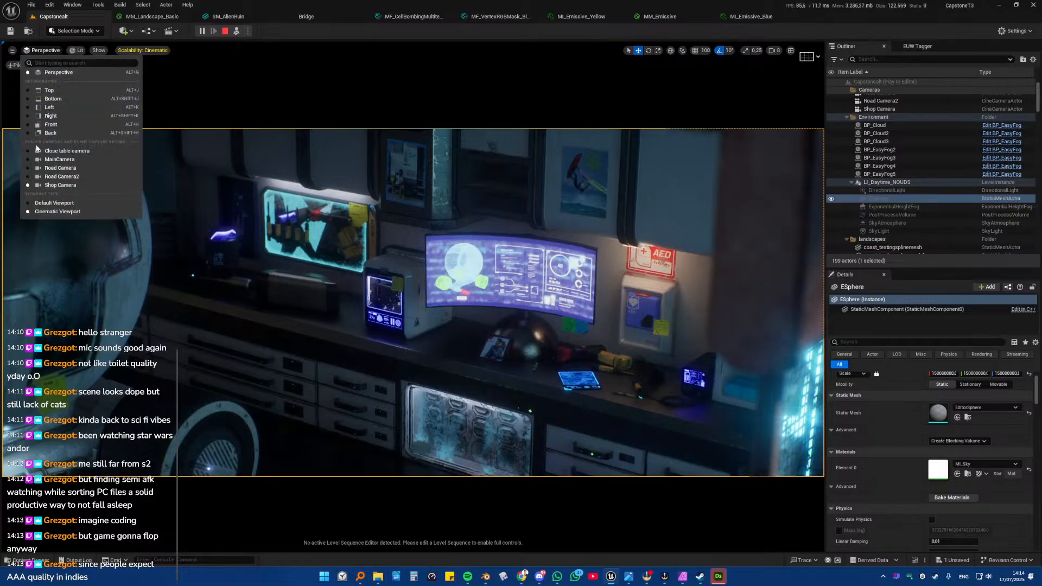
{"action": "left_click", "coordinate": [35, 149]}
{"action": "left_click", "coordinate": [46, 49]}
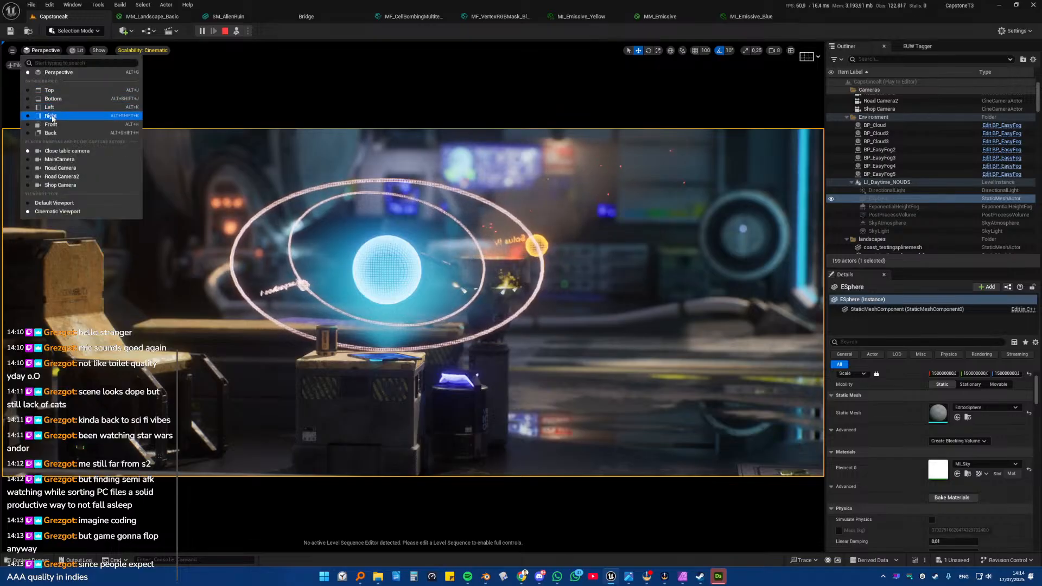
{"action": "left_click", "coordinate": [59, 160]}
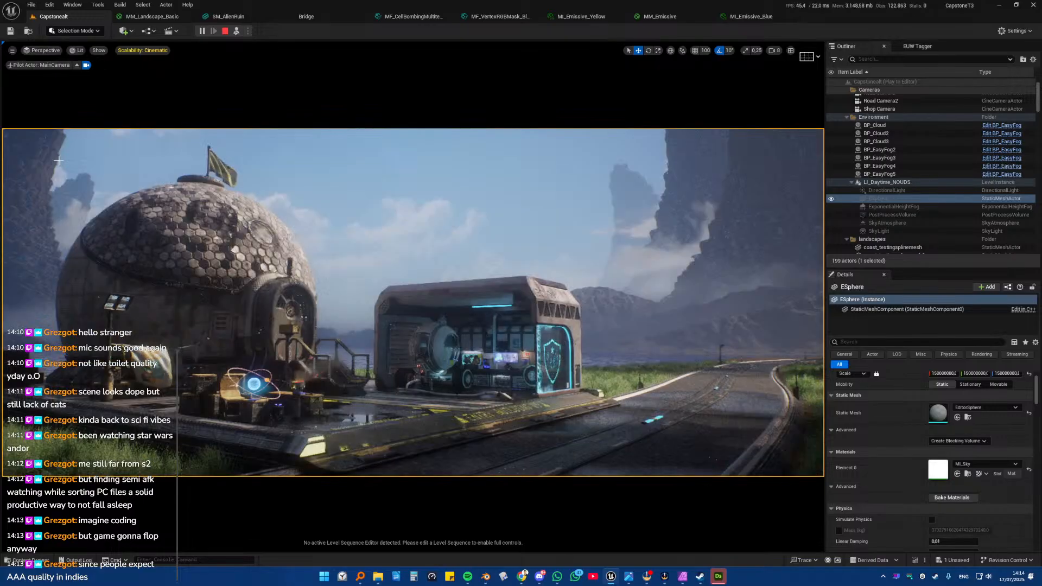
{"action": "right_click", "coordinate": [360, 193]}
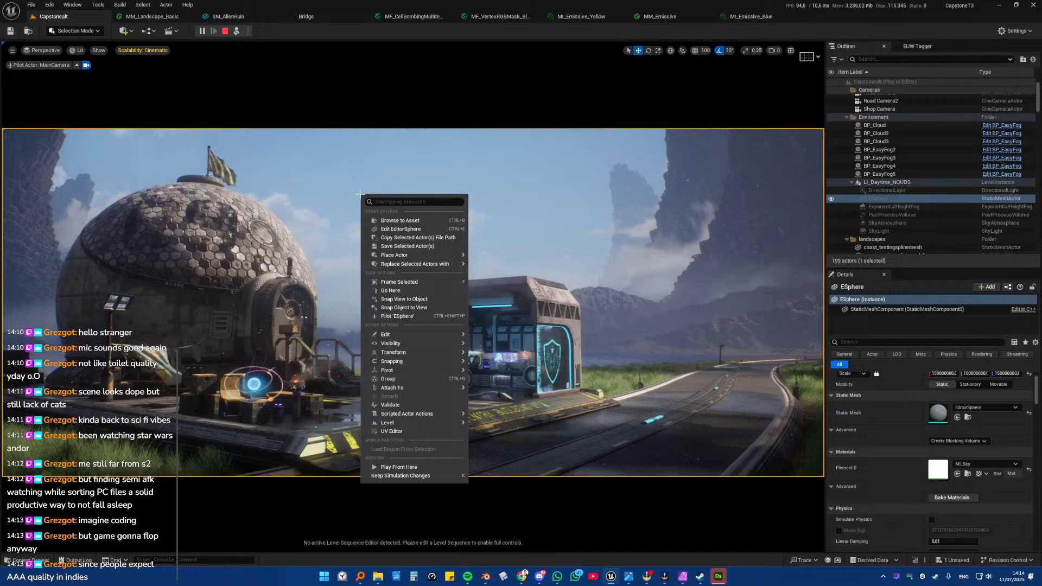
{"action": "left_click", "coordinate": [324, 112]}
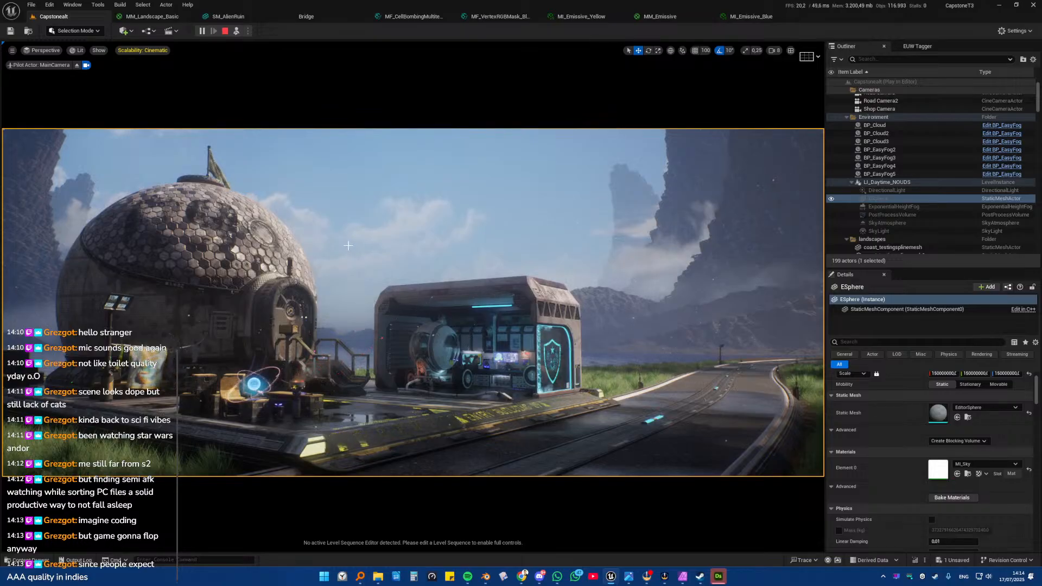
{"action": "key", "text": "Escape"}
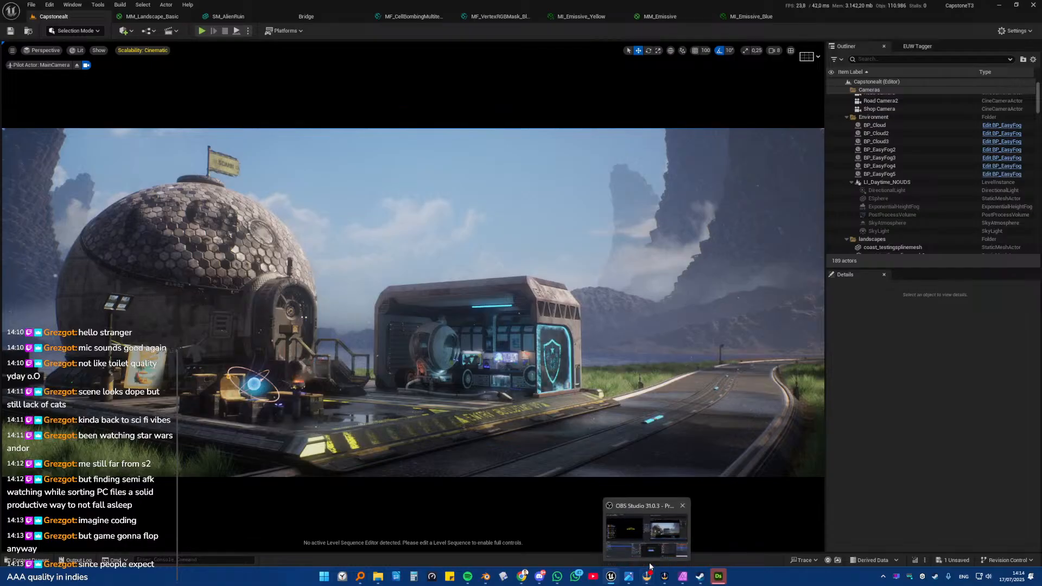
Step: Switch to Substance 3D Designer and open the recent package positionLights_car.sbs
{"action": "left_click", "coordinate": [719, 576]}
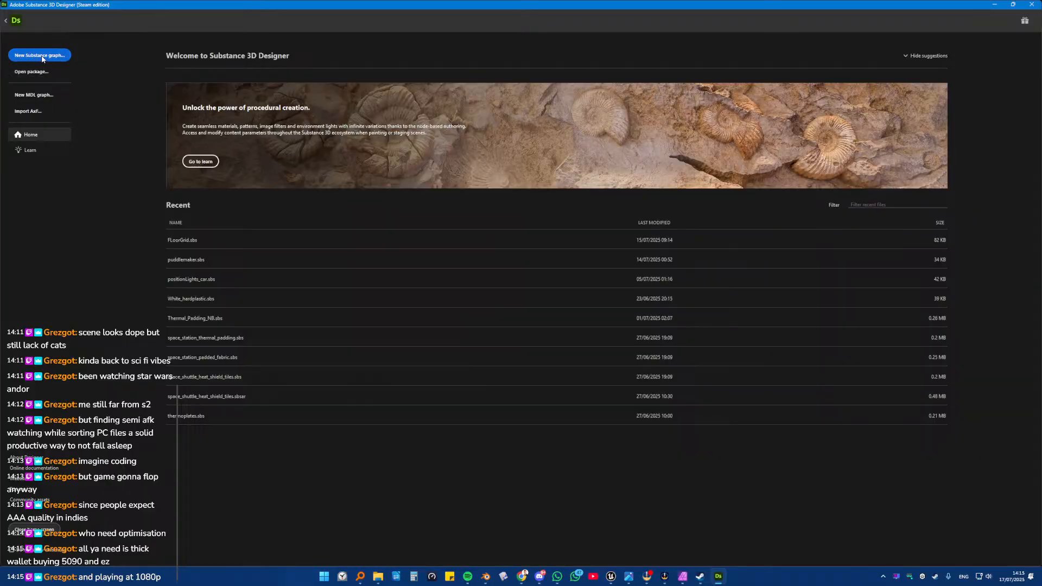
{"action": "left_click", "coordinate": [228, 280]}
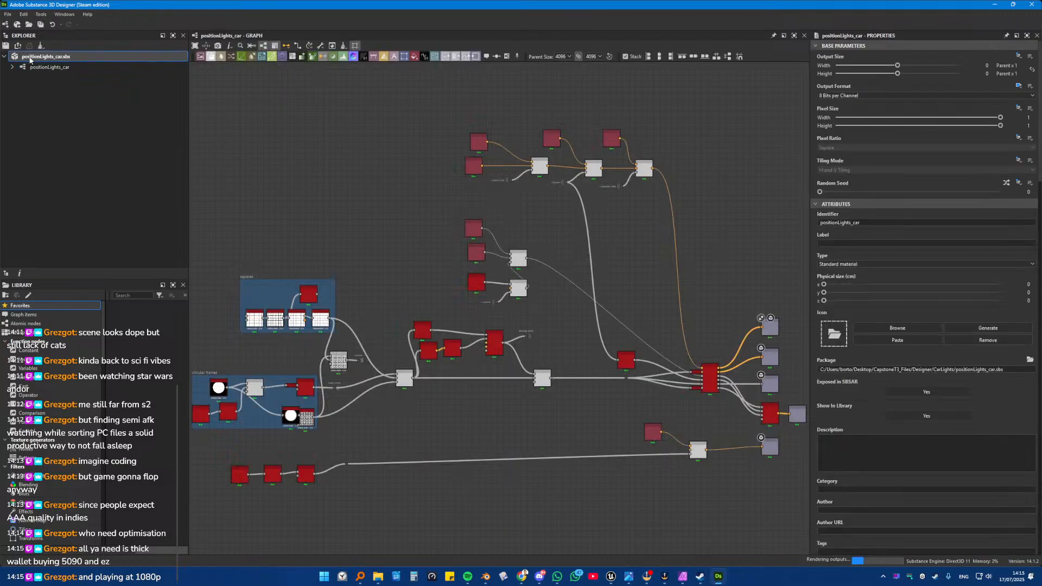
Step: Create a Substance graph named "grid lights" in the positionLights_car.sbs package from the PersonalTemplate_ORM_Packed template
{"action": "right_click", "coordinate": [30, 58]}
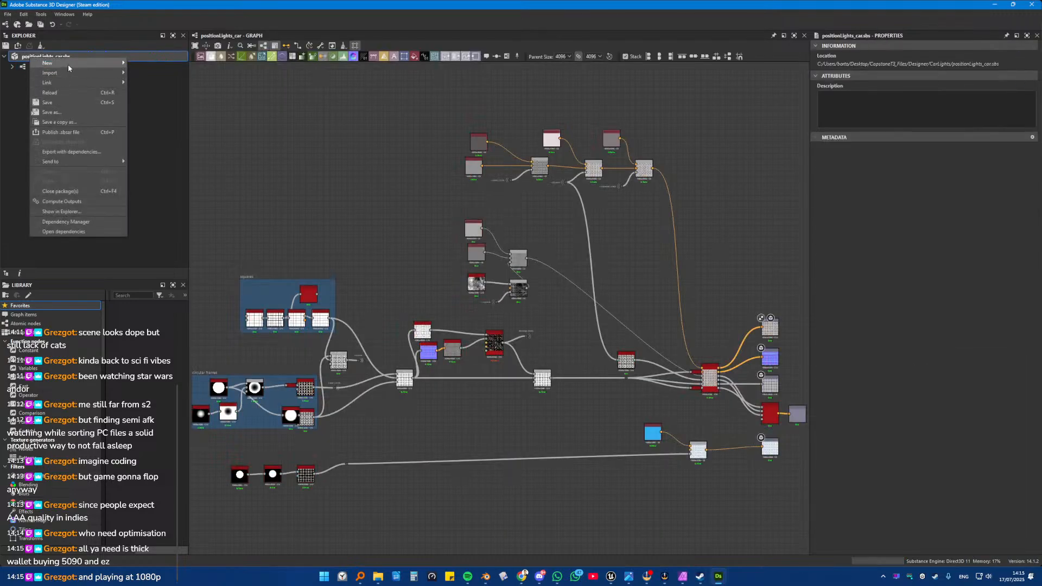
{"action": "mouse_move", "coordinate": [67, 64]}
{"action": "left_click", "coordinate": [152, 63]}
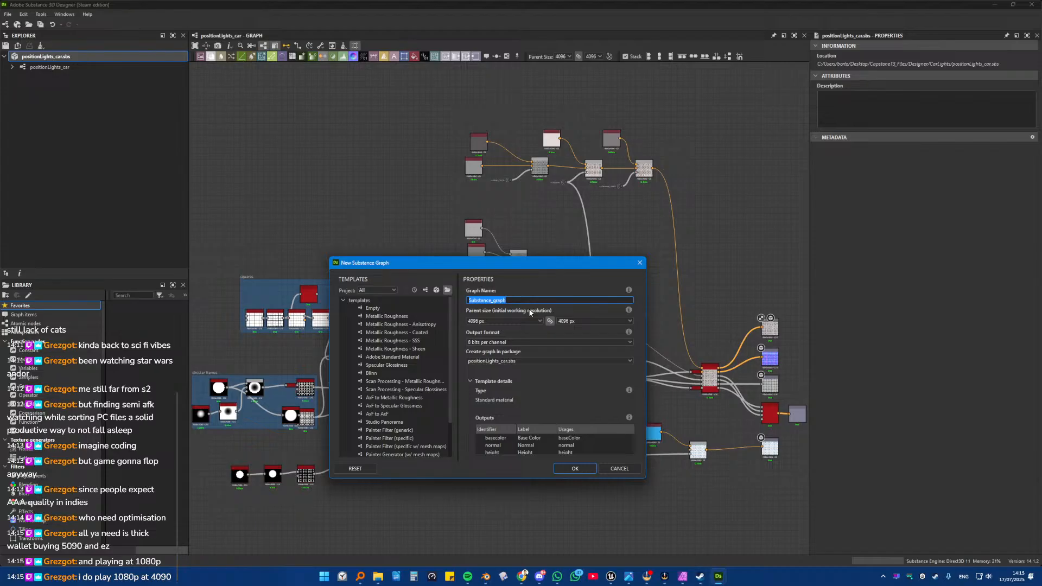
{"action": "type", "text": "grid lights"}
{"action": "scroll", "coordinate": [402, 402], "scroll_direction": "down", "scroll_amount": 2}
{"action": "left_click", "coordinate": [401, 446]}
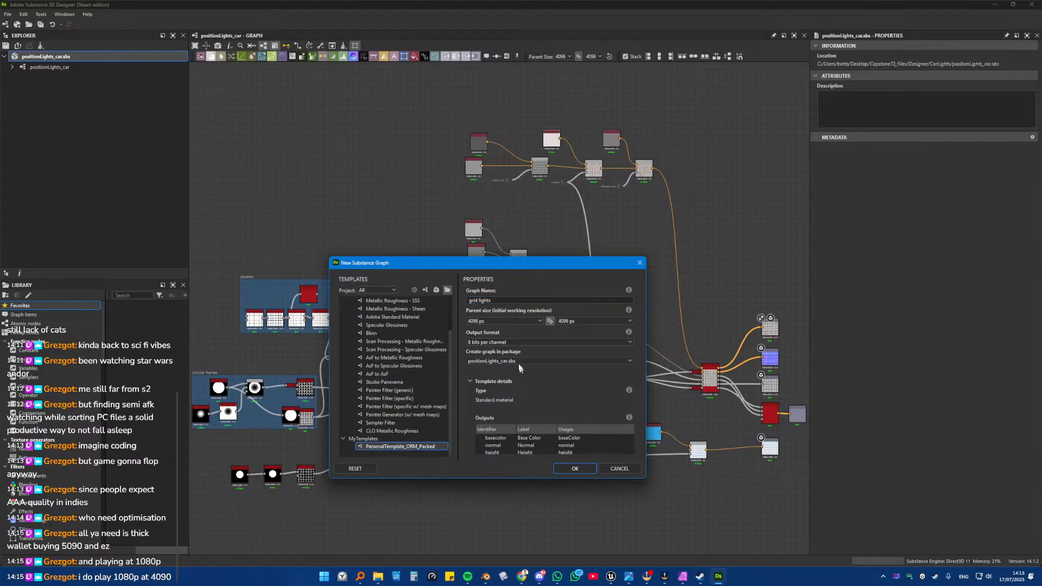
{"action": "left_click", "coordinate": [575, 469]}
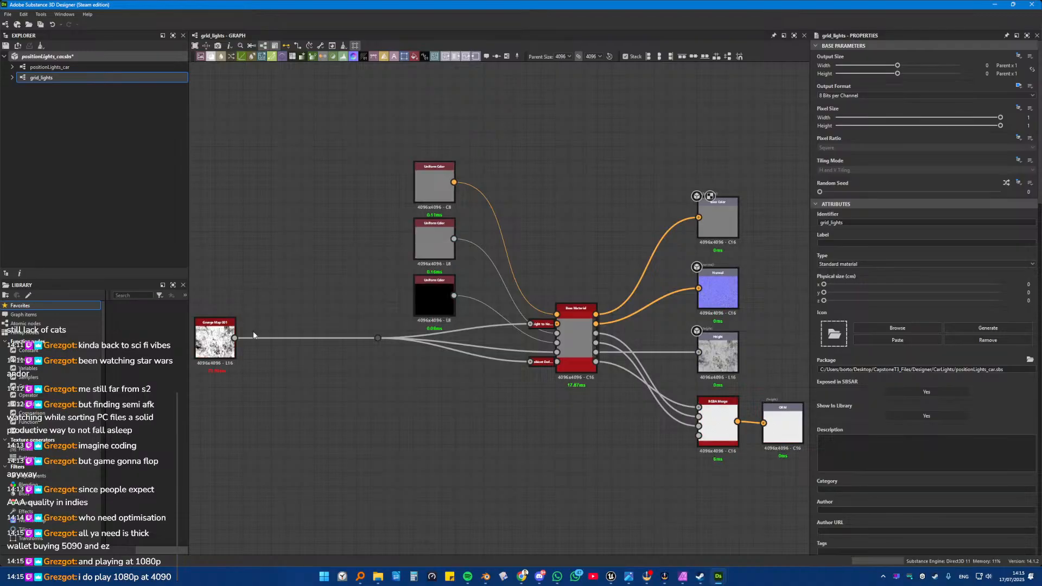
Step: Display the Base Material node's outputs in the 3D view
{"action": "scroll", "coordinate": [263, 294], "scroll_direction": "down", "scroll_amount": 4}
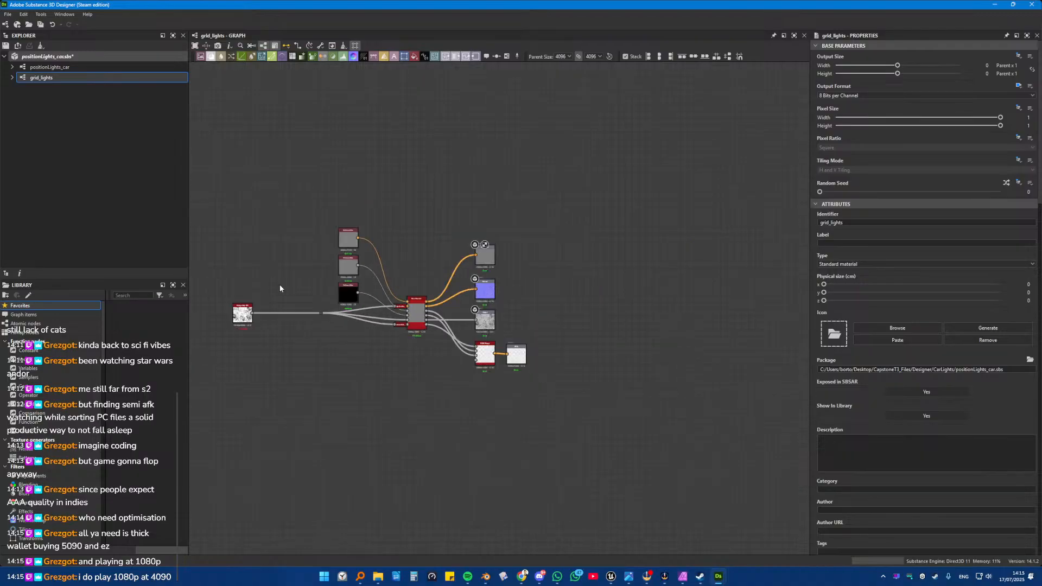
{"action": "scroll", "coordinate": [280, 285], "scroll_direction": "up", "scroll_amount": 3}
{"action": "right_click", "coordinate": [351, 286]}
{"action": "left_click", "coordinate": [299, 280]}
{"action": "middle_click_drag", "start_coordinate": [289, 280], "coordinate": [370, 249]}
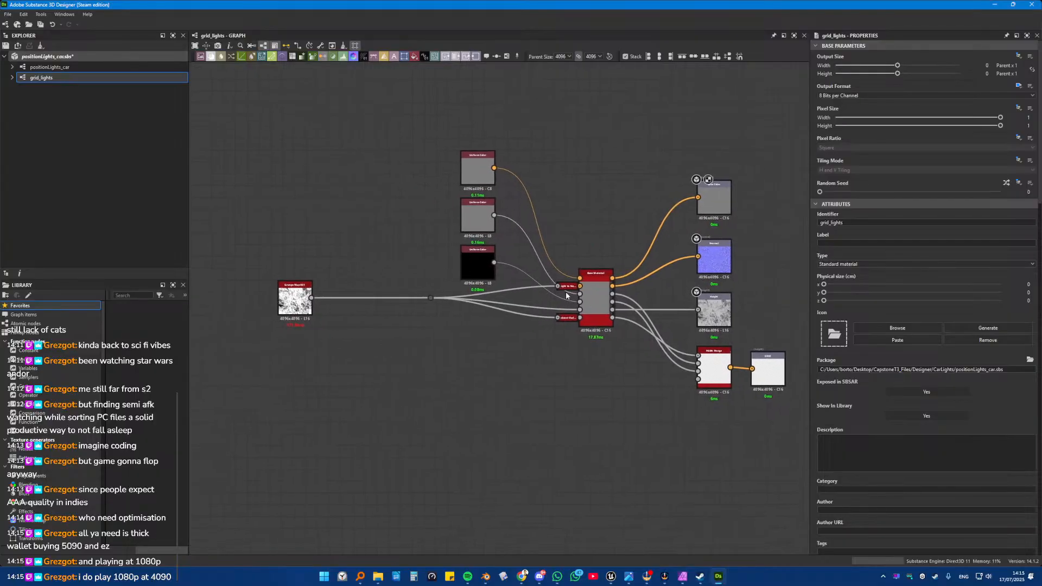
{"action": "right_click", "coordinate": [595, 285]}
{"action": "left_click", "coordinate": [617, 300]}
Step: Move the Grunge Map node farther to the left of the Base Material node to lengthen its connection
{"action": "right_click", "coordinate": [504, 274]}
{"action": "left_click", "coordinate": [359, 266]}
{"action": "middle_click_drag", "start_coordinate": [322, 252], "coordinate": [436, 223]}
{"action": "left_click_drag", "start_coordinate": [411, 268], "coordinate": [251, 268]}
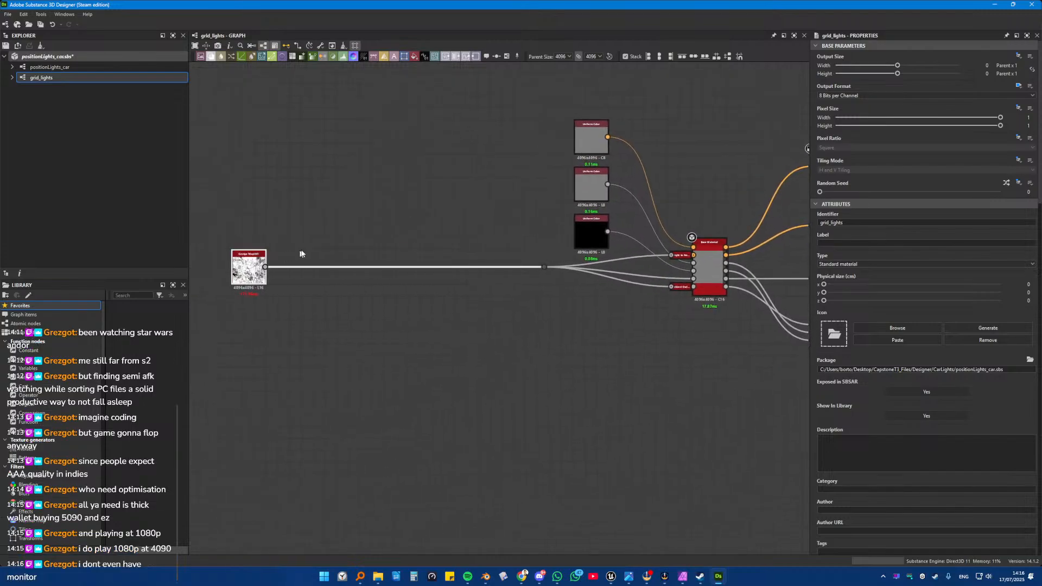
{"action": "middle_click_drag", "start_coordinate": [337, 245], "coordinate": [486, 246]}
{"action": "scroll", "coordinate": [507, 245], "scroll_direction": "down", "scroll_amount": 3}
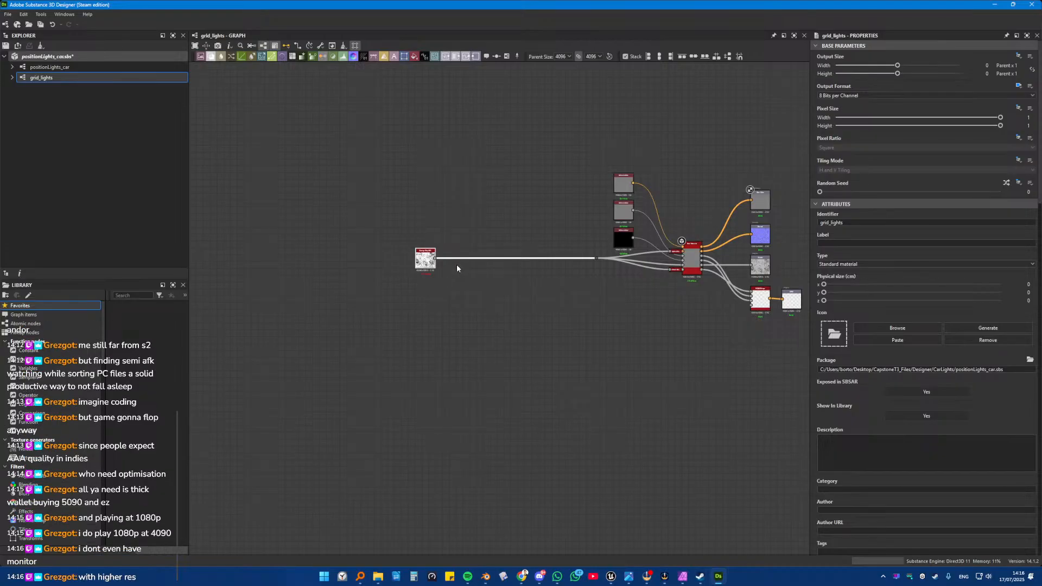
{"action": "left_click_drag", "start_coordinate": [432, 259], "coordinate": [405, 259]}
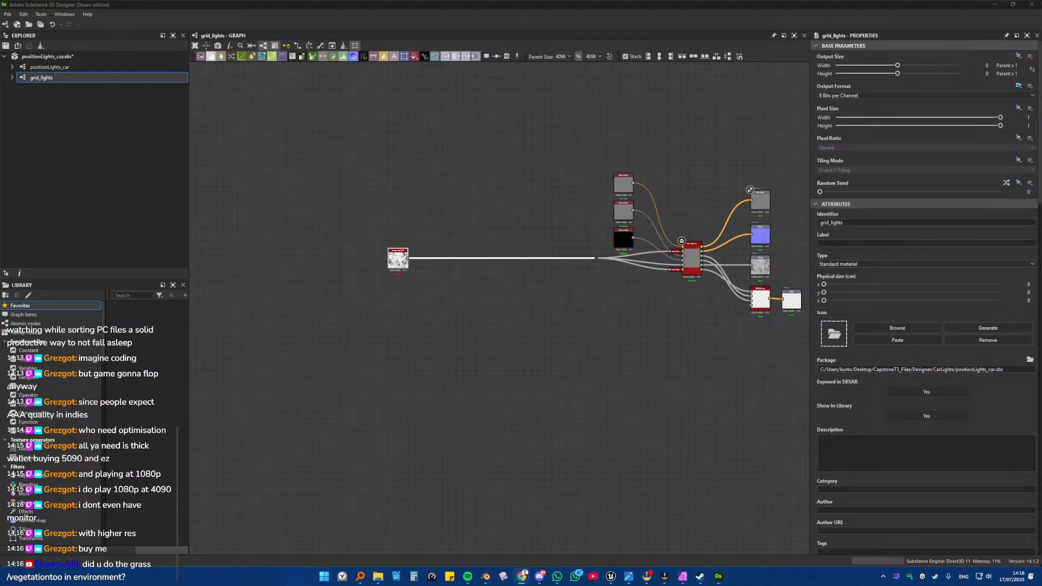
Step: Switch to Unreal Editor, set the viewport to Lit Wireframe and stop piloting MainCamera
{"action": "left_click", "coordinate": [612, 577]}
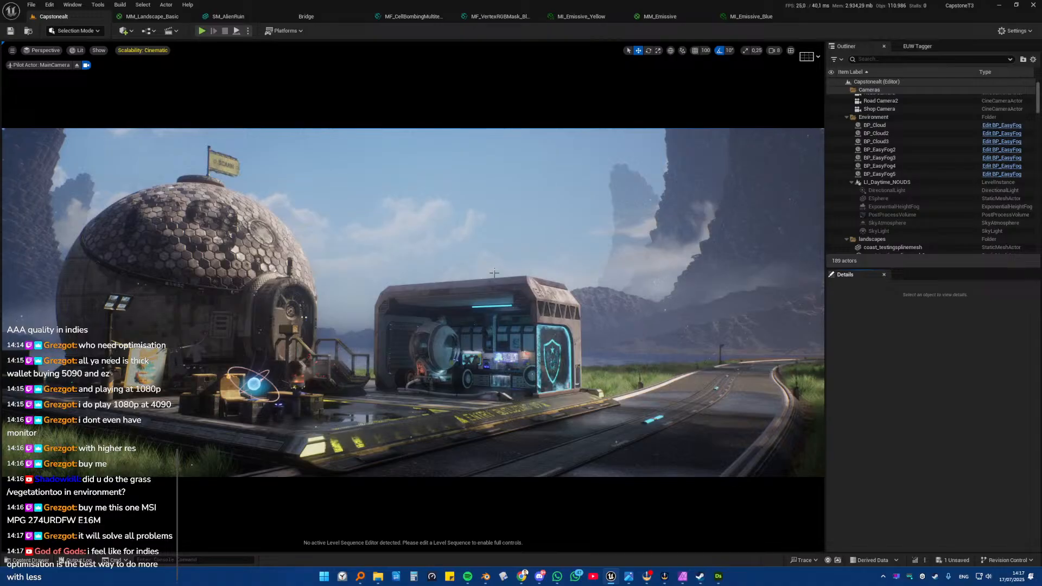
{"action": "left_click", "coordinate": [473, 230]}
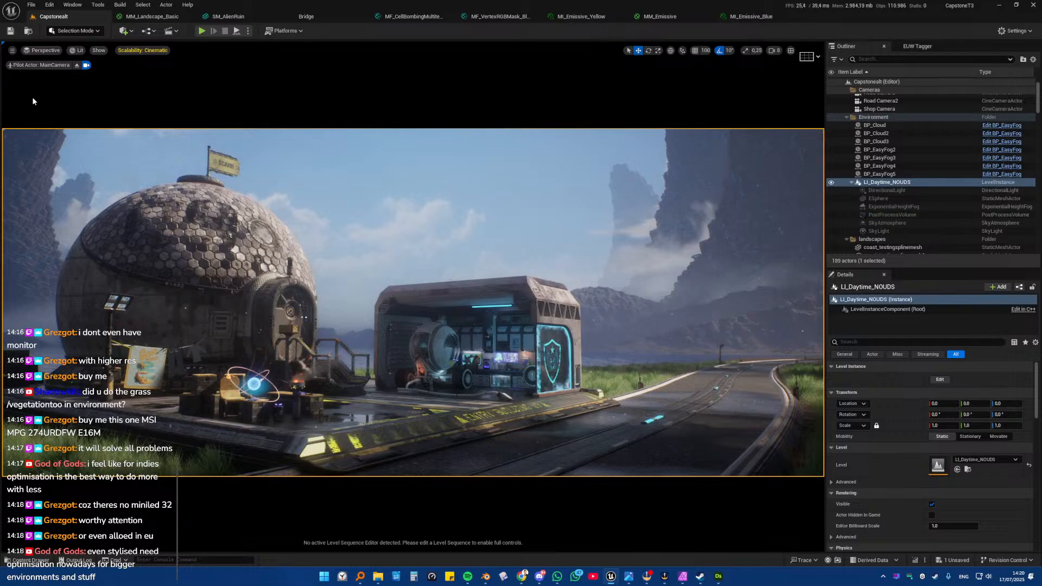
{"action": "left_click", "coordinate": [78, 52]}
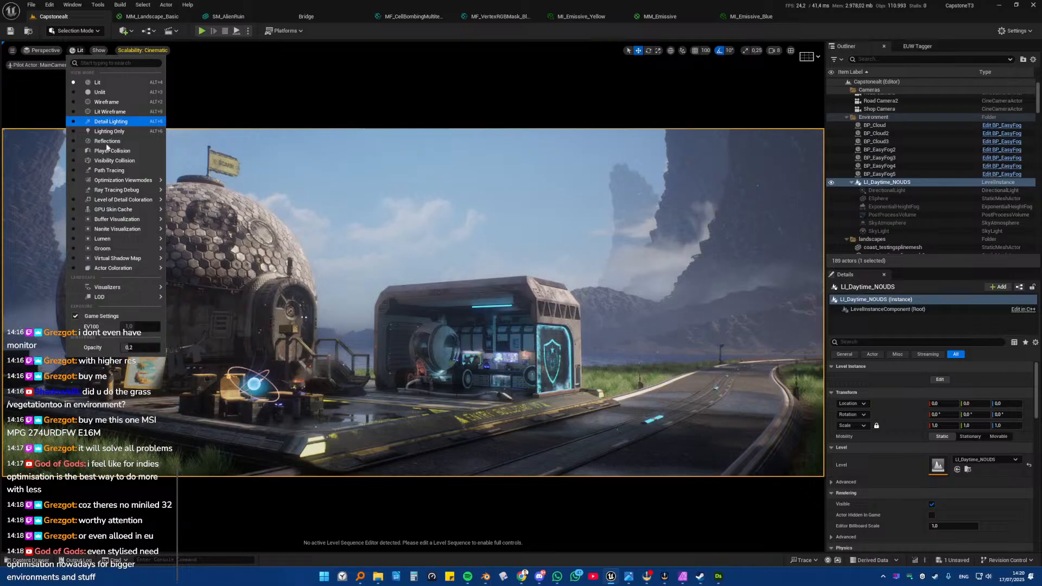
{"action": "left_click", "coordinate": [109, 112]}
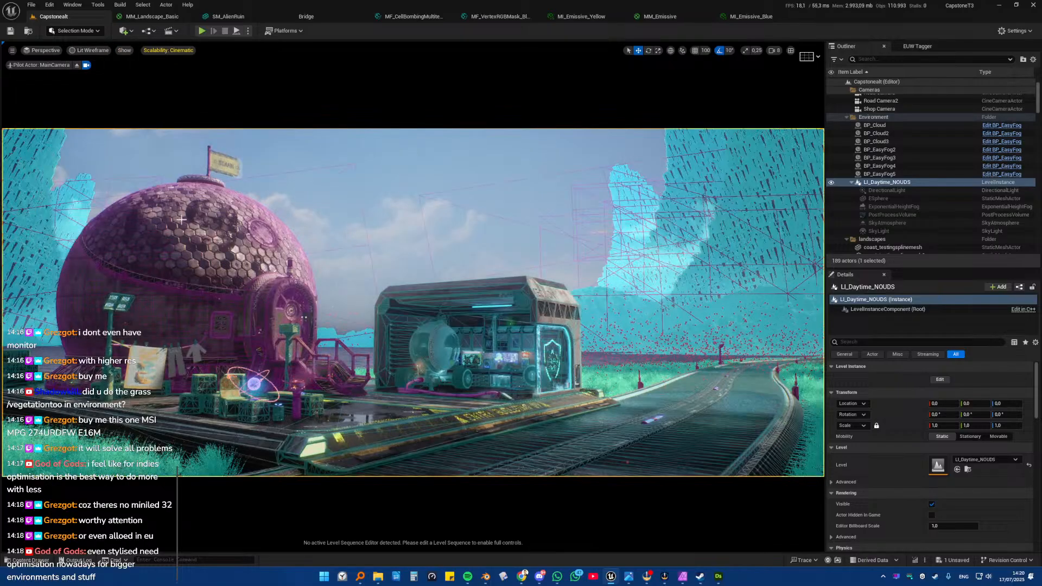
{"action": "left_click", "coordinate": [77, 65]}
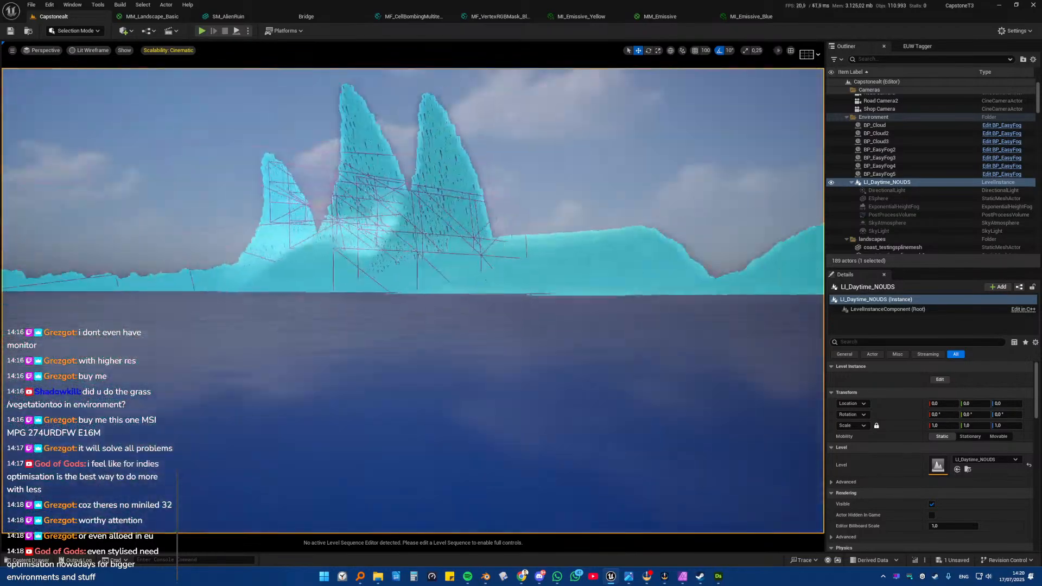
Step: Fly to the domed building and examine the mesh of its hexagon-tiled roof in wireframe
{"action": "key", "text": "w"}
{"action": "right_click_drag", "start_coordinate": [413, 302], "coordinate": [309, 212]}
{"action": "scroll", "coordinate": [413, 301], "scroll_direction": "down", "scroll_amount": 3}
{"action": "key", "text": "w"}
{"action": "scroll", "coordinate": [413, 301], "scroll_direction": "down", "scroll_amount": 5}
{"action": "key", "text": "w"}
{"action": "scroll", "coordinate": [412, 301], "scroll_direction": "down", "scroll_amount": 3}
{"action": "key", "text": "w"}
{"action": "key", "text": "a"}
{"action": "key", "text": "d"}
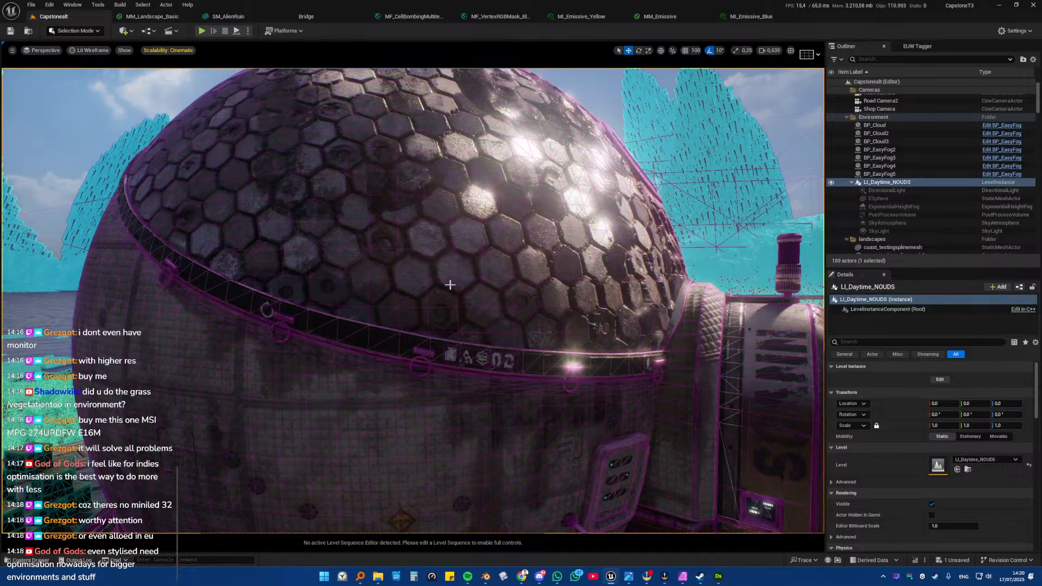
Step: Return the viewport to Lit mode and fly around the dome to the outer wall of the neighbouring shop building
{"action": "left_click", "coordinate": [83, 50]}
{"action": "left_click", "coordinate": [86, 84]}
{"action": "key", "text": "d"}
{"action": "right_click_drag", "start_coordinate": [414, 103], "coordinate": [399, 103]}
{"action": "key", "text": "a"}
{"action": "key", "text": "s"}
{"action": "right_click_drag", "start_coordinate": [348, 248], "coordinate": [343, 248]}
{"action": "right_click_drag", "start_coordinate": [405, 375], "coordinate": [453, 361]}
{"action": "key", "text": "d"}
{"action": "key", "text": "d"}
{"action": "key", "text": "a"}
{"action": "key", "text": "d"}
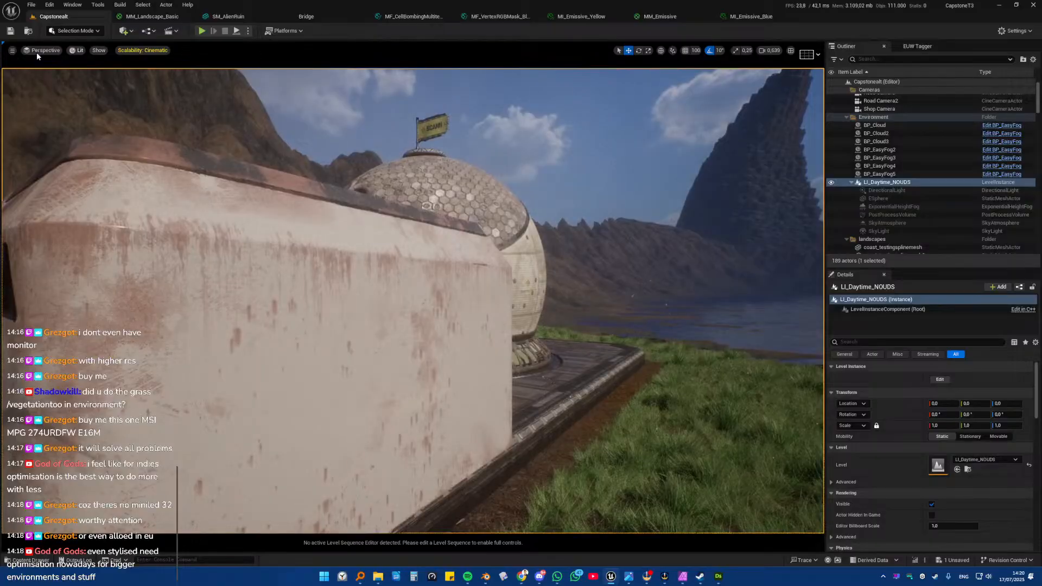
Step: Examine the shop building's side and windows in Lit Wireframe mode
{"action": "left_click", "coordinate": [57, 49]}
{"action": "left_click", "coordinate": [74, 52]}
{"action": "left_click", "coordinate": [74, 51]}
{"action": "left_click", "coordinate": [73, 51]}
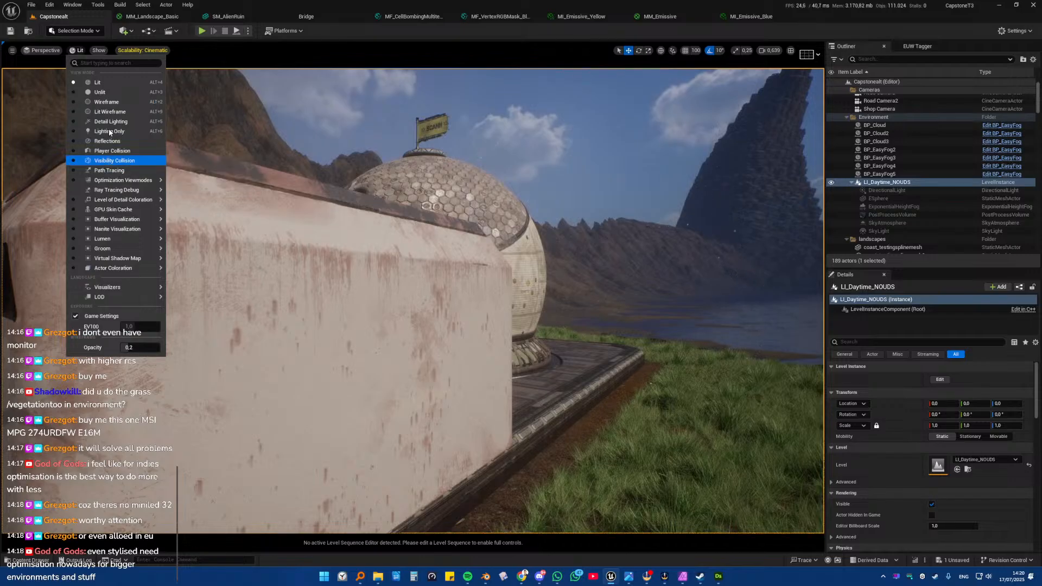
{"action": "left_click", "coordinate": [109, 111]}
{"action": "right_click_drag", "start_coordinate": [334, 264], "coordinate": [297, 265]}
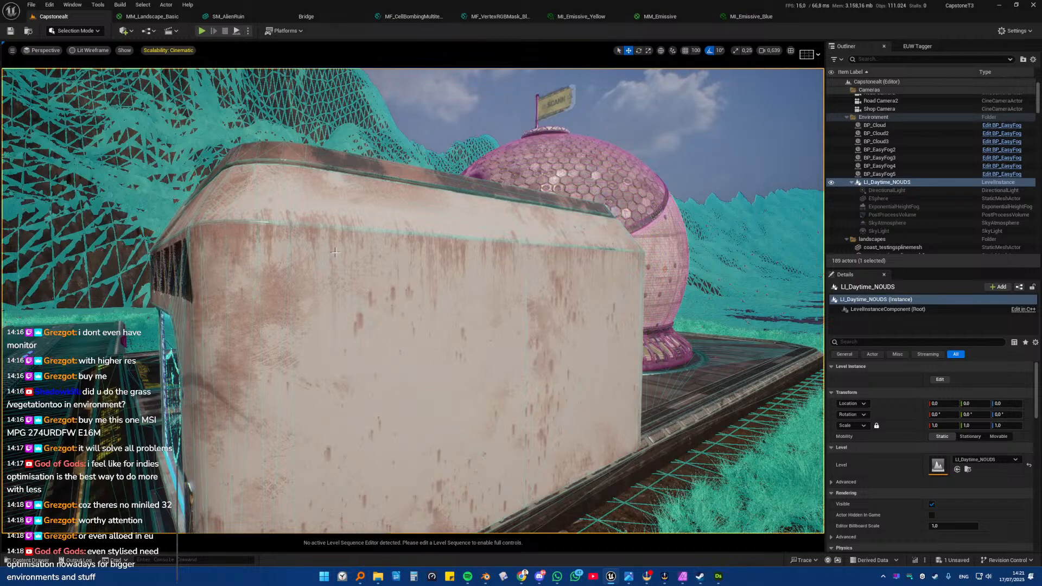
{"action": "key", "text": "a"}
{"action": "right_click_drag", "start_coordinate": [388, 298], "coordinate": [446, 296]}
{"action": "key", "text": "a"}
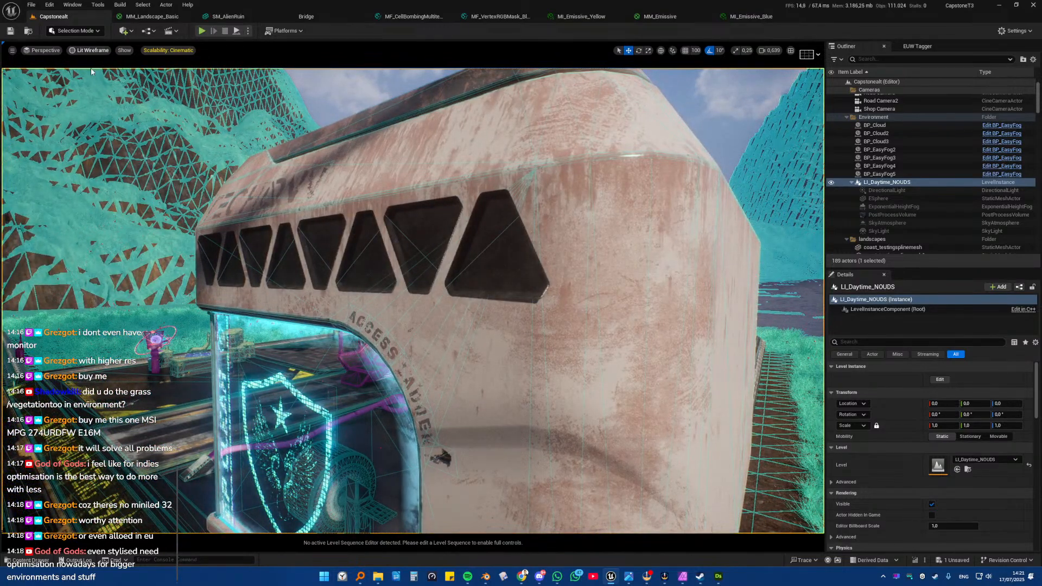
Step: Set the viewport back to Lit mode and view the scene through MainCamera
{"action": "left_click", "coordinate": [90, 50]}
{"action": "left_click", "coordinate": [90, 80]}
{"action": "left_click", "coordinate": [46, 50]}
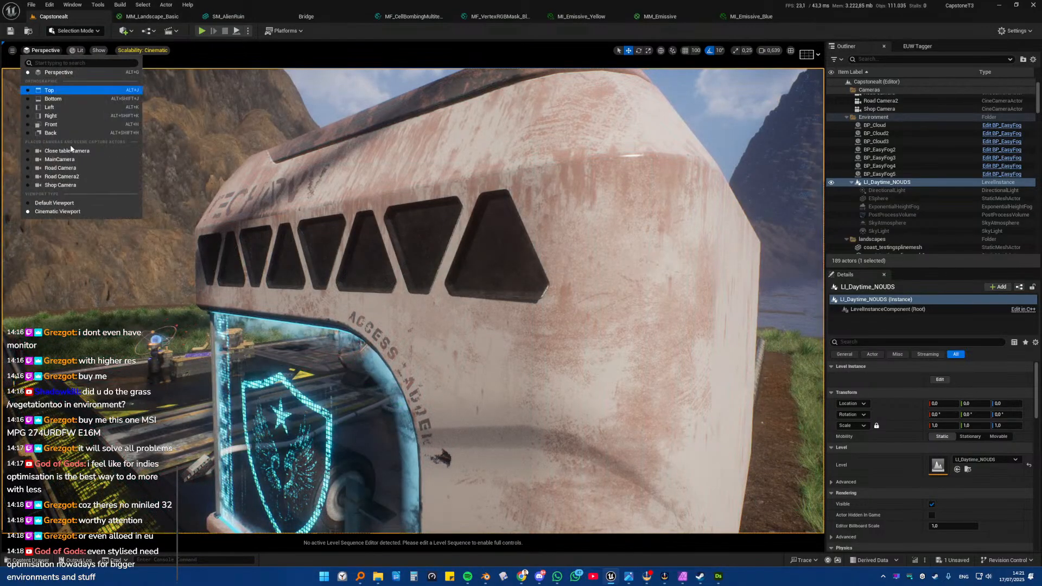
{"action": "left_click", "coordinate": [64, 158]}
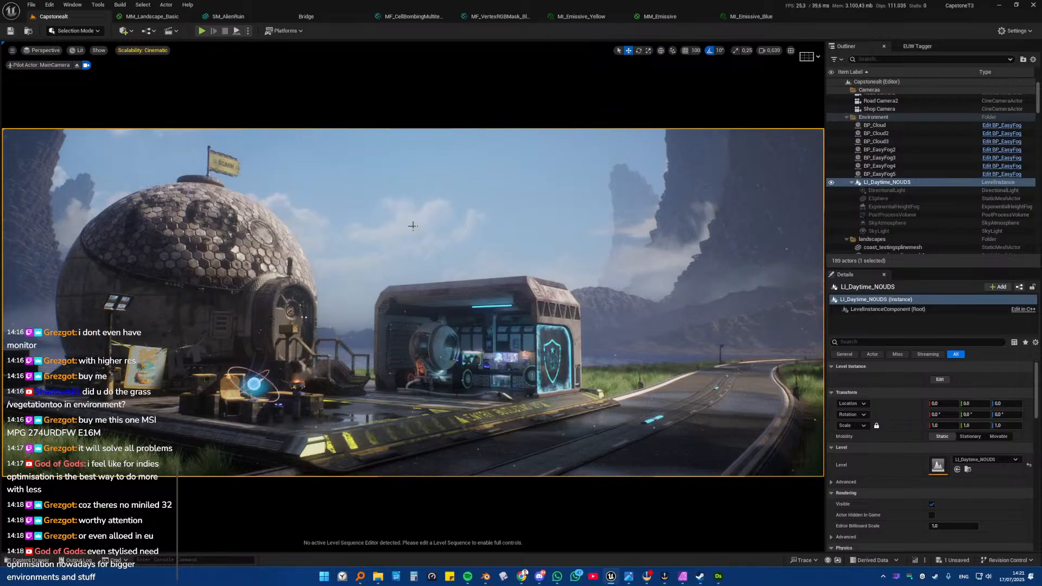
Step: Switch to Substance 3D Designer and move the Grunge Map node farther left in the grid_lights graph
{"action": "key", "text": "alt+Tab"}
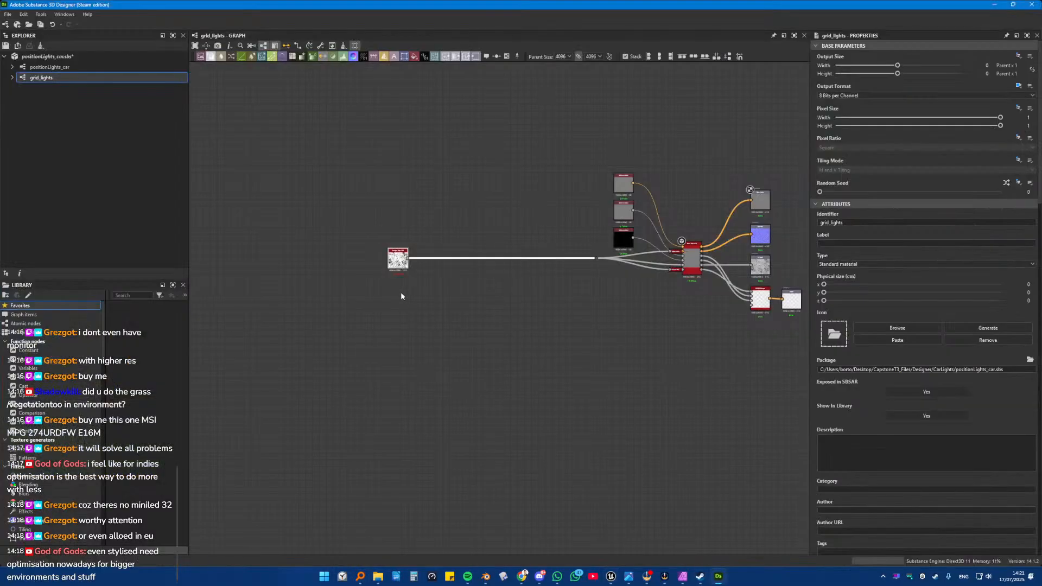
{"action": "scroll", "coordinate": [353, 277], "scroll_direction": "up", "scroll_amount": 5}
{"action": "scroll", "coordinate": [350, 265], "scroll_direction": "down", "scroll_amount": 3}
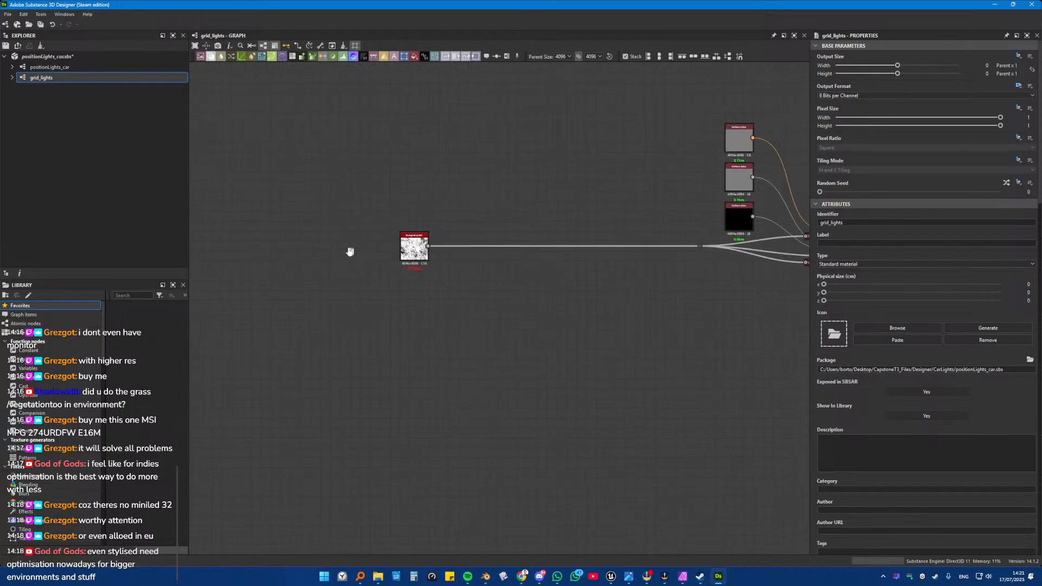
{"action": "middle_click_drag", "start_coordinate": [351, 251], "coordinate": [386, 263]}
{"action": "scroll", "coordinate": [386, 262], "scroll_direction": "up", "scroll_amount": 3}
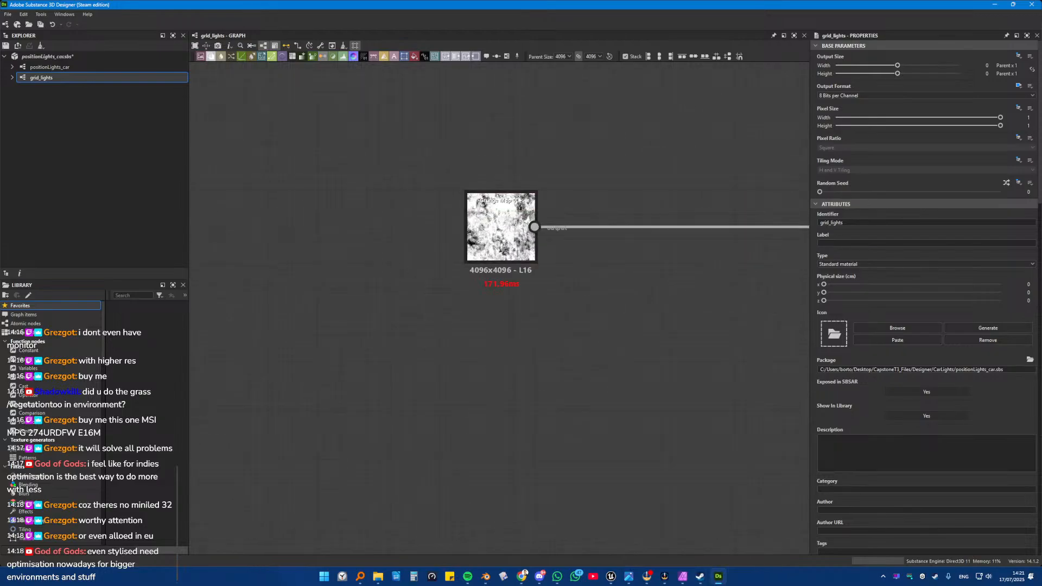
{"action": "left_click_drag", "start_coordinate": [496, 227], "coordinate": [239, 203]}
{"action": "scroll", "coordinate": [420, 179], "scroll_direction": "down", "scroll_amount": 3}
{"action": "middle_click_drag", "start_coordinate": [421, 179], "coordinate": [449, 211]}
{"action": "left_click_drag", "start_coordinate": [348, 225], "coordinate": [411, 268]}
{"action": "middle_click_drag", "start_coordinate": [534, 230], "coordinate": [414, 210]}
{"action": "left_click_drag", "start_coordinate": [293, 247], "coordinate": [293, 220]}
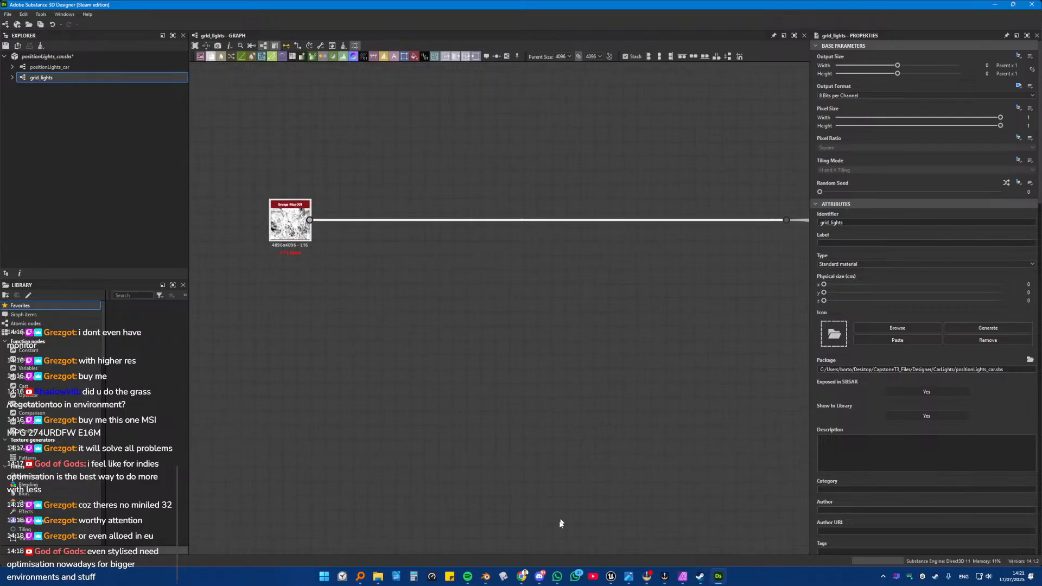
Step: Switch to Chrome and show the Google image results for "grid lighting"
{"action": "left_click", "coordinate": [523, 576]}
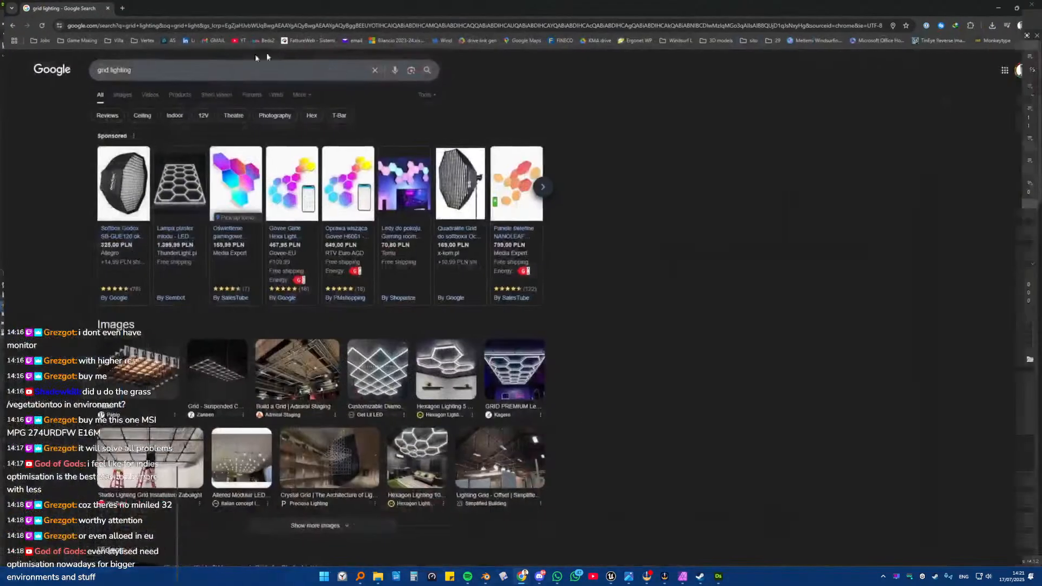
{"action": "left_click", "coordinate": [118, 97]}
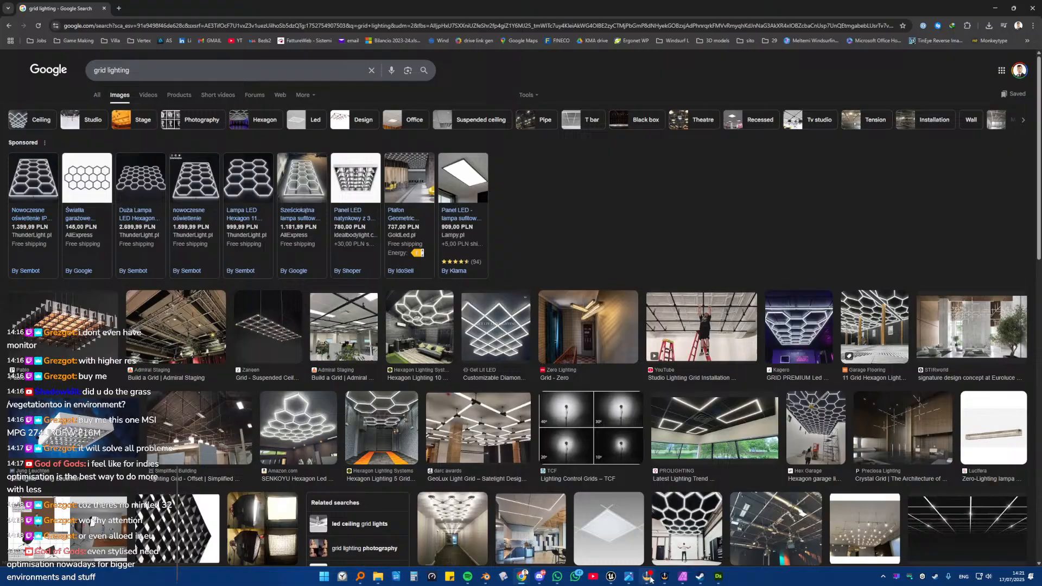
Step: Look through the "grid lighting" image results for light fixture references
{"action": "left_click", "coordinate": [665, 581]}
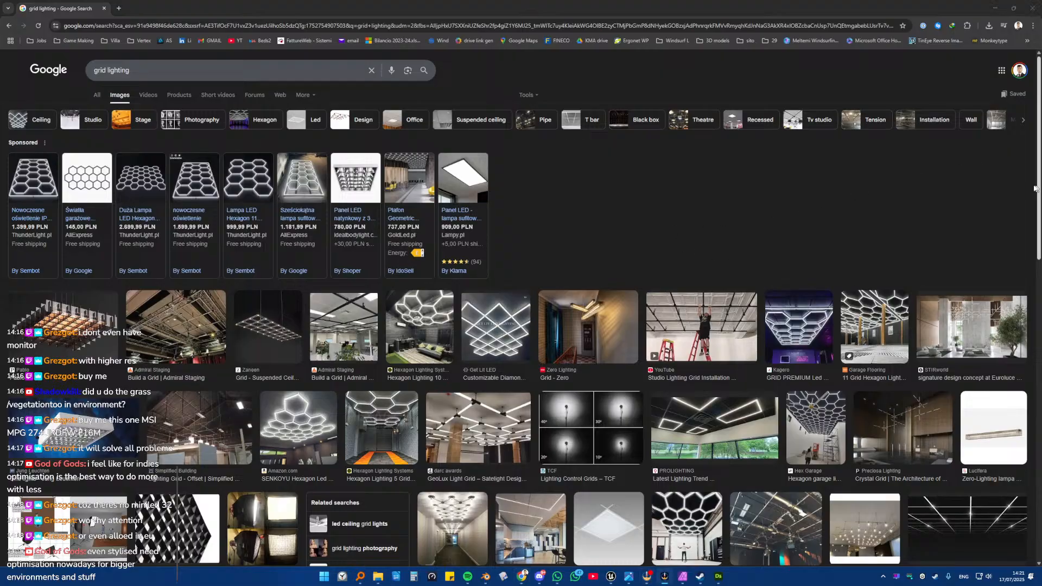
{"action": "scroll", "coordinate": [536, 177], "scroll_direction": "down", "scroll_amount": 5}
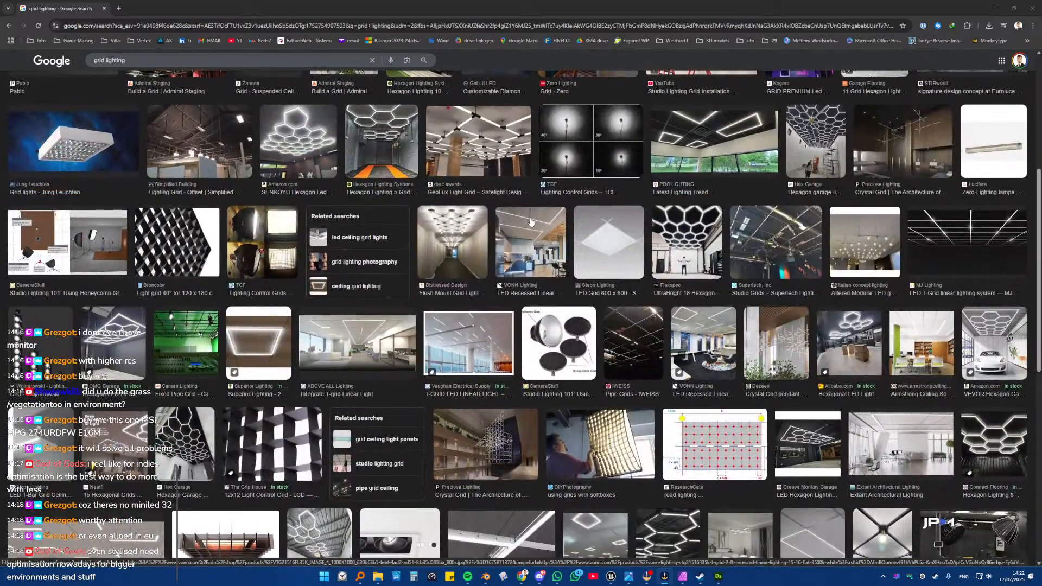
{"action": "scroll", "coordinate": [531, 222], "scroll_direction": "down", "scroll_amount": 4}
{"action": "scroll", "coordinate": [529, 221], "scroll_direction": "down", "scroll_amount": 4}
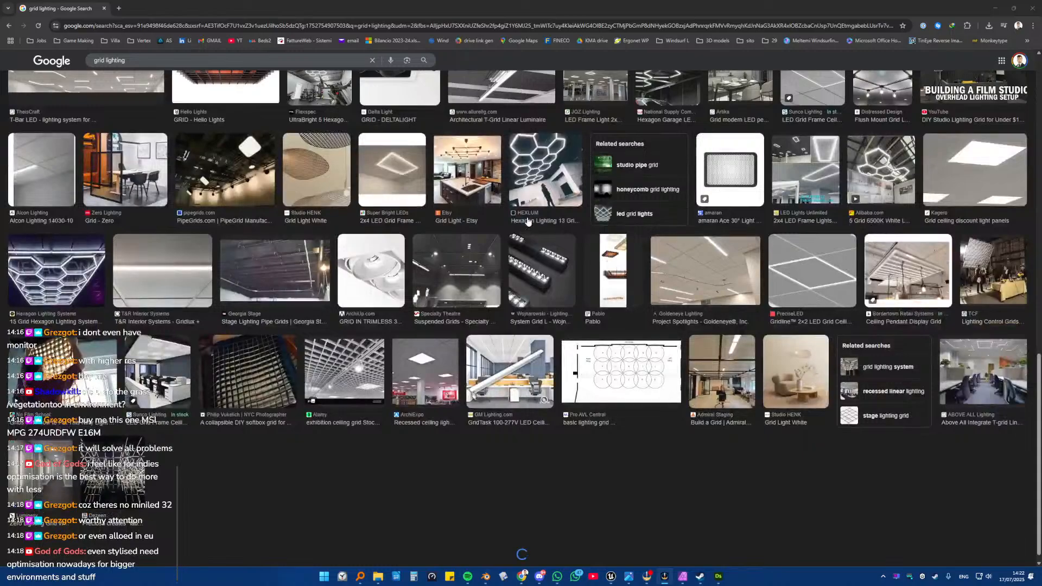
Step: Replace the image search query with "safety lights" and run the search
{"action": "left_click_drag", "start_coordinate": [133, 61], "coordinate": [57, 63]}
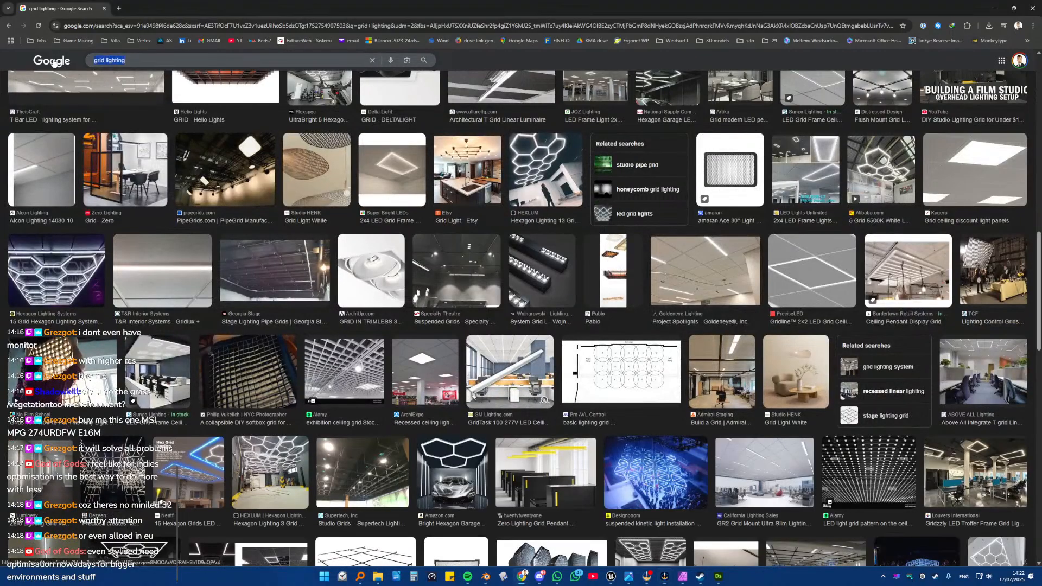
{"action": "key", "text": "BackSpace"}
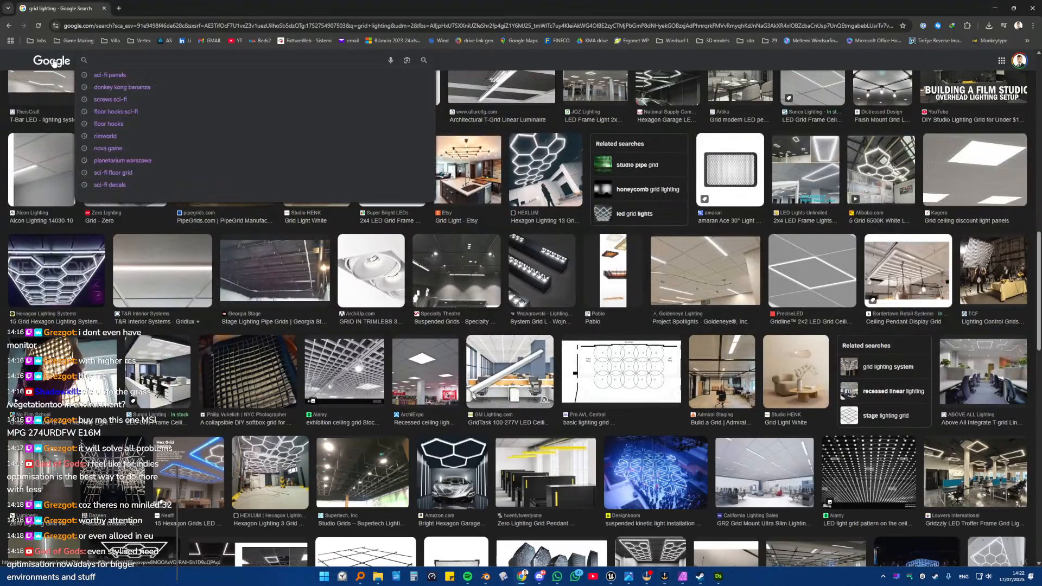
{"action": "type", "text": "ad"}
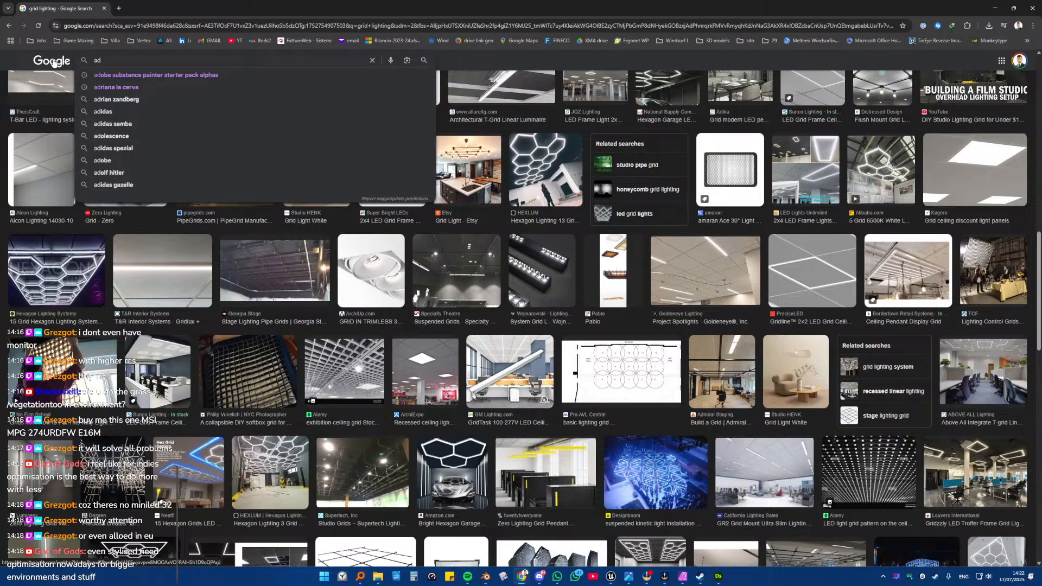
{"action": "key", "text": "BackSpace"}
{"action": "key", "text": "BackSpace"}
{"action": "type", "text": "safet"}
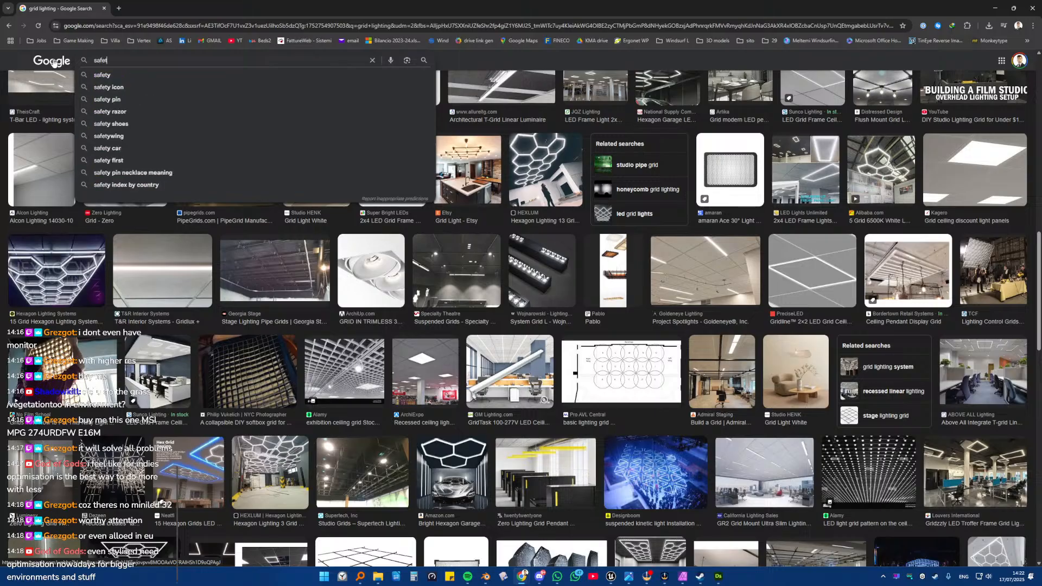
{"action": "type", "text": "y lights"}
{"action": "key", "text": "Return"}
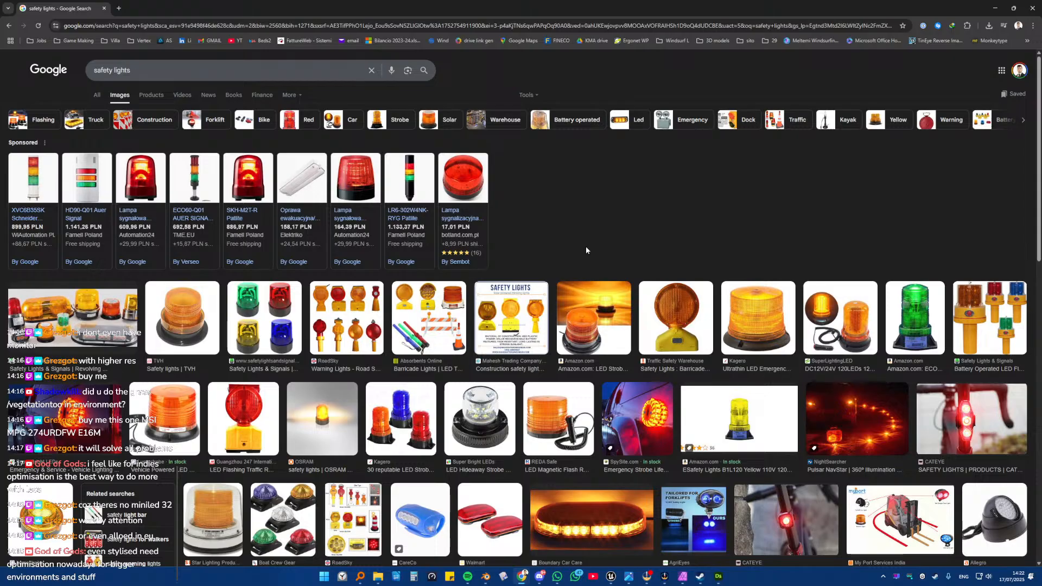
Step: Examine the "safety lights" image results for reference designs of warning and emergency lights
{"action": "scroll", "coordinate": [585, 246], "scroll_direction": "down", "scroll_amount": 2}
{"action": "scroll", "coordinate": [586, 251], "scroll_direction": "down", "scroll_amount": 2}
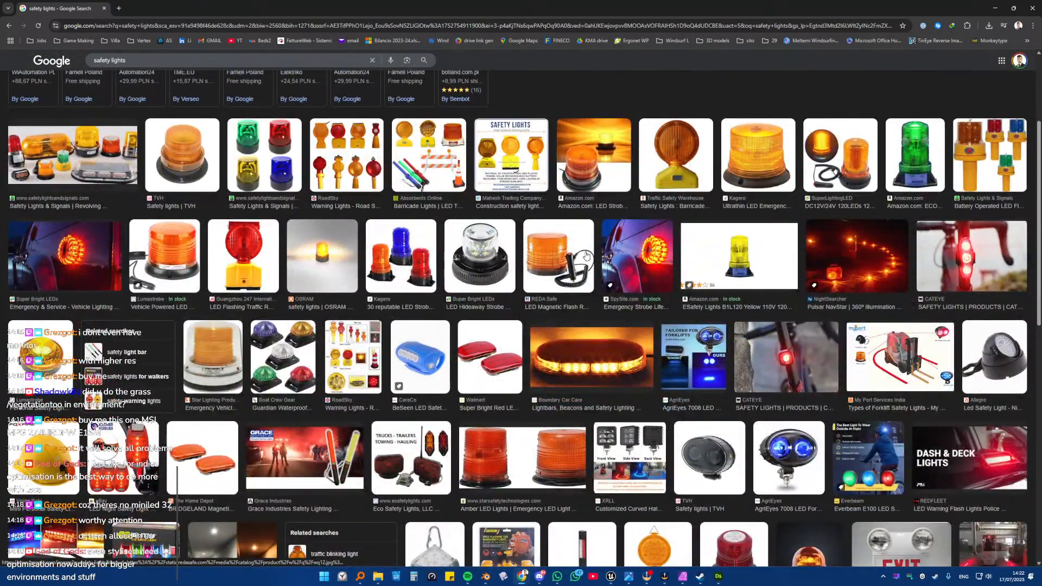
{"action": "scroll", "coordinate": [586, 255], "scroll_direction": "down", "scroll_amount": 4}
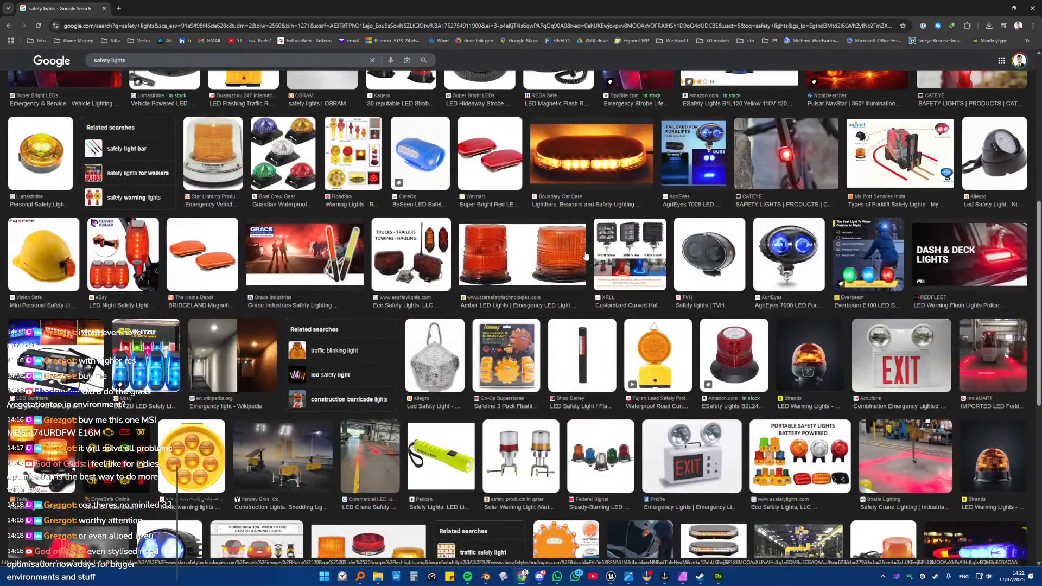
{"action": "scroll", "coordinate": [585, 255], "scroll_direction": "down", "scroll_amount": 4}
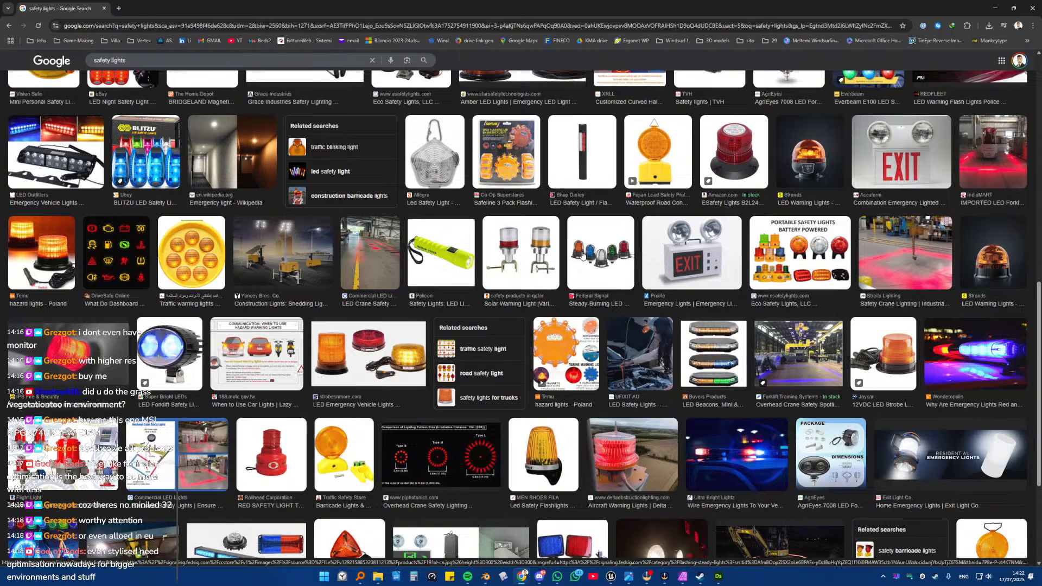
{"action": "scroll", "coordinate": [582, 255], "scroll_direction": "down", "scroll_amount": 4}
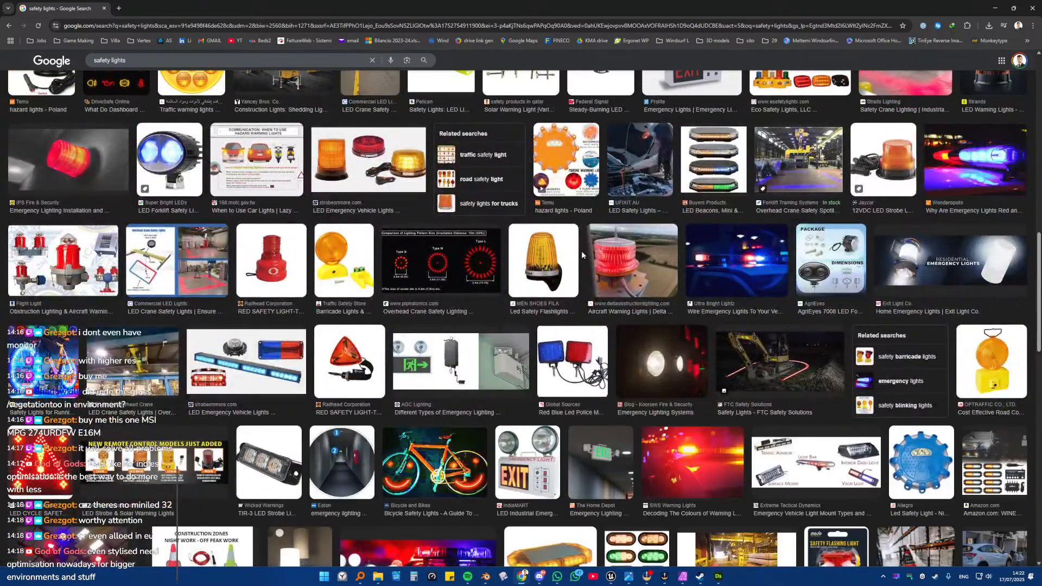
{"action": "scroll", "coordinate": [581, 255], "scroll_direction": "down", "scroll_amount": 3}
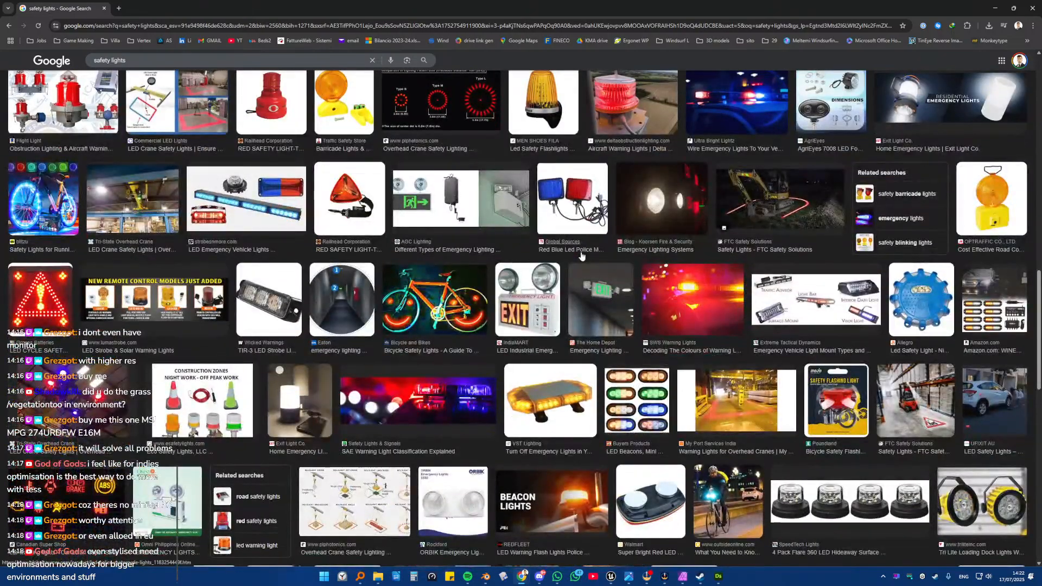
{"action": "scroll", "coordinate": [581, 255], "scroll_direction": "down", "scroll_amount": 4}
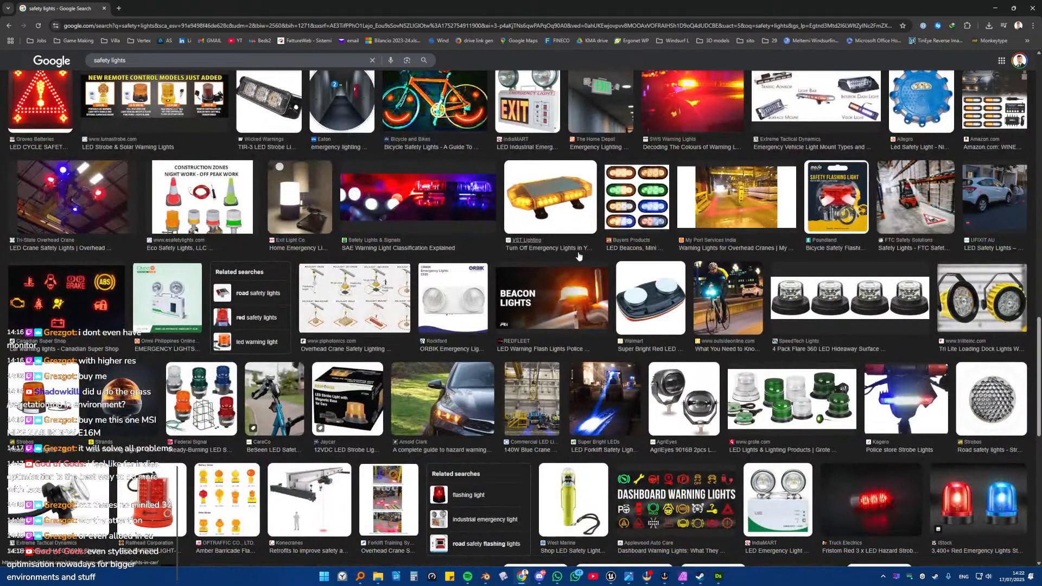
{"action": "scroll", "coordinate": [579, 256], "scroll_direction": "down", "scroll_amount": 3}
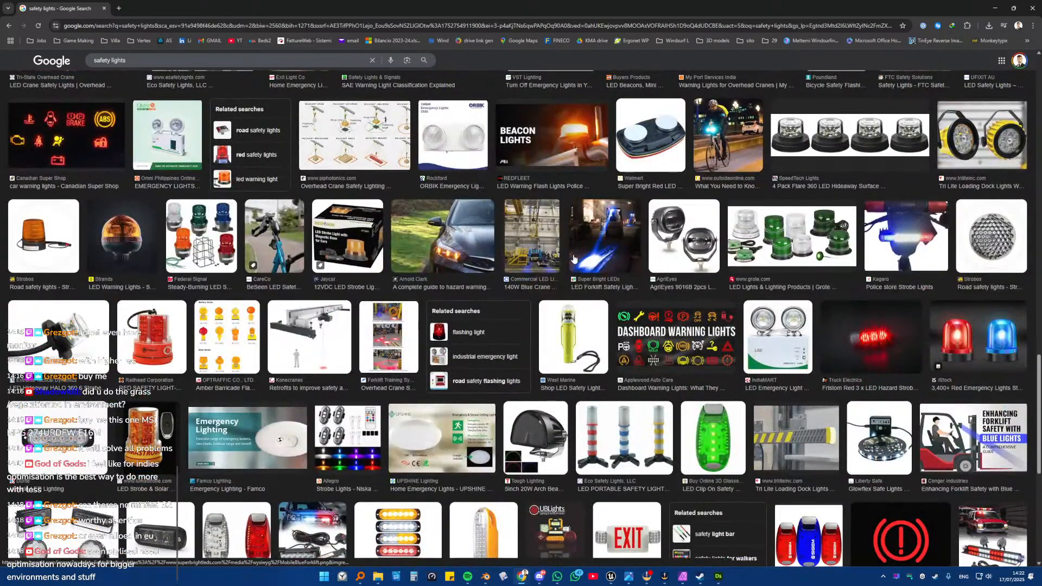
{"action": "scroll", "coordinate": [573, 259], "scroll_direction": "down", "scroll_amount": 4}
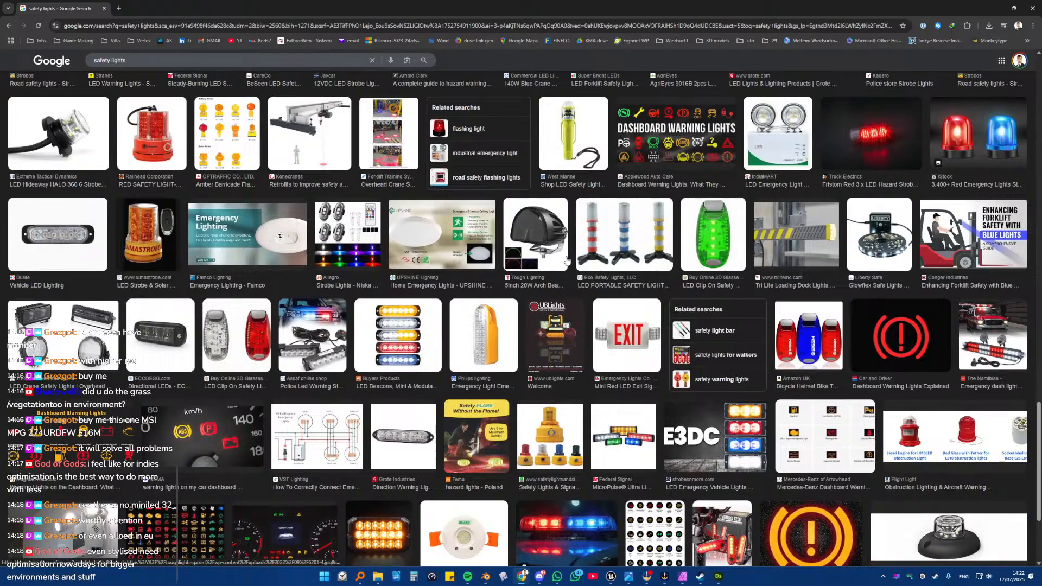
{"action": "scroll", "coordinate": [567, 260], "scroll_direction": "down", "scroll_amount": 3}
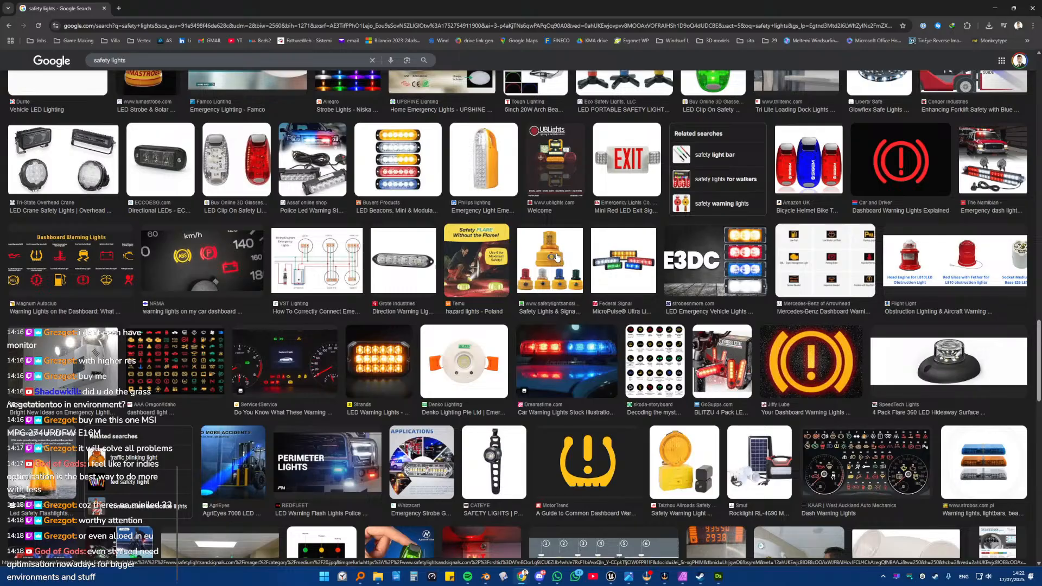
{"action": "scroll", "coordinate": [177, 387], "scroll_direction": "down", "scroll_amount": 5}
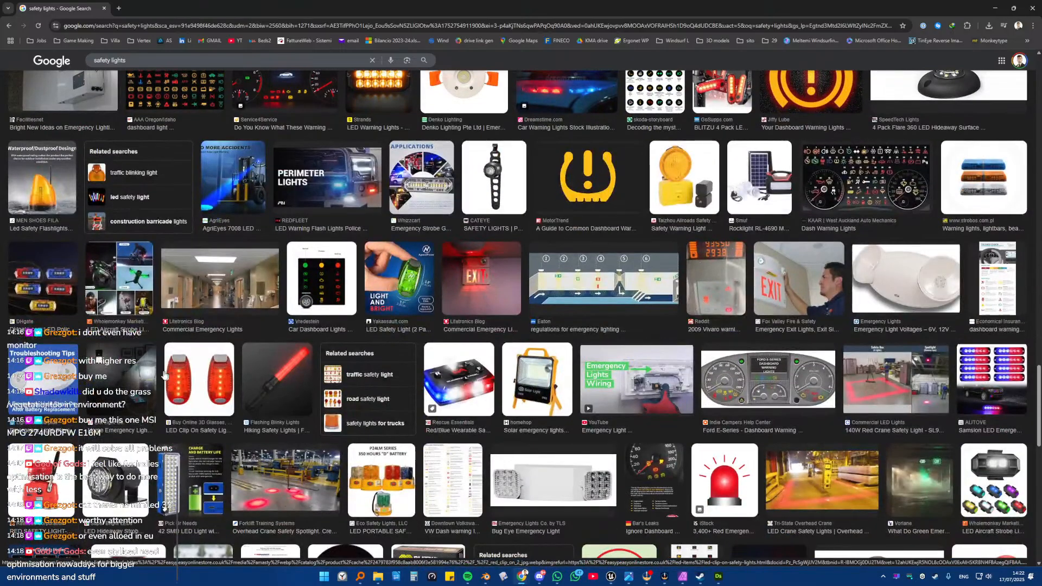
Step: Preview the Vredestein car dashboard lights image and the Pick Ur Needs 42 SMD LED light image
{"action": "right_click", "coordinate": [48, 421]}
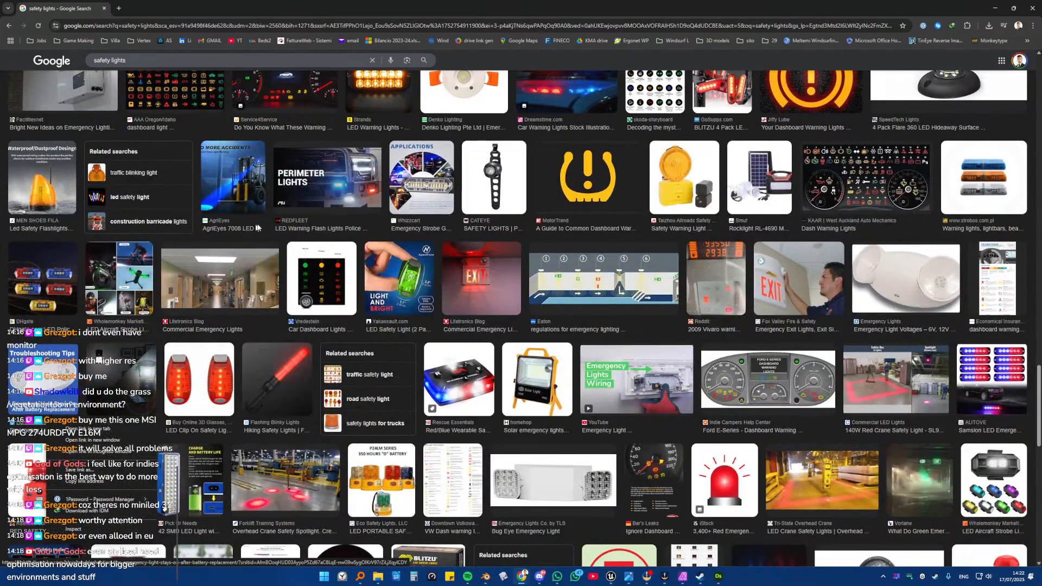
{"action": "left_click", "coordinate": [321, 278]}
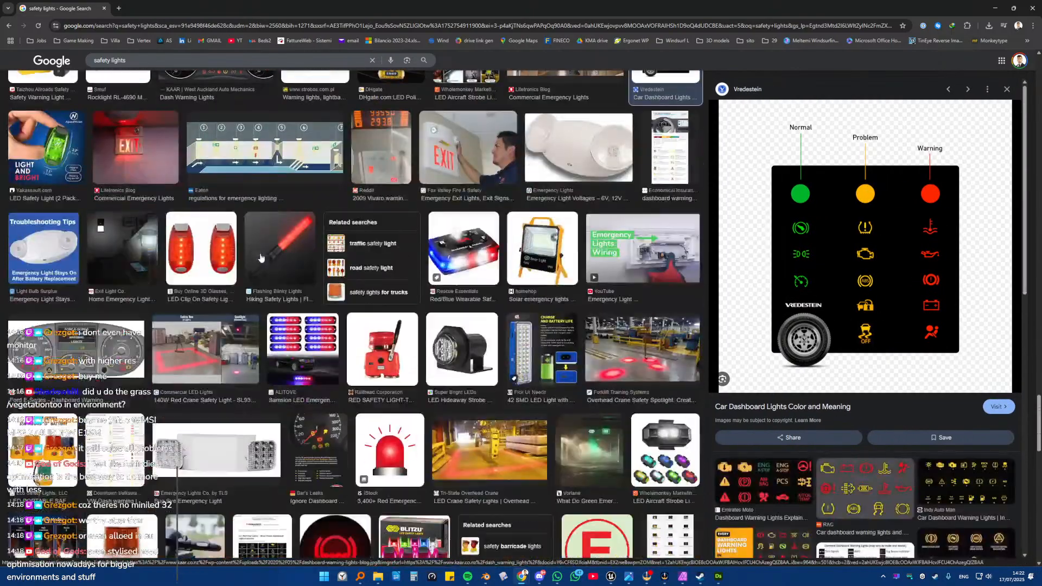
{"action": "scroll", "coordinate": [262, 258], "scroll_direction": "down", "scroll_amount": 3}
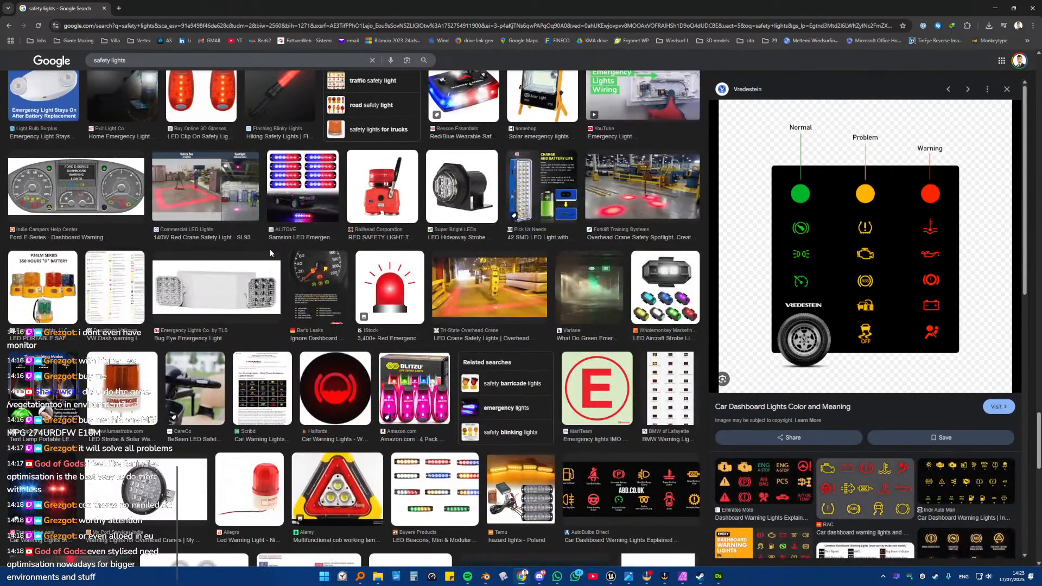
{"action": "left_click", "coordinate": [560, 169]}
Step: Examine further "safety lights" results for more fixture shapes while keeping the 42 SMD LED light preview open
{"action": "scroll", "coordinate": [448, 240], "scroll_direction": "down", "scroll_amount": 8}
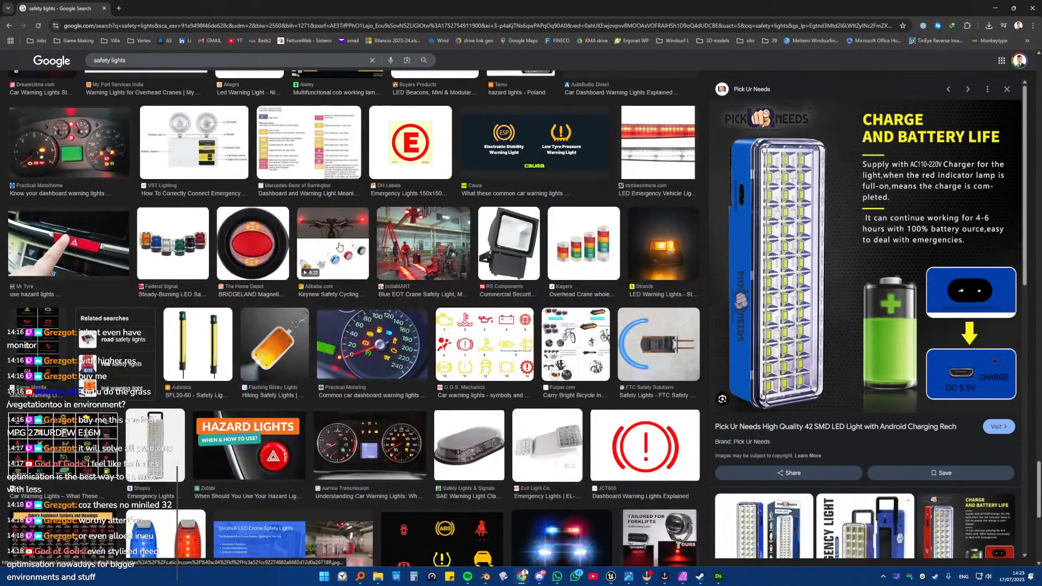
{"action": "scroll", "coordinate": [339, 247], "scroll_direction": "down", "scroll_amount": 10}
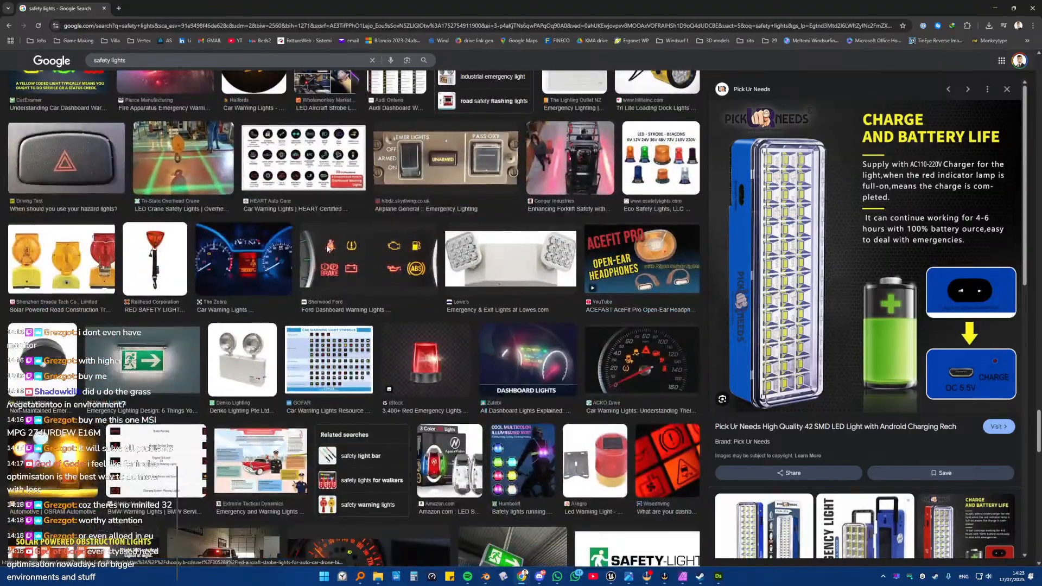
{"action": "scroll", "coordinate": [327, 248], "scroll_direction": "down", "scroll_amount": 3}
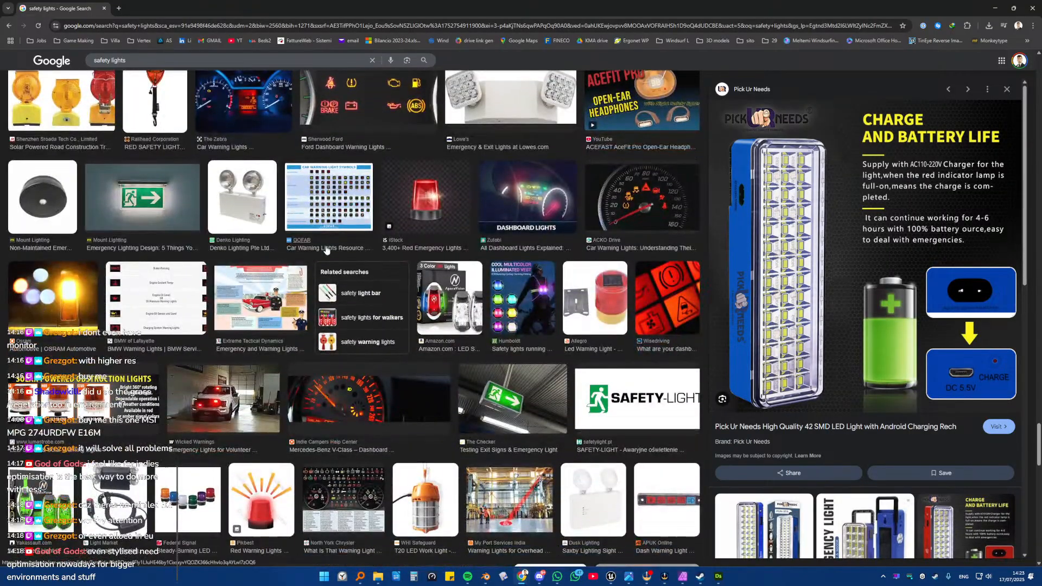
{"action": "scroll", "coordinate": [325, 249], "scroll_direction": "down", "scroll_amount": 3}
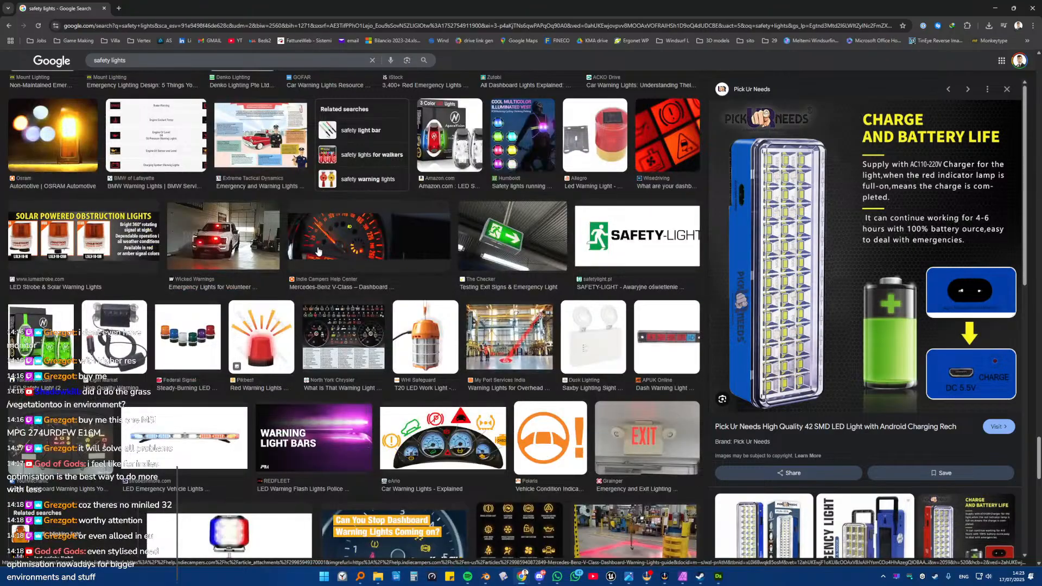
{"action": "scroll", "coordinate": [315, 253], "scroll_direction": "down", "scroll_amount": 3}
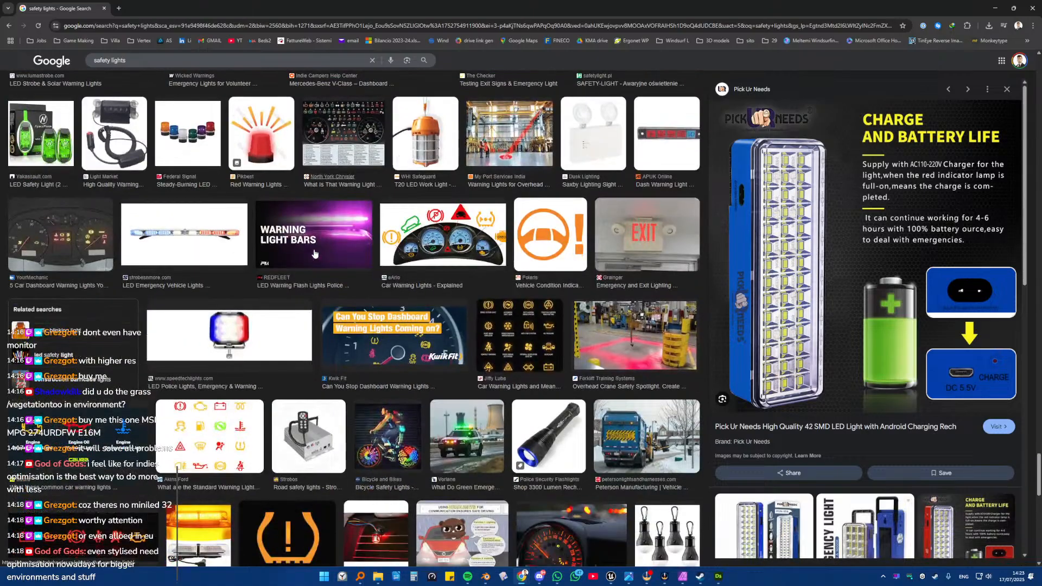
{"action": "scroll", "coordinate": [314, 254], "scroll_direction": "down", "scroll_amount": 3}
{"action": "scroll", "coordinate": [309, 255], "scroll_direction": "down", "scroll_amount": 2}
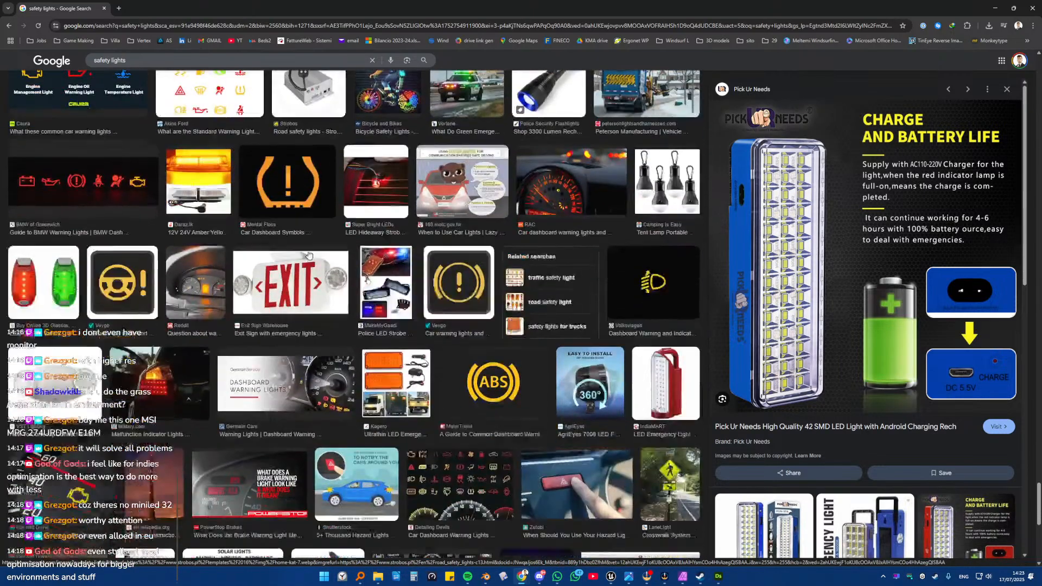
{"action": "scroll", "coordinate": [307, 252], "scroll_direction": "down", "scroll_amount": 4}
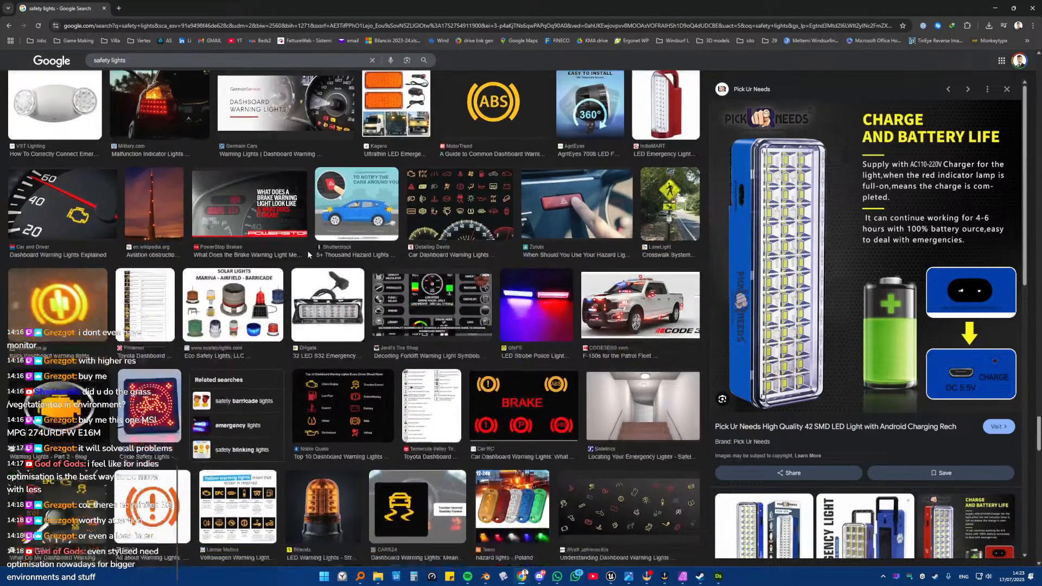
{"action": "scroll", "coordinate": [307, 253], "scroll_direction": "down", "scroll_amount": 3}
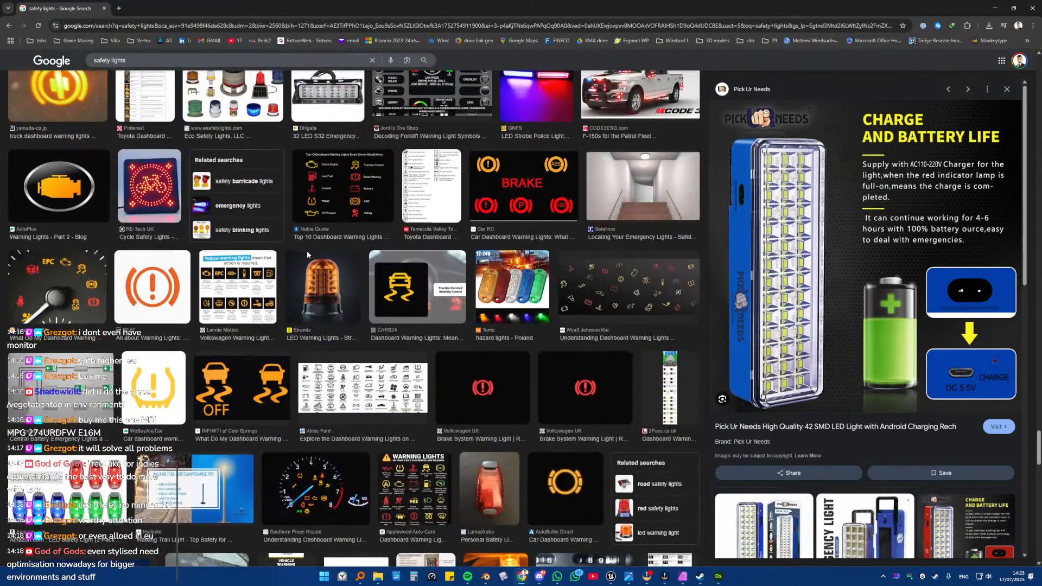
{"action": "scroll", "coordinate": [308, 252], "scroll_direction": "down", "scroll_amount": 7}
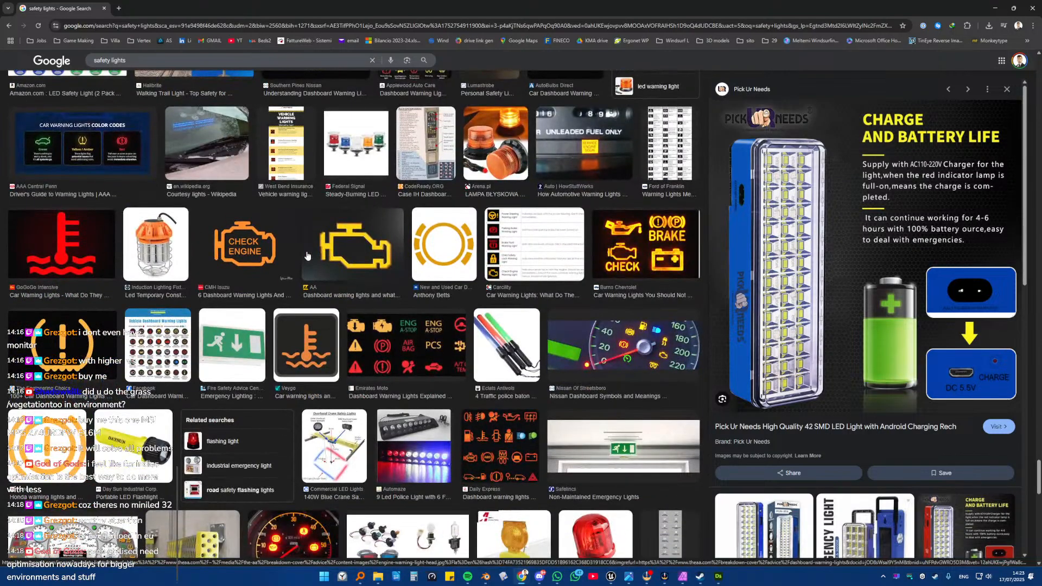
{"action": "scroll", "coordinate": [308, 255], "scroll_direction": "down", "scroll_amount": 4}
{"action": "scroll", "coordinate": [304, 257], "scroll_direction": "down", "scroll_amount": 7}
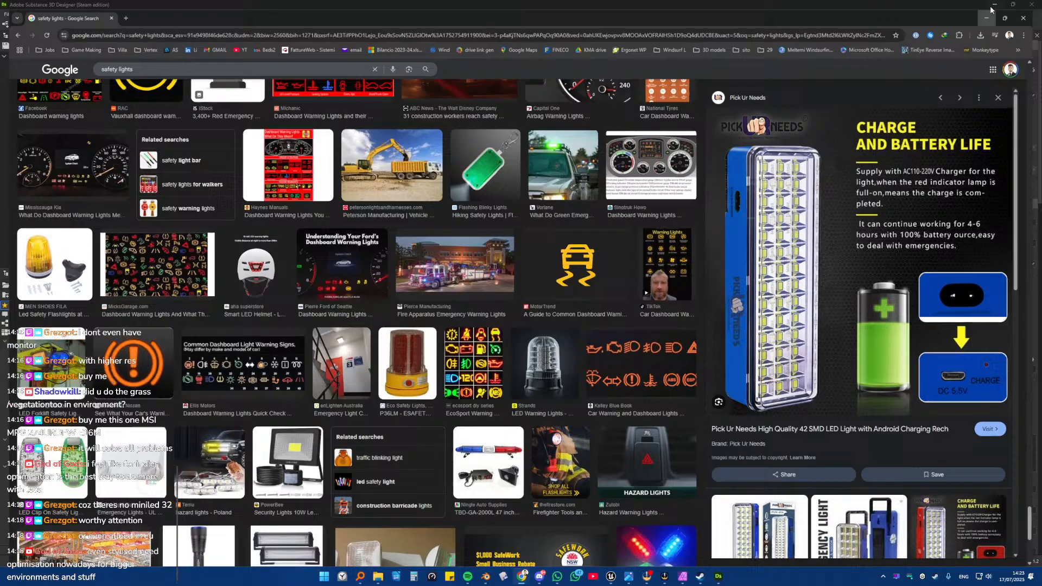
Step: Switch to Substance 3D Designer and arrange the 3D view and 2D view side by side beneath the grid_lights graph
{"action": "key", "text": "alt+Tab"}
{"action": "middle_click_drag", "start_coordinate": [313, 191], "coordinate": [367, 186]}
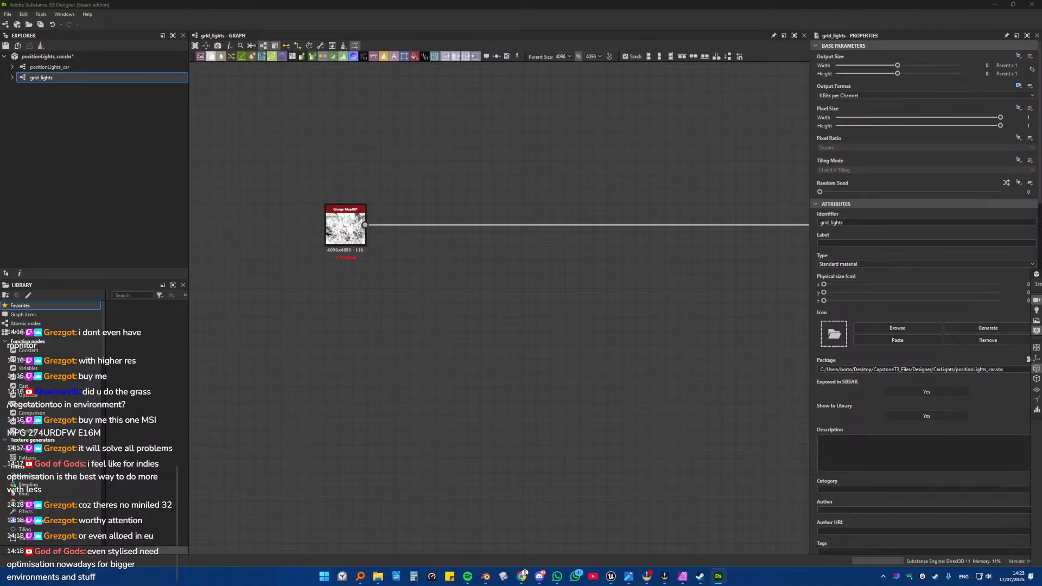
{"action": "left_click_drag", "start_coordinate": [1041, 462], "coordinate": [768, 490]}
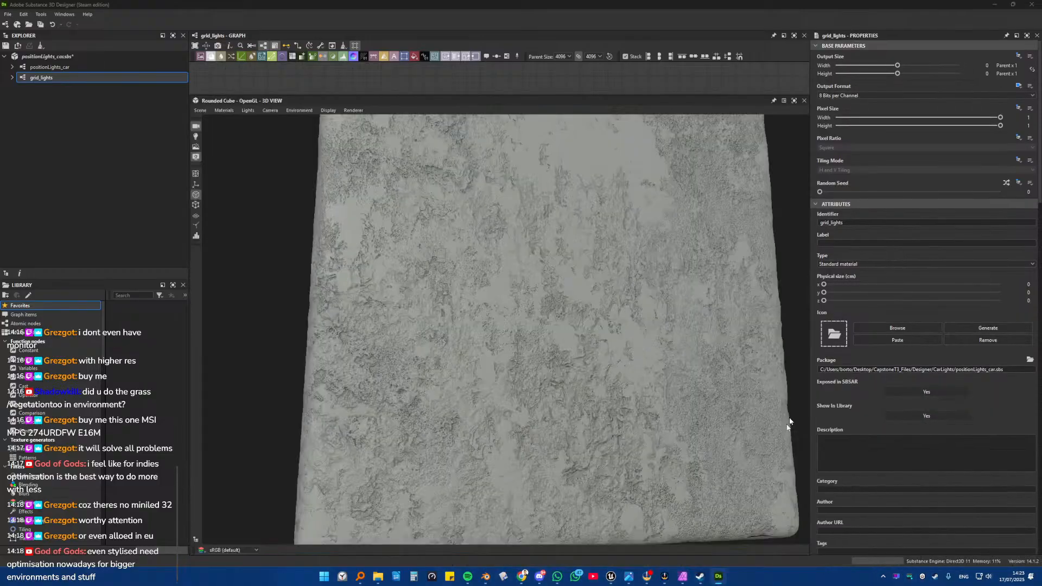
{"action": "left_click_drag", "start_coordinate": [1041, 98], "coordinate": [804, 278]}
{"action": "left_click_drag", "start_coordinate": [587, 92], "coordinate": [583, 386]}
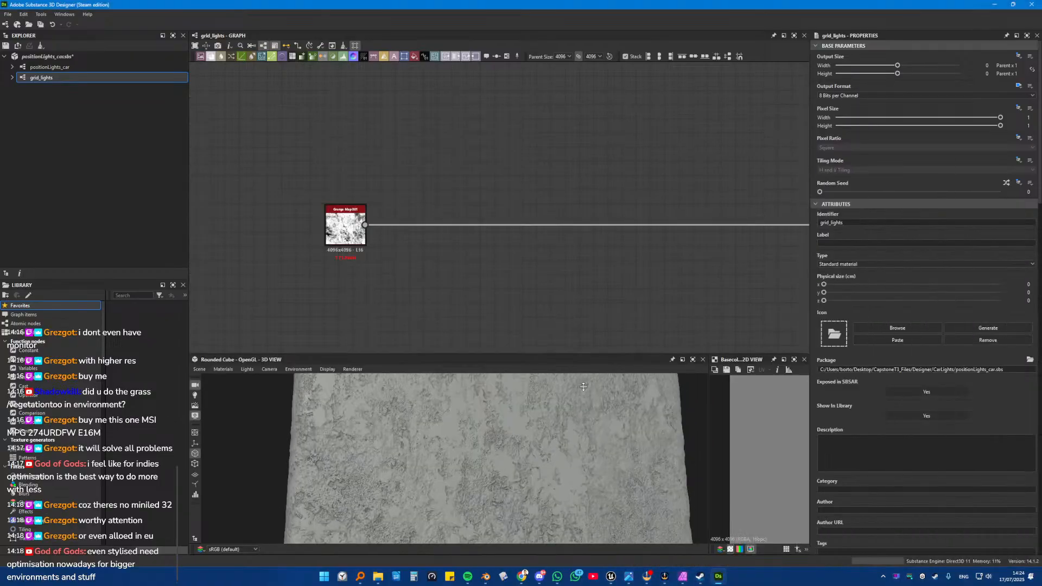
{"action": "left_click_drag", "start_coordinate": [708, 431], "coordinate": [508, 338]}
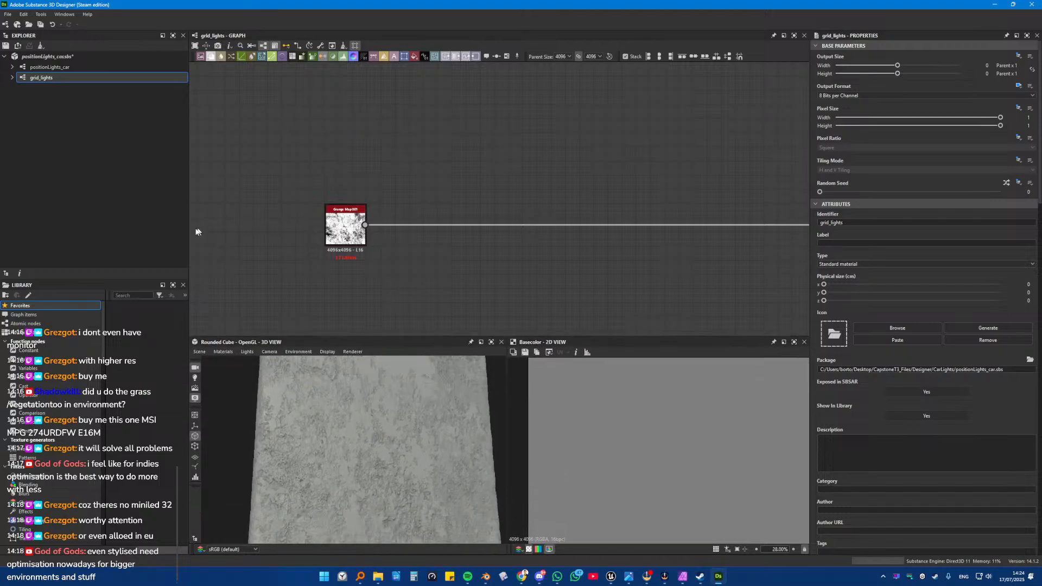
Step: Narrow the Explorer, Library and Properties panels to widen the graph, 3D view and 2D view
{"action": "left_click_drag", "start_coordinate": [188, 221], "coordinate": [147, 234]}
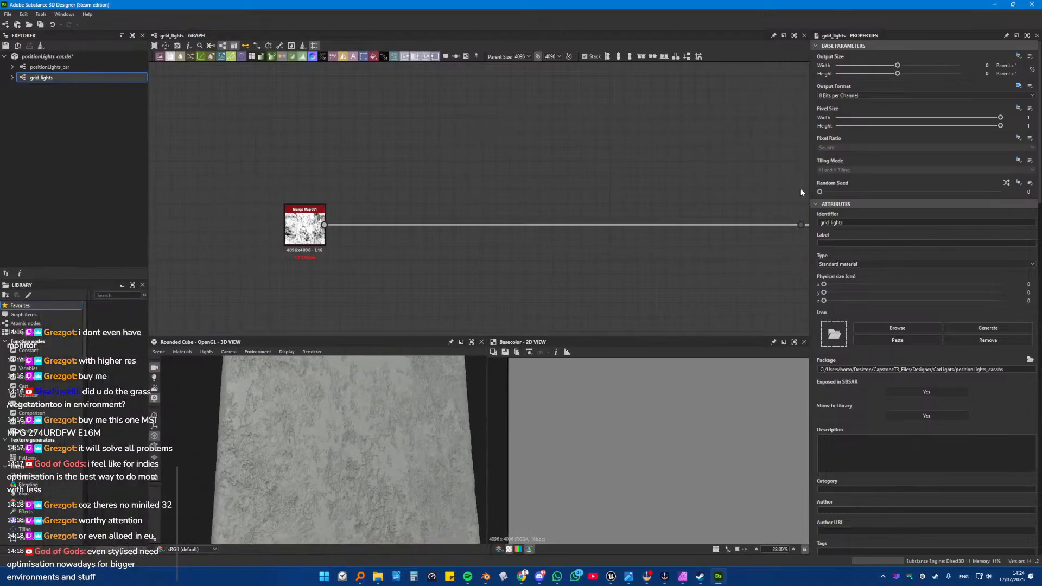
{"action": "left_click_drag", "start_coordinate": [809, 184], "coordinate": [874, 184]}
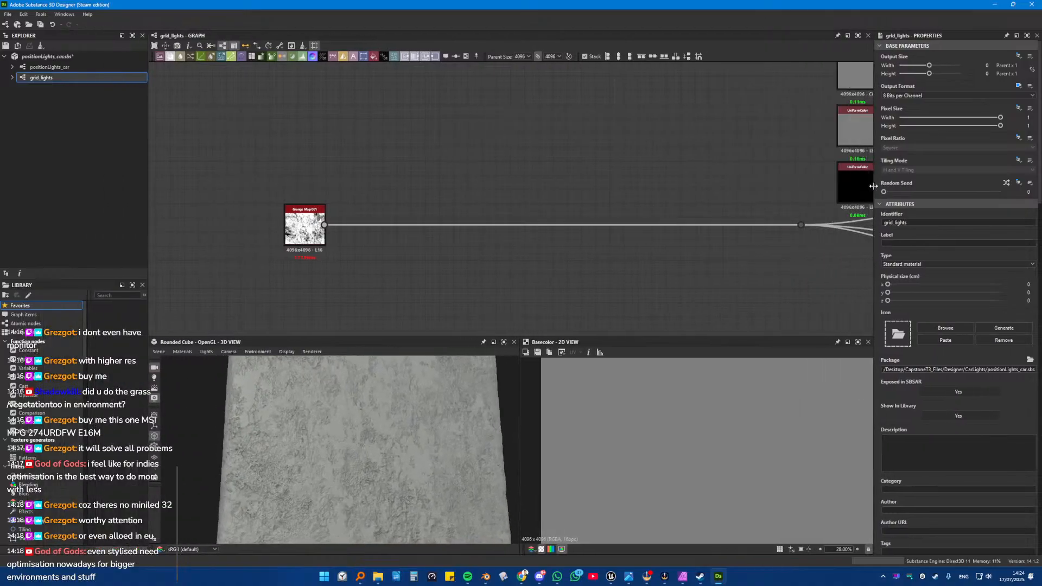
{"action": "scroll", "coordinate": [650, 396], "scroll_direction": "down", "scroll_amount": 5}
{"action": "scroll", "coordinate": [369, 419], "scroll_direction": "down", "scroll_amount": 3}
{"action": "mouse_move", "coordinate": [360, 420]}
{"action": "left_mouse_down"}
{"action": "mouse_move", "coordinate": [383, 454]}
{"action": "mouse_move", "coordinate": [370, 408]}
{"action": "left_mouse_up"}
{"action": "scroll", "coordinate": [367, 420], "scroll_direction": "up", "scroll_amount": 5}
{"action": "scroll", "coordinate": [367, 422], "scroll_direction": "down", "scroll_amount": 3}
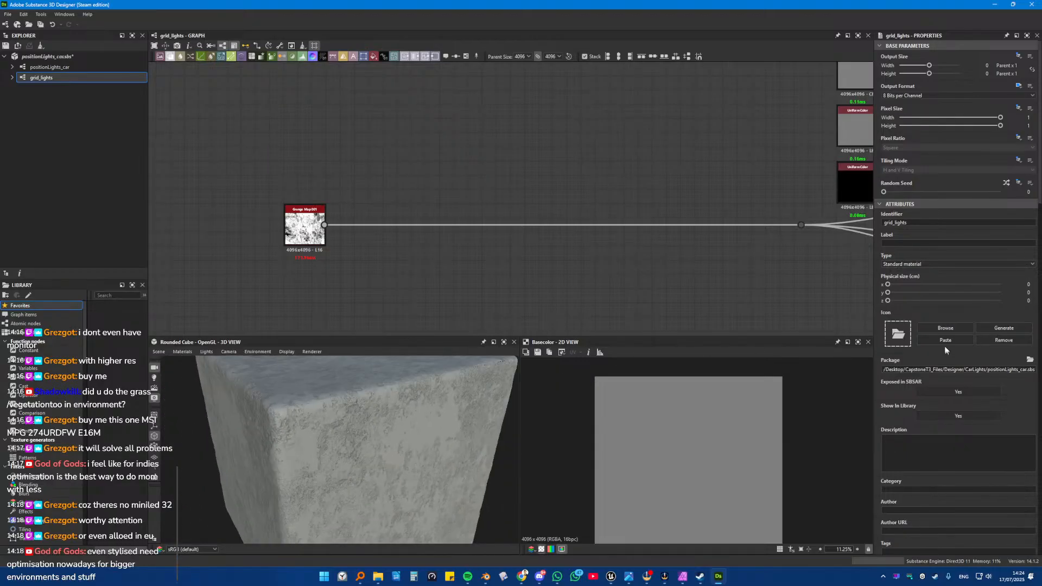
Step: Edit the default 3D view material, setting the height scale to 1.18 and the tessellation factor to 16
{"action": "left_click", "coordinate": [179, 352]}
{"action": "mouse_move", "coordinate": [205, 364]}
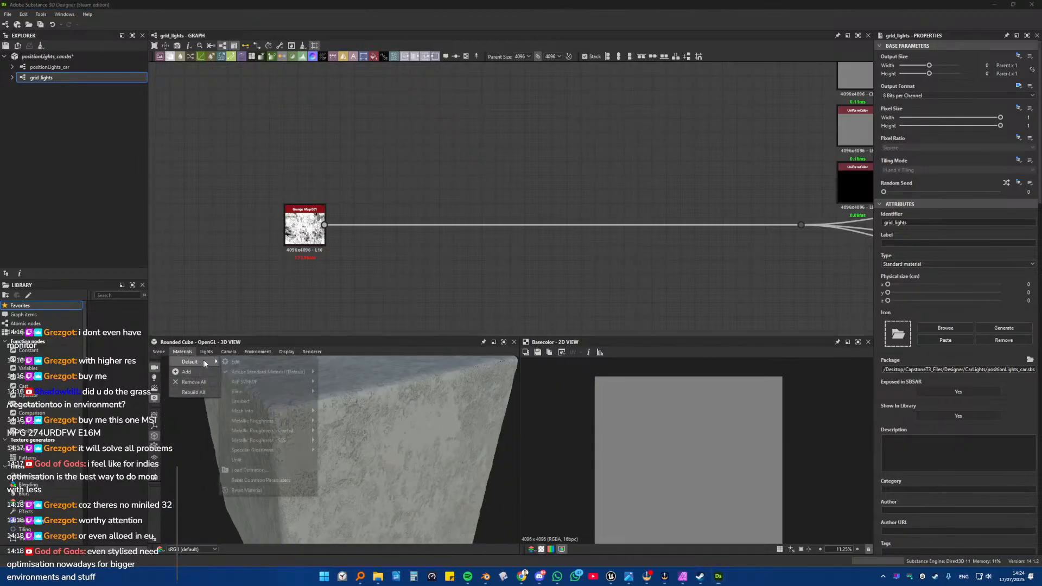
{"action": "mouse_move", "coordinate": [281, 372]}
{"action": "left_click", "coordinate": [355, 371]}
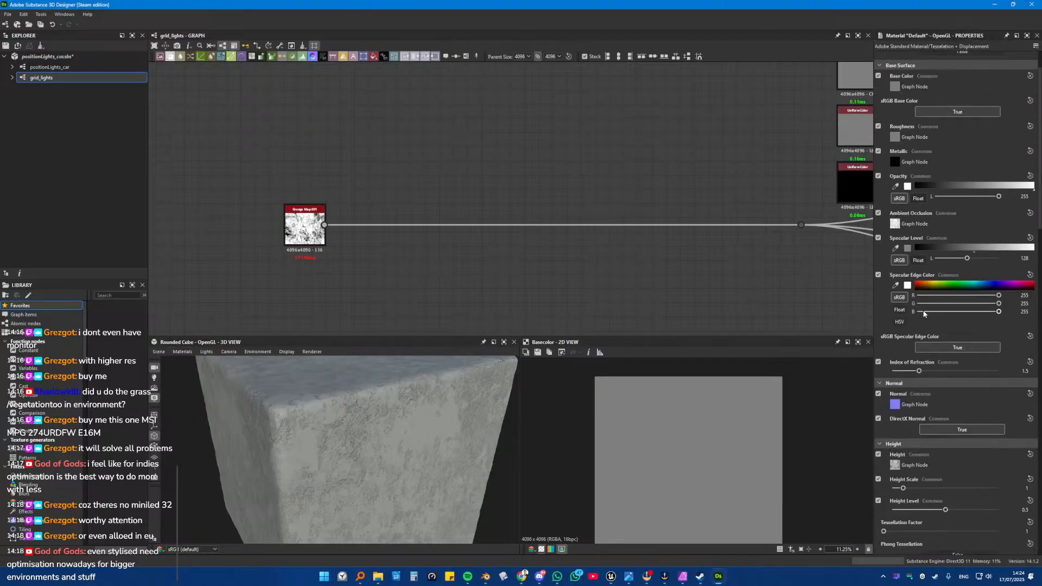
{"action": "scroll", "coordinate": [925, 314], "scroll_direction": "down", "scroll_amount": 3}
{"action": "mouse_move", "coordinate": [904, 366]}
{"action": "left_mouse_down"}
{"action": "mouse_move", "coordinate": [943, 367]}
{"action": "mouse_move", "coordinate": [923, 367]}
{"action": "left_mouse_up"}
{"action": "left_click_drag", "start_coordinate": [884, 410], "coordinate": [999, 409]}
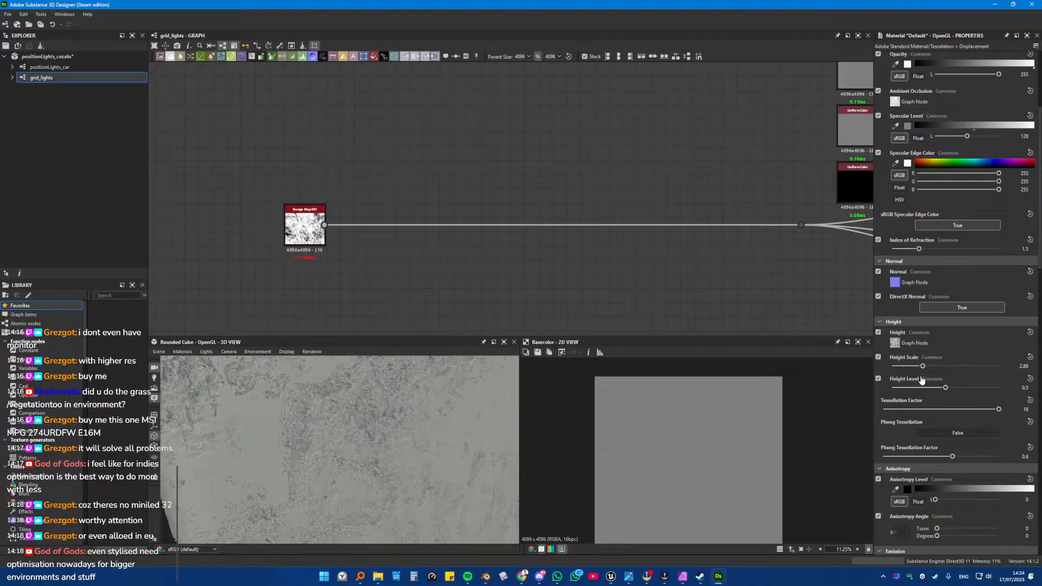
{"action": "mouse_move", "coordinate": [923, 367]}
{"action": "left_mouse_down"}
{"action": "mouse_move", "coordinate": [868, 366]}
{"action": "mouse_move", "coordinate": [905, 374]}
{"action": "left_mouse_up"}
{"action": "scroll", "coordinate": [383, 394], "scroll_direction": "down", "scroll_amount": 3}
{"action": "left_click_drag", "start_coordinate": [382, 395], "coordinate": [366, 429]}
{"action": "scroll", "coordinate": [358, 418], "scroll_direction": "down", "scroll_amount": 3}
{"action": "scroll", "coordinate": [371, 405], "scroll_direction": "up", "scroll_amount": 4}
{"action": "scroll", "coordinate": [370, 406], "scroll_direction": "down", "scroll_amount": 3}
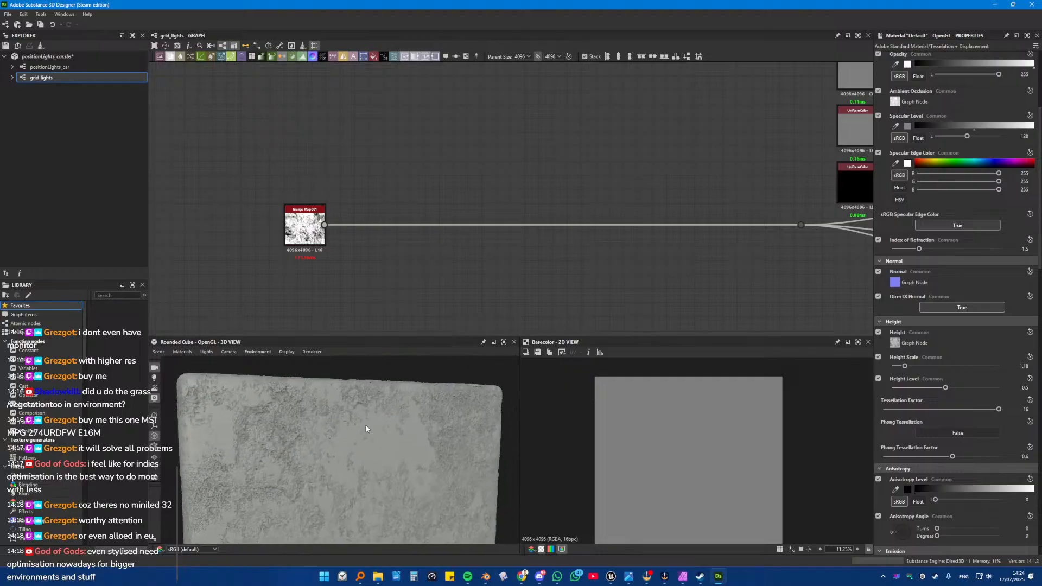
Step: Delete the Grunge Map node that feeds the material's input dot
{"action": "middle_click_drag", "start_coordinate": [360, 242], "coordinate": [387, 241]}
{"action": "scroll", "coordinate": [415, 235], "scroll_direction": "down", "scroll_amount": 4}
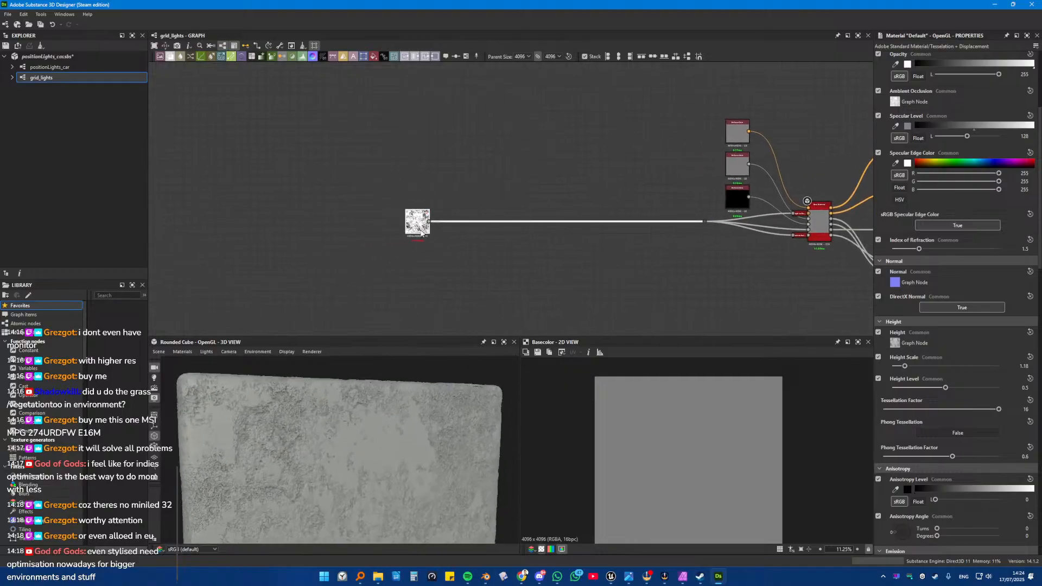
{"action": "left_click_drag", "start_coordinate": [416, 235], "coordinate": [407, 235]}
{"action": "key", "text": "Delete"}
{"action": "middle_click_drag", "start_coordinate": [310, 245], "coordinate": [395, 245]}
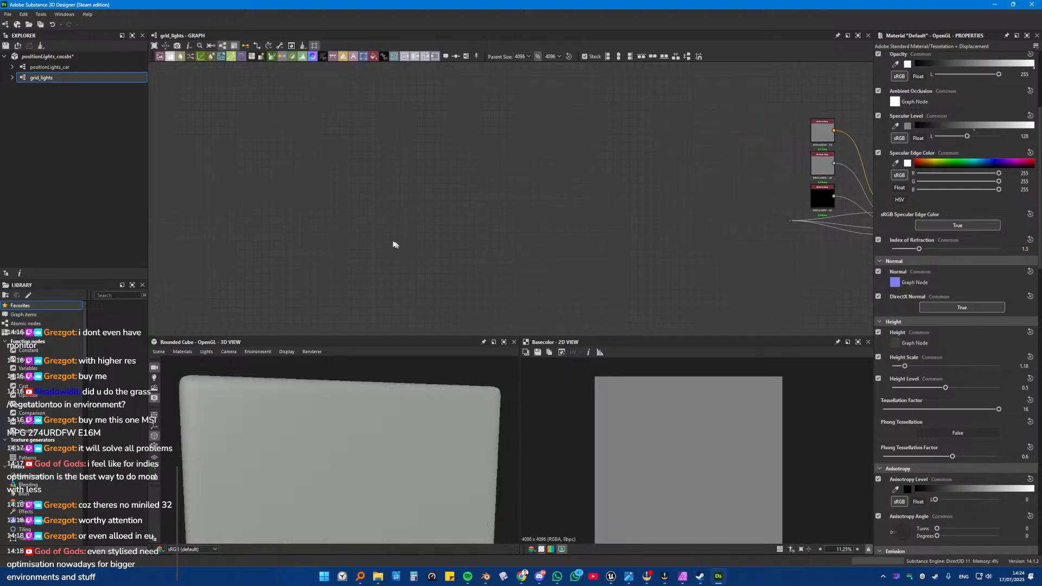
{"action": "scroll", "coordinate": [470, 224], "scroll_direction": "down", "scroll_amount": 2}
{"action": "scroll", "coordinate": [465, 226], "scroll_direction": "up", "scroll_amount": 1}
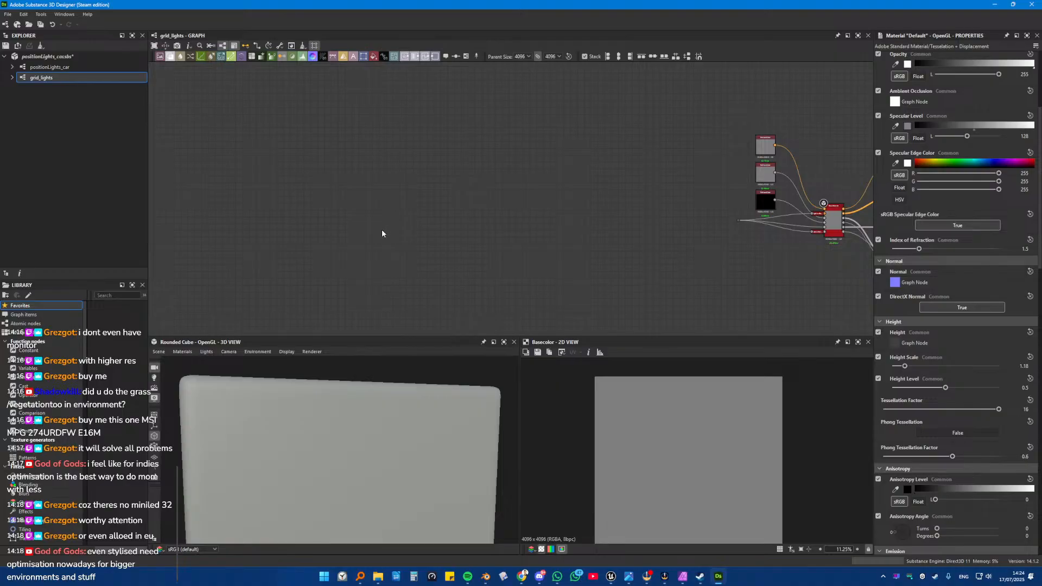
Step: Add a Shape node in the empty graph area ahead of the uniform colour nodes
{"action": "key", "text": "space"}
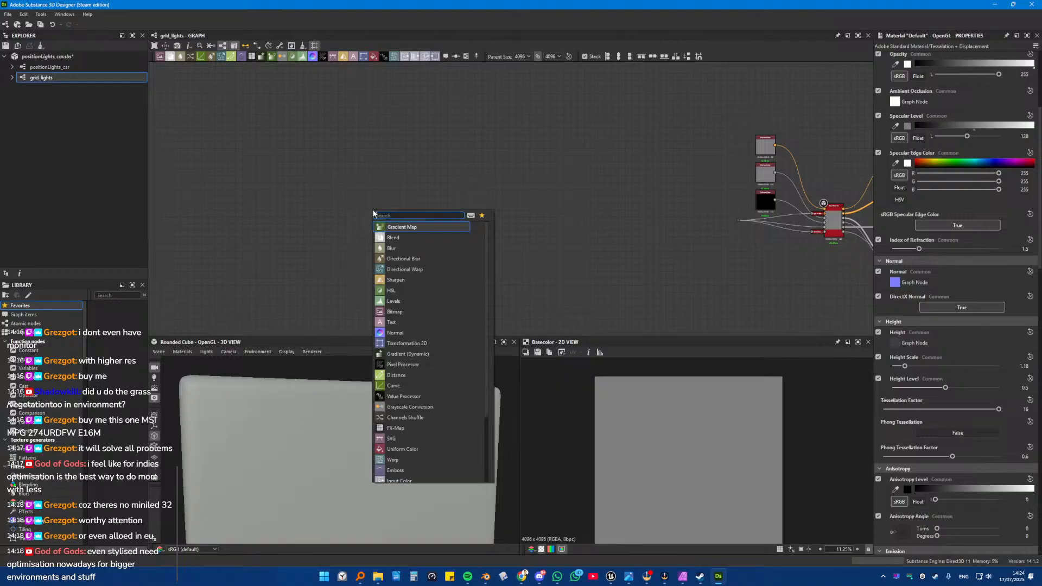
{"action": "type", "text": "shape"}
{"action": "key", "text": "Return"}
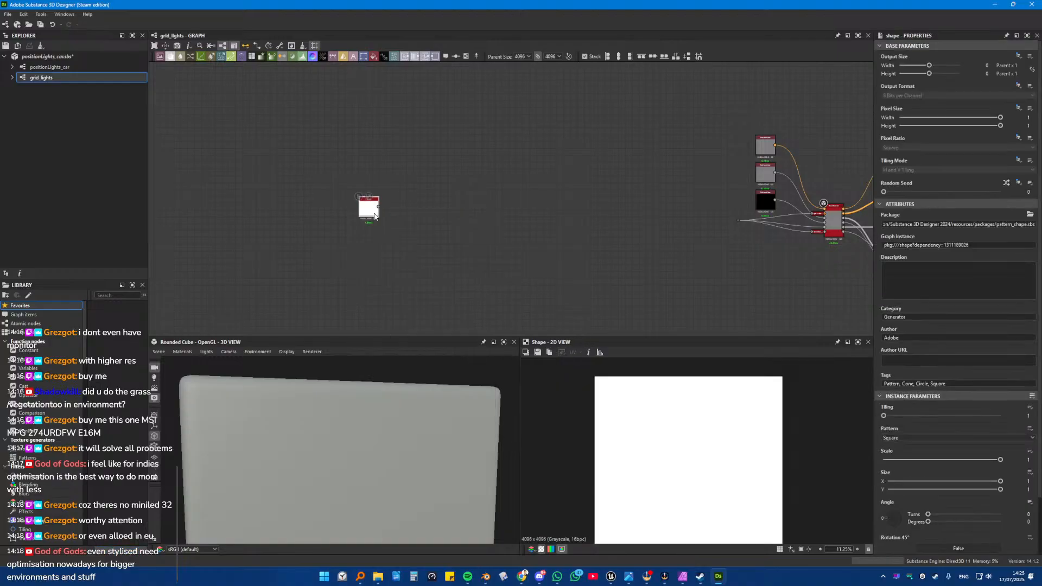
{"action": "scroll", "coordinate": [391, 218], "scroll_direction": "up", "scroll_amount": 5}
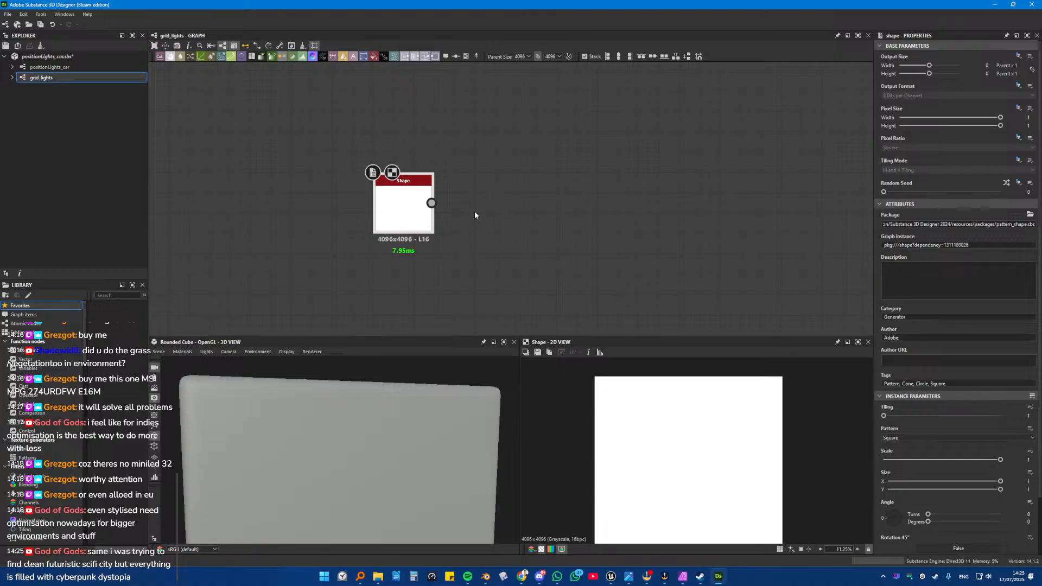
Step: Reposition the Shape node and the material's input dot, leaving open space between them for the height chain
{"action": "left_click_drag", "start_coordinate": [315, 411], "coordinate": [345, 393]}
{"action": "scroll", "coordinate": [489, 219], "scroll_direction": "down", "scroll_amount": 3}
{"action": "middle_click_drag", "start_coordinate": [570, 211], "coordinate": [396, 205]}
{"action": "left_click_drag", "start_coordinate": [281, 210], "coordinate": [467, 210]}
{"action": "scroll", "coordinate": [515, 224], "scroll_direction": "up", "scroll_amount": 3}
{"action": "middle_click_drag", "start_coordinate": [520, 221], "coordinate": [478, 217]}
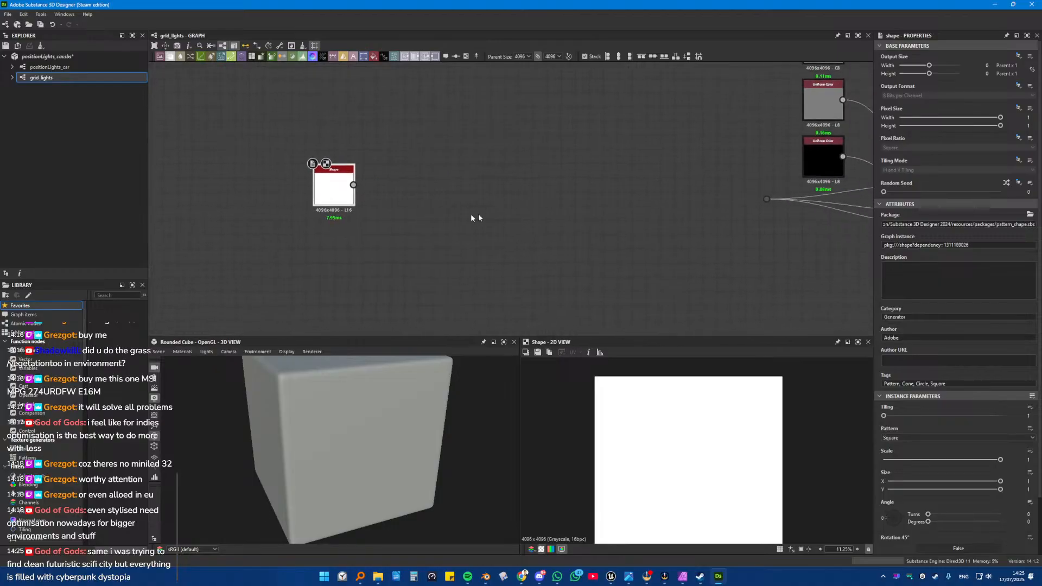
{"action": "left_click_drag", "start_coordinate": [761, 201], "coordinate": [677, 209]}
{"action": "middle_click_drag", "start_coordinate": [460, 207], "coordinate": [540, 207]}
{"action": "left_click_drag", "start_coordinate": [407, 189], "coordinate": [353, 203]}
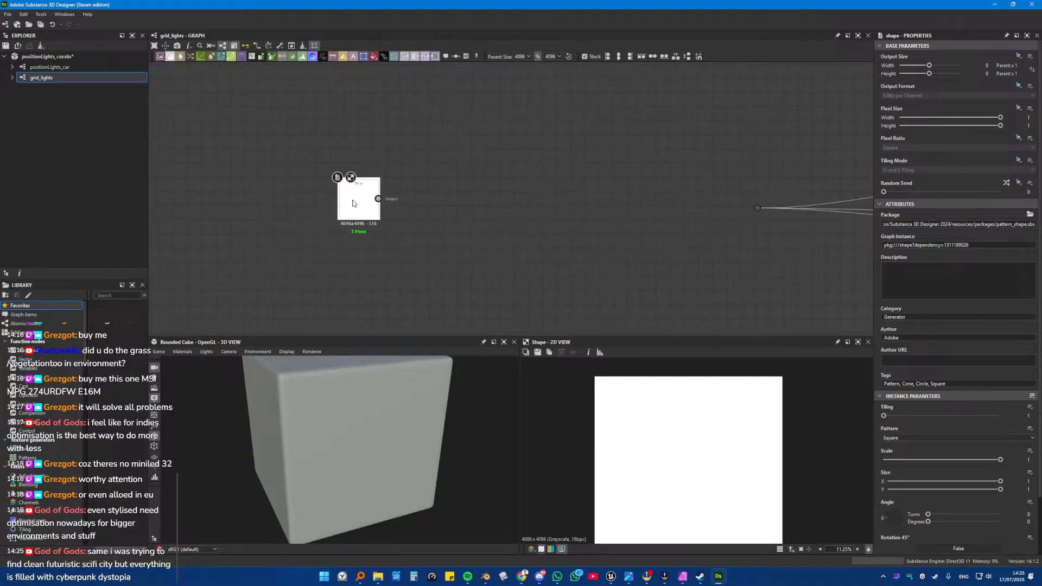
Step: Set the Shape node's scale to 0.89, leaving a black border around the square
{"action": "scroll", "coordinate": [354, 206], "scroll_direction": "up", "scroll_amount": 2}
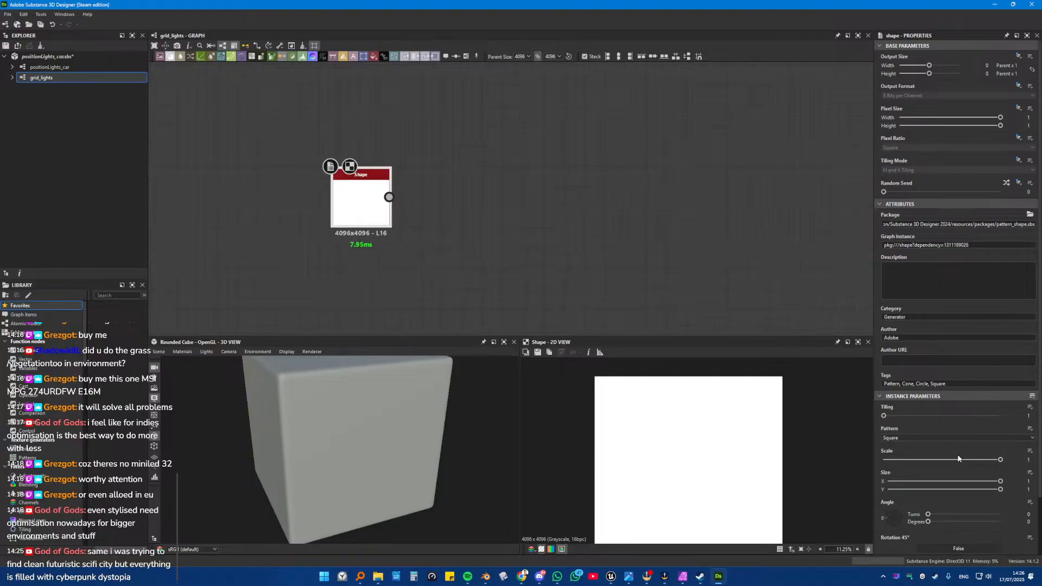
{"action": "left_click_drag", "start_coordinate": [1000, 460], "coordinate": [988, 461]}
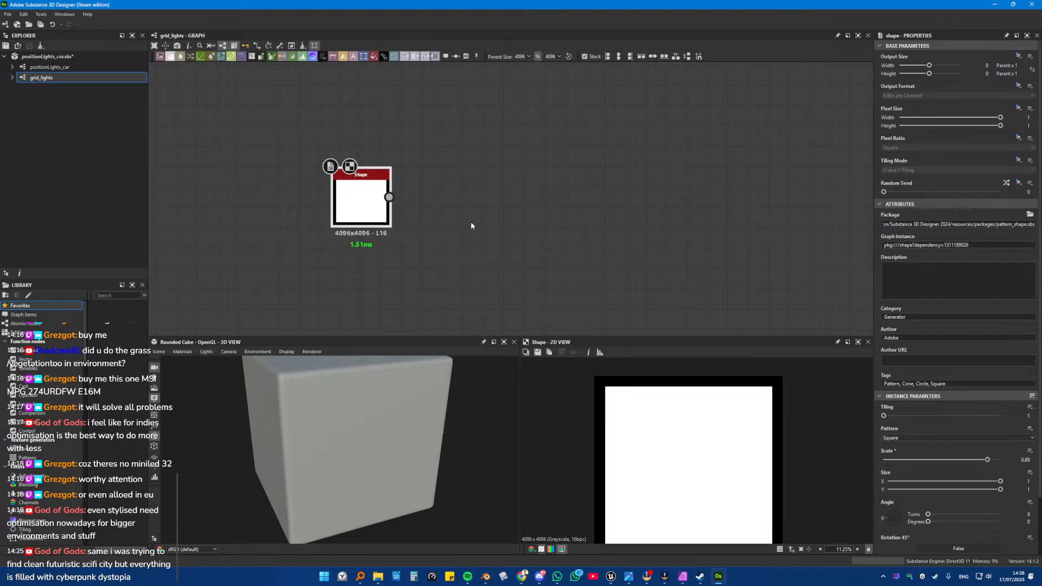
{"action": "scroll", "coordinate": [445, 220], "scroll_direction": "up", "scroll_amount": 3}
{"action": "scroll", "coordinate": [420, 218], "scroll_direction": "down", "scroll_amount": 4}
Step: Connect an Edge Detect node after the Shape, with edge width 7.31 and edge roundness 16
{"action": "left_click_drag", "start_coordinate": [479, 189], "coordinate": [607, 225]}
{"action": "type", "text": "edge"}
{"action": "key", "text": "Return"}
{"action": "left_click_drag", "start_coordinate": [891, 416], "coordinate": [928, 416]}
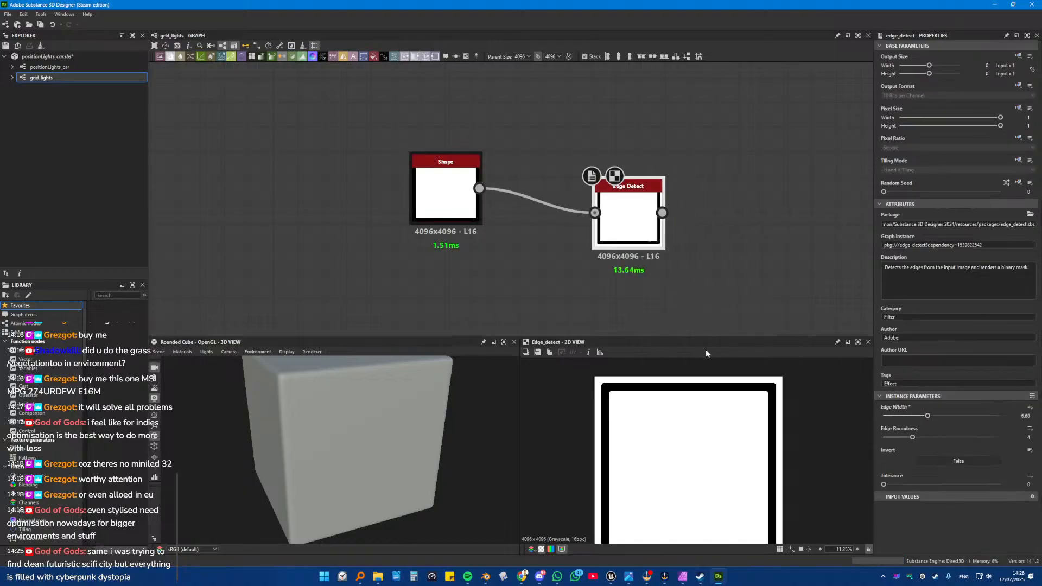
{"action": "left_click_drag", "start_coordinate": [630, 246], "coordinate": [606, 246]}
{"action": "left_click_drag", "start_coordinate": [913, 437], "coordinate": [1020, 442]}
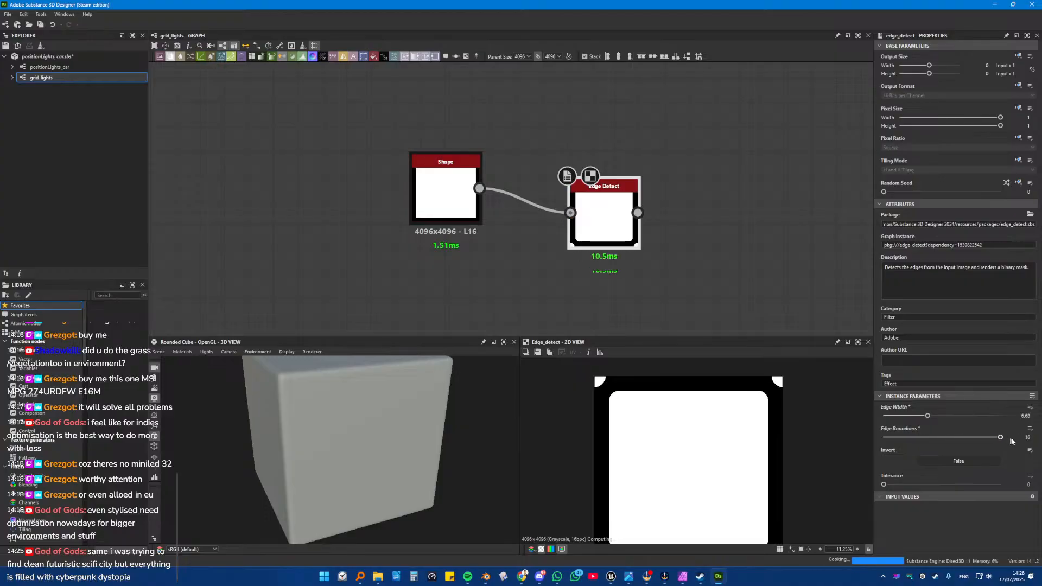
{"action": "left_click", "coordinate": [925, 417]}
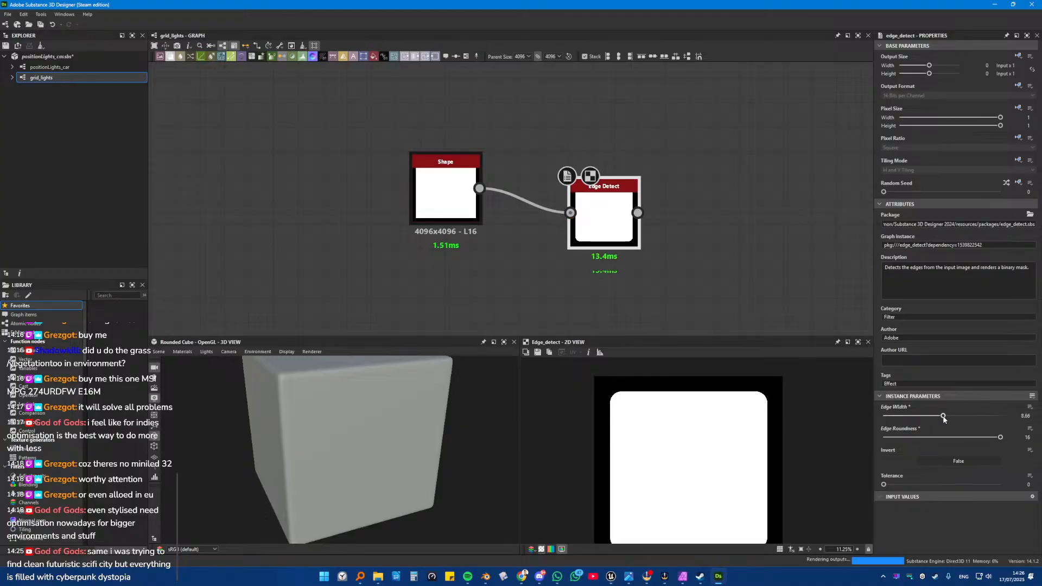
{"action": "left_click_drag", "start_coordinate": [926, 419], "coordinate": [934, 417]}
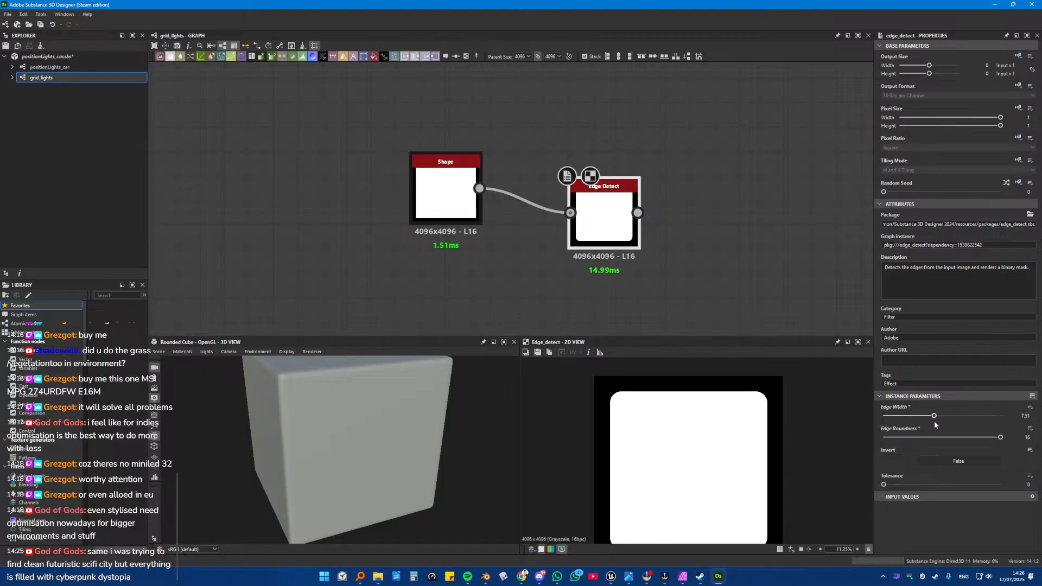
Step: Set the scale of the Shape node feeding Edge Detect to 0.98
{"action": "scroll", "coordinate": [672, 266], "scroll_direction": "down", "scroll_amount": 3}
{"action": "left_click", "coordinate": [516, 172]}
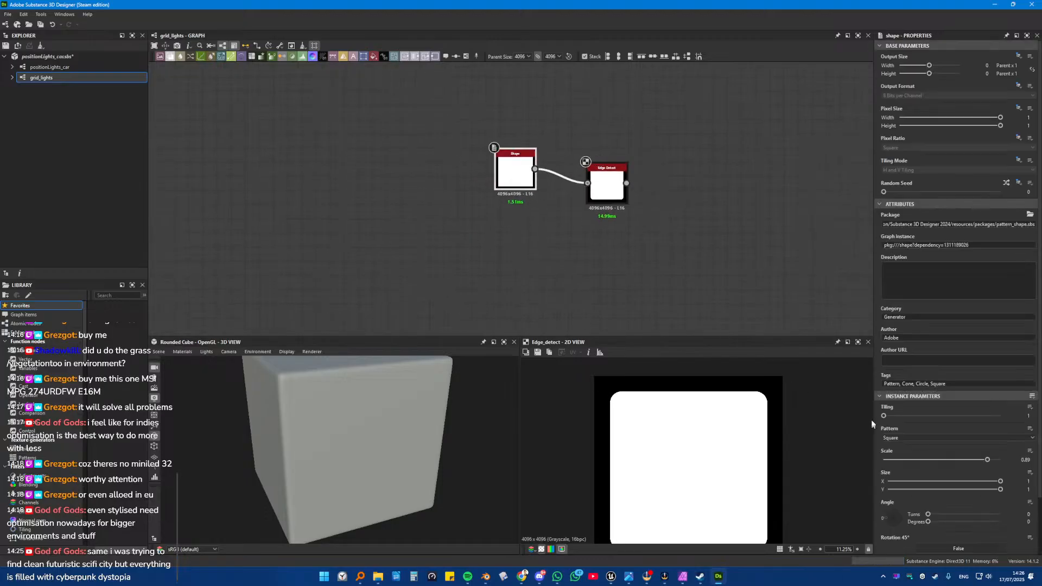
{"action": "left_click_drag", "start_coordinate": [988, 459], "coordinate": [998, 460]}
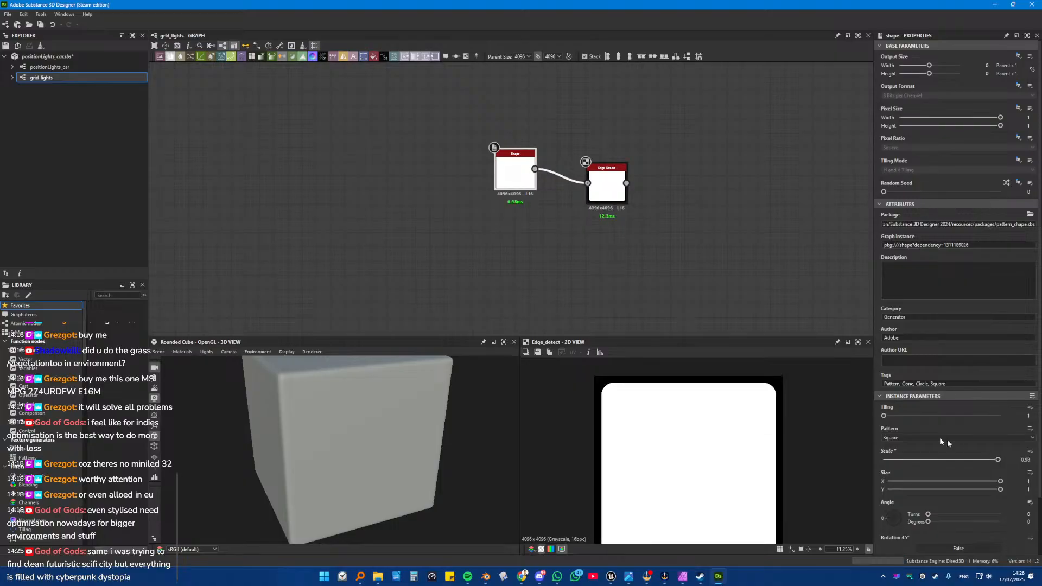
Step: Duplicate the Shape node and place the copy below the original Shape and Edge Detect pair
{"action": "middle_click_drag", "start_coordinate": [600, 181], "coordinate": [472, 139]}
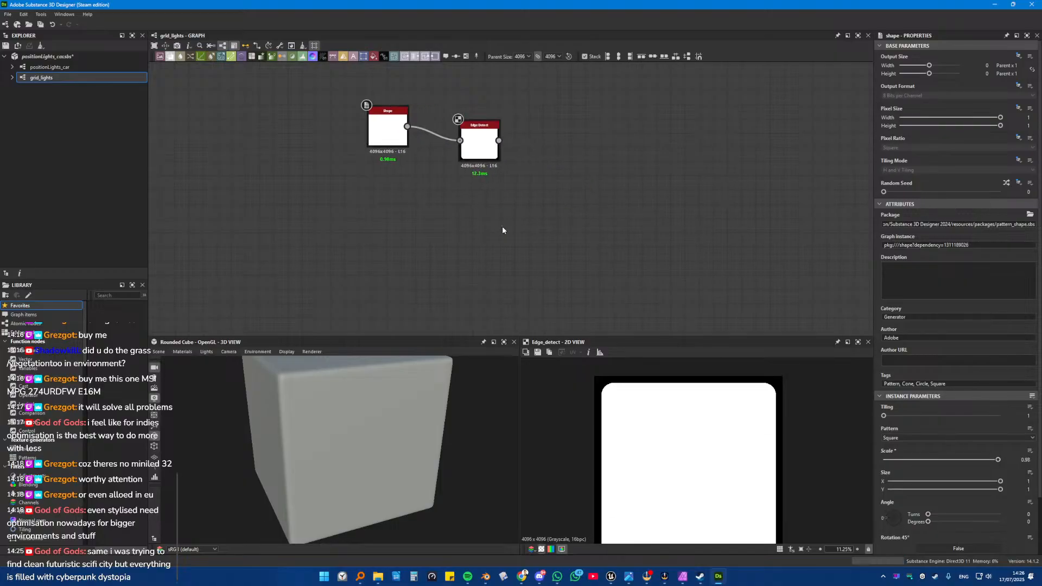
{"action": "middle_click_drag", "start_coordinate": [491, 312], "coordinate": [528, 279]}
{"action": "scroll", "coordinate": [528, 280], "scroll_direction": "down", "scroll_amount": 3}
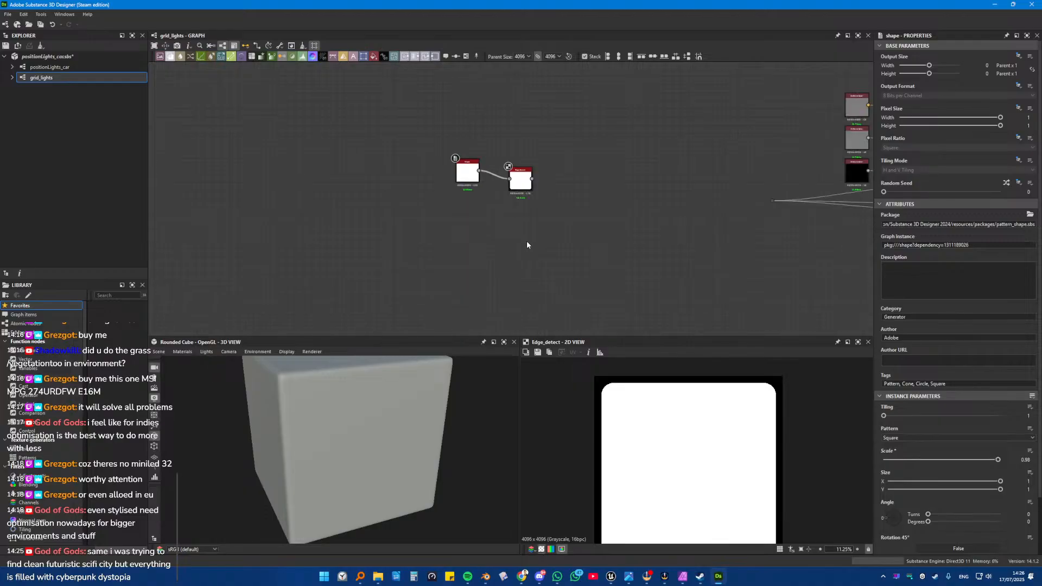
{"action": "left_click", "coordinate": [462, 174]}
{"action": "key", "text": "ctrl+c"}
{"action": "key", "text": "ctrl+v"}
{"action": "scroll", "coordinate": [476, 255], "scroll_direction": "up", "scroll_amount": 3}
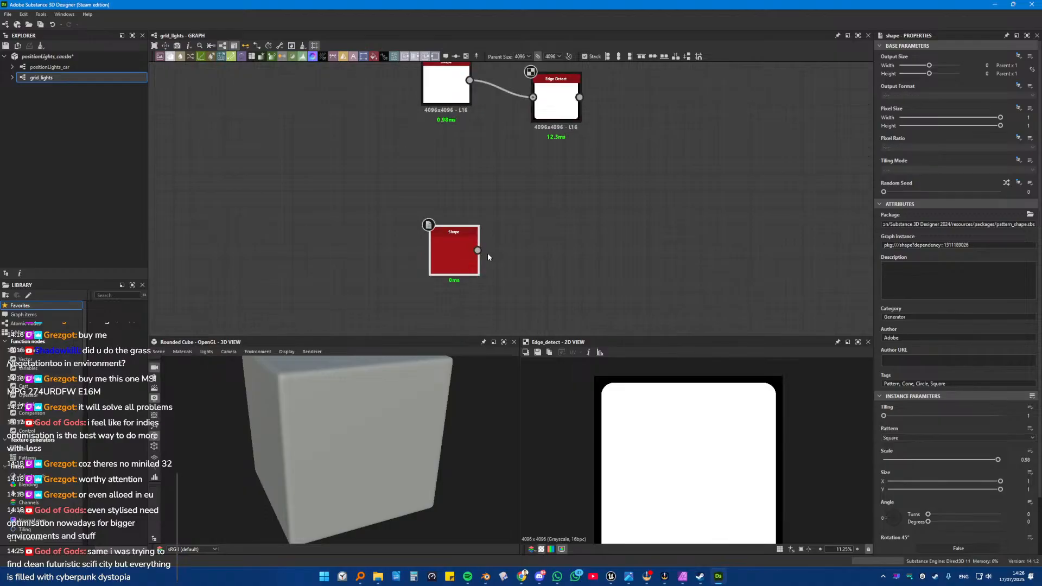
Step: Turn the copied shape into a narrow vertical bar with scale 1 and size X 0.26
{"action": "double_click", "coordinate": [460, 246]}
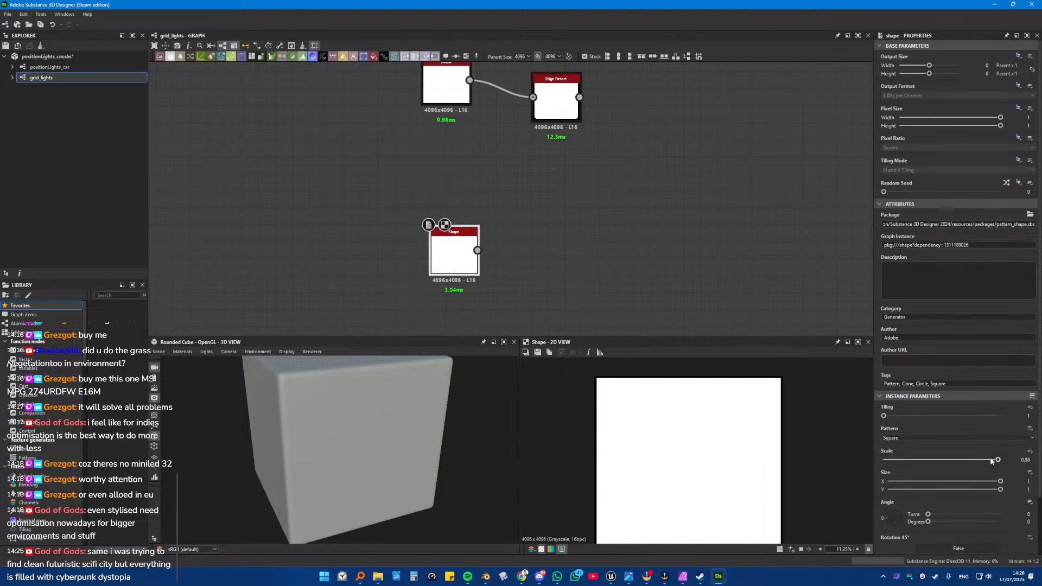
{"action": "left_click_drag", "start_coordinate": [998, 460], "coordinate": [916, 484]}
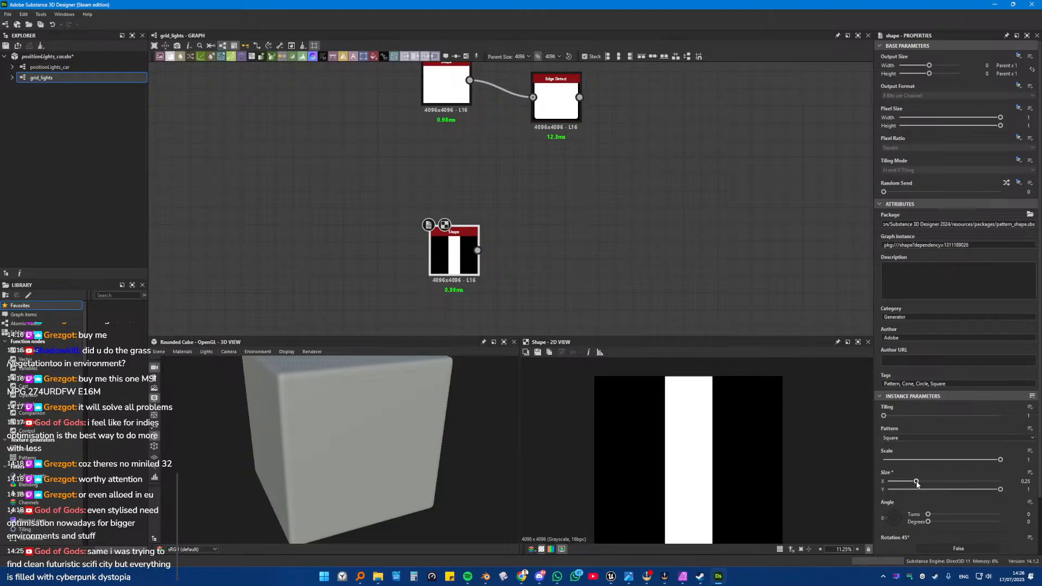
{"action": "left_click_drag", "start_coordinate": [917, 482], "coordinate": [918, 483]}
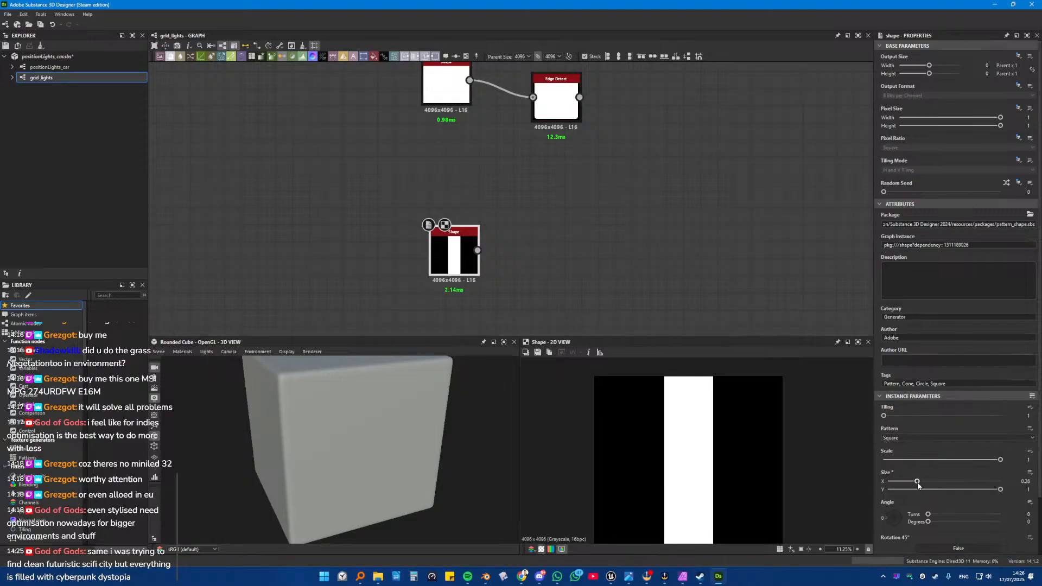
Step: Move the bar Shape node aside and connect a Transformation 2D node after it
{"action": "left_click_drag", "start_coordinate": [462, 245], "coordinate": [459, 196]}
{"action": "type", "text": "t"}
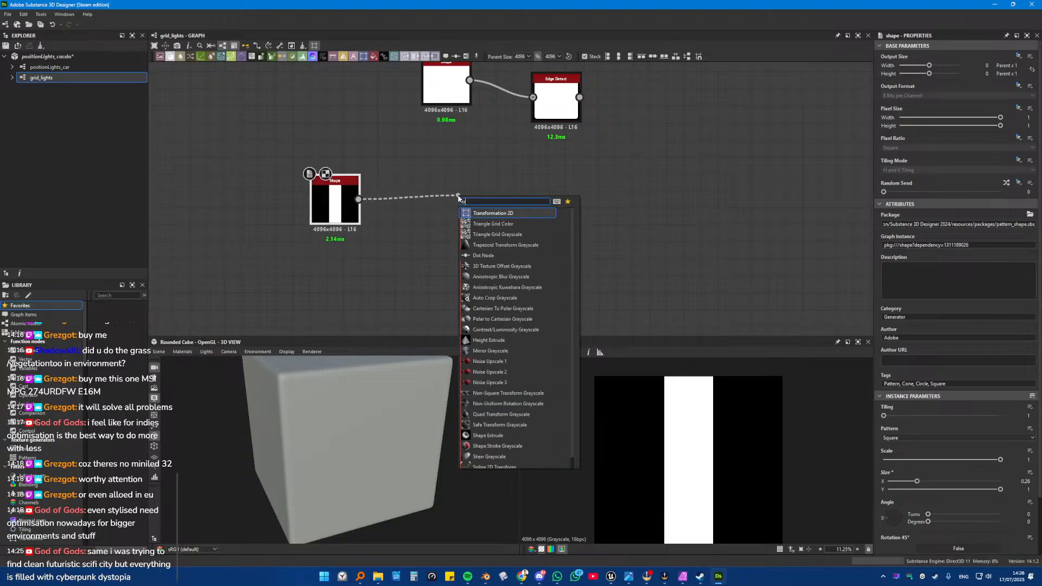
{"action": "type", "text": "ransof"}
{"action": "key", "text": "BackSpace"}
{"action": "key", "text": "BackSpace"}
{"action": "key", "text": "Return"}
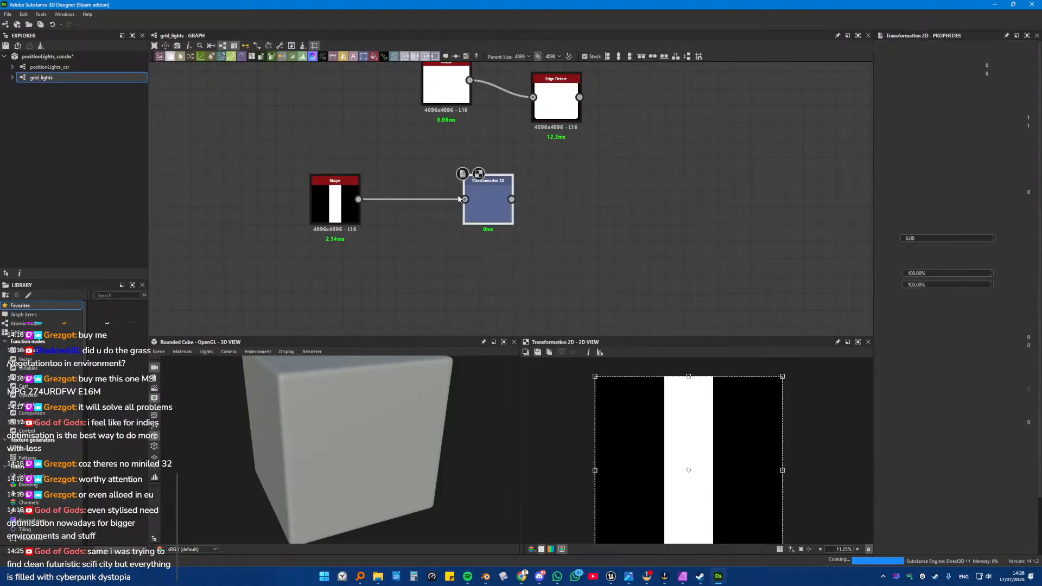
{"action": "left_click_drag", "start_coordinate": [463, 199], "coordinate": [412, 199]}
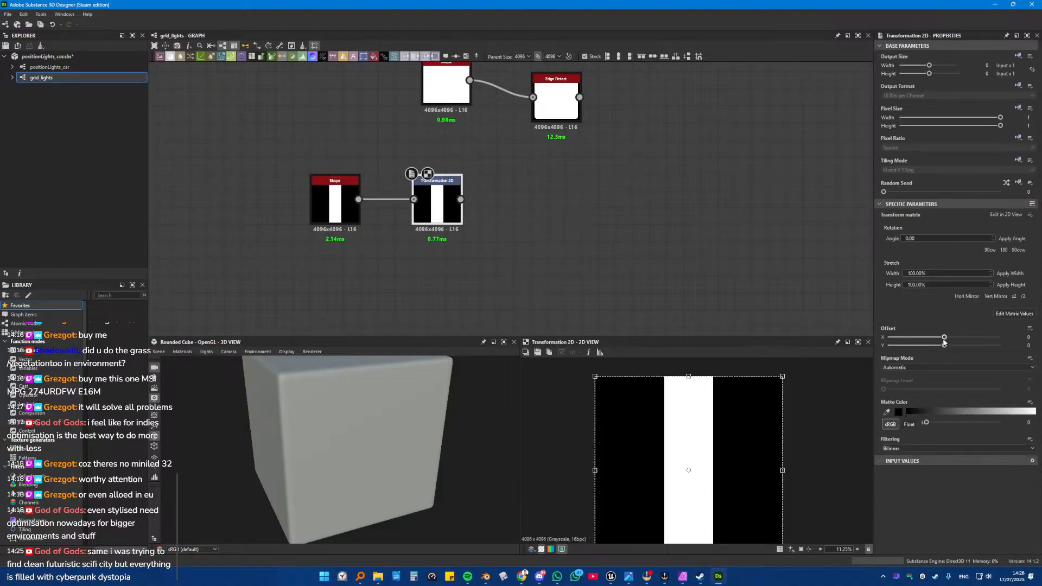
Step: Set the Transformation 2D offset X to 0.5 and move the node closer to the bar Shape
{"action": "left_click_drag", "start_coordinate": [945, 339], "coordinate": [1001, 340]}
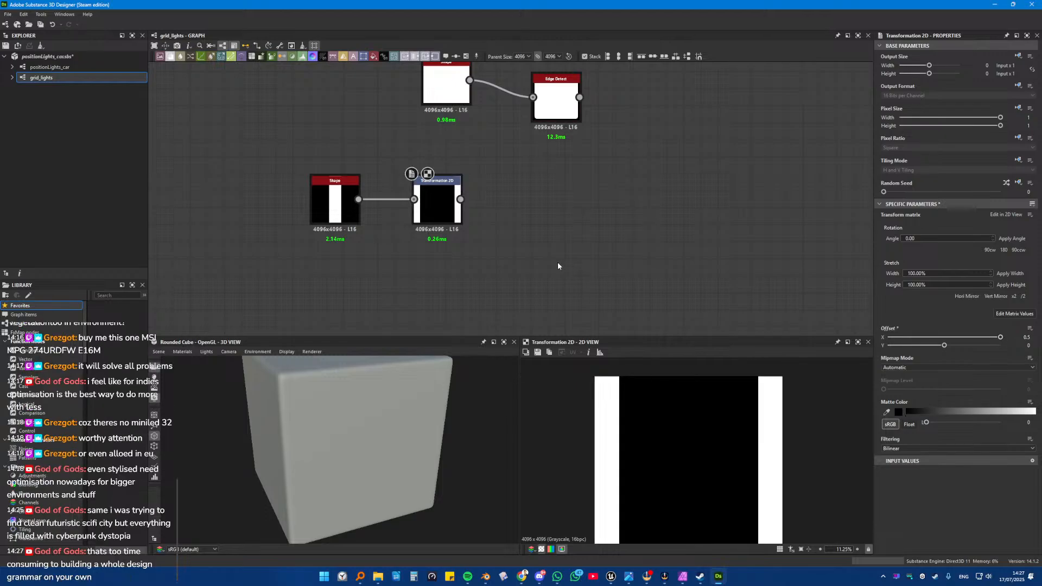
{"action": "middle_click_drag", "start_coordinate": [500, 212], "coordinate": [497, 232]}
{"action": "left_click_drag", "start_coordinate": [433, 233], "coordinate": [417, 234]}
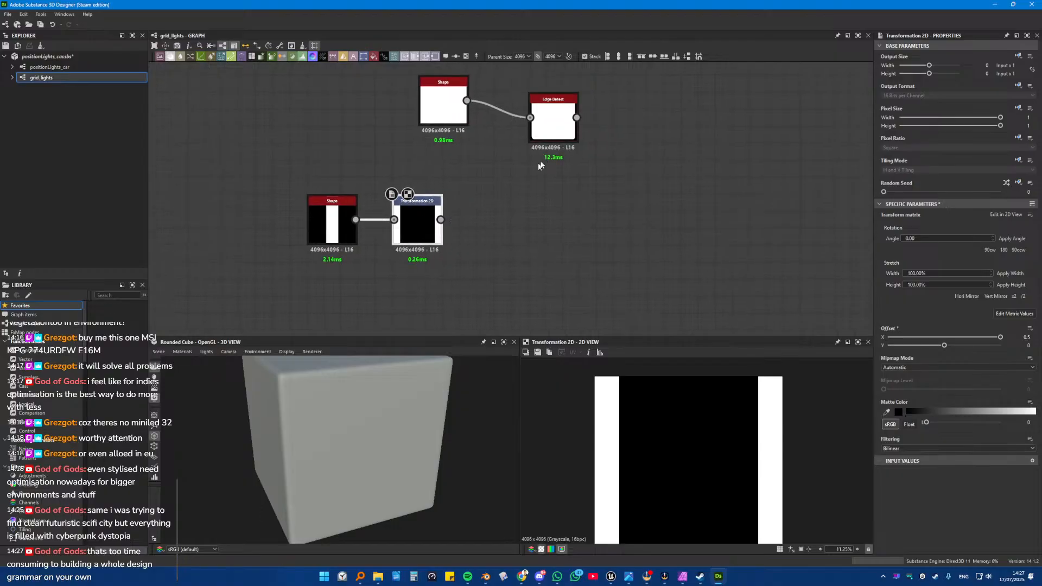
Step: Add a Transformation 2D node after the Edge Detect node and place it close beside it
{"action": "left_click_drag", "start_coordinate": [578, 118], "coordinate": [680, 129]}
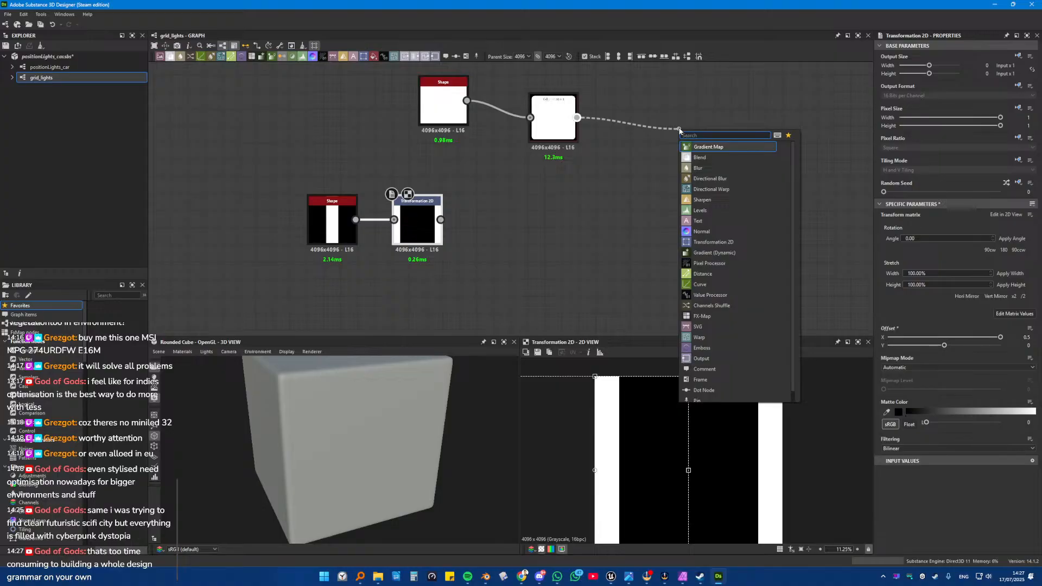
{"action": "type", "text": "tra"}
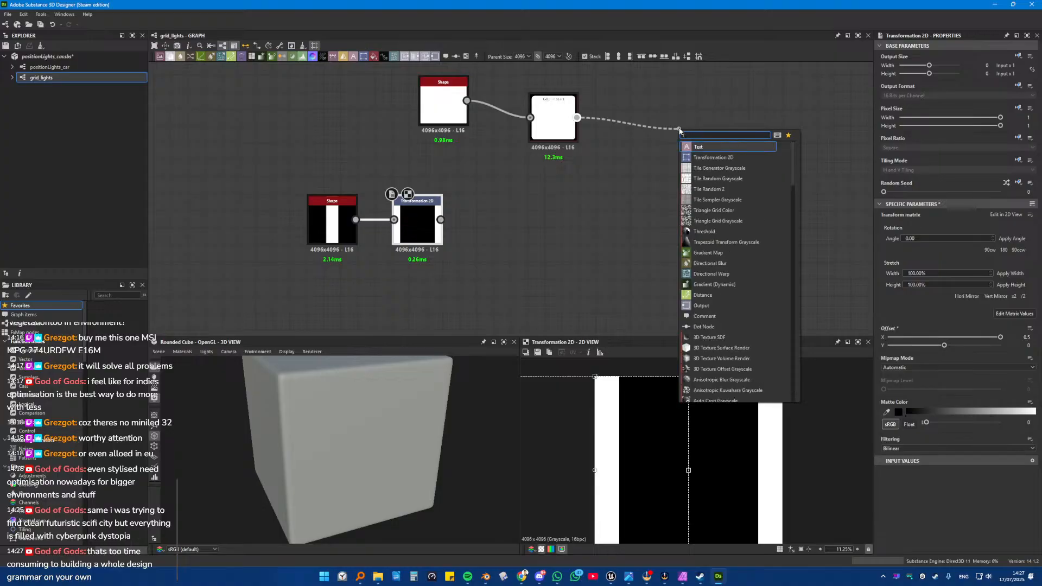
{"action": "key", "text": "Down"}
{"action": "key", "text": "Return"}
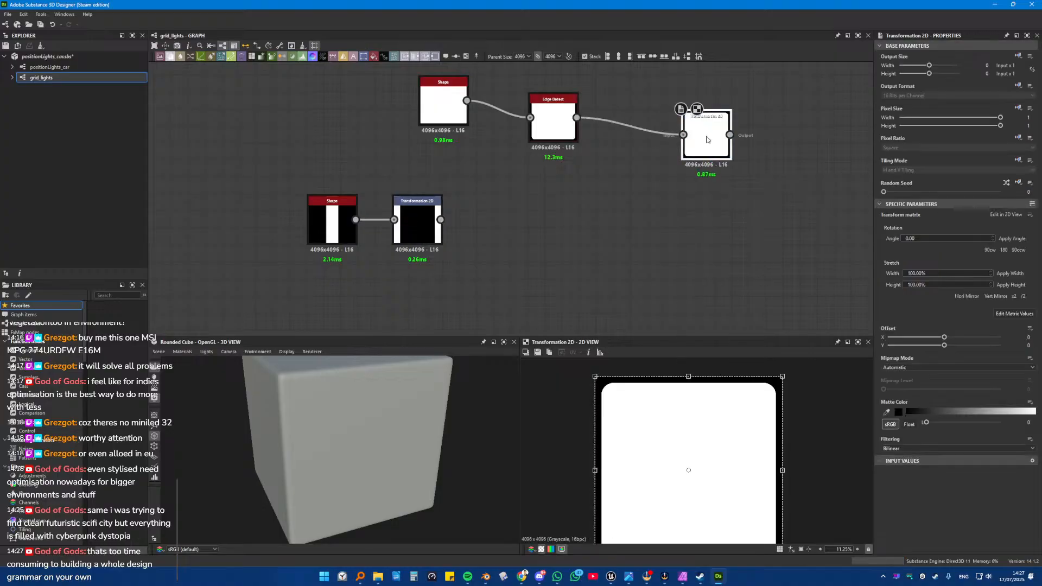
{"action": "left_click_drag", "start_coordinate": [707, 139], "coordinate": [656, 138]}
{"action": "scroll", "coordinate": [707, 387], "scroll_direction": "down", "scroll_amount": 4}
{"action": "scroll", "coordinate": [712, 420], "scroll_direction": "up", "scroll_amount": 2}
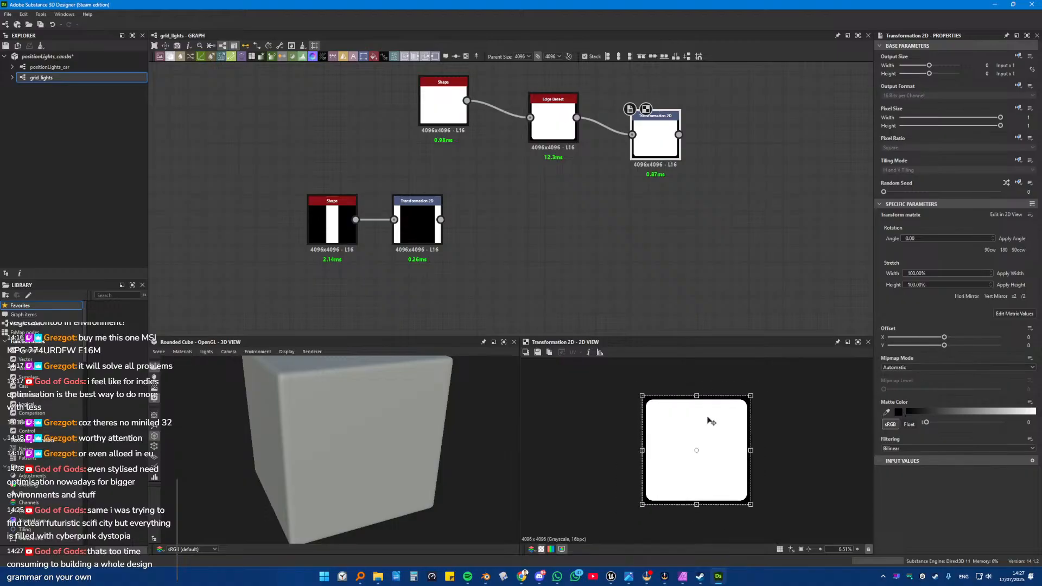
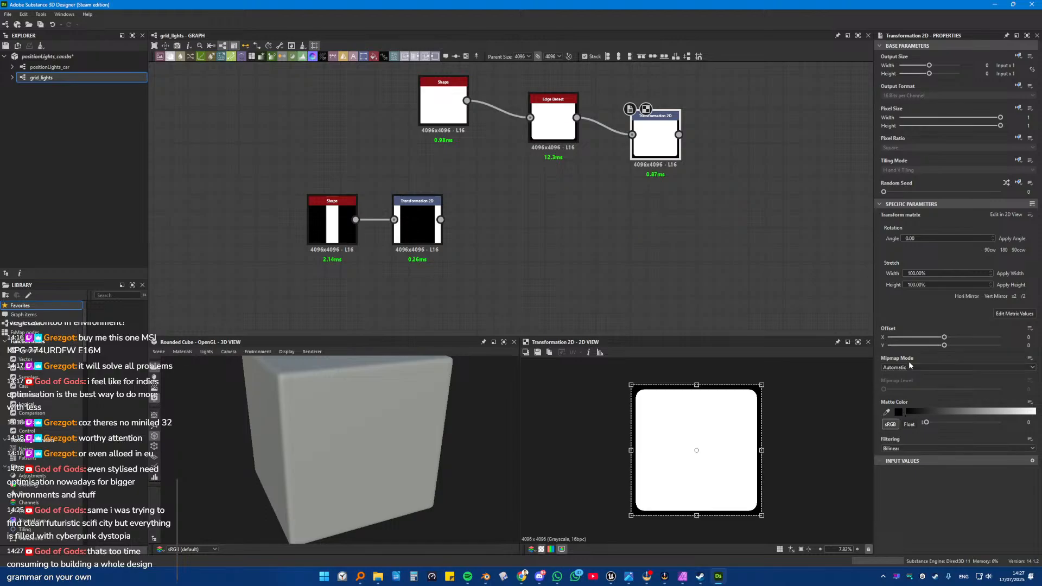
Step: Rotate the rounded square by 45 degrees in the new Transformation 2D node
{"action": "left_click", "coordinate": [906, 239]}
{"action": "type", "text": "45"}
{"action": "key", "text": "Return"}
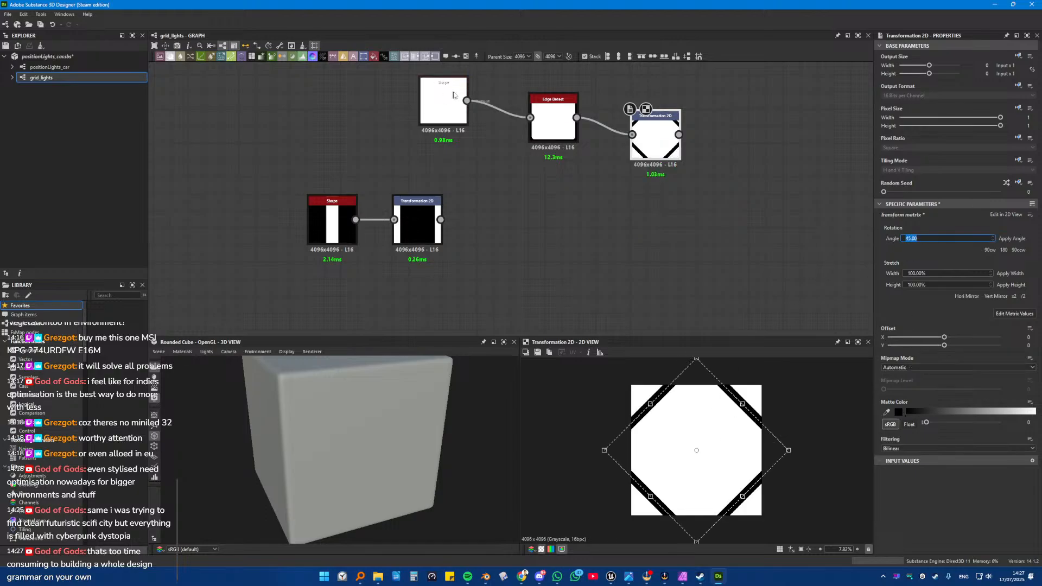
Step: Set the tiling mode of the original square Shape node to No Tiling
{"action": "left_click", "coordinate": [443, 101]}
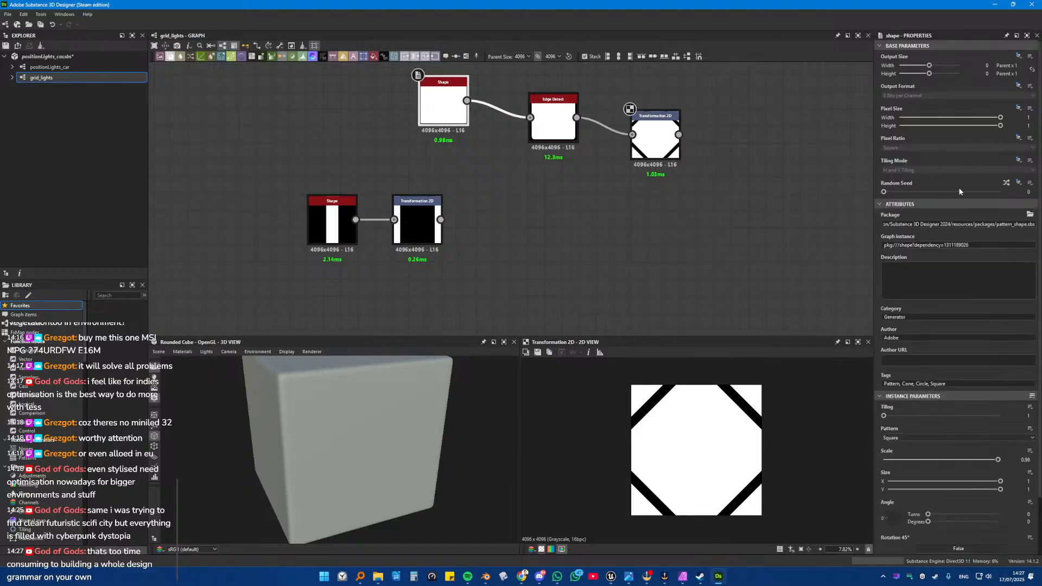
{"action": "left_click", "coordinate": [1000, 182]}
{"action": "left_click", "coordinate": [956, 170]}
{"action": "left_click", "coordinate": [912, 177]}
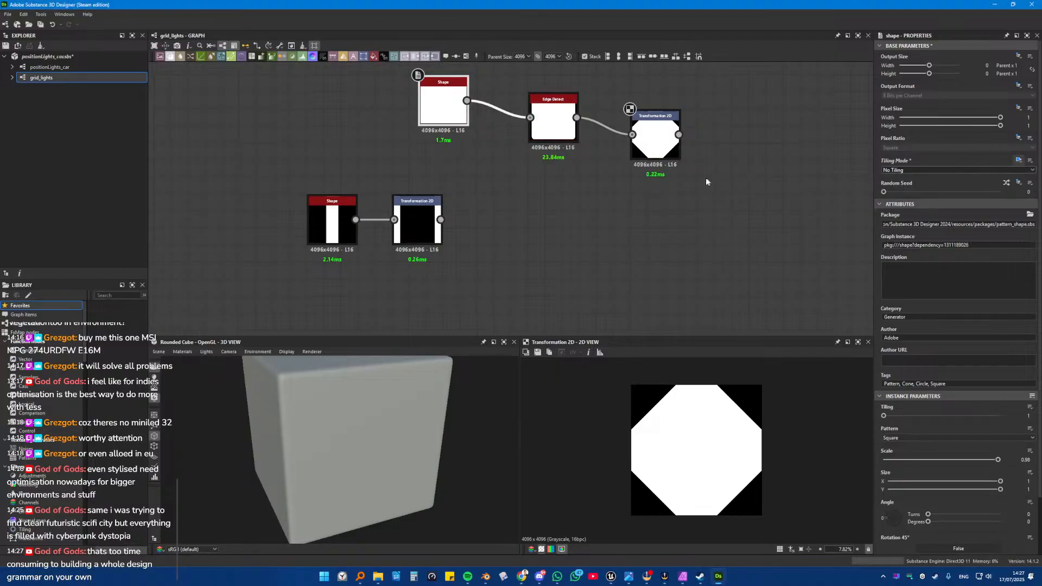
Step: Scale down the rotated square in its Transformation 2D node so the whole diamond fits inside the tile
{"action": "left_click", "coordinate": [656, 136]}
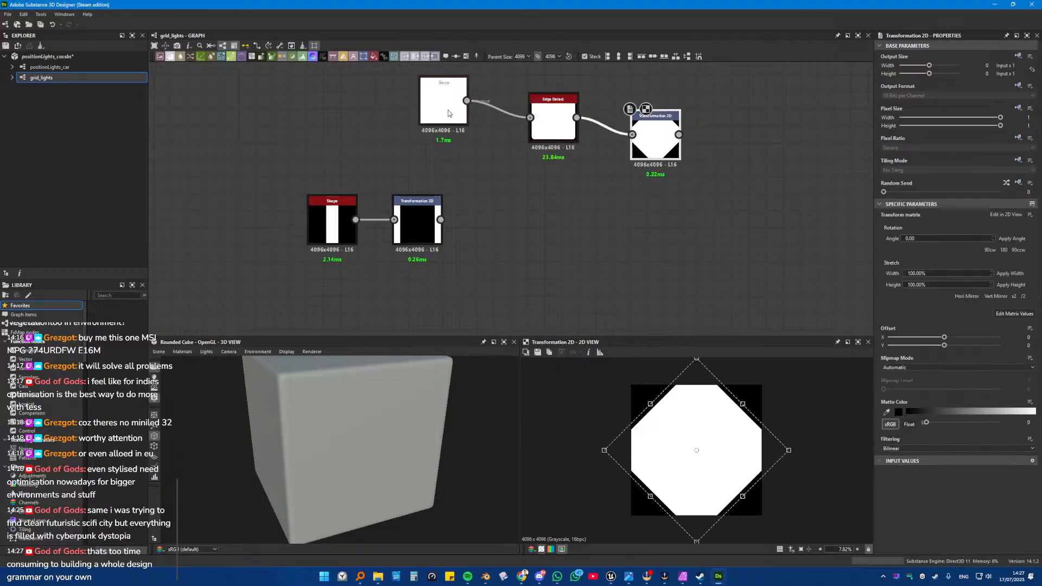
{"action": "left_click_drag", "start_coordinate": [788, 450], "coordinate": [747, 445]}
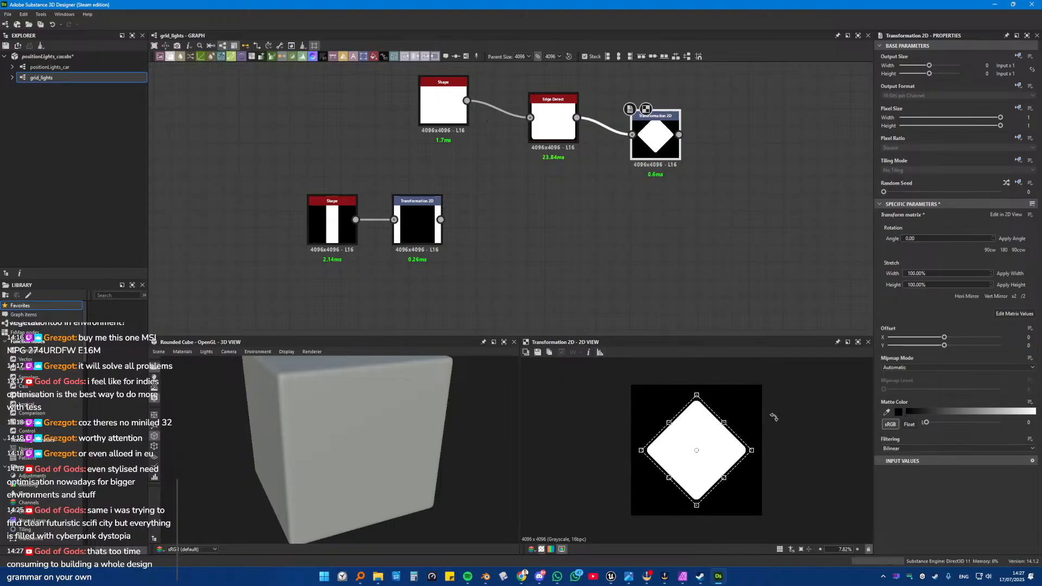
{"action": "right_click", "coordinate": [772, 417]}
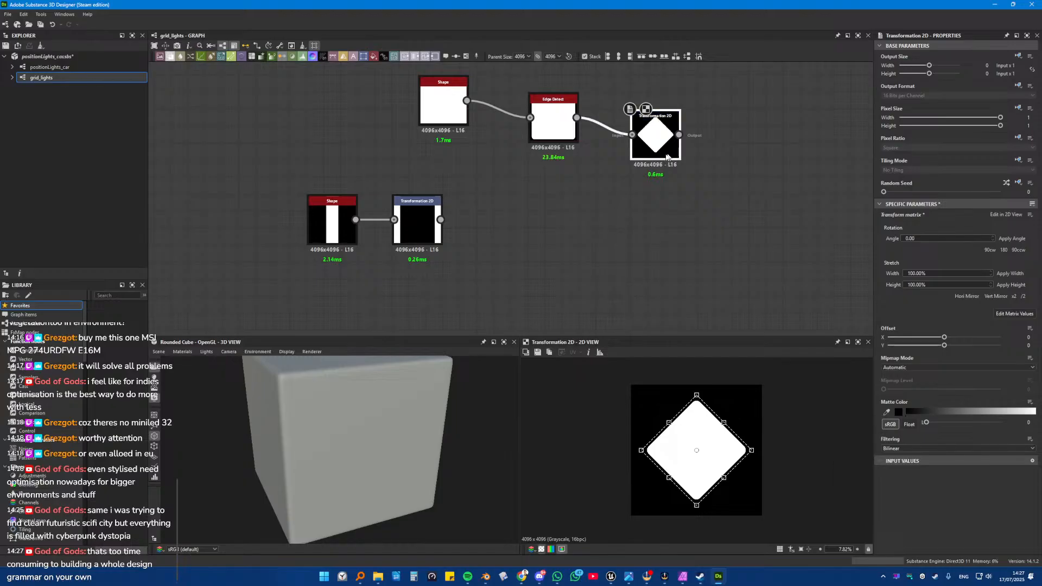
Step: Combine the side bars as background and the diamond as foreground in a new Blend node set to Add (Linear Dodge)
{"action": "left_click_drag", "start_coordinate": [441, 220], "coordinate": [782, 299]}
{"action": "left_click", "coordinate": [804, 326]}
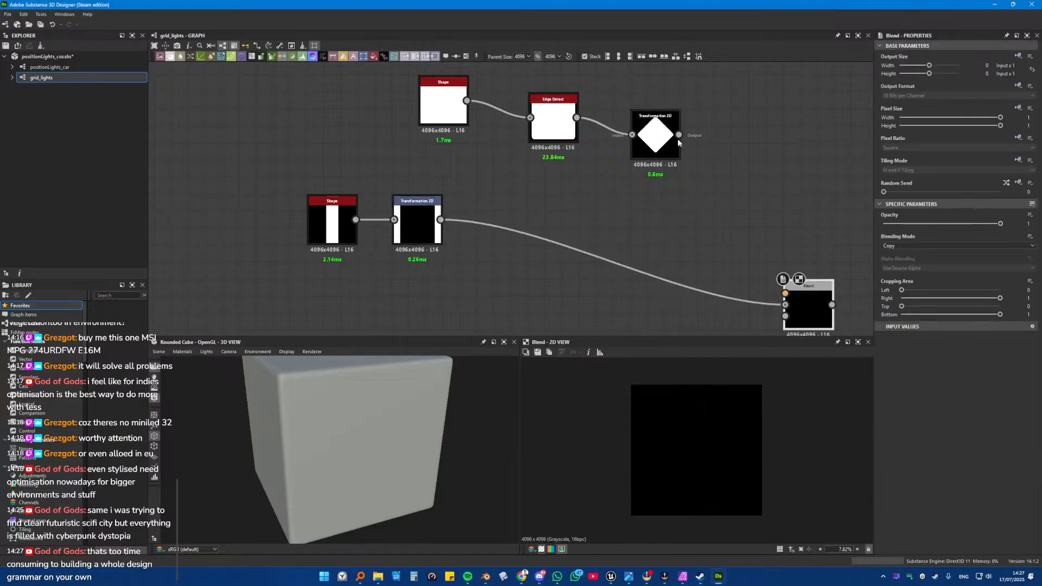
{"action": "mouse_move", "coordinate": [679, 135]}
{"action": "left_mouse_down"}
{"action": "mouse_move", "coordinate": [790, 302]}
{"action": "mouse_move", "coordinate": [808, 299]}
{"action": "mouse_move", "coordinate": [748, 245]}
{"action": "left_mouse_up"}
{"action": "left_click", "coordinate": [959, 245]}
{"action": "left_click", "coordinate": [923, 263]}
Step: Enlarge the diamond slightly so its transform corners reach the tile edges, and reposition the Blend node
{"action": "left_click", "coordinate": [656, 149]}
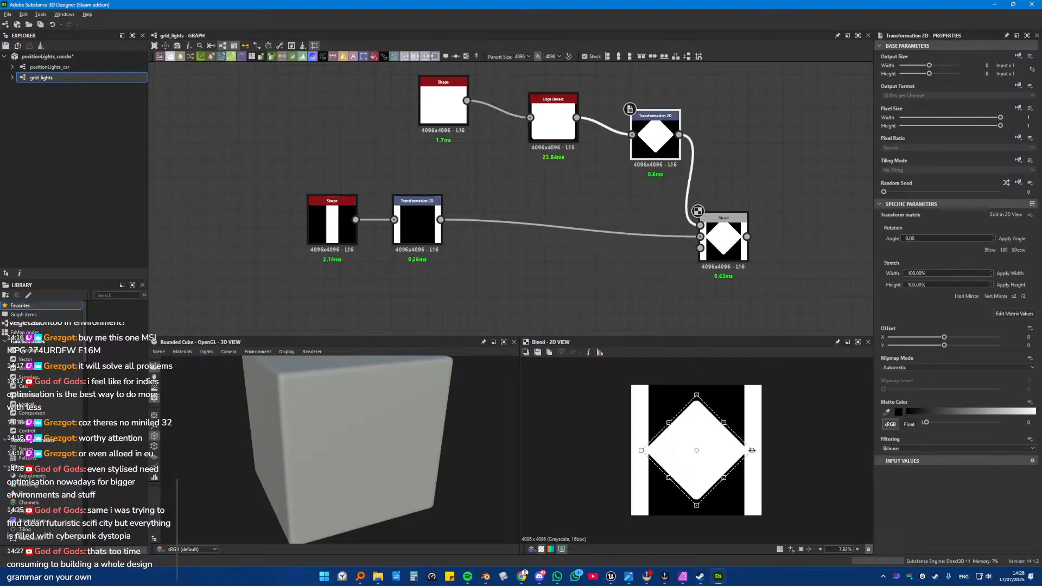
{"action": "left_click_drag", "start_coordinate": [752, 451], "coordinate": [761, 451]}
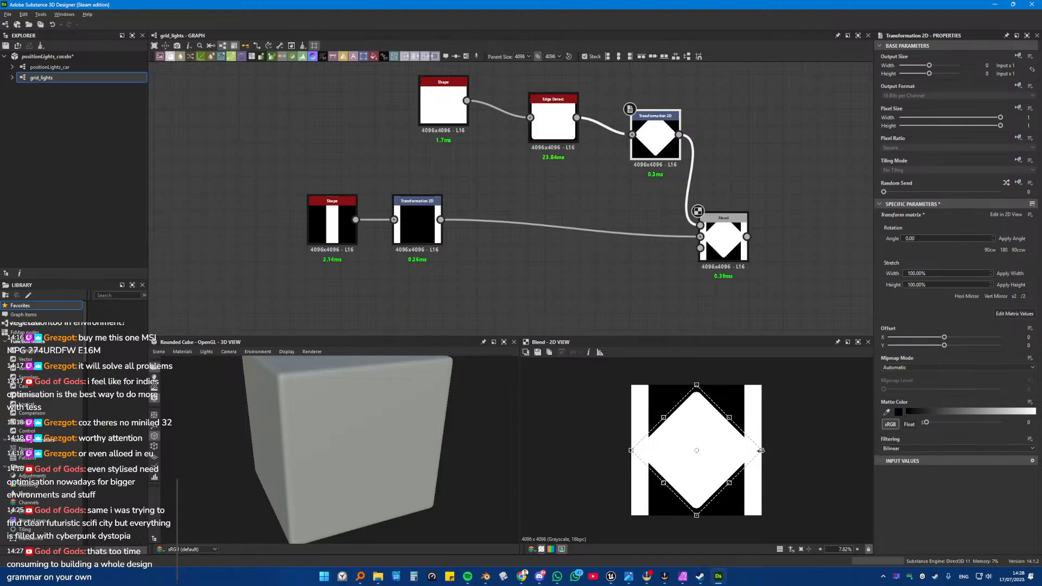
{"action": "left_click", "coordinate": [786, 262]}
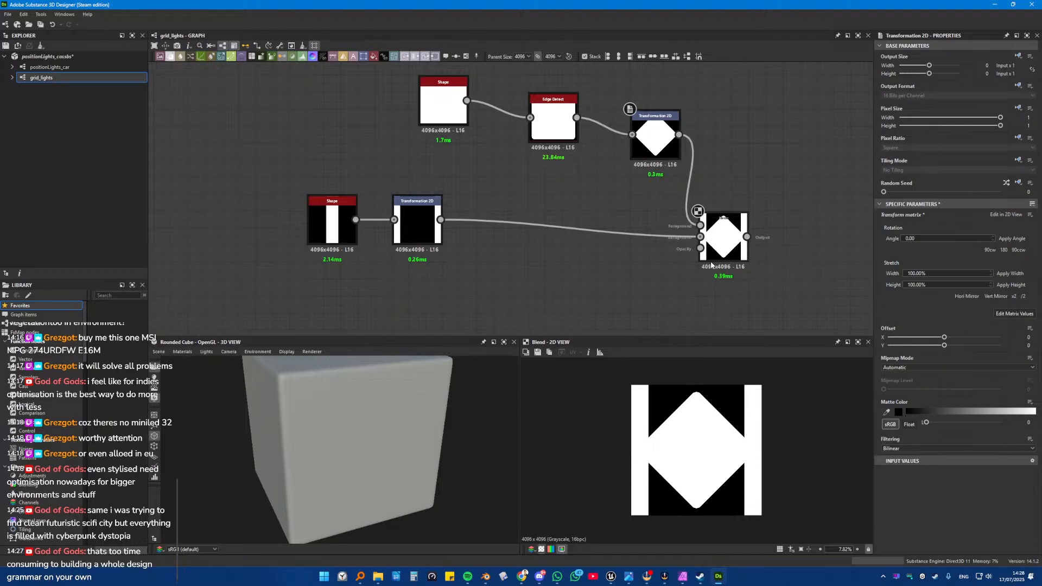
{"action": "left_click_drag", "start_coordinate": [734, 248], "coordinate": [749, 233]}
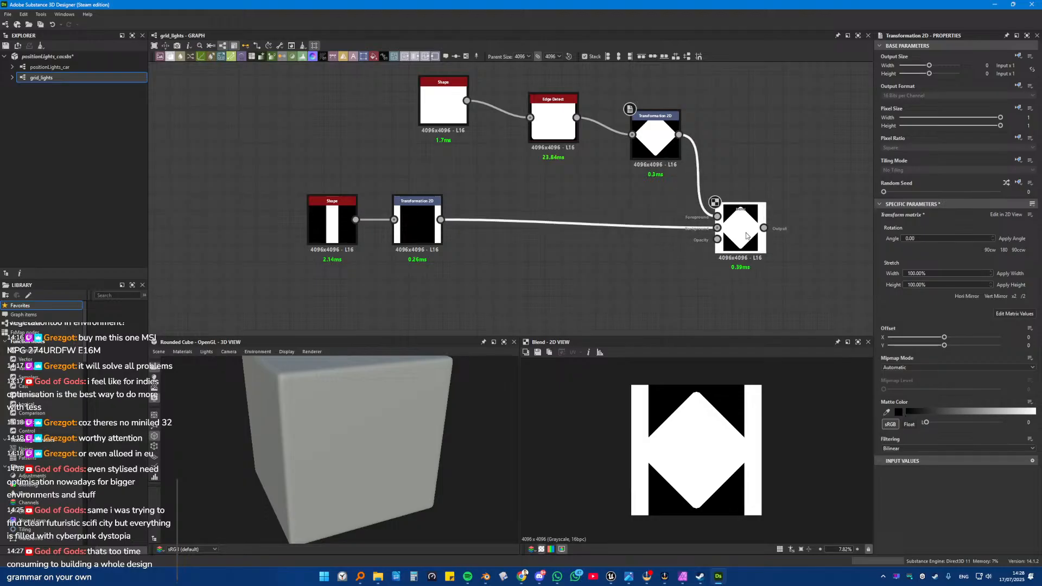
Step: Add a Bevel node fed by the diamond's Transformation 2D and set its distance to -0.16
{"action": "middle_click_drag", "start_coordinate": [683, 253], "coordinate": [608, 253]}
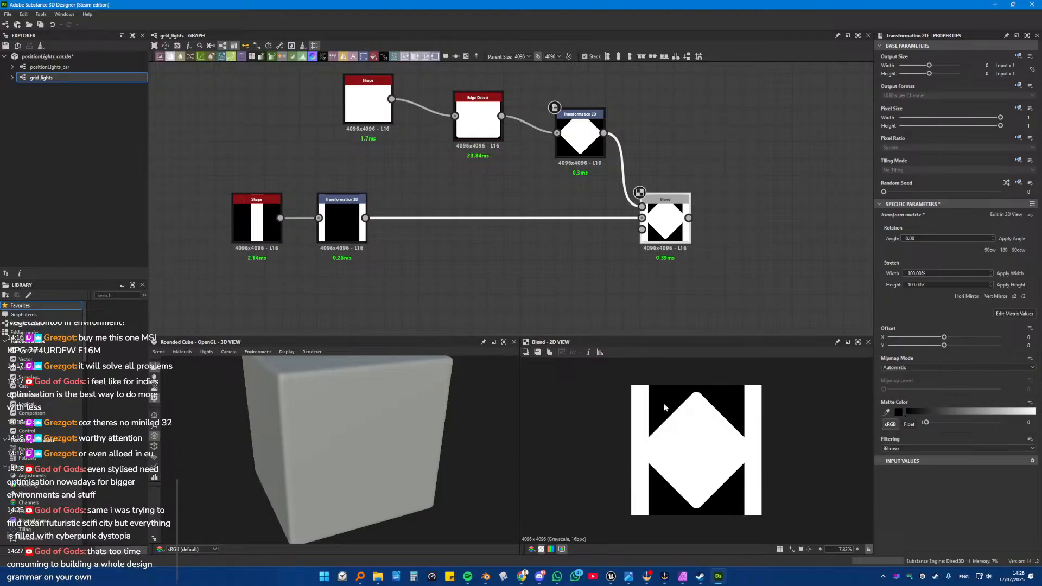
{"action": "scroll", "coordinate": [549, 279], "scroll_direction": "up", "scroll_amount": 2}
{"action": "middle_click_drag", "start_coordinate": [715, 196], "coordinate": [574, 196]}
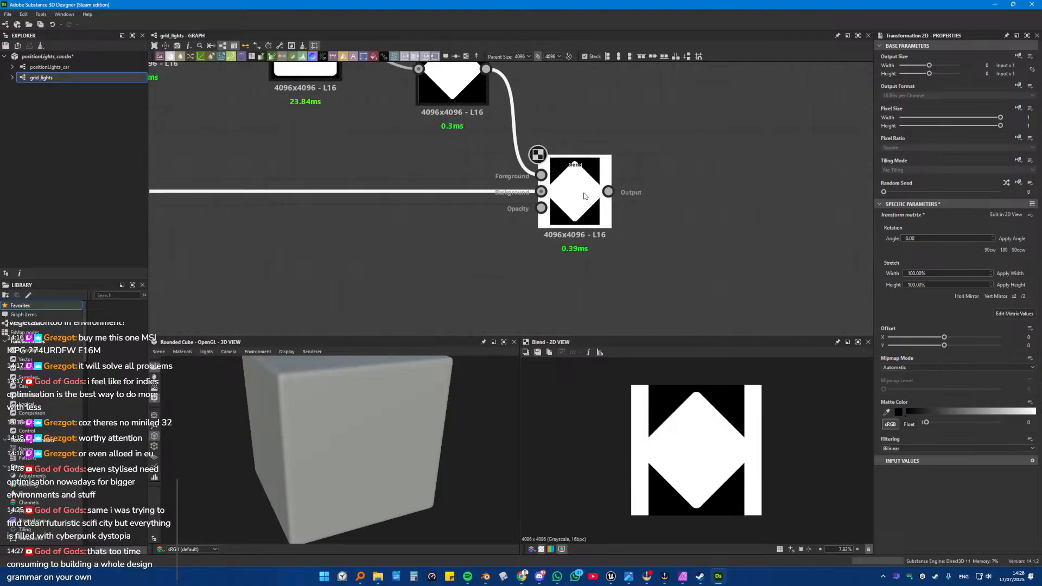
{"action": "left_click", "coordinate": [585, 196]}
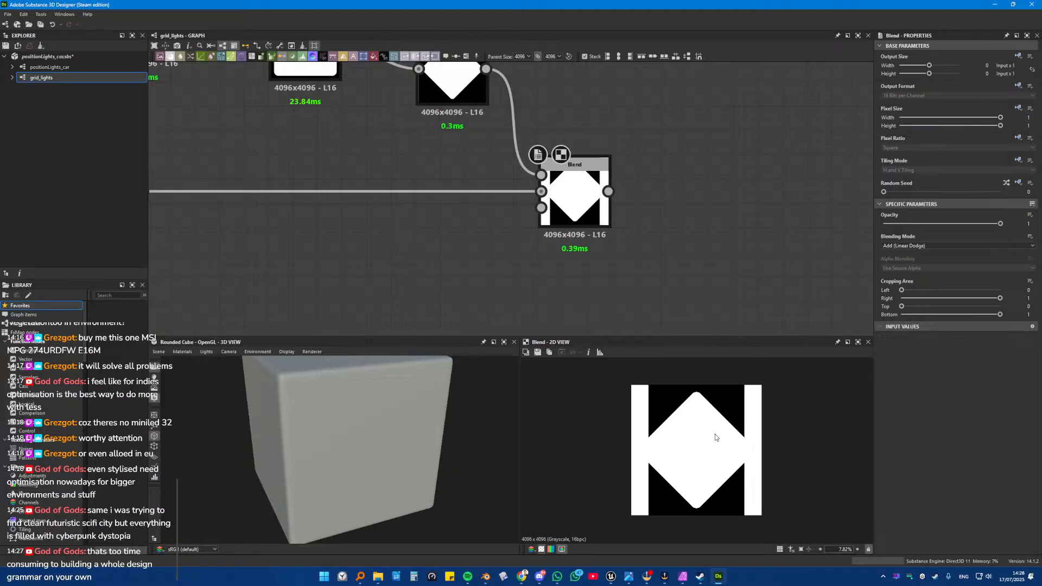
{"action": "scroll", "coordinate": [493, 217], "scroll_direction": "down", "scroll_amount": 2}
{"action": "middle_click_drag", "start_coordinate": [494, 217], "coordinate": [530, 255]}
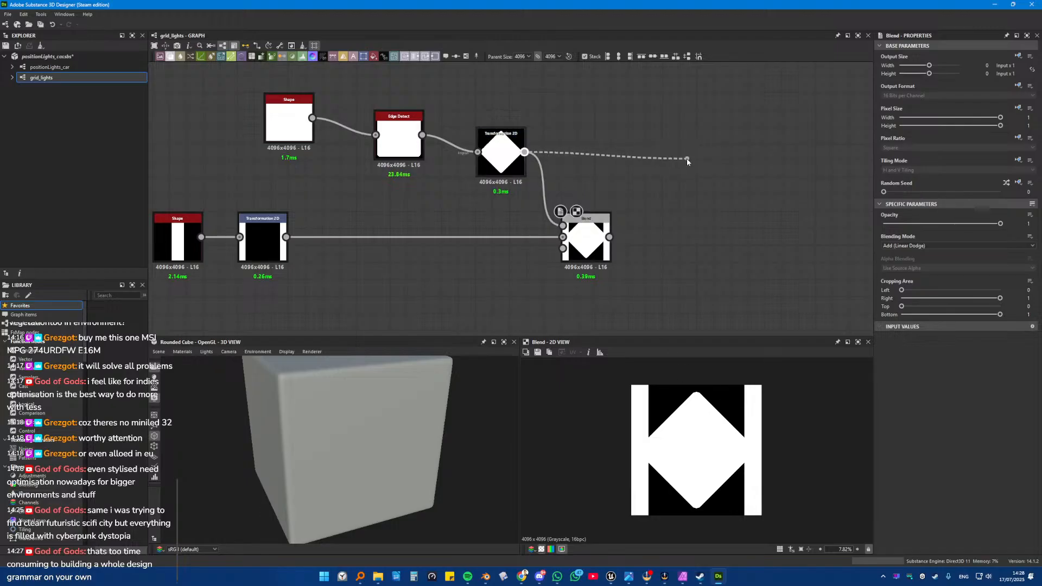
{"action": "left_click_drag", "start_coordinate": [687, 159], "coordinate": [687, 159]}
{"action": "type", "text": "bevel"}
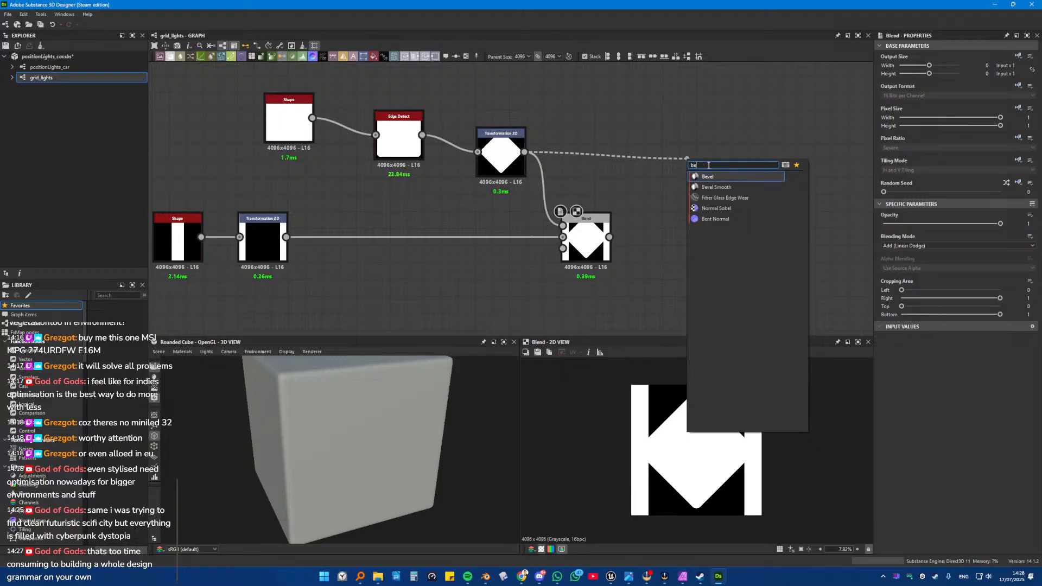
{"action": "key", "text": "Return"}
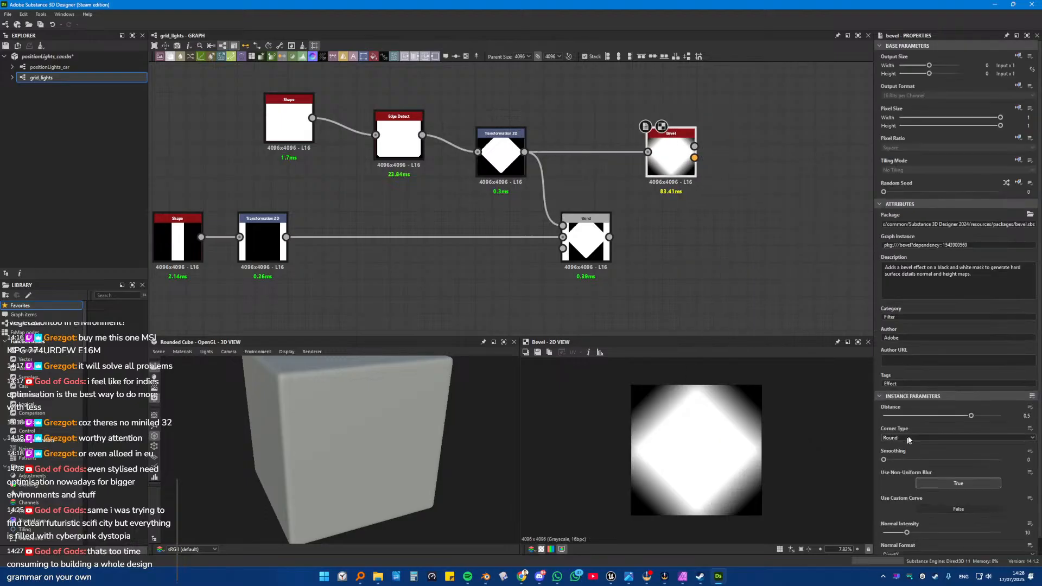
{"action": "left_click_drag", "start_coordinate": [972, 416], "coordinate": [932, 417]}
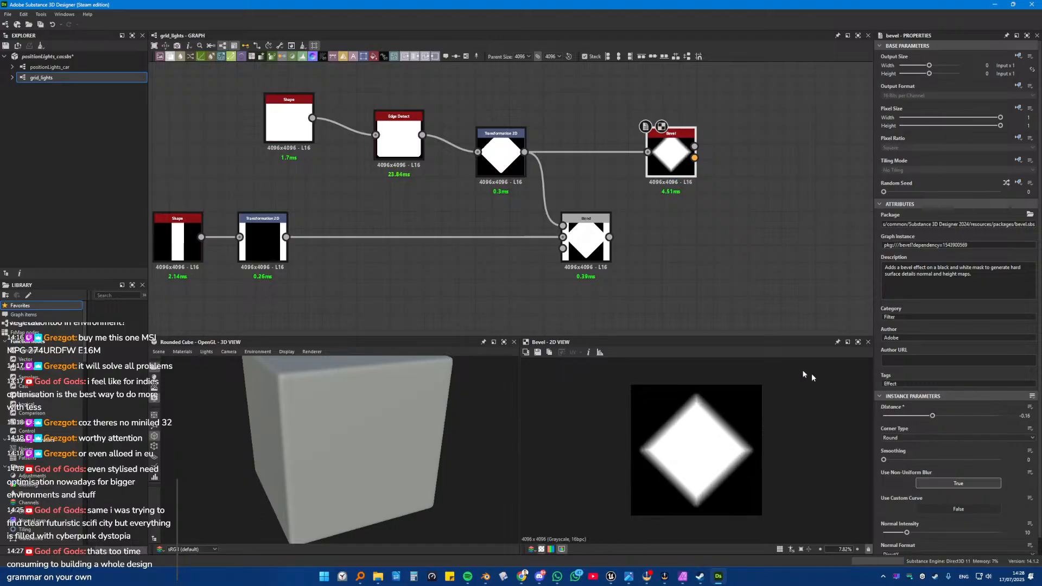
Step: Add a second Blend node after the first, set it to Subtract, and connect the Bevel's height output as its foreground
{"action": "left_click_drag", "start_coordinate": [609, 237], "coordinate": [801, 273]}
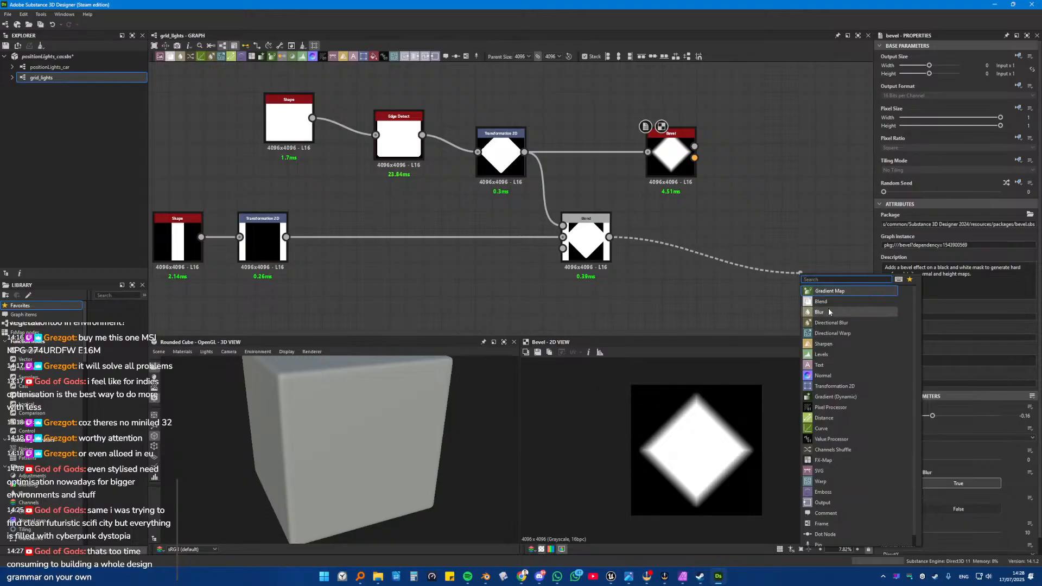
{"action": "left_click", "coordinate": [822, 302]}
{"action": "left_click", "coordinate": [909, 247]}
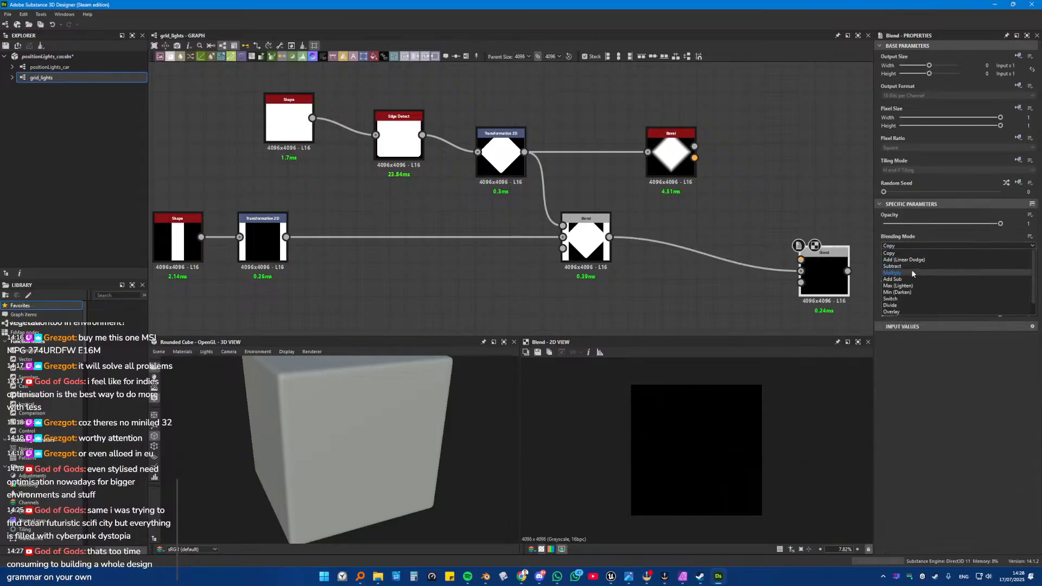
{"action": "left_click", "coordinate": [911, 266]}
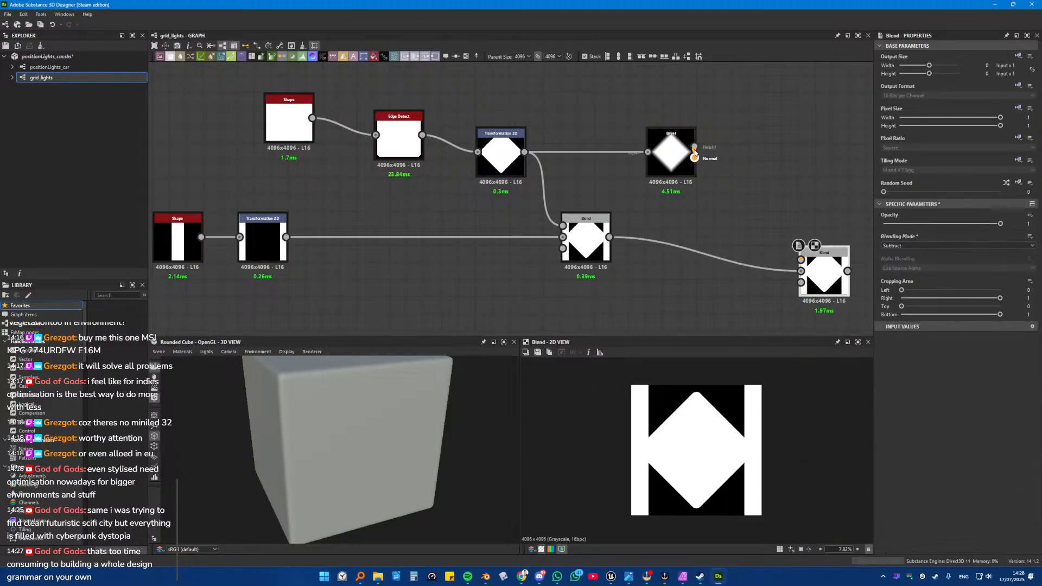
{"action": "left_click", "coordinate": [730, 150]}
{"action": "left_click_drag", "start_coordinate": [695, 147], "coordinate": [771, 240]}
{"action": "scroll", "coordinate": [715, 455], "scroll_direction": "up", "scroll_amount": 3}
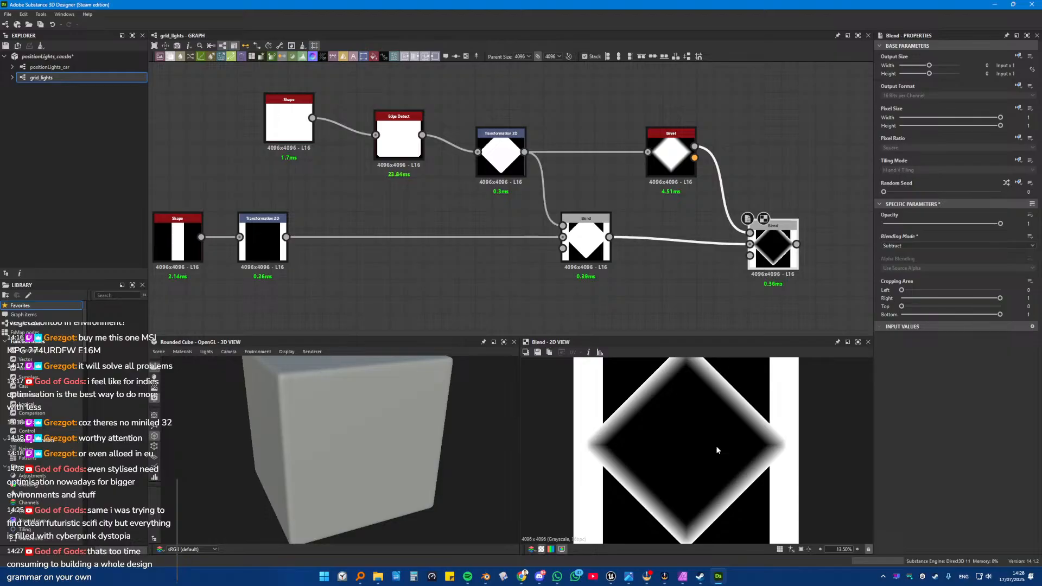
Step: Insert a Levels node between the Bevel and the subtracting Blend, and shift its midtone slightly toward the white end
{"action": "left_click_drag", "start_coordinate": [669, 168], "coordinate": [632, 172]}
{"action": "left_click", "coordinate": [686, 170]}
{"action": "right_click", "coordinate": [682, 172]}
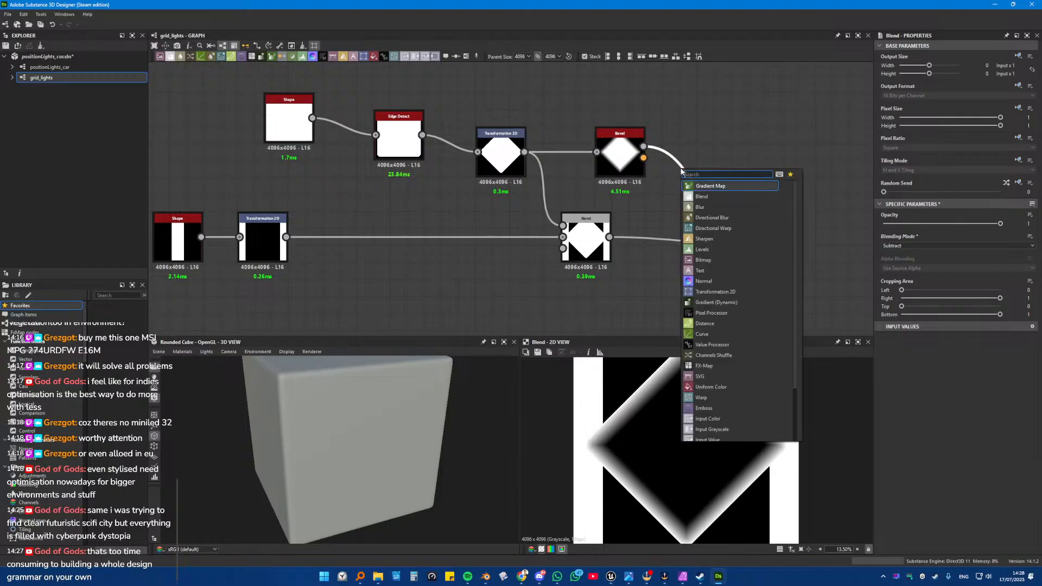
{"action": "left_click", "coordinate": [698, 206]}
{"action": "left_click_drag", "start_coordinate": [698, 207], "coordinate": [680, 155]}
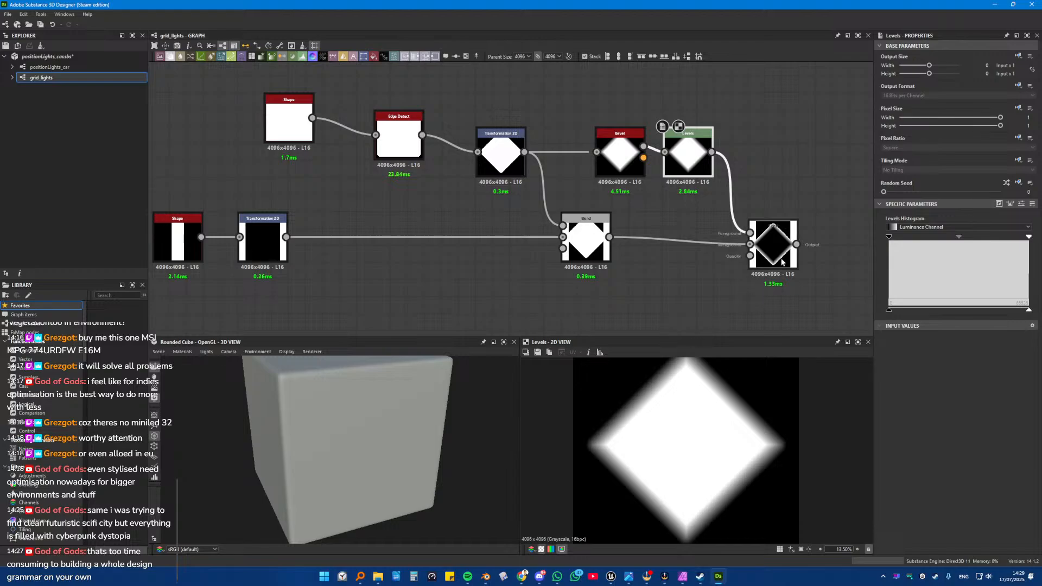
{"action": "left_click_drag", "start_coordinate": [771, 245], "coordinate": [771, 239]}
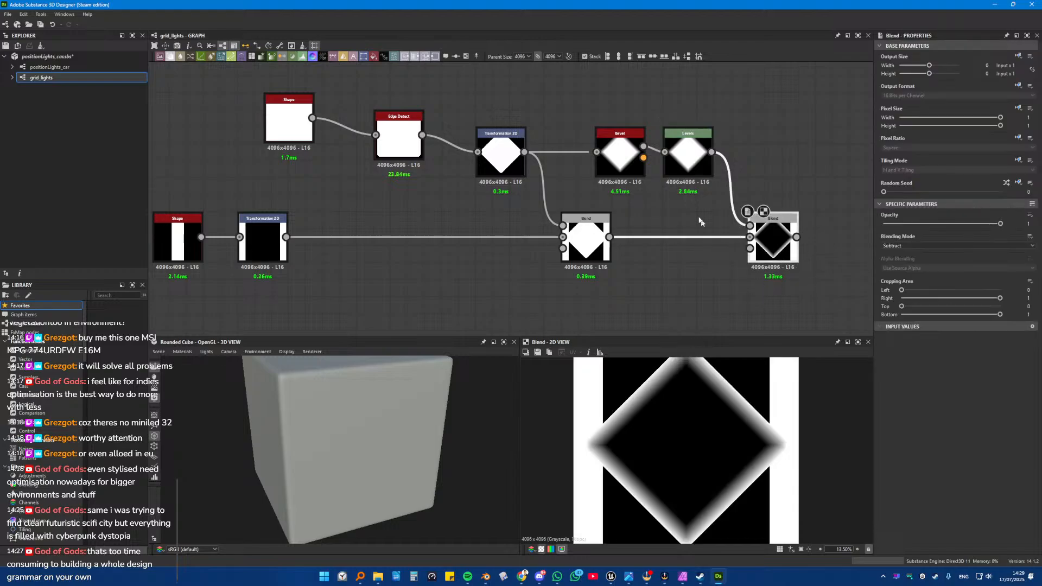
{"action": "left_click", "coordinate": [700, 169]}
{"action": "left_click_drag", "start_coordinate": [959, 237], "coordinate": [970, 241]}
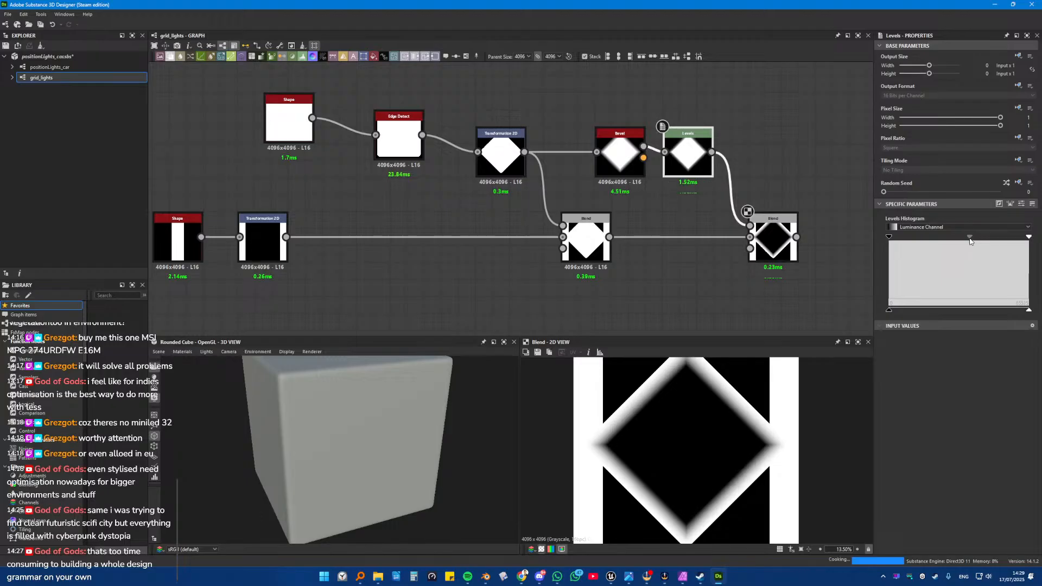
Step: Add a Tile Sampler Grayscale node connected to the output of the subtracting Blend
{"action": "scroll", "coordinate": [679, 204], "scroll_direction": "down", "scroll_amount": 2}
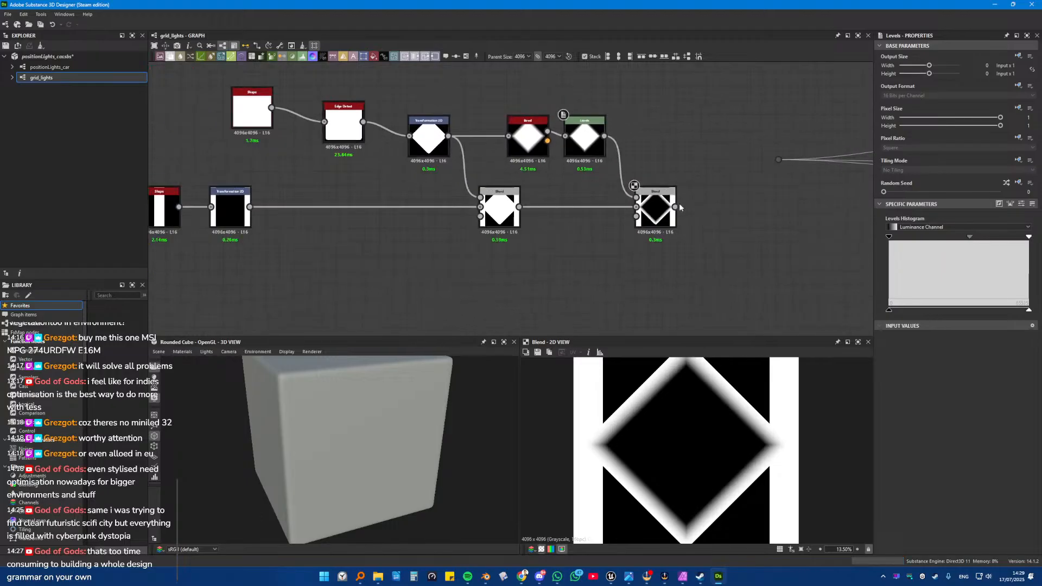
{"action": "middle_click_drag", "start_coordinate": [342, 248], "coordinate": [477, 274]}
{"action": "left_click_drag", "start_coordinate": [242, 120], "coordinate": [798, 260]}
{"action": "middle_click_drag", "start_coordinate": [798, 263], "coordinate": [702, 250]}
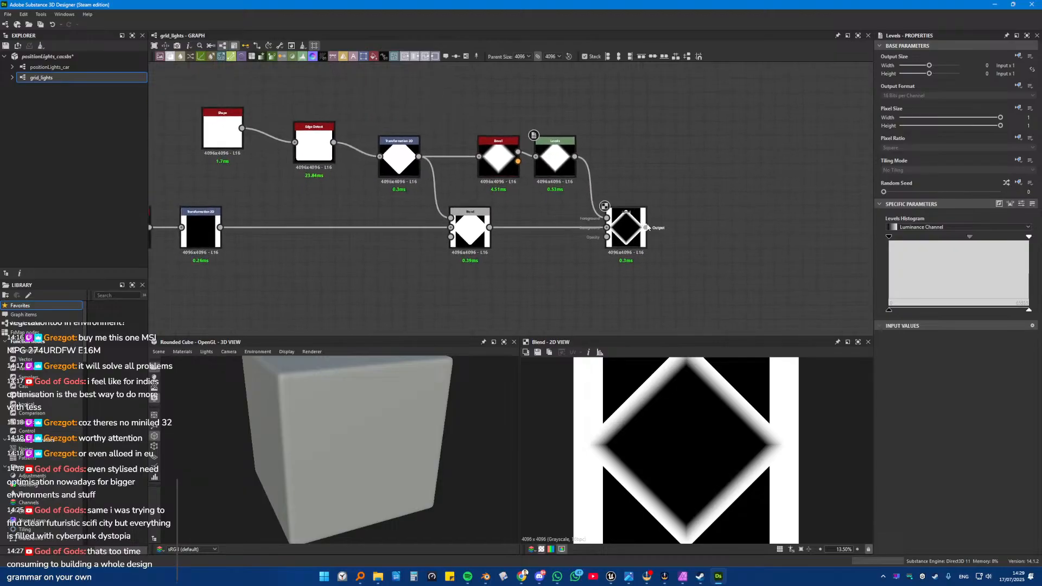
{"action": "left_click_drag", "start_coordinate": [646, 227], "coordinate": [738, 210]}
{"action": "type", "text": "tile sam"}
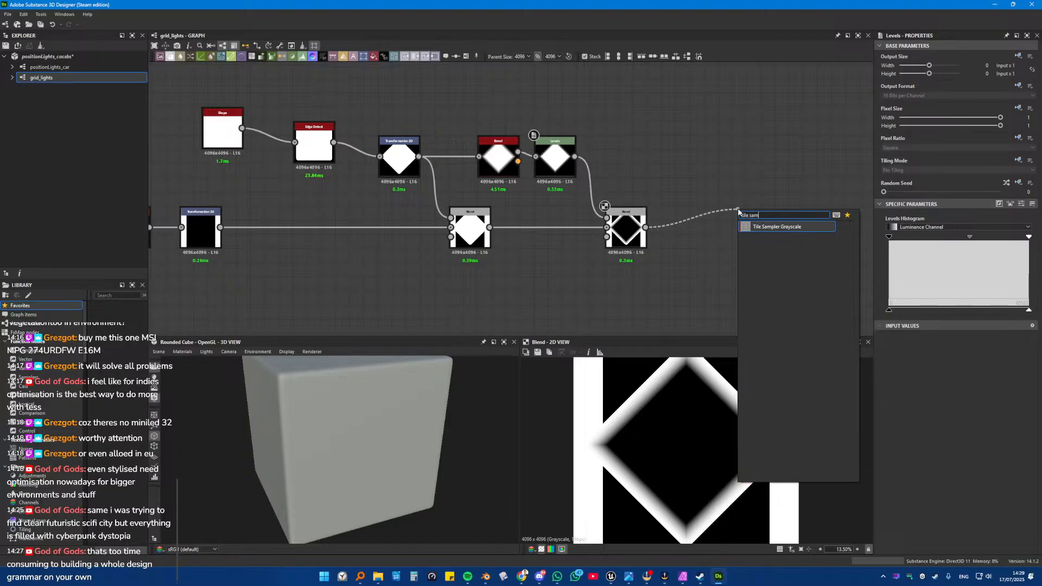
{"action": "key", "text": "Return"}
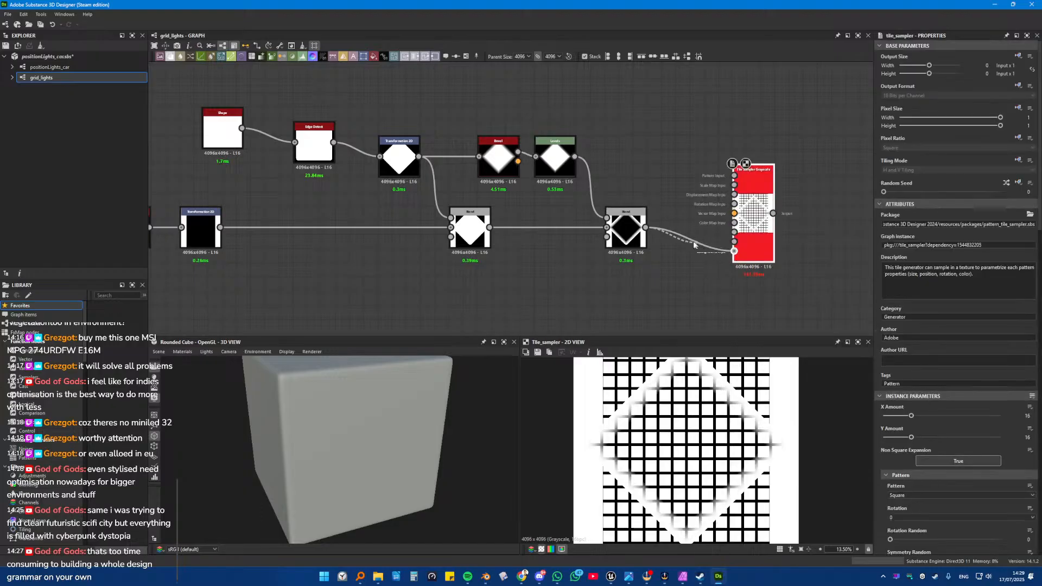
Step: Connect the subtracting Blend's output to the Tile Sampler's Pattern Input and remove its link to the Background Input
{"action": "left_click_drag", "start_coordinate": [695, 245], "coordinate": [743, 207]}
{"action": "left_click", "coordinate": [746, 181]}
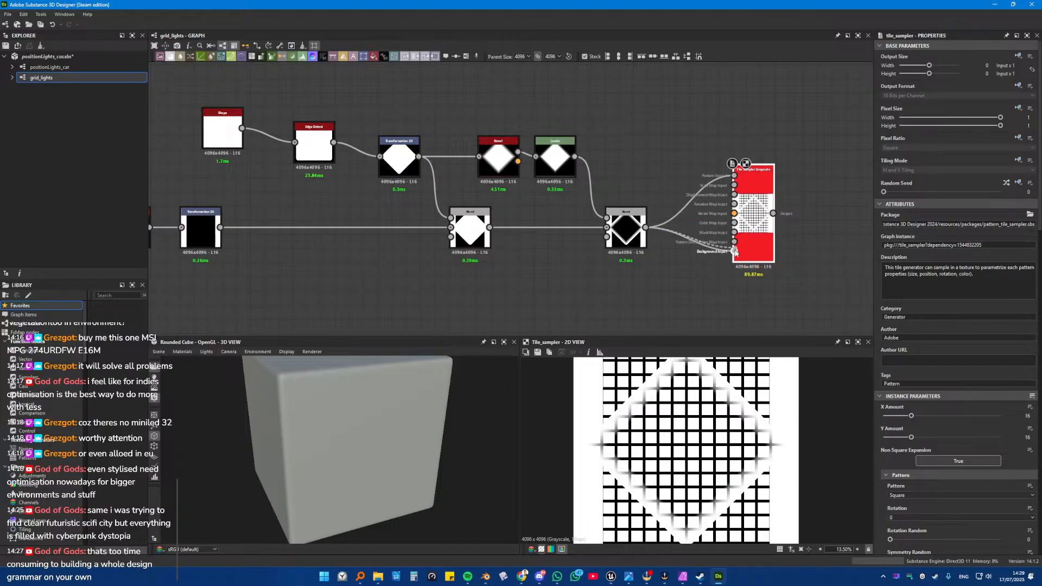
{"action": "right_click", "coordinate": [721, 250]}
{"action": "left_click", "coordinate": [717, 251]}
{"action": "double_click", "coordinate": [734, 251]}
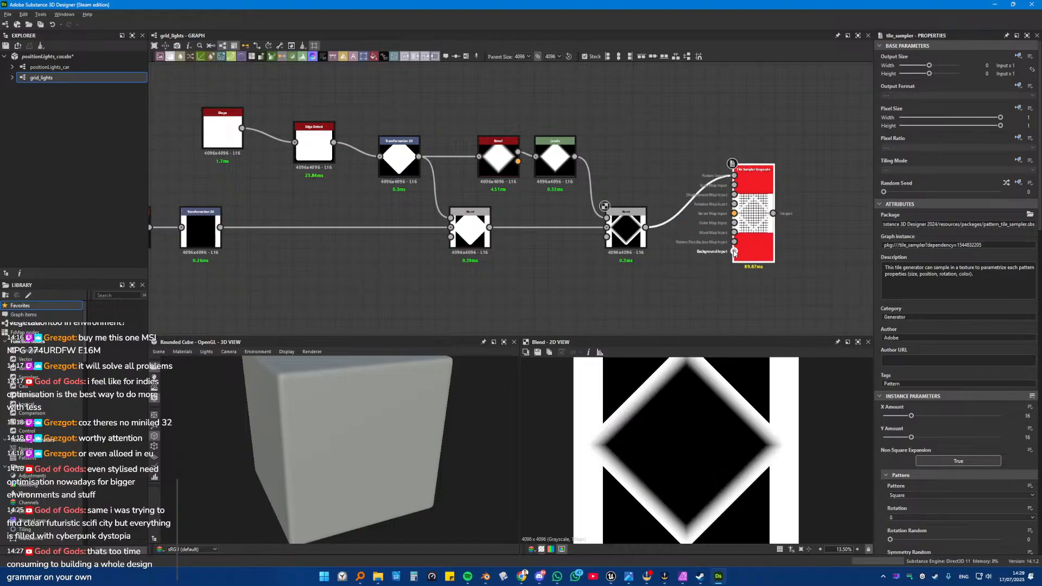
{"action": "left_click_drag", "start_coordinate": [753, 209], "coordinate": [758, 229]}
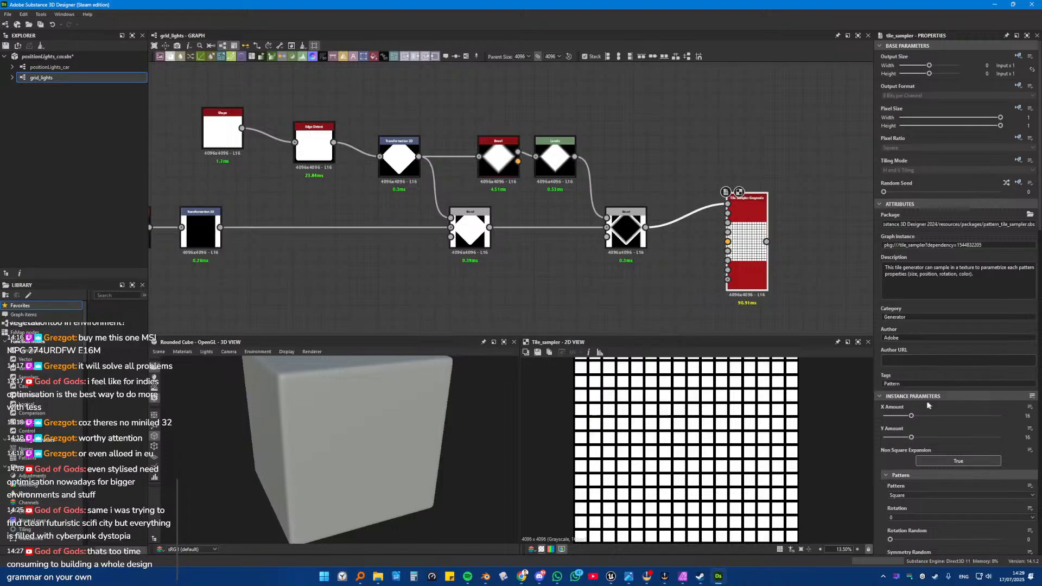
Step: Set the Tile Sampler's pattern to Pattern Input and its scale to 1
{"action": "scroll", "coordinate": [929, 426], "scroll_direction": "down", "scroll_amount": 1}
{"action": "left_click", "coordinate": [917, 446]}
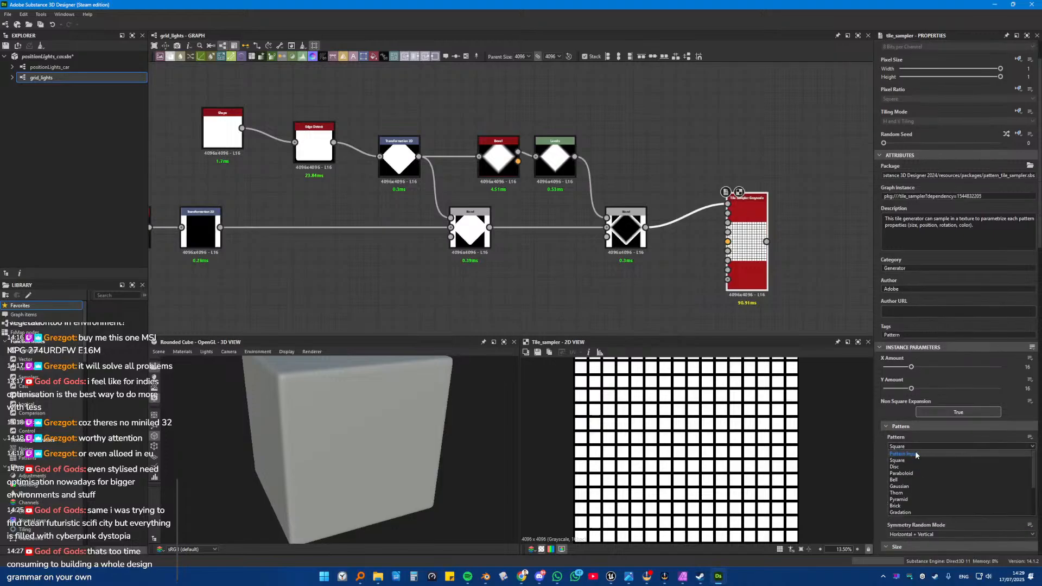
{"action": "left_click", "coordinate": [916, 455]}
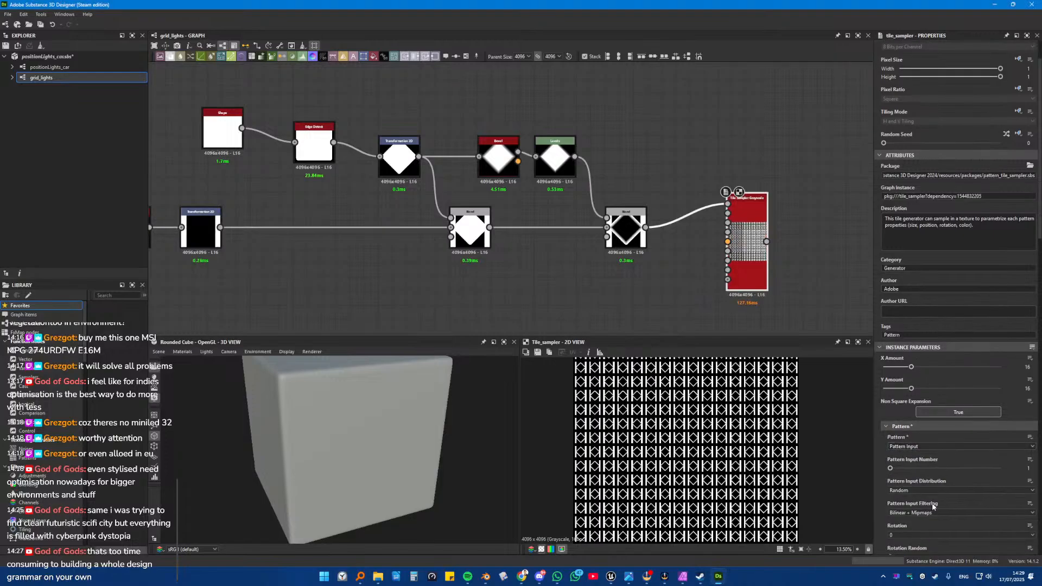
{"action": "scroll", "coordinate": [925, 492], "scroll_direction": "down", "scroll_amount": 3}
{"action": "scroll", "coordinate": [924, 493], "scroll_direction": "down", "scroll_amount": 4}
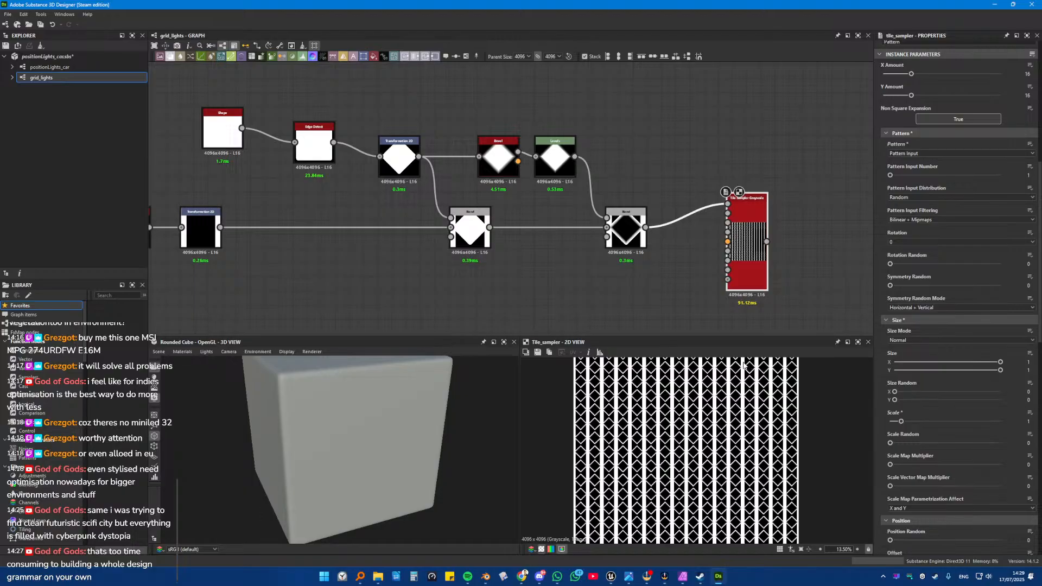
{"action": "scroll", "coordinate": [642, 437], "scroll_direction": "up", "scroll_amount": 10}
{"action": "scroll", "coordinate": [643, 437], "scroll_direction": "down", "scroll_amount": 8}
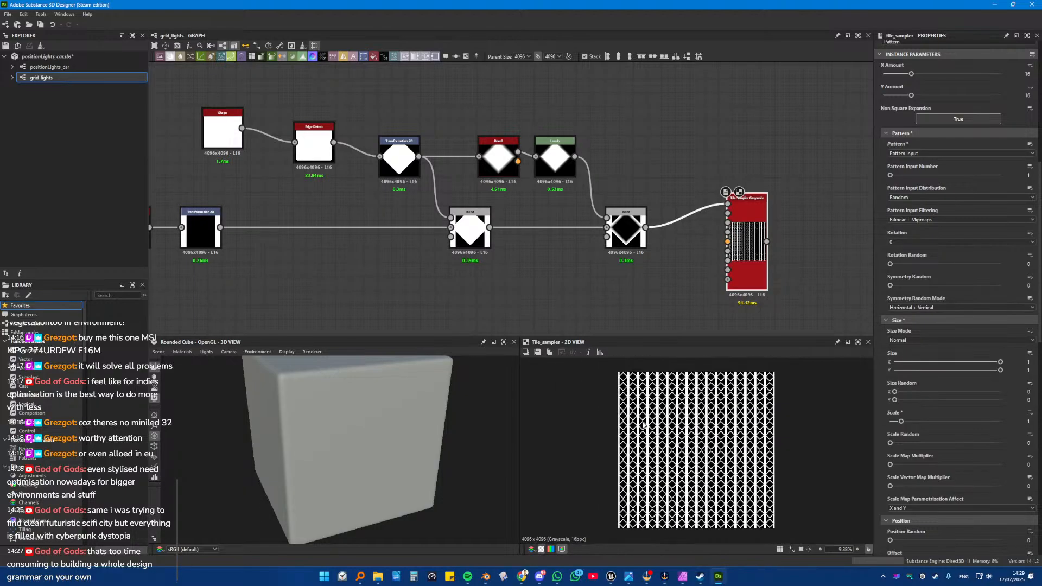
Step: Connect the Tile Sampler's output to the dot node feeding the material outputs and inspect the relief on the rounded cube
{"action": "middle_click_drag", "start_coordinate": [825, 269], "coordinate": [587, 247]}
{"action": "left_click_drag", "start_coordinate": [518, 224], "coordinate": [783, 191]}
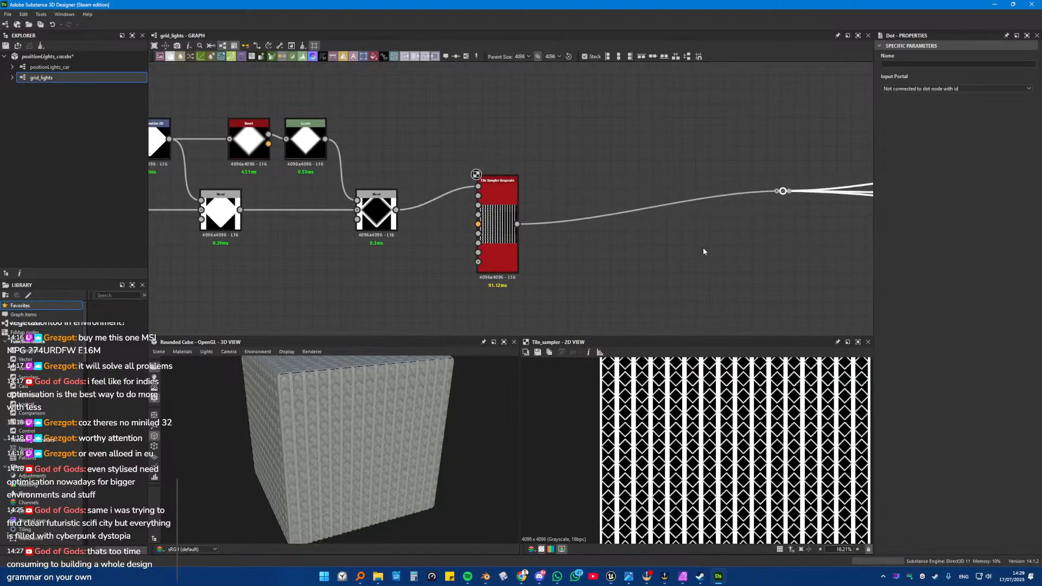
{"action": "left_click_drag", "start_coordinate": [202, 443], "coordinate": [327, 411]}
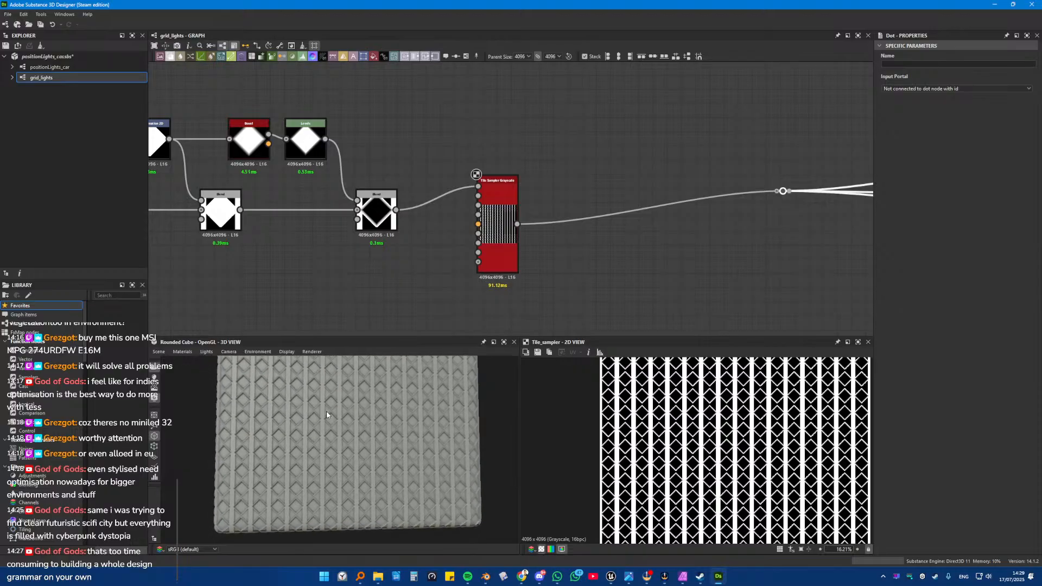
{"action": "scroll", "coordinate": [326, 414], "scroll_direction": "up", "scroll_amount": 5}
{"action": "scroll", "coordinate": [326, 416], "scroll_direction": "up", "scroll_amount": 5}
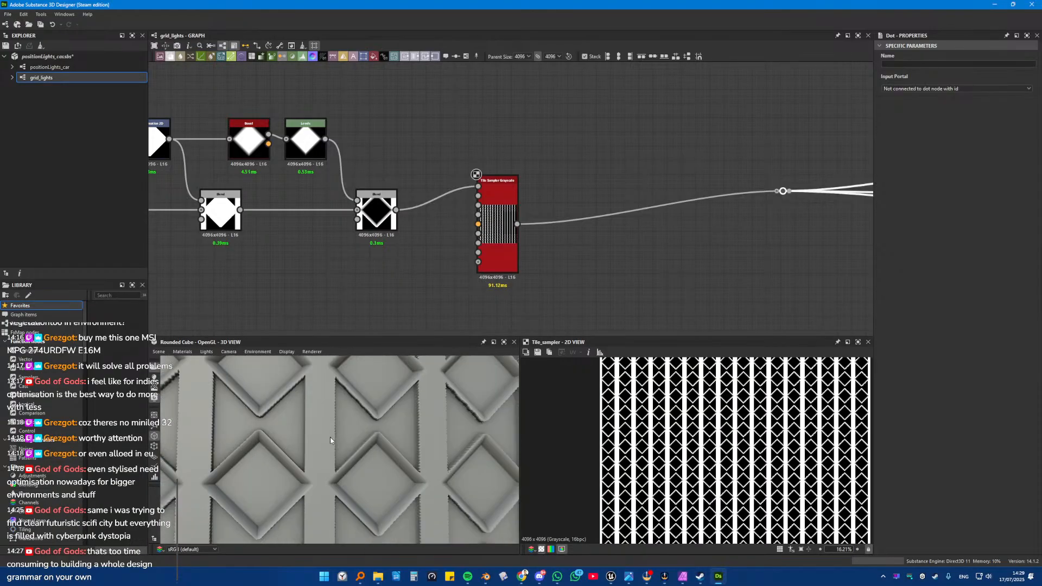
{"action": "scroll", "coordinate": [329, 434], "scroll_direction": "down", "scroll_amount": 2}
Step: Insert a Blur HQ Grayscale node between the subtracting Blend and the Tile Sampler
{"action": "middle_click_drag", "start_coordinate": [400, 249], "coordinate": [440, 249]}
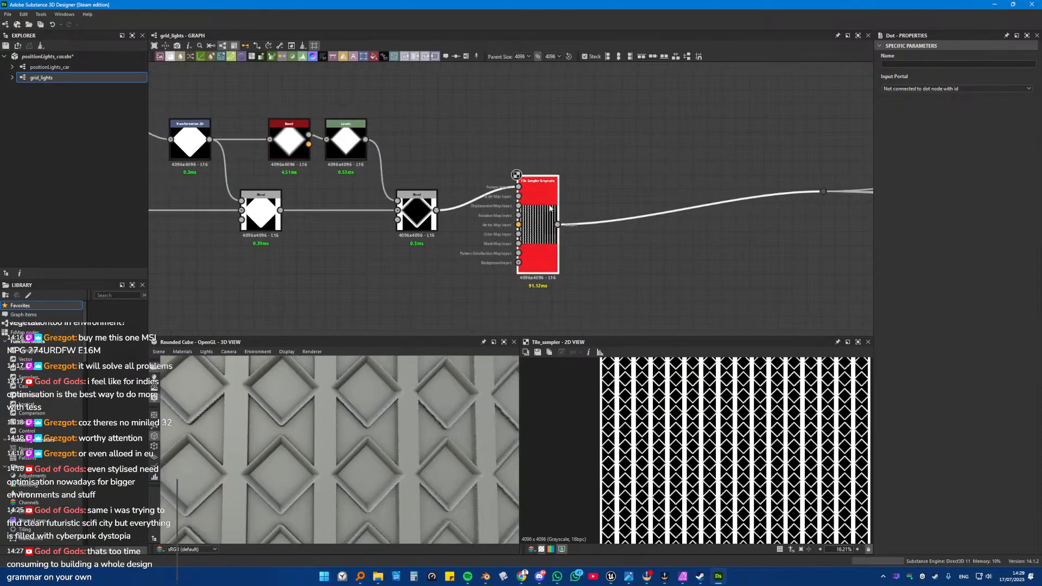
{"action": "left_click_drag", "start_coordinate": [551, 210], "coordinate": [586, 225]}
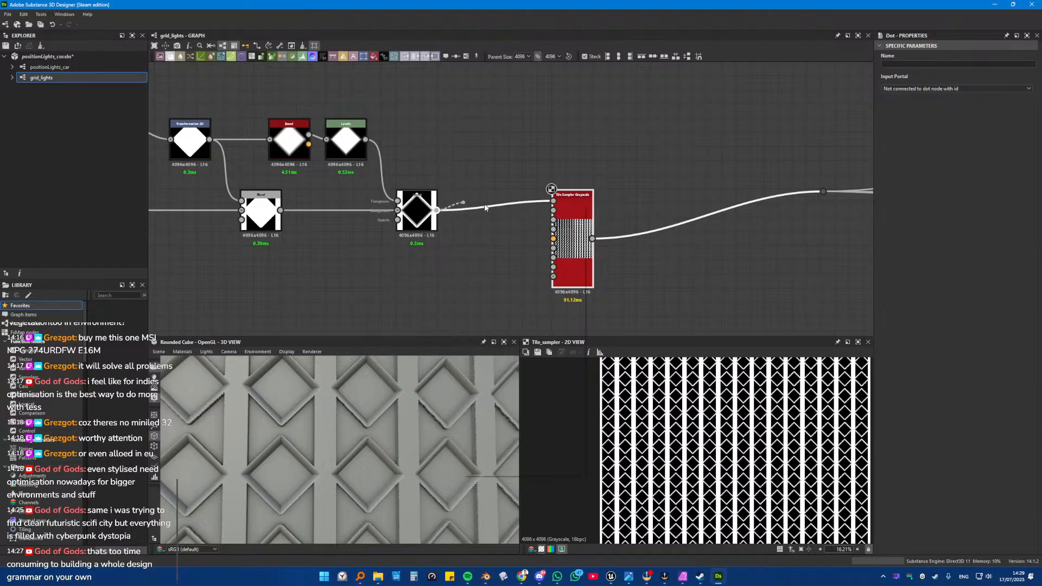
{"action": "left_click_drag", "start_coordinate": [485, 204], "coordinate": [476, 204]}
{"action": "left_click", "coordinate": [475, 203]}
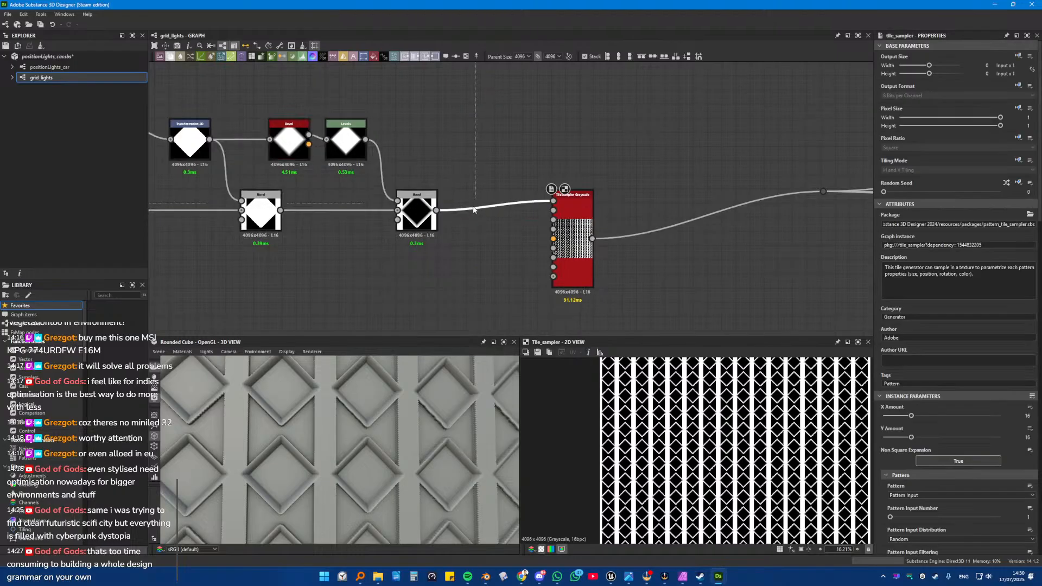
{"action": "key", "text": "space"}
{"action": "type", "text": "blur"}
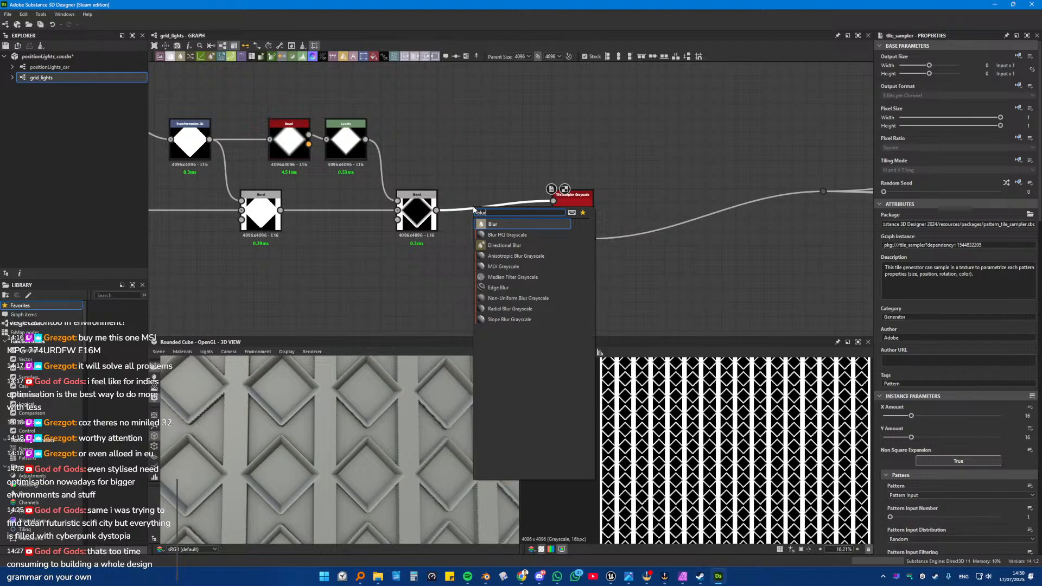
{"action": "left_click", "coordinate": [508, 235]}
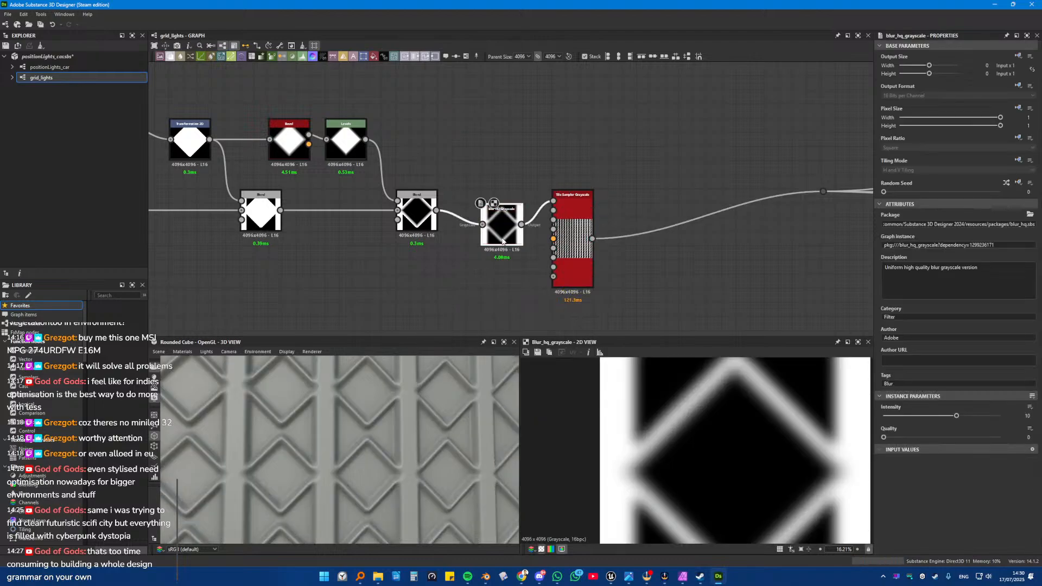
{"action": "left_click_drag", "start_coordinate": [503, 241], "coordinate": [489, 228]}
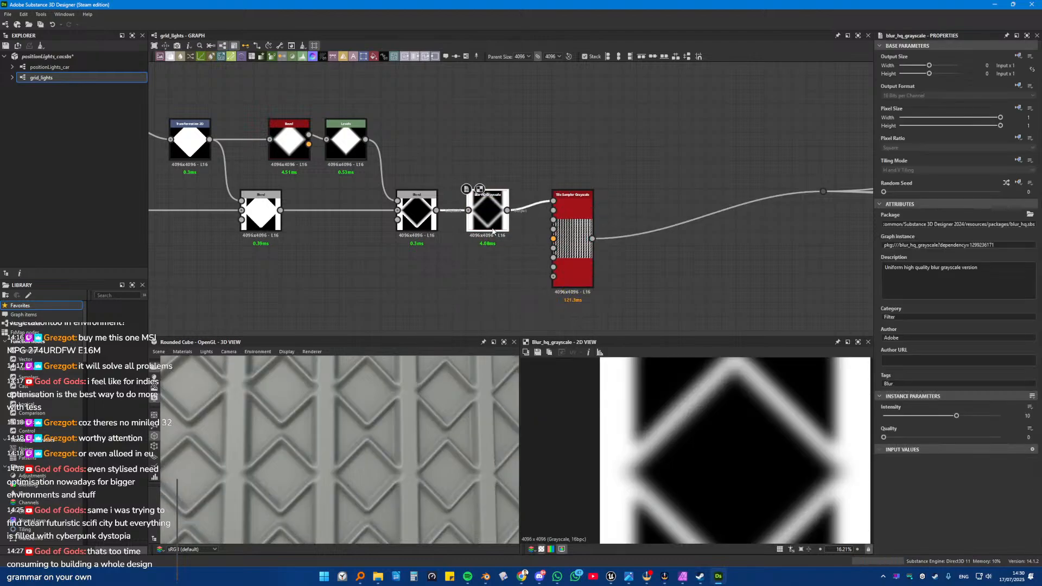
Step: Set the Blur HQ Grayscale node's quality to 1 and its intensity to 1.84
{"action": "left_click", "coordinate": [889, 437]}
{"action": "left_click", "coordinate": [892, 416]}
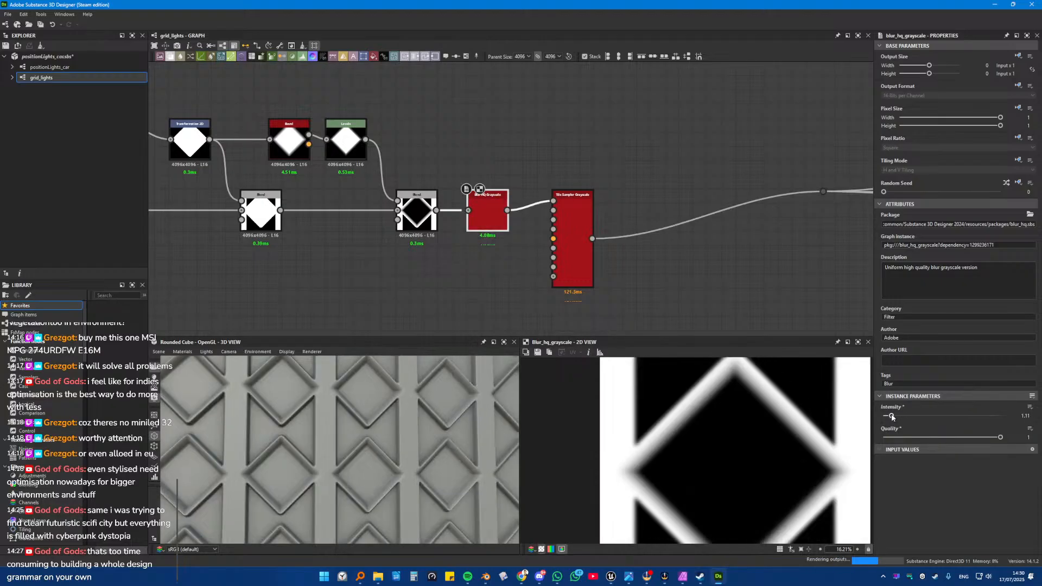
{"action": "left_click_drag", "start_coordinate": [892, 416], "coordinate": [898, 417]}
{"action": "scroll", "coordinate": [354, 388], "scroll_direction": "up", "scroll_amount": 5}
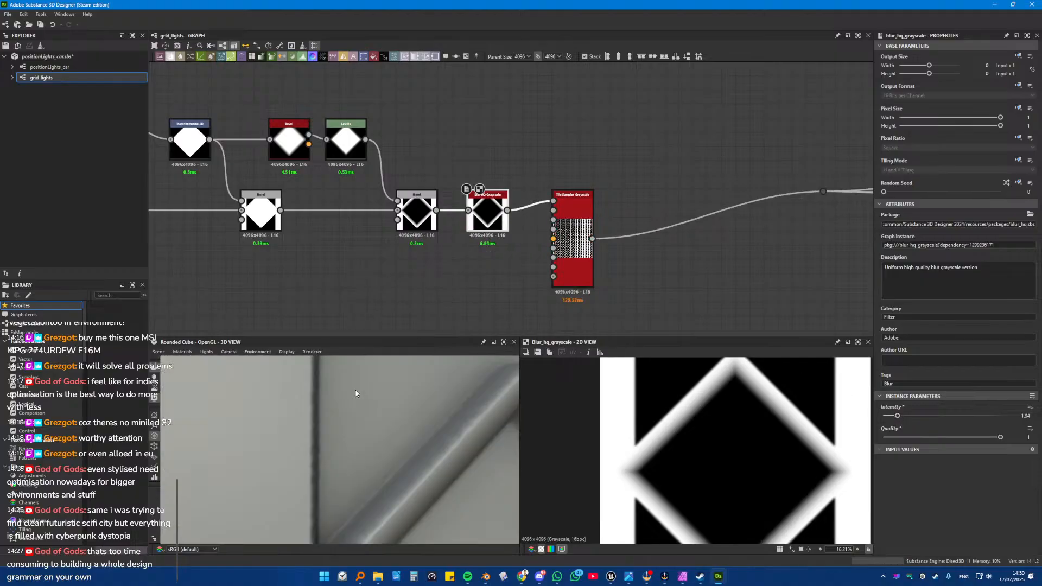
{"action": "scroll", "coordinate": [356, 393], "scroll_direction": "down", "scroll_amount": 5}
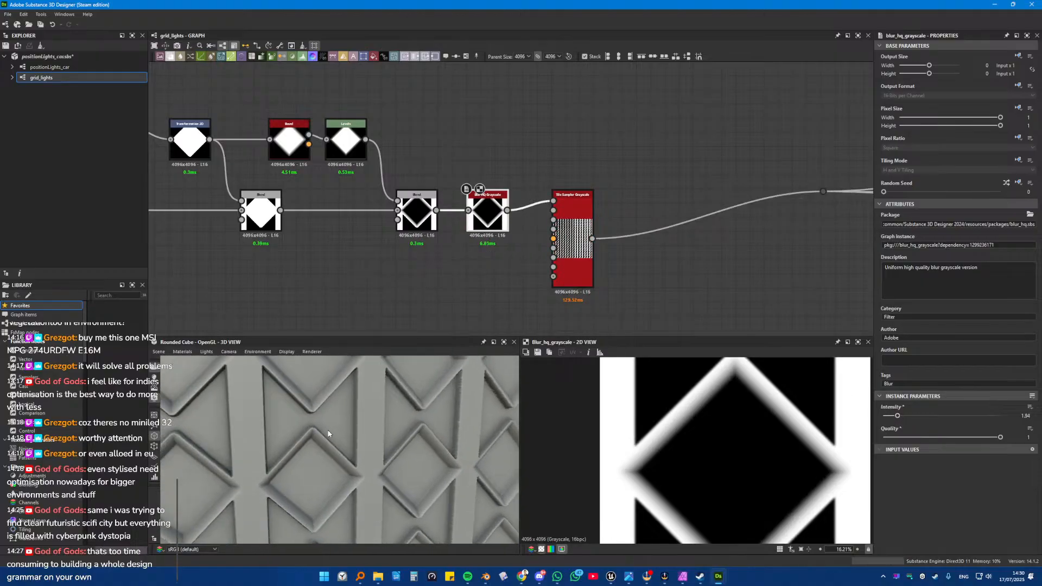
{"action": "scroll", "coordinate": [326, 432], "scroll_direction": "up", "scroll_amount": 5}
{"action": "scroll", "coordinate": [323, 431], "scroll_direction": "down", "scroll_amount": 5}
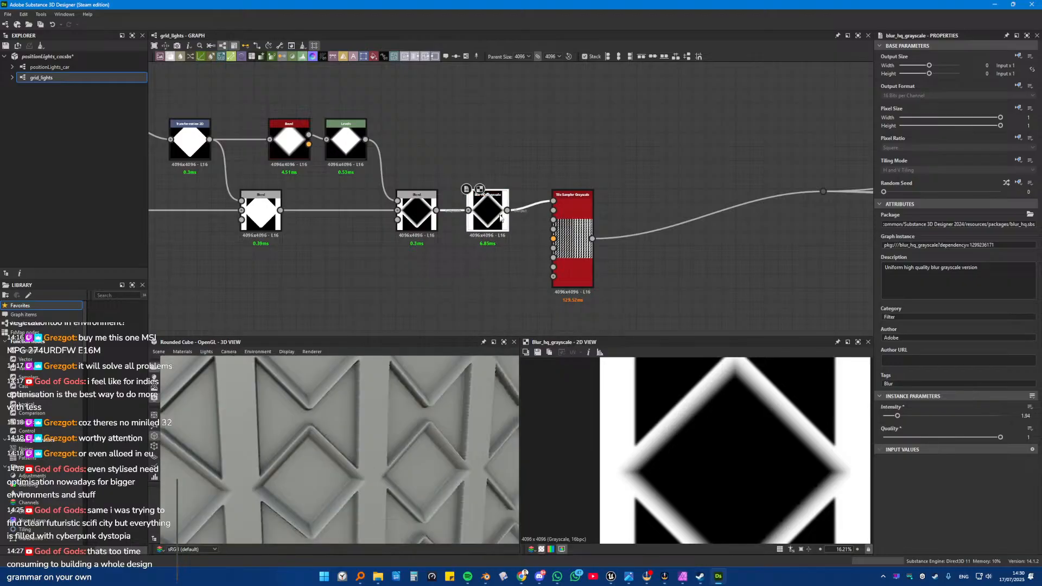
Step: Space the Blur and Tile Sampler nodes farther apart and examine the blurred pattern's edges in the 2D and 3D views
{"action": "left_click_drag", "start_coordinate": [587, 225], "coordinate": [673, 233]}
{"action": "left_click_drag", "start_coordinate": [472, 216], "coordinate": [502, 218]}
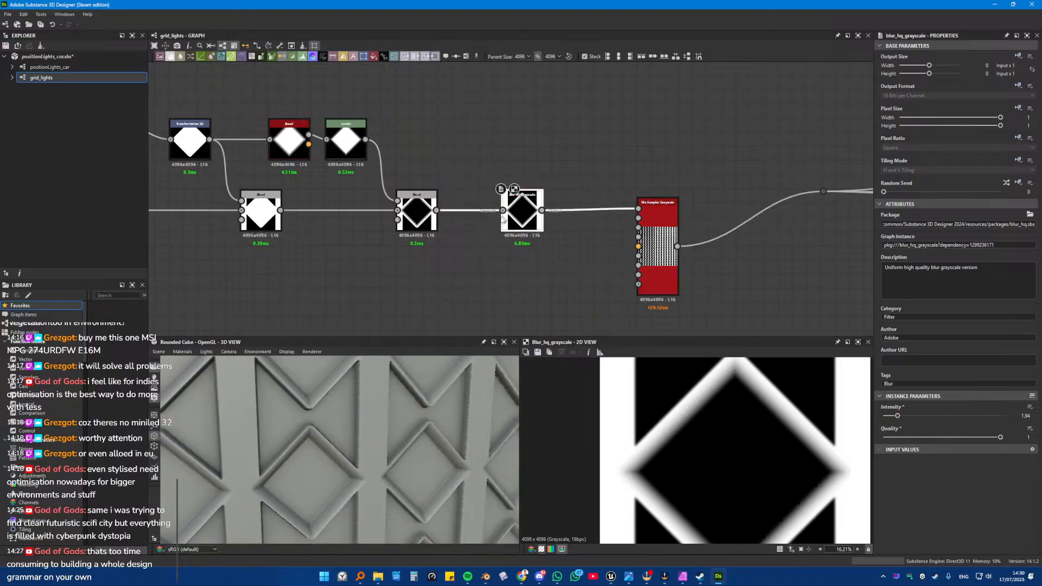
{"action": "scroll", "coordinate": [464, 229], "scroll_direction": "up", "scroll_amount": 3}
{"action": "scroll", "coordinate": [399, 400], "scroll_direction": "up", "scroll_amount": 5}
{"action": "scroll", "coordinate": [399, 401], "scroll_direction": "down", "scroll_amount": 3}
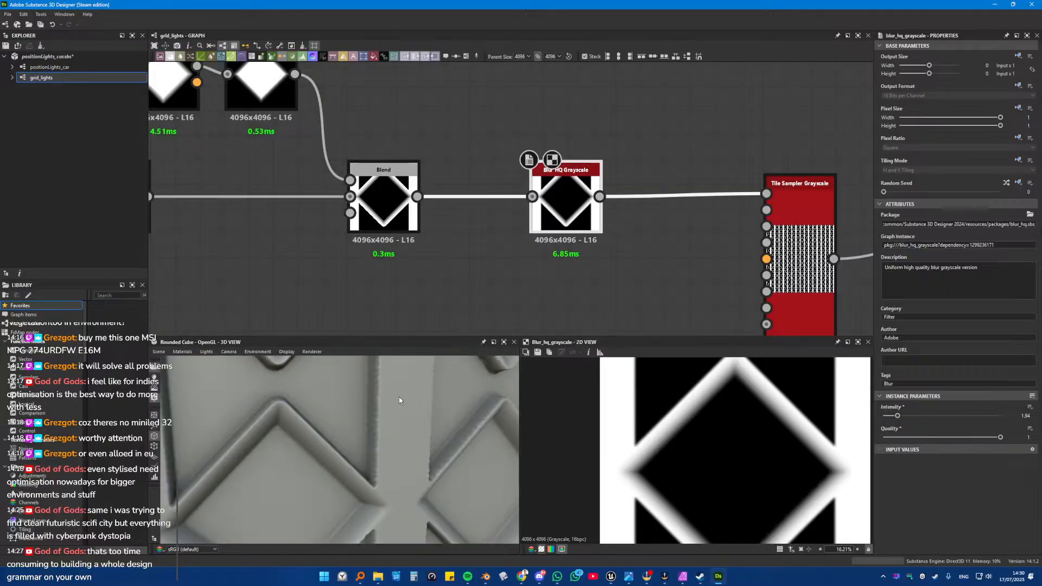
{"action": "scroll", "coordinate": [399, 401], "scroll_direction": "down", "scroll_amount": 3}
{"action": "scroll", "coordinate": [635, 457], "scroll_direction": "up", "scroll_amount": 6}
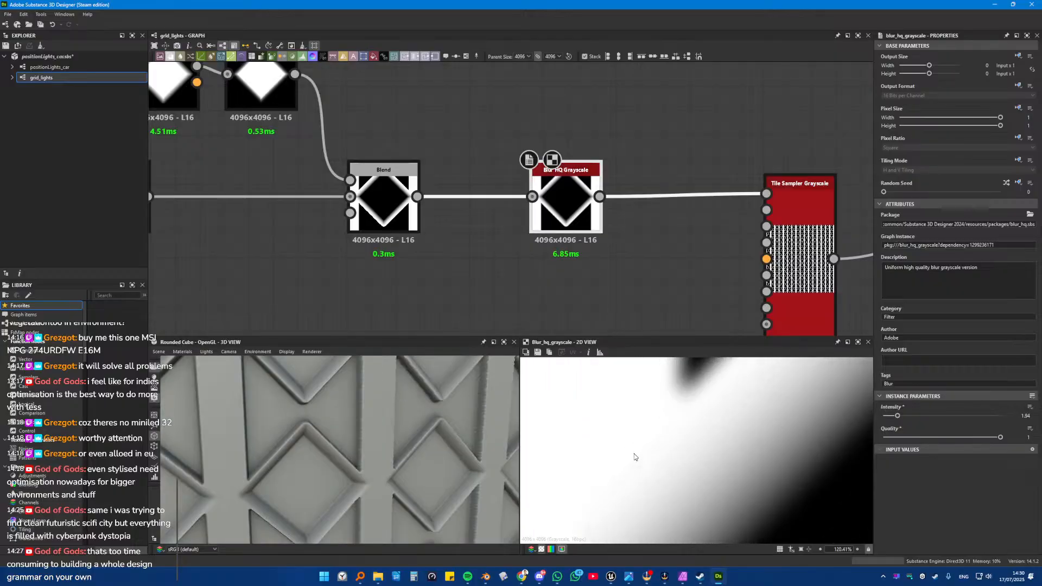
{"action": "scroll", "coordinate": [635, 457], "scroll_direction": "down", "scroll_amount": 5}
{"action": "scroll", "coordinate": [331, 464], "scroll_direction": "down", "scroll_amount": 4}
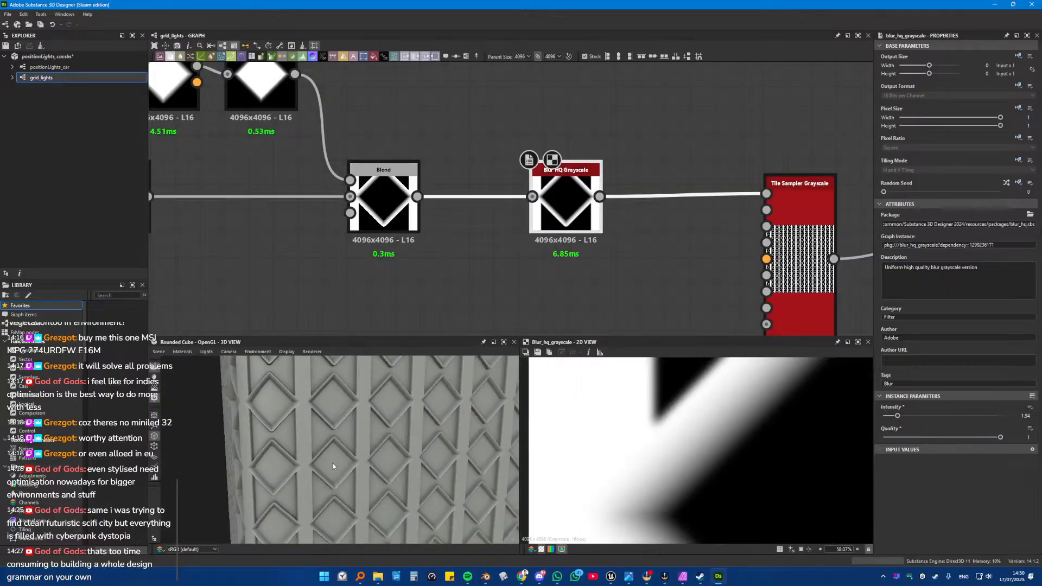
{"action": "scroll", "coordinate": [332, 466], "scroll_direction": "down", "scroll_amount": 4}
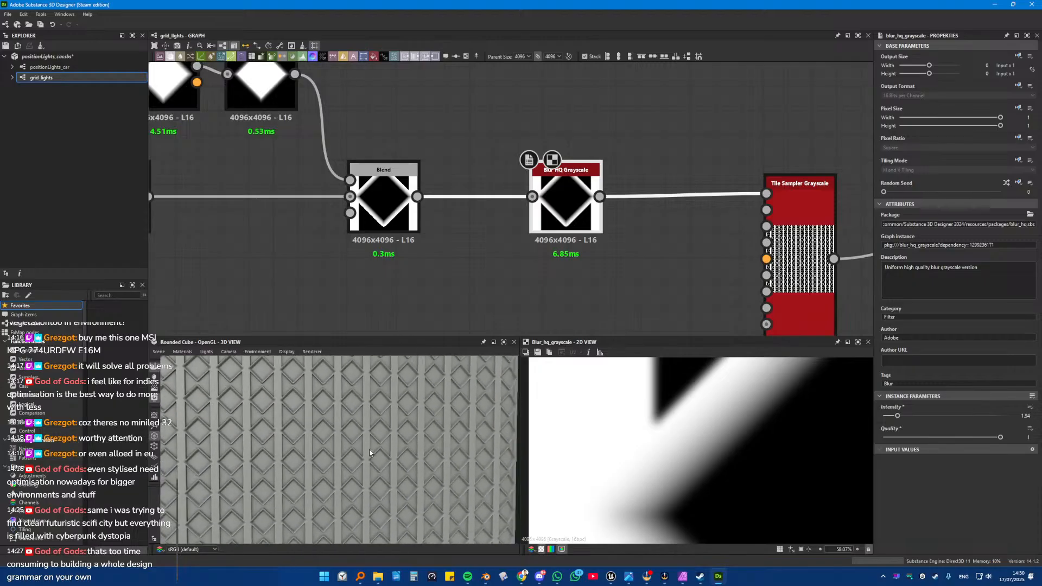
{"action": "scroll", "coordinate": [370, 453], "scroll_direction": "down", "scroll_amount": 3}
Step: Insert a Bevel node after the subtracting Blend and delete the Blur HQ Grayscale node so the Bevel feeds the Tile Sampler
{"action": "left_click_drag", "start_coordinate": [566, 215], "coordinate": [628, 215]}
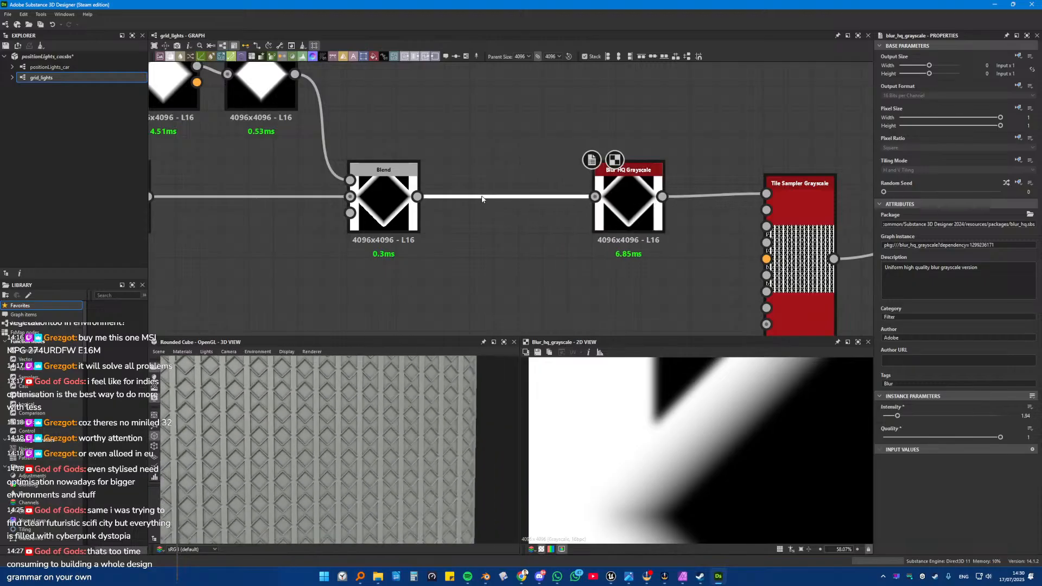
{"action": "key", "text": "space"}
{"action": "type", "text": "bev"}
{"action": "key", "text": "Return"}
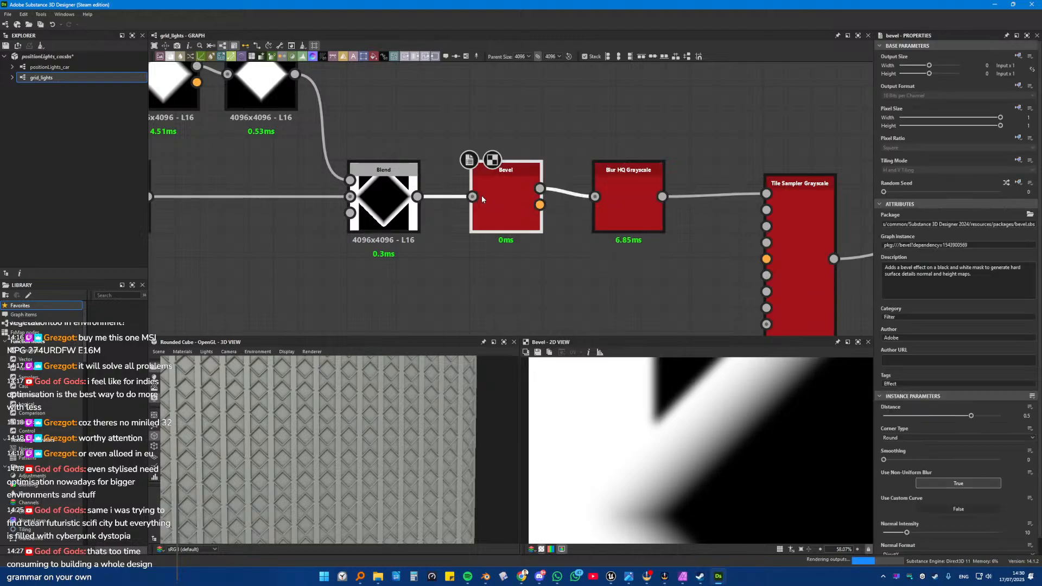
{"action": "left_click", "coordinate": [624, 194]}
{"action": "key", "text": "Delete"}
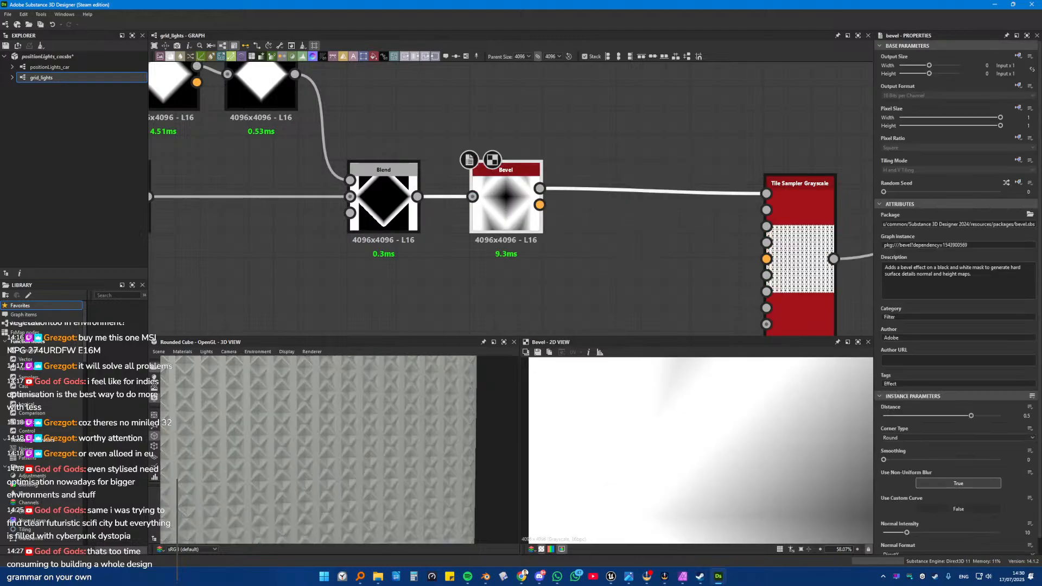
Step: Set the distance of the Bevel feeding the Tile Sampler to 0.09
{"action": "left_click_drag", "start_coordinate": [927, 417], "coordinate": [951, 422]}
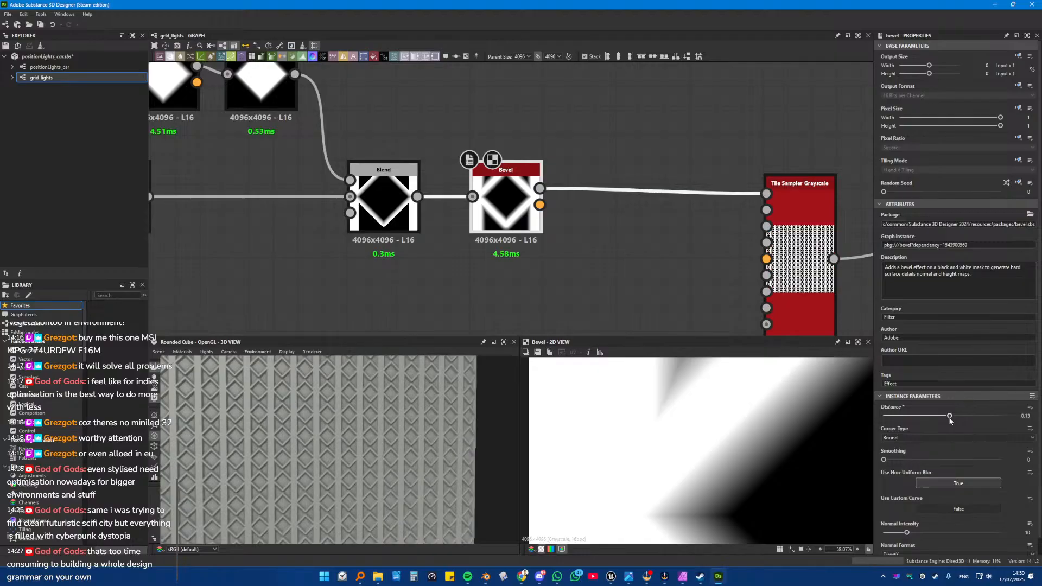
{"action": "scroll", "coordinate": [306, 475], "scroll_direction": "up", "scroll_amount": 3}
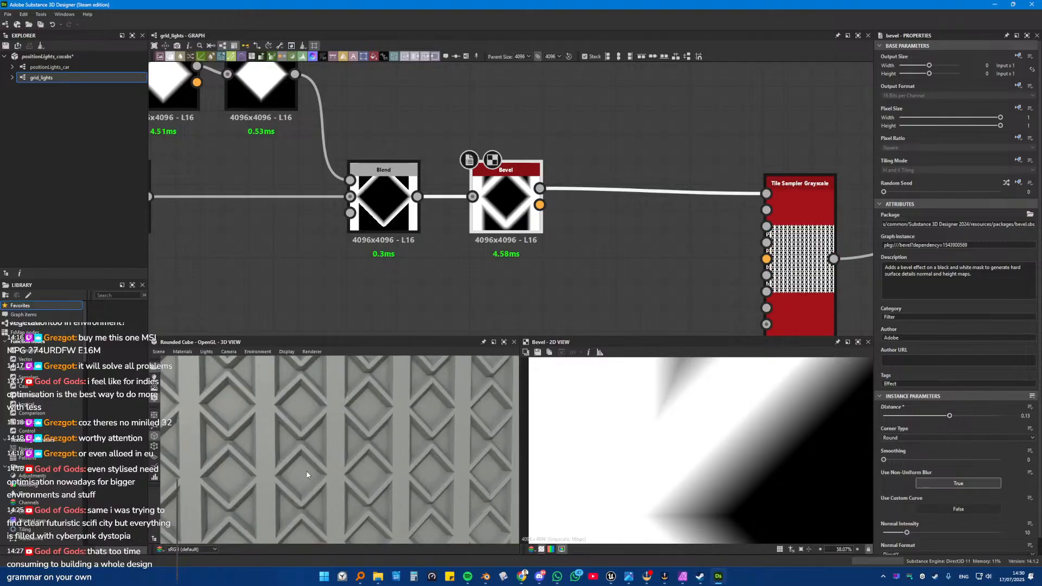
{"action": "scroll", "coordinate": [305, 473], "scroll_direction": "up", "scroll_amount": 2}
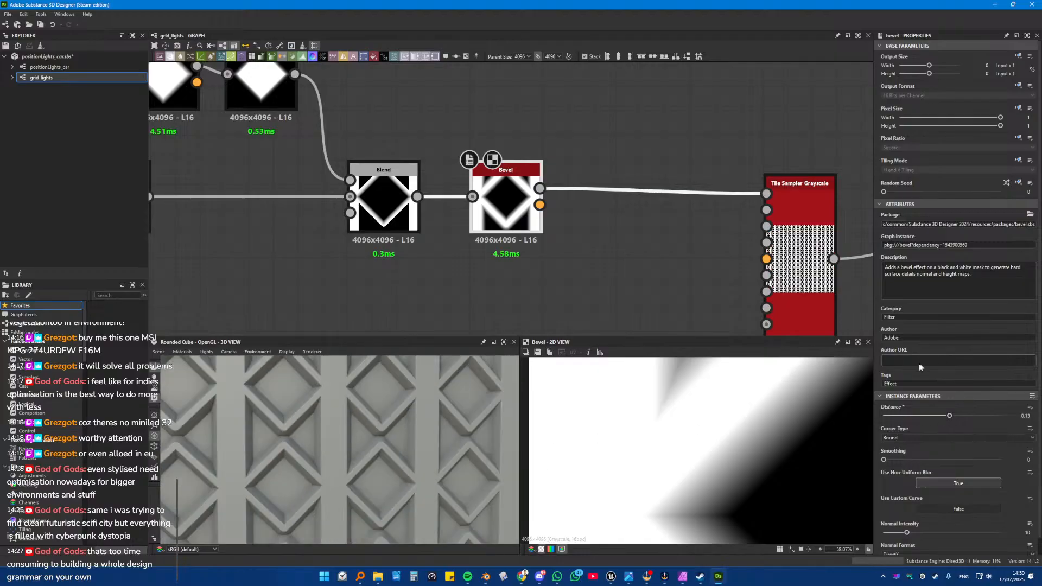
{"action": "left_click_drag", "start_coordinate": [950, 417], "coordinate": [948, 418]}
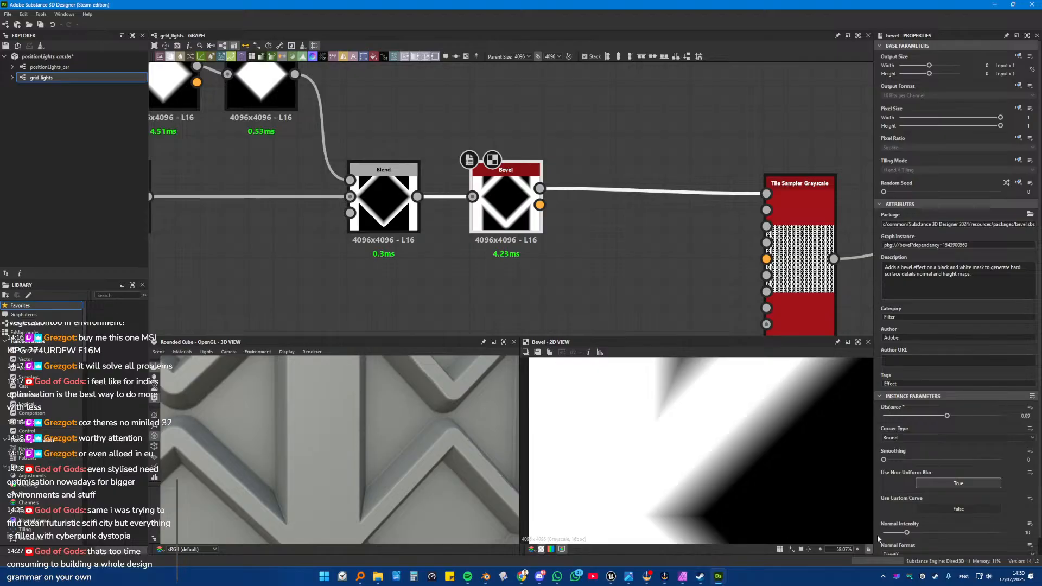
Step: Compare different smoothing amounts on the Bevel feeding the Tile Sampler and set its smoothing to 2.03
{"action": "left_click", "coordinate": [893, 461]}
{"action": "left_click_drag", "start_coordinate": [893, 461], "coordinate": [905, 461]}
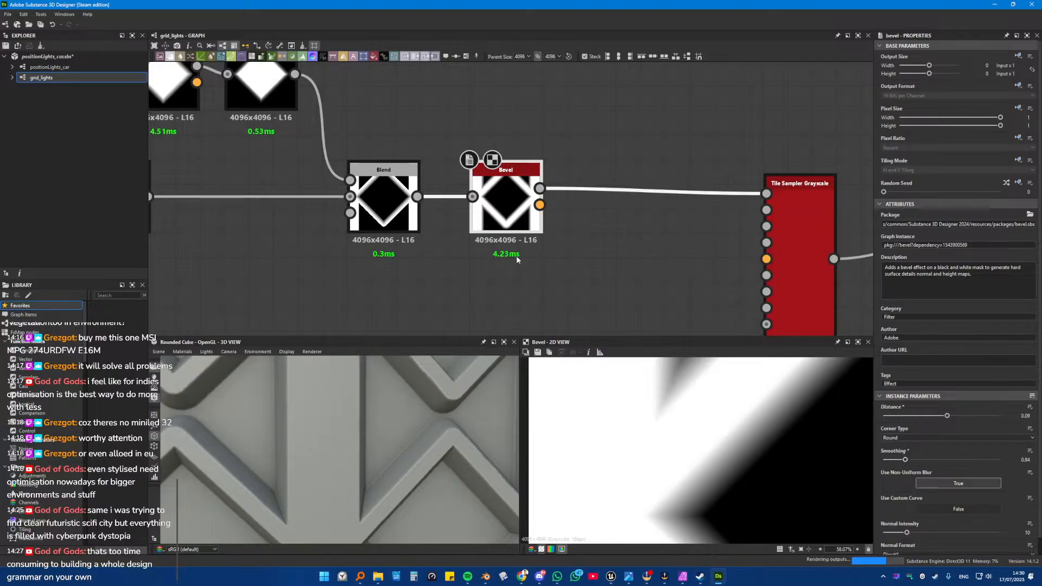
{"action": "double_click", "coordinate": [502, 179]}
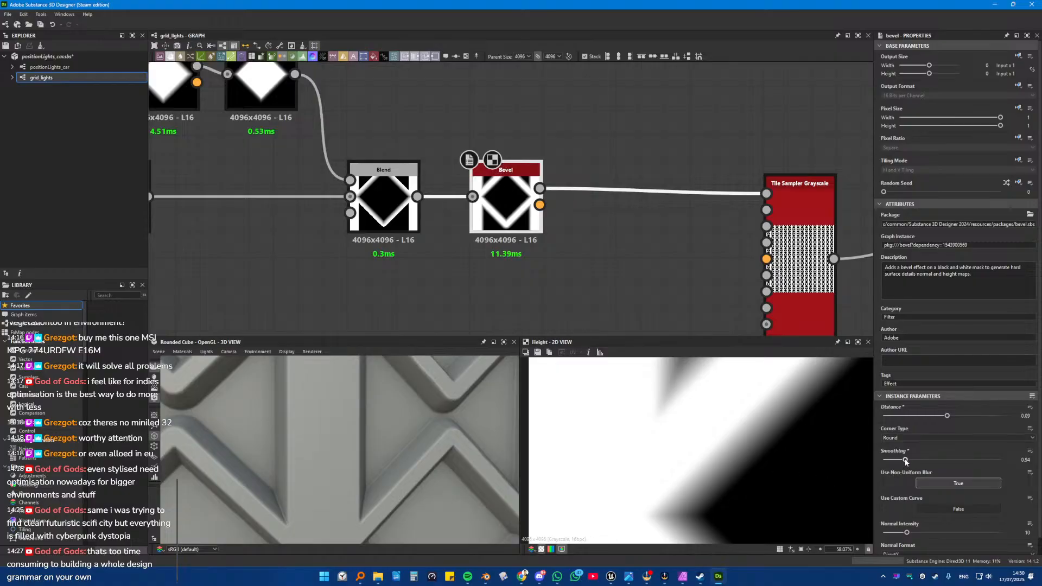
{"action": "left_click_drag", "start_coordinate": [905, 461], "coordinate": [860, 457]}
{"action": "scroll", "coordinate": [680, 439], "scroll_direction": "down", "scroll_amount": 6}
{"action": "middle_click_drag", "start_coordinate": [673, 440], "coordinate": [666, 475]}
{"action": "scroll", "coordinate": [660, 457], "scroll_direction": "up", "scroll_amount": 5}
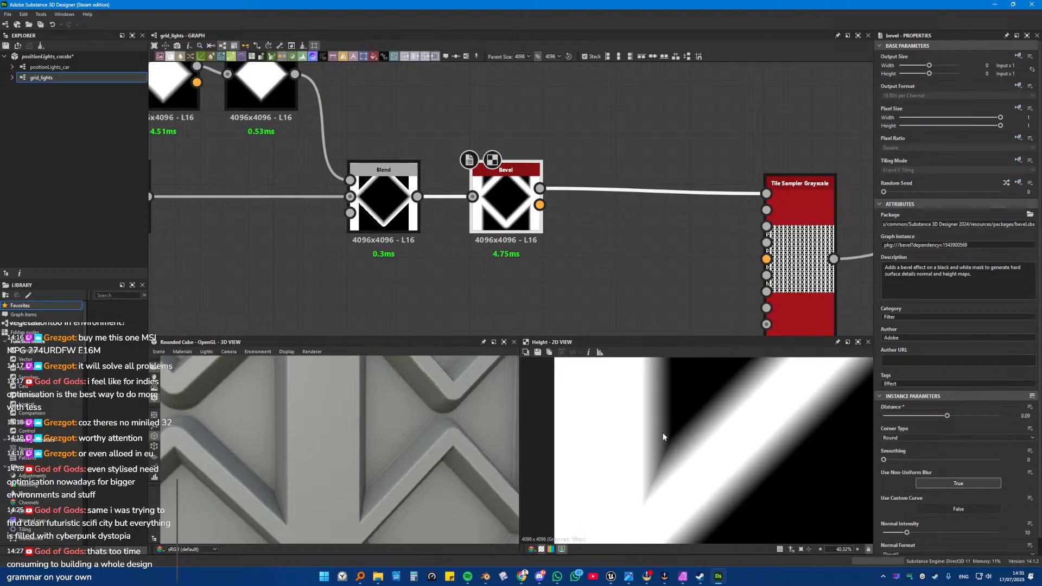
{"action": "left_click_drag", "start_coordinate": [884, 461], "coordinate": [941, 464]}
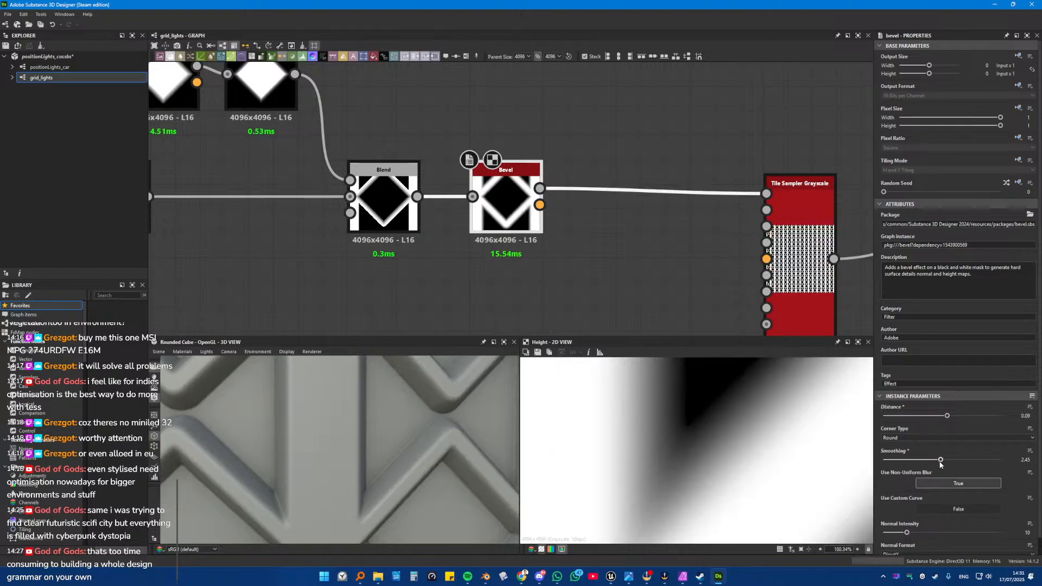
{"action": "left_click_drag", "start_coordinate": [941, 461], "coordinate": [931, 461]}
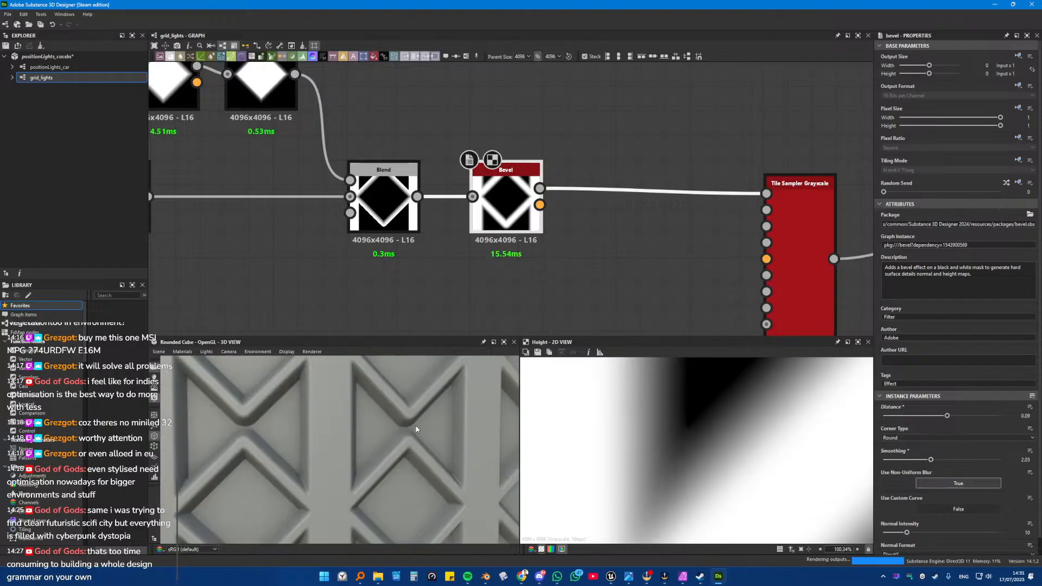
Step: Shift the final Bevel node closer to its Blend node and move the Tile Sampler Grayscale node farther away to free up space
{"action": "left_click_drag", "start_coordinate": [342, 431], "coordinate": [367, 431]}
{"action": "scroll", "coordinate": [367, 431], "scroll_direction": "down", "scroll_amount": 5}
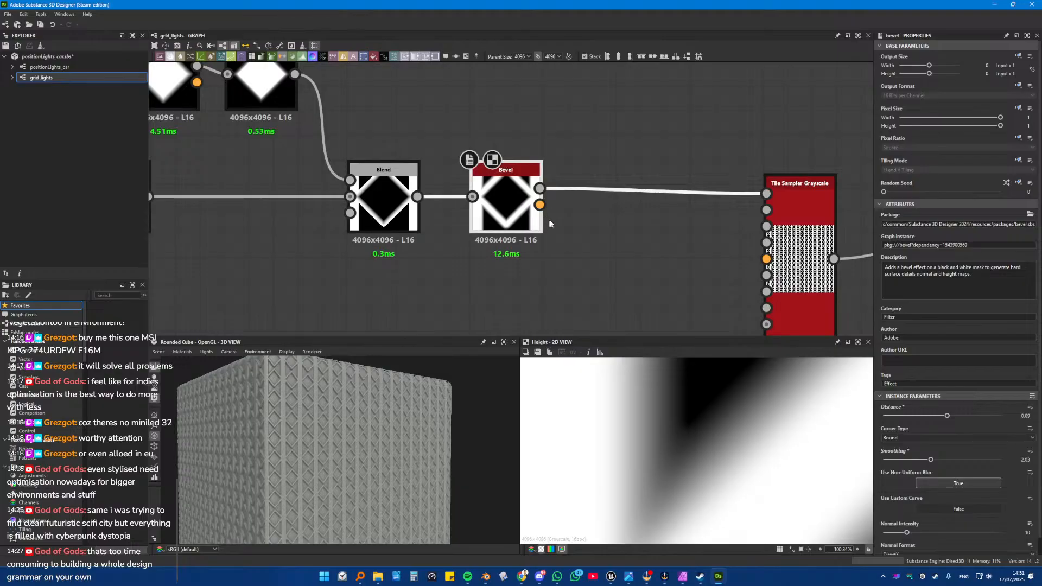
{"action": "left_click_drag", "start_coordinate": [513, 211], "coordinate": [488, 222]}
{"action": "left_click_drag", "start_coordinate": [811, 245], "coordinate": [836, 244]}
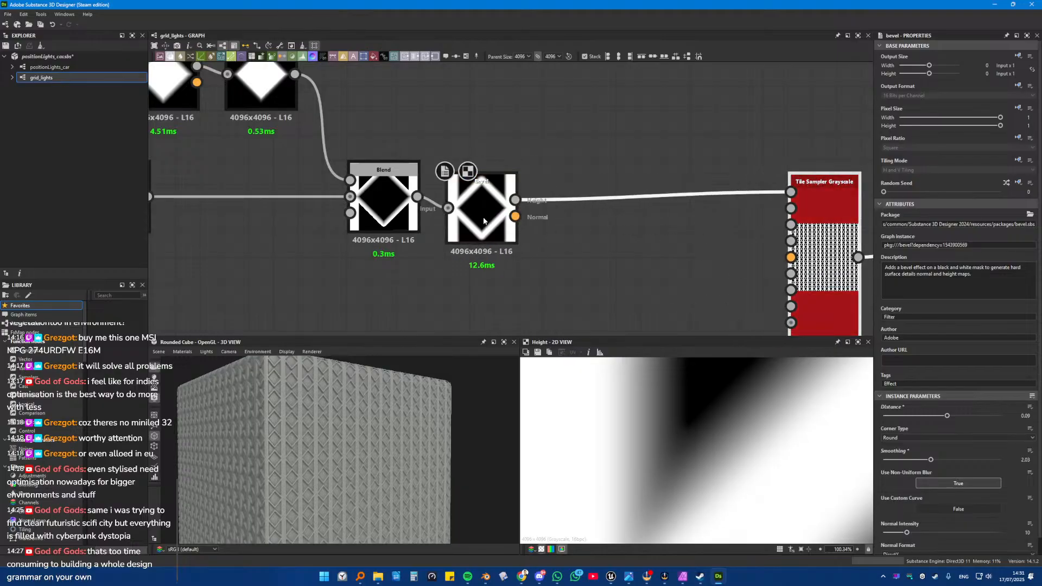
Step: Add a Transformation 2D node fed by the Levels output, above the final Bevel node
{"action": "middle_click_drag", "start_coordinate": [290, 77], "coordinate": [351, 141]}
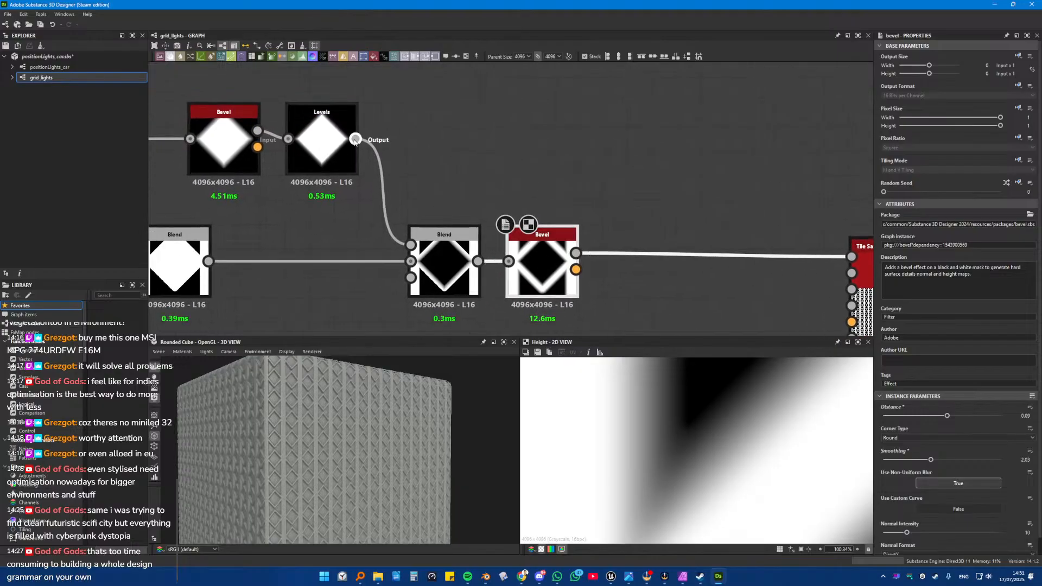
{"action": "scroll", "coordinate": [371, 169], "scroll_direction": "down", "scroll_amount": 2}
{"action": "middle_click_drag", "start_coordinate": [371, 169], "coordinate": [485, 184]}
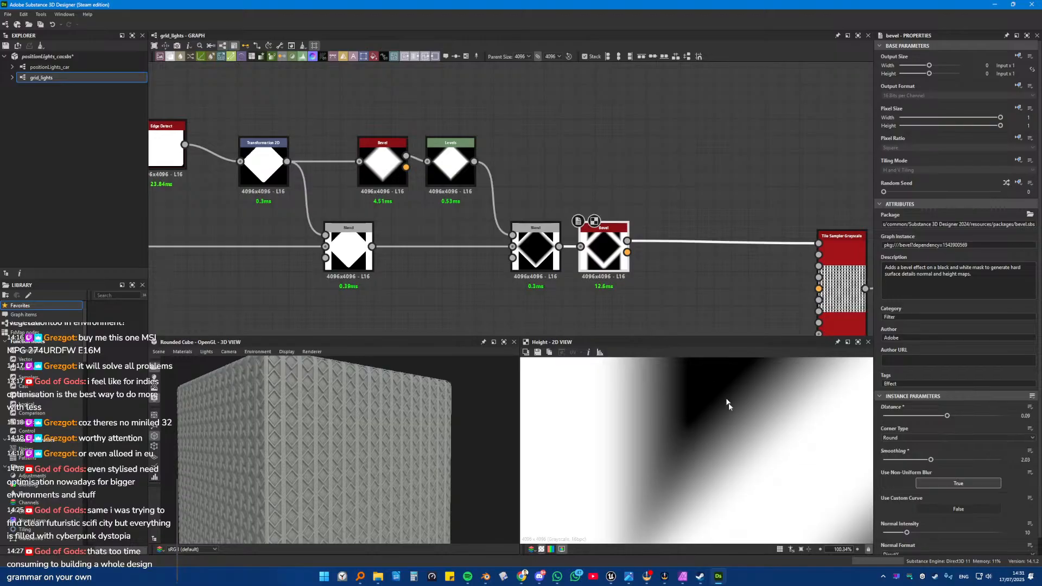
{"action": "scroll", "coordinate": [728, 404], "scroll_direction": "down", "scroll_amount": 8}
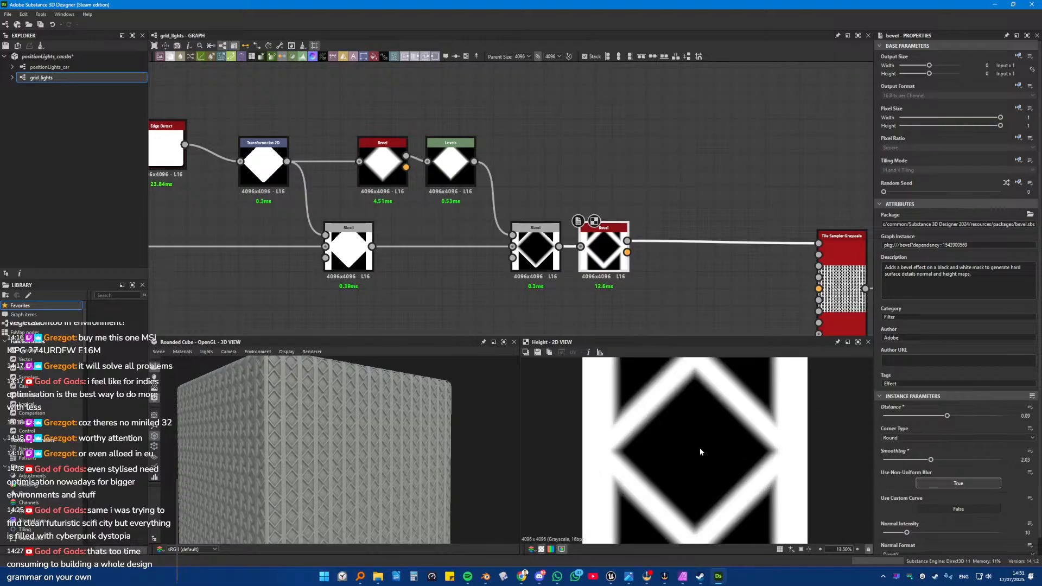
{"action": "scroll", "coordinate": [701, 455], "scroll_direction": "down", "scroll_amount": 1}
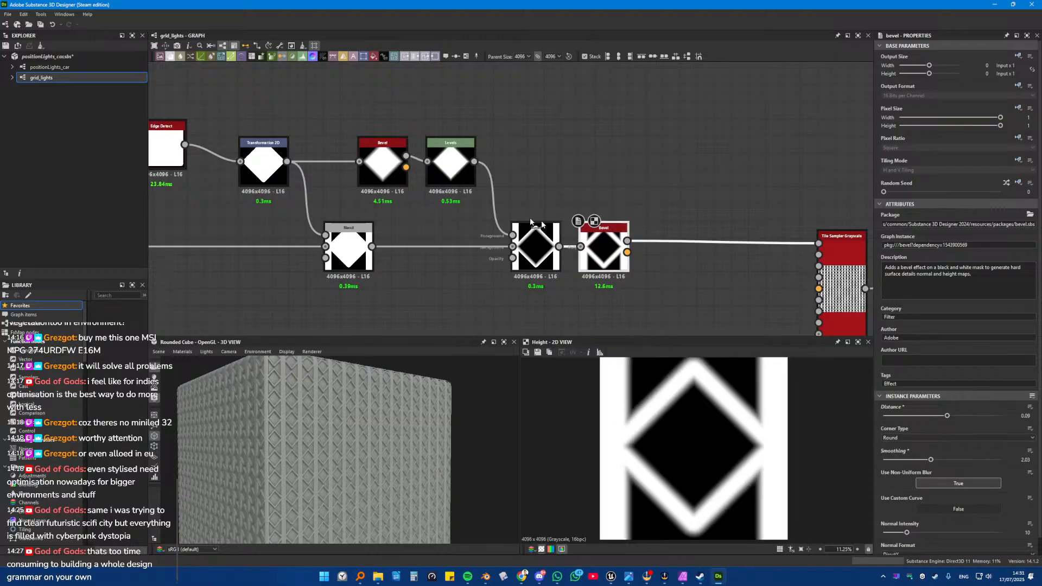
{"action": "left_click_drag", "start_coordinate": [477, 163], "coordinate": [596, 182]}
{"action": "type", "text": "trans"}
{"action": "key", "text": "Return"}
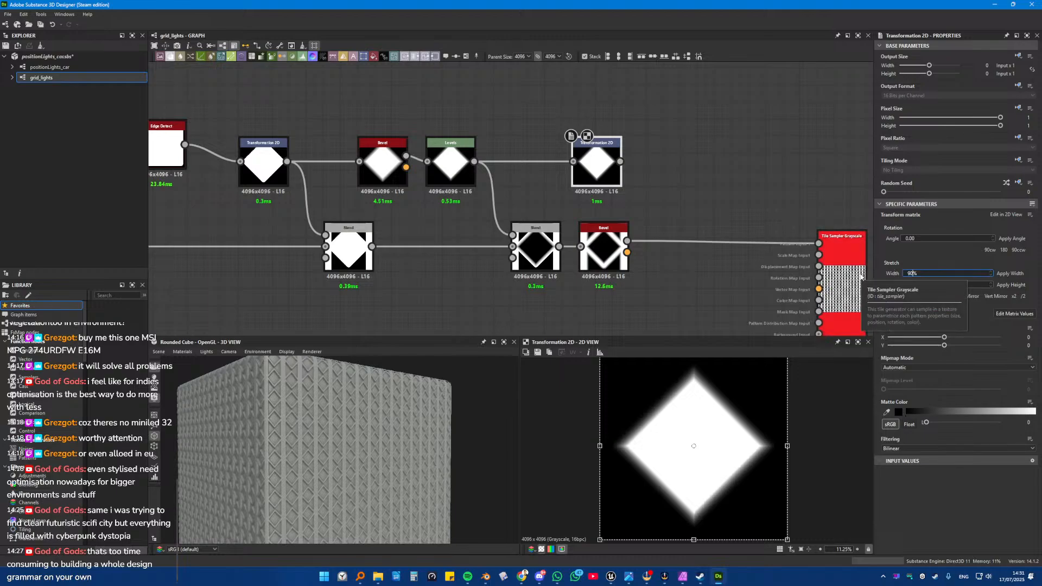
Step: Set the stretch of the Transformation 2D node after Levels to 90% width and 90% height
{"action": "key", "text": "Return"}
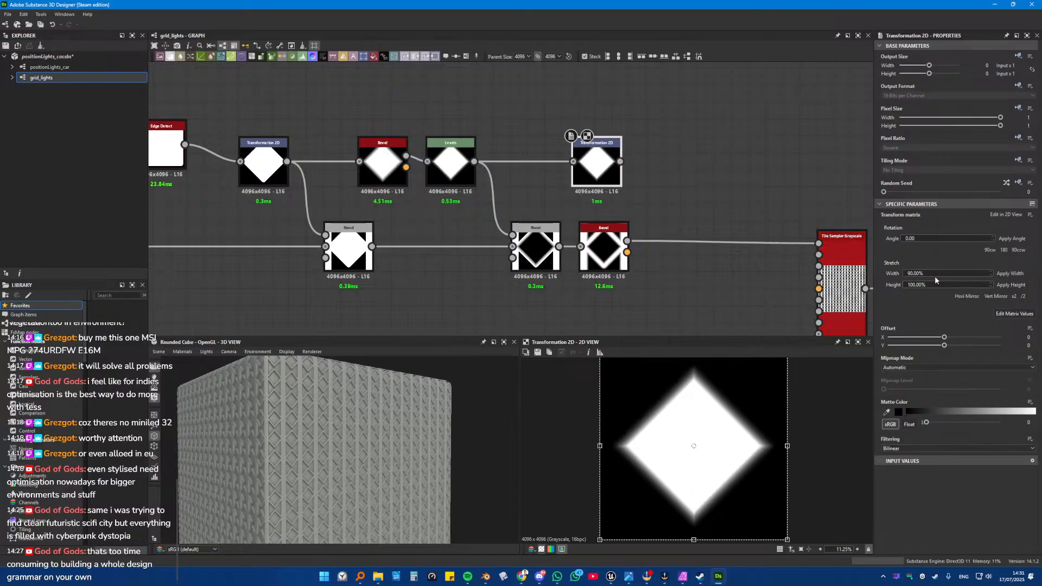
{"action": "left_click", "coordinate": [890, 285]}
{"action": "type", "text": "90"}
{"action": "key", "text": "Return"}
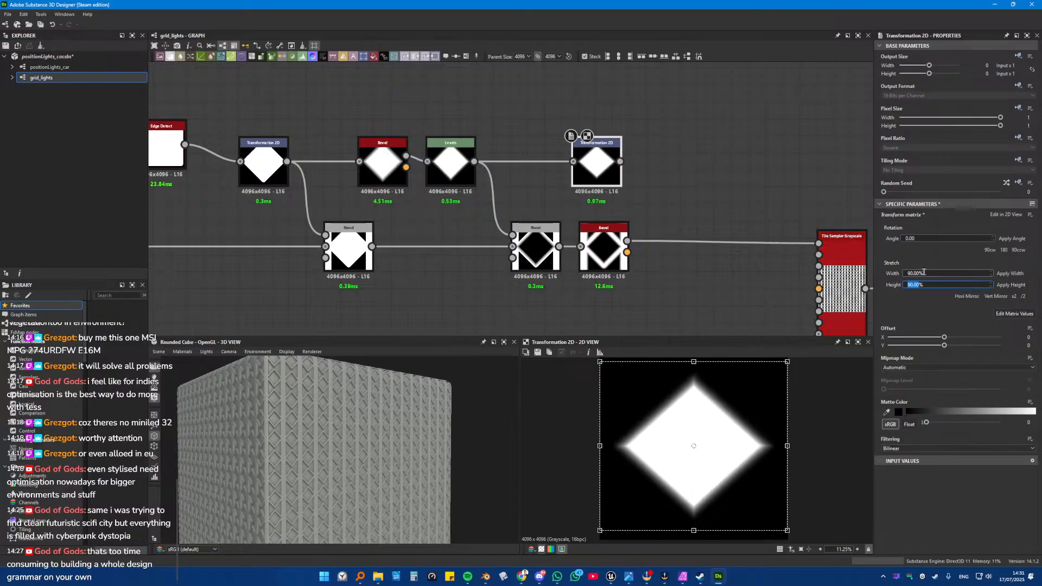
{"action": "key", "text": "Return"}
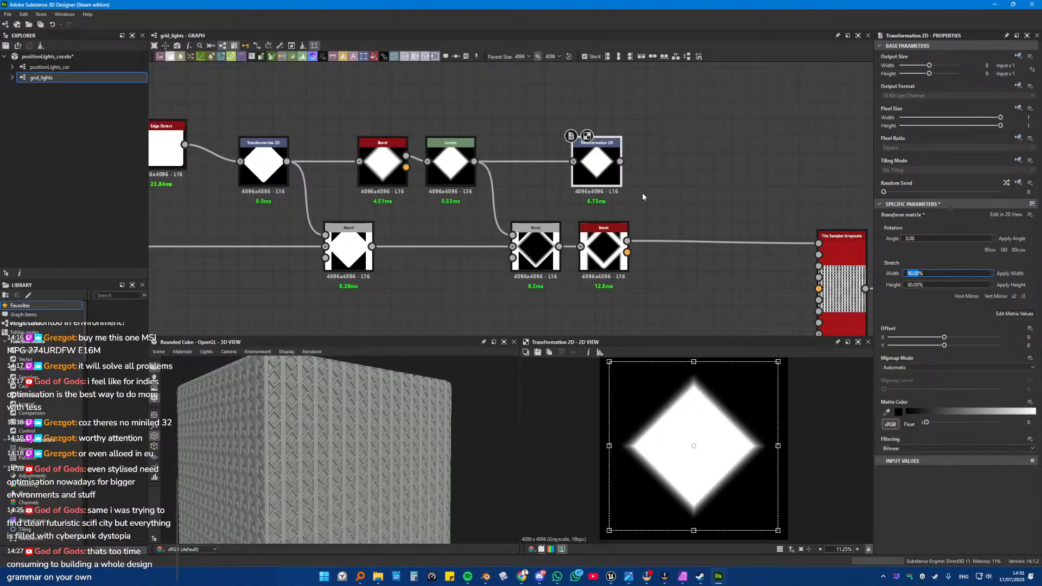
Step: Insert an Add (Linear Dodge) Blend between the final Bevel and the Tile Sampler, with the new Transformation 2D as its foreground
{"action": "left_click_drag", "start_coordinate": [627, 241], "coordinate": [669, 243]}
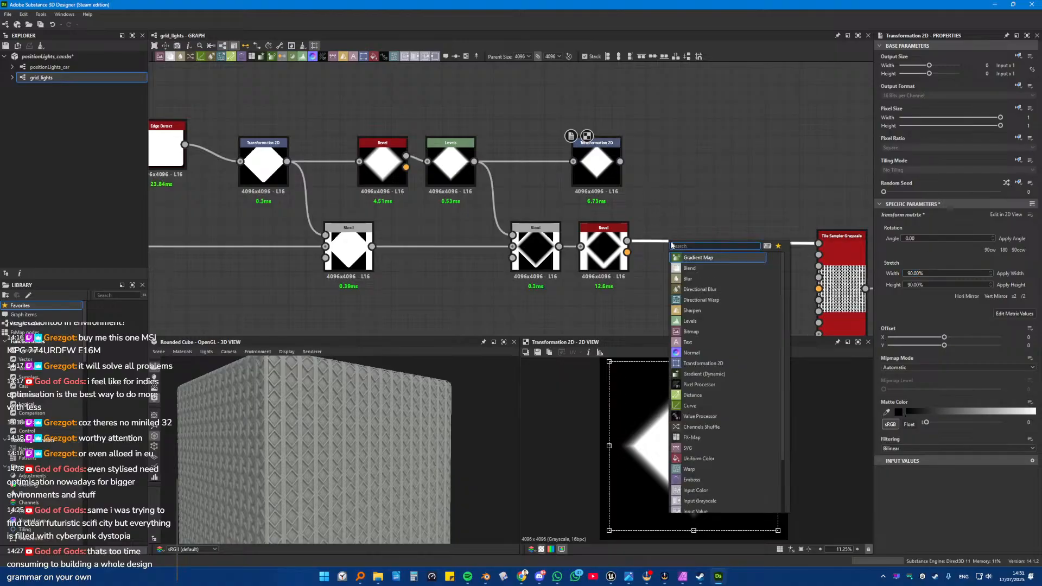
{"action": "left_click", "coordinate": [693, 270]}
{"action": "left_click", "coordinate": [904, 246]}
{"action": "left_click", "coordinate": [904, 259]}
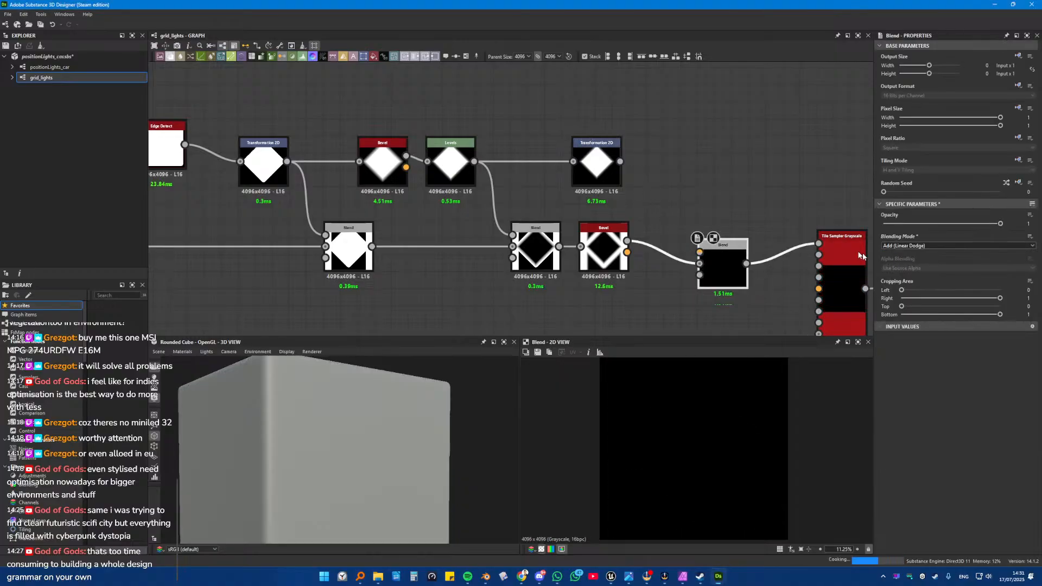
{"action": "left_click_drag", "start_coordinate": [620, 161], "coordinate": [716, 251]}
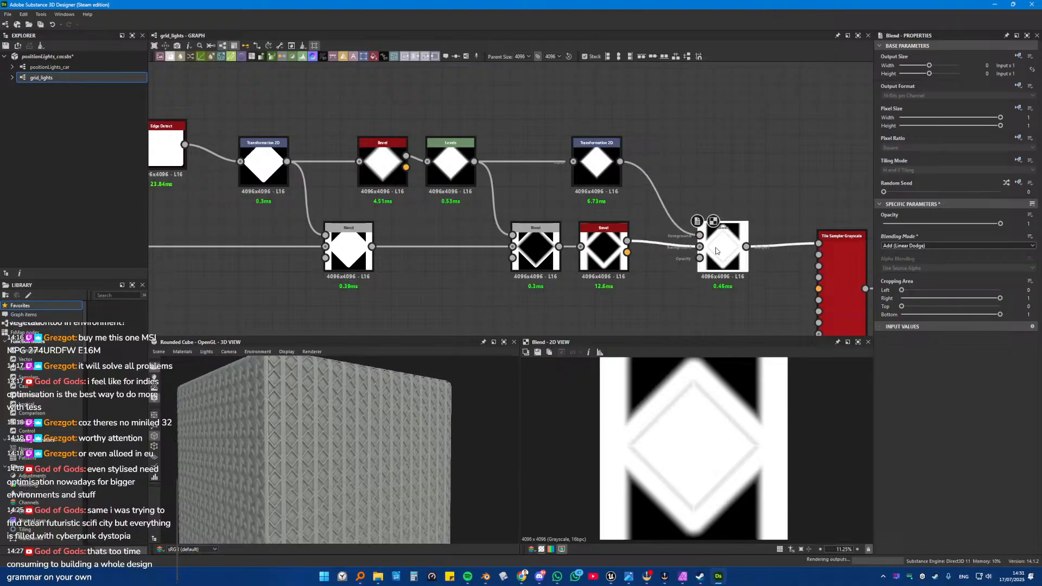
Step: Replace the Transformation 2D after Levels with one fed directly by the first Transformation 2D, connected to the last Blend's foreground
{"action": "scroll", "coordinate": [212, 453], "scroll_direction": "up", "scroll_amount": 5}
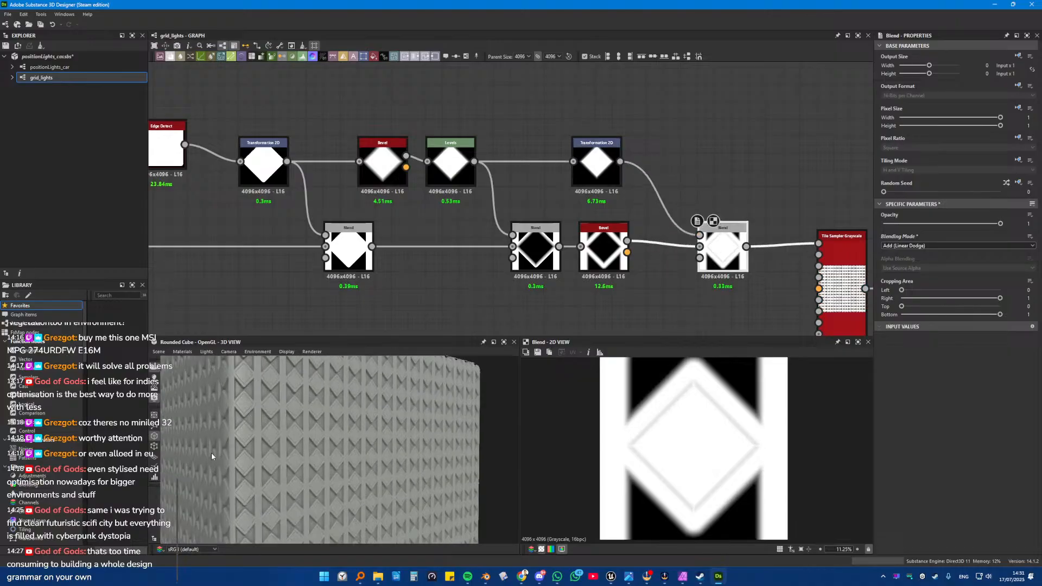
{"action": "scroll", "coordinate": [272, 453], "scroll_direction": "up", "scroll_amount": 5}
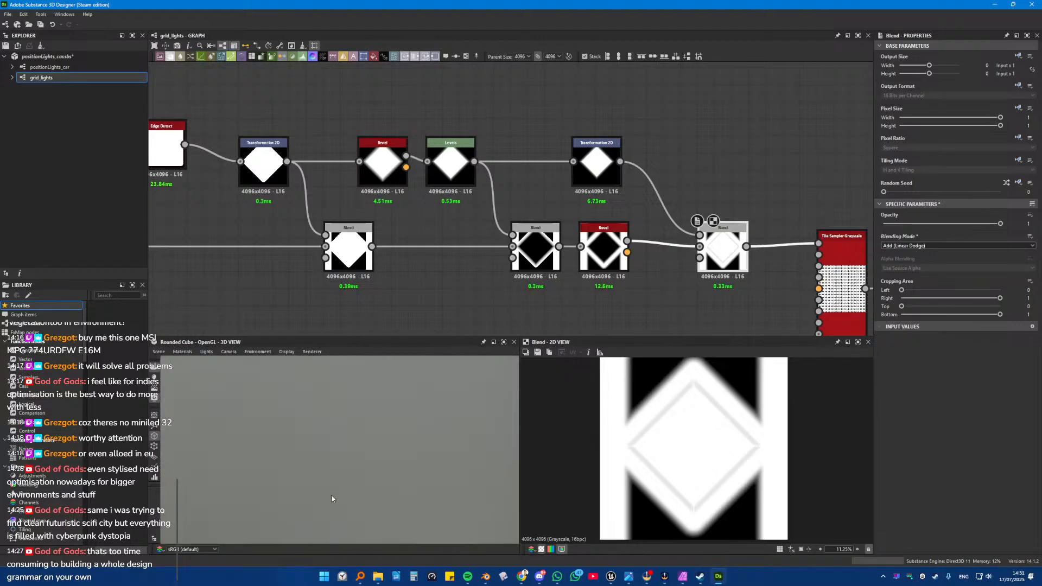
{"action": "scroll", "coordinate": [370, 493], "scroll_direction": "up", "scroll_amount": 5}
{"action": "scroll", "coordinate": [367, 497], "scroll_direction": "up", "scroll_amount": 3}
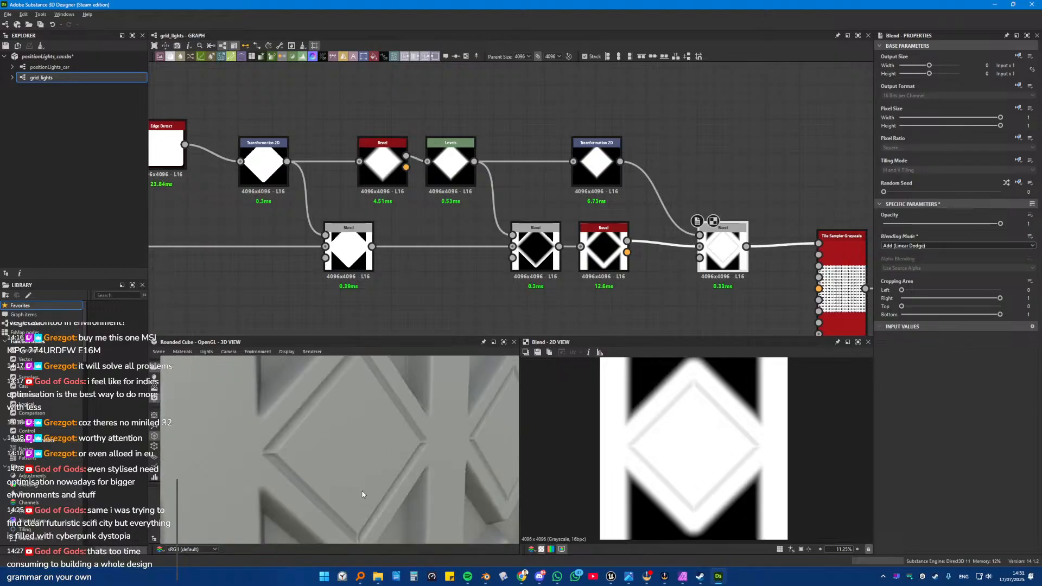
{"action": "mouse_move", "coordinate": [362, 491]}
{"action": "left_mouse_down"}
{"action": "mouse_move", "coordinate": [353, 480]}
{"action": "mouse_move", "coordinate": [348, 488]}
{"action": "mouse_move", "coordinate": [359, 481]}
{"action": "left_mouse_up"}
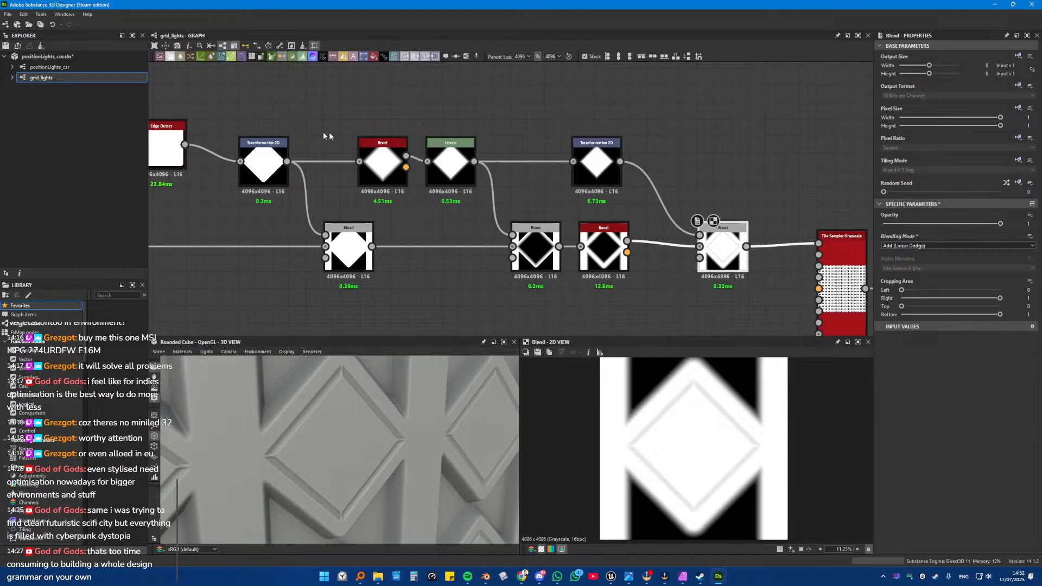
{"action": "left_click_drag", "start_coordinate": [289, 162], "coordinate": [505, 97]}
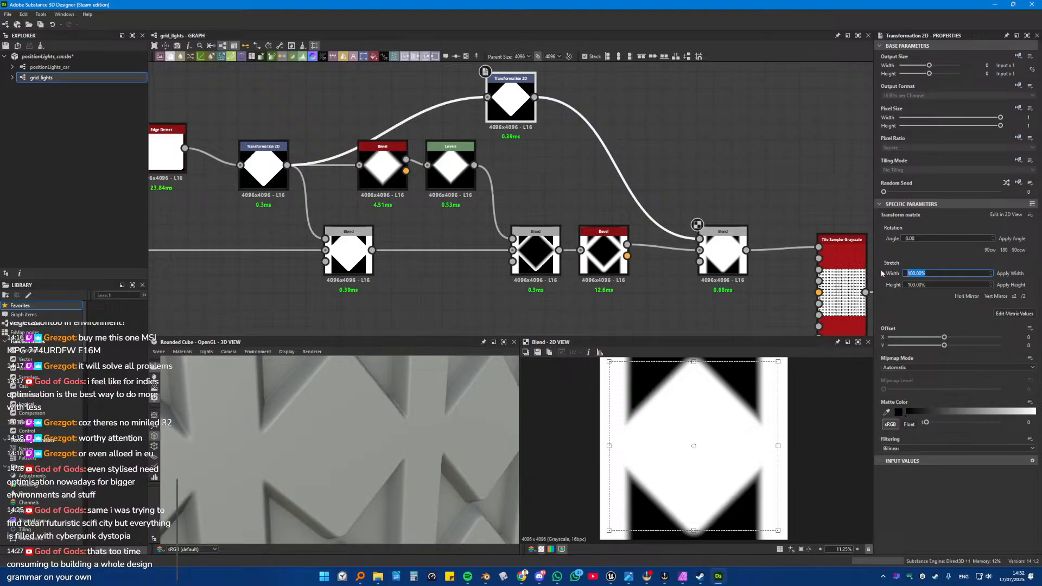
Step: Stretch the upper Transformation 2D to 90% width and height, and apply the same 90% scaling a second time
{"action": "key", "text": "Tab"}
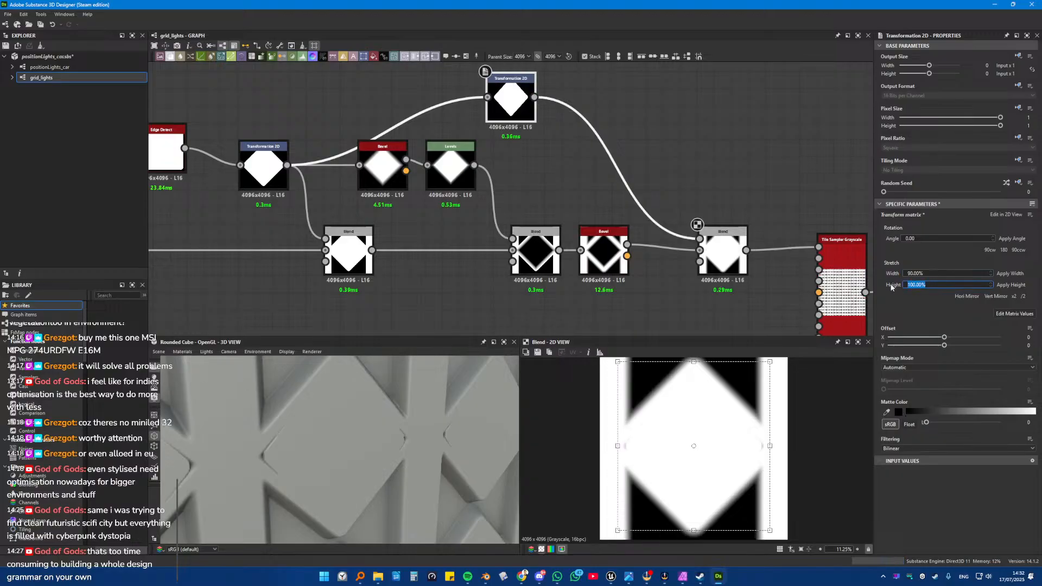
{"action": "type", "text": "90"}
{"action": "key", "text": "Return"}
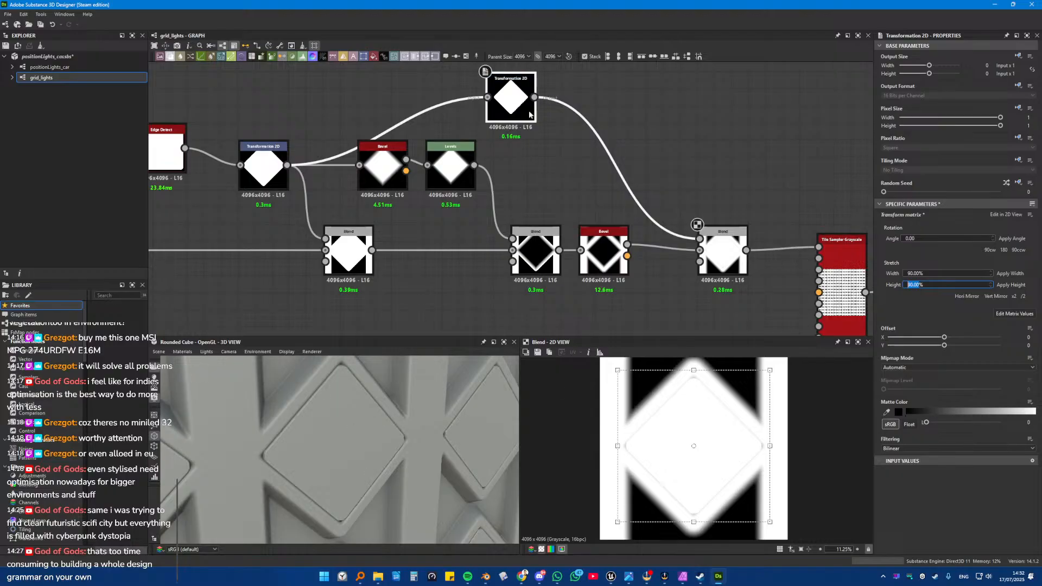
{"action": "left_click_drag", "start_coordinate": [510, 101], "coordinate": [518, 101]}
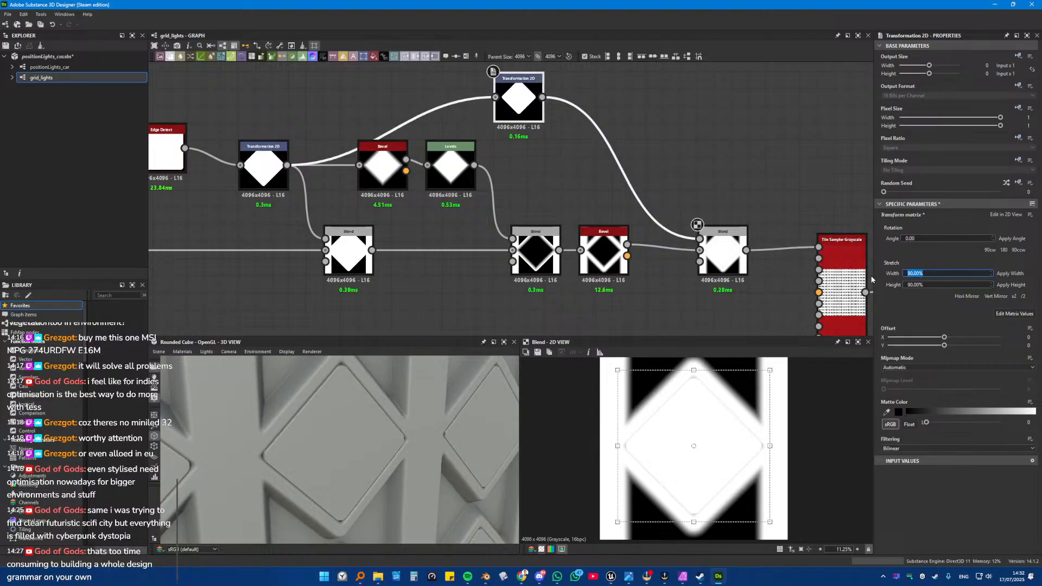
{"action": "left_click", "coordinate": [1003, 269]}
{"action": "left_click", "coordinate": [1010, 274]}
{"action": "left_click", "coordinate": [1004, 284]}
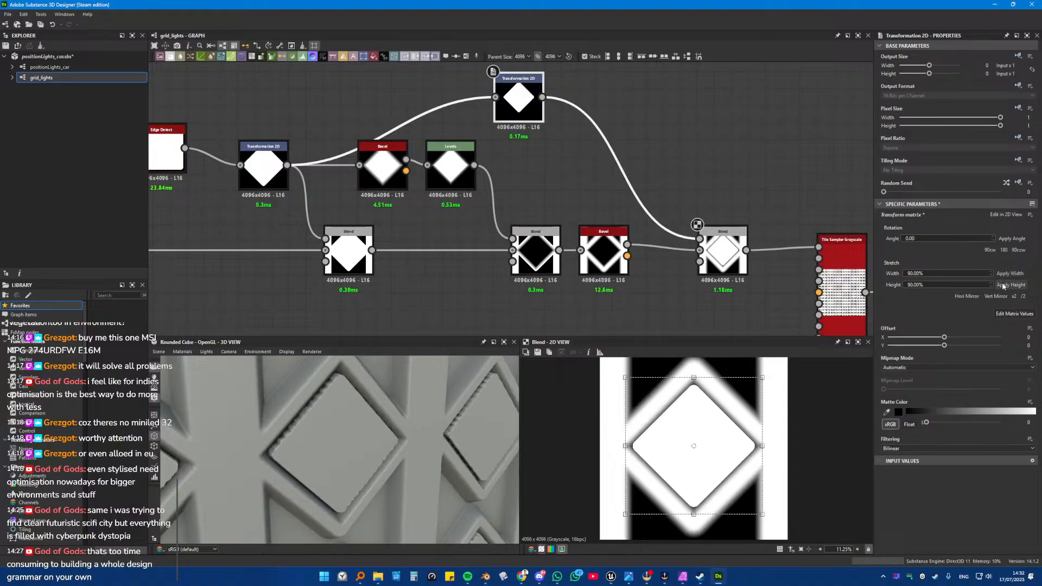
Step: Shrink the diamond in the upper Transformation 2D once more by applying another 90% width and height stretch
{"action": "scroll", "coordinate": [408, 430], "scroll_direction": "down", "scroll_amount": 6}
{"action": "left_click_drag", "start_coordinate": [356, 435], "coordinate": [357, 417]}
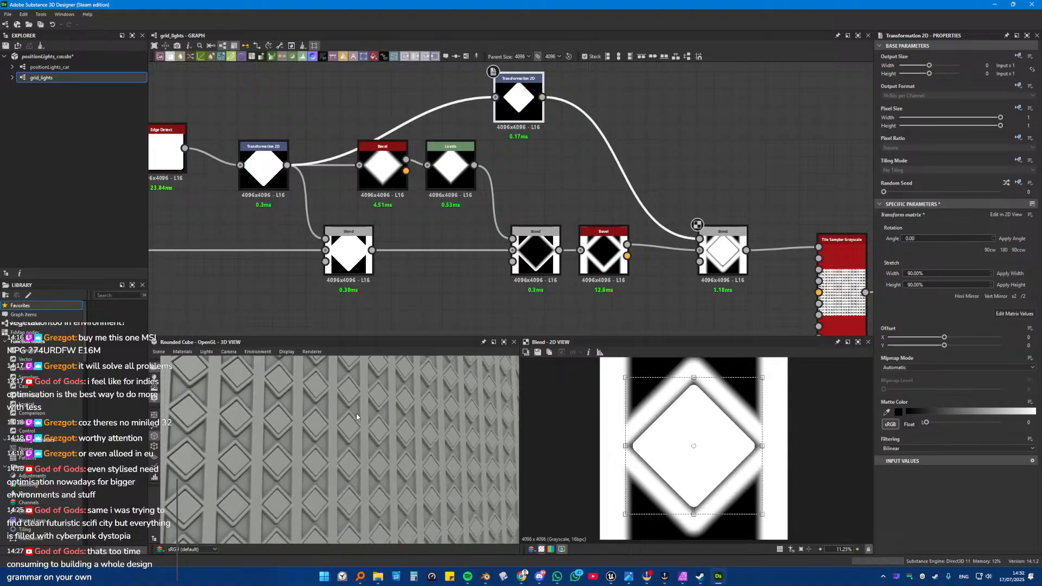
{"action": "scroll", "coordinate": [356, 417], "scroll_direction": "up", "scroll_amount": 6}
{"action": "scroll", "coordinate": [357, 417], "scroll_direction": "down", "scroll_amount": 6}
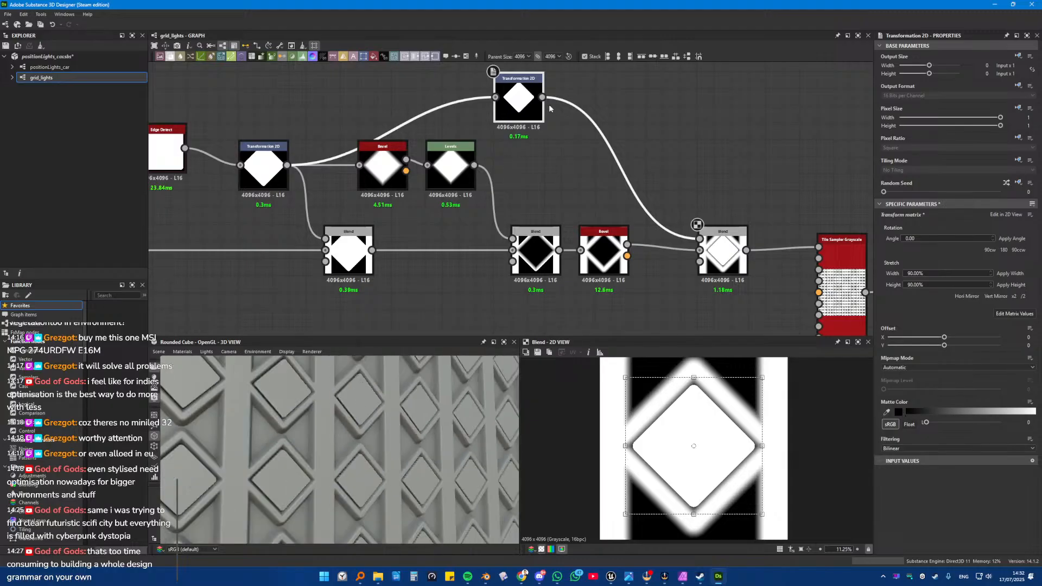
{"action": "left_click", "coordinate": [1012, 273]}
{"action": "left_click", "coordinate": [1011, 284]}
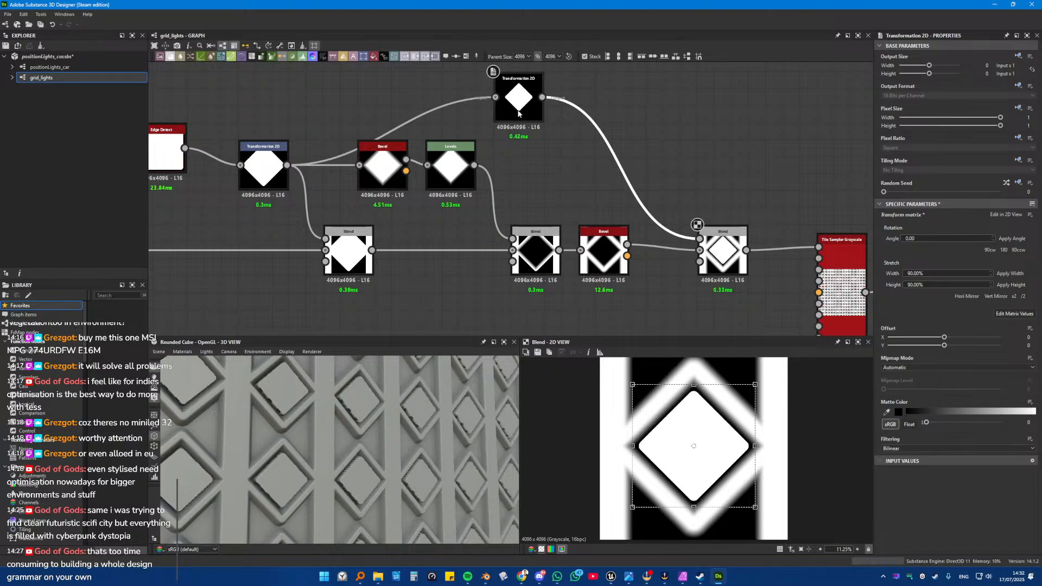
Step: Duplicate the linked Bevel and Levels nodes for use after the upper Transformation 2D
{"action": "left_click_drag", "start_coordinate": [518, 102], "coordinate": [537, 140]}
{"action": "left_click", "coordinate": [534, 108]}
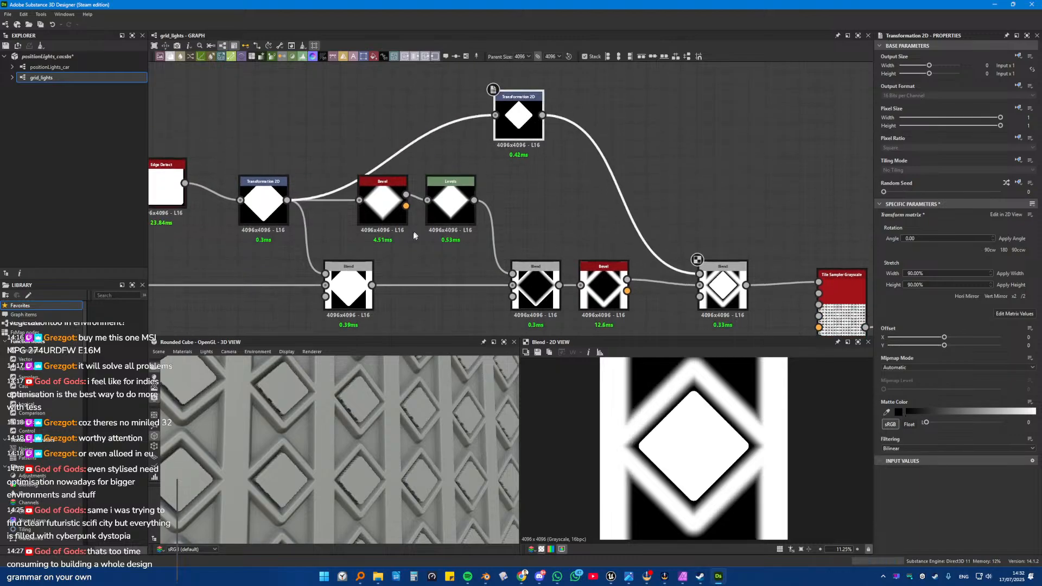
{"action": "left_click_drag", "start_coordinate": [383, 244], "coordinate": [442, 209]}
{"action": "key", "text": "ctrl+c"}
{"action": "key", "text": "ctrl+v"}
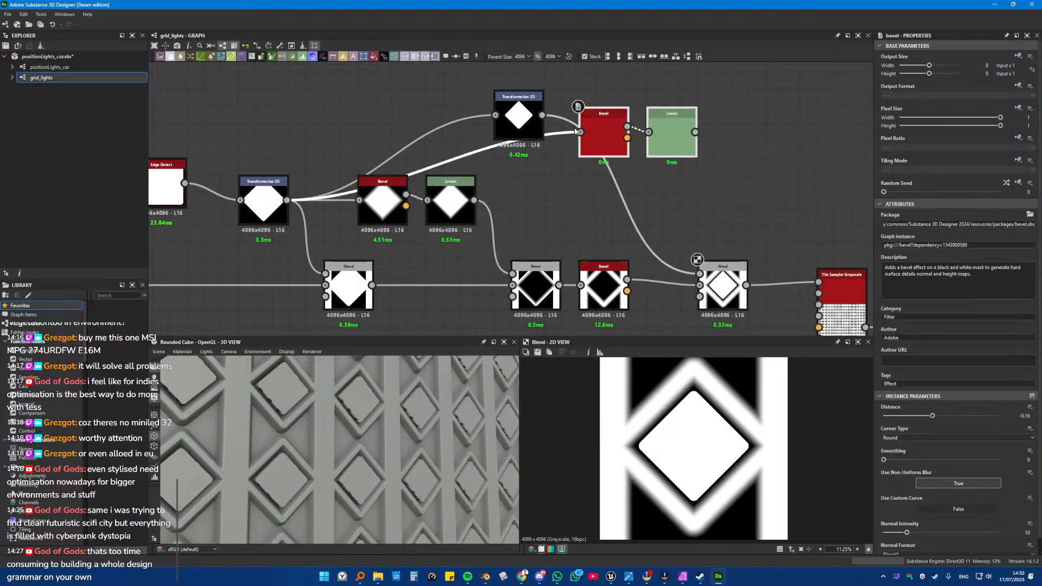
Step: Line up the upper branch, feeding the upper Transformation 2D into the copied Bevel and the copied Levels into the last Blend's foreground
{"action": "left_click_drag", "start_coordinate": [542, 115], "coordinate": [582, 132]}
{"action": "left_click_drag", "start_coordinate": [518, 125], "coordinate": [417, 108]}
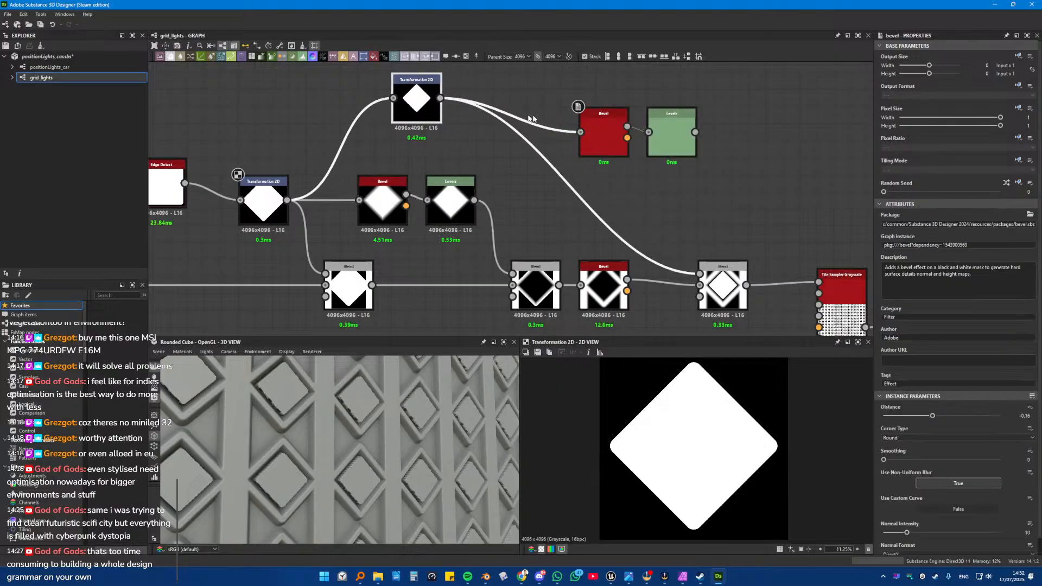
{"action": "left_click_drag", "start_coordinate": [604, 136], "coordinate": [501, 102]}
{"action": "left_click_drag", "start_coordinate": [672, 127], "coordinate": [700, 274]}
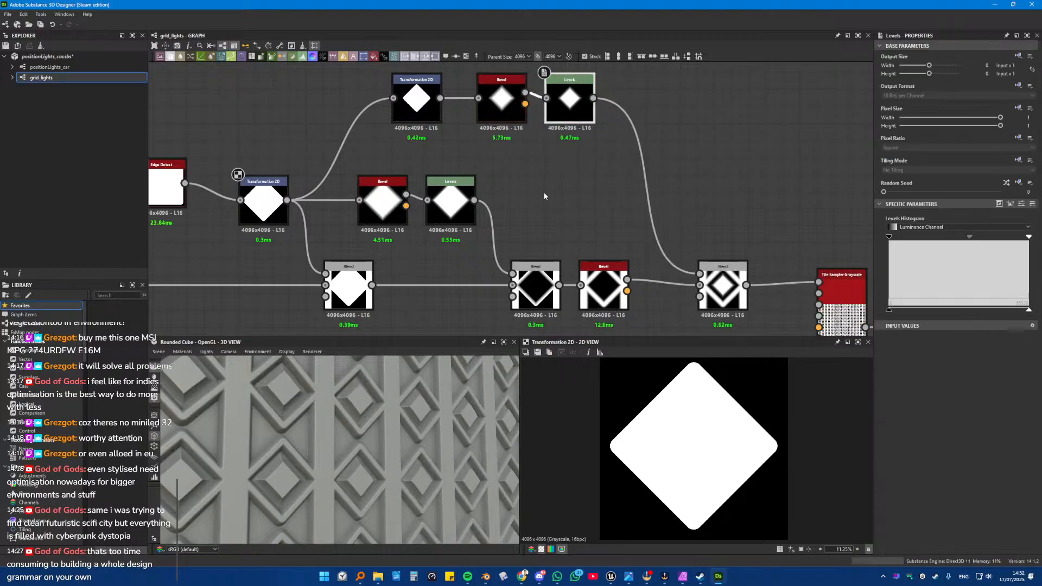
Step: Set the distance of the copied Bevel in the upper branch to 0.17
{"action": "left_click", "coordinate": [513, 95]}
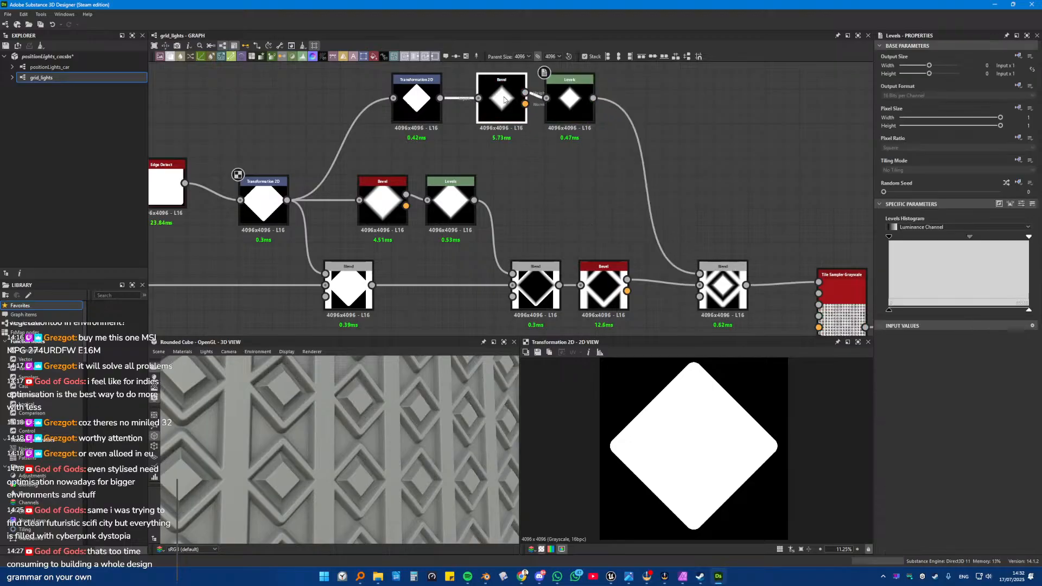
{"action": "left_click_drag", "start_coordinate": [899, 420], "coordinate": [947, 417]}
{"action": "type", "text": "0"}
{"action": "key", "text": "Return"}
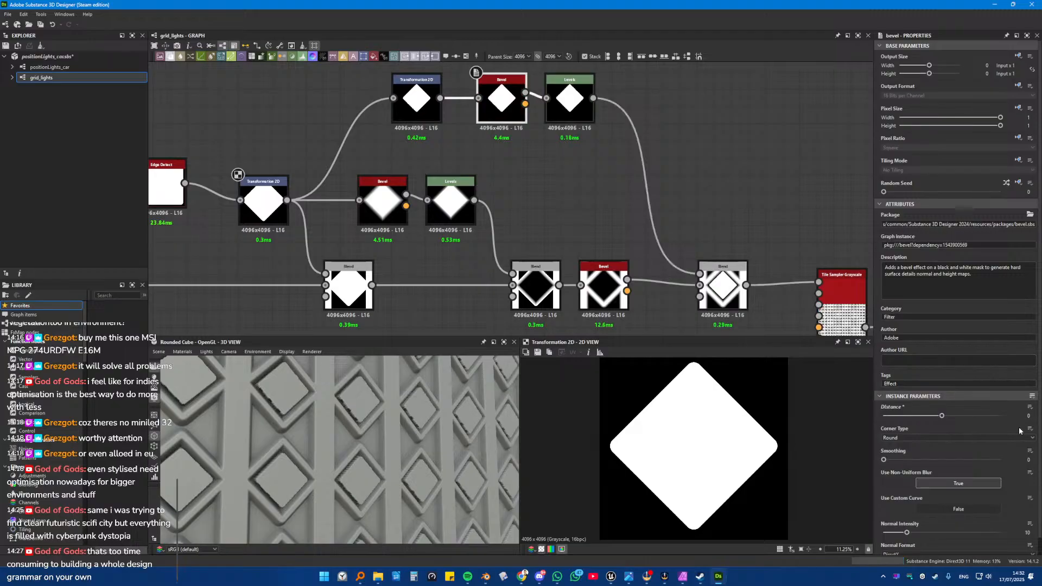
{"action": "left_click_drag", "start_coordinate": [943, 416], "coordinate": [952, 417]}
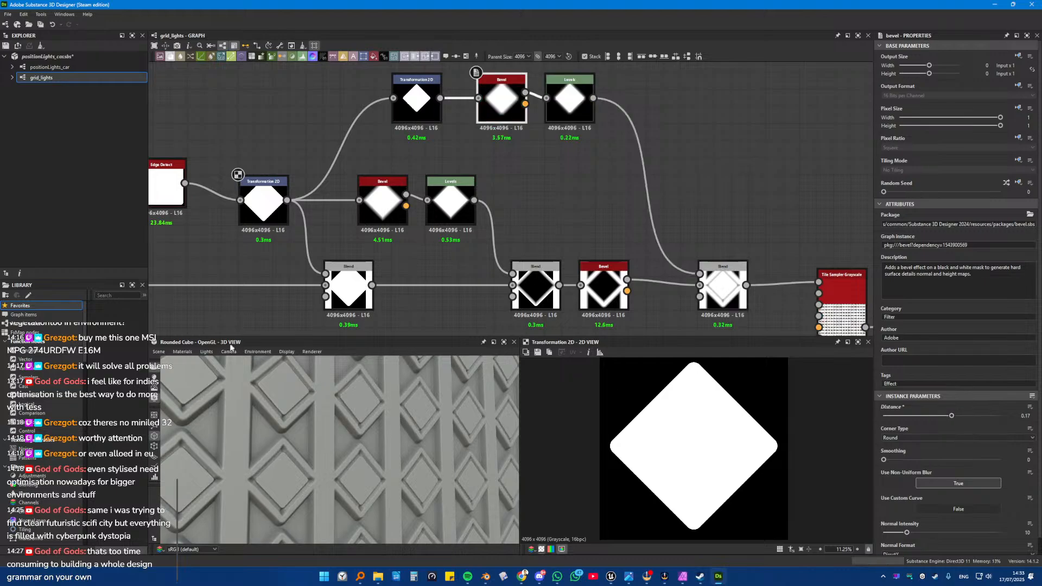
{"action": "scroll", "coordinate": [265, 421], "scroll_direction": "up", "scroll_amount": 2}
{"action": "scroll", "coordinate": [312, 427], "scroll_direction": "up", "scroll_amount": 5}
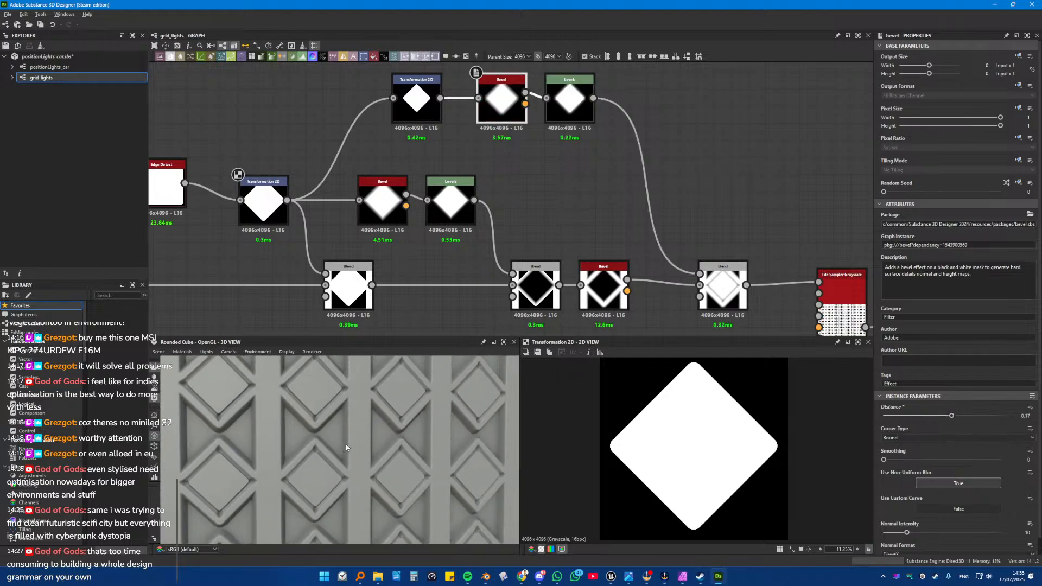
{"action": "scroll", "coordinate": [302, 408], "scroll_direction": "down", "scroll_amount": 5}
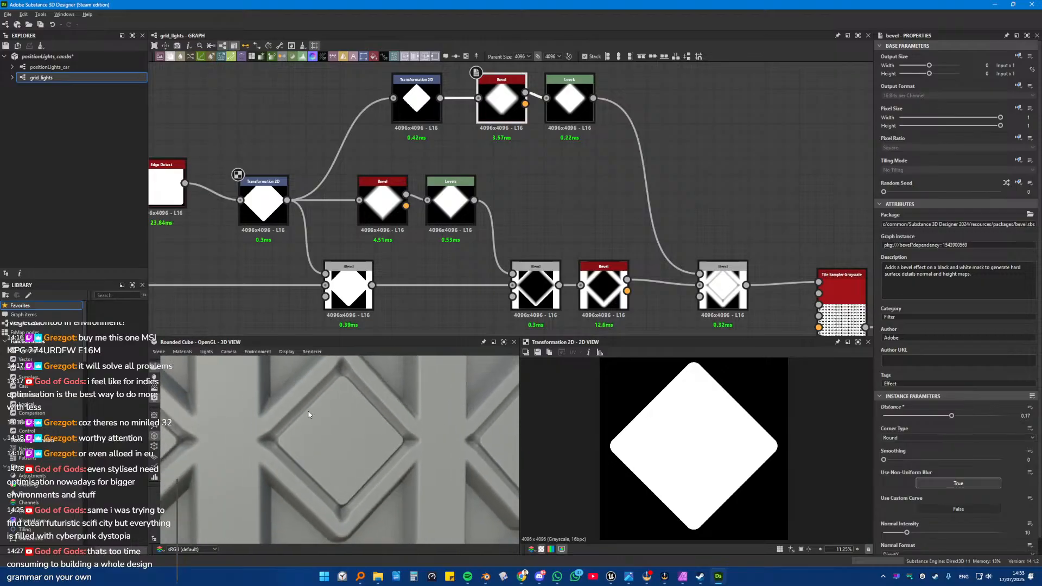
{"action": "scroll", "coordinate": [309, 416], "scroll_direction": "up", "scroll_amount": 5}
{"action": "scroll", "coordinate": [309, 416], "scroll_direction": "down", "scroll_amount": 3}
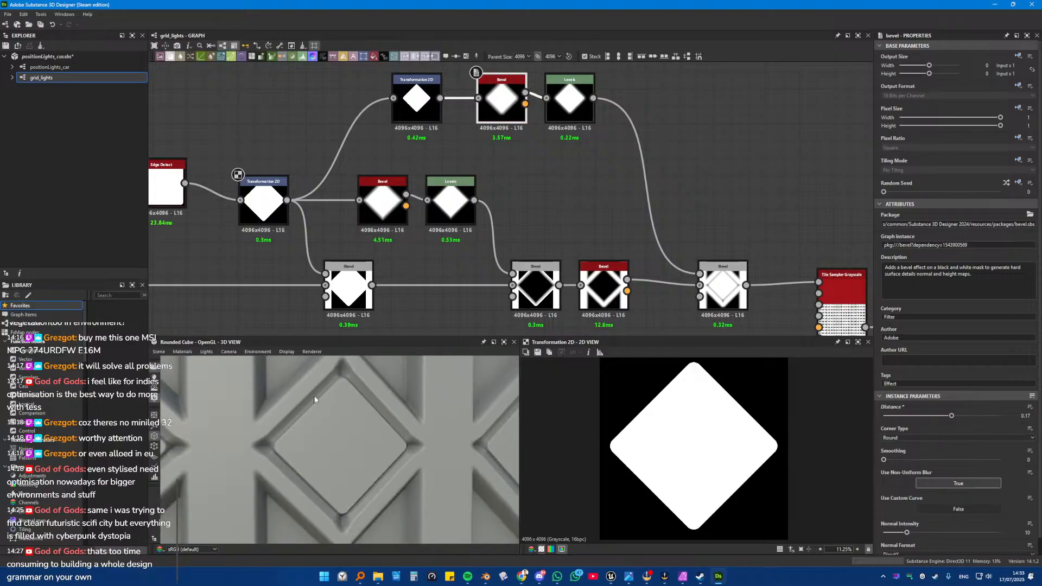
Step: Try removing the copied Levels from the upper branch, and undo the removal
{"action": "middle_click_drag", "start_coordinate": [320, 390], "coordinate": [321, 400]}
{"action": "left_click", "coordinate": [549, 115]}
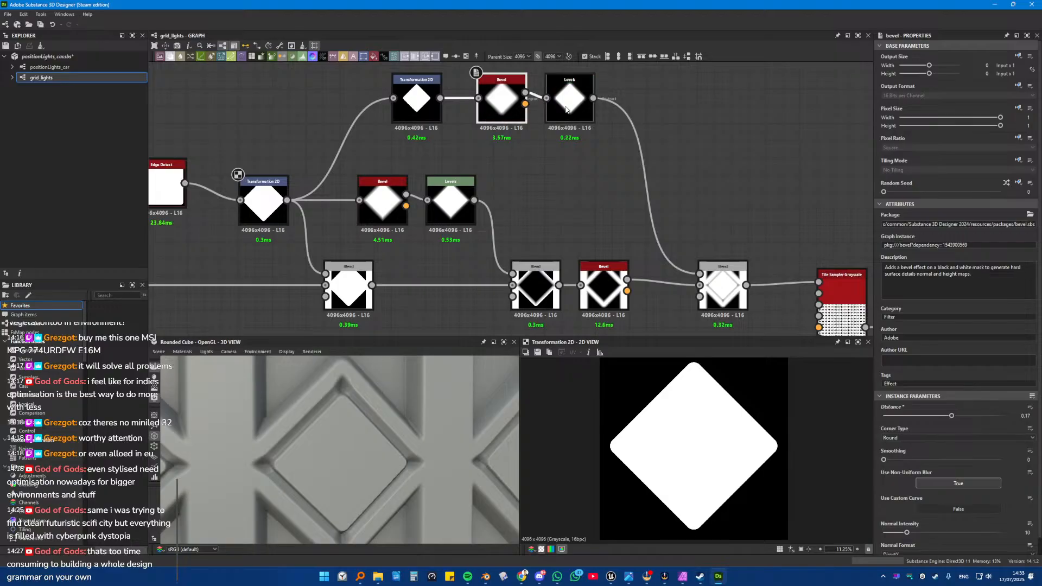
{"action": "key", "text": "Delete"}
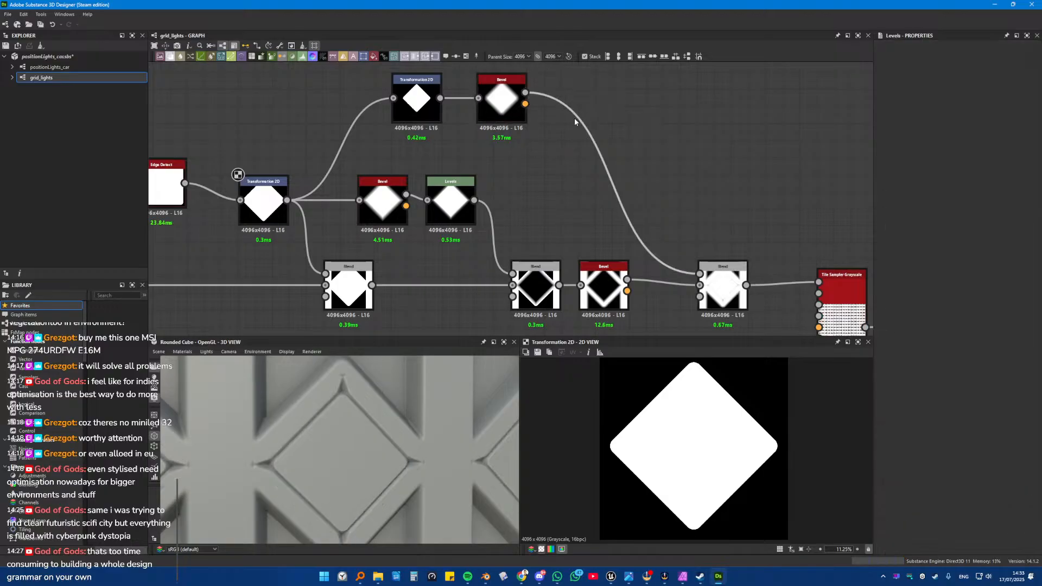
{"action": "key", "text": "ctrl+z"}
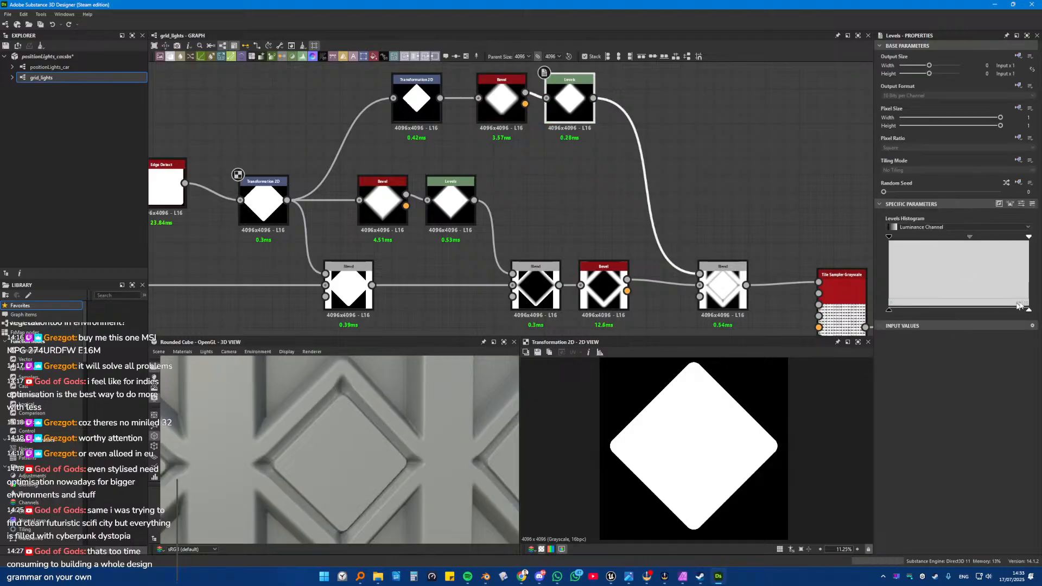
Step: Shift the midtone of the upper branch's Levels slightly and set the upper Bevel's distance to 0.14
{"action": "mouse_move", "coordinate": [972, 240]}
{"action": "left_mouse_down"}
{"action": "mouse_move", "coordinate": [986, 240]}
{"action": "mouse_move", "coordinate": [878, 241]}
{"action": "mouse_move", "coordinate": [984, 251]}
{"action": "left_mouse_up"}
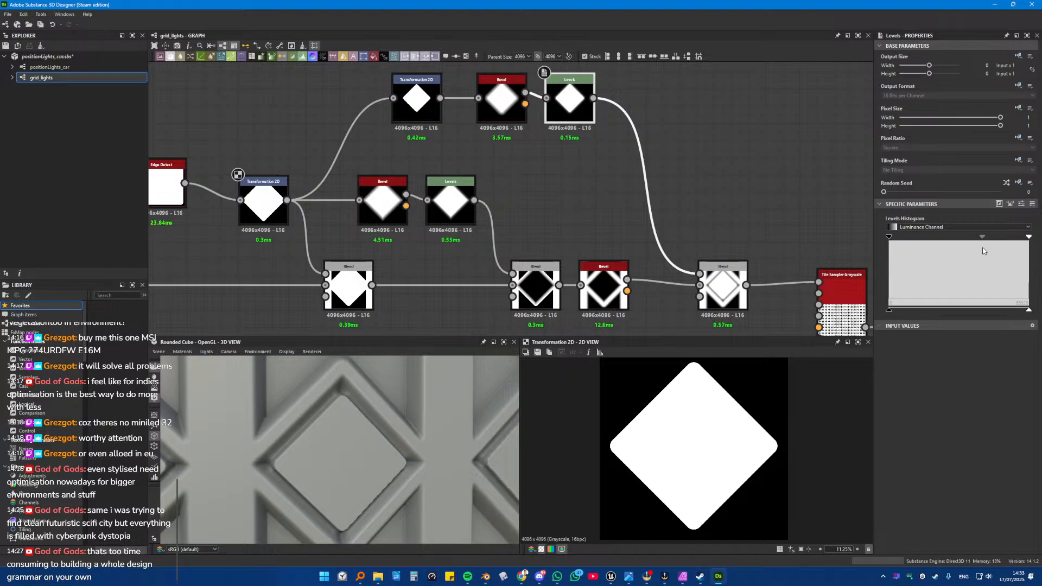
{"action": "left_click", "coordinate": [516, 111]}
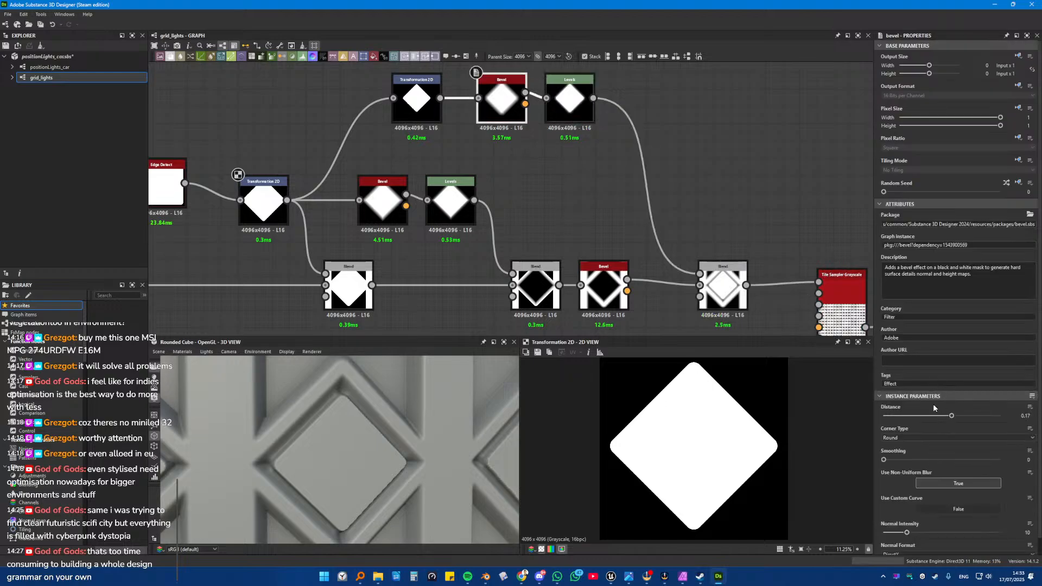
{"action": "mouse_move", "coordinate": [952, 417]}
{"action": "left_mouse_down"}
{"action": "mouse_move", "coordinate": [932, 417]}
{"action": "mouse_move", "coordinate": [950, 416]}
{"action": "left_mouse_up"}
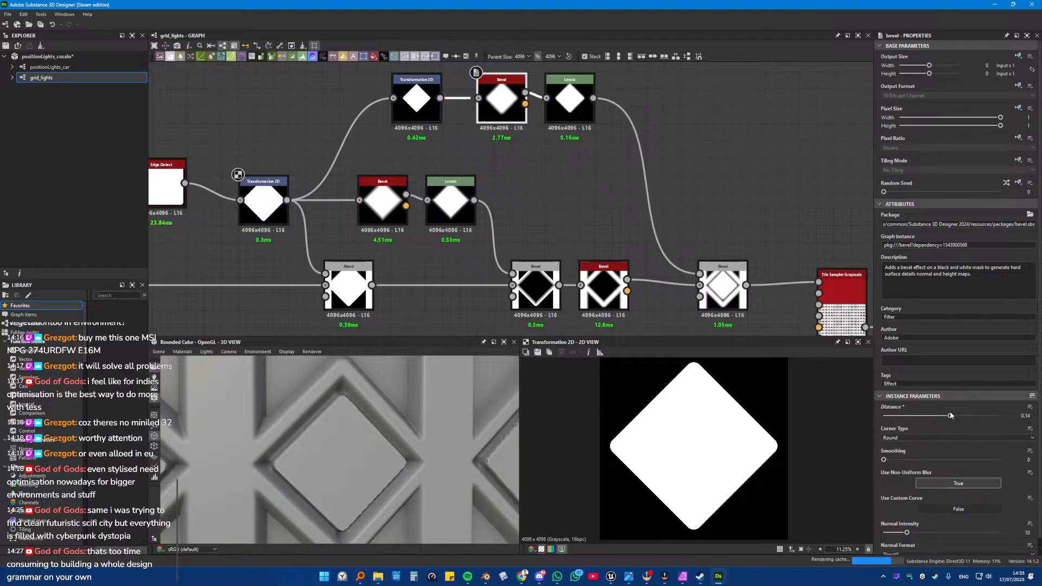
Step: Set the upper Transformation 2D's width and height stretch to 110% and apply it to the diamond
{"action": "left_click", "coordinate": [441, 121]}
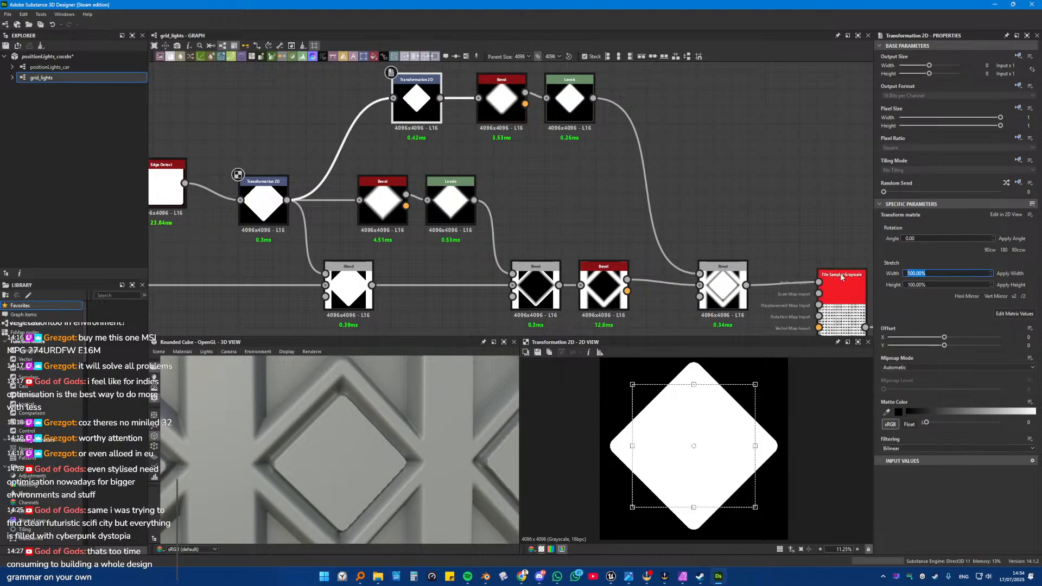
{"action": "key", "text": "Return"}
{"action": "type", "text": "110"}
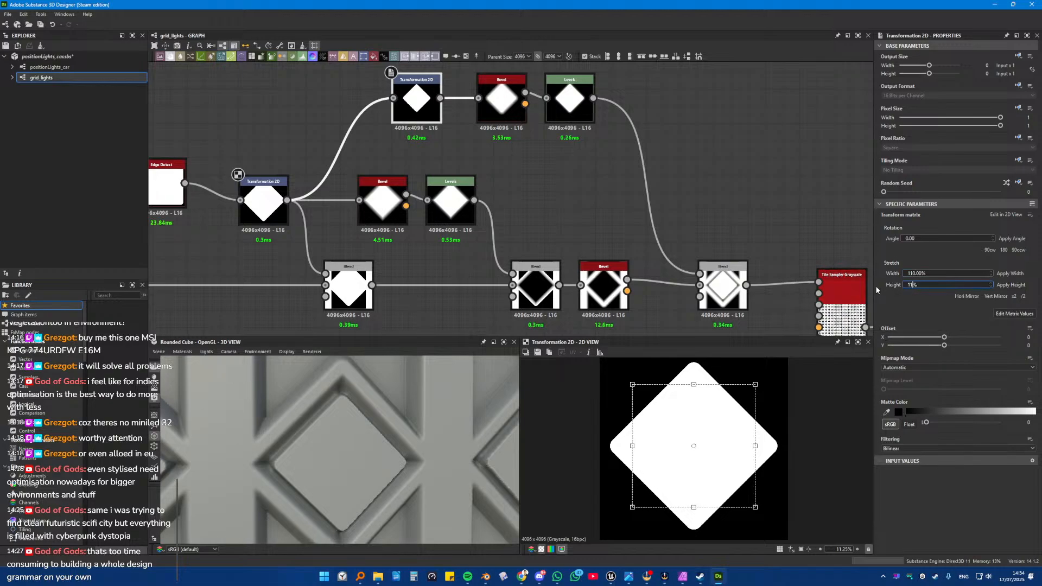
{"action": "key", "text": "Return"}
{"action": "left_click", "coordinate": [1011, 284]}
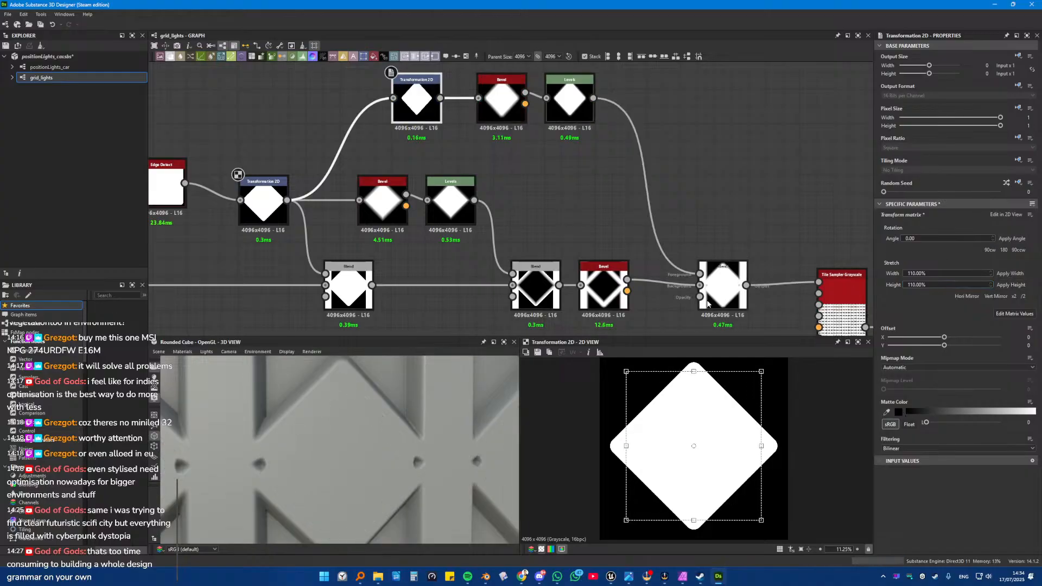
Step: Undo the applied stretches and reapply the 110% width and height stretch once each in the upper Transformation 2D
{"action": "key", "text": "ctrl+z"}
{"action": "key", "text": "ctrl+z"}
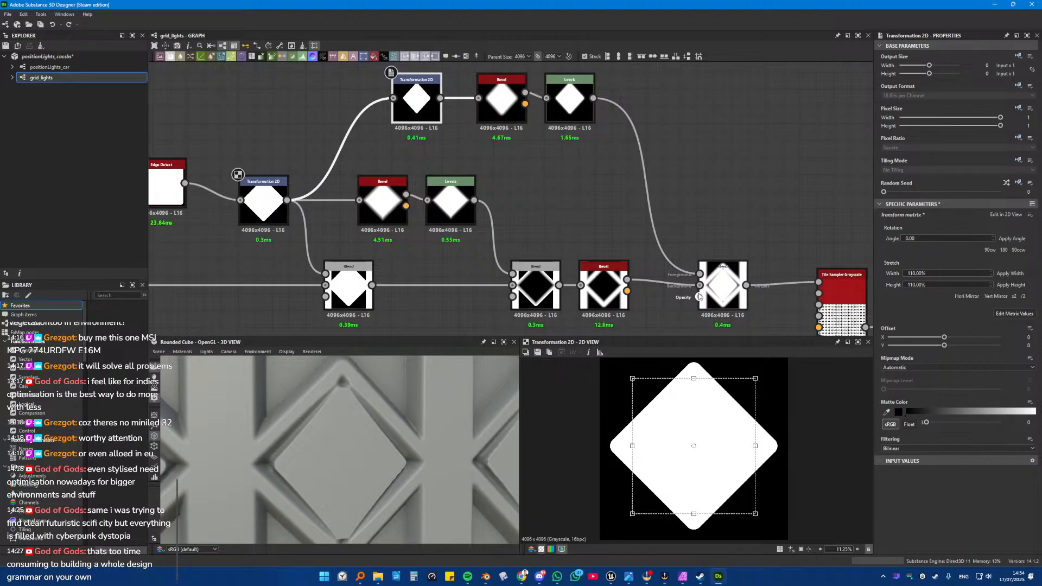
{"action": "key", "text": "ctrl+z"}
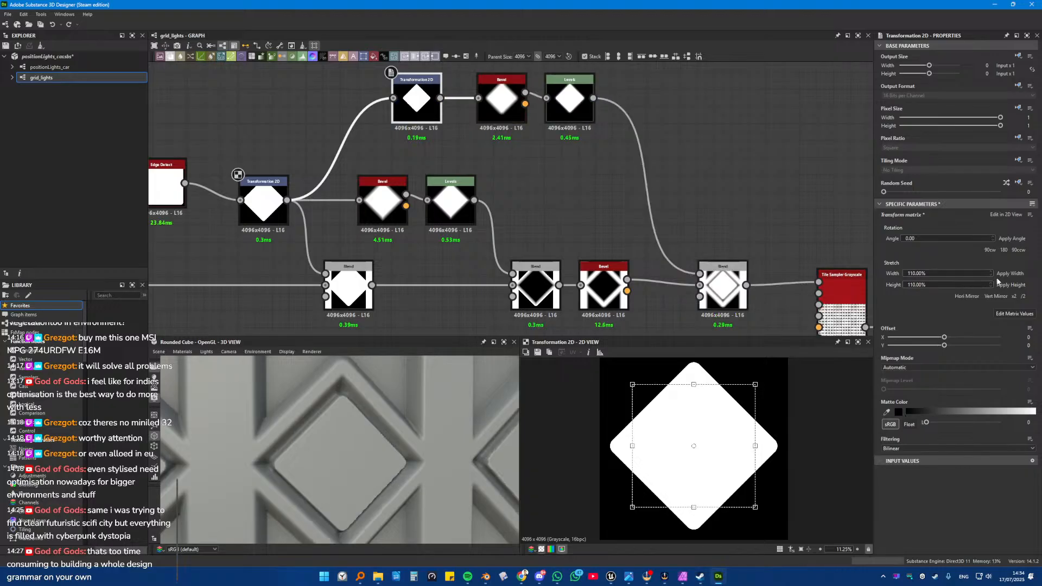
{"action": "left_click", "coordinate": [1010, 274]}
{"action": "left_click", "coordinate": [1011, 285]}
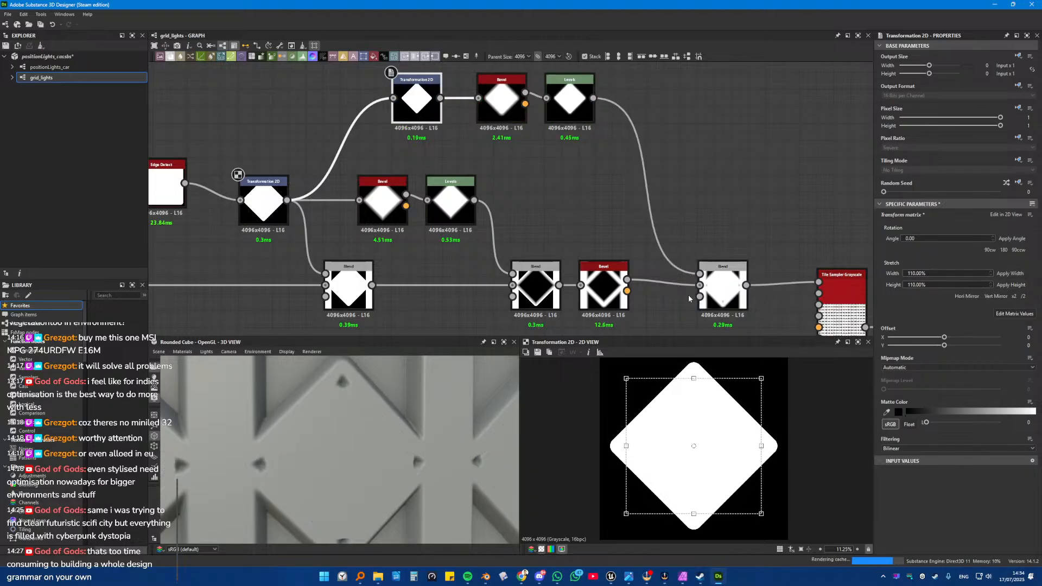
Step: Reduce the distance of the upper branch's Bevel to 0.08
{"action": "left_click", "coordinate": [501, 100]}
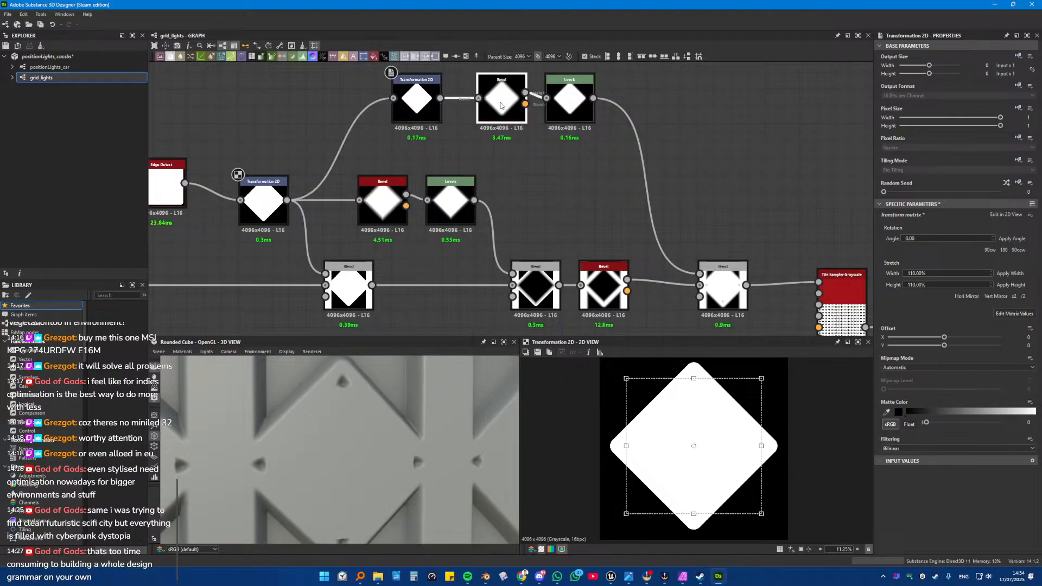
{"action": "left_click_drag", "start_coordinate": [950, 416], "coordinate": [949, 417]}
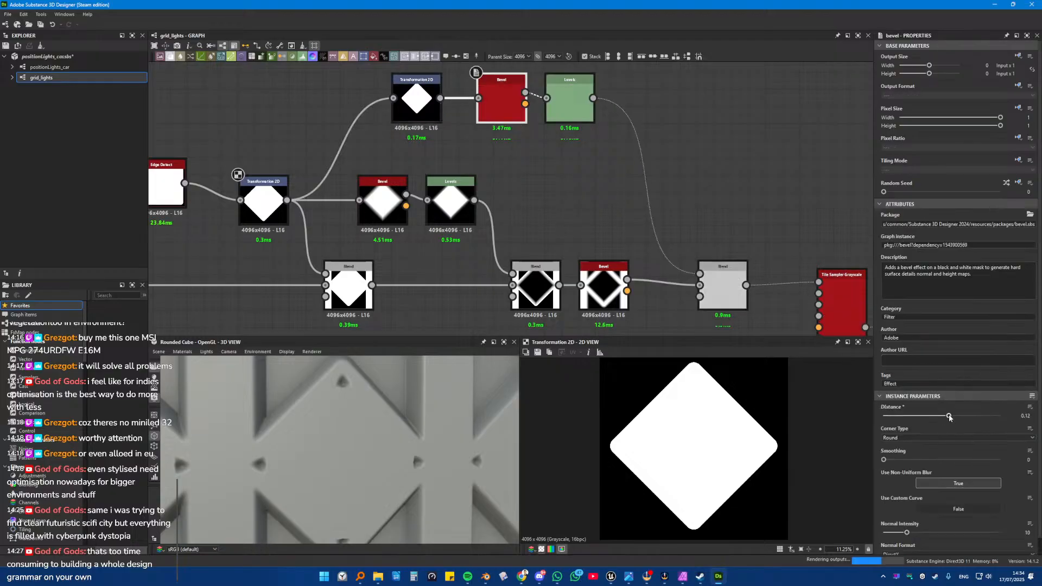
{"action": "left_click_drag", "start_coordinate": [950, 417], "coordinate": [948, 417]}
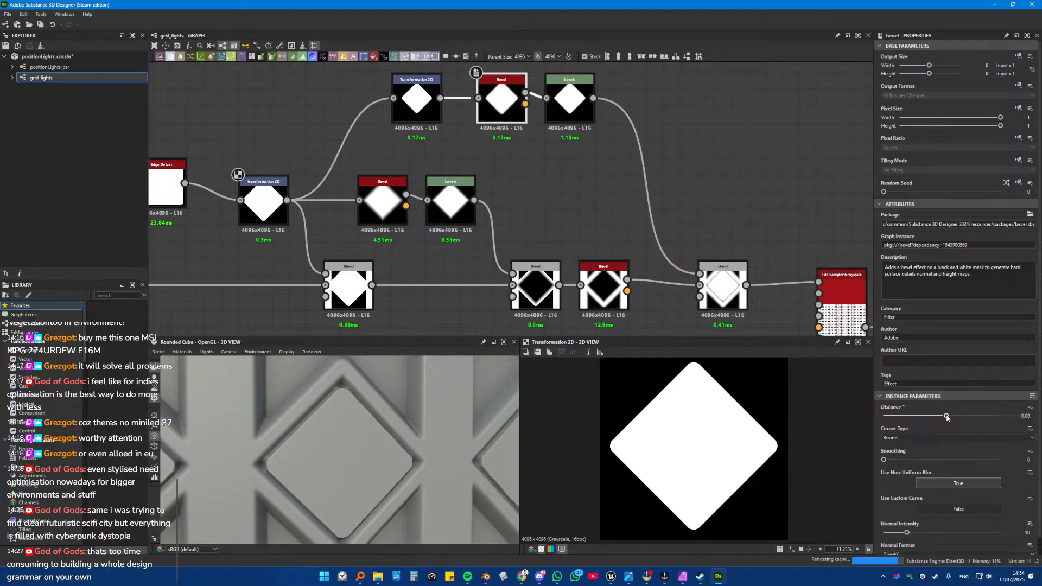
{"action": "left_click", "coordinate": [588, 220]}
Step: Examine the diamond tile pattern on the rounded cube from near, far and different angles
{"action": "scroll", "coordinate": [540, 256], "scroll_direction": "down", "scroll_amount": 4}
{"action": "scroll", "coordinate": [380, 445], "scroll_direction": "down", "scroll_amount": 10}
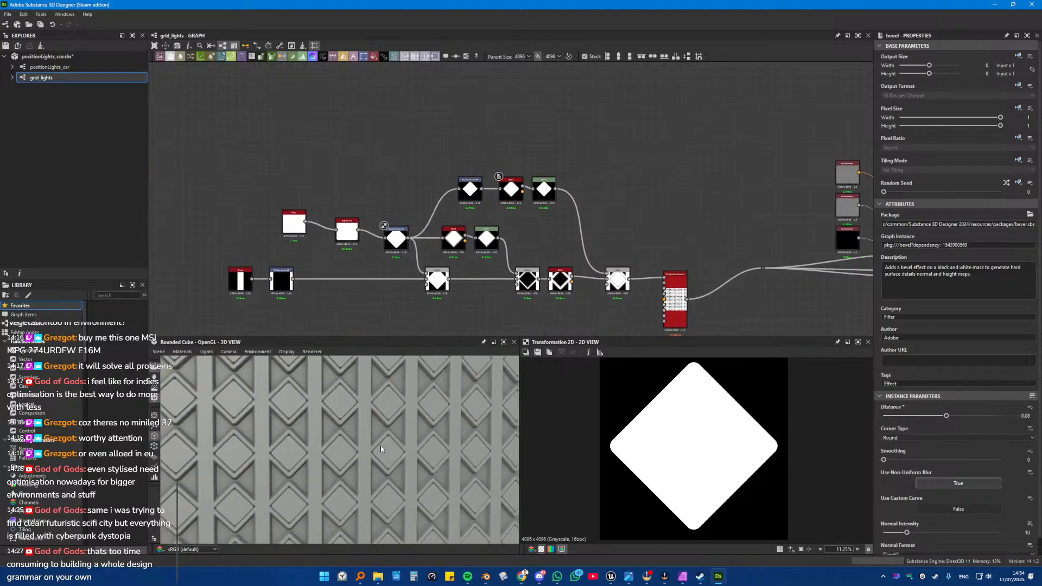
{"action": "mouse_move", "coordinate": [350, 447]}
{"action": "left_mouse_down"}
{"action": "mouse_move", "coordinate": [393, 426]}
{"action": "mouse_move", "coordinate": [359, 425]}
{"action": "mouse_move", "coordinate": [359, 460]}
{"action": "mouse_move", "coordinate": [363, 413]}
{"action": "mouse_move", "coordinate": [356, 460]}
{"action": "mouse_move", "coordinate": [357, 431]}
{"action": "left_mouse_up"}
{"action": "scroll", "coordinate": [361, 412], "scroll_direction": "down", "scroll_amount": 2}
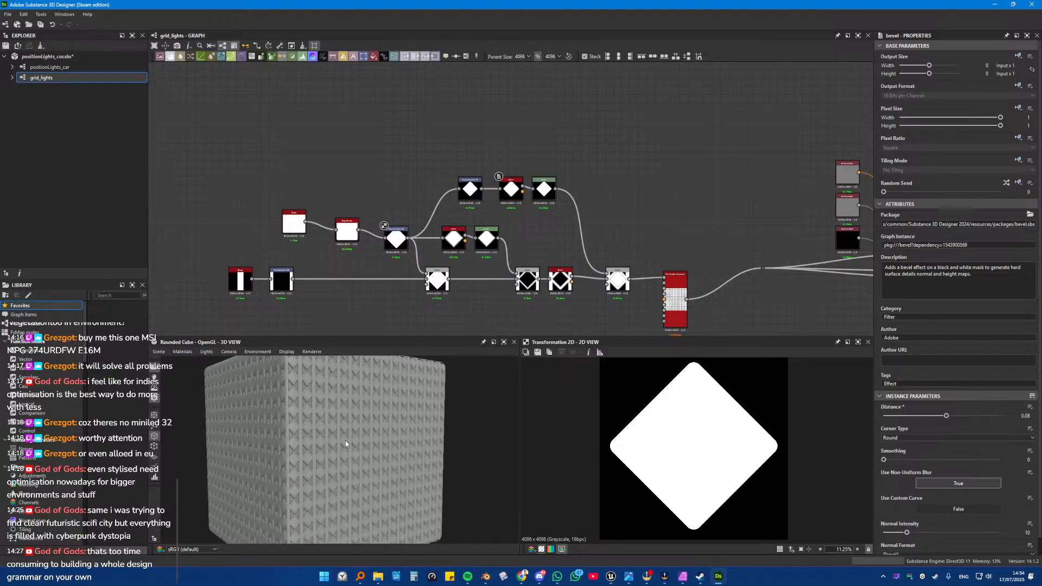
{"action": "scroll", "coordinate": [344, 440], "scroll_direction": "up", "scroll_amount": 5}
{"action": "scroll", "coordinate": [341, 437], "scroll_direction": "down", "scroll_amount": 5}
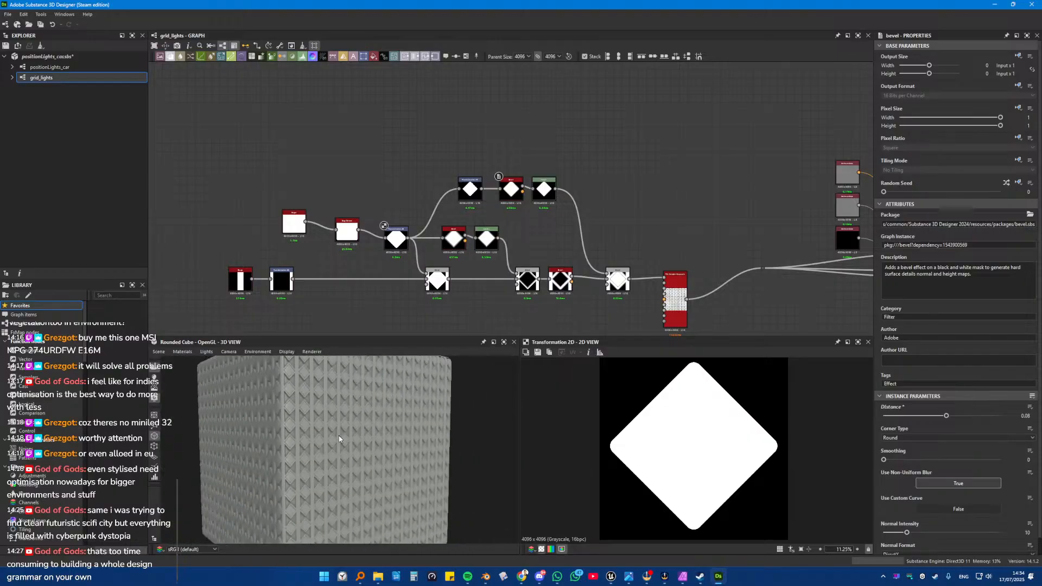
{"action": "mouse_move", "coordinate": [337, 435]}
{"action": "left_mouse_down"}
{"action": "mouse_move", "coordinate": [358, 429]}
{"action": "mouse_move", "coordinate": [247, 432]}
{"action": "mouse_move", "coordinate": [343, 438]}
{"action": "mouse_move", "coordinate": [331, 453]}
{"action": "left_mouse_up"}
{"action": "scroll", "coordinate": [349, 419], "scroll_direction": "up", "scroll_amount": 6}
{"action": "scroll", "coordinate": [337, 416], "scroll_direction": "down", "scroll_amount": 8}
{"action": "scroll", "coordinate": [343, 437], "scroll_direction": "up", "scroll_amount": 5}
{"action": "scroll", "coordinate": [330, 437], "scroll_direction": "down", "scroll_amount": 9}
{"action": "middle_click_drag", "start_coordinate": [331, 443], "coordinate": [351, 425]}
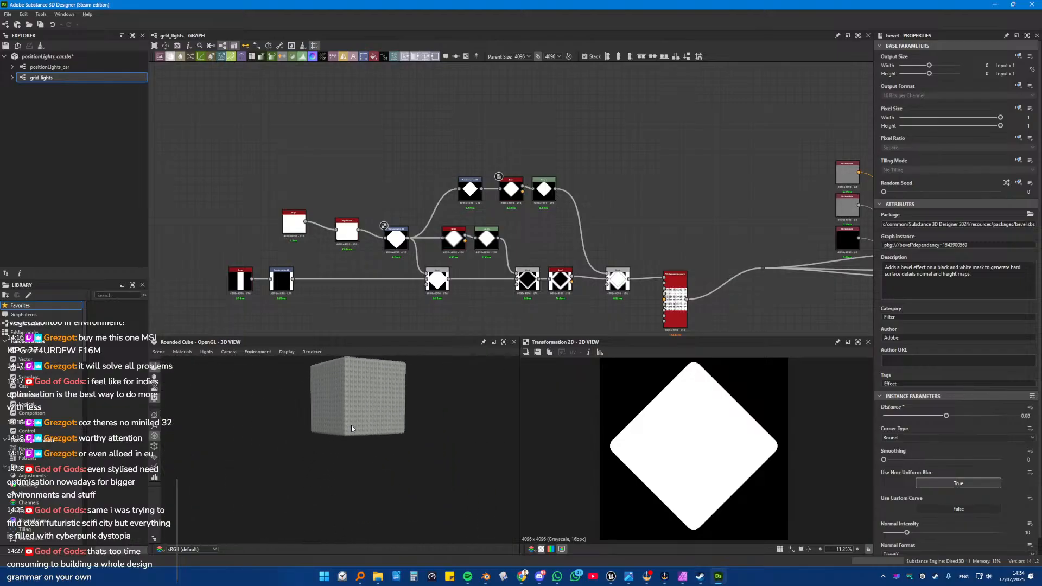
{"action": "scroll", "coordinate": [358, 426], "scroll_direction": "down", "scroll_amount": 3}
{"action": "left_click_drag", "start_coordinate": [360, 428], "coordinate": [362, 431]}
{"action": "scroll", "coordinate": [364, 434], "scroll_direction": "up", "scroll_amount": 7}
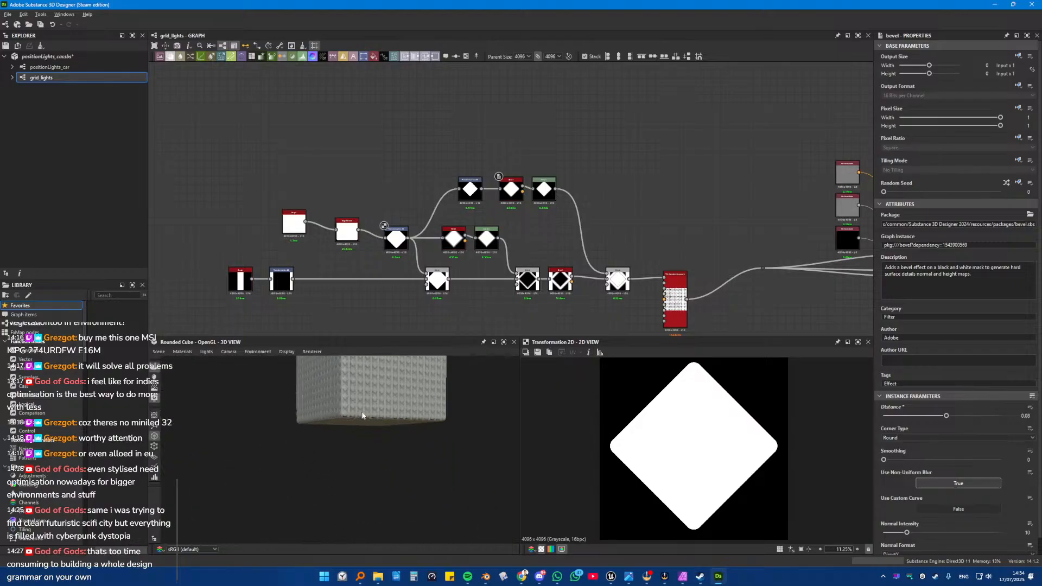
{"action": "scroll", "coordinate": [368, 438], "scroll_direction": "up", "scroll_amount": 3}
{"action": "scroll", "coordinate": [347, 417], "scroll_direction": "down", "scroll_amount": 3}
{"action": "scroll", "coordinate": [353, 426], "scroll_direction": "up", "scroll_amount": 4}
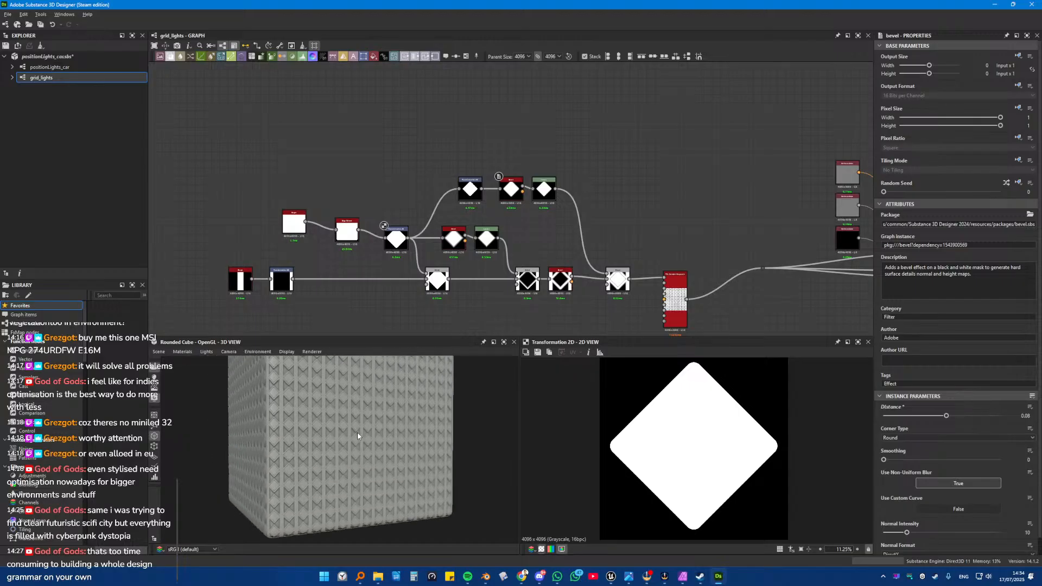
{"action": "scroll", "coordinate": [354, 442], "scroll_direction": "up", "scroll_amount": 1}
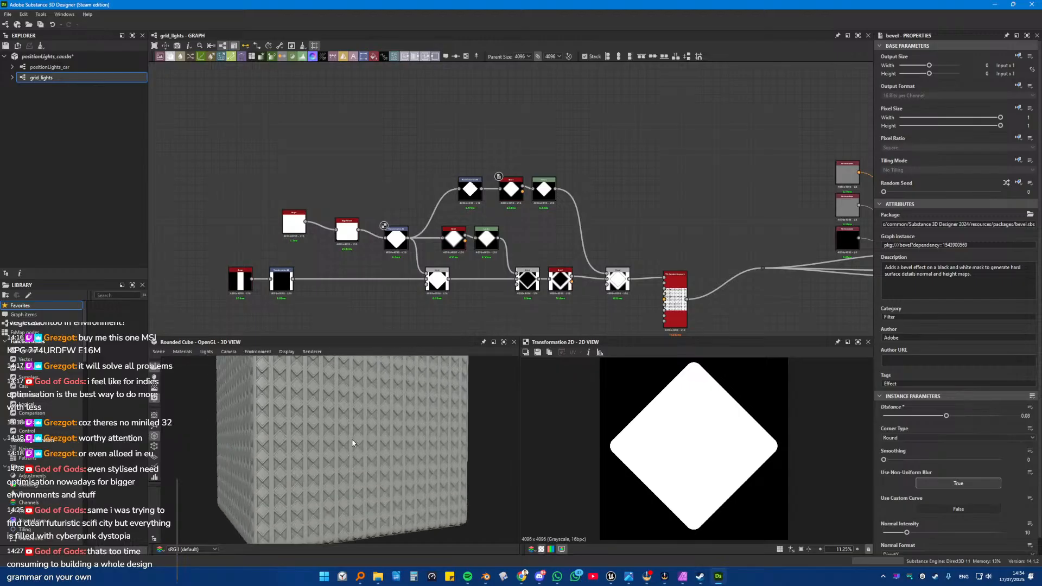
{"action": "scroll", "coordinate": [399, 445], "scroll_direction": "up", "scroll_amount": 5}
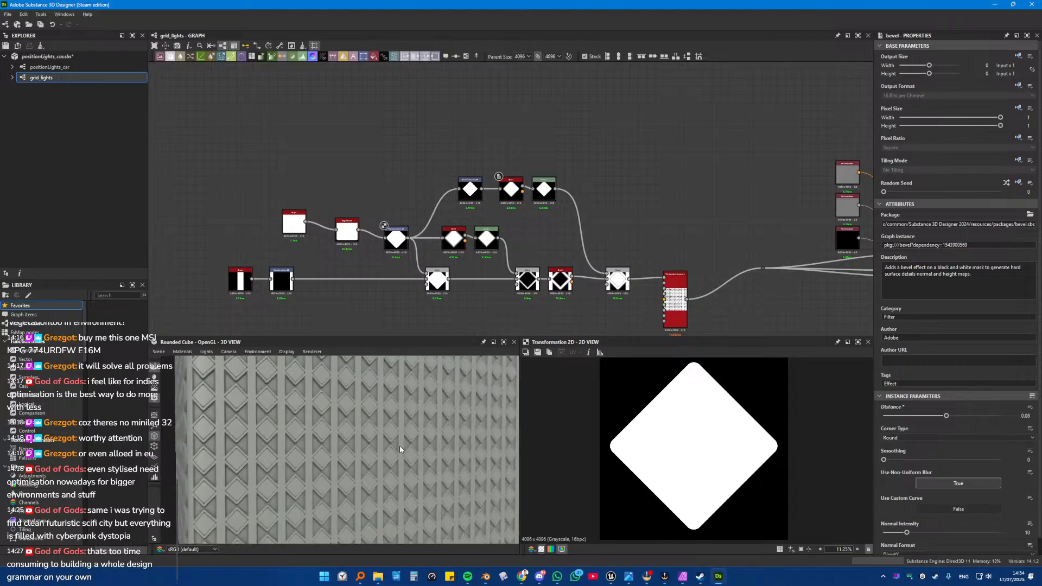
{"action": "scroll", "coordinate": [663, 286], "scroll_direction": "down", "scroll_amount": 3}
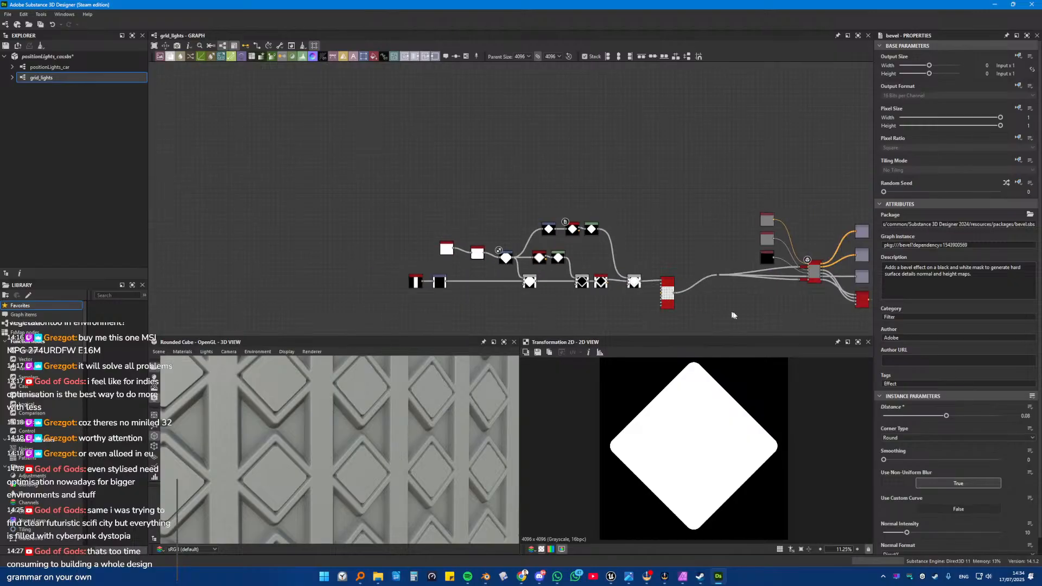
Step: Duplicate the ORM output node and place the copy below the RGBA Merge node
{"action": "scroll", "coordinate": [814, 282], "scroll_direction": "up", "scroll_amount": 5}
{"action": "scroll", "coordinate": [737, 274], "scroll_direction": "up", "scroll_amount": 3}
{"action": "left_click", "coordinate": [740, 213]}
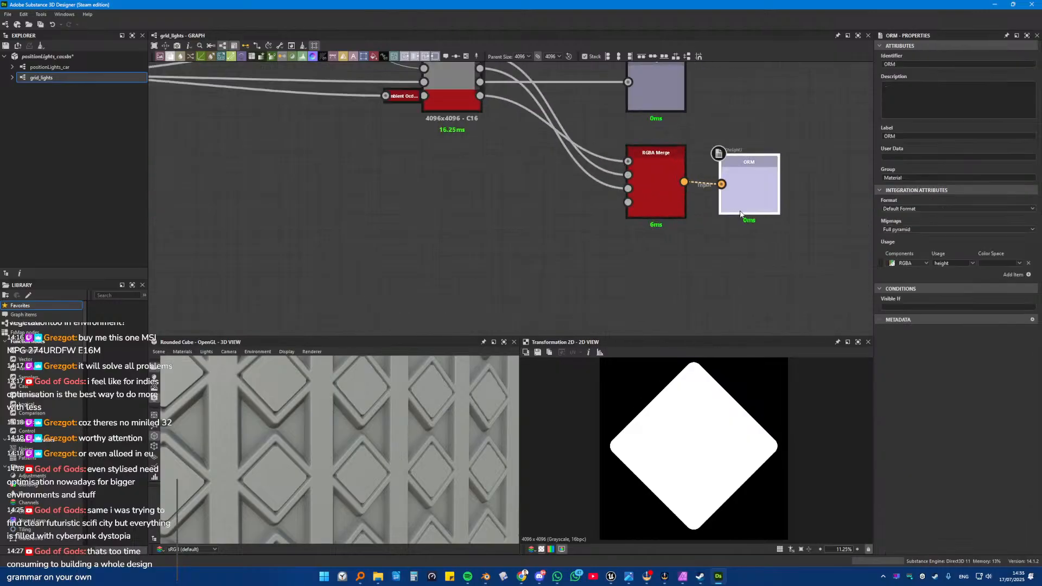
{"action": "key", "text": "ctrl+c"}
{"action": "key", "text": "ctrl+v"}
{"action": "left_click_drag", "start_coordinate": [492, 218], "coordinate": [656, 299]}
{"action": "double_click", "coordinate": [650, 287]}
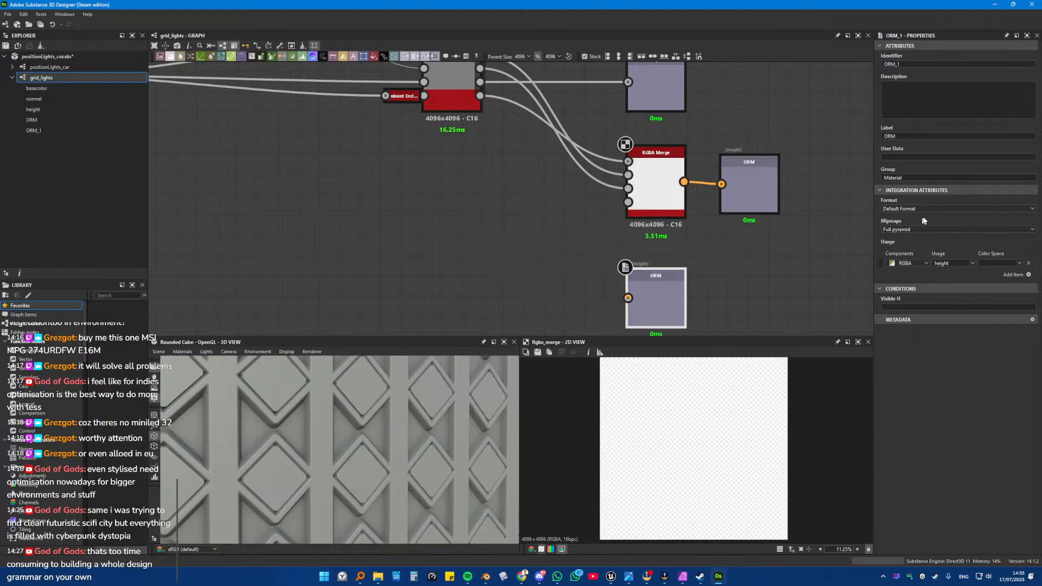
Step: Set both the identifier and the label of the copied output to Emissive
{"action": "left_click_drag", "start_coordinate": [916, 65], "coordinate": [876, 64]}
{"action": "type", "text": "Emissive"}
{"action": "key", "text": "ctrl+a"}
{"action": "key", "text": "ctrl+c"}
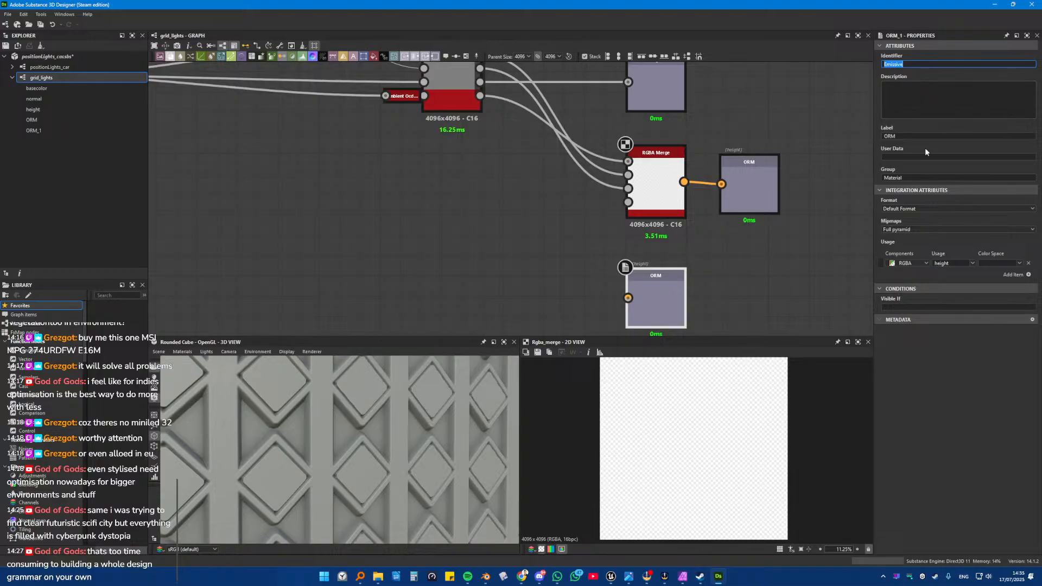
{"action": "left_click_drag", "start_coordinate": [918, 137], "coordinate": [868, 136]}
{"action": "key", "text": "ctrl+v"}
{"action": "key", "text": "Return"}
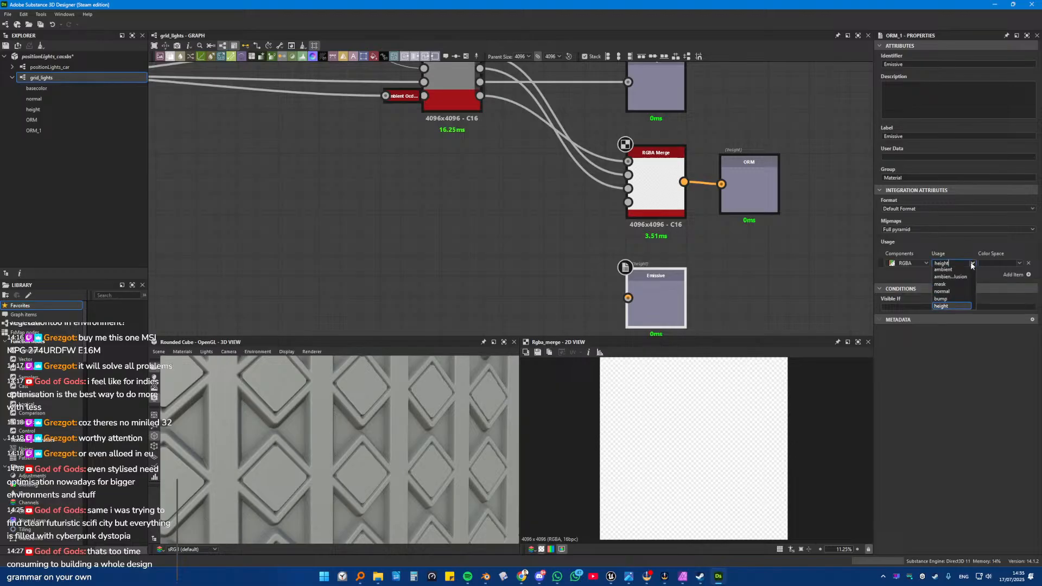
Step: Set the Emissive output's usage to emissive, move the node slightly closer to RGBA Merge and preview it
{"action": "left_click", "coordinate": [954, 263]}
{"action": "left_click", "coordinate": [950, 293]}
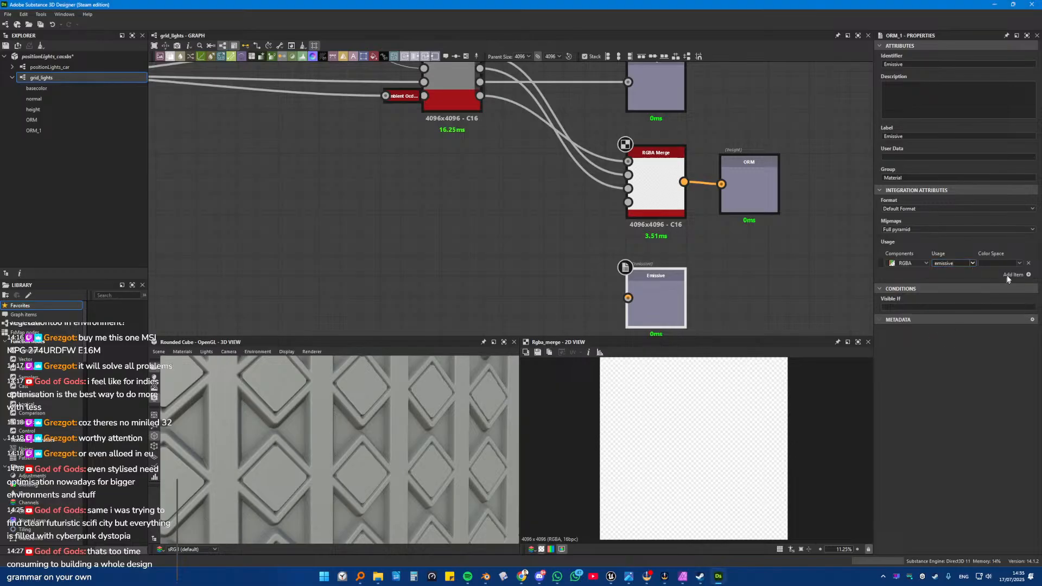
{"action": "left_click", "coordinate": [1019, 264]}
{"action": "left_click", "coordinate": [1019, 264]}
{"action": "left_click_drag", "start_coordinate": [669, 301], "coordinate": [661, 293]}
{"action": "double_click", "coordinate": [661, 293]}
{"action": "left_click", "coordinate": [505, 253]}
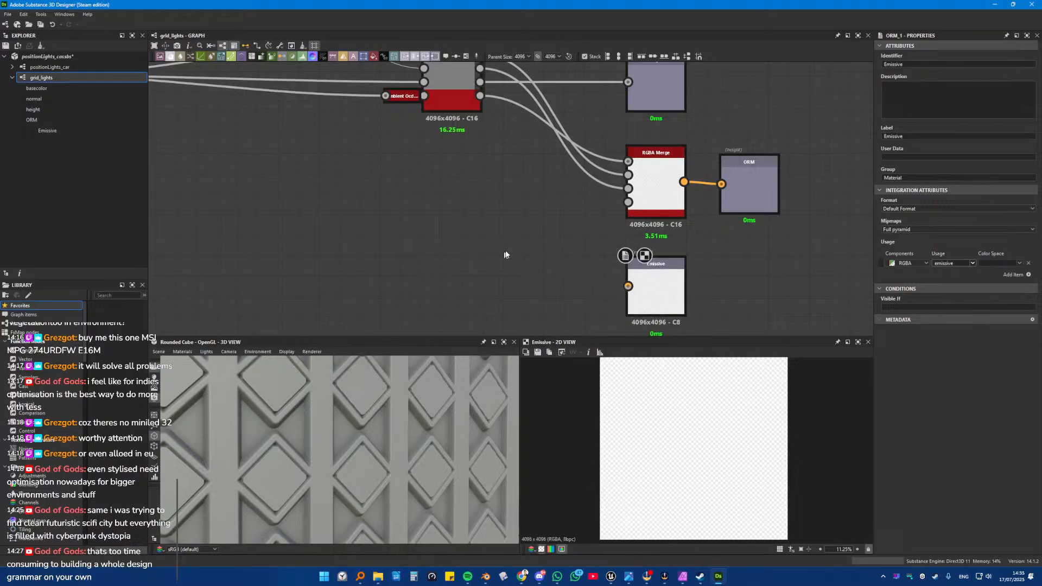
Step: Examine the nodes feeding the Tile Sampler and the beveled diamond edges on the cube up close
{"action": "scroll", "coordinate": [502, 239], "scroll_direction": "down", "scroll_amount": 5}
{"action": "right_click", "coordinate": [625, 233]}
{"action": "middle_click_drag", "start_coordinate": [361, 231], "coordinate": [705, 268]}
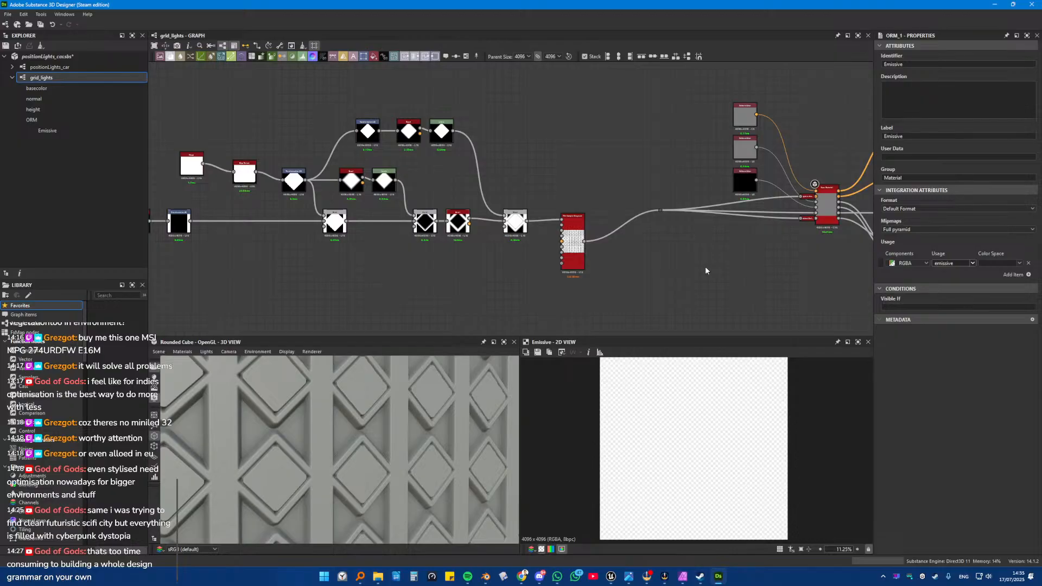
{"action": "scroll", "coordinate": [481, 260], "scroll_direction": "up", "scroll_amount": 4}
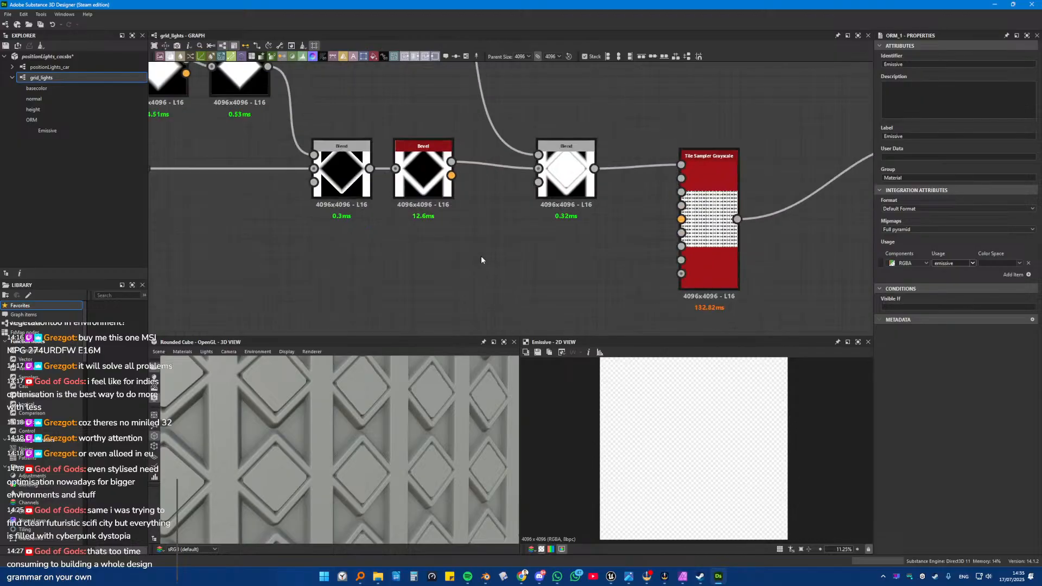
{"action": "scroll", "coordinate": [311, 429], "scroll_direction": "up", "scroll_amount": 5}
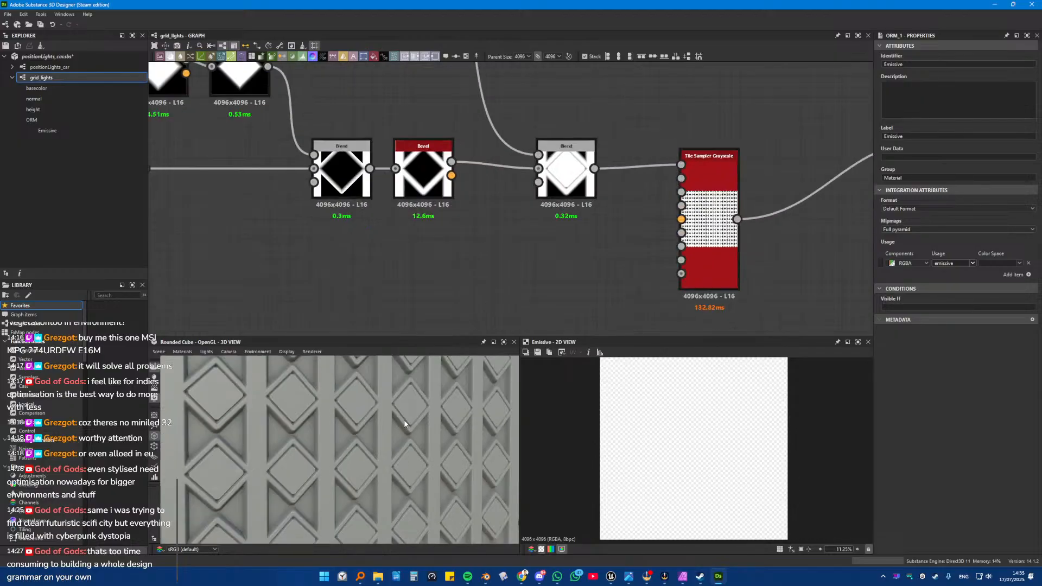
{"action": "scroll", "coordinate": [312, 430], "scroll_direction": "up", "scroll_amount": 3}
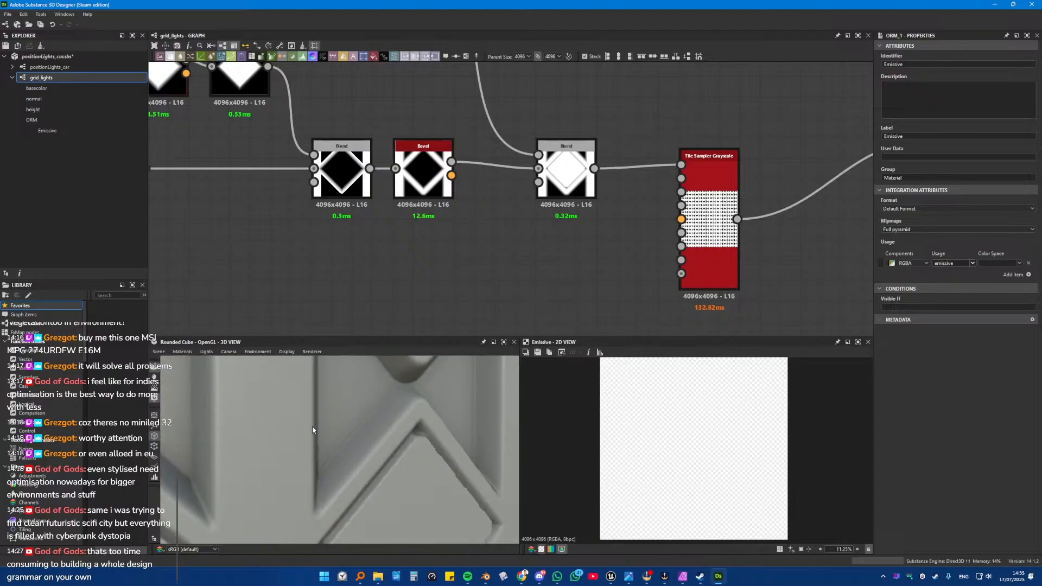
{"action": "scroll", "coordinate": [312, 430], "scroll_direction": "down", "scroll_amount": 4}
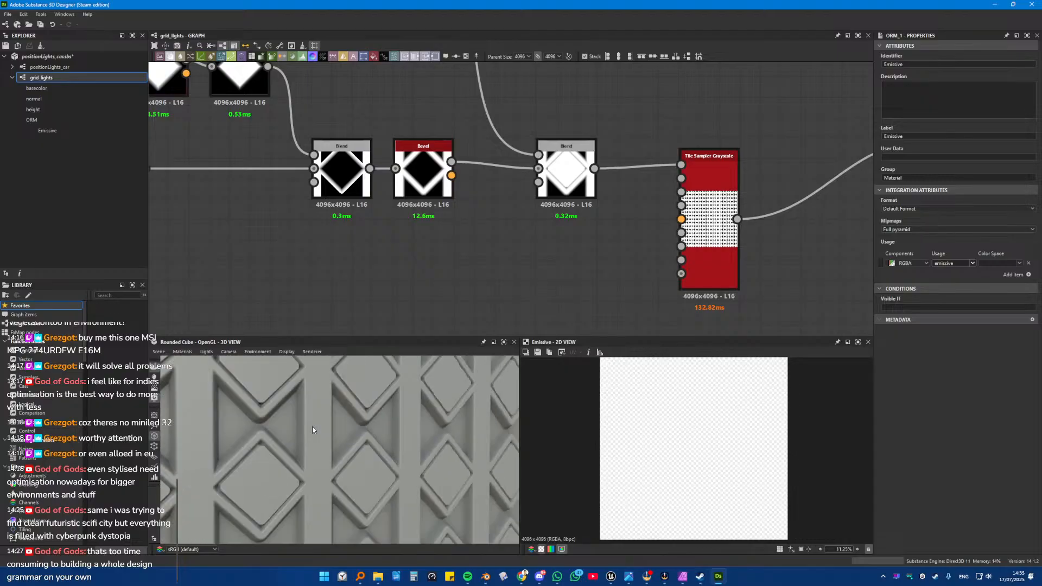
Step: Try lowering the opacity of the Add (Linear Dodge) Blend that combines the diamond and side bars to 0.33
{"action": "middle_click_drag", "start_coordinate": [166, 201], "coordinate": [363, 220]}
{"action": "scroll", "coordinate": [348, 222], "scroll_direction": "down", "scroll_amount": 2}
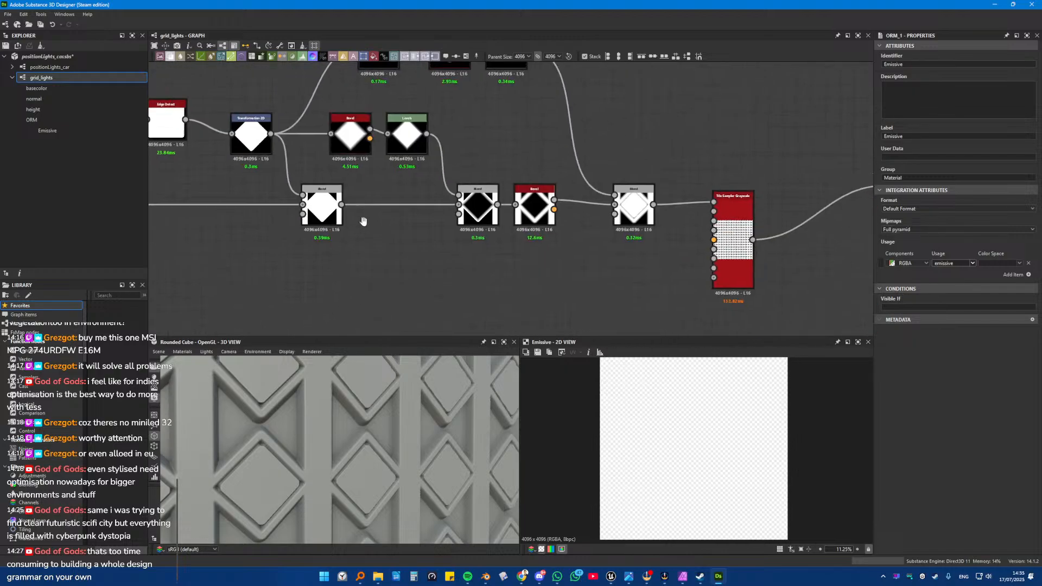
{"action": "middle_click_drag", "start_coordinate": [261, 170], "coordinate": [318, 219]}
{"action": "middle_click_drag", "start_coordinate": [231, 182], "coordinate": [387, 221]}
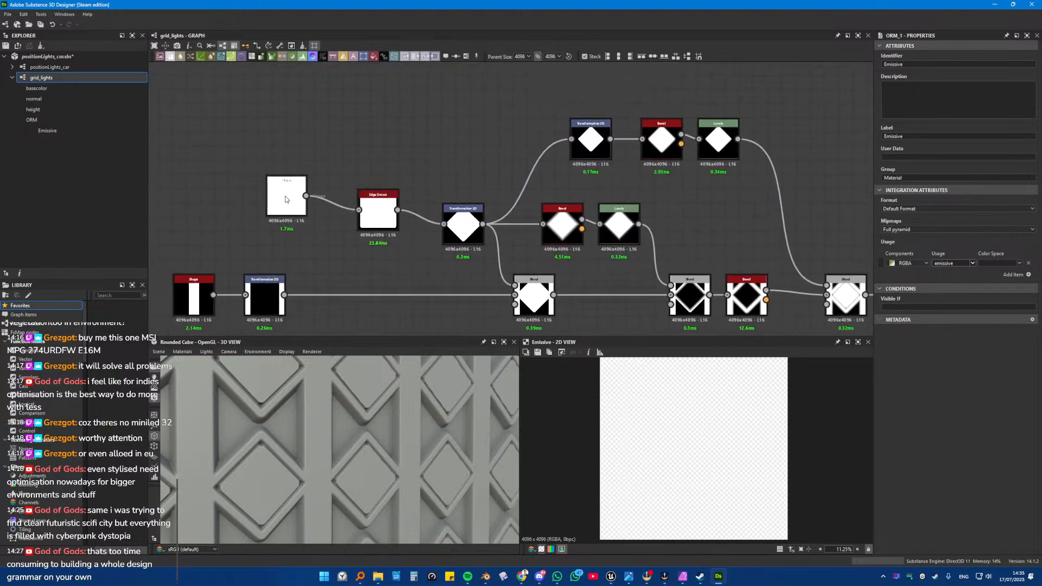
{"action": "middle_click_drag", "start_coordinate": [285, 199], "coordinate": [397, 124]}
{"action": "left_click", "coordinate": [302, 218]}
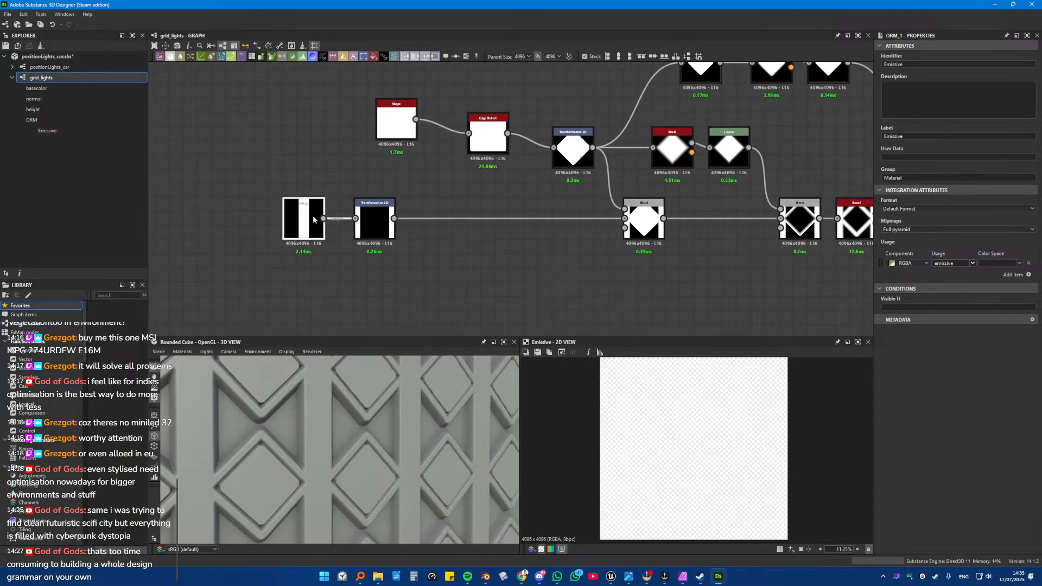
{"action": "middle_click_drag", "start_coordinate": [607, 228], "coordinate": [490, 215]}
{"action": "left_click", "coordinate": [513, 214]}
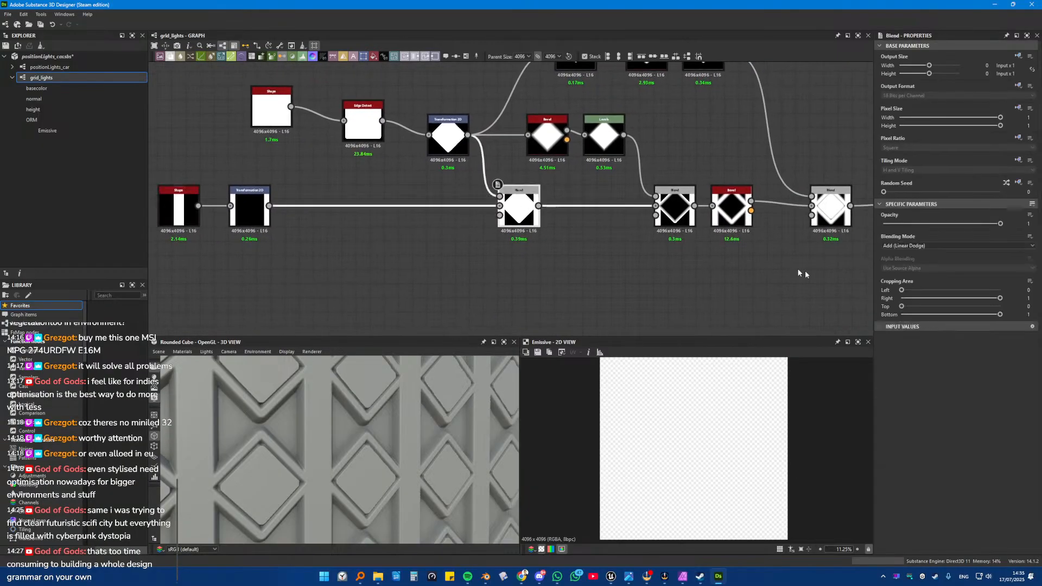
{"action": "left_click", "coordinate": [976, 224]}
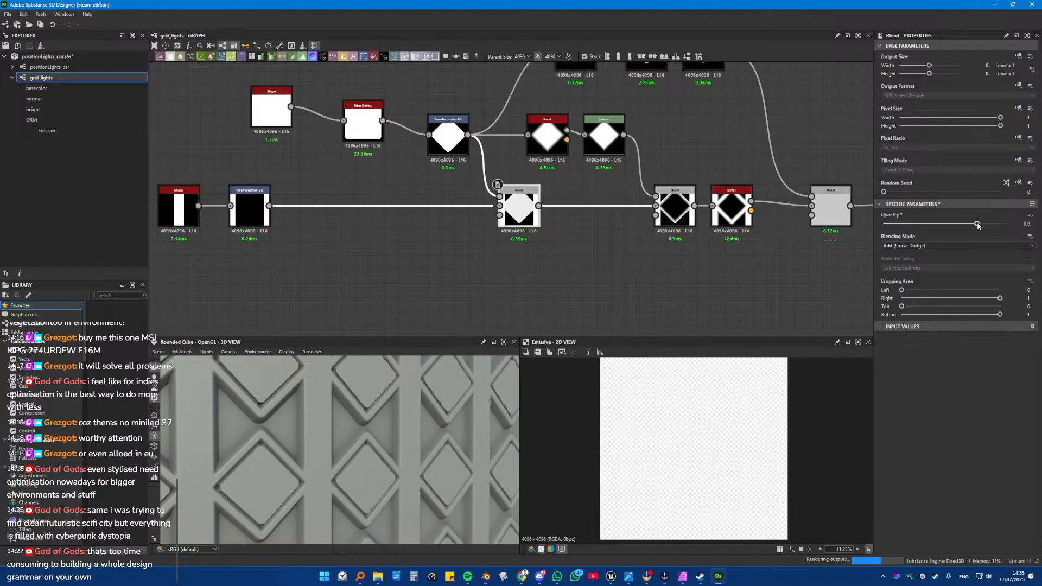
{"action": "left_click_drag", "start_coordinate": [975, 224], "coordinate": [946, 225]}
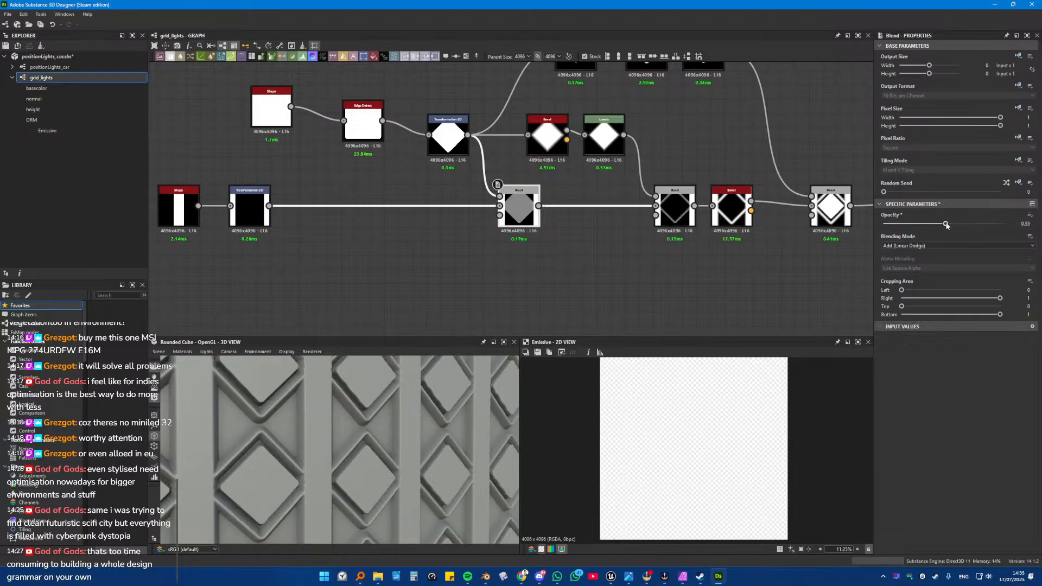
{"action": "key", "text": "ctrl+z"}
{"action": "key", "text": "ctrl+z"}
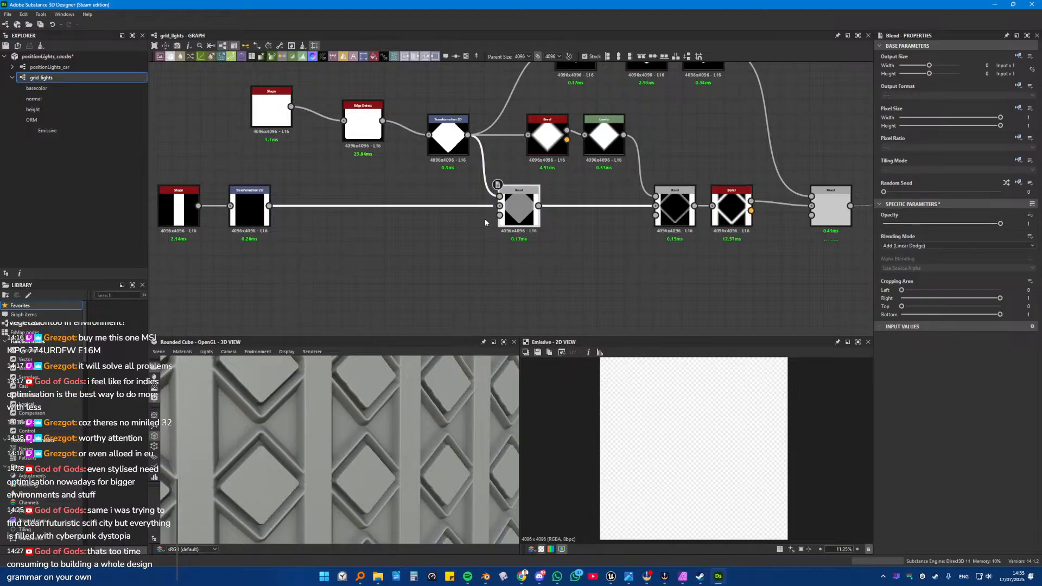
Step: Swap the foreground and background inputs of the diamond and side bars Blend and set its opacity to 0.49
{"action": "left_click_drag", "start_coordinate": [474, 213], "coordinate": [484, 184]}
{"action": "key", "text": "x"}
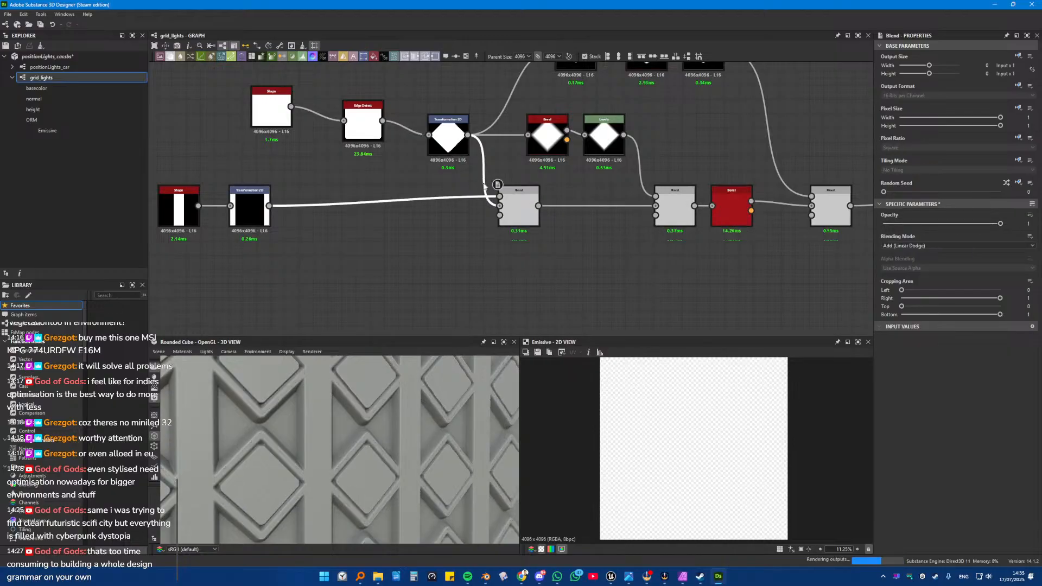
{"action": "left_click_drag", "start_coordinate": [1000, 223], "coordinate": [932, 224]}
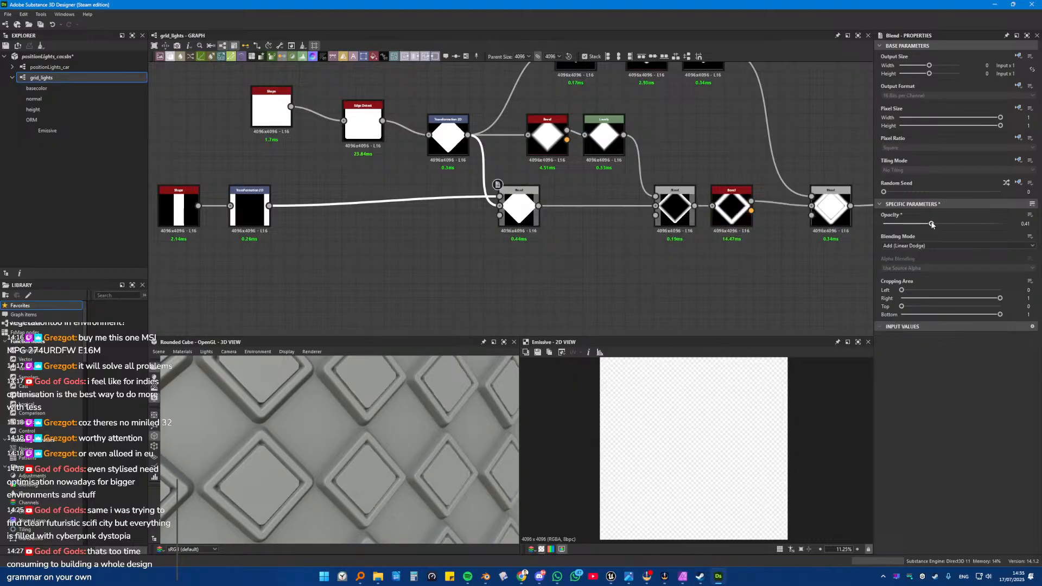
{"action": "left_click_drag", "start_coordinate": [932, 225], "coordinate": [942, 224]}
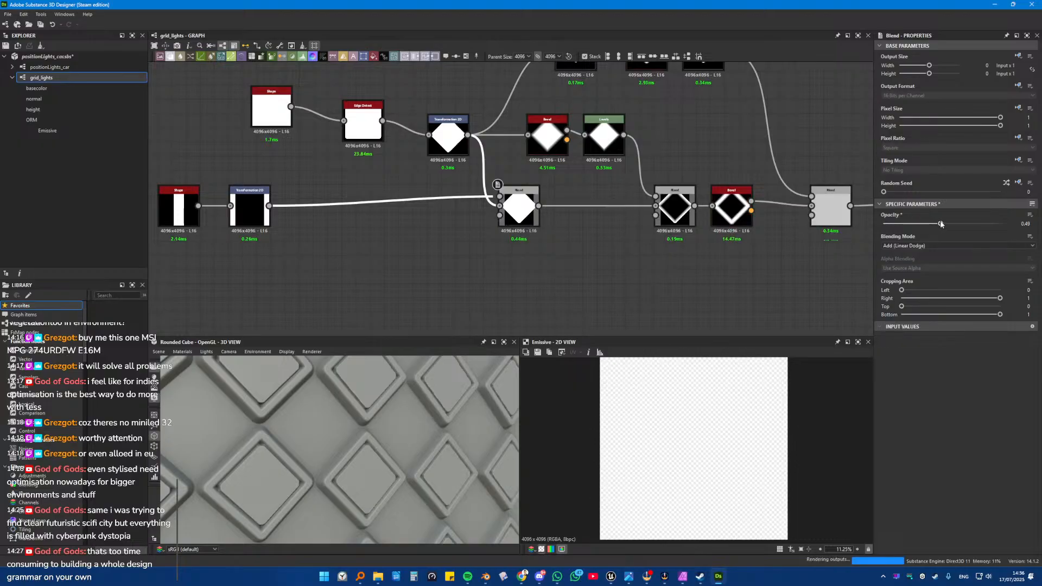
{"action": "scroll", "coordinate": [418, 440], "scroll_direction": "down", "scroll_amount": 5}
{"action": "scroll", "coordinate": [421, 439], "scroll_direction": "up", "scroll_amount": 6}
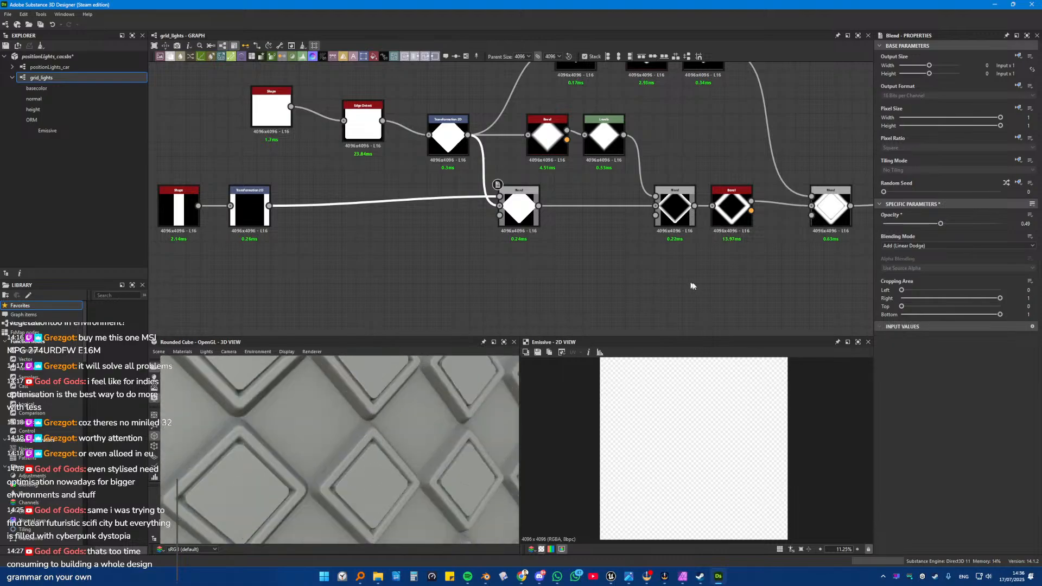
Step: Delete the Bevel node following the Subtract Blend and move that Blend closer to the final Blend
{"action": "middle_click_drag", "start_coordinate": [792, 275], "coordinate": [624, 281]}
{"action": "double_click", "coordinate": [666, 217]}
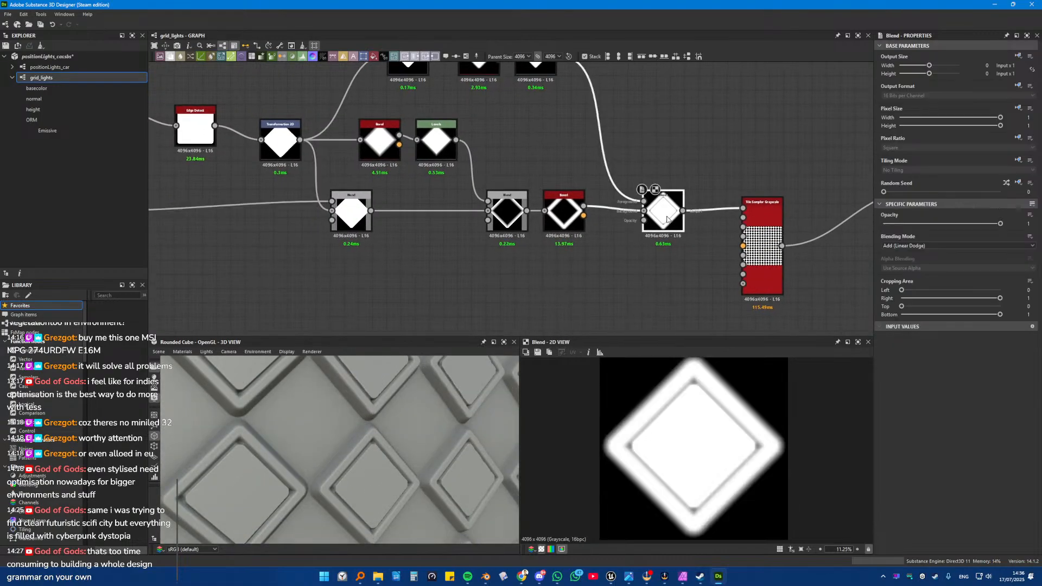
{"action": "double_click", "coordinate": [565, 214]}
{"action": "double_click", "coordinate": [513, 216]}
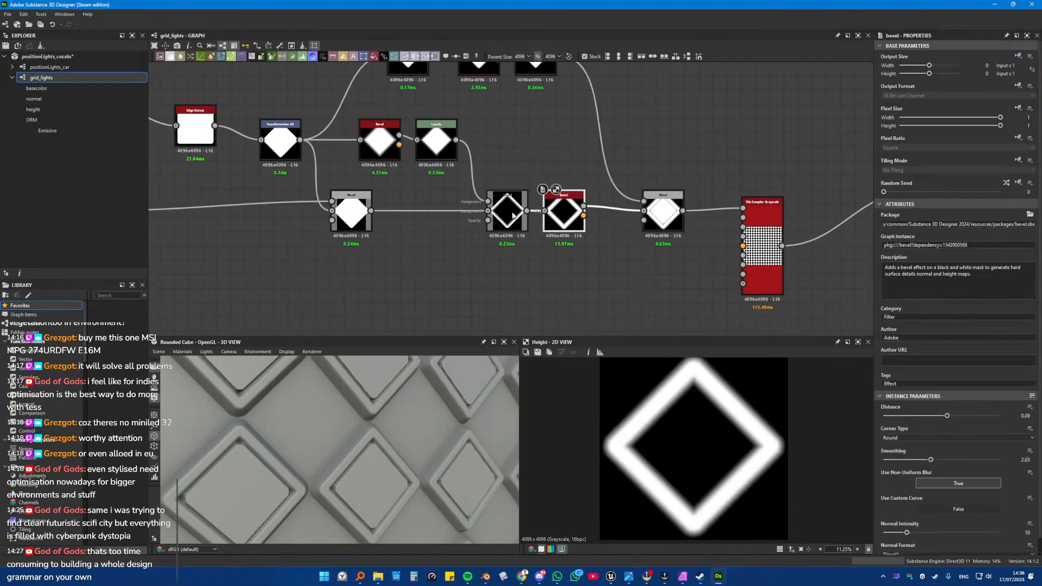
{"action": "middle_click_drag", "start_coordinate": [497, 217], "coordinate": [562, 243]}
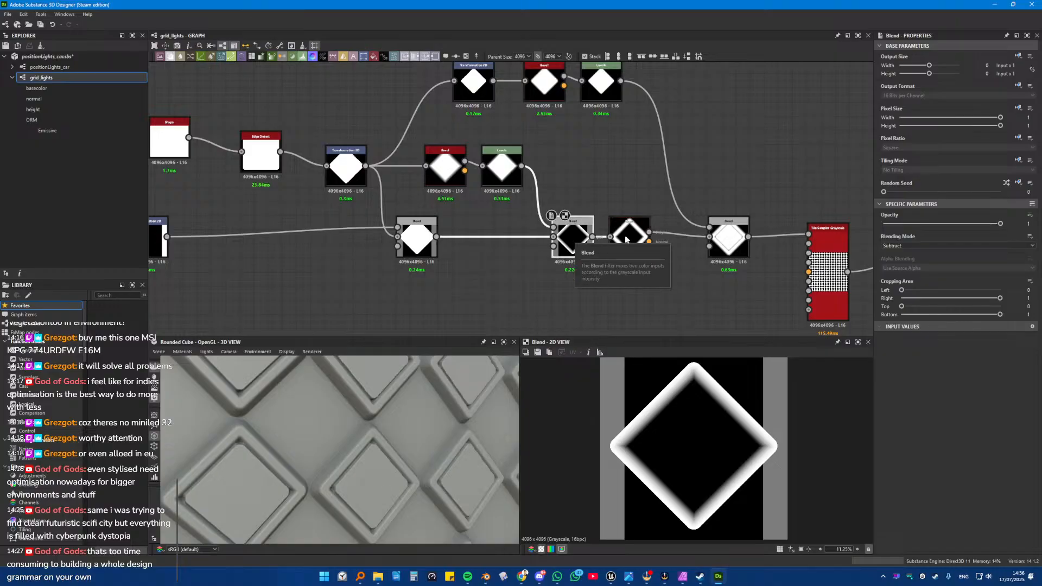
{"action": "left_click_drag", "start_coordinate": [628, 247], "coordinate": [637, 247]}
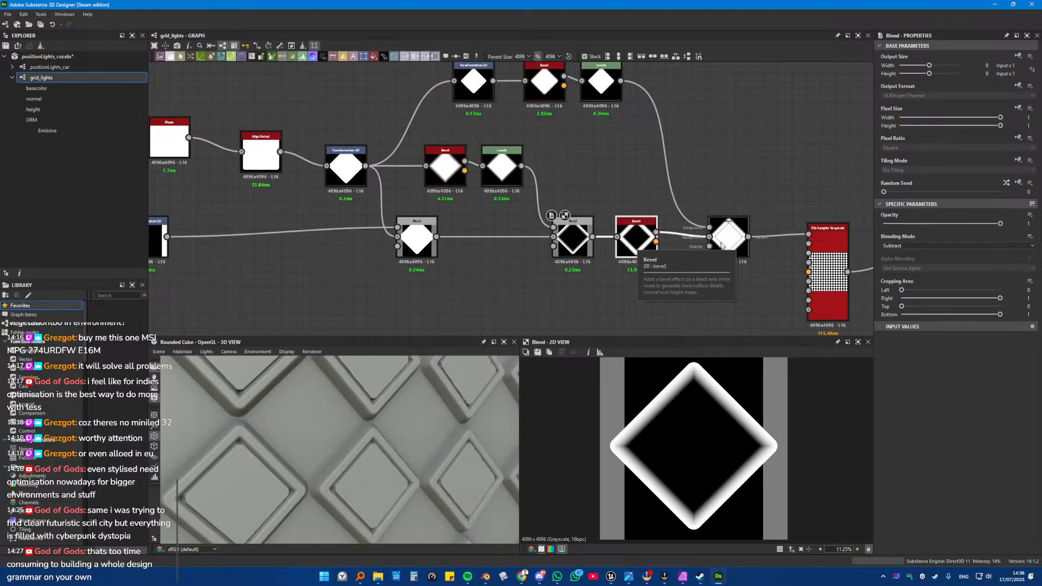
{"action": "key", "text": "Delete"}
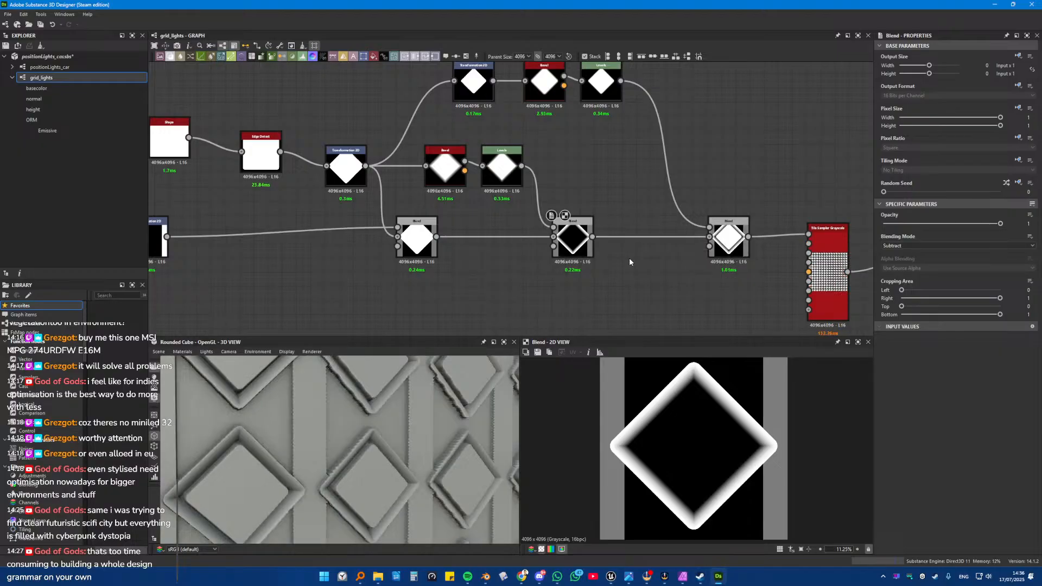
{"action": "left_click_drag", "start_coordinate": [579, 244], "coordinate": [637, 244]}
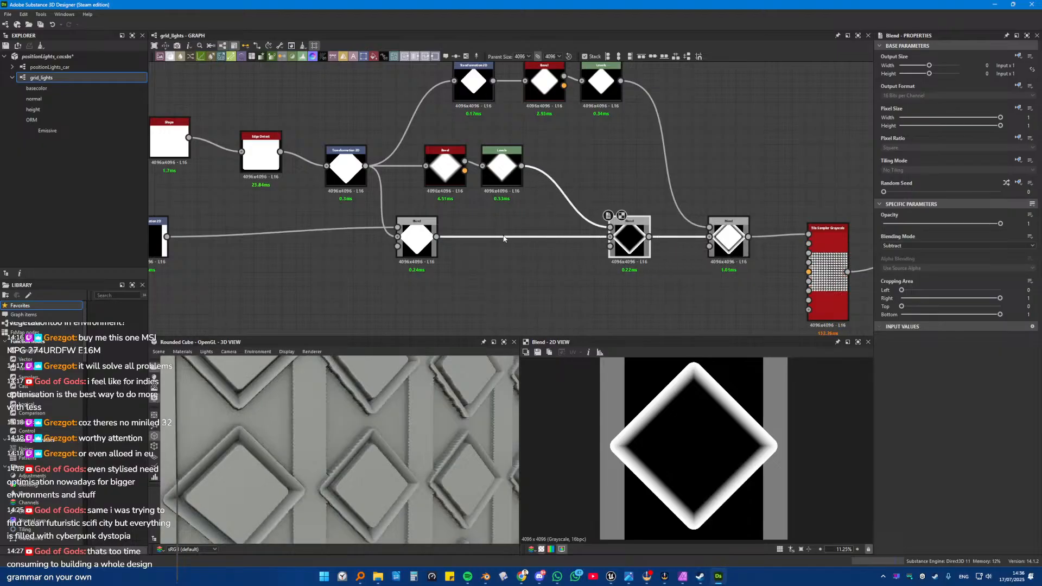
Step: Line up the diamond's Shape, Edge Detect and Transformation 2D nodes in a row and move them away from the branches they feed
{"action": "middle_click_drag", "start_coordinate": [503, 236], "coordinate": [579, 232]}
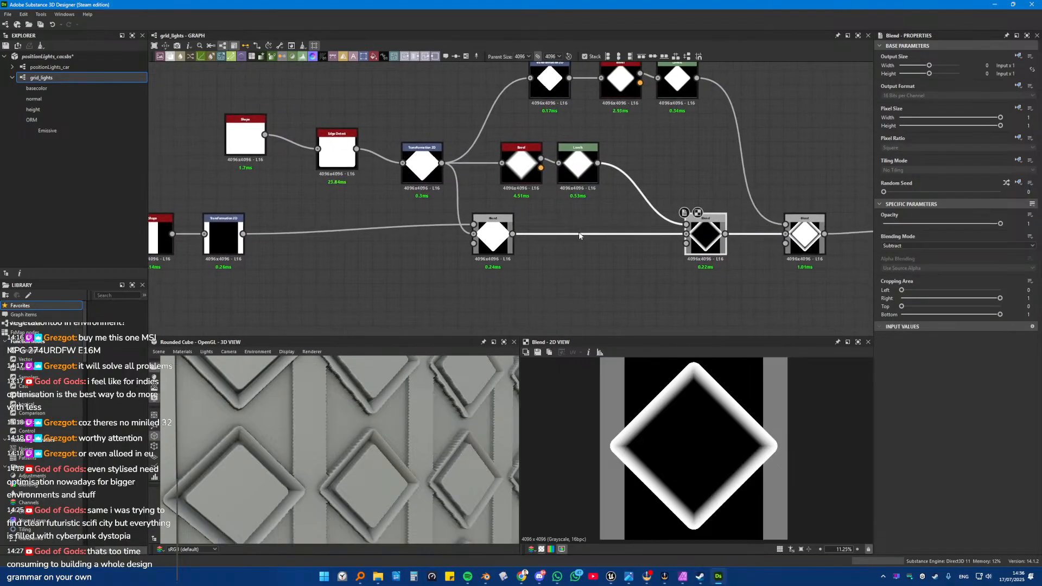
{"action": "left_click", "coordinate": [492, 233]}
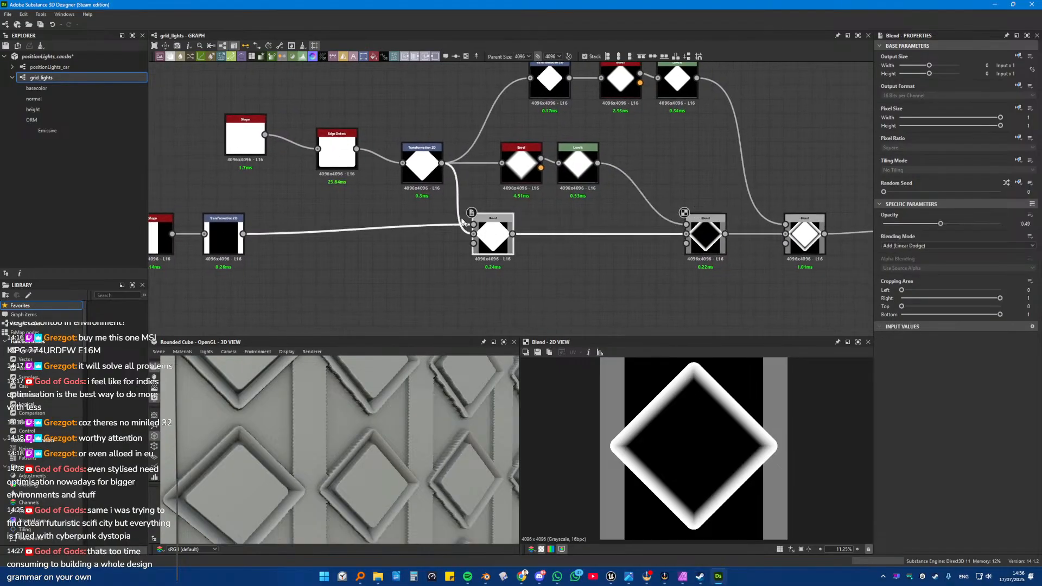
{"action": "left_click_drag", "start_coordinate": [422, 163], "coordinate": [403, 149]}
{"action": "left_click_drag", "start_coordinate": [252, 138], "coordinate": [287, 151]}
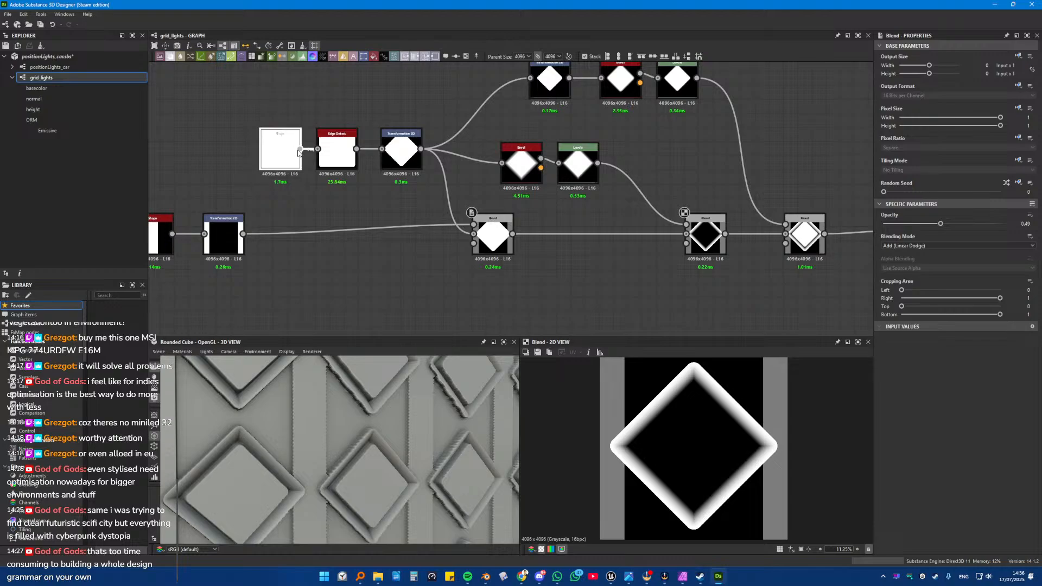
{"action": "left_click", "coordinate": [326, 147], "text": "shift"}
{"action": "left_click_drag", "start_coordinate": [390, 147], "coordinate": [253, 103], "text": "shift"}
Step: Insert a Bevel node between the diamond's Transformation 2D and the side bars Blend, with its distance set to 0.07
{"action": "middle_click_drag", "start_coordinate": [314, 166], "coordinate": [416, 212]}
{"action": "left_click", "coordinate": [486, 223]}
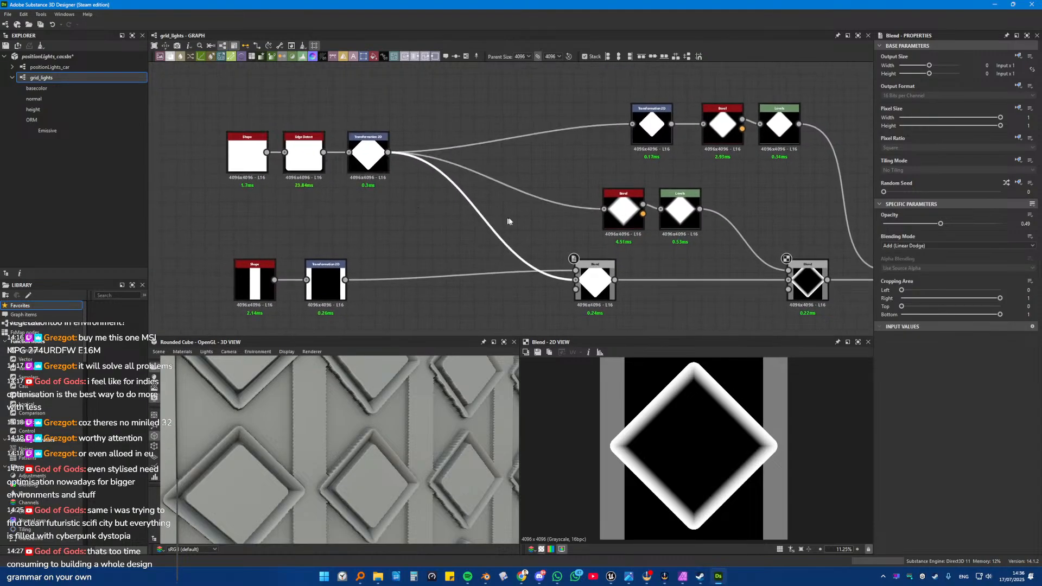
{"action": "key", "text": "space"}
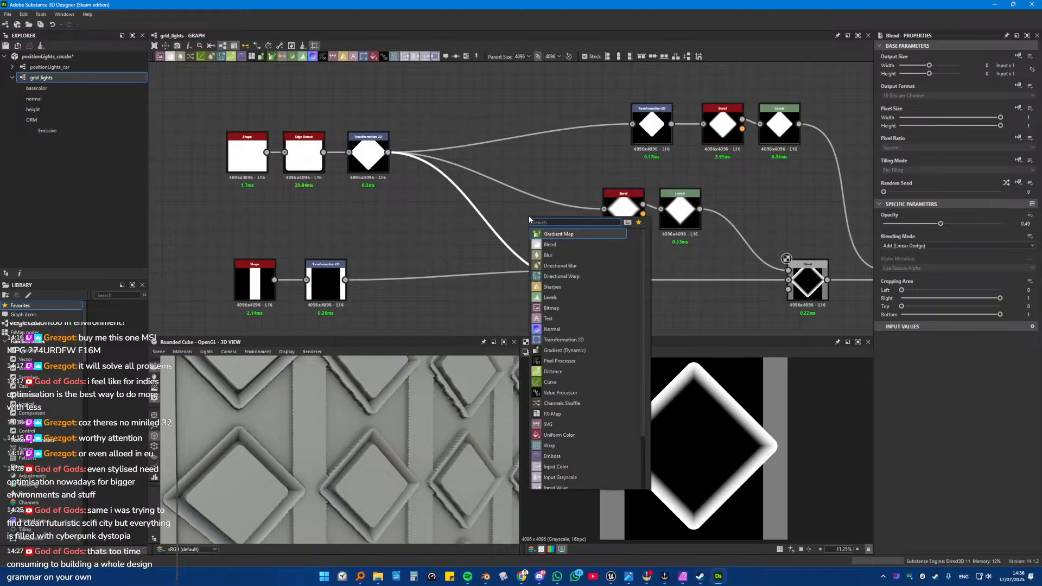
{"action": "type", "text": "bevel"}
{"action": "key", "text": "Return"}
{"action": "left_click_drag", "start_coordinate": [479, 217], "coordinate": [465, 239]}
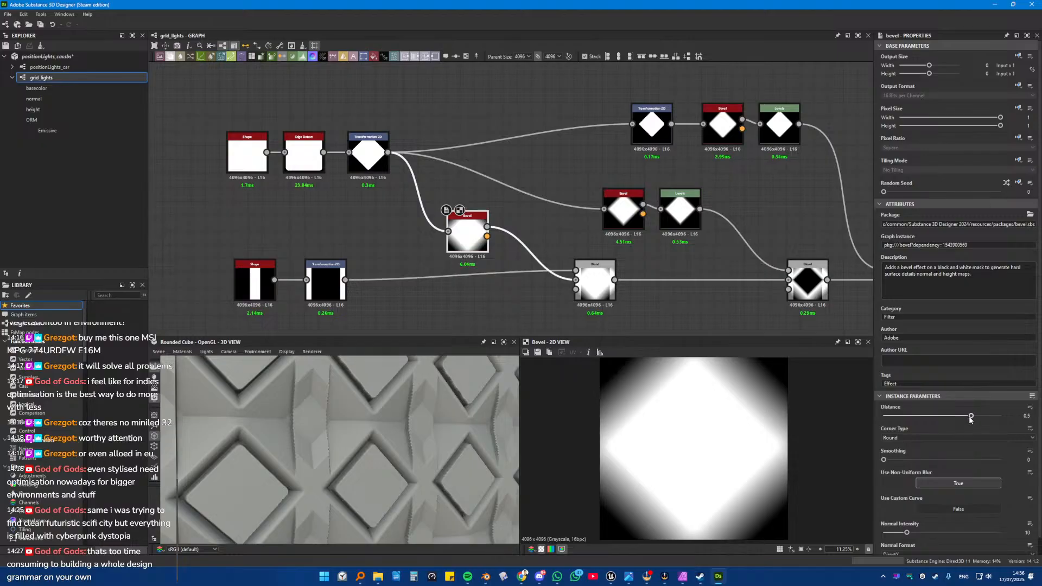
{"action": "left_click_drag", "start_coordinate": [970, 417], "coordinate": [947, 417]}
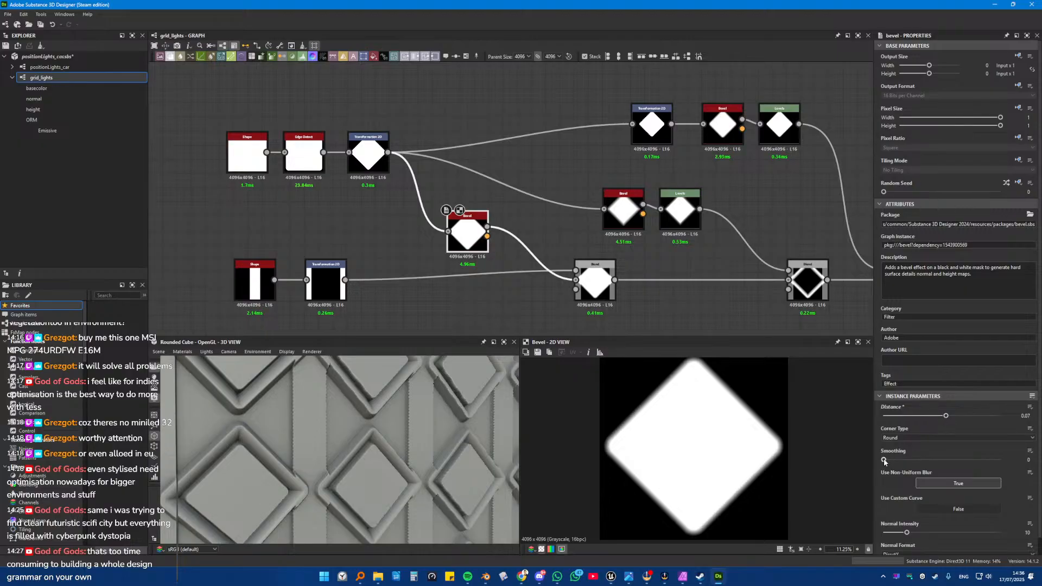
Step: Preview the side bars Blend and swap its inputs so the beveled diamond is the foreground and the bars the background
{"action": "scroll", "coordinate": [519, 277], "scroll_direction": "up", "scroll_amount": 3}
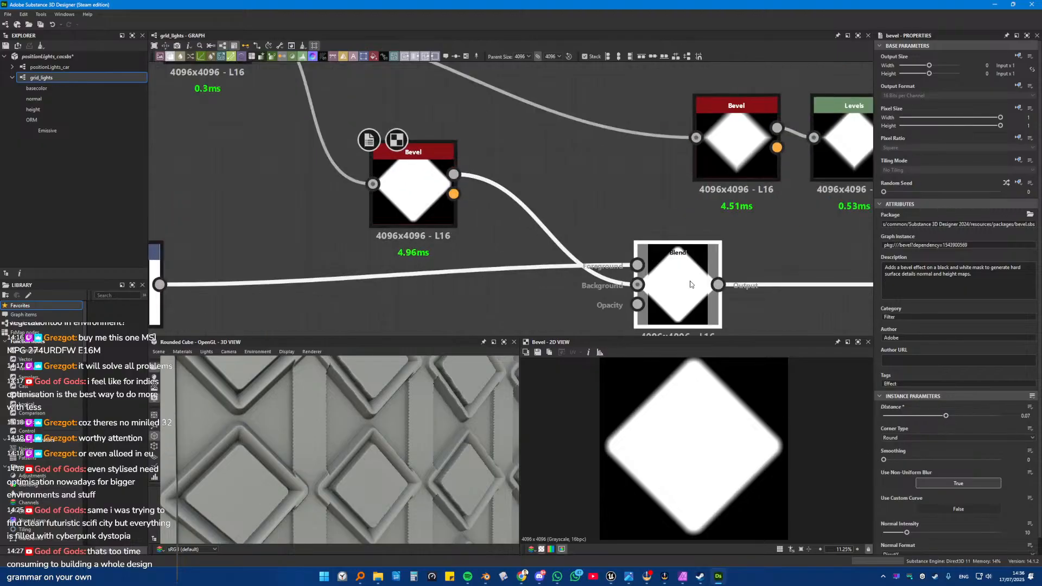
{"action": "left_click", "coordinate": [689, 281]}
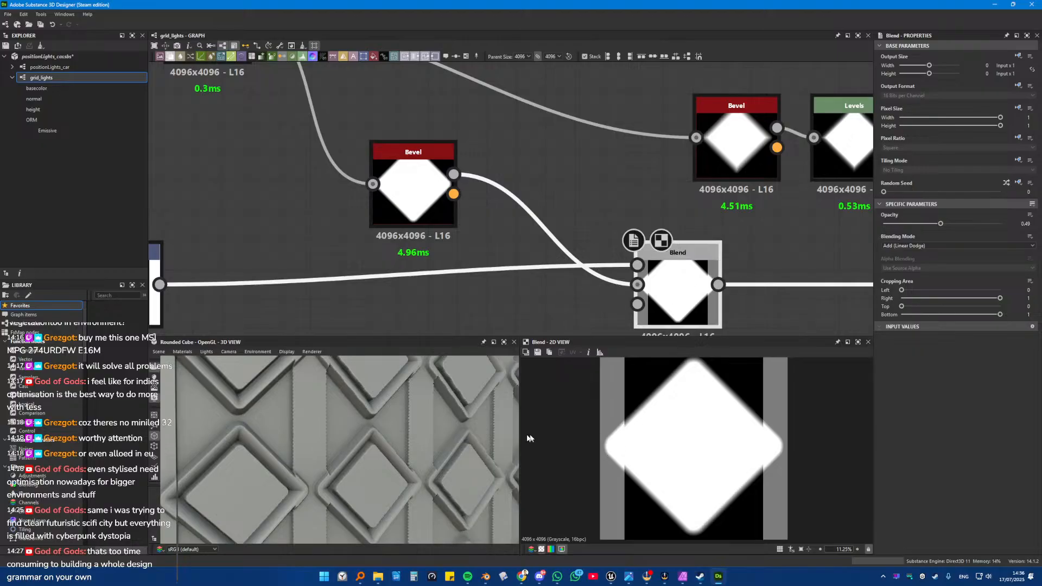
{"action": "scroll", "coordinate": [347, 448], "scroll_direction": "up", "scroll_amount": 3}
{"action": "scroll", "coordinate": [350, 444], "scroll_direction": "down", "scroll_amount": 8}
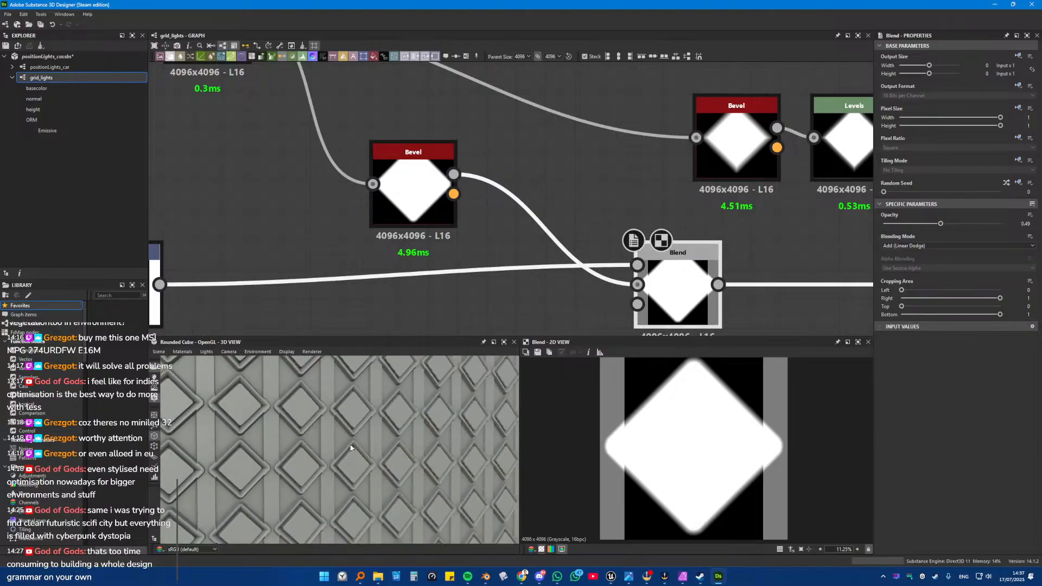
{"action": "scroll", "coordinate": [369, 439], "scroll_direction": "up", "scroll_amount": 2}
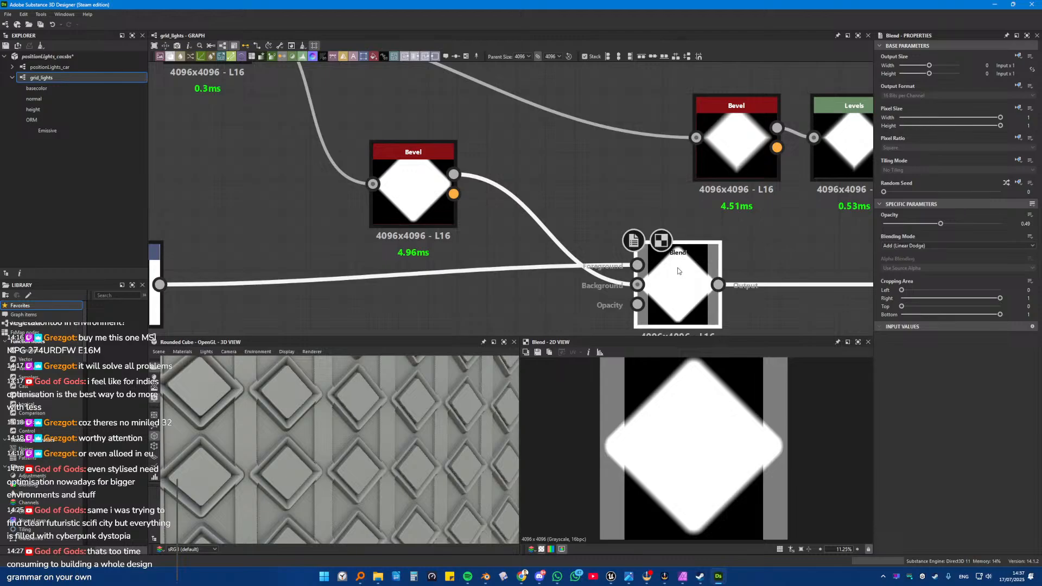
{"action": "left_click_drag", "start_coordinate": [580, 299], "coordinate": [611, 235]}
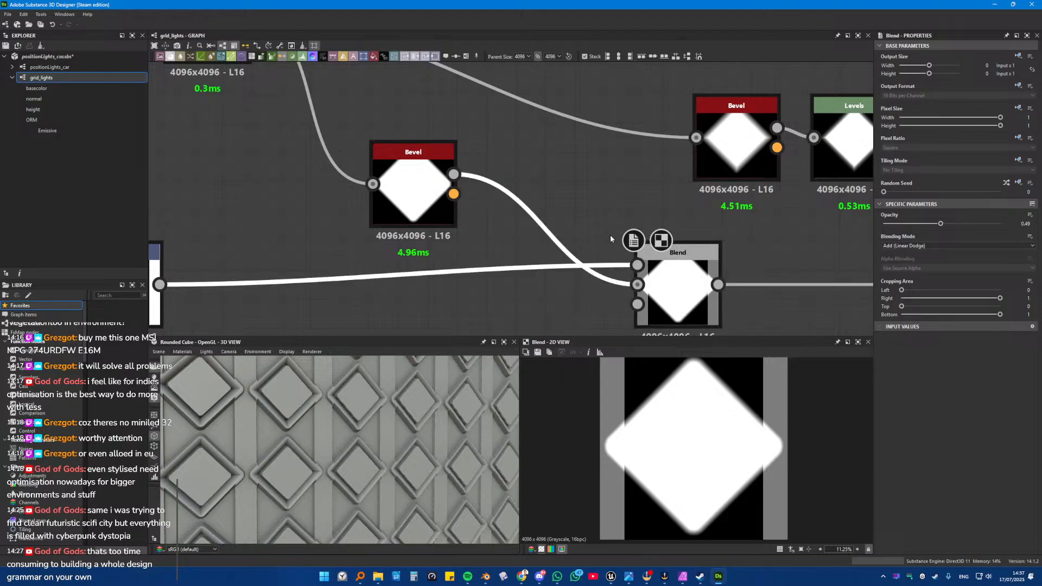
{"action": "key", "text": "x"}
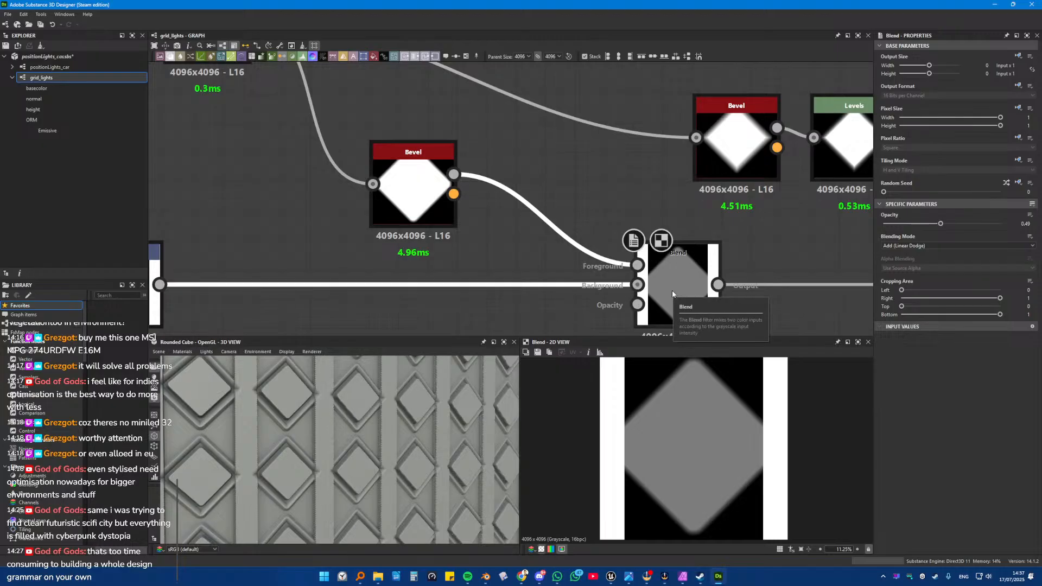
Step: Examine the side bars Blend, the diamond and bar edges on the cube, and the Subtract Blend's output and settings
{"action": "left_click", "coordinate": [673, 291]}
{"action": "scroll", "coordinate": [622, 471], "scroll_direction": "up", "scroll_amount": 4}
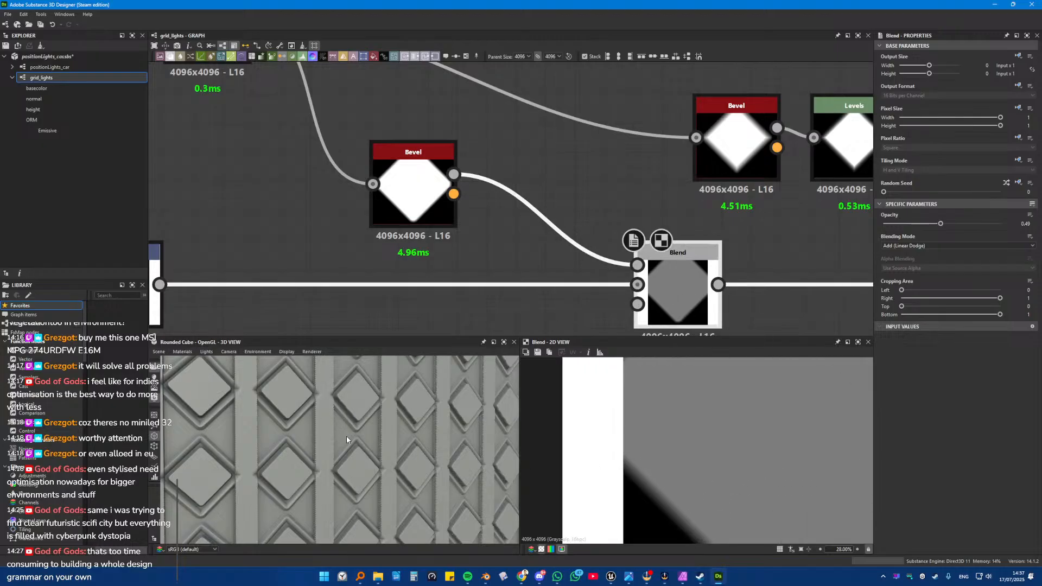
{"action": "scroll", "coordinate": [346, 435], "scroll_direction": "up", "scroll_amount": 3}
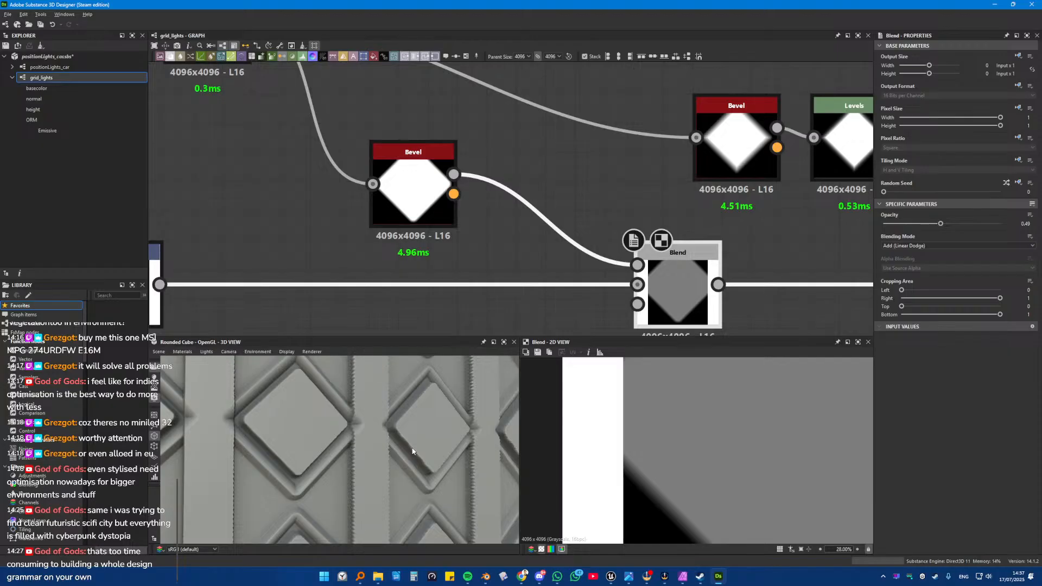
{"action": "scroll", "coordinate": [591, 309], "scroll_direction": "down", "scroll_amount": 4}
{"action": "scroll", "coordinate": [688, 274], "scroll_direction": "up", "scroll_amount": 6}
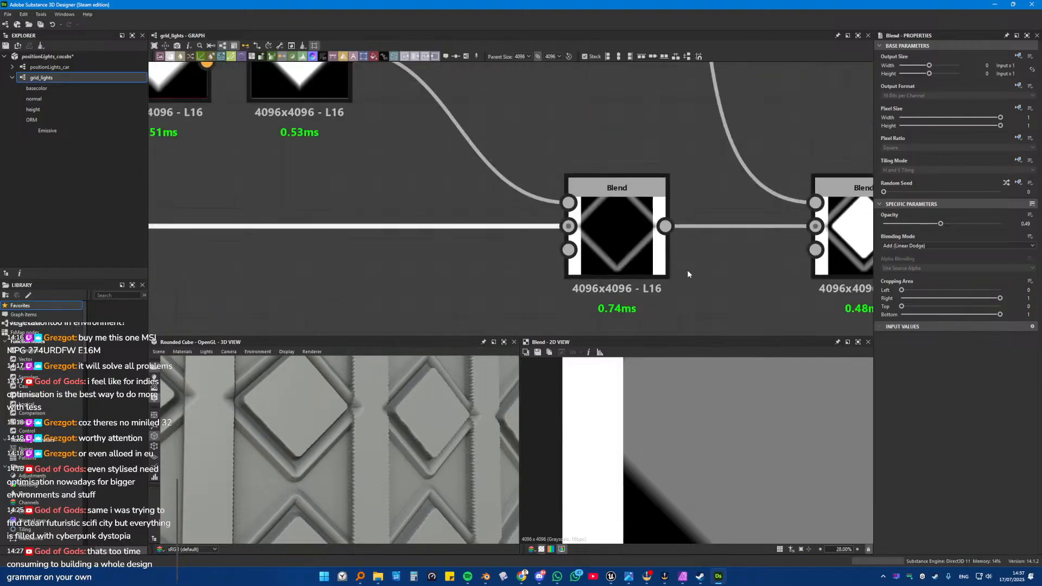
{"action": "left_click", "coordinate": [627, 255]}
{"action": "scroll", "coordinate": [612, 432], "scroll_direction": "down", "scroll_amount": 3}
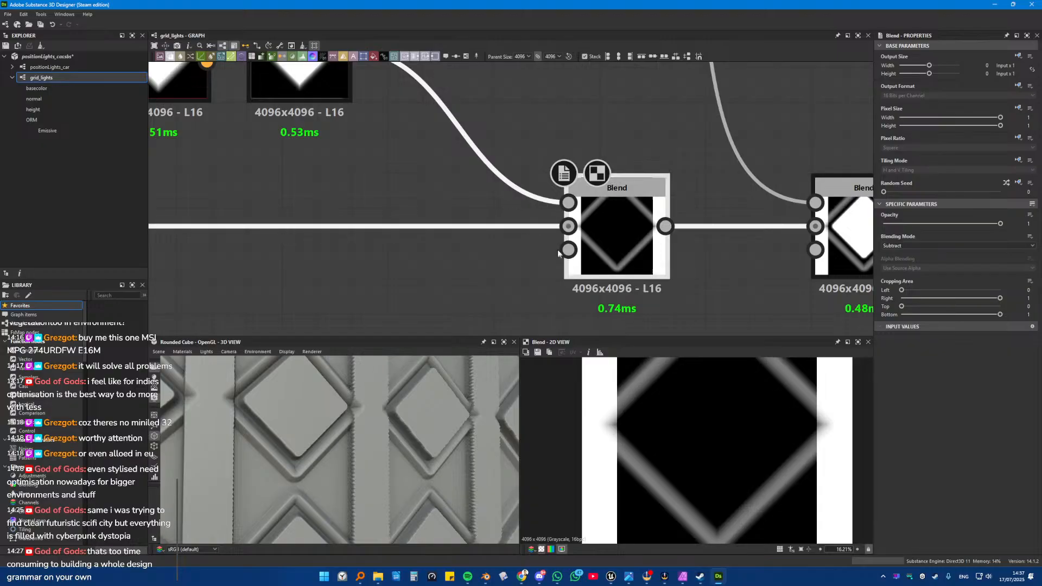
{"action": "middle_click_drag", "start_coordinate": [613, 208], "coordinate": [663, 217]}
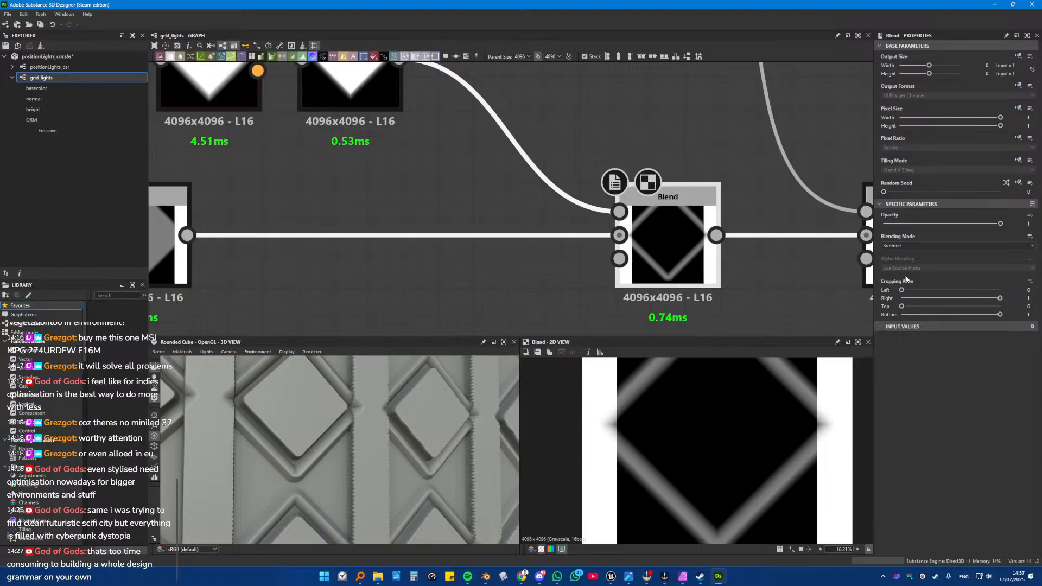
Step: Try the Max (Lighten) and Min (Darken) blending modes on the Subtract Blend that follows the side bars Blend
{"action": "scroll", "coordinate": [679, 229], "scroll_direction": "down", "scroll_amount": 3}
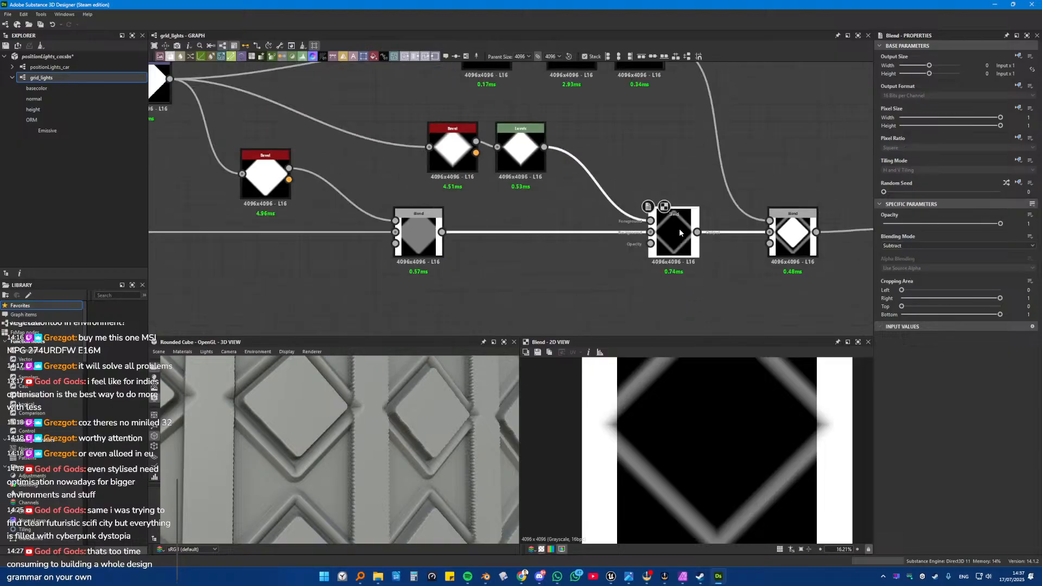
{"action": "scroll", "coordinate": [679, 229], "scroll_direction": "up", "scroll_amount": 2}
{"action": "left_click", "coordinate": [902, 245]}
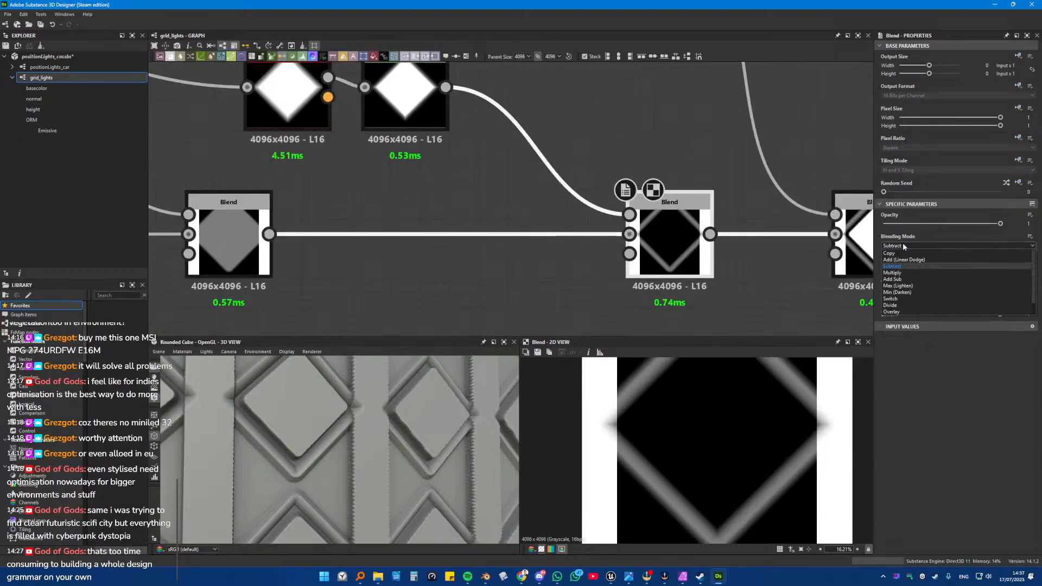
{"action": "left_click", "coordinate": [899, 285]}
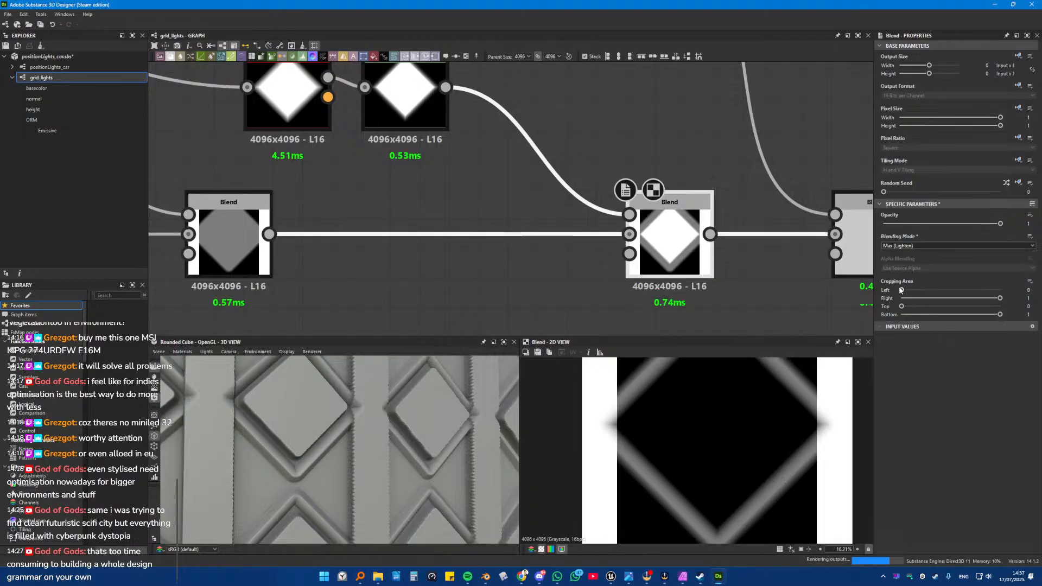
{"action": "left_click", "coordinate": [907, 247]}
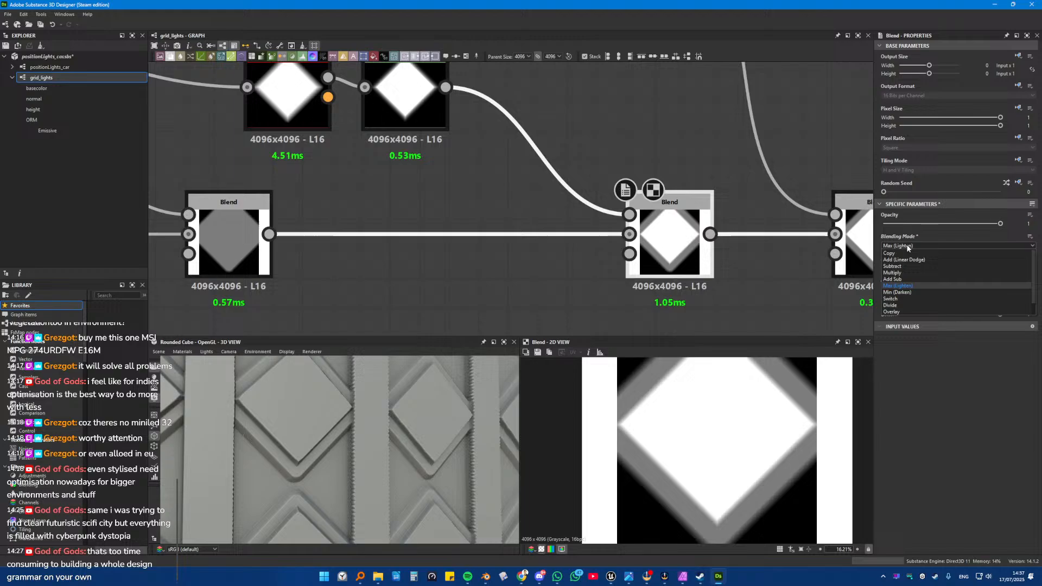
{"action": "left_click", "coordinate": [901, 292]}
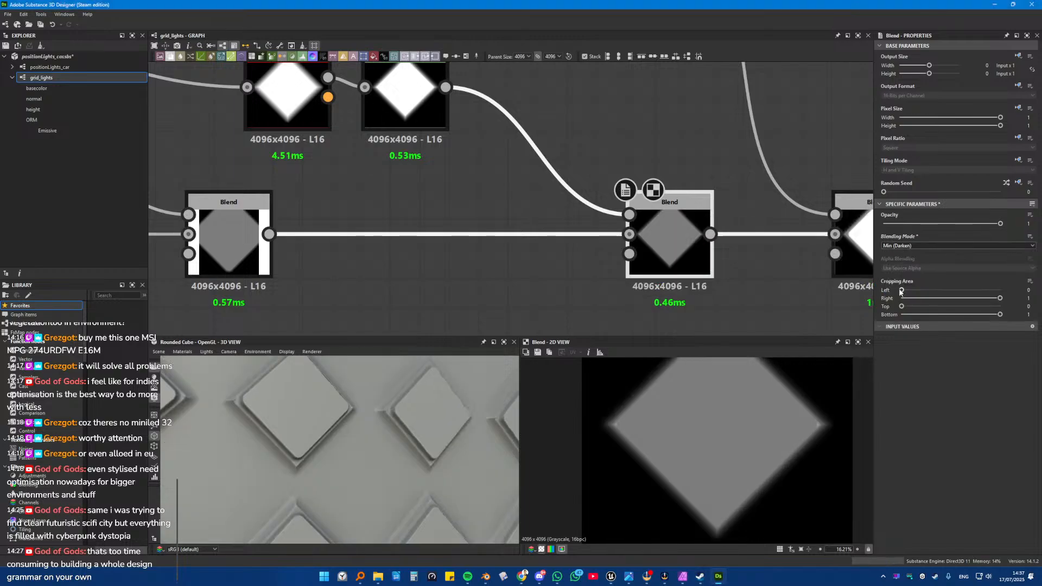
Step: Swap the Blend's foreground and background, and try the Copy, Add (Linear Dodge), Subtract and Multiply blending modes
{"action": "left_click_drag", "start_coordinate": [577, 246], "coordinate": [603, 193]}
{"action": "key", "text": "x"}
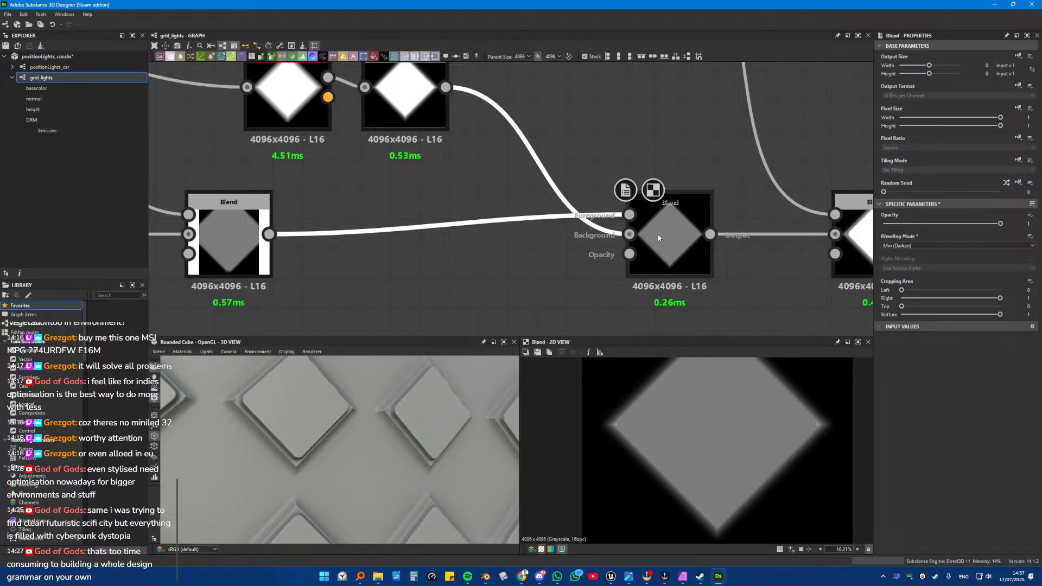
{"action": "left_click", "coordinate": [906, 246]}
{"action": "left_click", "coordinate": [903, 252]}
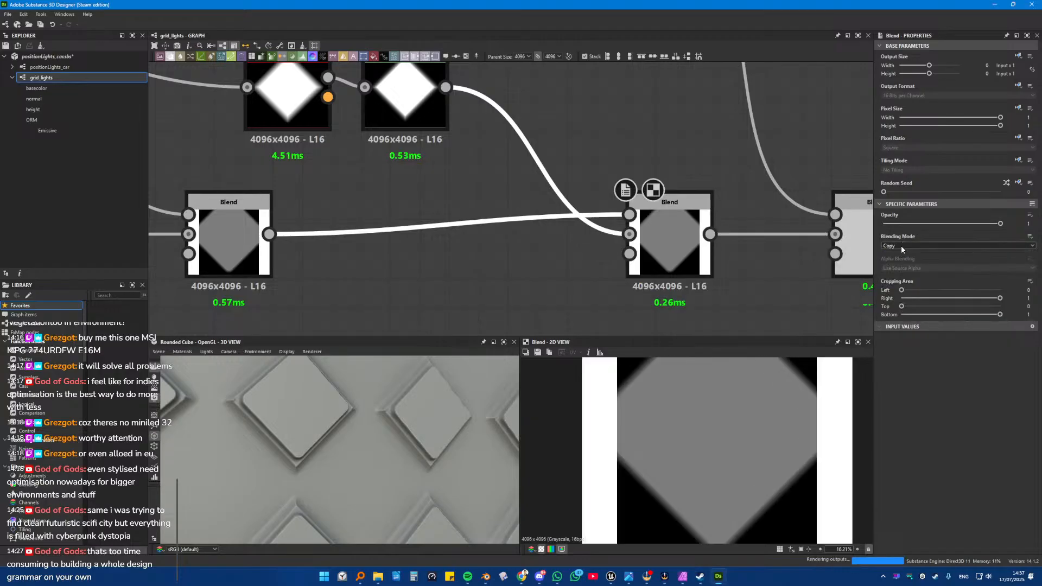
{"action": "left_click", "coordinate": [902, 245]}
{"action": "left_click", "coordinate": [901, 245]}
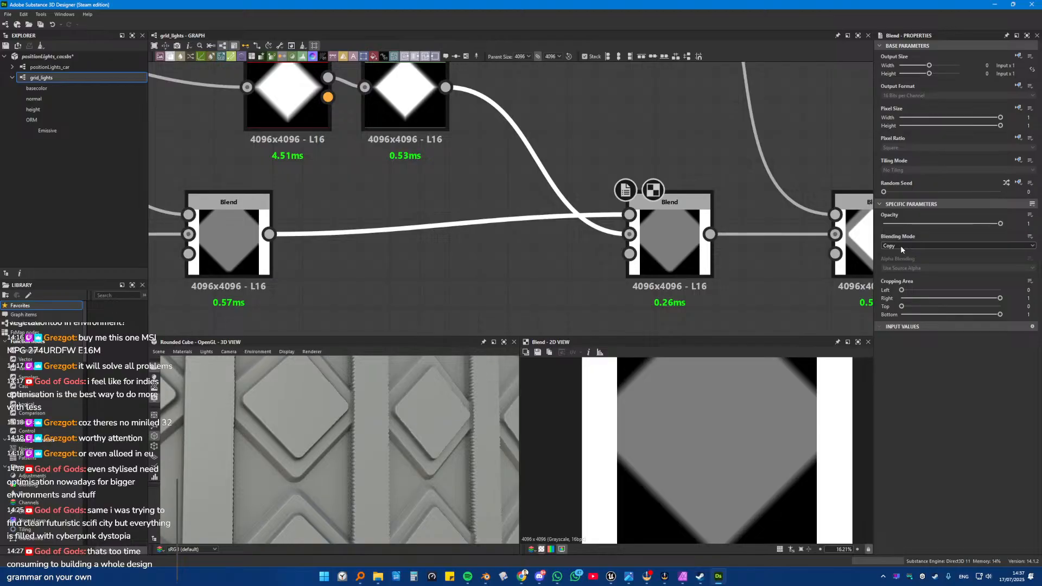
{"action": "scroll", "coordinate": [901, 245], "scroll_direction": "down", "scroll_amount": 1}
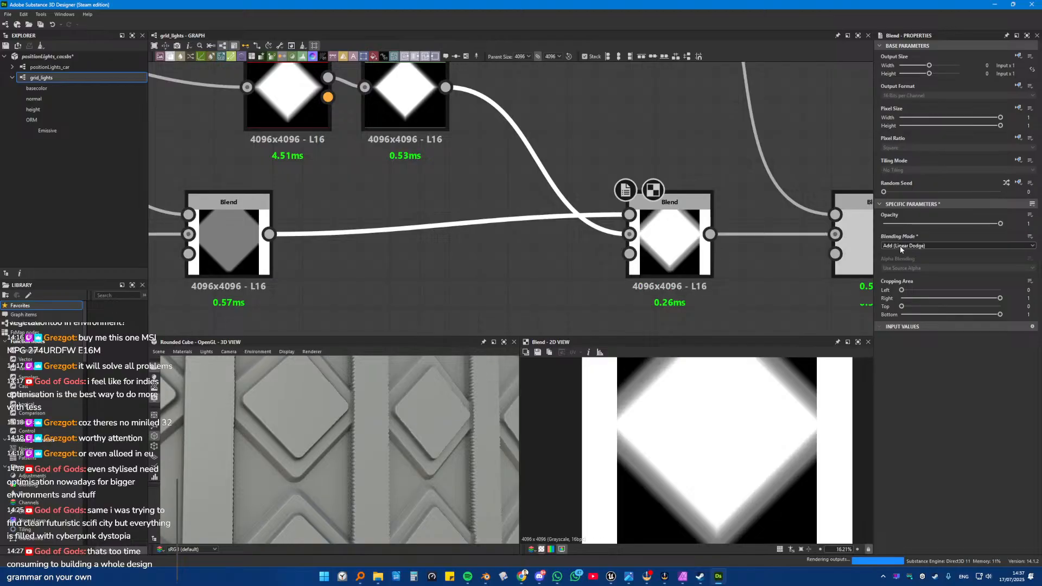
{"action": "scroll", "coordinate": [900, 246], "scroll_direction": "down", "scroll_amount": 1}
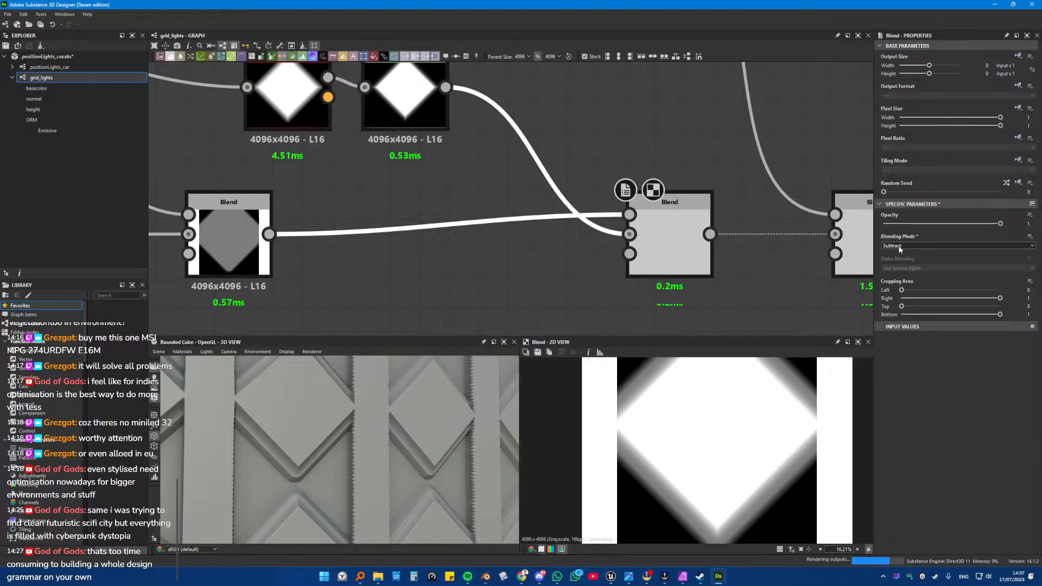
{"action": "scroll", "coordinate": [900, 247], "scroll_direction": "up", "scroll_amount": 1}
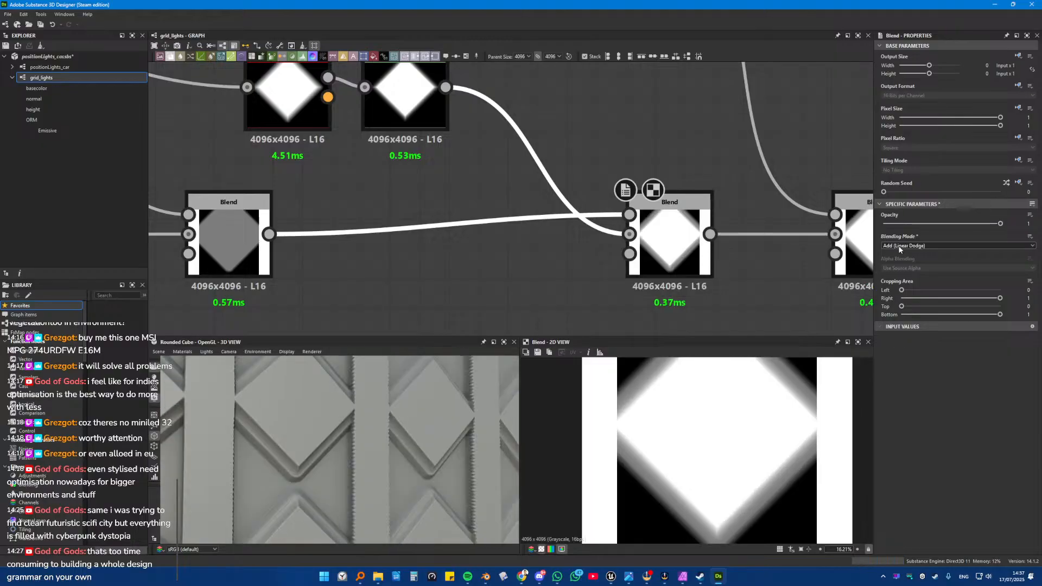
{"action": "scroll", "coordinate": [900, 247], "scroll_direction": "down", "scroll_amount": 2}
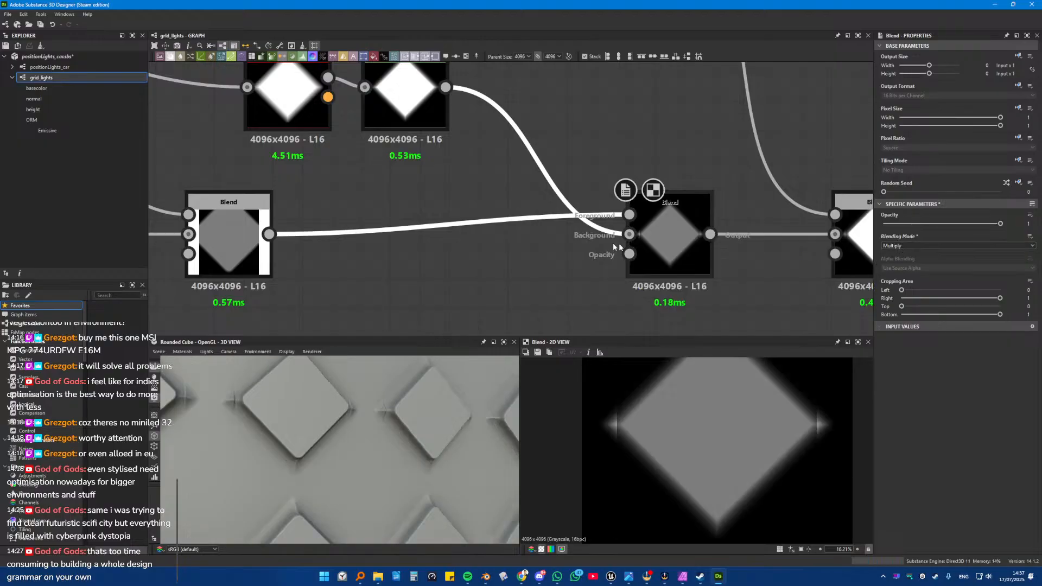
Step: Compare Multiply in both input orders, and with the inputs swapped try the blending modes from Add Sub through Soft Light
{"action": "key", "text": "x"}
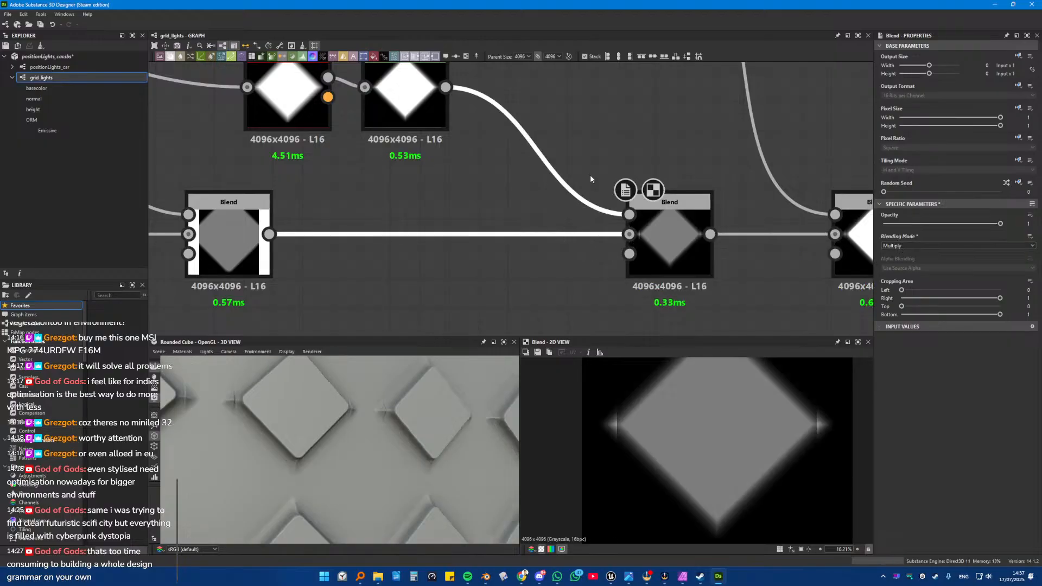
{"action": "key", "text": "x"}
{"action": "left_click", "coordinate": [898, 246]}
{"action": "left_click", "coordinate": [899, 247]}
{"action": "scroll", "coordinate": [899, 247], "scroll_direction": "down", "scroll_amount": 1}
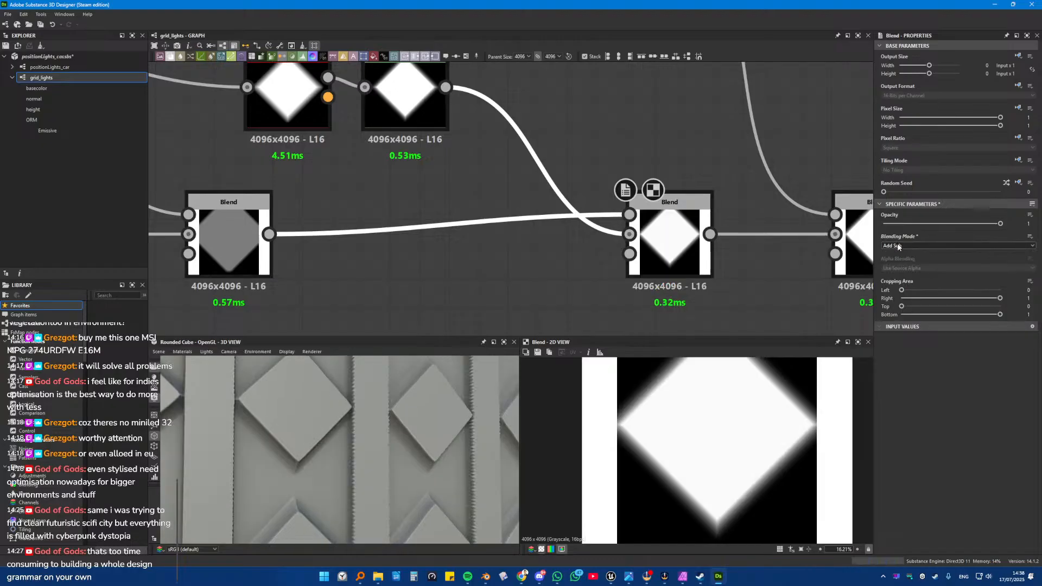
{"action": "scroll", "coordinate": [899, 247], "scroll_direction": "down", "scroll_amount": 1}
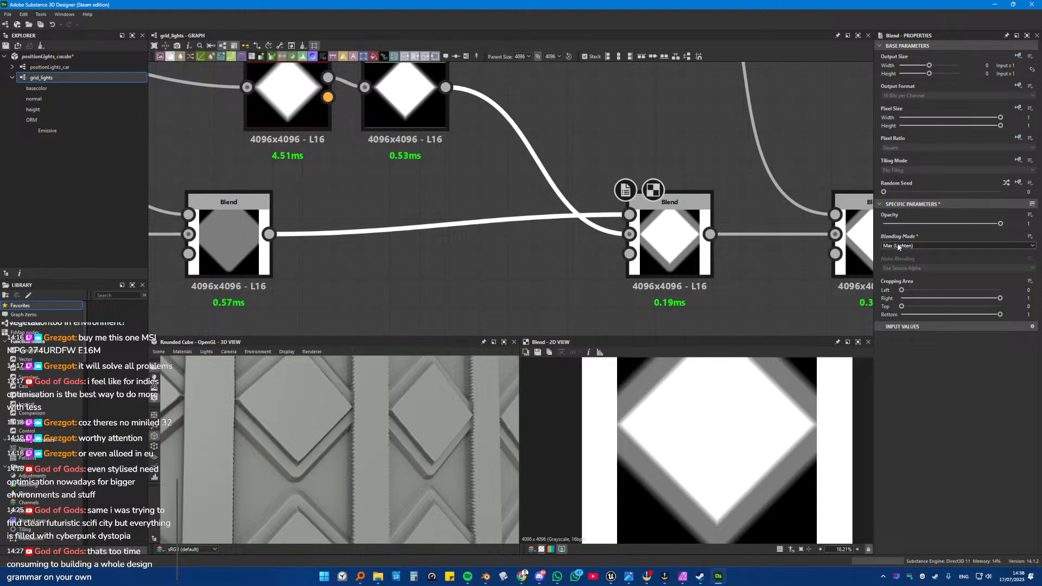
{"action": "scroll", "coordinate": [898, 247], "scroll_direction": "down", "scroll_amount": 2}
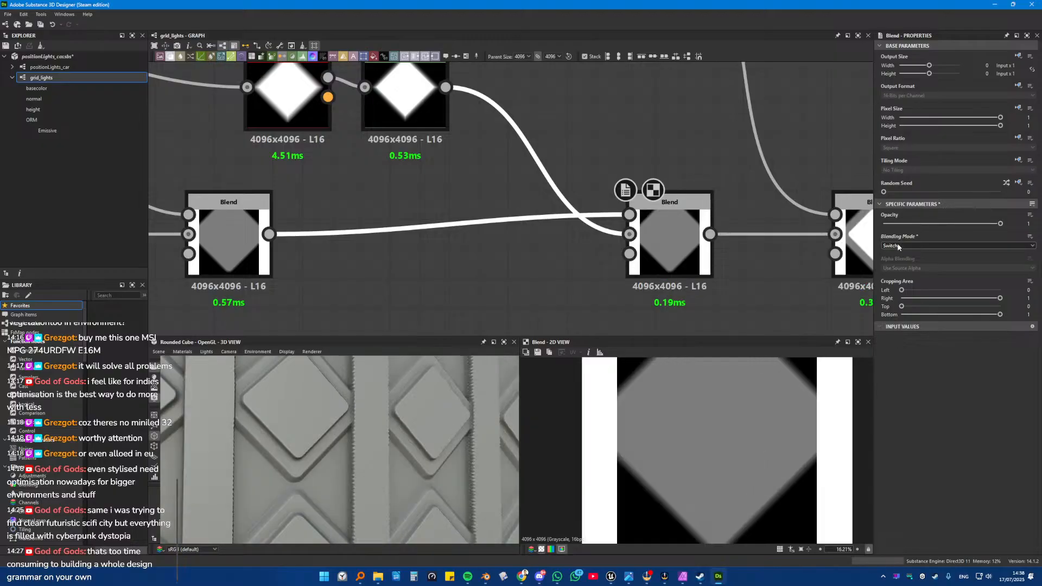
{"action": "scroll", "coordinate": [898, 247], "scroll_direction": "down", "scroll_amount": 1}
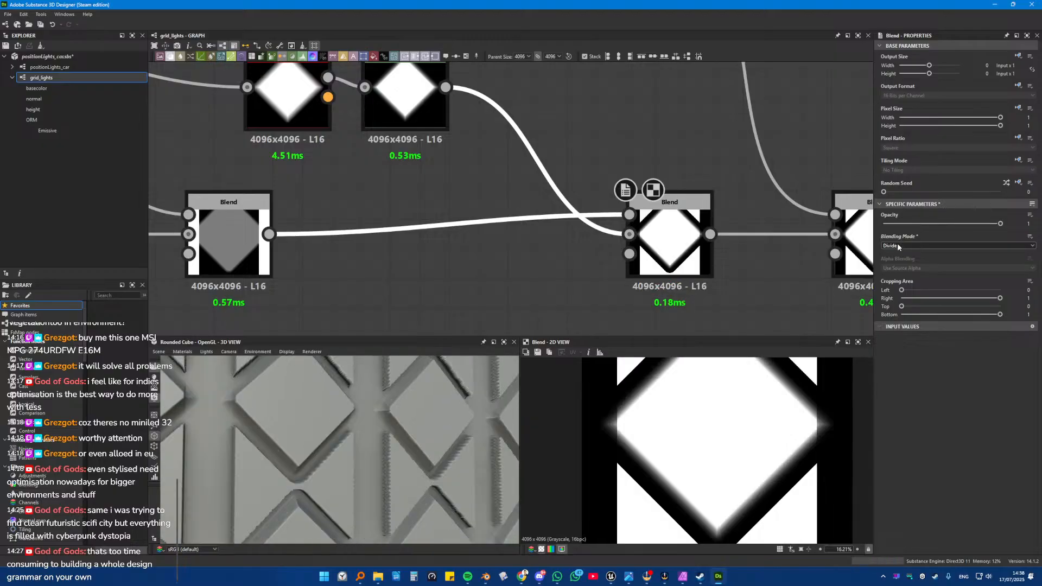
{"action": "scroll", "coordinate": [898, 247], "scroll_direction": "down", "scroll_amount": 1}
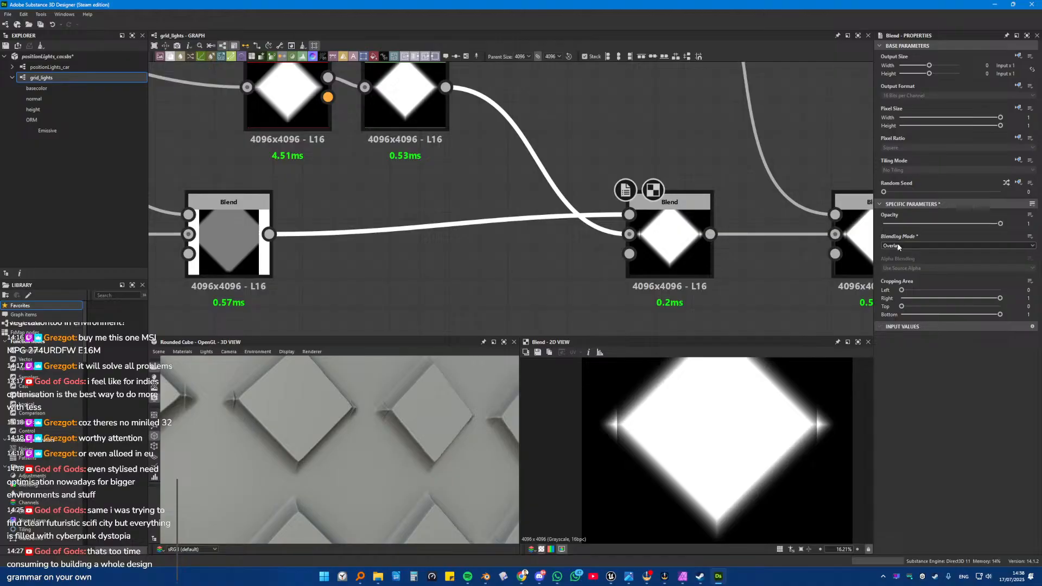
{"action": "scroll", "coordinate": [899, 247], "scroll_direction": "down", "scroll_amount": 1}
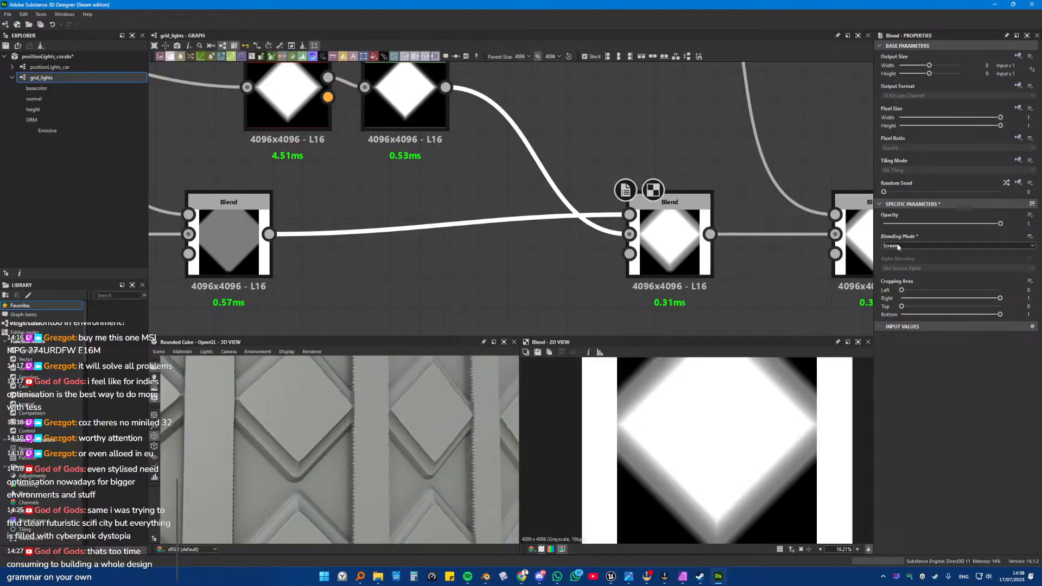
{"action": "scroll", "coordinate": [899, 247], "scroll_direction": "down", "scroll_amount": 1}
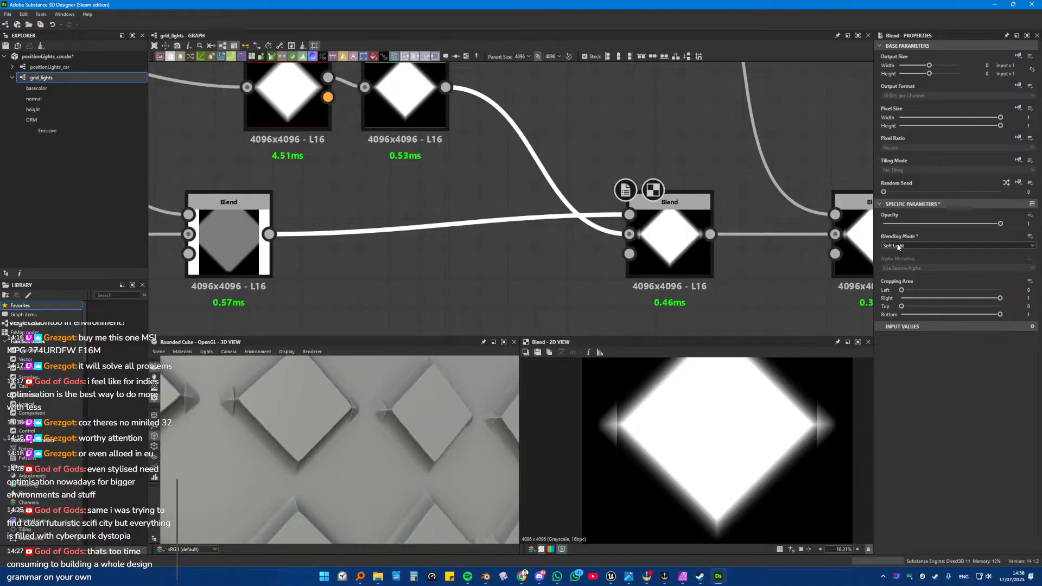
Step: Restore the Blend to Subtract mode with the Levels output as foreground and the side bars Blend as background
{"action": "left_click", "coordinate": [899, 247]}
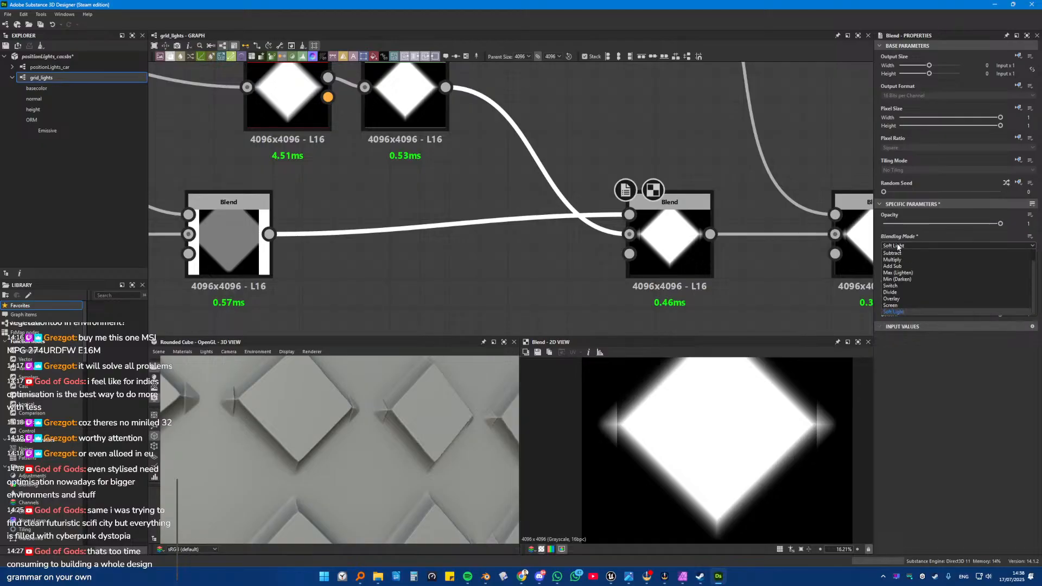
{"action": "left_click", "coordinate": [892, 253]}
{"action": "left_click_drag", "start_coordinate": [590, 249], "coordinate": [615, 182]}
{"action": "key", "text": "x"}
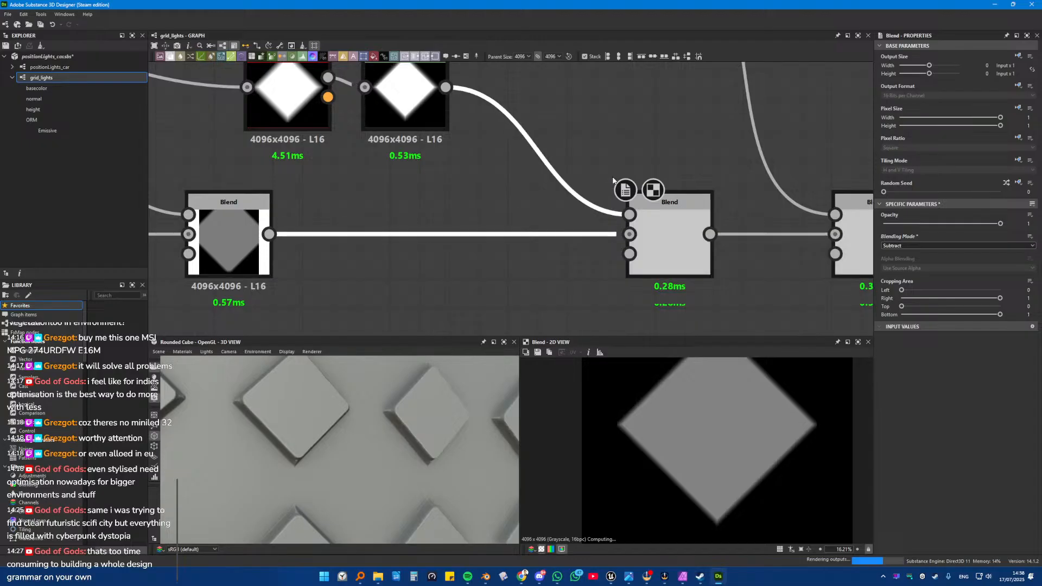
{"action": "left_click", "coordinate": [483, 185]}
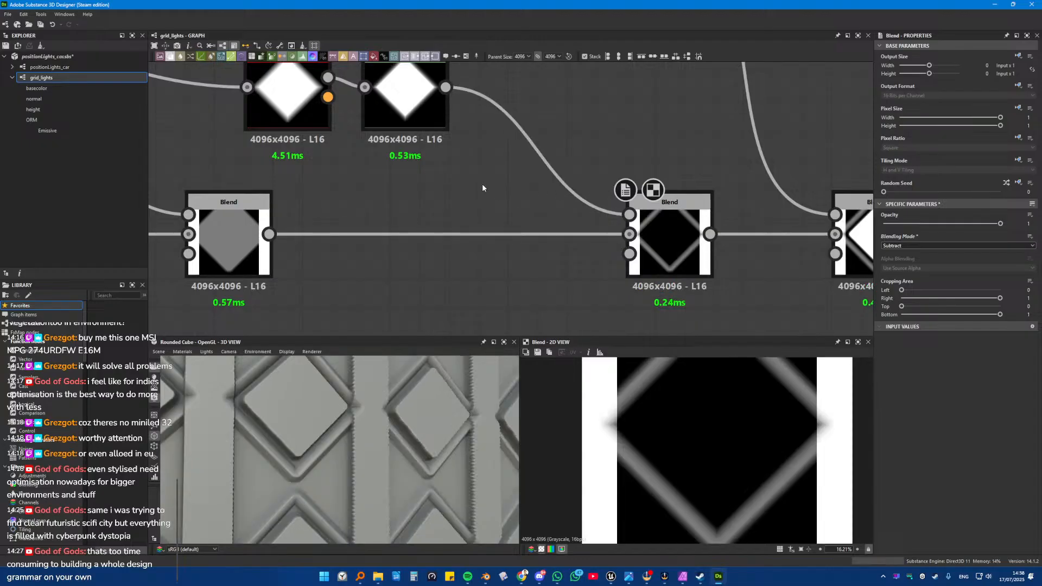
Step: Preview the side bars Blend and examine the diamond branches that feed it
{"action": "scroll", "coordinate": [482, 188], "scroll_direction": "down", "scroll_amount": 3}
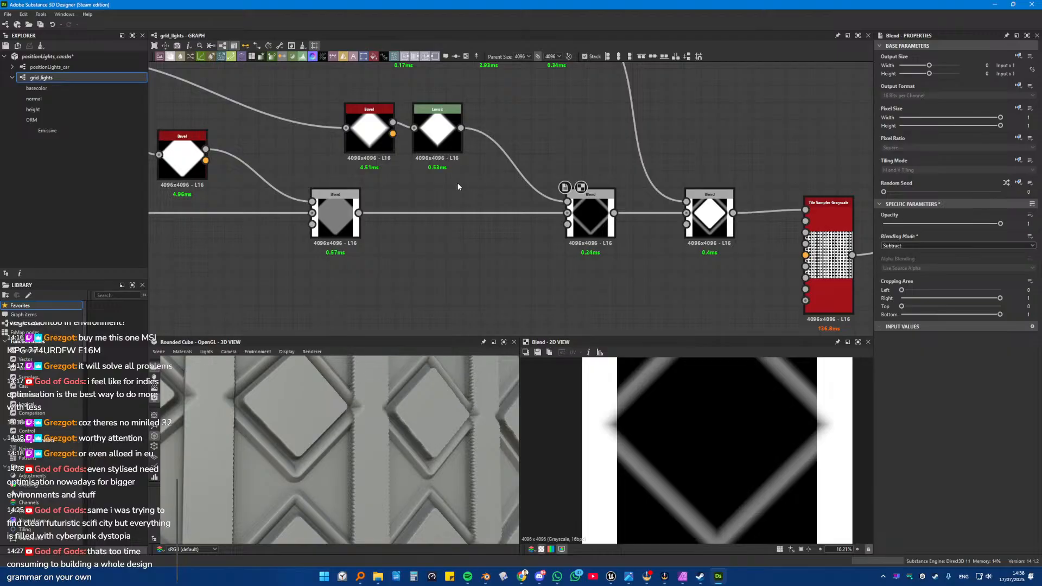
{"action": "middle_click_drag", "start_coordinate": [405, 179], "coordinate": [660, 251]}
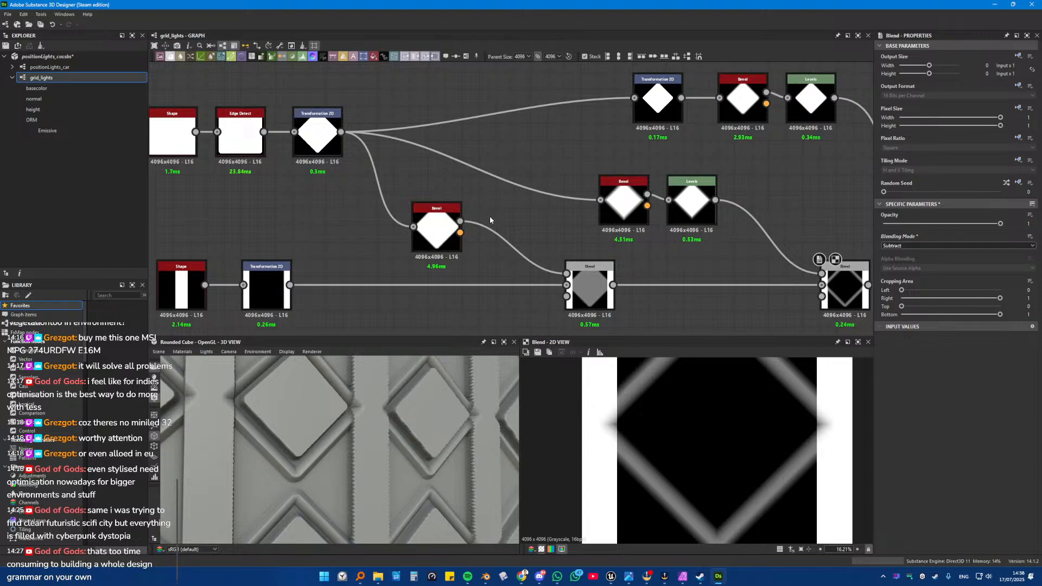
{"action": "middle_click_drag", "start_coordinate": [530, 225], "coordinate": [380, 196]}
{"action": "left_click", "coordinate": [379, 218]}
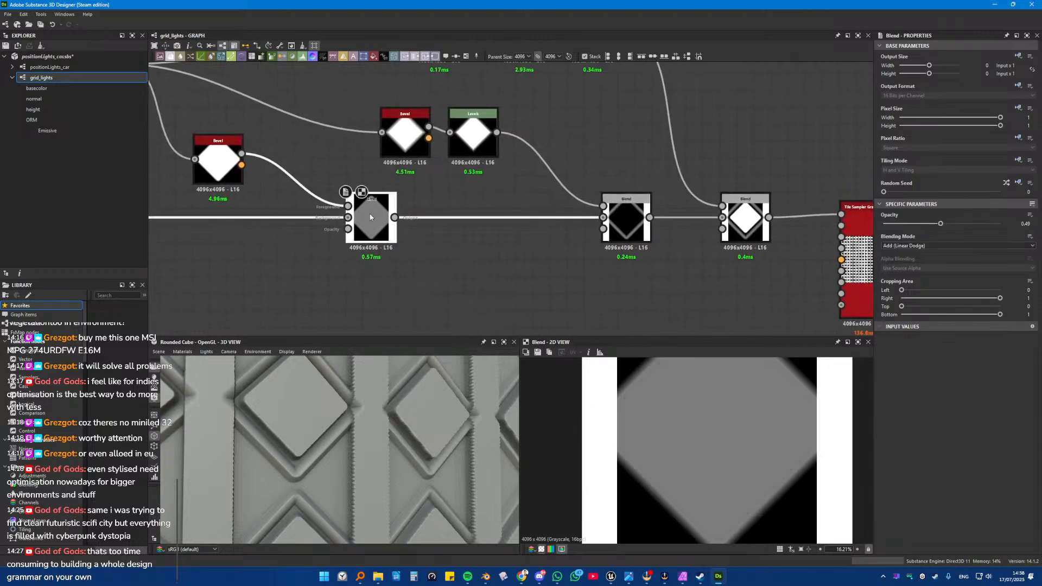
{"action": "middle_click_drag", "start_coordinate": [307, 193], "coordinate": [412, 209]}
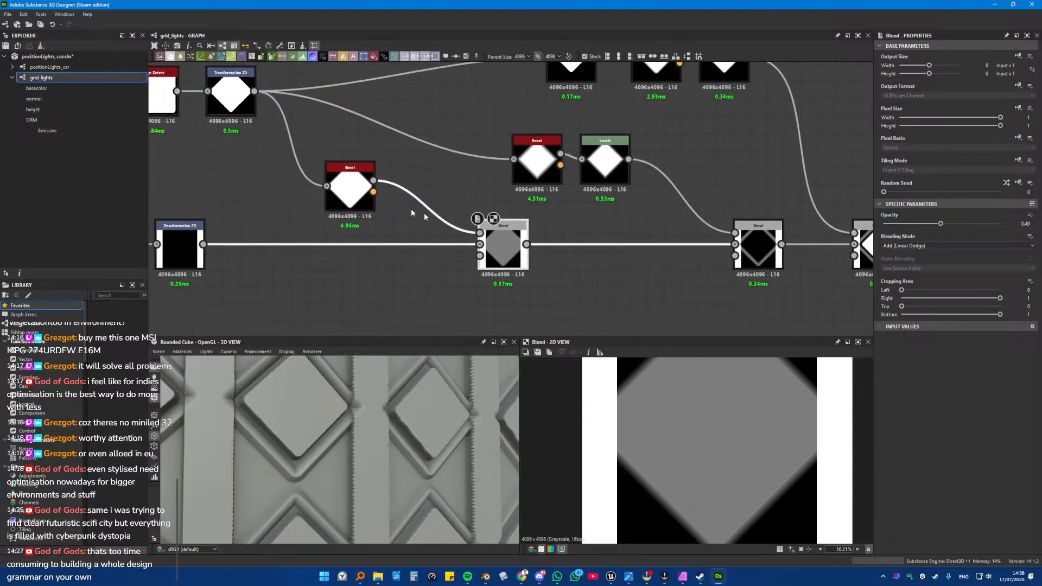
Step: Scale the diamond to 90% width and 90% height in the Transformation 2D node after Edge Detect
{"action": "left_click", "coordinate": [233, 100]}
{"action": "middle_click_drag", "start_coordinate": [317, 139], "coordinate": [435, 174]}
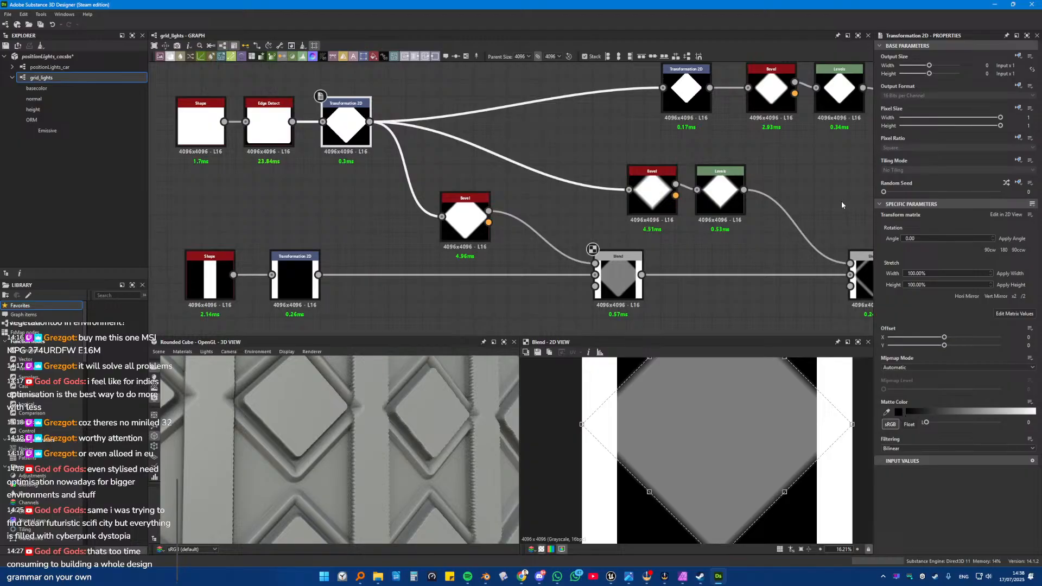
{"action": "left_click_drag", "start_coordinate": [935, 273], "coordinate": [861, 273]}
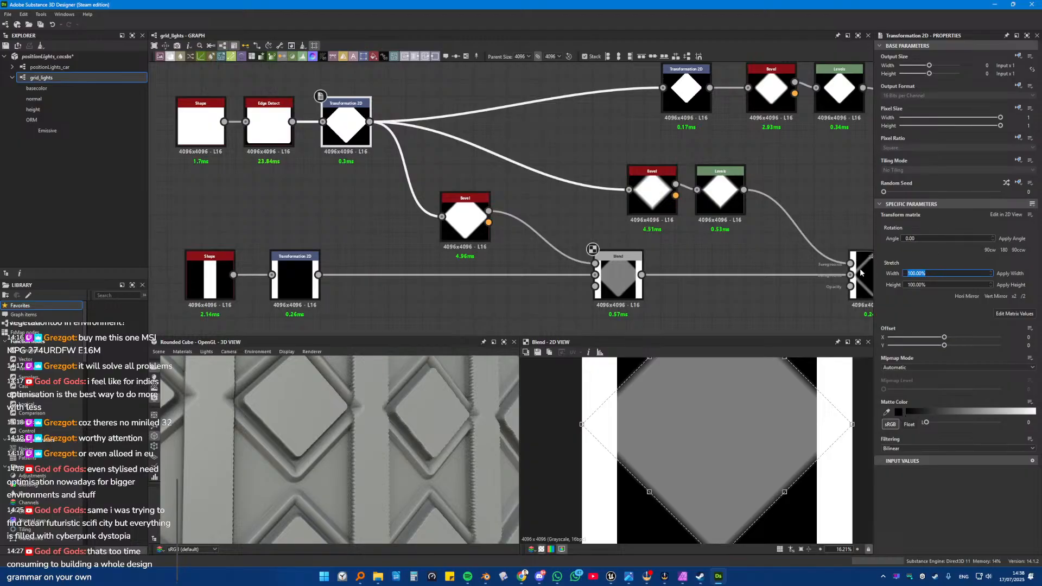
{"action": "type", "text": "90"}
{"action": "key", "text": "Tab"}
{"action": "type", "text": "9"}
{"action": "type", "text": "0"}
{"action": "key", "text": "Return"}
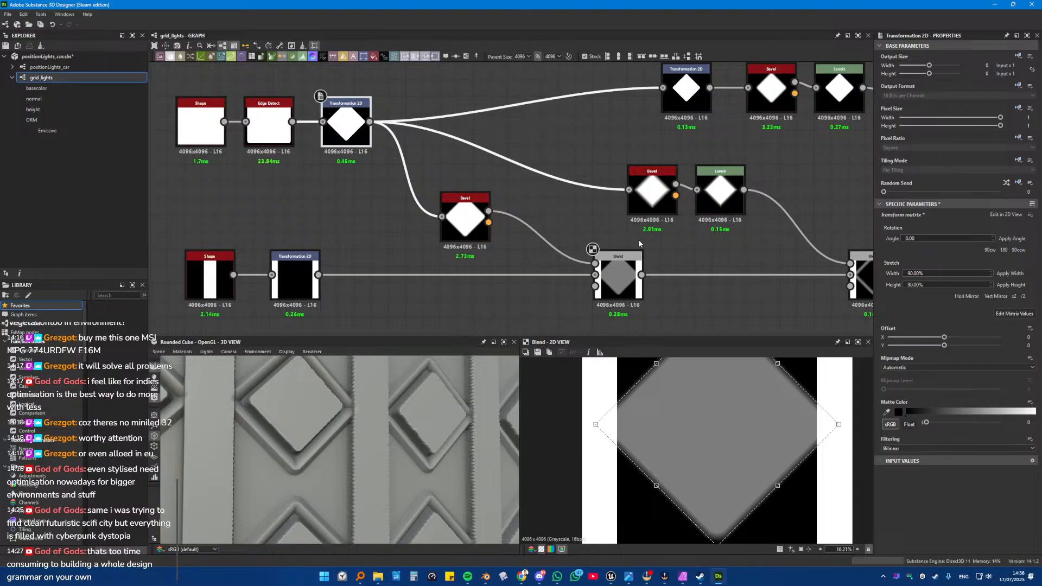
Step: Set the opacity of the side bars Blend to 1 and check the tile relief on the cube
{"action": "scroll", "coordinate": [432, 401], "scroll_direction": "down", "scroll_amount": 5}
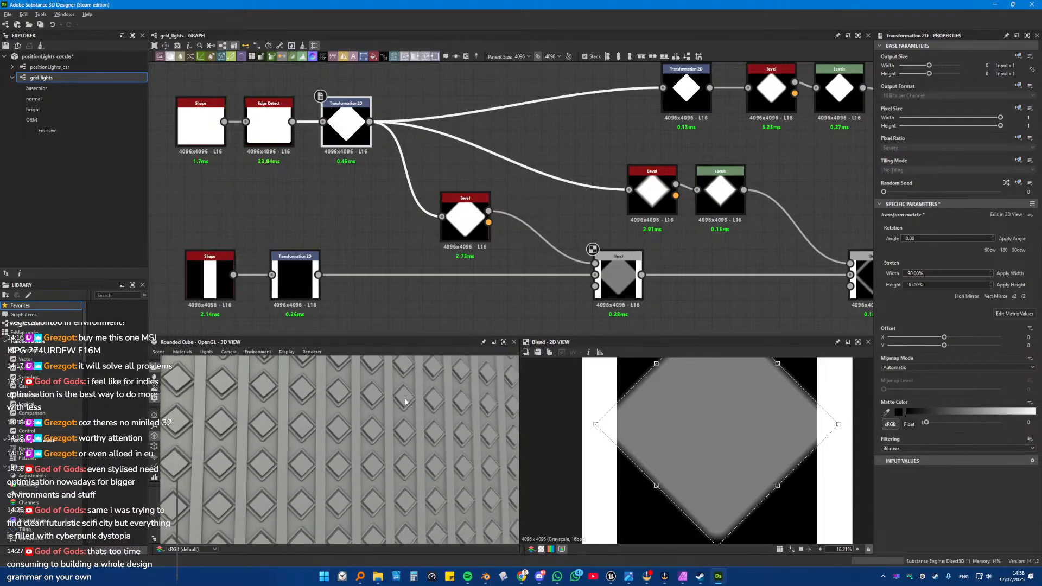
{"action": "scroll", "coordinate": [405, 402], "scroll_direction": "down", "scroll_amount": 5}
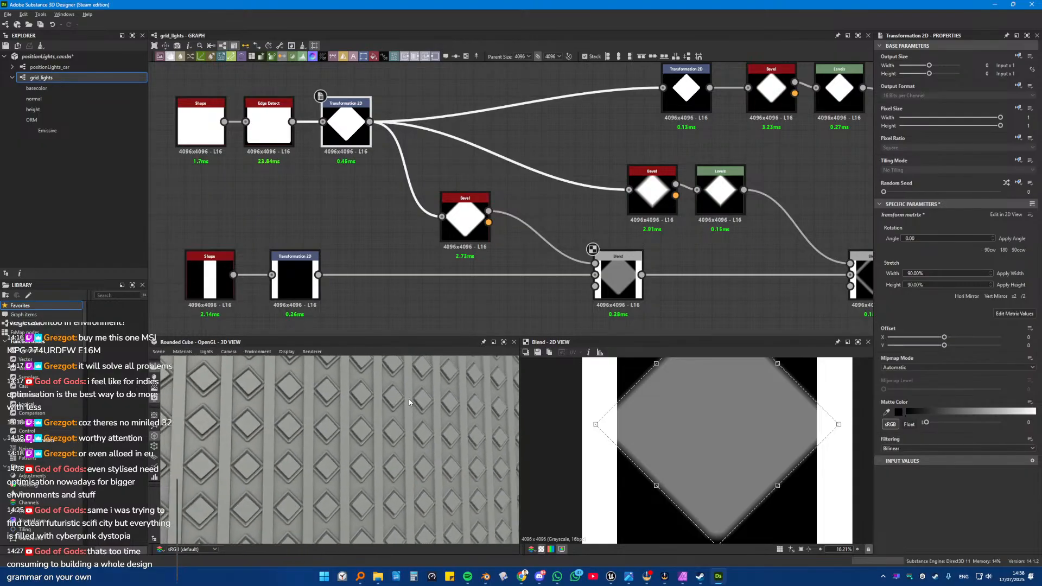
{"action": "scroll", "coordinate": [357, 409], "scroll_direction": "up", "scroll_amount": 10}
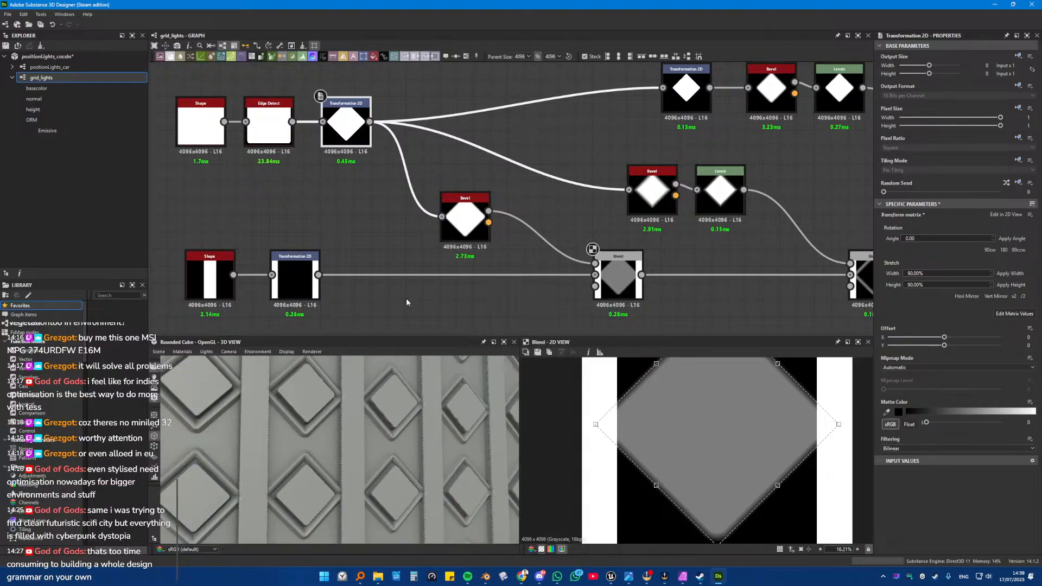
{"action": "middle_click_drag", "start_coordinate": [615, 282], "coordinate": [682, 255]}
{"action": "left_click", "coordinate": [682, 255]}
{"action": "left_click_drag", "start_coordinate": [941, 224], "coordinate": [1001, 224]}
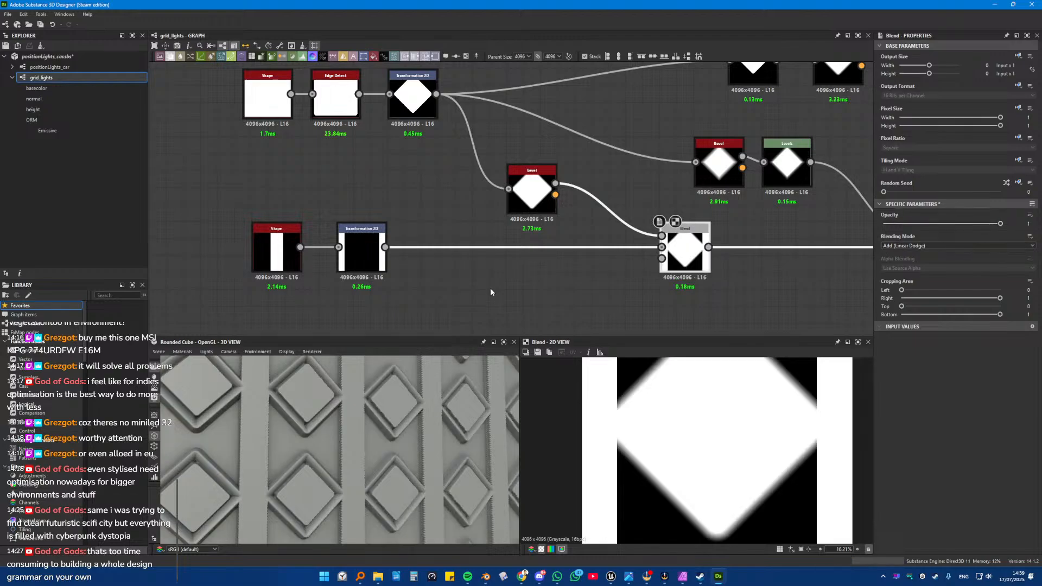
{"action": "scroll", "coordinate": [396, 383], "scroll_direction": "up", "scroll_amount": 5}
{"action": "scroll", "coordinate": [403, 384], "scroll_direction": "down", "scroll_amount": 4}
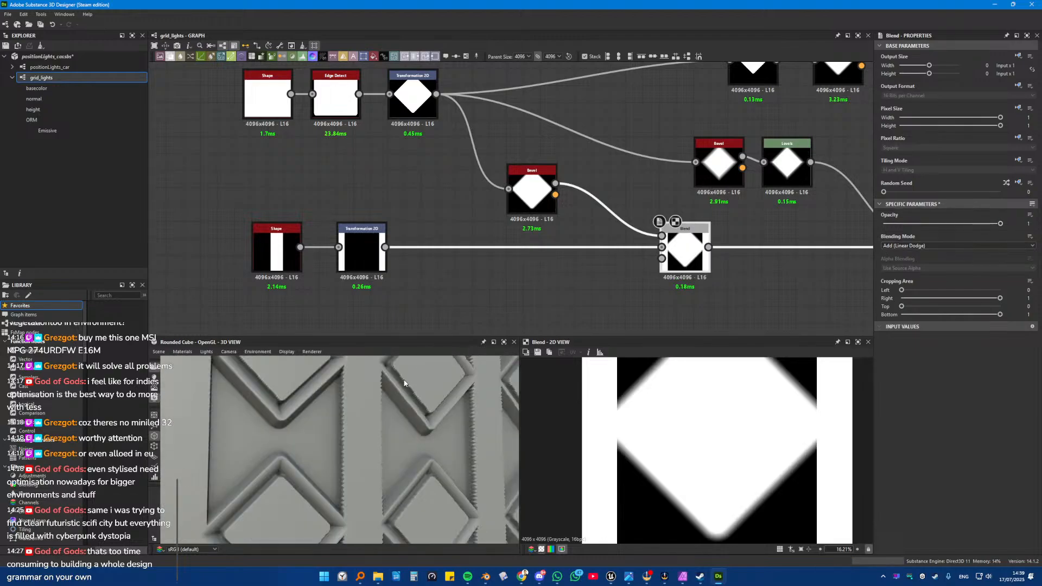
Step: Space out the bar Shape and its Transformation 2D node, and branch a Bevel node off the Shape's output
{"action": "scroll", "coordinate": [404, 383], "scroll_direction": "down", "scroll_amount": 3}
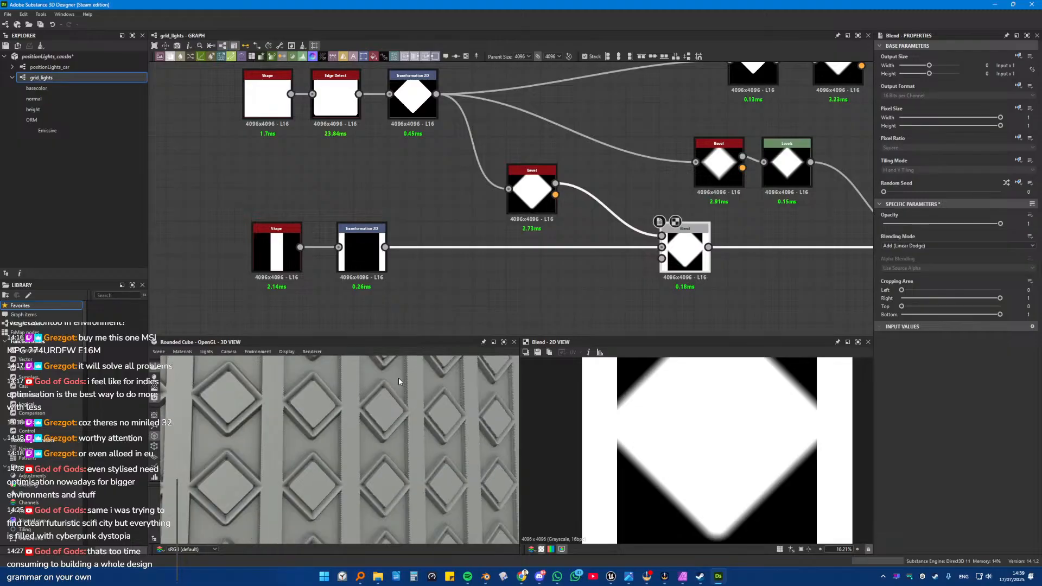
{"action": "left_click", "coordinate": [284, 251]}
{"action": "left_click_drag", "start_coordinate": [284, 251], "coordinate": [216, 252]}
{"action": "left_click_drag", "start_coordinate": [365, 253], "coordinate": [400, 253]}
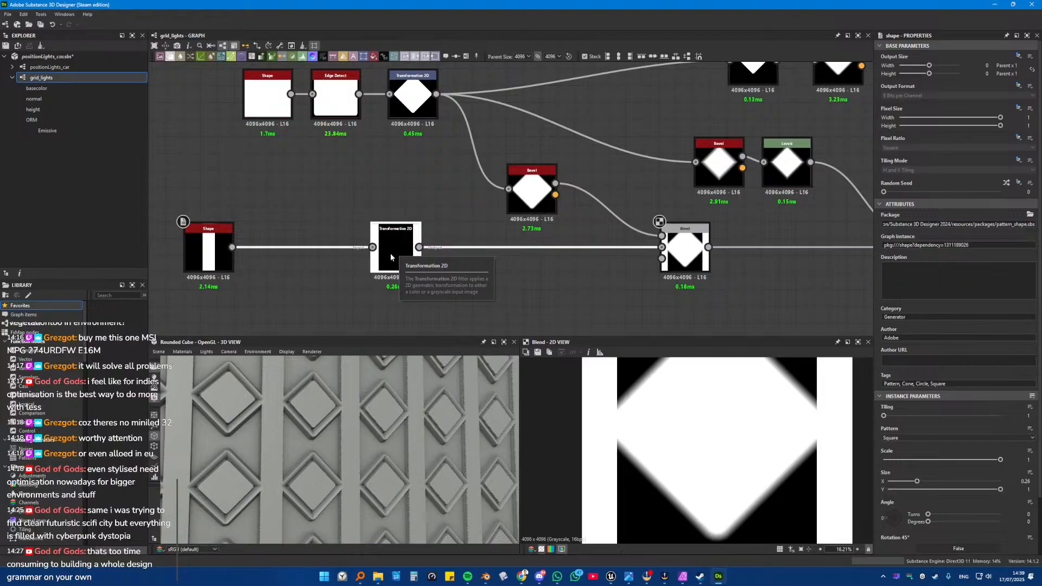
{"action": "left_click_drag", "start_coordinate": [385, 253], "coordinate": [403, 253]}
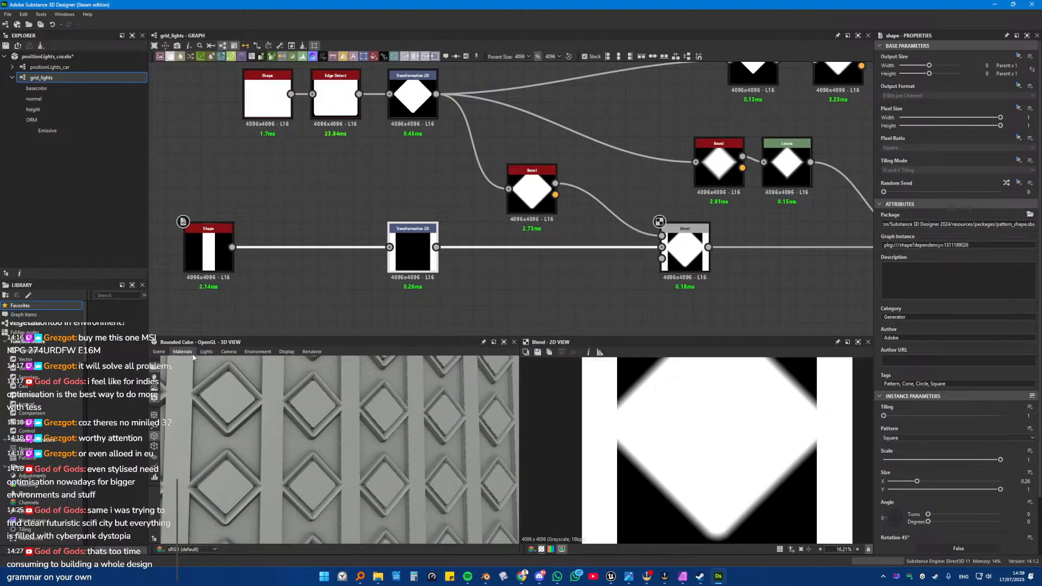
{"action": "left_click_drag", "start_coordinate": [209, 251], "coordinate": [266, 194]}
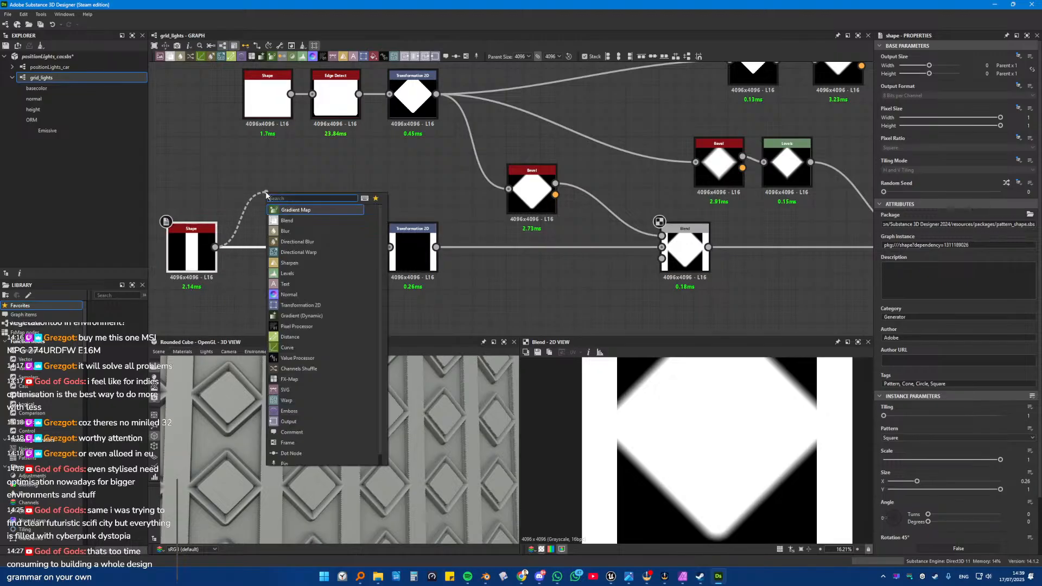
{"action": "type", "text": "bevel"}
{"action": "key", "text": "Return"}
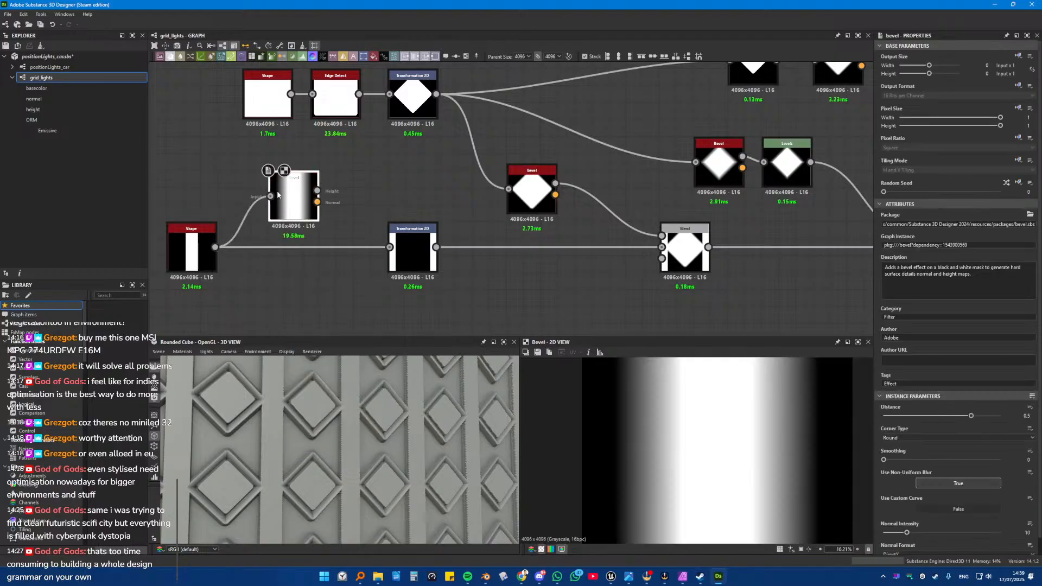
Step: Add a Blend after the bar Transformation 2D with the new Bevel as foreground, and set its mode to Subtract
{"action": "left_click_drag", "start_coordinate": [403, 239], "coordinate": [287, 278]}
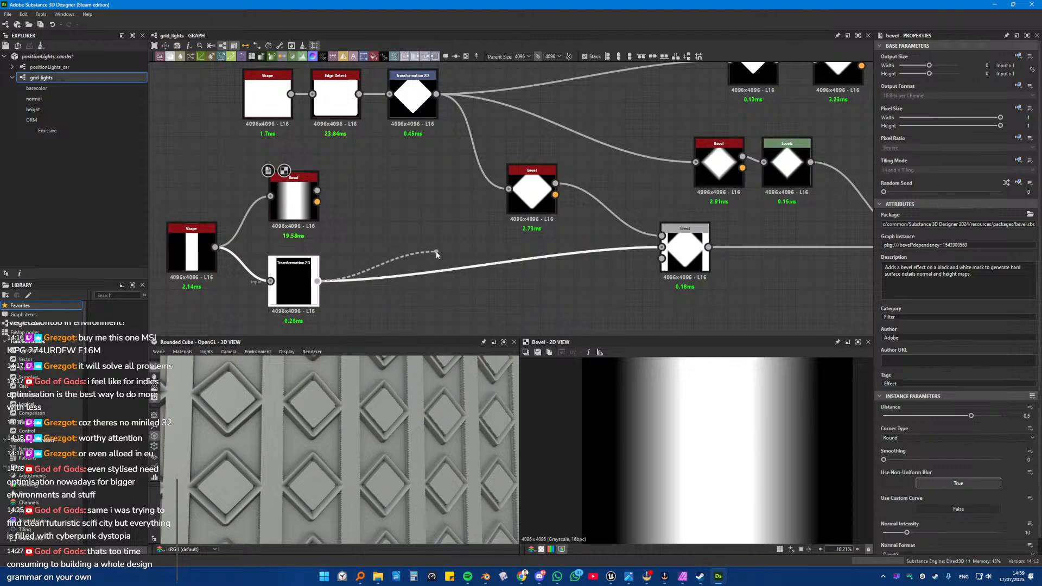
{"action": "right_click", "coordinate": [404, 275]}
{"action": "left_click", "coordinate": [434, 294]}
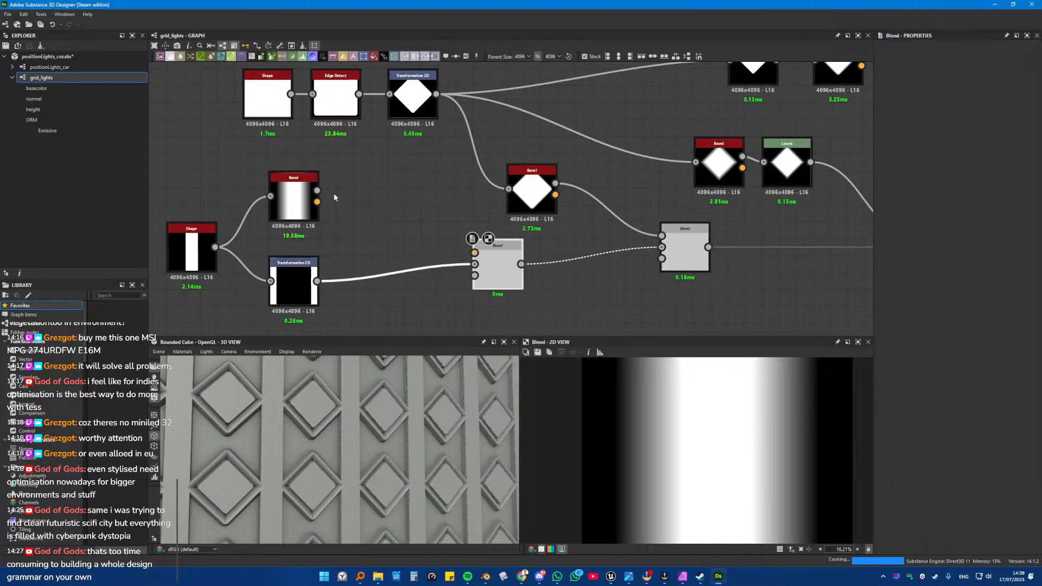
{"action": "left_click_drag", "start_coordinate": [317, 191], "coordinate": [397, 256]}
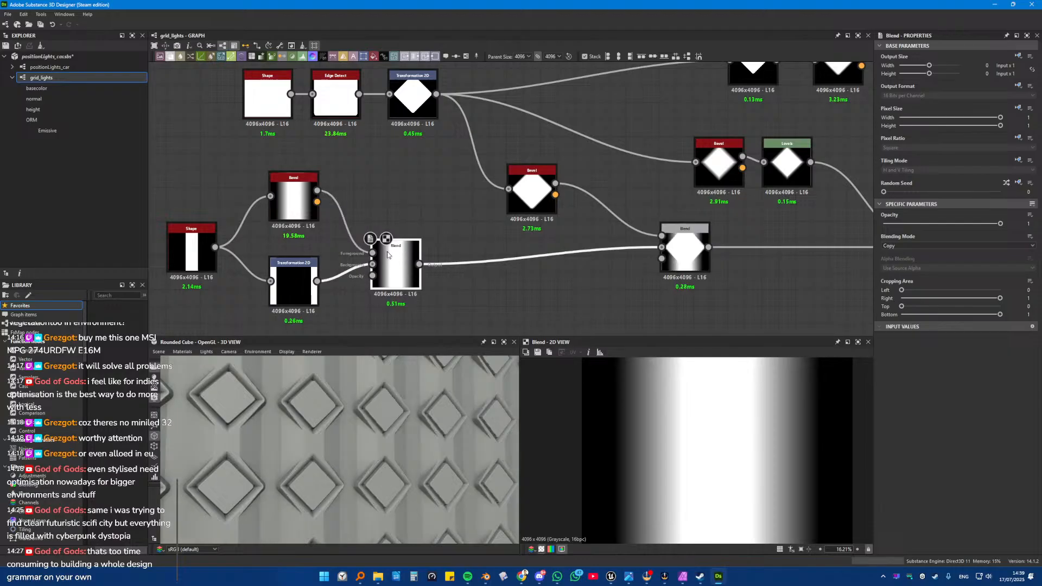
{"action": "left_click", "coordinate": [920, 247]}
{"action": "left_click", "coordinate": [918, 266]}
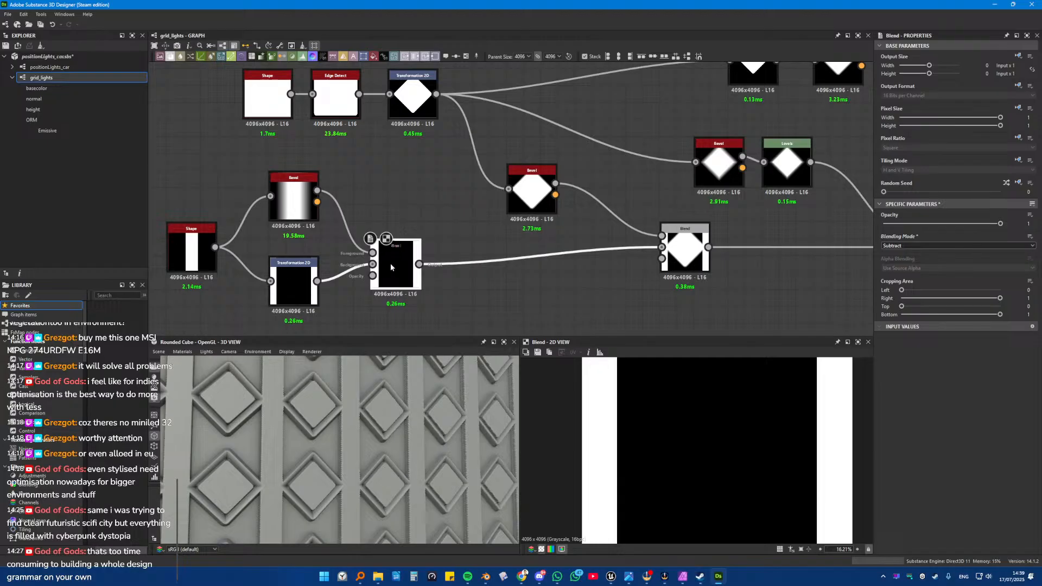
Step: Set the bar Bevel's distance to 0.65 and check the side bar relief on the cube
{"action": "left_click", "coordinate": [294, 201]}
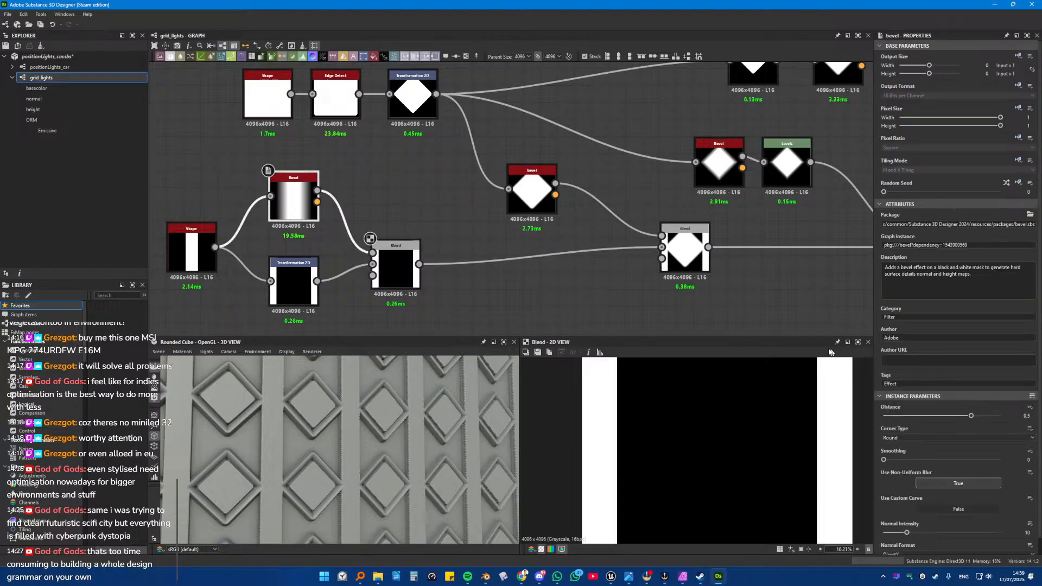
{"action": "left_click_drag", "start_coordinate": [972, 416], "coordinate": [980, 416]}
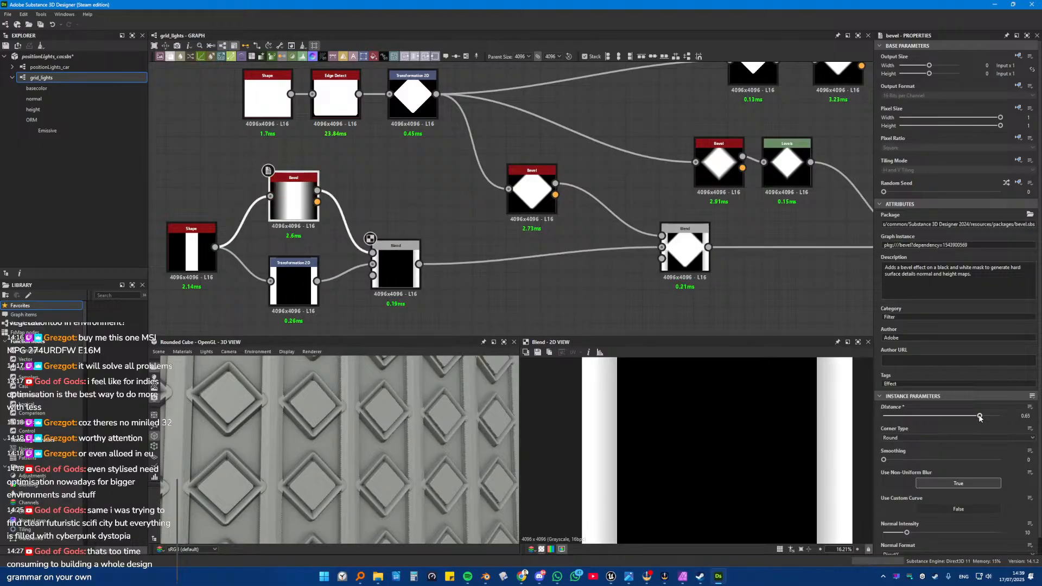
{"action": "scroll", "coordinate": [378, 386], "scroll_direction": "up", "scroll_amount": 5}
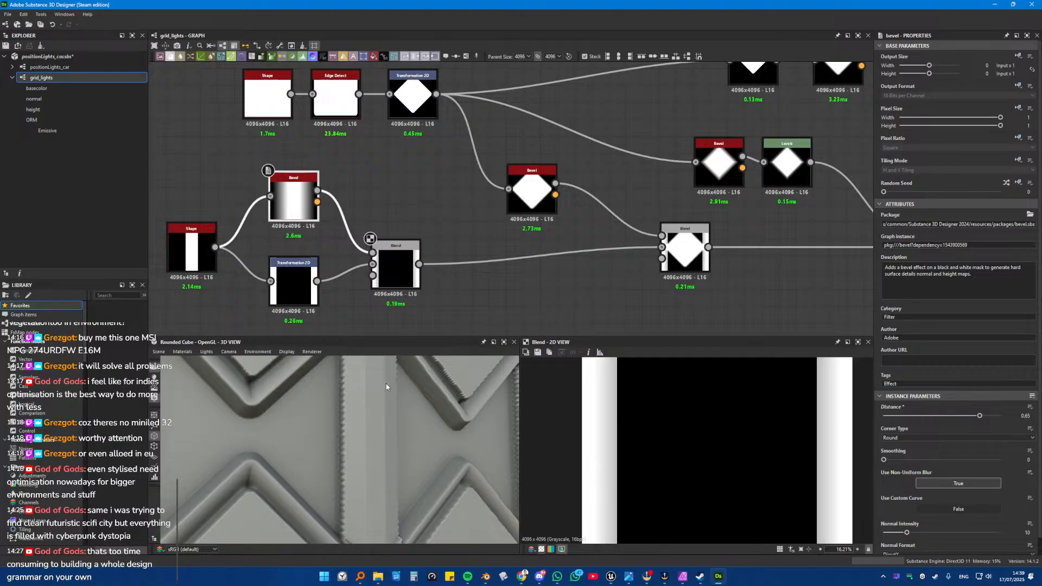
{"action": "scroll", "coordinate": [386, 383], "scroll_direction": "down", "scroll_amount": 5}
{"action": "left_click", "coordinate": [396, 268]}
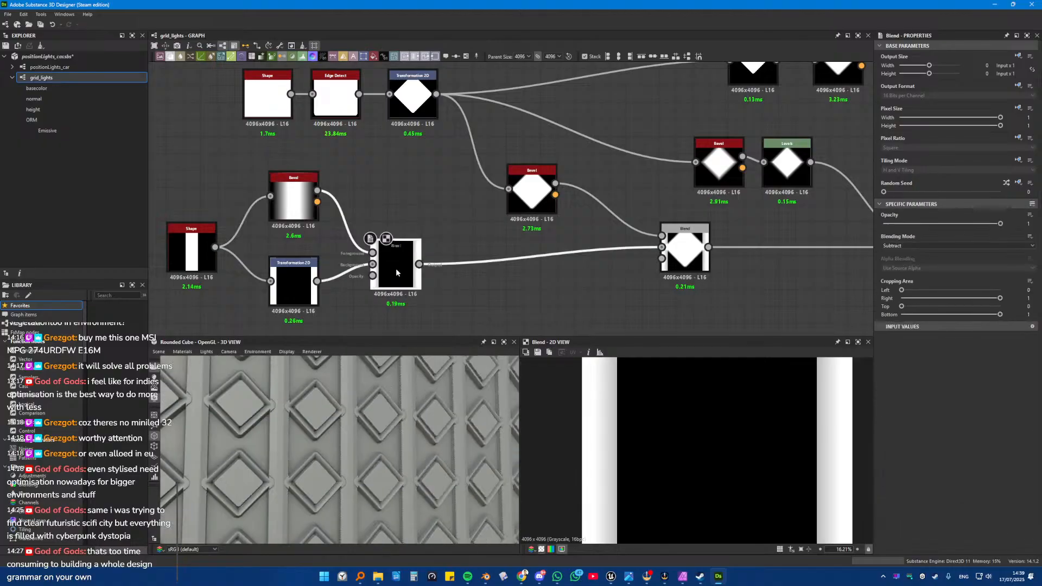
Step: Compare blending modes on the Blend joining the diamond Bevel with the side bars, and set it to Screen
{"action": "left_click", "coordinate": [689, 259]}
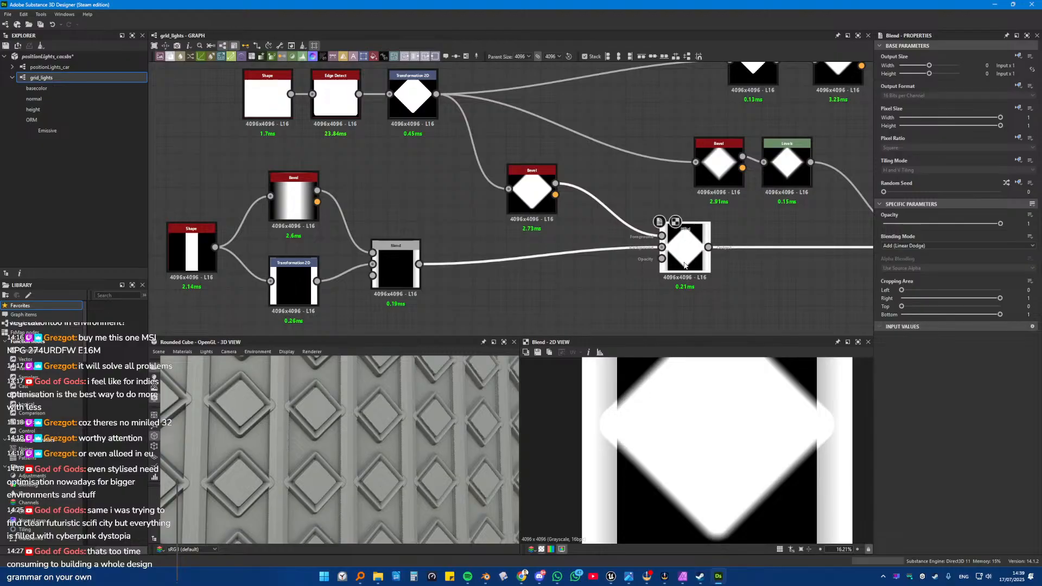
{"action": "left_click_drag", "start_coordinate": [684, 265], "coordinate": [674, 285]}
{"action": "left_click", "coordinate": [890, 247]}
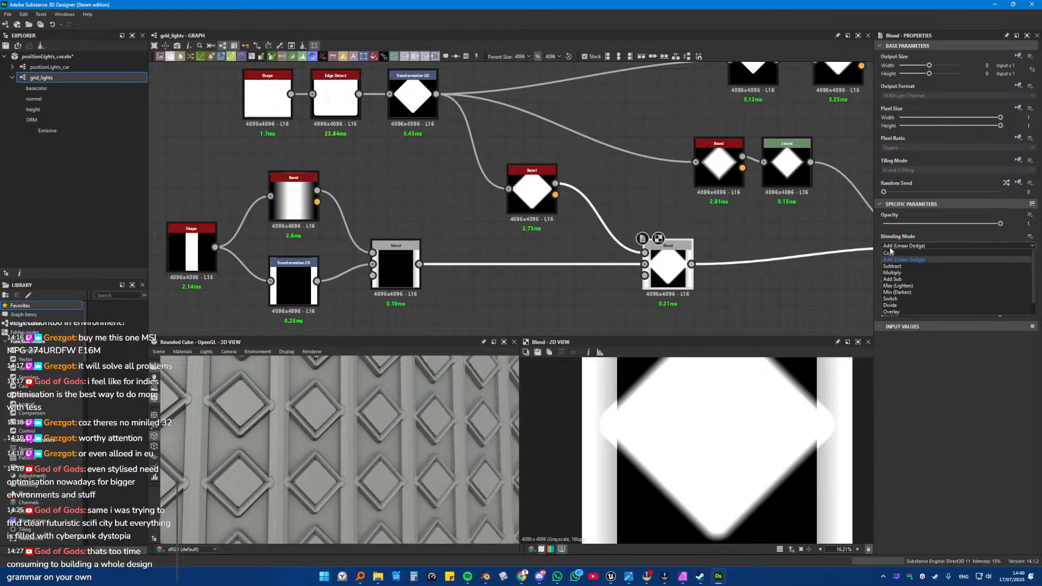
{"action": "left_click", "coordinate": [903, 273]}
{"action": "left_click", "coordinate": [903, 247]}
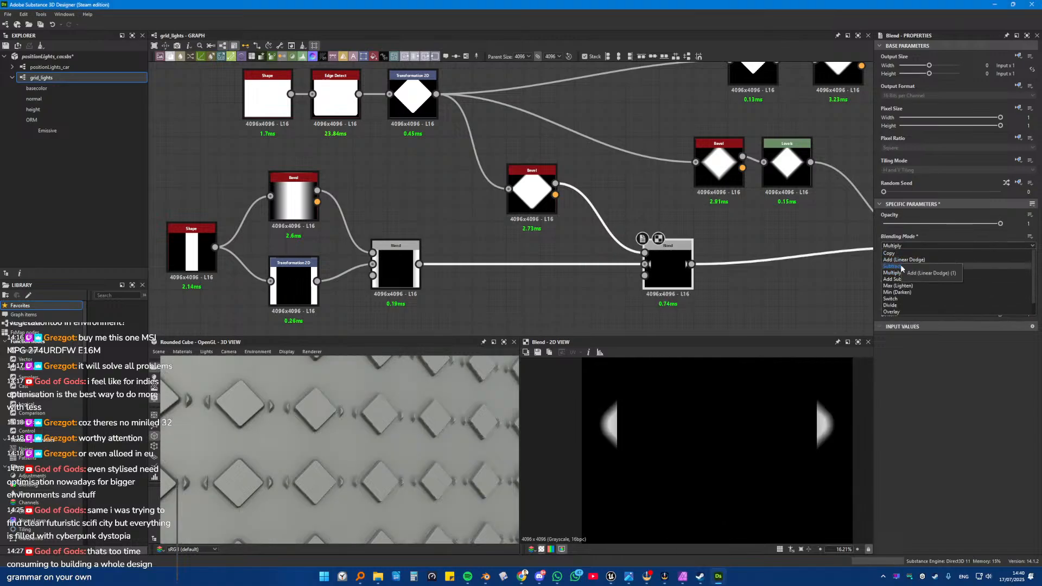
{"action": "left_click", "coordinate": [897, 279]}
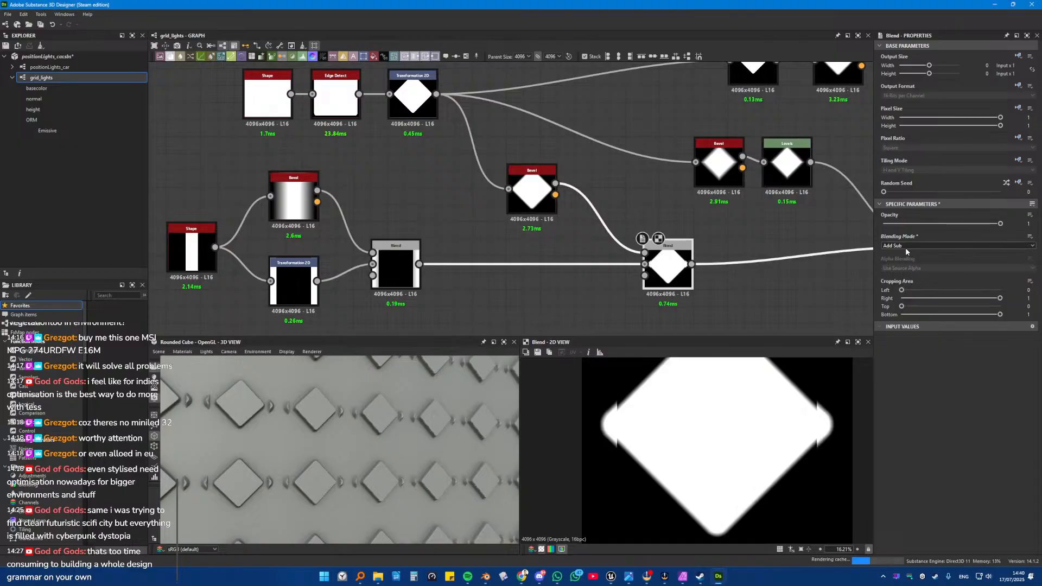
{"action": "scroll", "coordinate": [905, 248], "scroll_direction": "down", "scroll_amount": 1}
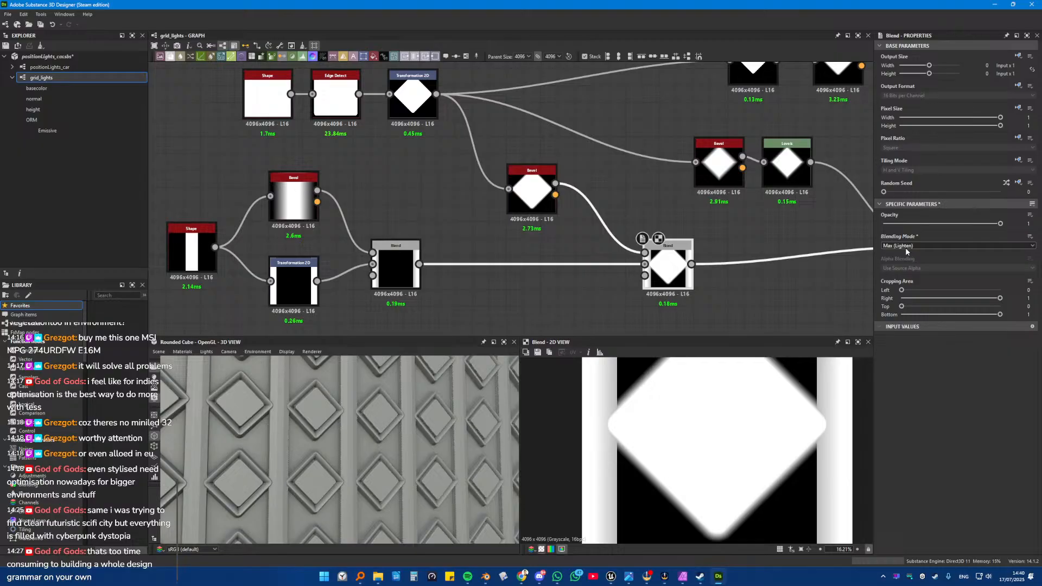
{"action": "scroll", "coordinate": [905, 247], "scroll_direction": "down", "scroll_amount": 1}
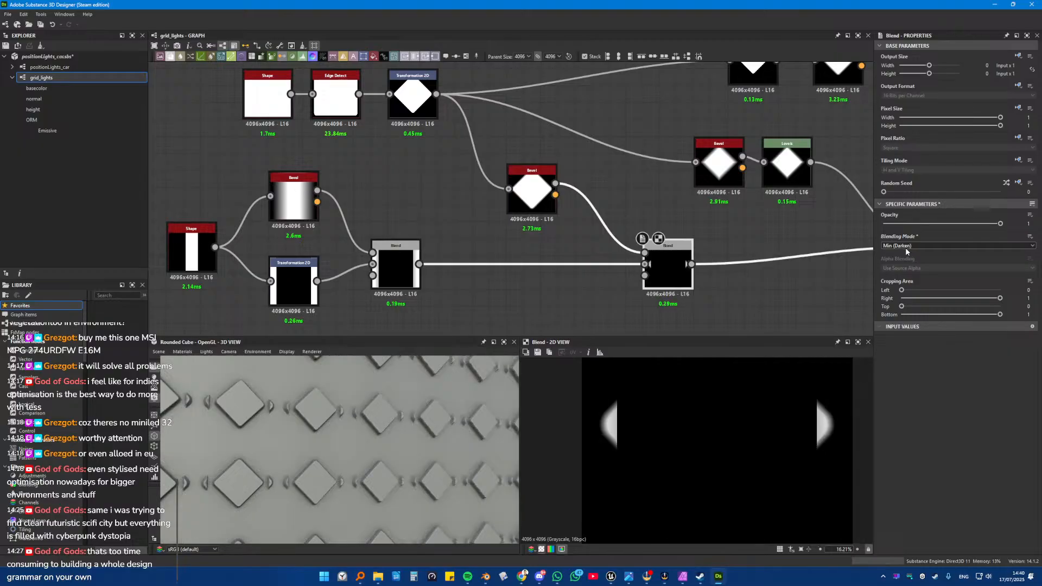
{"action": "scroll", "coordinate": [905, 247], "scroll_direction": "down", "scroll_amount": 1}
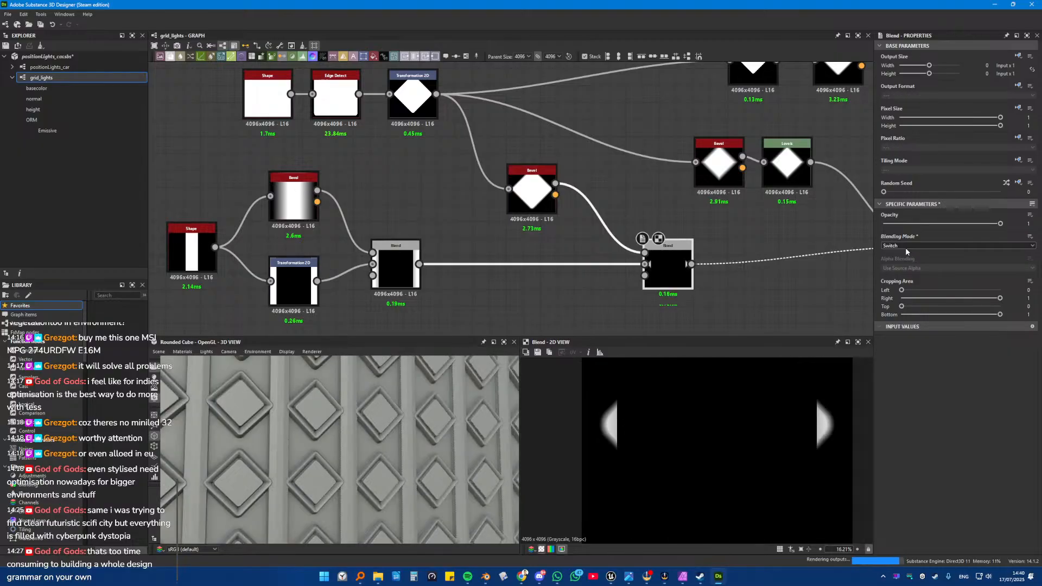
{"action": "scroll", "coordinate": [906, 247], "scroll_direction": "down", "scroll_amount": 1}
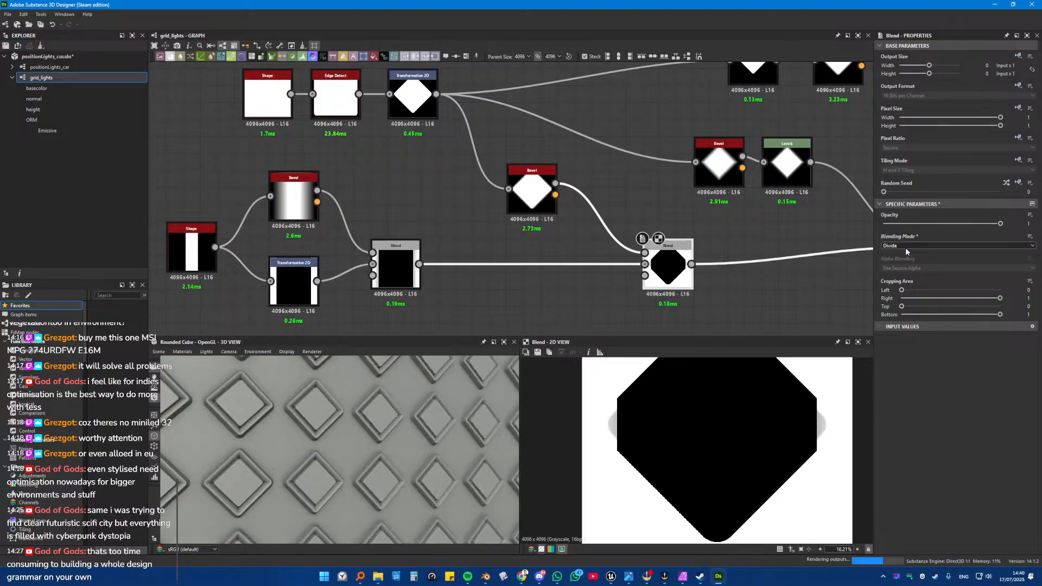
{"action": "scroll", "coordinate": [905, 247], "scroll_direction": "down", "scroll_amount": 1}
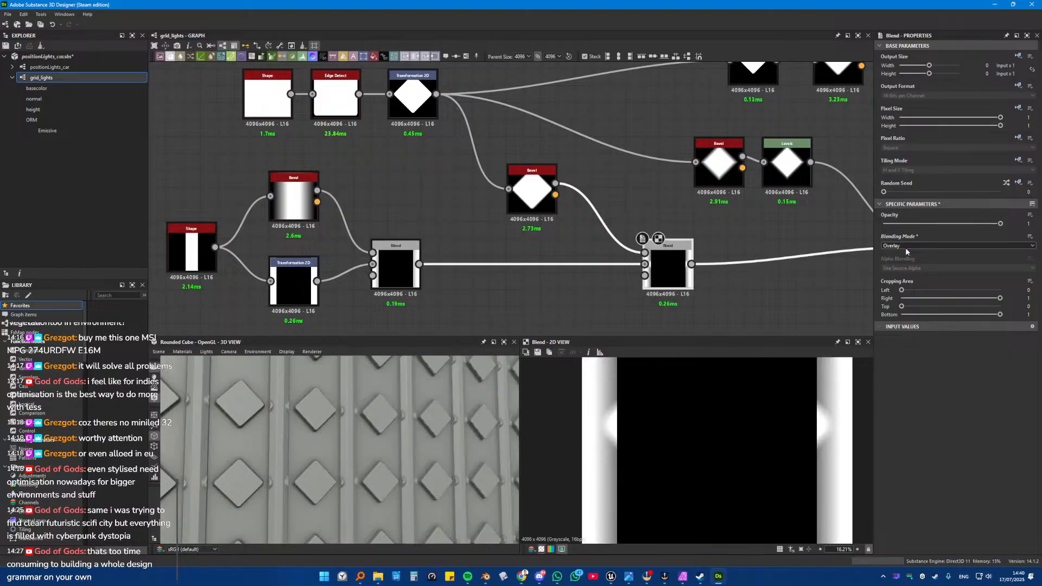
{"action": "scroll", "coordinate": [906, 247], "scroll_direction": "down", "scroll_amount": 1}
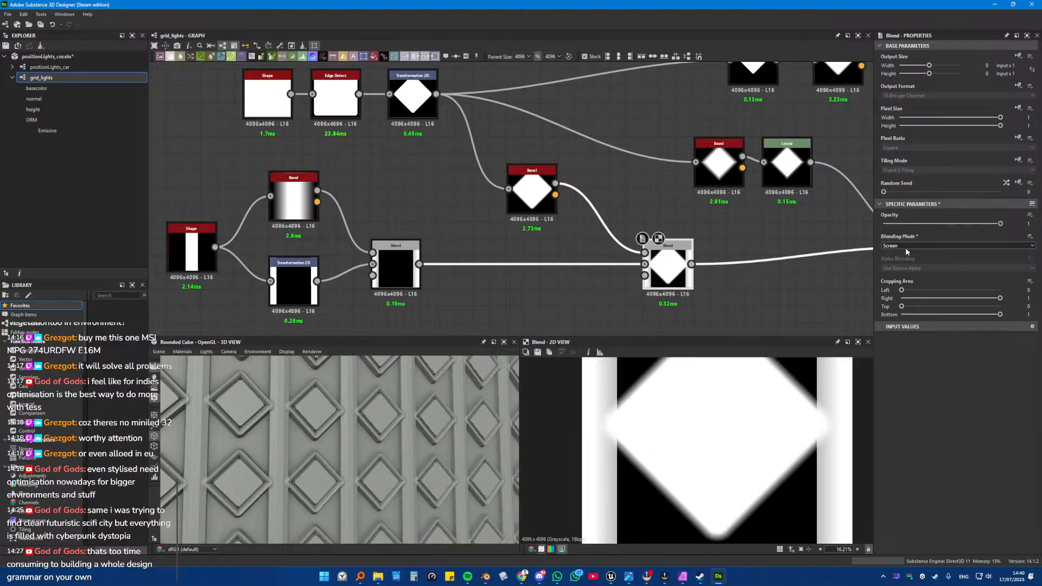
{"action": "scroll", "coordinate": [405, 425], "scroll_direction": "up", "scroll_amount": 5}
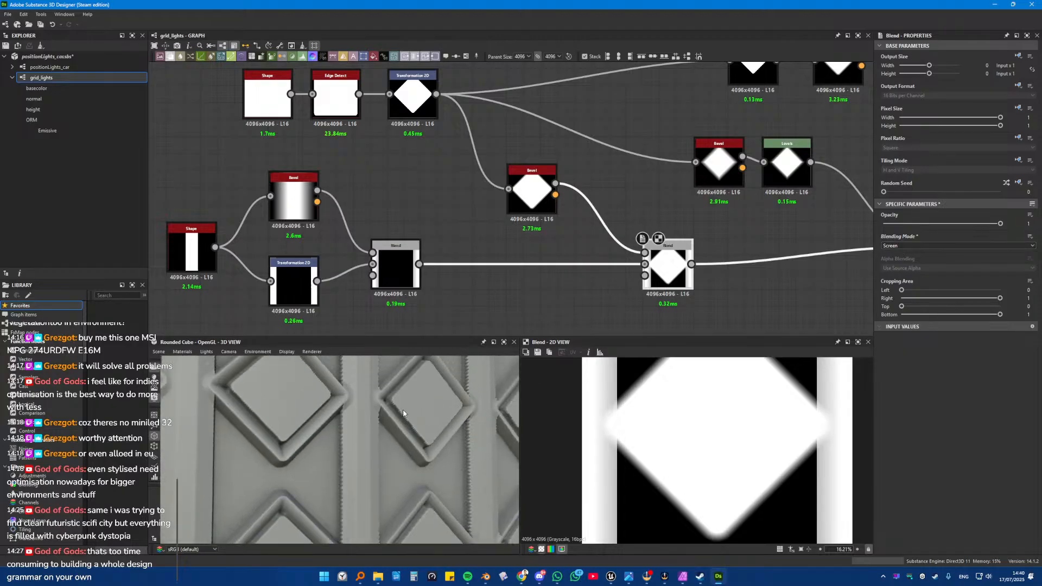
{"action": "scroll", "coordinate": [547, 285], "scroll_direction": "down", "scroll_amount": 2}
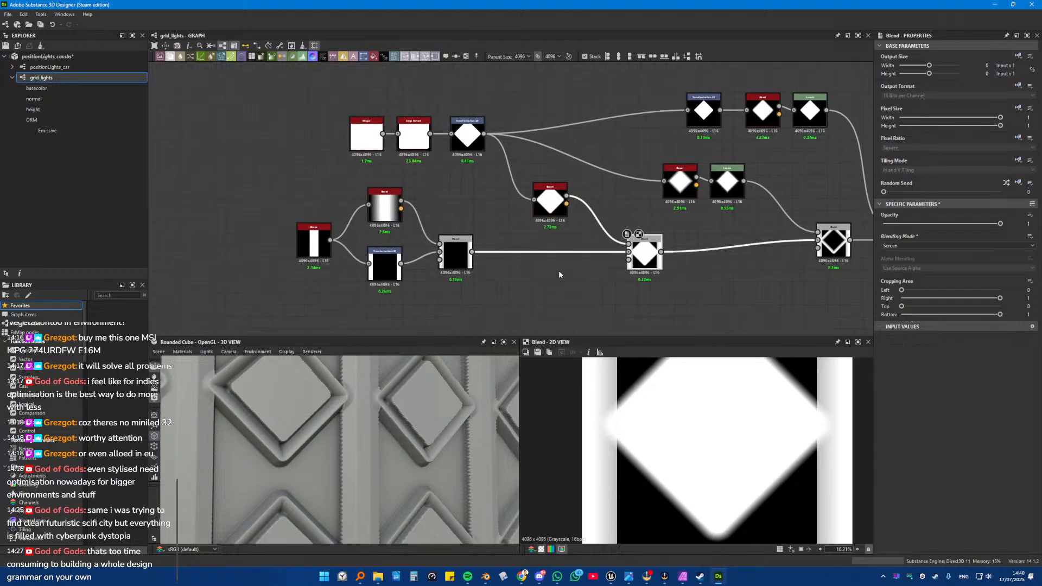
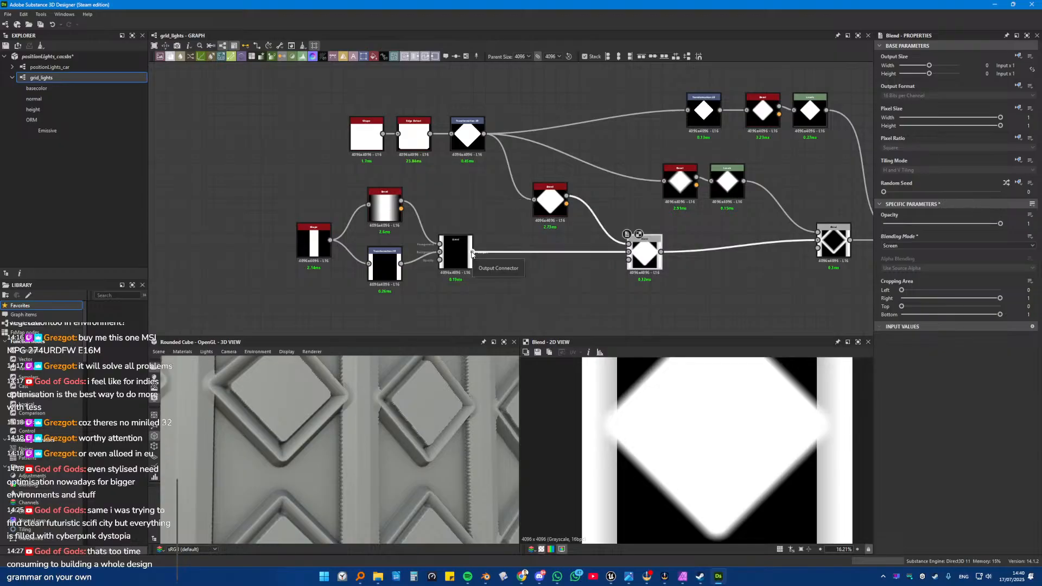
Step: Try feeding the diamond Bevel into the Opacity input of the Screen Blend, and undo the connection
{"action": "scroll", "coordinate": [539, 269], "scroll_direction": "up", "scroll_amount": 4}
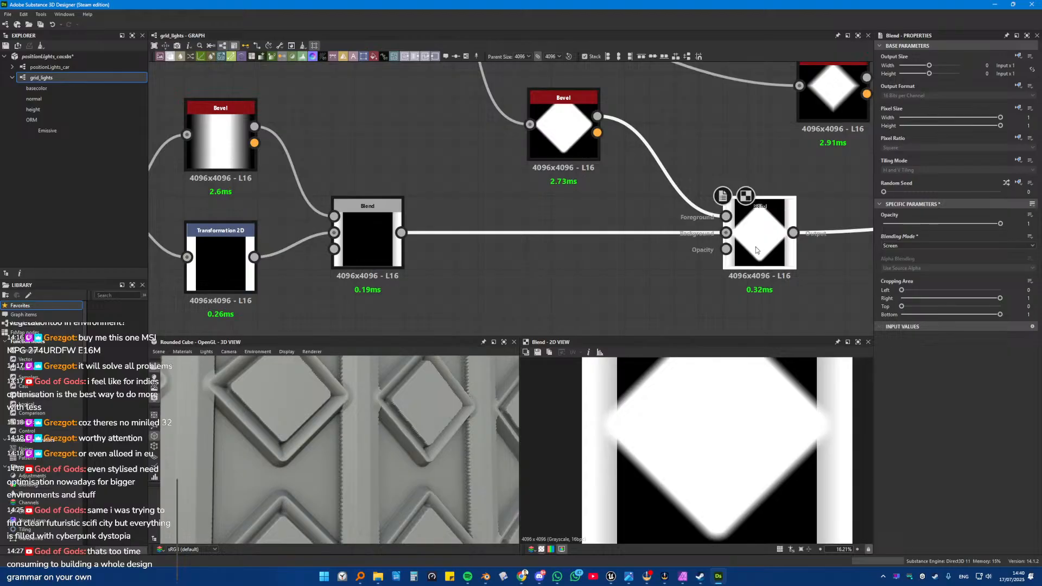
{"action": "left_click_drag", "start_coordinate": [597, 116], "coordinate": [726, 249]}
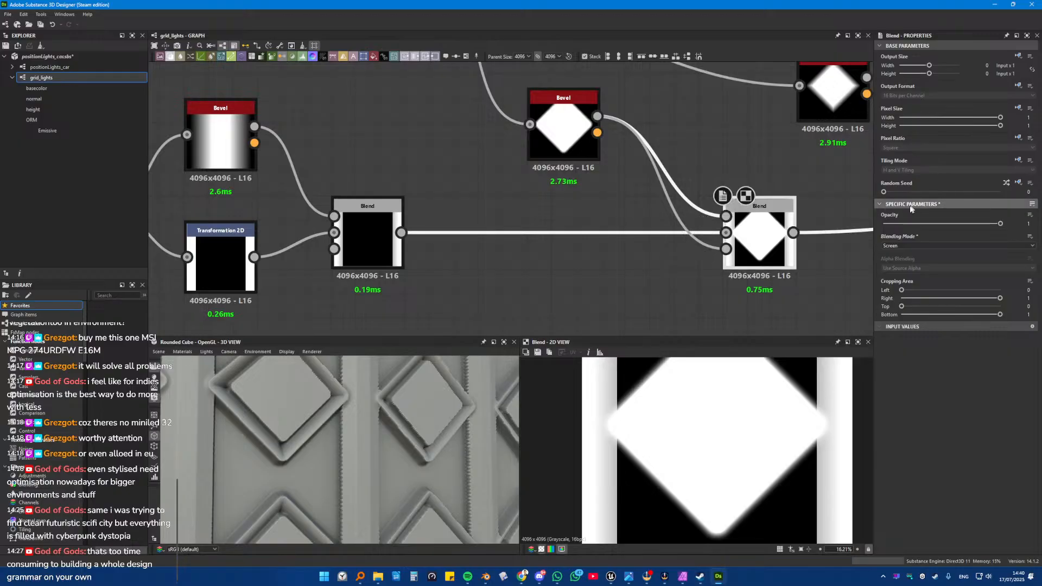
{"action": "key", "text": "ctrl+z"}
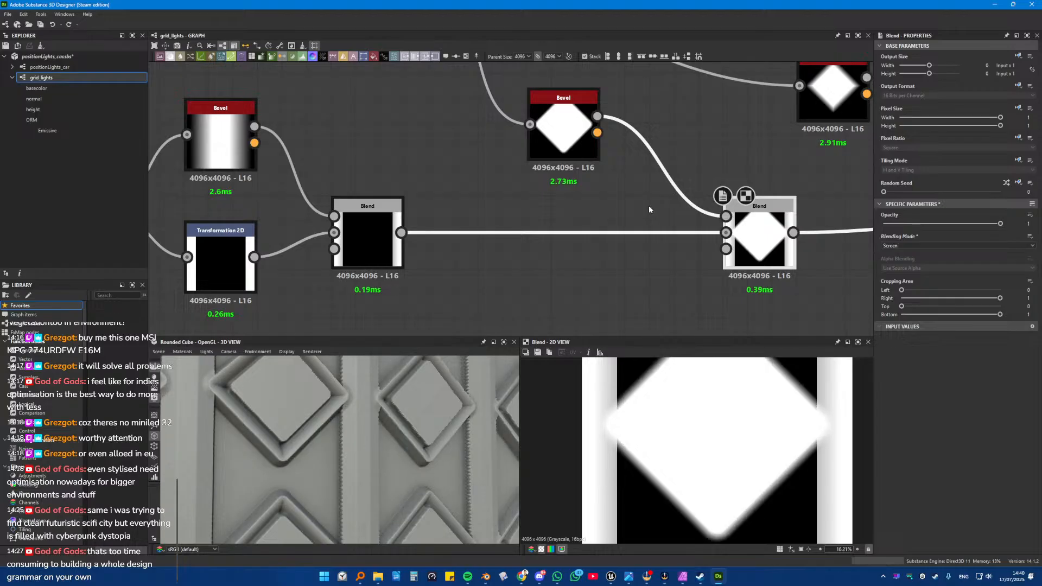
Step: Set the distance of the bar Bevel feeding the Subtract Blend to 1
{"action": "middle_click_drag", "start_coordinate": [377, 230], "coordinate": [505, 232]}
{"action": "left_click", "coordinate": [504, 233]}
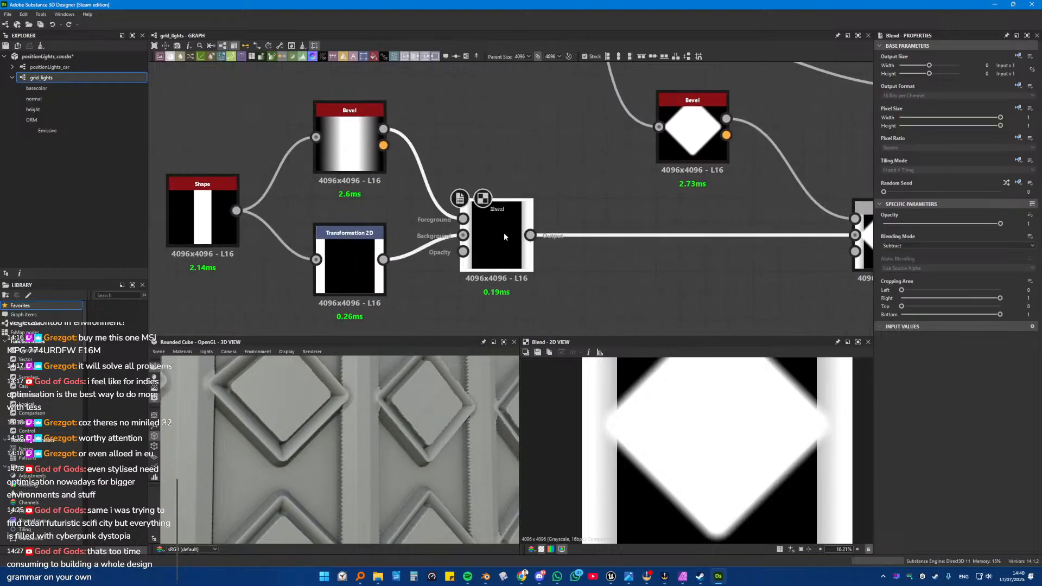
{"action": "left_click", "coordinate": [351, 117]}
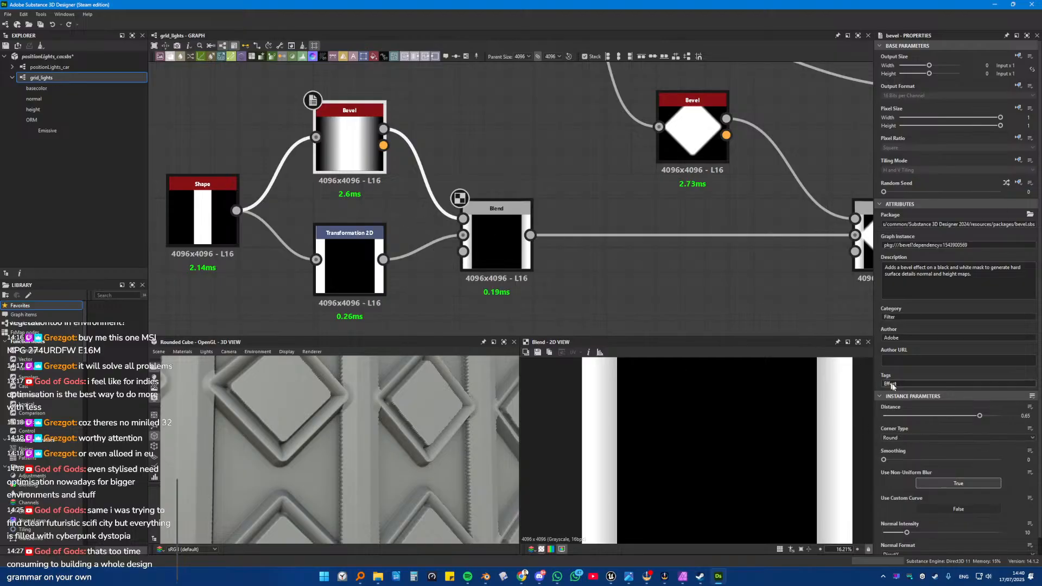
{"action": "left_click_drag", "start_coordinate": [980, 416], "coordinate": [998, 416]}
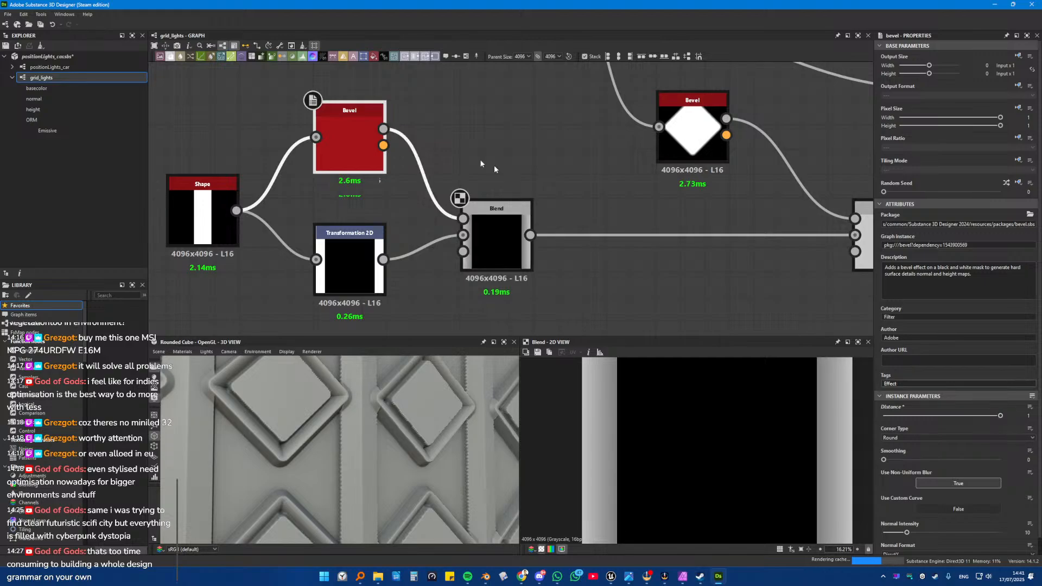
Step: Insert a Levels node between the bar Bevel and the Subtract Blend, and shift its midtones to brighten the gradient
{"action": "left_click_drag", "start_coordinate": [351, 157], "coordinate": [301, 114]}
{"action": "key", "text": "space"}
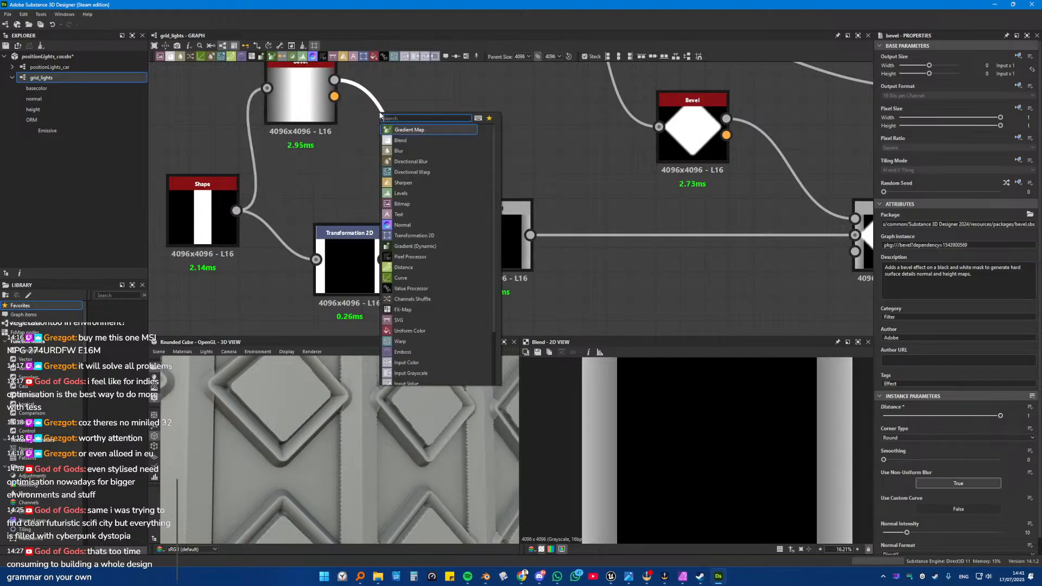
{"action": "type", "text": "le"}
{"action": "key", "text": "Return"}
{"action": "left_click_drag", "start_coordinate": [381, 142], "coordinate": [380, 68]}
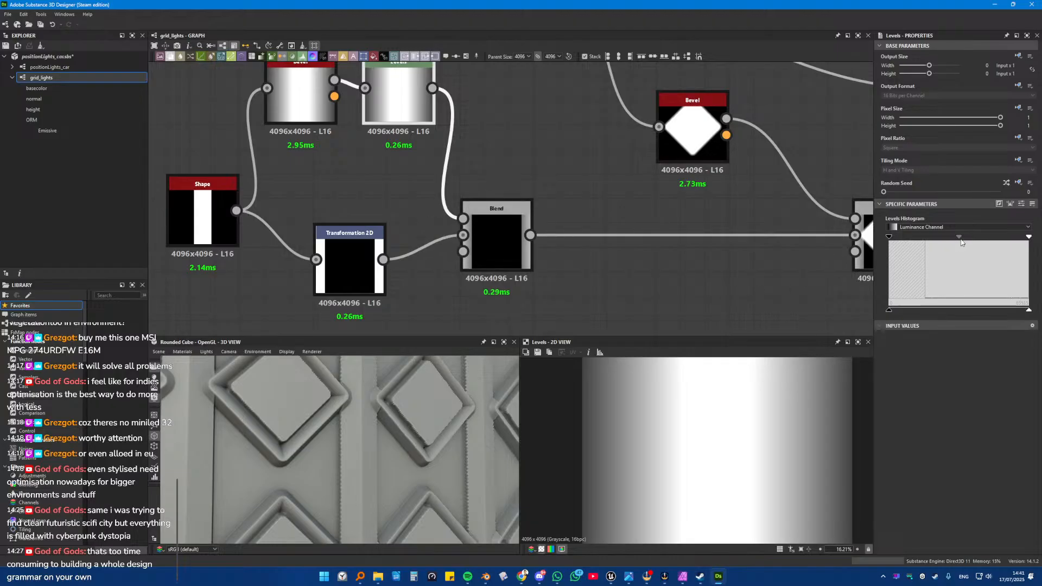
{"action": "left_click_drag", "start_coordinate": [959, 237], "coordinate": [937, 240]}
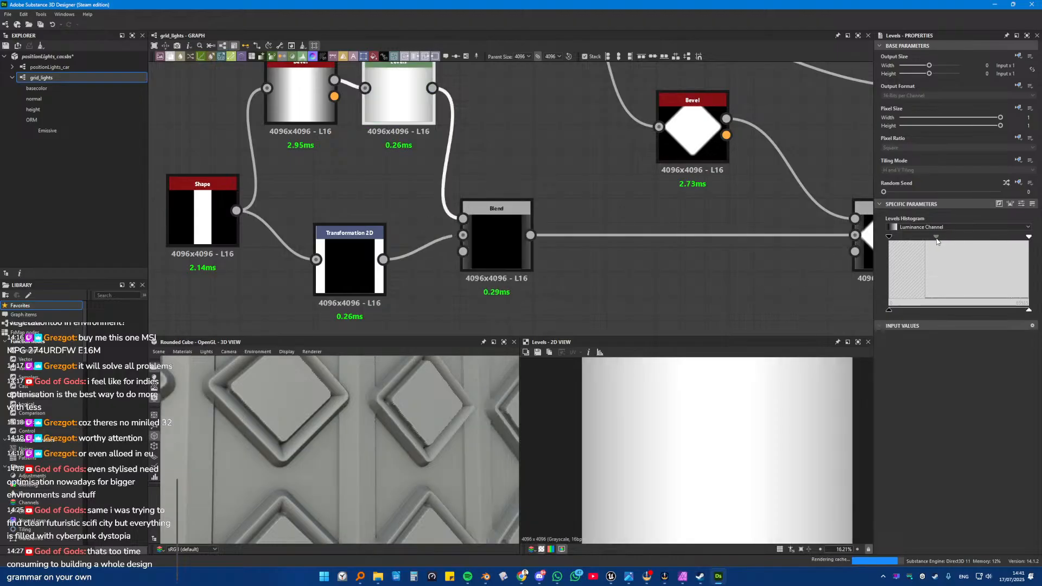
Step: Adjust the midtones of the bar gradient's Levels and pull its black and white input points inward to widen the white band
{"action": "left_click_drag", "start_coordinate": [938, 240], "coordinate": [1031, 239]}
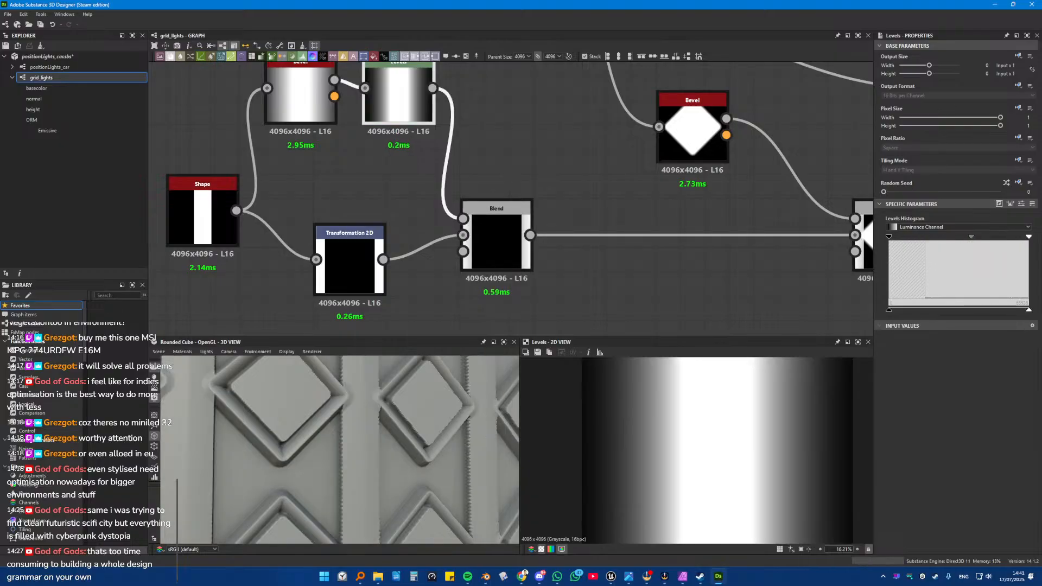
{"action": "mouse_move", "coordinate": [971, 238]}
{"action": "left_mouse_down"}
{"action": "mouse_move", "coordinate": [984, 239]}
{"action": "mouse_move", "coordinate": [938, 241]}
{"action": "left_mouse_up"}
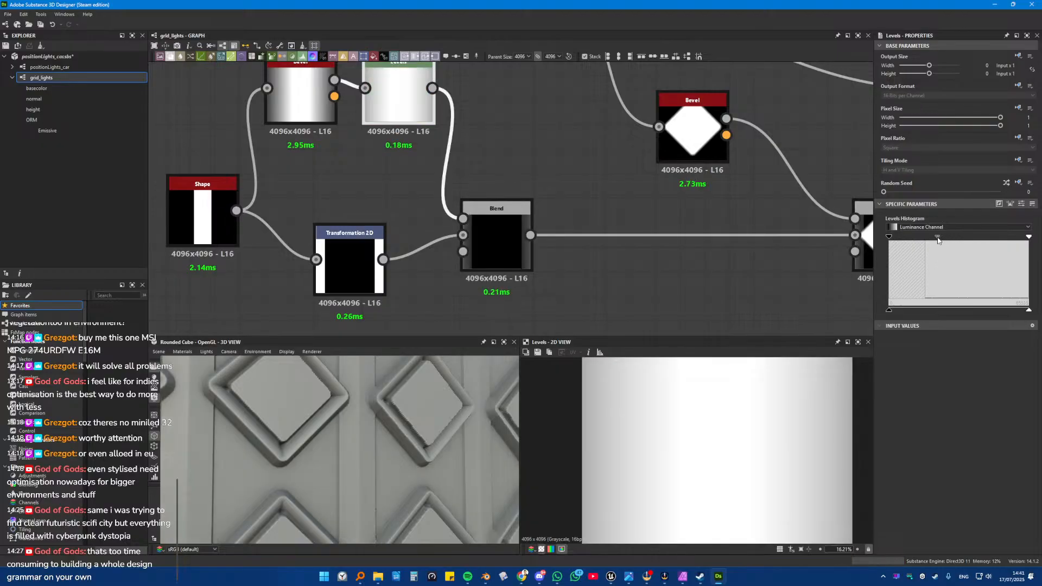
{"action": "mouse_move", "coordinate": [939, 239]}
{"action": "left_mouse_down"}
{"action": "mouse_move", "coordinate": [976, 242]}
{"action": "mouse_move", "coordinate": [965, 242]}
{"action": "left_mouse_up"}
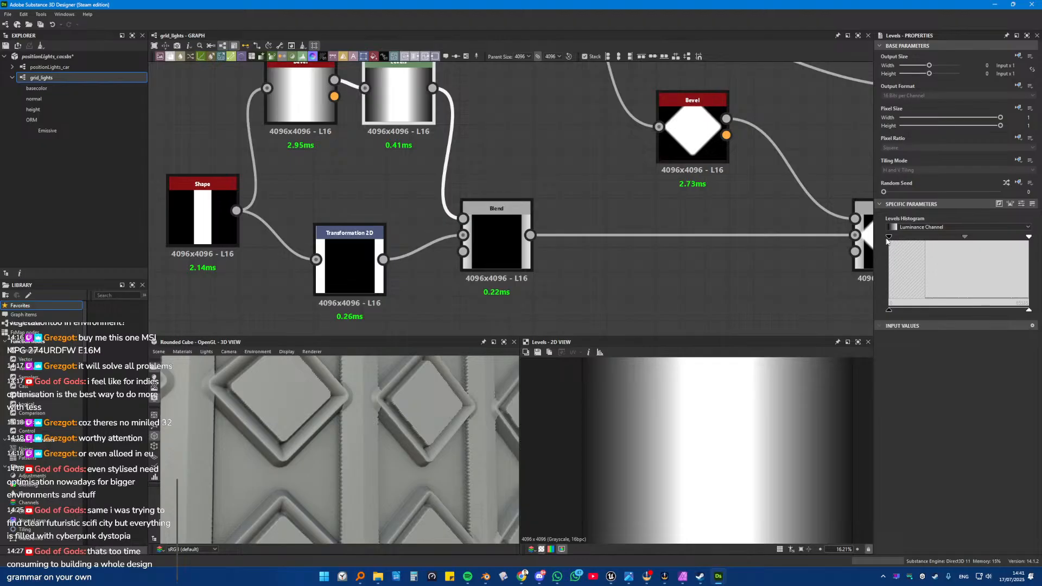
{"action": "left_click_drag", "start_coordinate": [888, 238], "coordinate": [931, 237]}
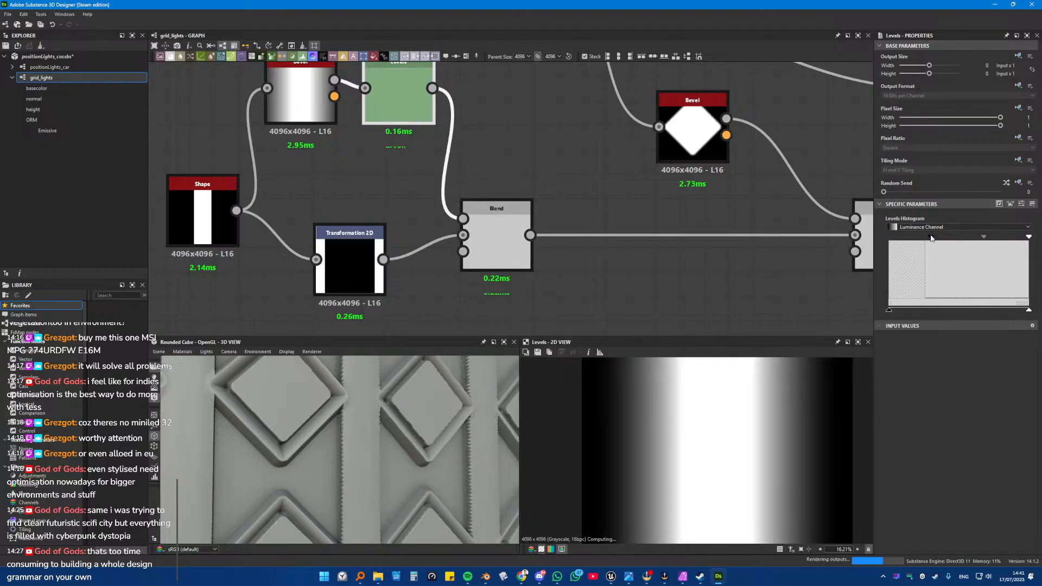
{"action": "left_click_drag", "start_coordinate": [1023, 237], "coordinate": [978, 238]}
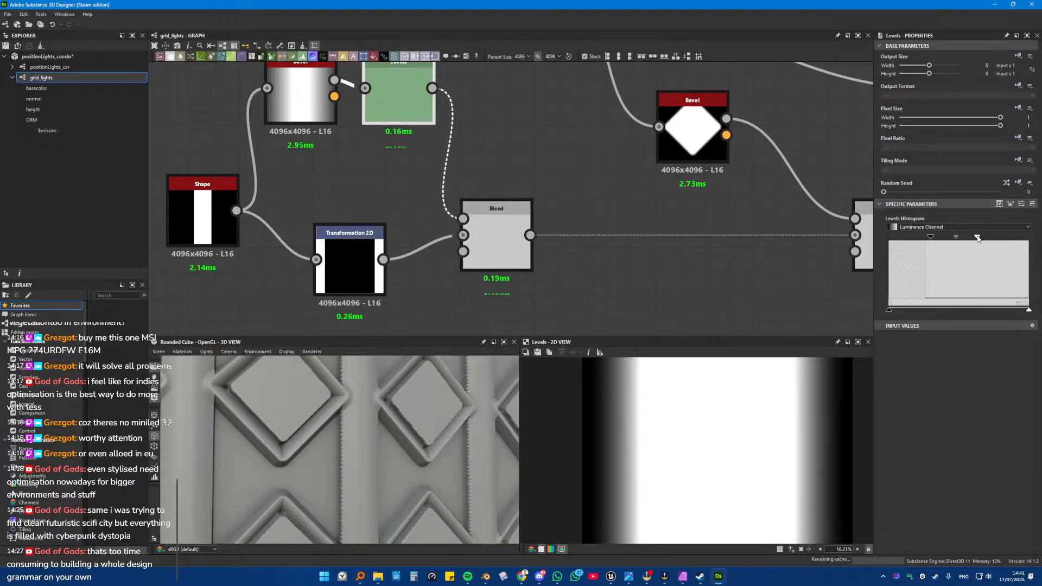
{"action": "scroll", "coordinate": [439, 415], "scroll_direction": "down", "scroll_amount": 5}
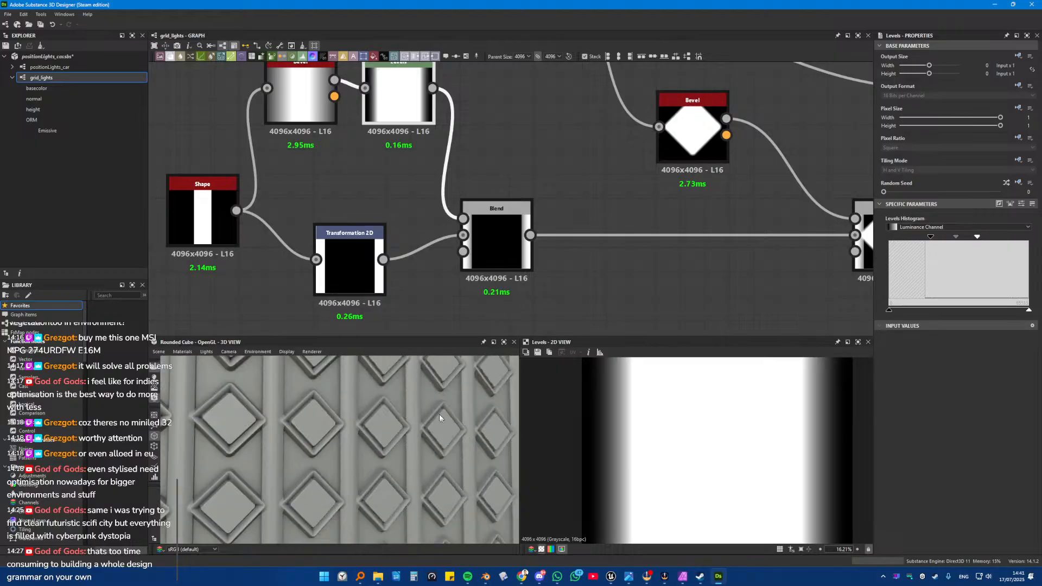
{"action": "left_click_drag", "start_coordinate": [439, 415], "coordinate": [385, 421]}
{"action": "scroll", "coordinate": [298, 467], "scroll_direction": "up", "scroll_amount": 6}
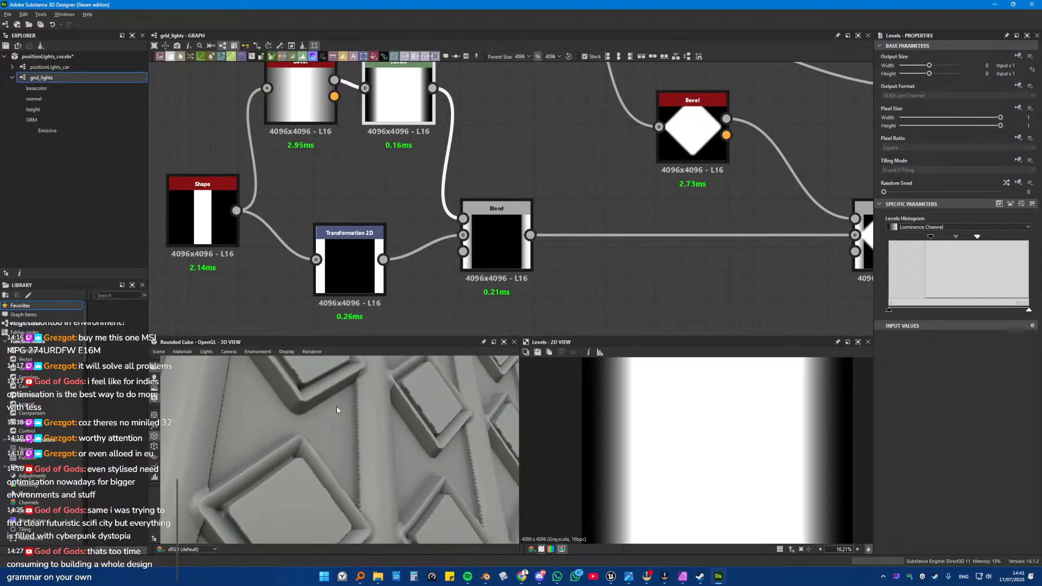
{"action": "scroll", "coordinate": [336, 406], "scroll_direction": "down", "scroll_amount": 6}
Step: Insert a Bevel node between the bars' Subtract Blend and the Screen Blend, and check the relief on the cube
{"action": "middle_click_drag", "start_coordinate": [554, 277], "coordinate": [489, 285]}
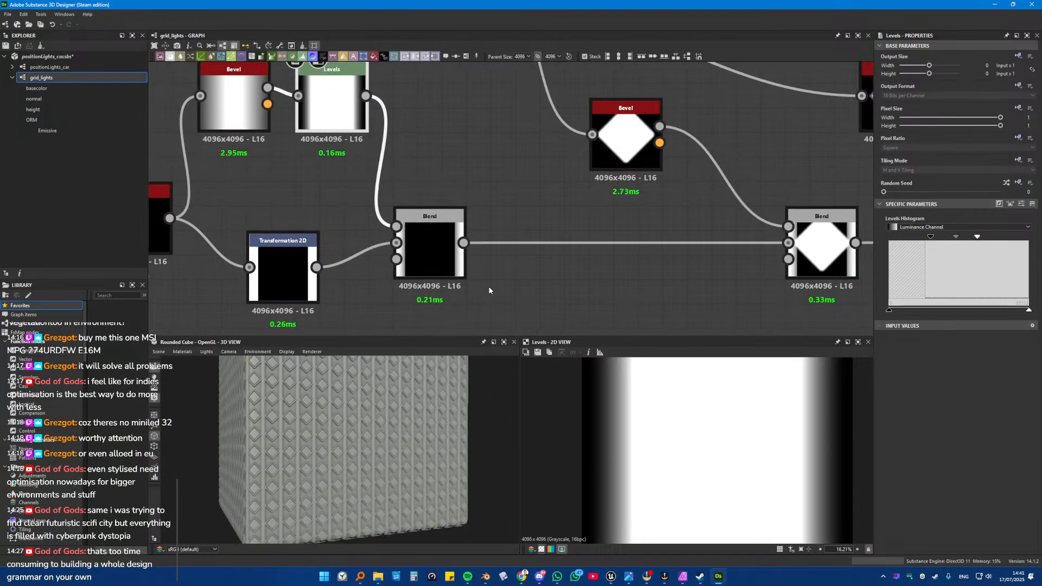
{"action": "left_click_drag", "start_coordinate": [442, 252], "coordinate": [456, 252]}
{"action": "middle_click_drag", "start_coordinate": [598, 259], "coordinate": [546, 268]}
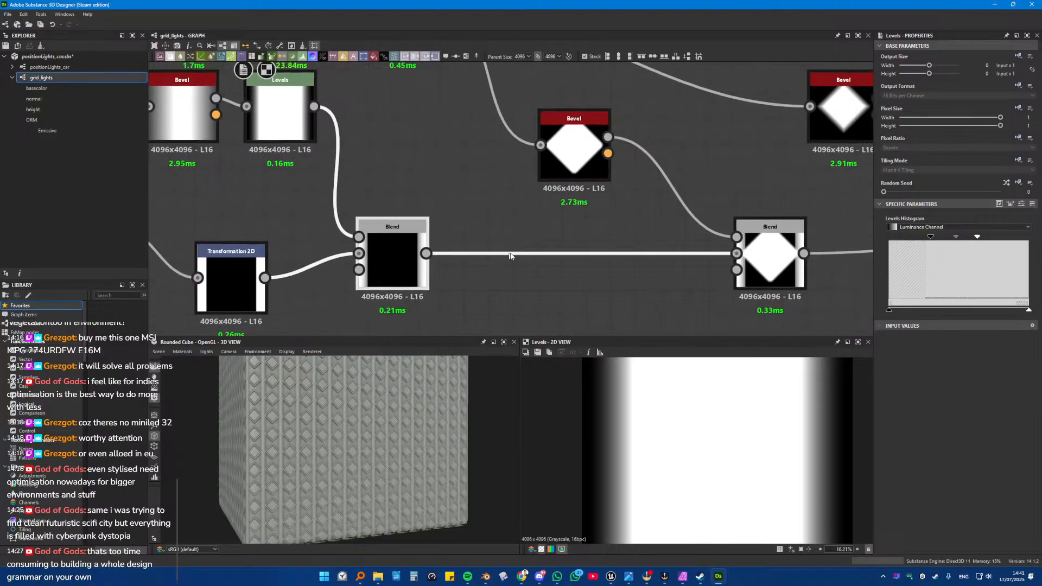
{"action": "left_click", "coordinate": [455, 253]}
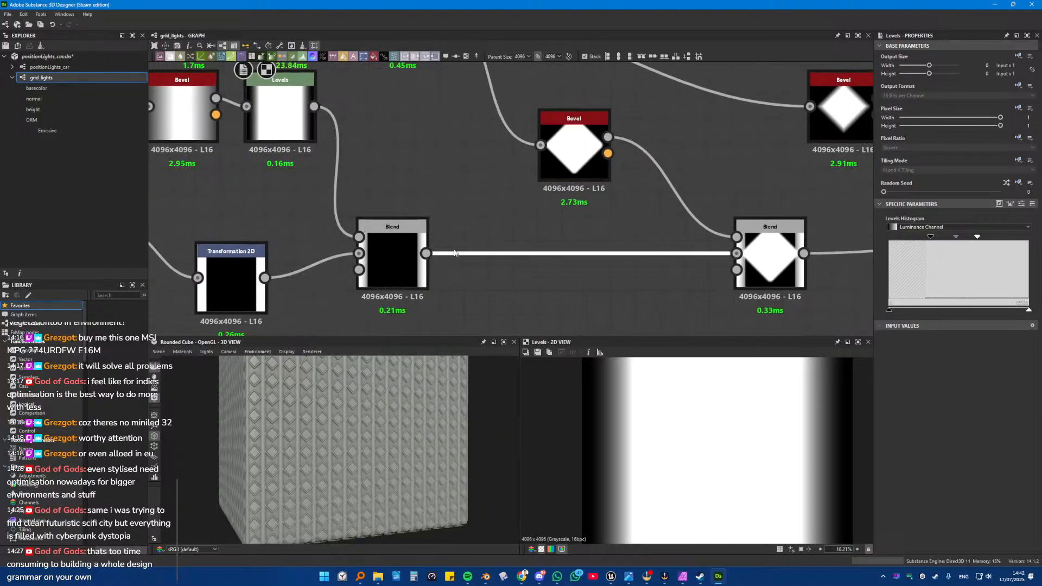
{"action": "key", "text": "space"}
{"action": "type", "text": "bevel"}
{"action": "key", "text": "Return"}
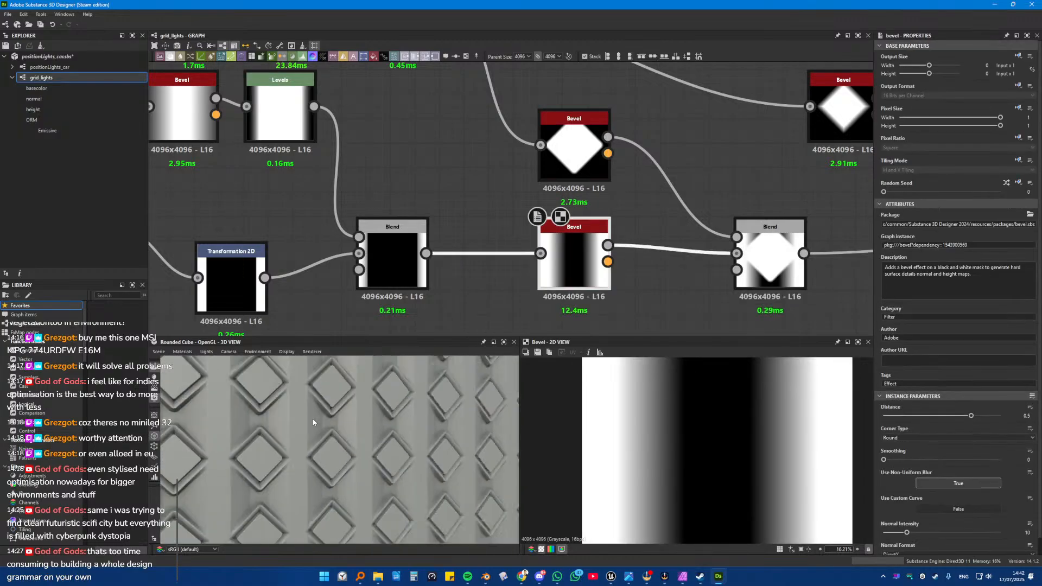
{"action": "mouse_move", "coordinate": [337, 426]}
{"action": "left_mouse_down"}
{"action": "mouse_move", "coordinate": [354, 435]}
{"action": "mouse_move", "coordinate": [342, 410]}
{"action": "left_mouse_up"}
{"action": "scroll", "coordinate": [340, 409], "scroll_direction": "up", "scroll_amount": 5}
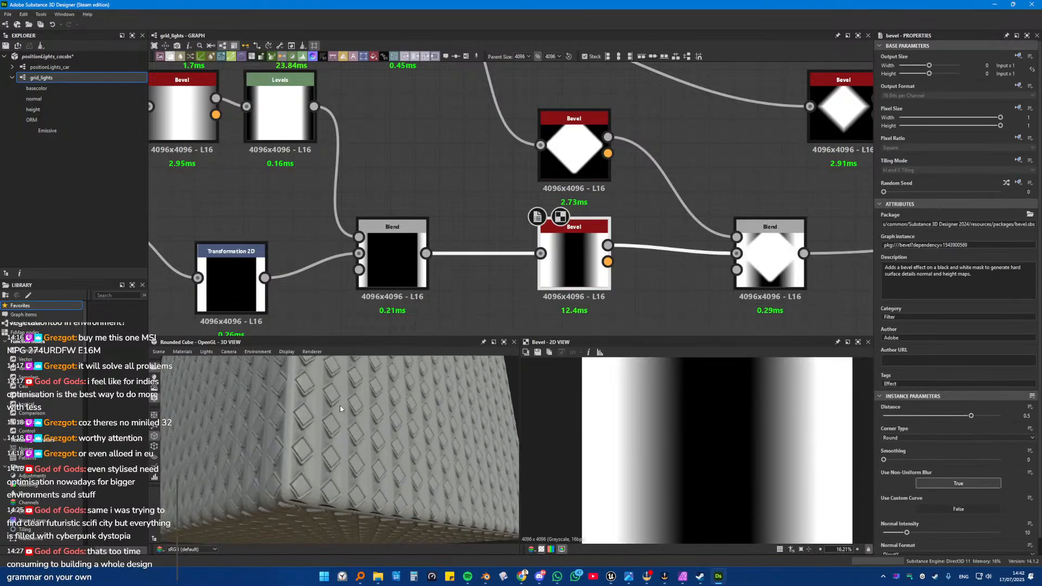
{"action": "scroll", "coordinate": [344, 420], "scroll_direction": "up", "scroll_amount": 3}
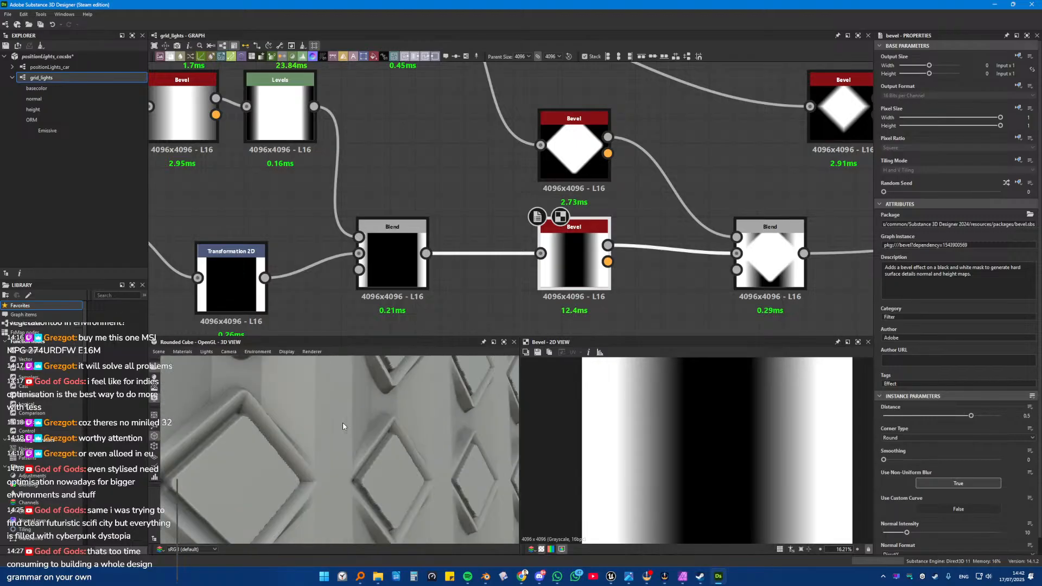
Step: Place the new Bevel closer to the Subtract Blend and set its distance to 0.42 and smoothing to 4.05
{"action": "left_click_drag", "start_coordinate": [582, 267], "coordinate": [532, 279]}
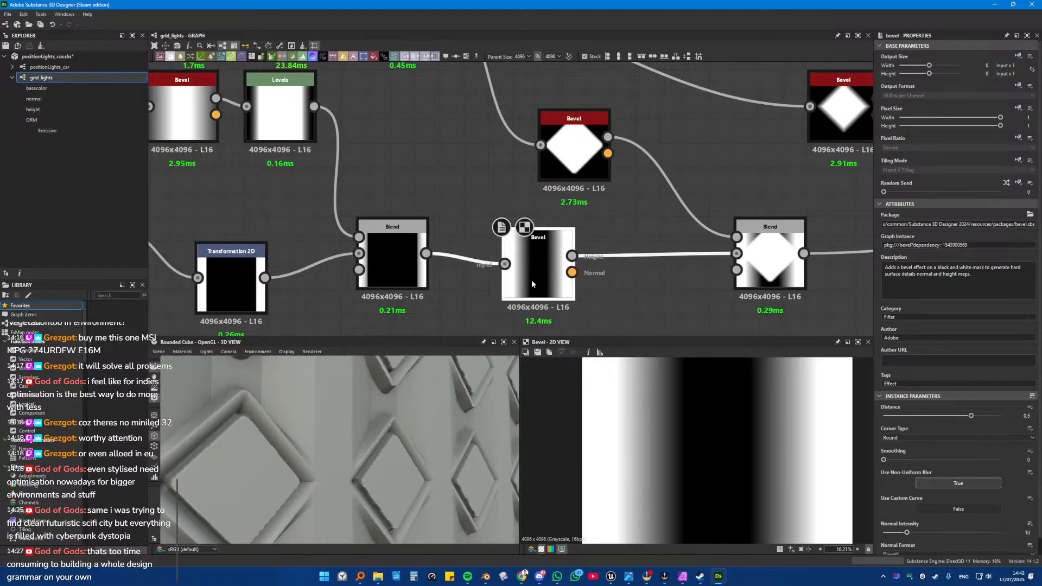
{"action": "left_click_drag", "start_coordinate": [959, 417], "coordinate": [936, 416]}
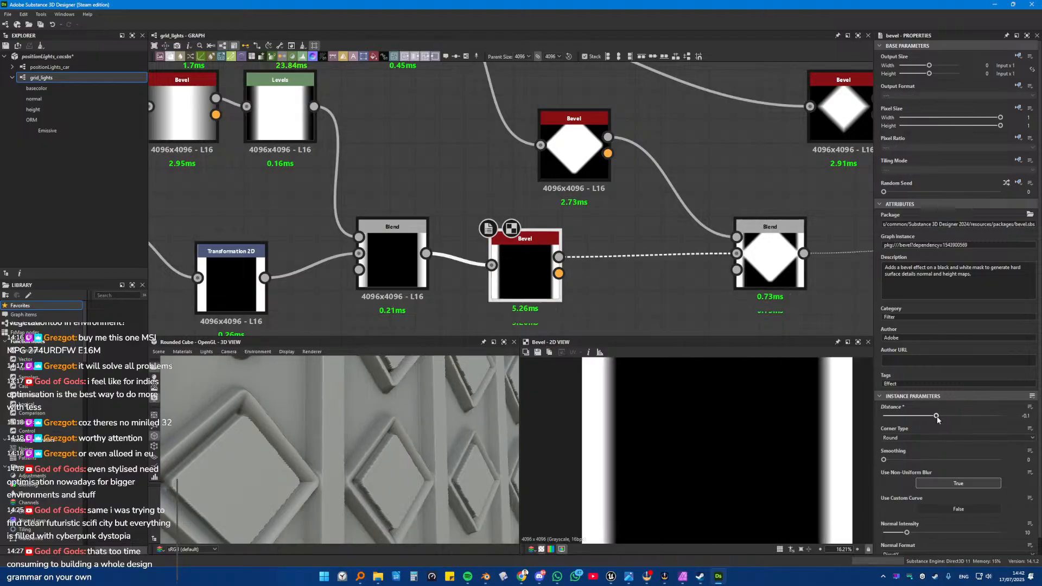
{"action": "left_click_drag", "start_coordinate": [936, 416], "coordinate": [967, 417]}
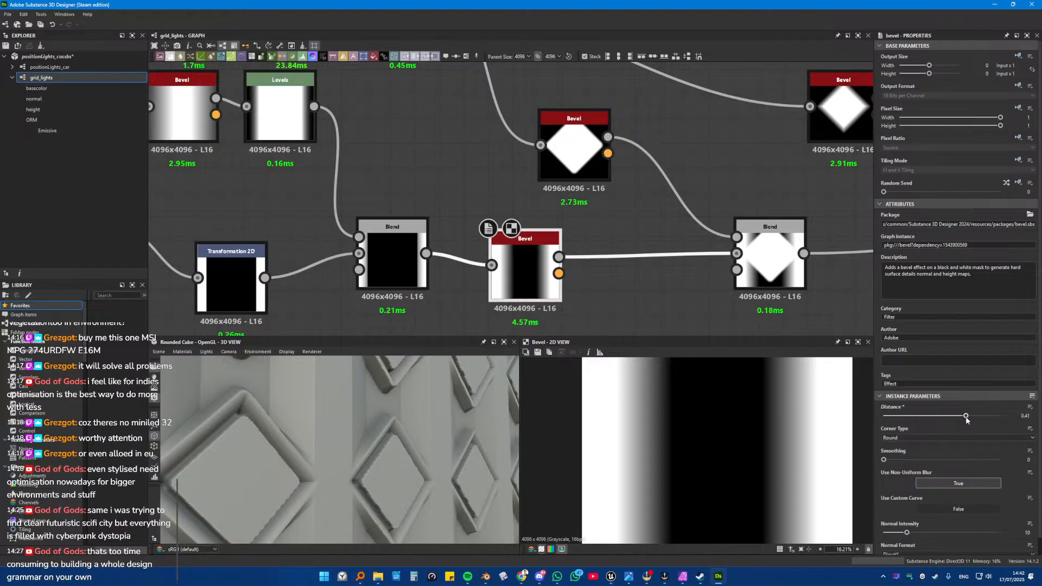
{"action": "left_click", "coordinate": [967, 416]}
{"action": "left_click_drag", "start_coordinate": [900, 462], "coordinate": [978, 460]}
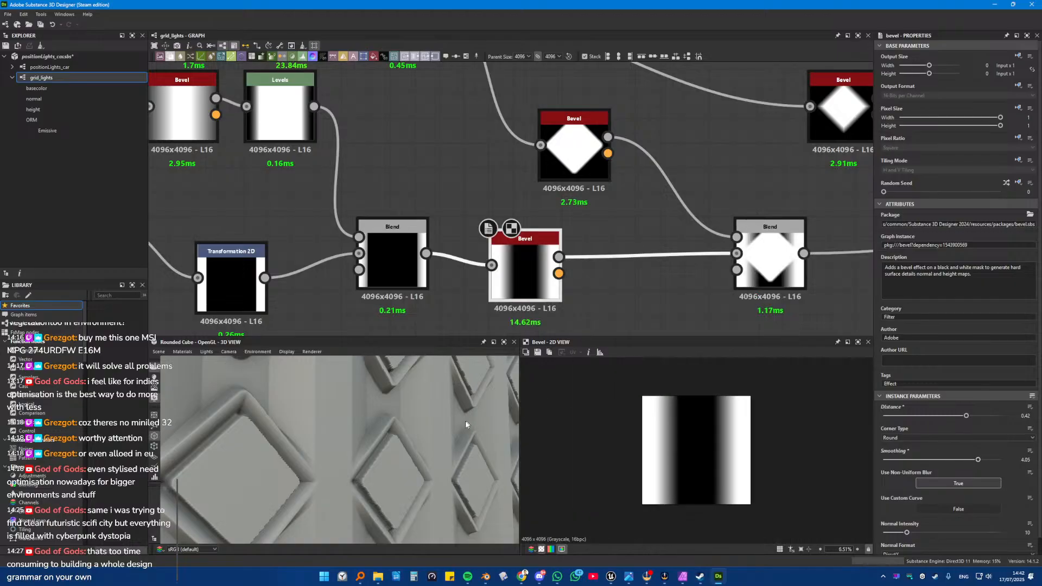
Step: Examine the smoothed bars and diamond frames on the rounded cube up close and from a distance
{"action": "scroll", "coordinate": [456, 416], "scroll_direction": "down", "scroll_amount": 10}
{"action": "left_click_drag", "start_coordinate": [455, 416], "coordinate": [372, 425]}
{"action": "scroll", "coordinate": [428, 425], "scroll_direction": "up", "scroll_amount": 5}
{"action": "scroll", "coordinate": [372, 425], "scroll_direction": "up", "scroll_amount": 5}
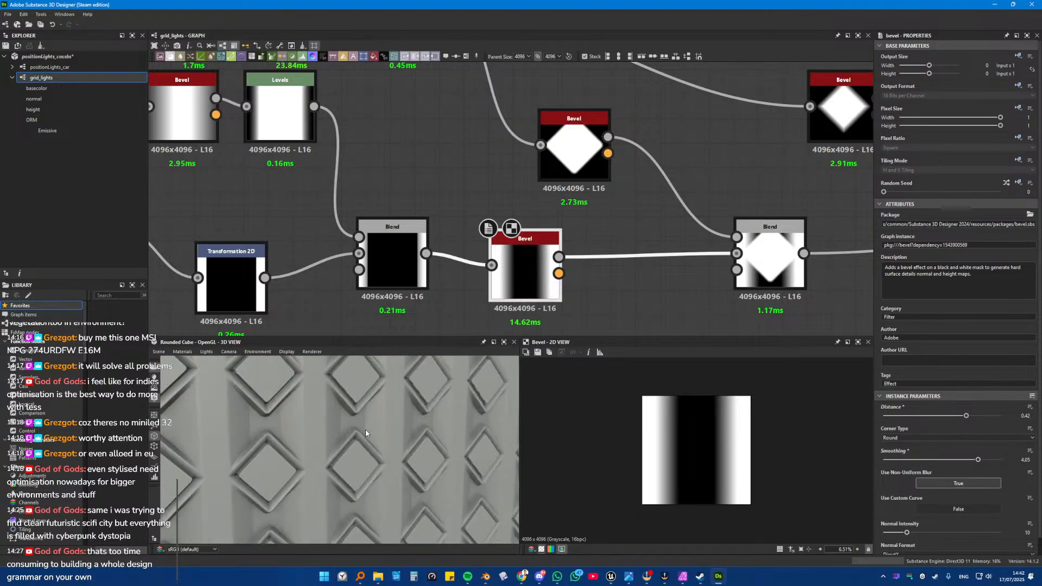
{"action": "scroll", "coordinate": [366, 429], "scroll_direction": "down", "scroll_amount": 8}
{"action": "middle_click_drag", "start_coordinate": [370, 425], "coordinate": [374, 410]}
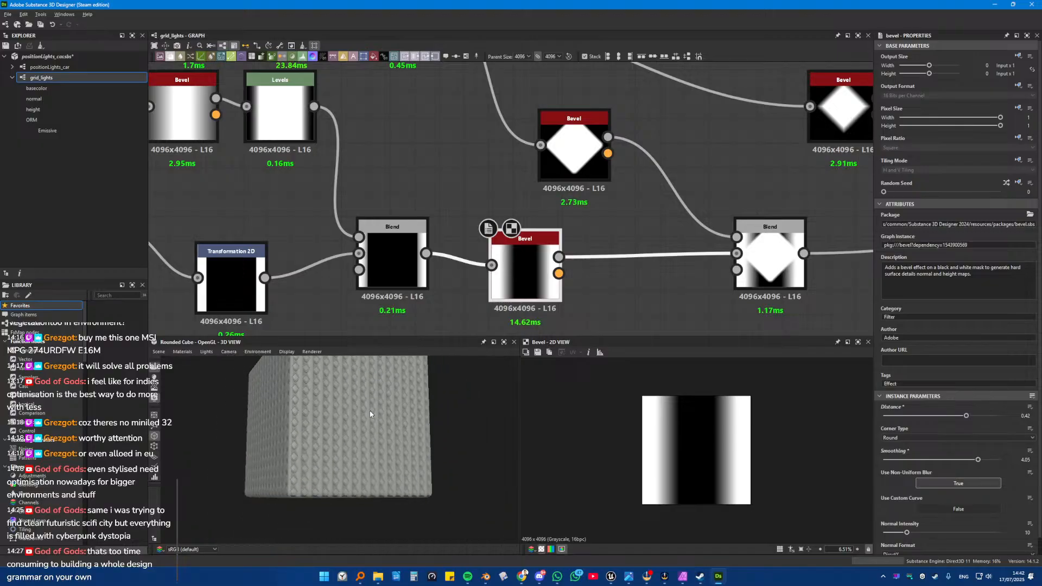
{"action": "scroll", "coordinate": [367, 415], "scroll_direction": "up", "scroll_amount": 5}
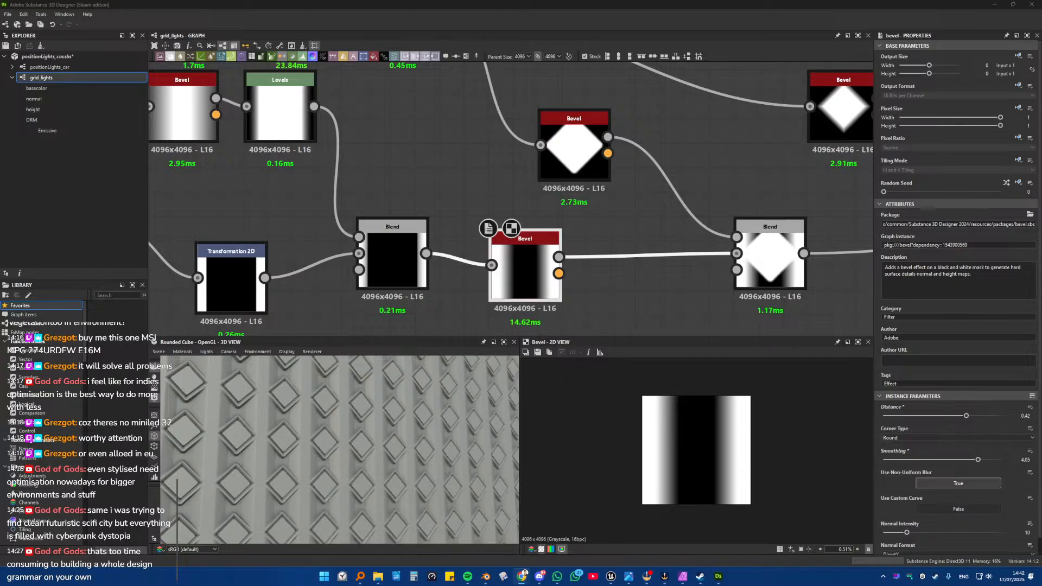
{"action": "left_click_drag", "start_coordinate": [361, 427], "coordinate": [385, 418]}
{"action": "scroll", "coordinate": [421, 423], "scroll_direction": "up", "scroll_amount": 3}
{"action": "scroll", "coordinate": [377, 420], "scroll_direction": "down", "scroll_amount": 8}
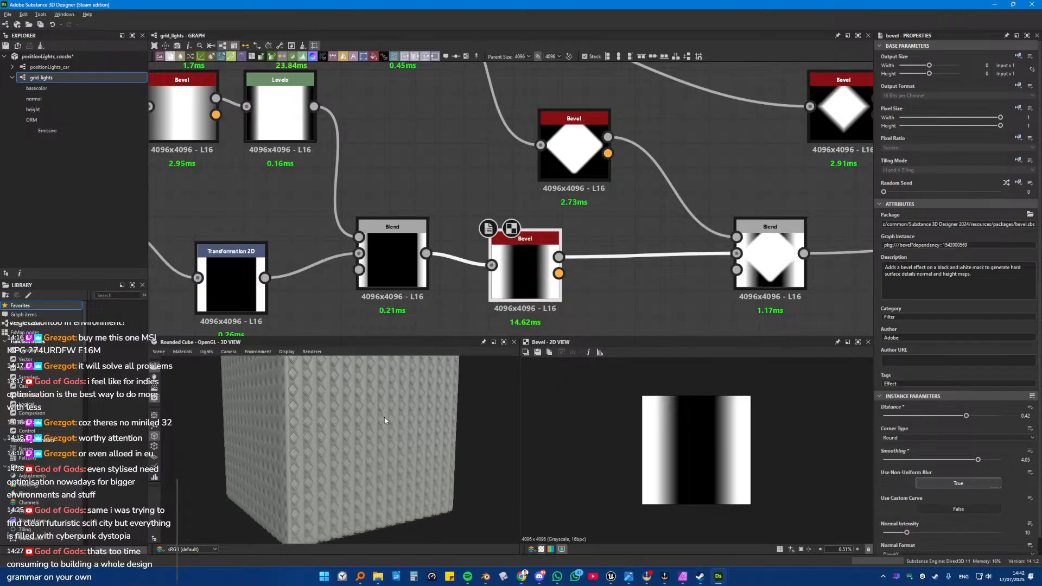
{"action": "mouse_move", "coordinate": [385, 418]}
{"action": "middle_mouse_down"}
{"action": "mouse_move", "coordinate": [371, 435]}
{"action": "mouse_move", "coordinate": [375, 425]}
{"action": "middle_mouse_up"}
{"action": "scroll", "coordinate": [370, 435], "scroll_direction": "down", "scroll_amount": 2}
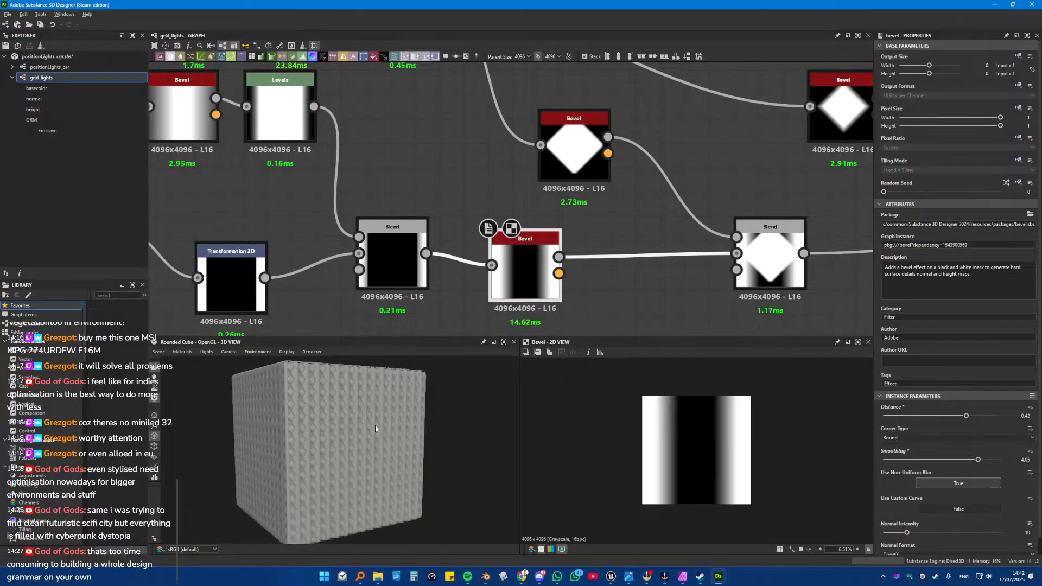
Step: Move the Tile Sampler Grayscale farther from the final Blend and line up the dot node with its output
{"action": "scroll", "coordinate": [654, 307], "scroll_direction": "down", "scroll_amount": 3}
{"action": "middle_click_drag", "start_coordinate": [764, 318], "coordinate": [501, 293]}
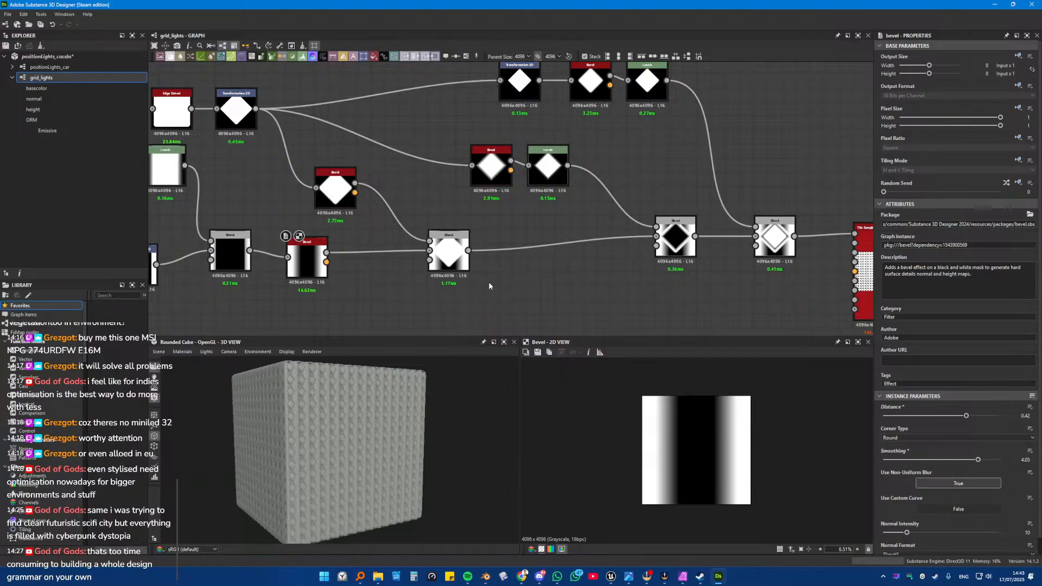
{"action": "middle_click_drag", "start_coordinate": [801, 287], "coordinate": [637, 270]}
{"action": "left_click_drag", "start_coordinate": [708, 247], "coordinate": [708, 254]}
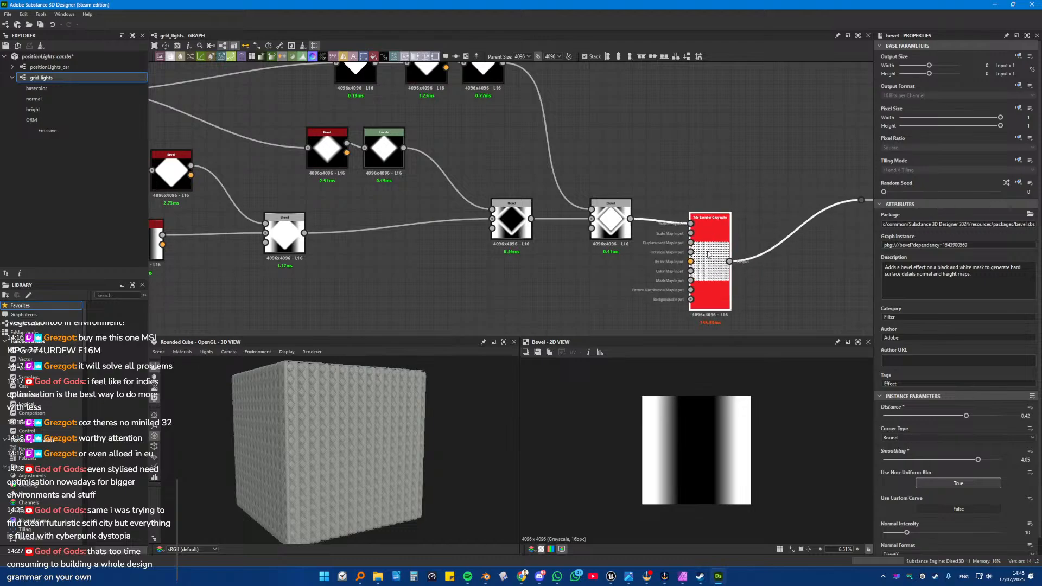
{"action": "middle_click_drag", "start_coordinate": [708, 255], "coordinate": [543, 246]}
{"action": "left_click_drag", "start_coordinate": [543, 246], "coordinate": [593, 236]}
{"action": "left_click_drag", "start_coordinate": [698, 191], "coordinate": [815, 248]}
{"action": "middle_click_drag", "start_coordinate": [709, 226], "coordinate": [593, 224]}
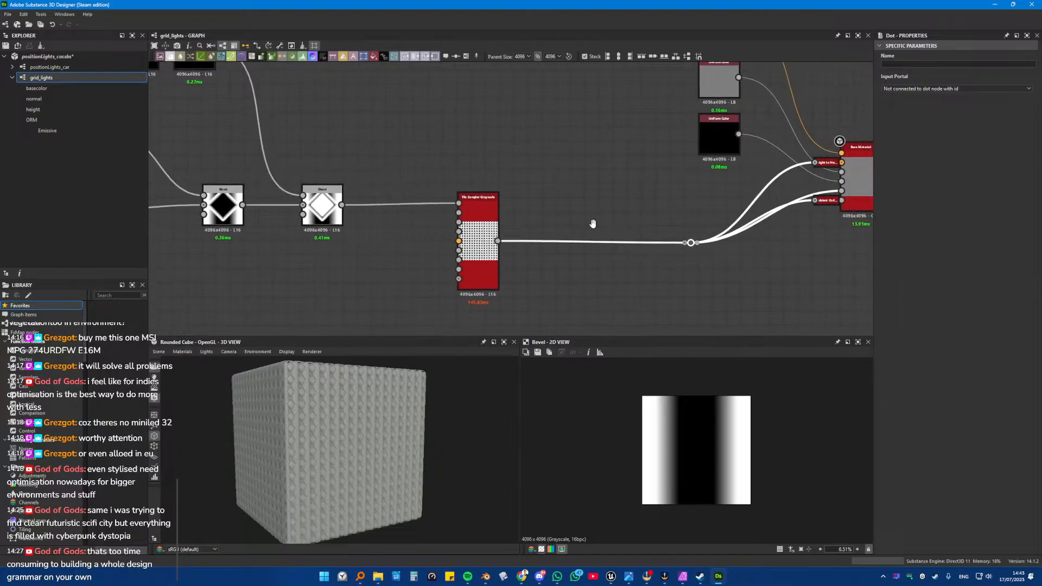
{"action": "middle_click_drag", "start_coordinate": [533, 274], "coordinate": [577, 252]}
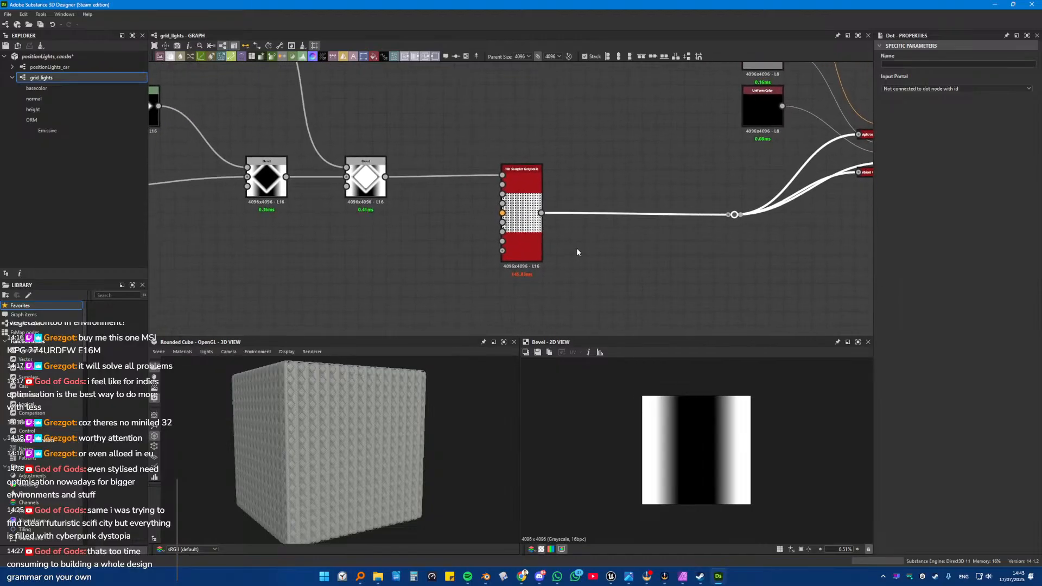
{"action": "scroll", "coordinate": [527, 254], "scroll_direction": "down", "scroll_amount": 4}
{"action": "middle_click_drag", "start_coordinate": [407, 240], "coordinate": [426, 209]}
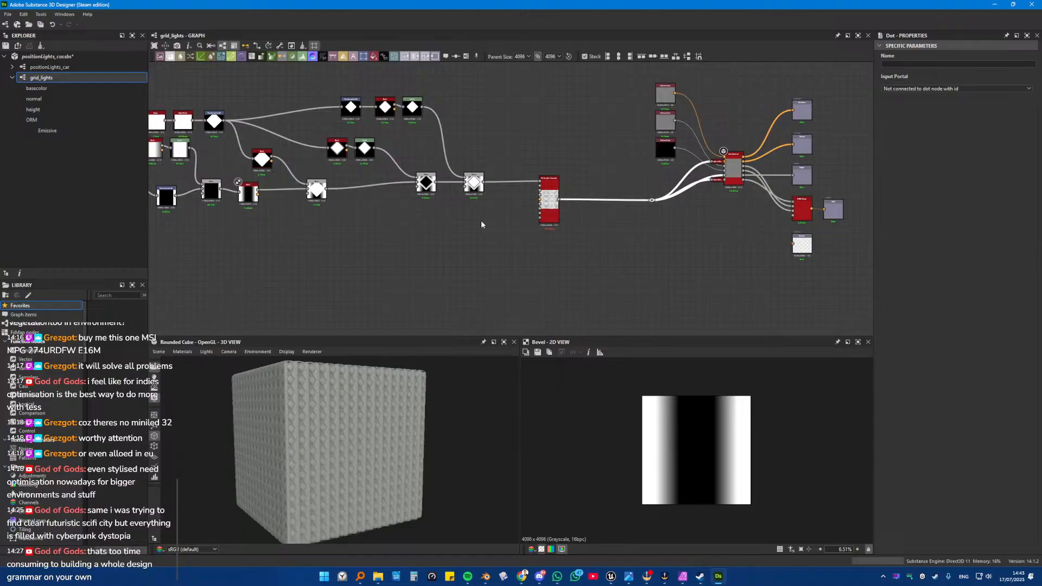
Step: Set the Tile Sampler's X Amount and Y Amount to 7, and check the larger diamonds on the cube
{"action": "left_click", "coordinate": [549, 202]}
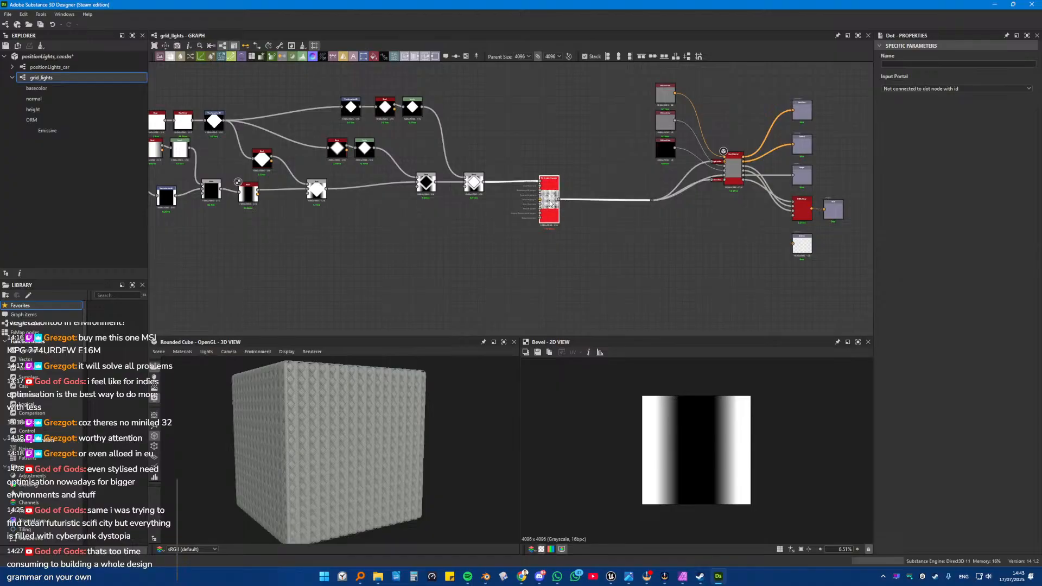
{"action": "scroll", "coordinate": [399, 416], "scroll_direction": "up", "scroll_amount": 3}
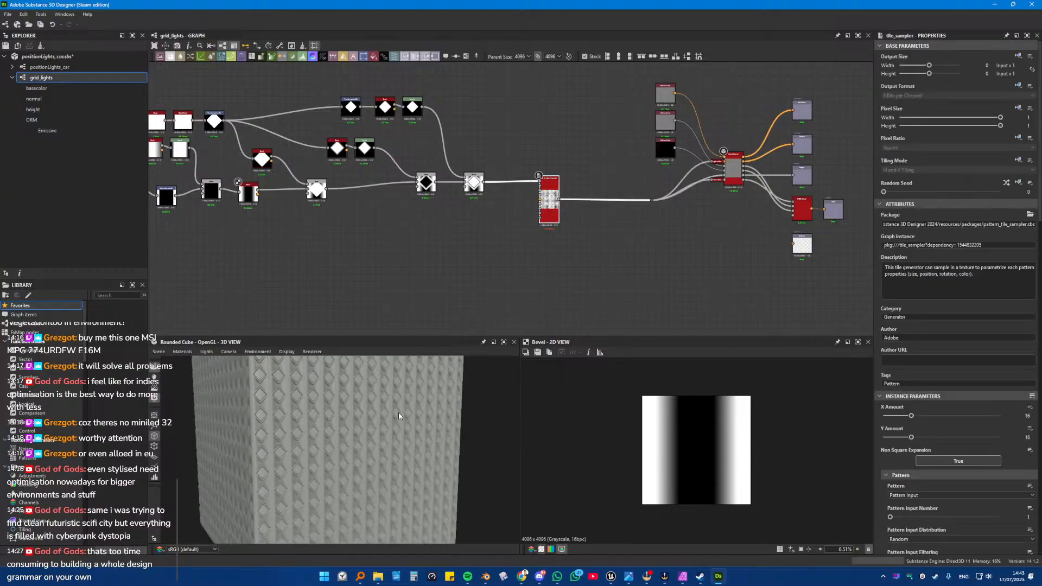
{"action": "left_click_drag", "start_coordinate": [912, 416], "coordinate": [895, 438]}
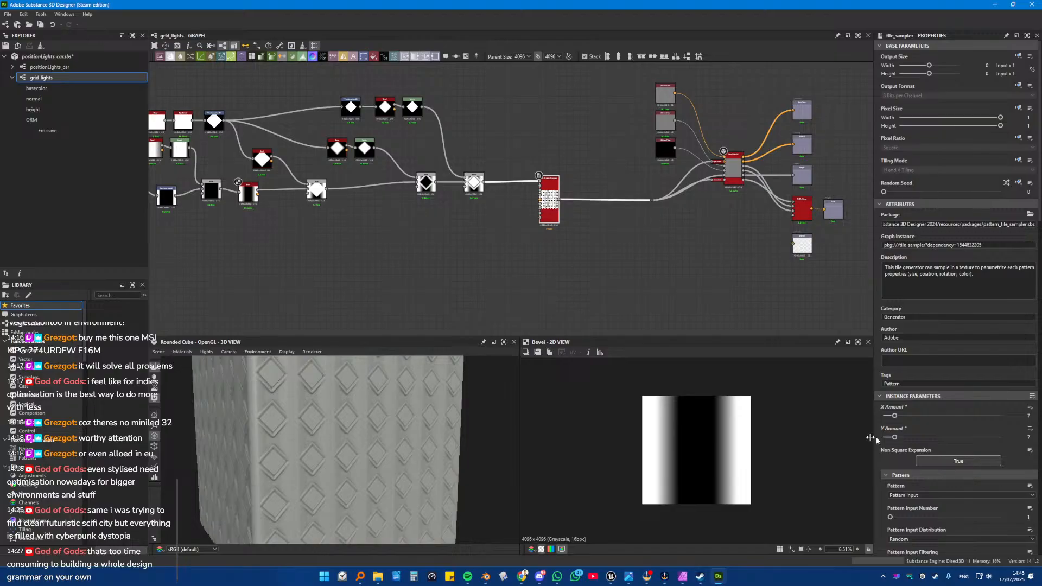
{"action": "scroll", "coordinate": [358, 429], "scroll_direction": "up", "scroll_amount": 5}
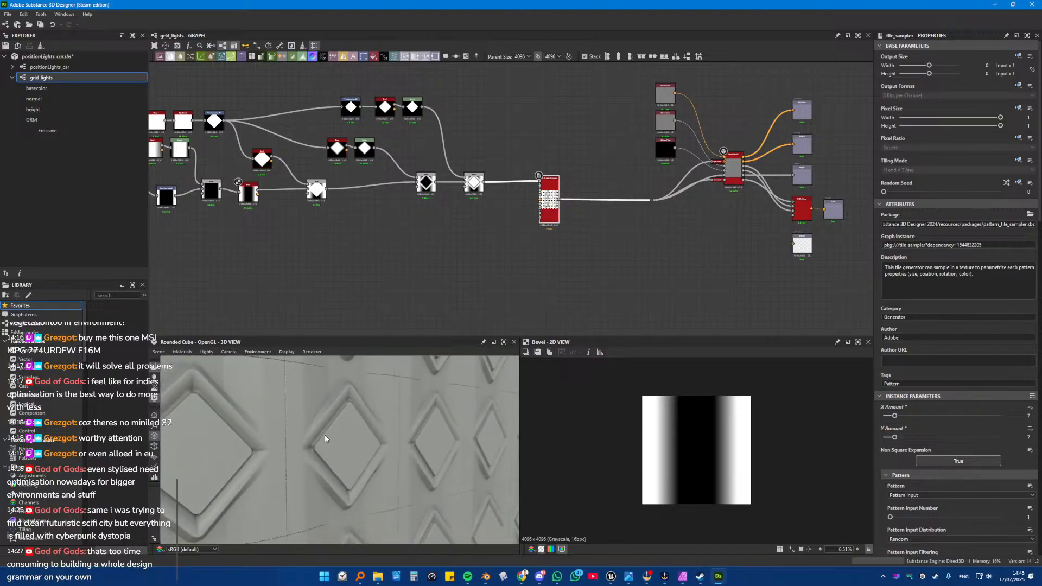
{"action": "scroll", "coordinate": [325, 439], "scroll_direction": "down", "scroll_amount": 6}
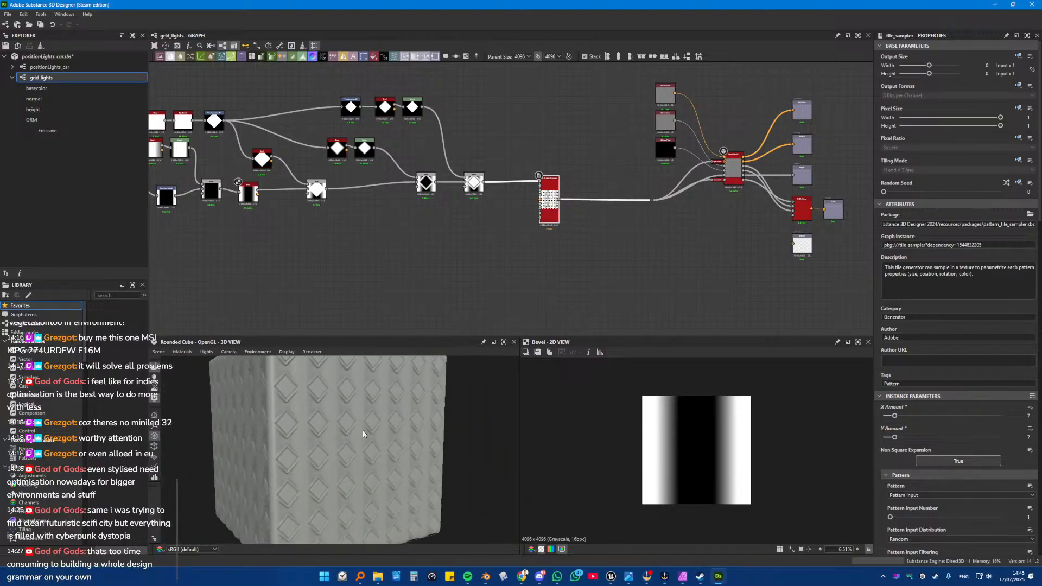
{"action": "mouse_move", "coordinate": [363, 433]}
{"action": "left_mouse_down"}
{"action": "mouse_move", "coordinate": [347, 437]}
{"action": "mouse_move", "coordinate": [361, 444]}
{"action": "left_mouse_up"}
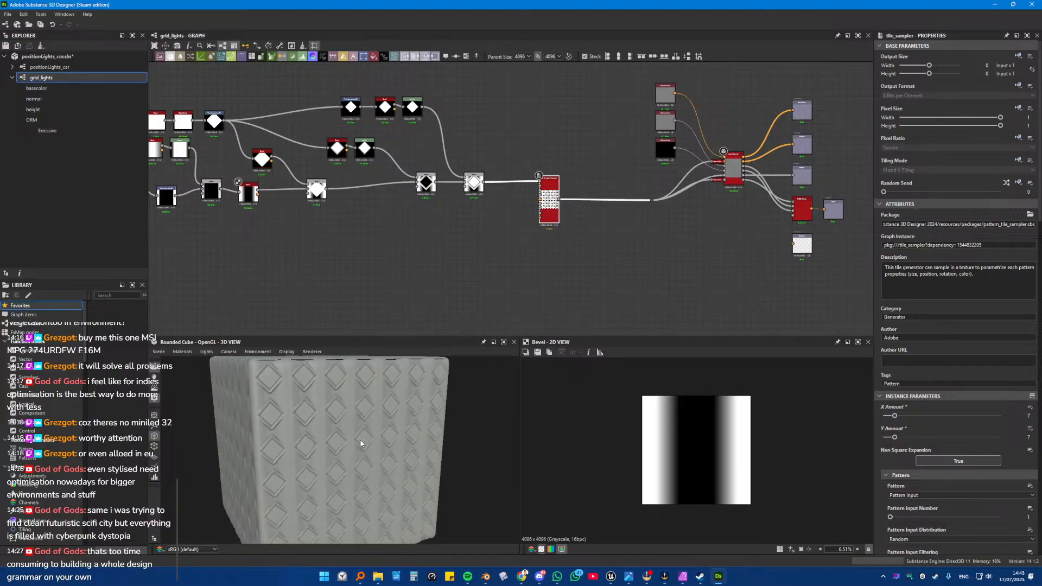
{"action": "scroll", "coordinate": [354, 440], "scroll_direction": "up", "scroll_amount": 5}
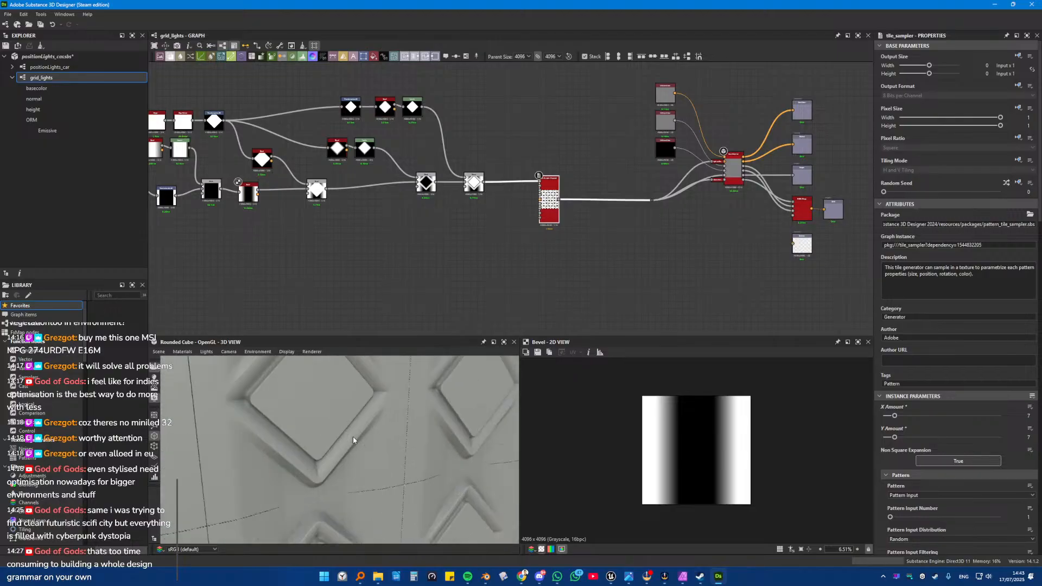
{"action": "scroll", "coordinate": [353, 436], "scroll_direction": "down", "scroll_amount": 5}
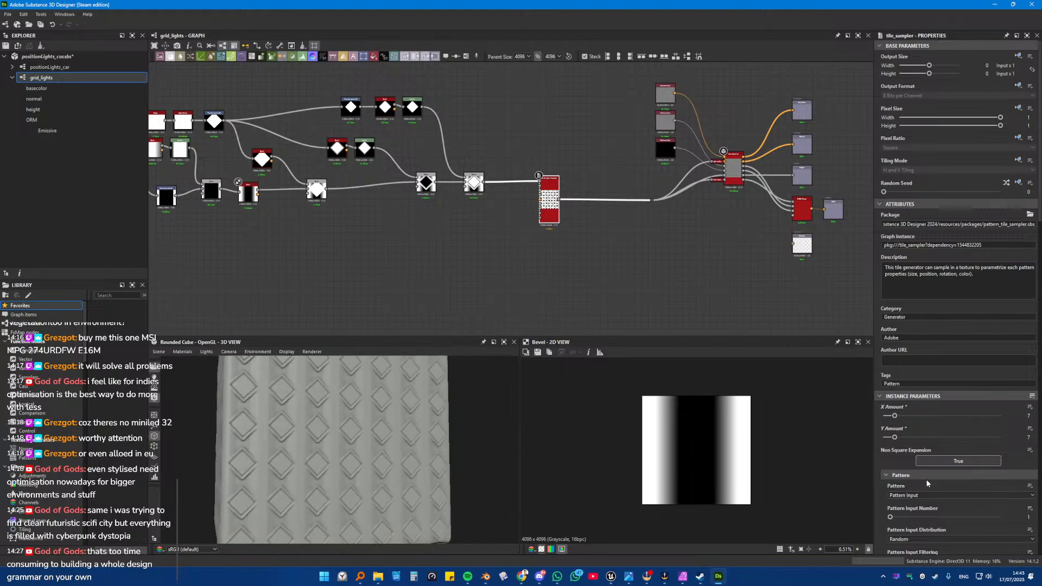
Step: Try X Amount and Y Amount of 5 on the Tile Sampler and inspect the diamonds on the cube up close
{"action": "left_click_drag", "start_coordinate": [895, 417], "coordinate": [891, 439]}
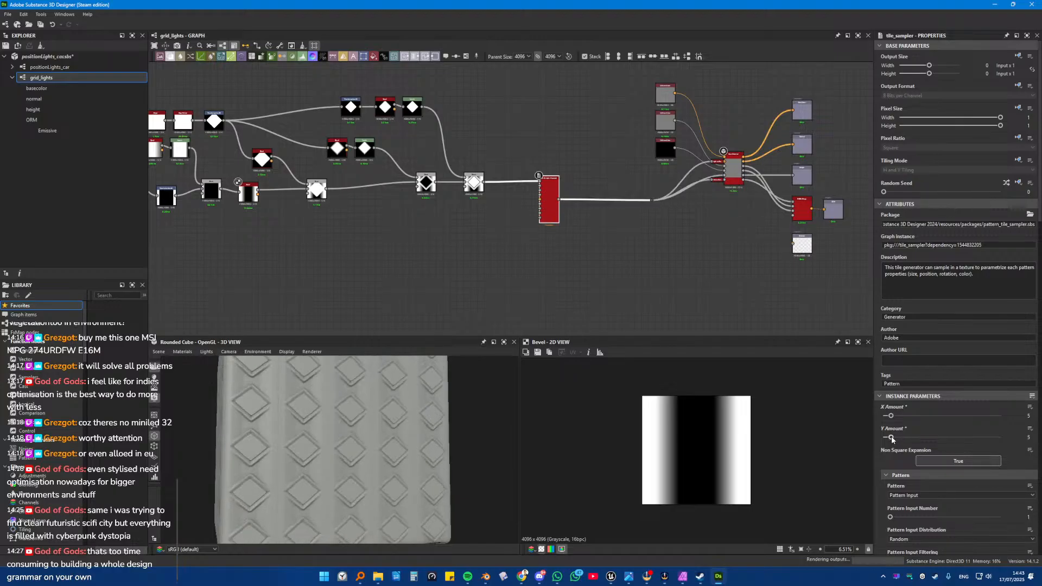
{"action": "scroll", "coordinate": [320, 462], "scroll_direction": "up", "scroll_amount": 1}
{"action": "scroll", "coordinate": [320, 462], "scroll_direction": "up", "scroll_amount": 4}
{"action": "mouse_move", "coordinate": [320, 461]}
{"action": "left_mouse_down"}
{"action": "mouse_move", "coordinate": [346, 442]}
{"action": "mouse_move", "coordinate": [336, 451]}
{"action": "left_mouse_up"}
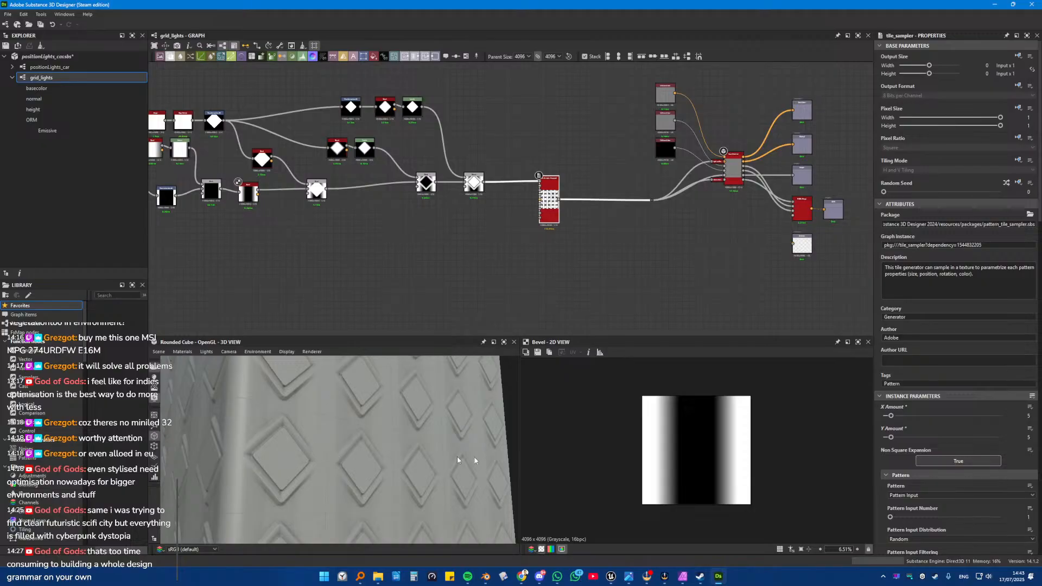
Step: Try a dense tiling of 37 for both Y Amount and X Amount, and check the cube from near and far
{"action": "left_click_drag", "start_coordinate": [891, 438], "coordinate": [950, 437]}
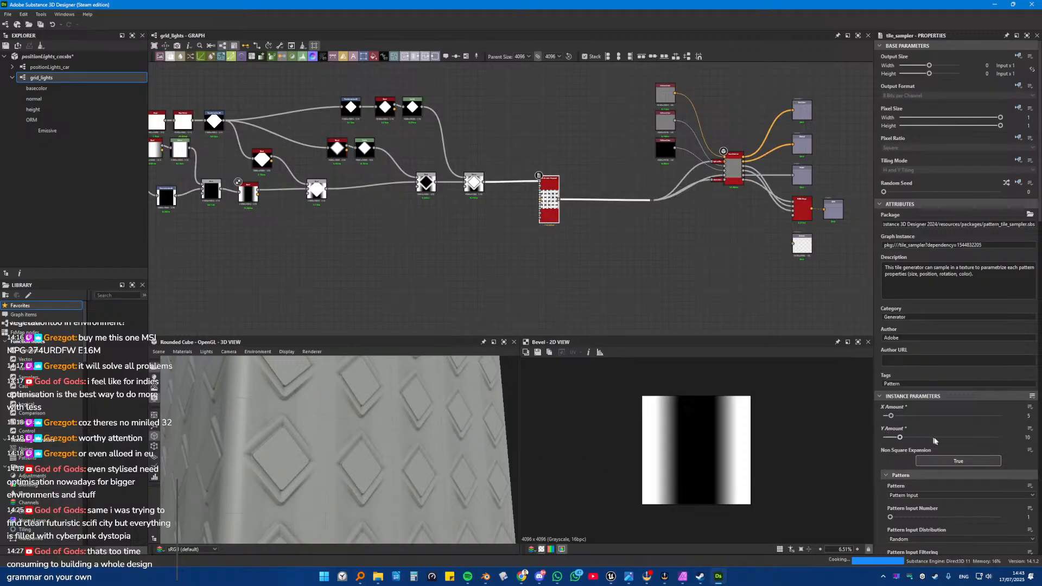
{"action": "left_click_drag", "start_coordinate": [891, 415], "coordinate": [950, 415]}
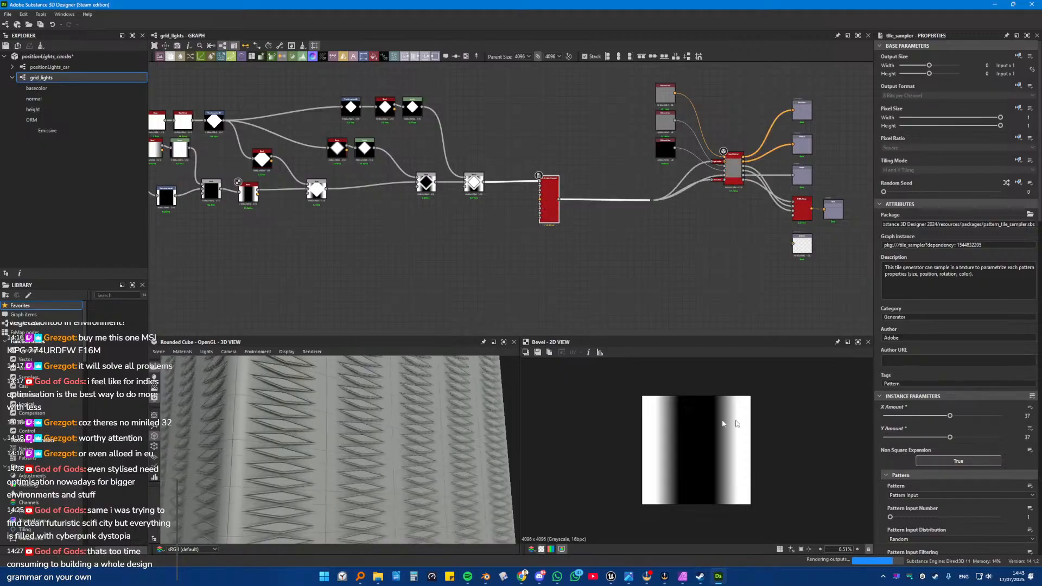
{"action": "scroll", "coordinate": [287, 418], "scroll_direction": "up", "scroll_amount": 5}
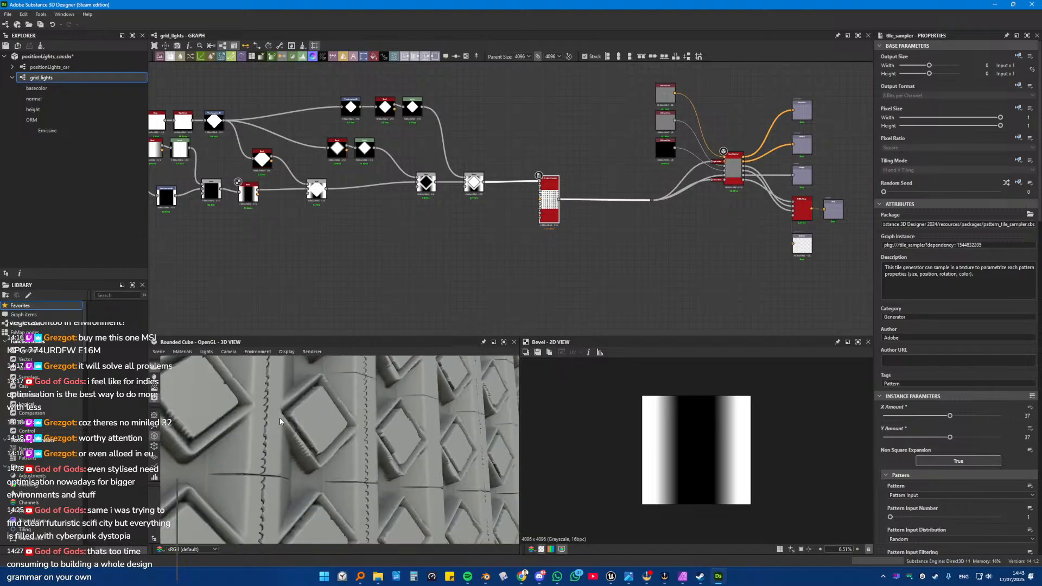
{"action": "scroll", "coordinate": [279, 418], "scroll_direction": "down", "scroll_amount": 5}
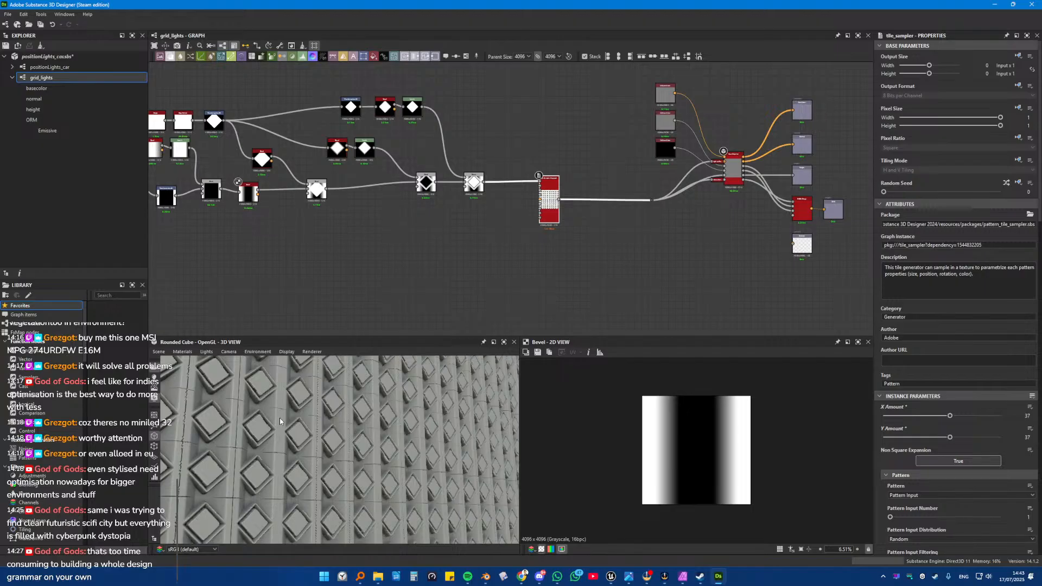
{"action": "scroll", "coordinate": [280, 421], "scroll_direction": "down", "scroll_amount": 5}
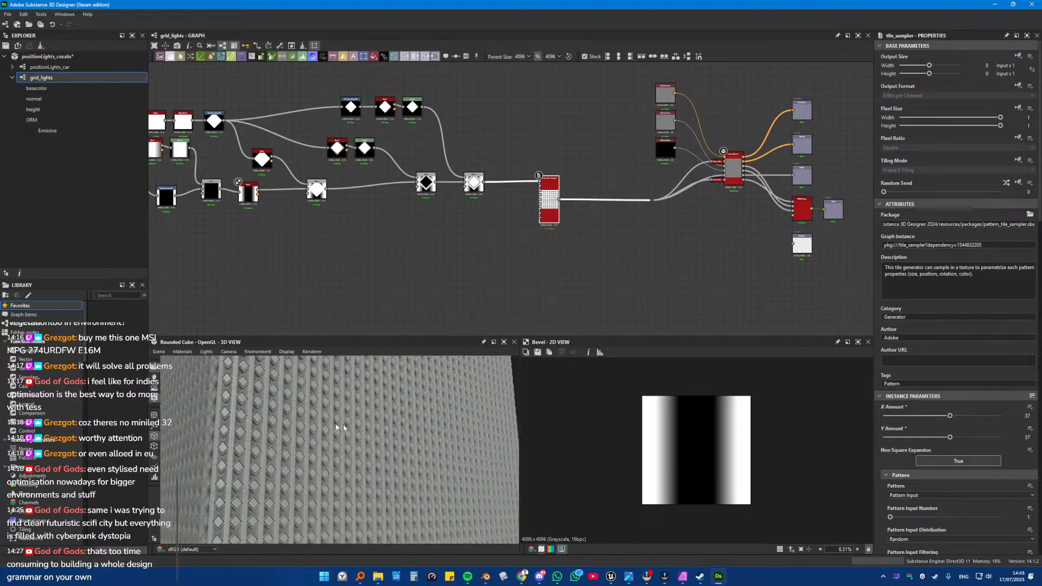
Step: Set the Tile Sampler's X Amount and Y Amount to 10 and check the pattern on the cube
{"action": "left_click_drag", "start_coordinate": [936, 416], "coordinate": [901, 417]}
{"action": "left_click_drag", "start_coordinate": [951, 438], "coordinate": [901, 438]}
{"action": "scroll", "coordinate": [511, 434], "scroll_direction": "up", "scroll_amount": 5}
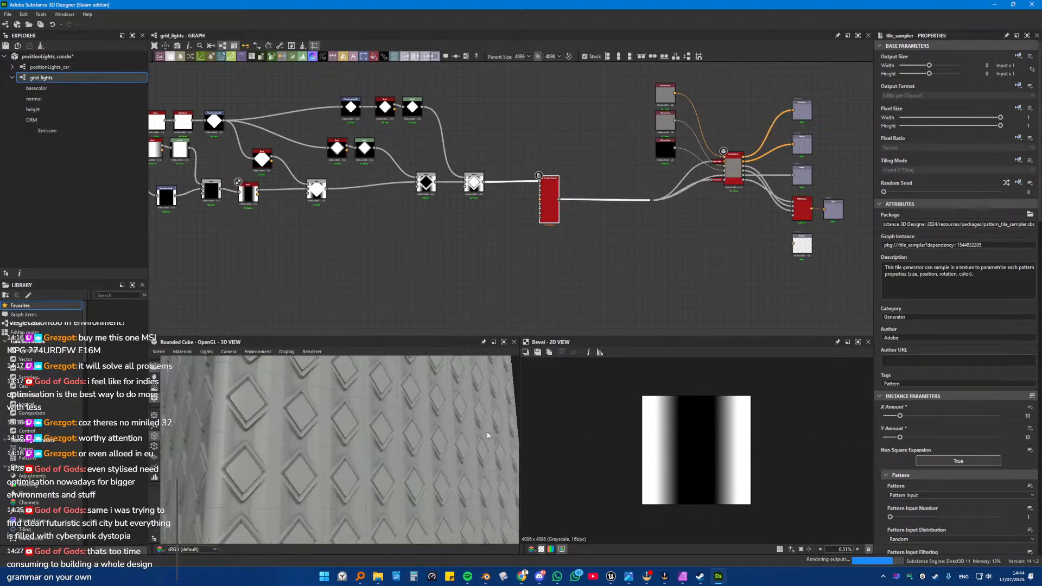
Step: Set the Height Depth of the Height to Normal node feeding the Base Material to 4 cm, and adjust it further for stronger relief
{"action": "scroll", "coordinate": [710, 167], "scroll_direction": "up", "scroll_amount": 4}
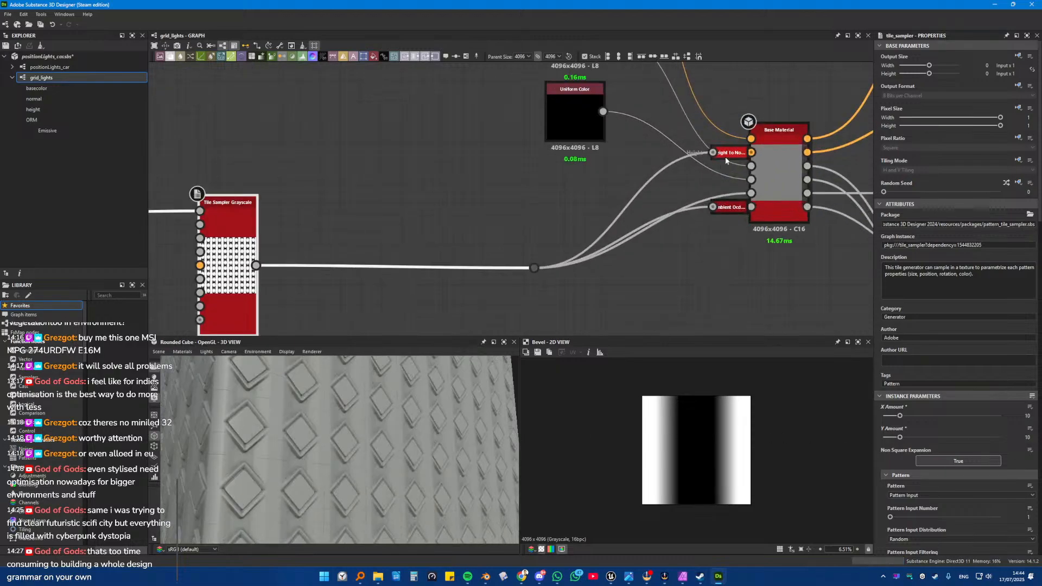
{"action": "right_click", "coordinate": [758, 140]}
{"action": "left_click", "coordinate": [780, 128]}
{"action": "right_click", "coordinate": [780, 128]}
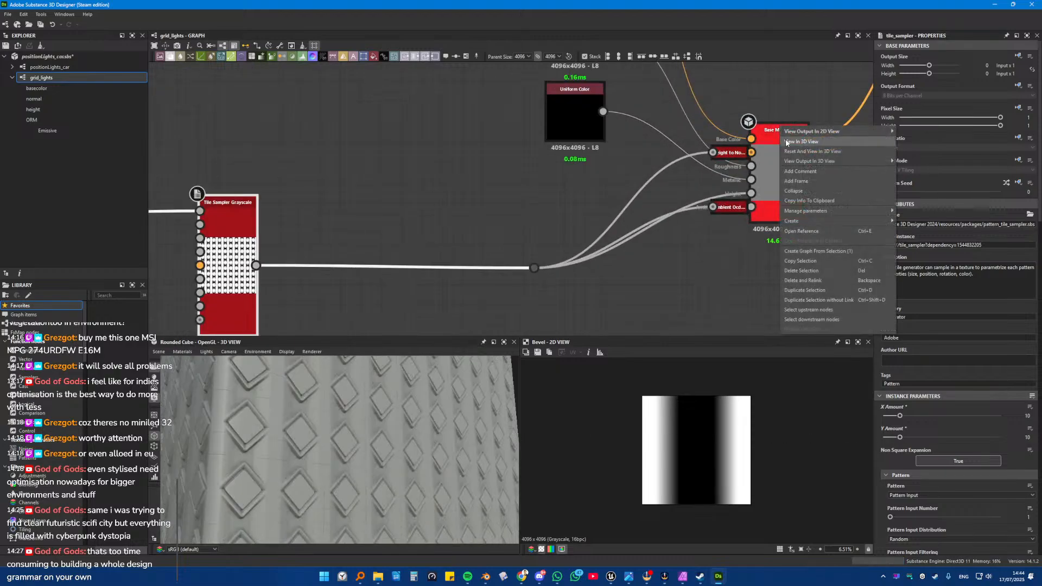
{"action": "left_click", "coordinate": [772, 147]}
{"action": "left_click", "coordinate": [730, 154]}
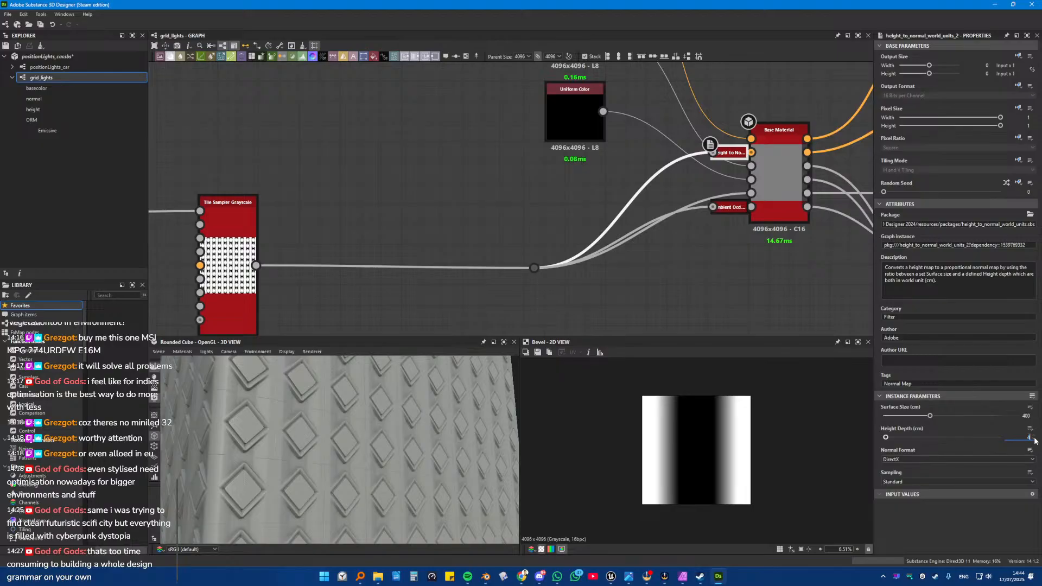
{"action": "key", "text": "Return"}
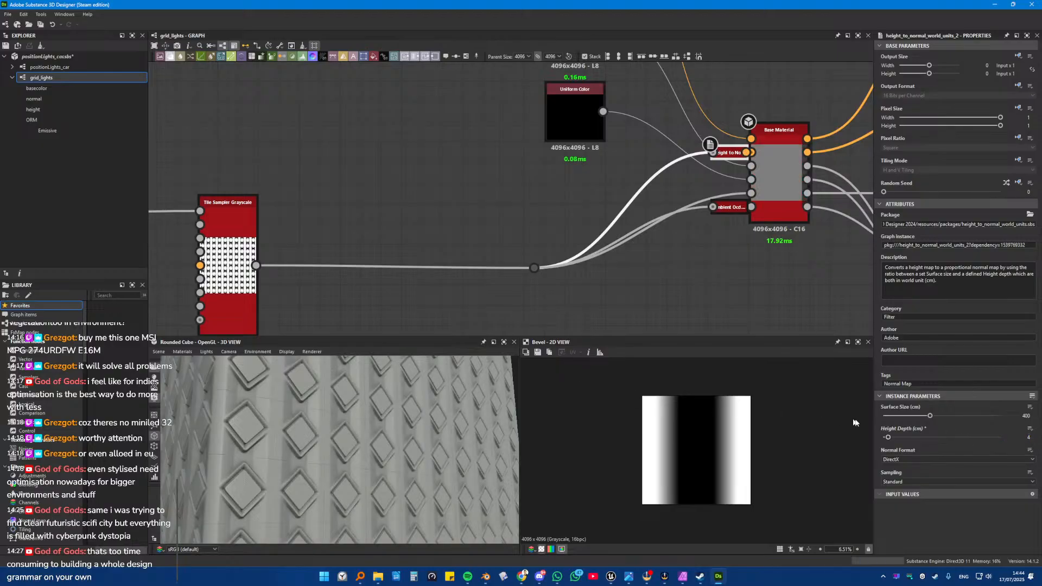
{"action": "mouse_move", "coordinate": [902, 435]}
{"action": "left_mouse_down"}
{"action": "mouse_move", "coordinate": [913, 439]}
{"action": "mouse_move", "coordinate": [898, 433]}
{"action": "left_mouse_up"}
Step: Set the Ambient Occlusion node's Height Scale to 6.94 cm and check the shading on the cube
{"action": "left_click", "coordinate": [734, 211]}
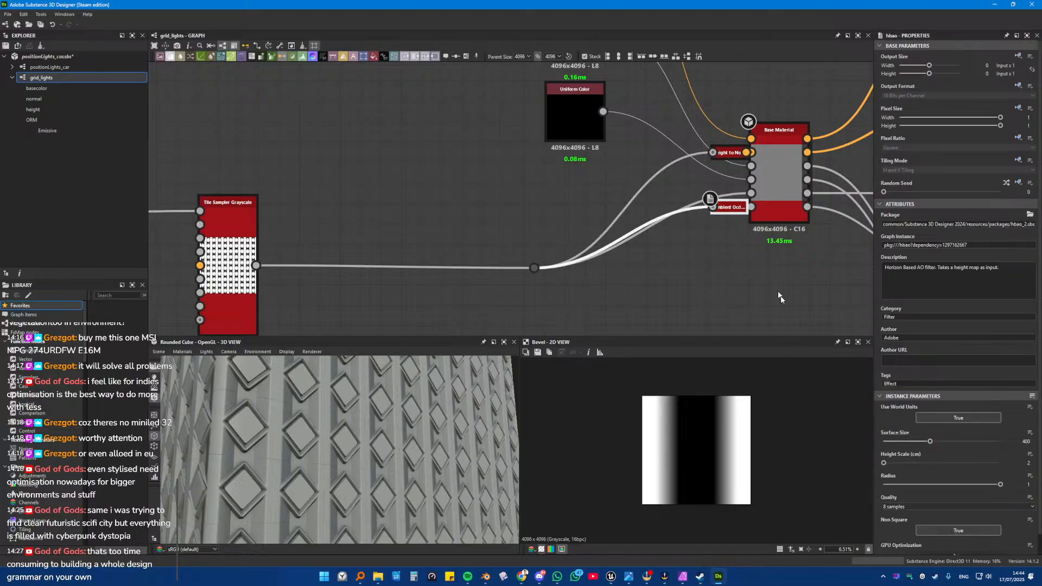
{"action": "mouse_move", "coordinate": [885, 463]}
{"action": "left_mouse_down"}
{"action": "mouse_move", "coordinate": [901, 464]}
{"action": "mouse_move", "coordinate": [885, 464]}
{"action": "left_mouse_up"}
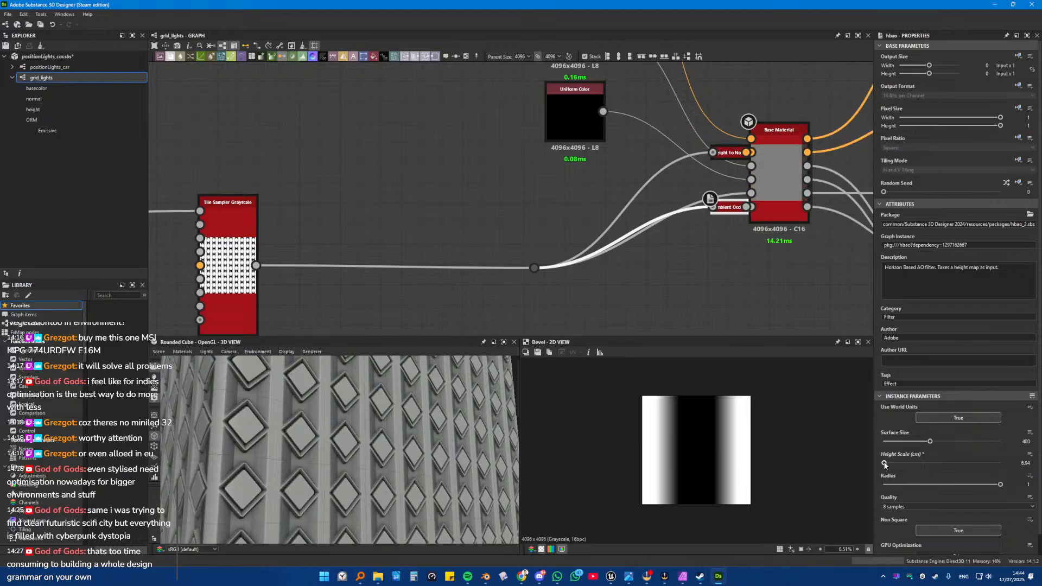
{"action": "scroll", "coordinate": [456, 417], "scroll_direction": "down", "scroll_amount": 3}
{"action": "left_click_drag", "start_coordinate": [412, 419], "coordinate": [398, 437]}
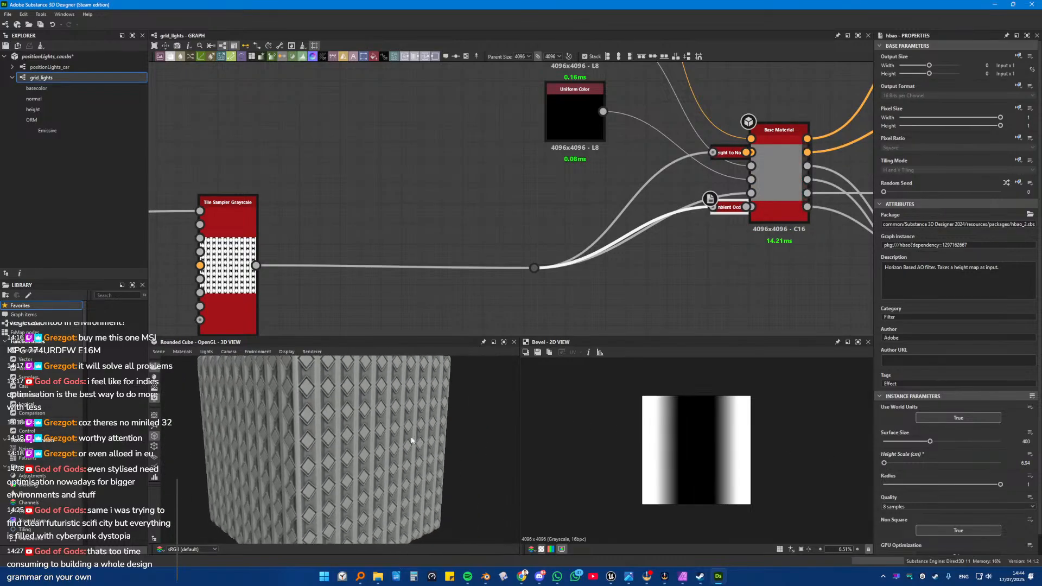
{"action": "scroll", "coordinate": [398, 437], "scroll_direction": "up", "scroll_amount": 3}
{"action": "scroll", "coordinate": [398, 437], "scroll_direction": "down", "scroll_amount": 5}
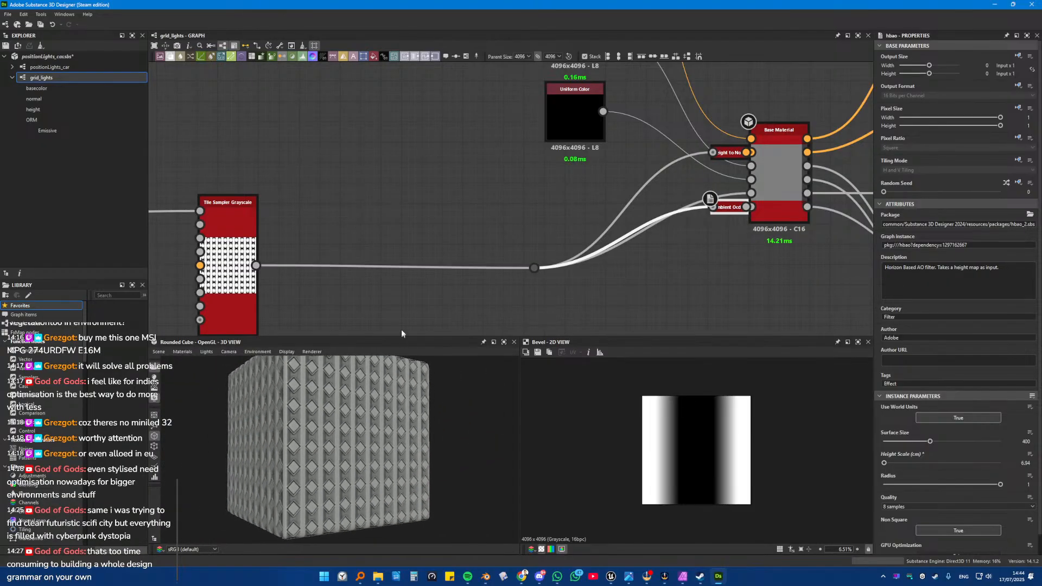
Step: Duplicate the Tile Sampler Grayscale node and place the copy above the original
{"action": "middle_click_drag", "start_coordinate": [432, 306], "coordinate": [518, 279]}
{"action": "scroll", "coordinate": [518, 279], "scroll_direction": "down", "scroll_amount": 3}
{"action": "middle_click_drag", "start_coordinate": [407, 280], "coordinate": [547, 272]}
{"action": "left_click", "coordinate": [532, 263]}
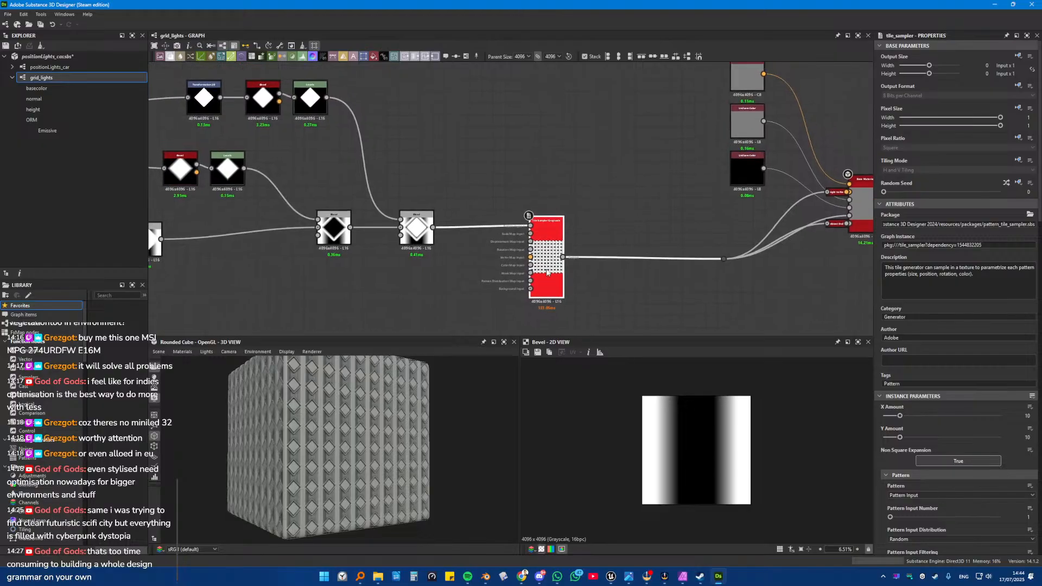
{"action": "key", "text": "ctrl+v"}
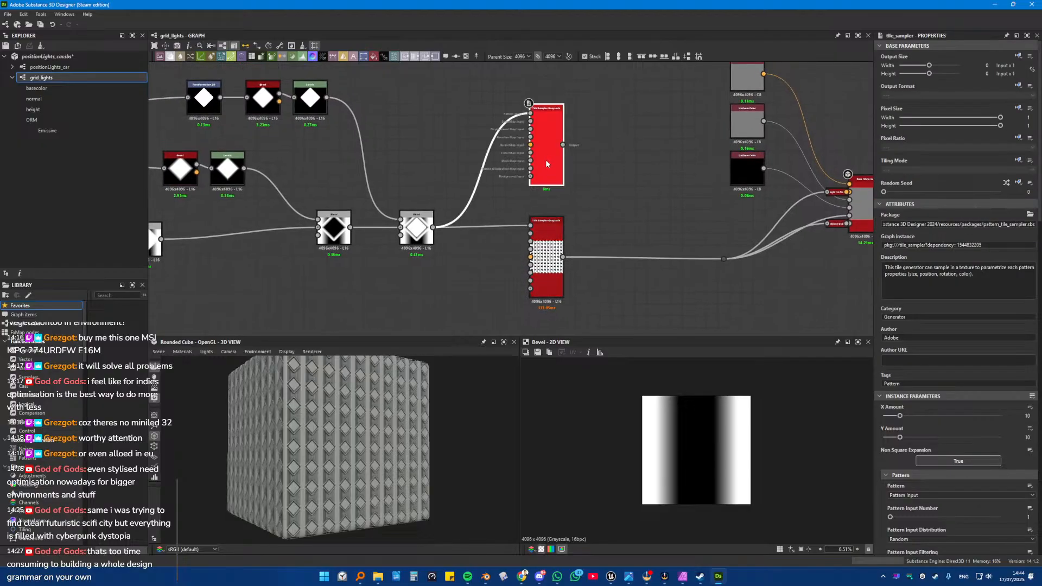
{"action": "left_click_drag", "start_coordinate": [545, 159], "coordinate": [545, 166]}
Step: Feed the white diamond from the upper Levels node into the duplicated Tile Sampler's Pattern Input and preview the tiled diamonds
{"action": "double_click", "coordinate": [532, 126]}
{"action": "scroll", "coordinate": [490, 169], "scroll_direction": "up", "scroll_amount": 2}
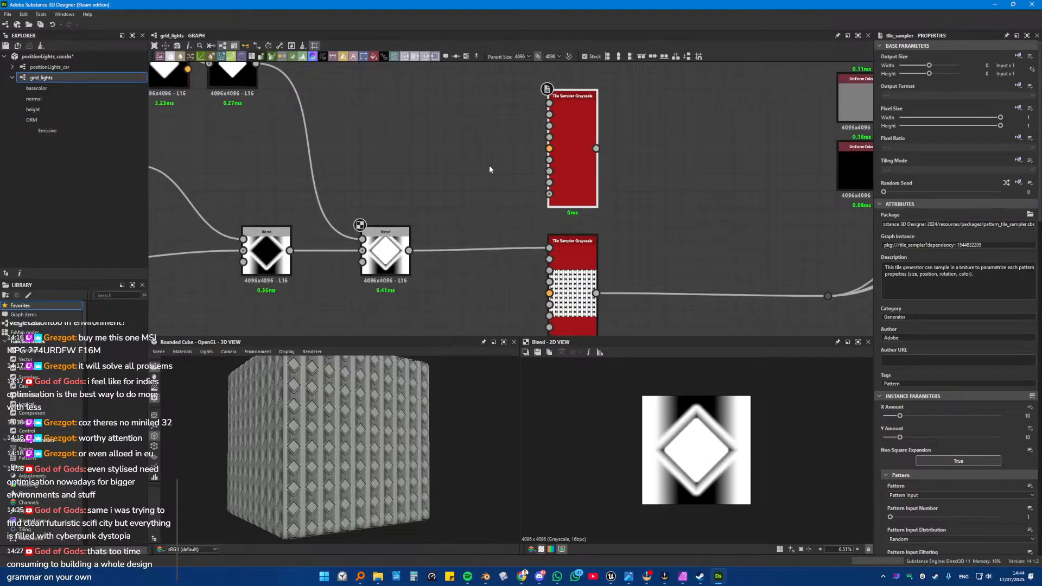
{"action": "middle_click_drag", "start_coordinate": [492, 167], "coordinate": [509, 204]}
{"action": "middle_click_drag", "start_coordinate": [425, 191], "coordinate": [454, 234]}
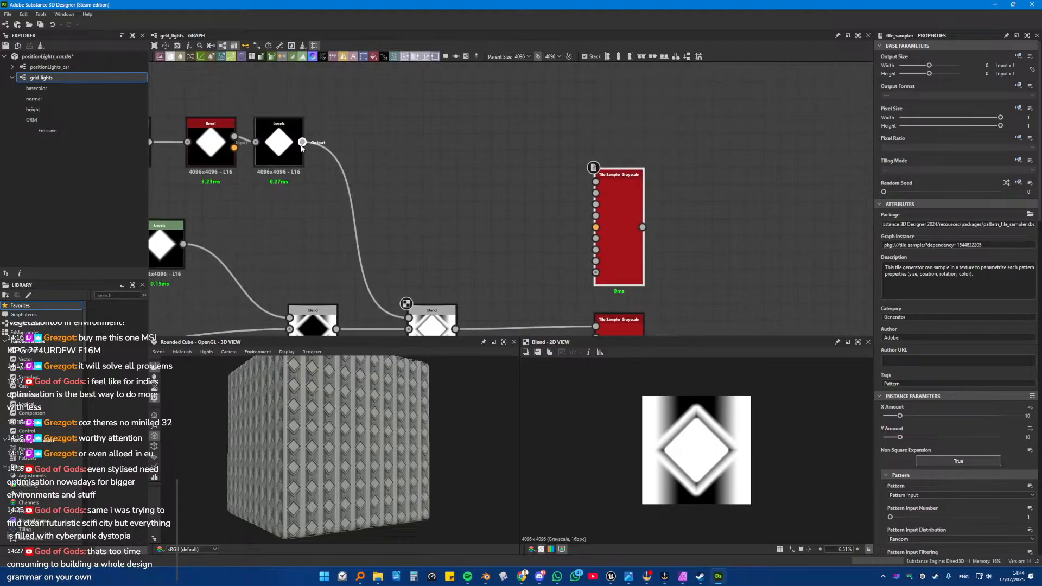
{"action": "left_click_drag", "start_coordinate": [346, 153], "coordinate": [614, 181]}
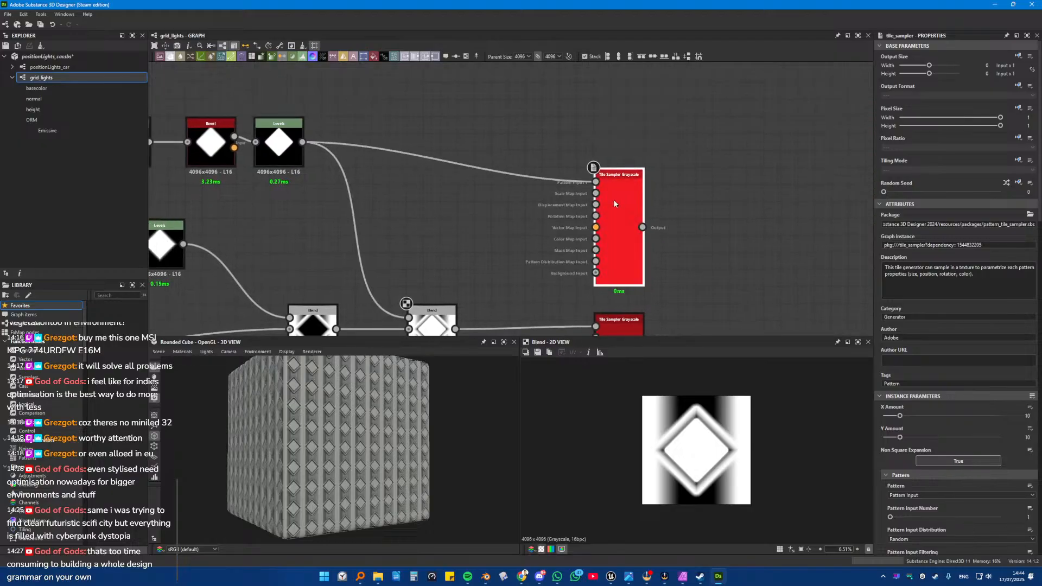
{"action": "double_click", "coordinate": [614, 200]}
Step: Show the Emissive output in the 3D view's Emissive channel and connect the duplicated Tile Sampler to it
{"action": "middle_click_drag", "start_coordinate": [719, 214], "coordinate": [471, 204]}
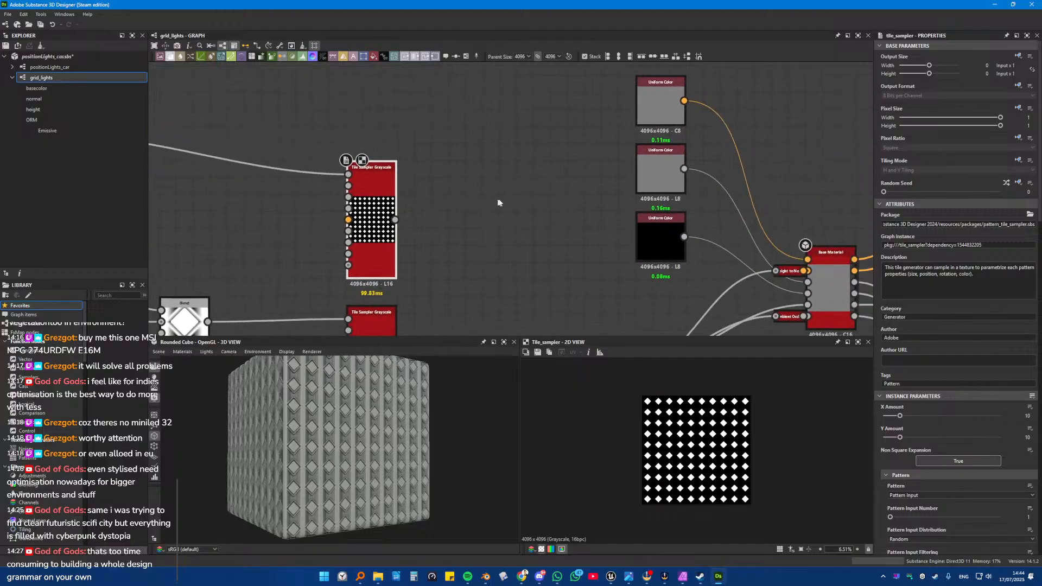
{"action": "middle_click_drag", "start_coordinate": [628, 256], "coordinate": [513, 177]}
{"action": "scroll", "coordinate": [471, 139], "scroll_direction": "down", "scroll_amount": 3}
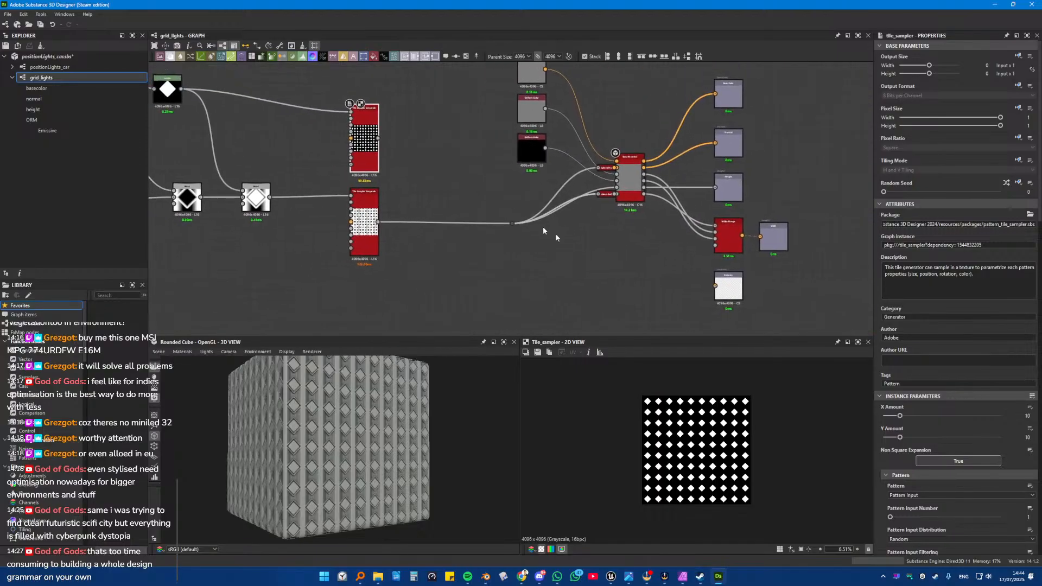
{"action": "right_click", "coordinate": [729, 277]}
{"action": "left_click", "coordinate": [752, 293]}
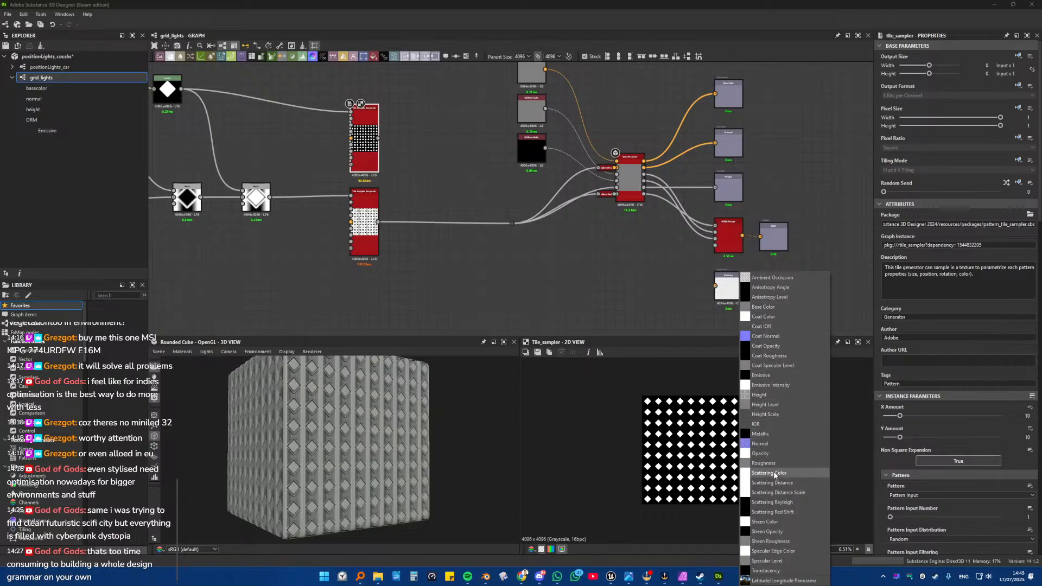
{"action": "left_click", "coordinate": [774, 376]}
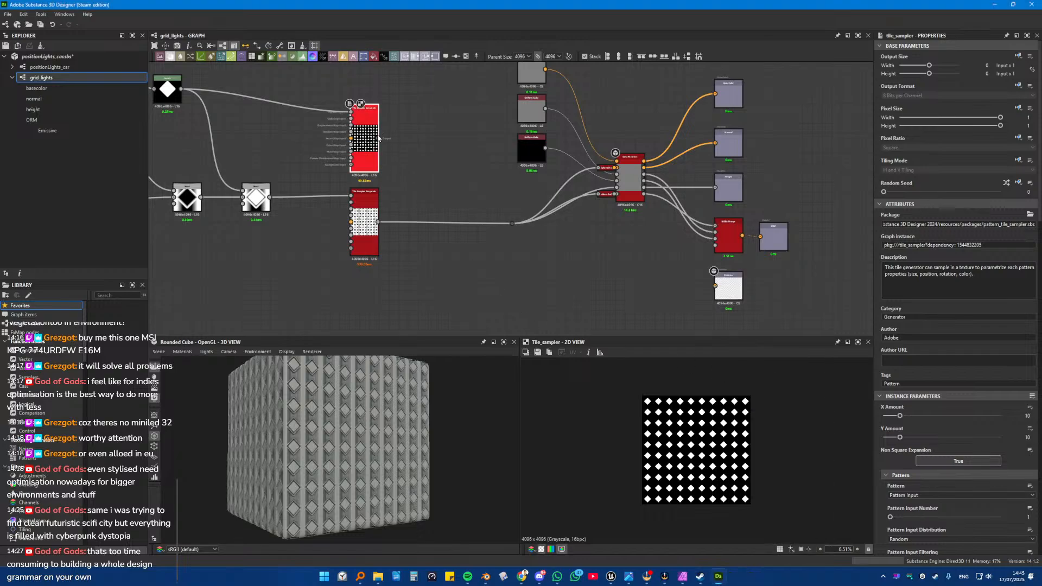
{"action": "left_click_drag", "start_coordinate": [379, 139], "coordinate": [715, 286]}
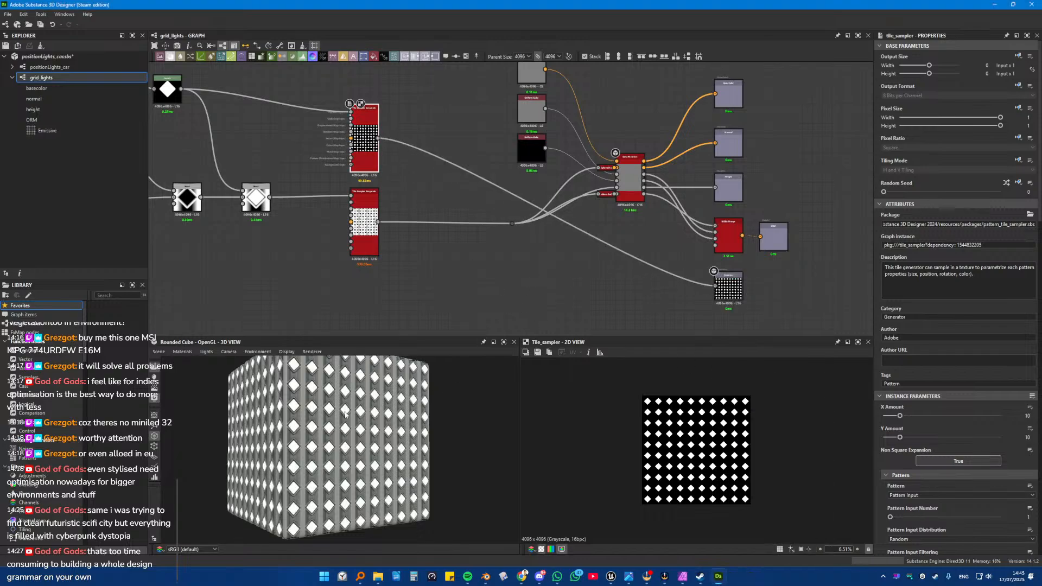
{"action": "scroll", "coordinate": [342, 419], "scroll_direction": "up", "scroll_amount": 4}
{"action": "scroll", "coordinate": [332, 429], "scroll_direction": "down", "scroll_amount": 3}
Step: Insert a Gradient Map between the duplicated Tile Sampler and the Emissive output
{"action": "middle_click_drag", "start_coordinate": [399, 266], "coordinate": [440, 298]}
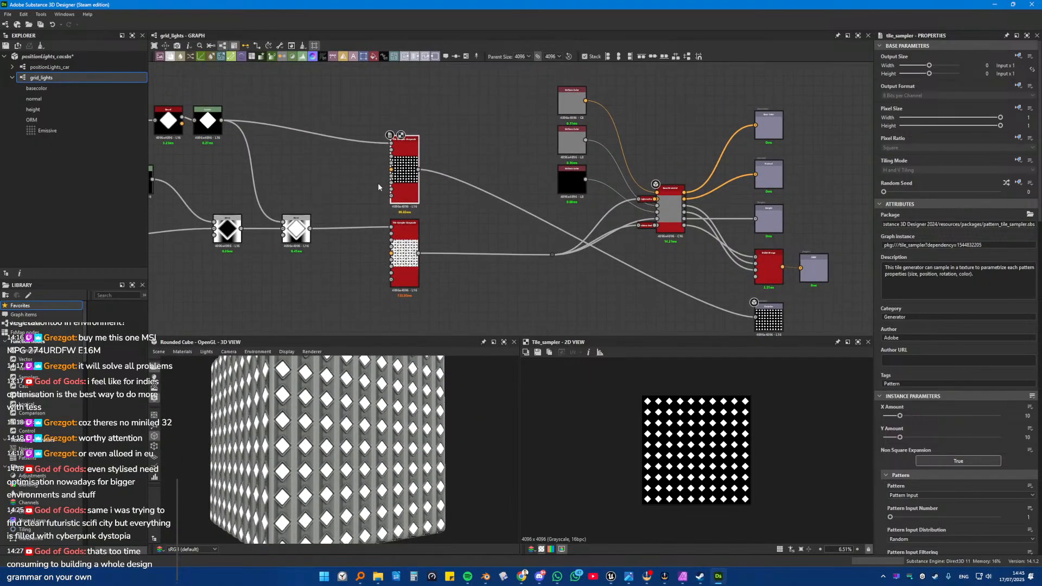
{"action": "middle_click_drag", "start_coordinate": [320, 187], "coordinate": [276, 162]}
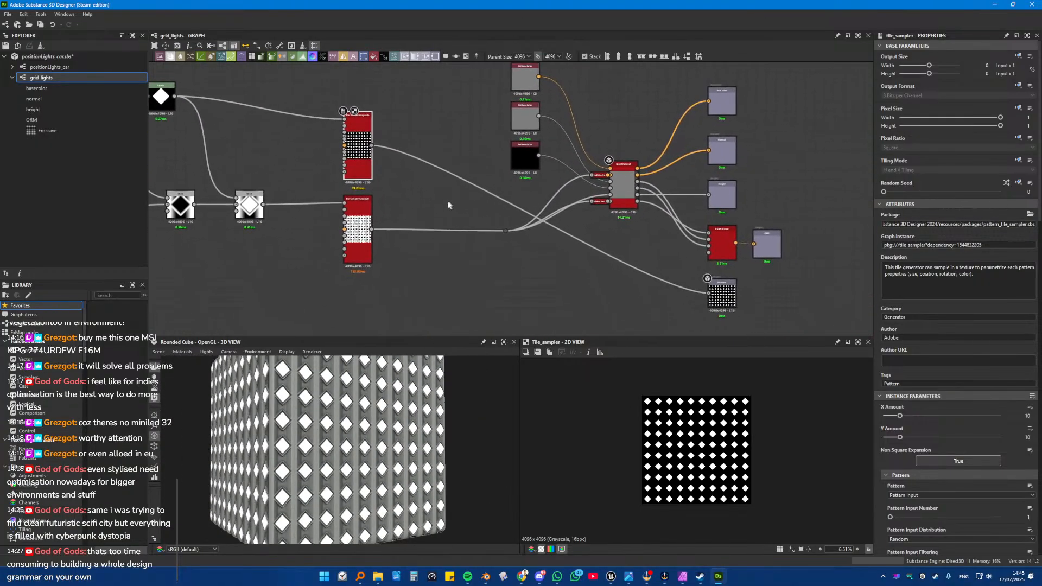
{"action": "left_click_drag", "start_coordinate": [372, 146], "coordinate": [665, 298]}
{"action": "left_click", "coordinate": [470, 177]}
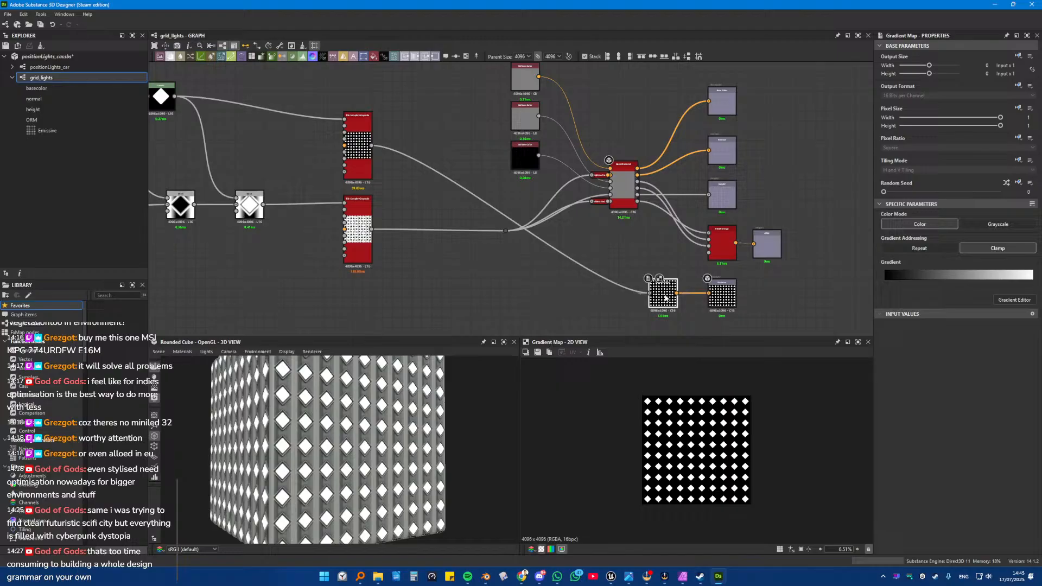
Step: Change the white end key of the Gradient Map's gradient to pale yellow-green #e4fe90
{"action": "left_click", "coordinate": [914, 277]}
{"action": "left_click", "coordinate": [1001, 298]}
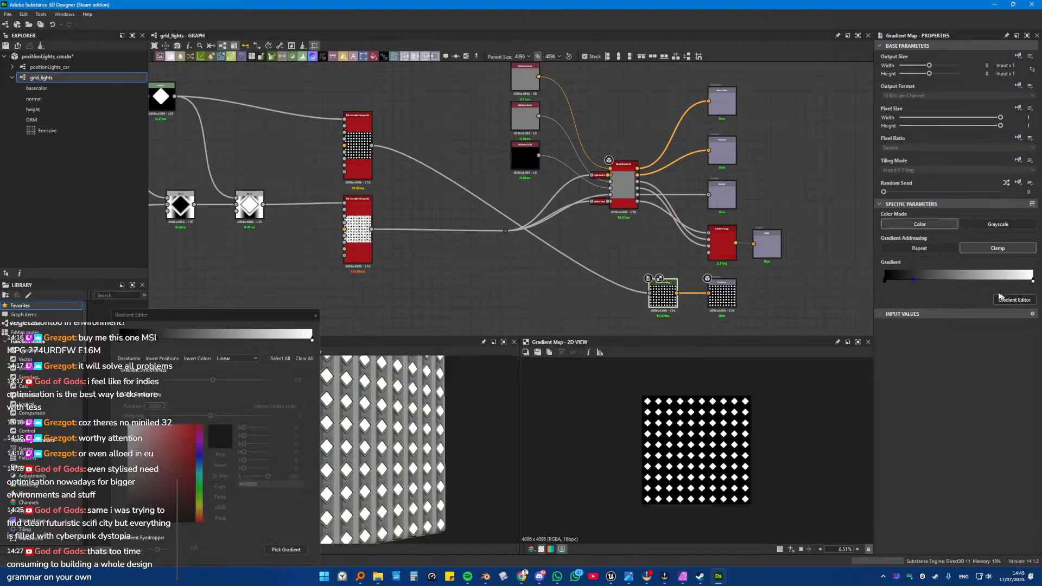
{"action": "left_click", "coordinate": [158, 341]}
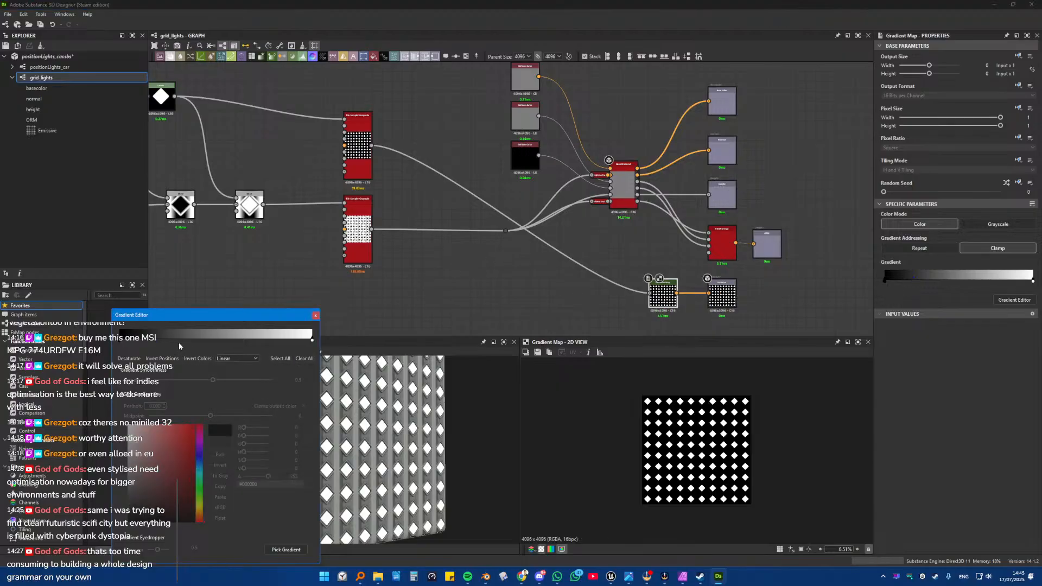
{"action": "left_click", "coordinate": [312, 340]}
{"action": "left_click_drag", "start_coordinate": [199, 451], "coordinate": [200, 502]}
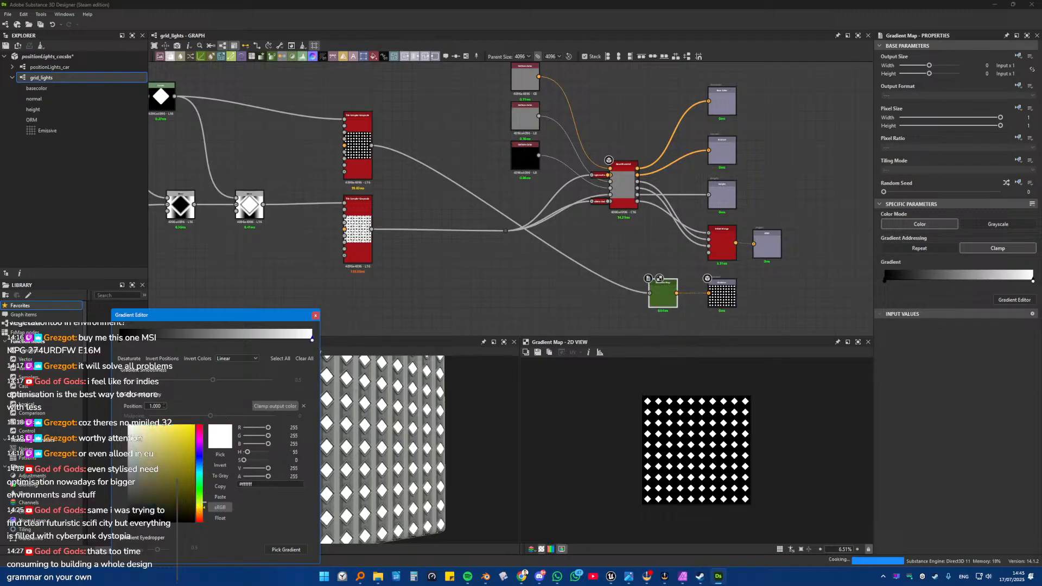
{"action": "left_click", "coordinate": [157, 426]}
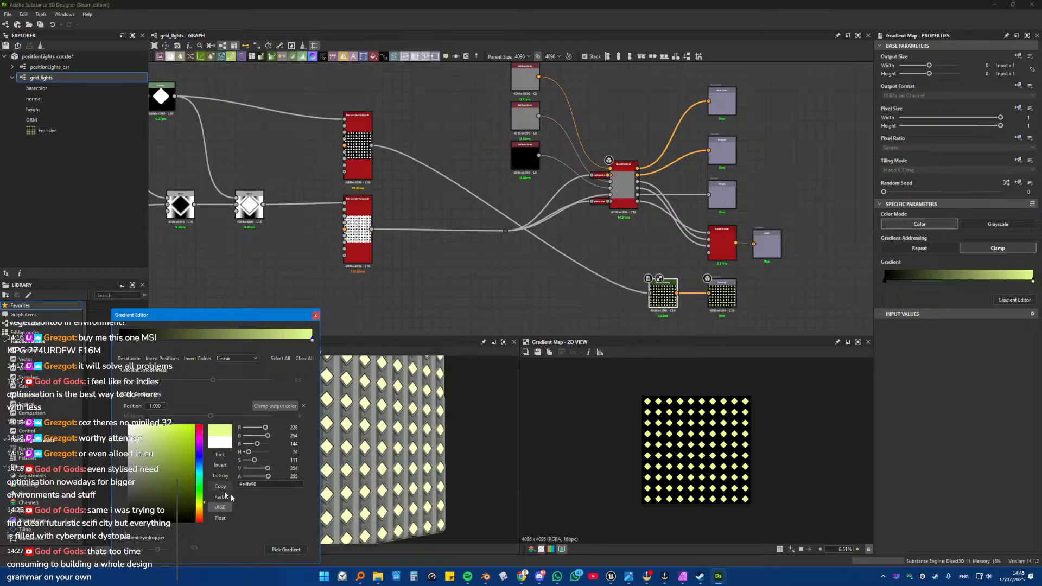
{"action": "left_click", "coordinate": [315, 316]}
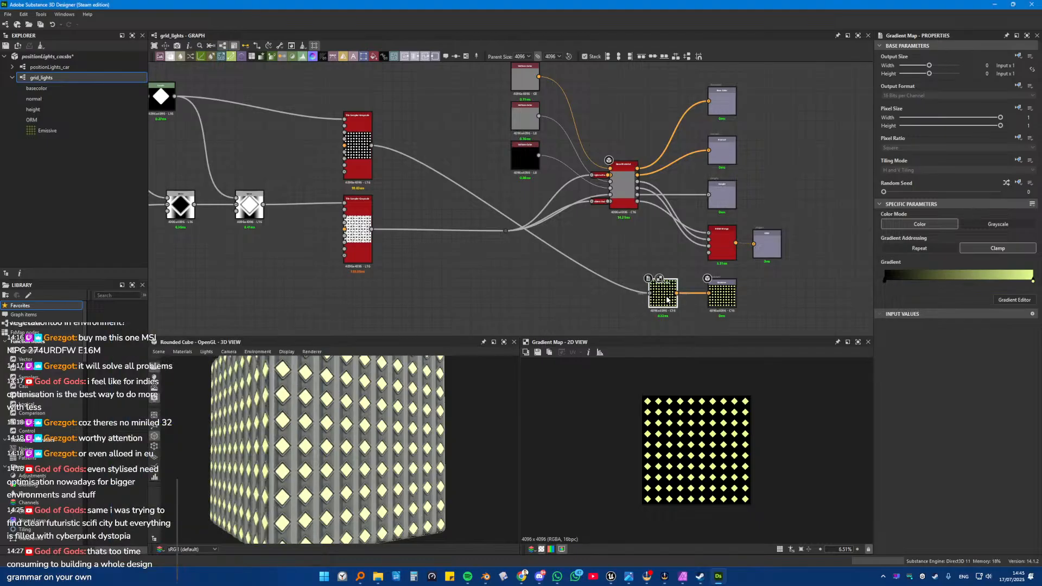
Step: Remove the Gradient Map while keeping the duplicated Tile Sampler linked to the Emissive output
{"action": "key", "text": "BackSpace"}
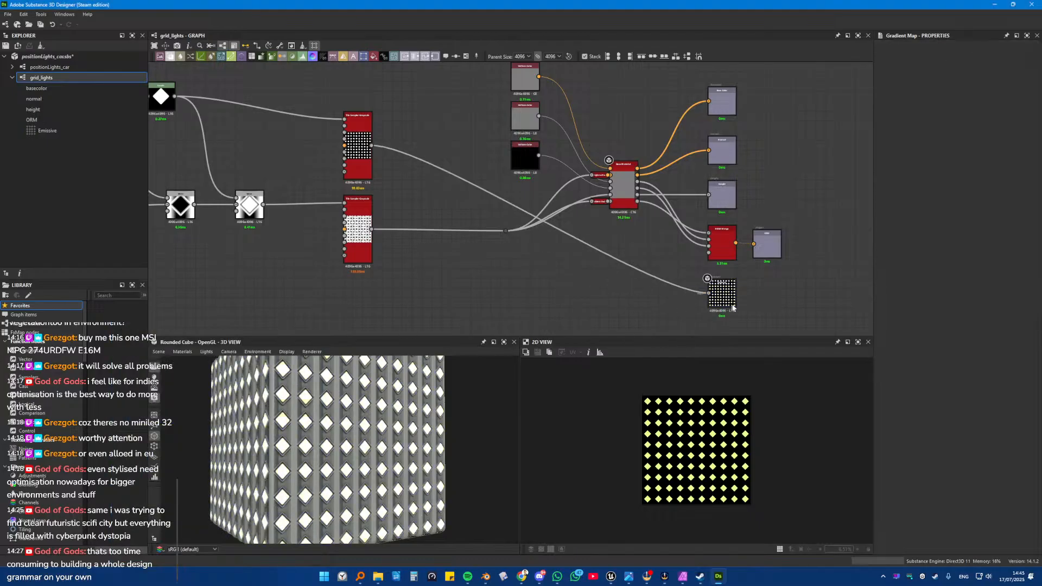
Step: Duplicate the black Uniform Color into the free input of the merge node before the ORM output, with its output color set to 255
{"action": "double_click", "coordinate": [724, 293]}
{"action": "left_click", "coordinate": [665, 256]}
{"action": "left_click", "coordinate": [528, 162]}
{"action": "key", "text": "ctrl+c"}
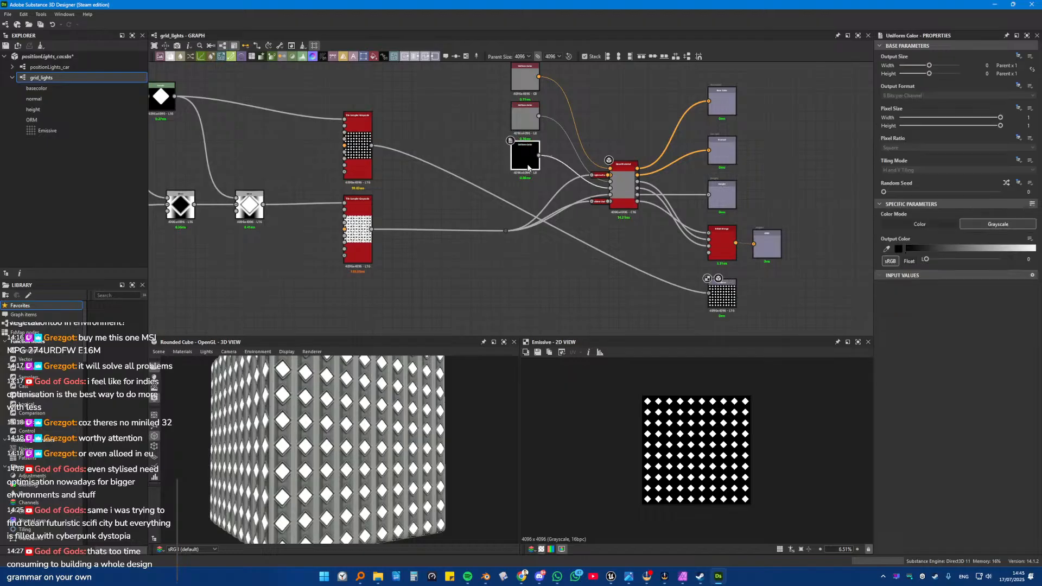
{"action": "key", "text": "ctrl+v"}
{"action": "left_click_drag", "start_coordinate": [677, 253], "coordinate": [710, 254]}
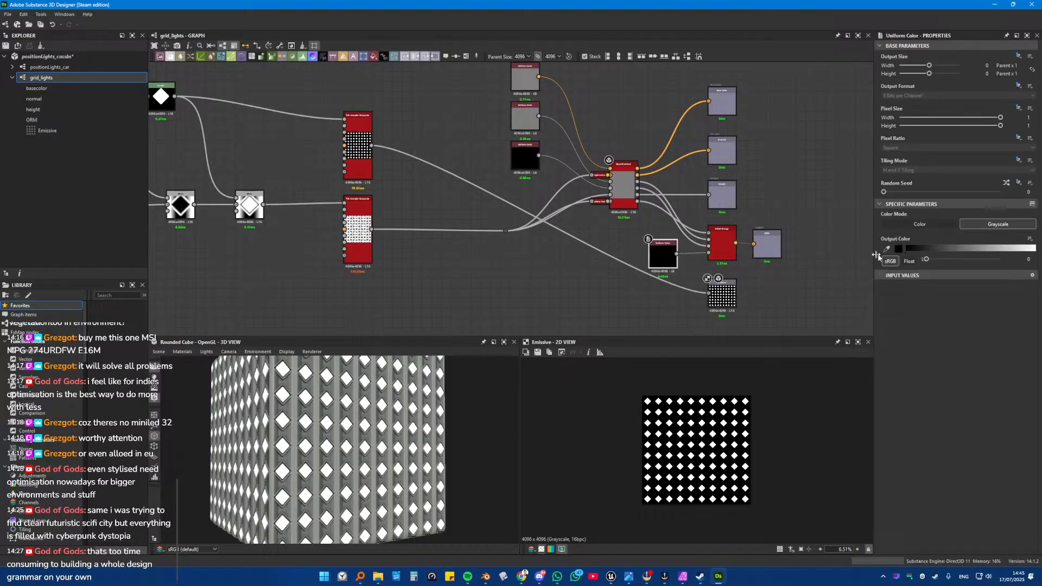
{"action": "left_click_drag", "start_coordinate": [926, 261], "coordinate": [1001, 259]}
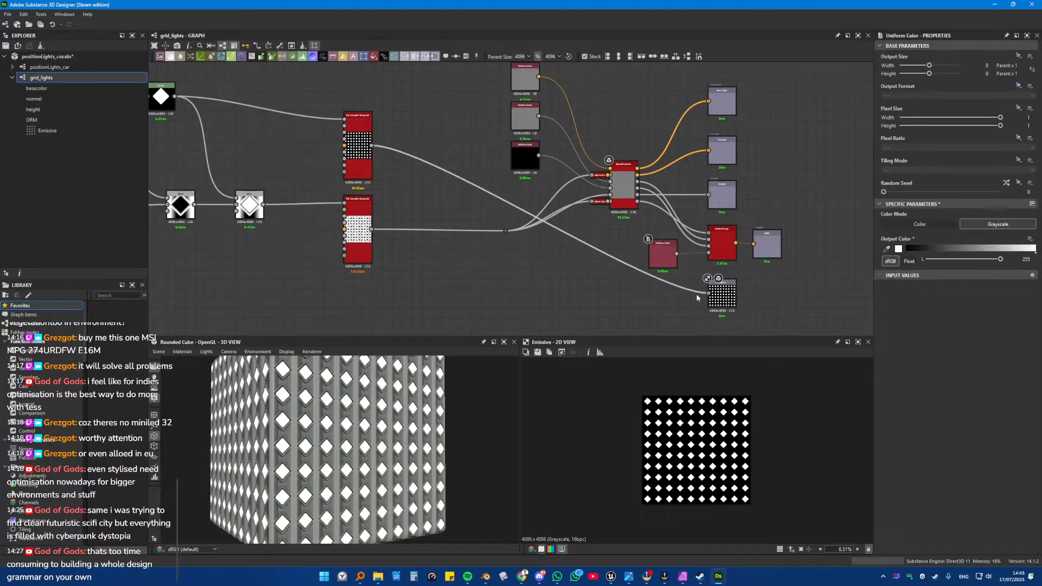
Step: Examine the emissive diamonds and the seams between tiles up close on the rounded cube
{"action": "middle_click_drag", "start_coordinate": [256, 247], "coordinate": [363, 294]}
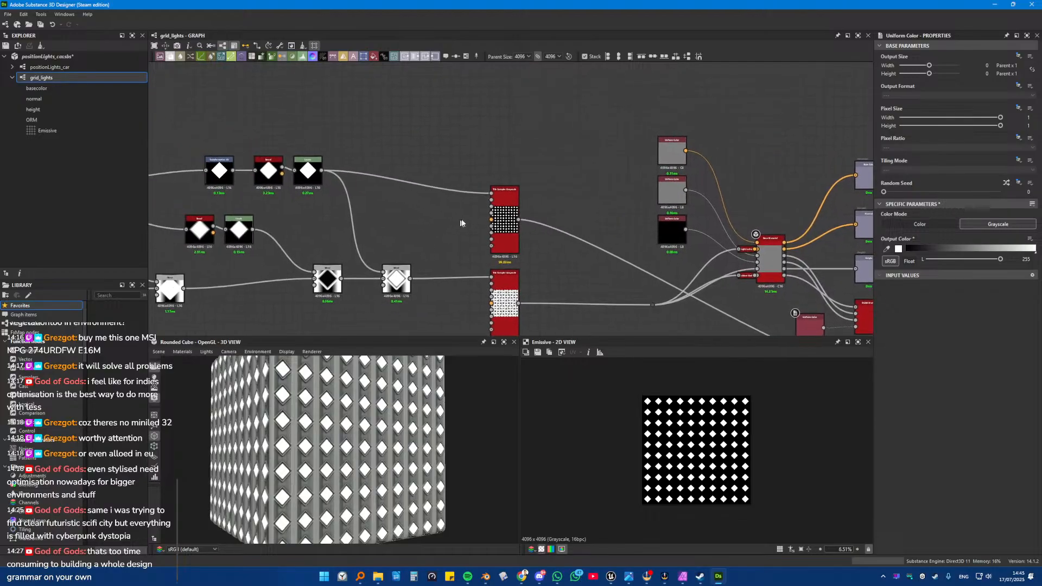
{"action": "left_click", "coordinate": [503, 231]}
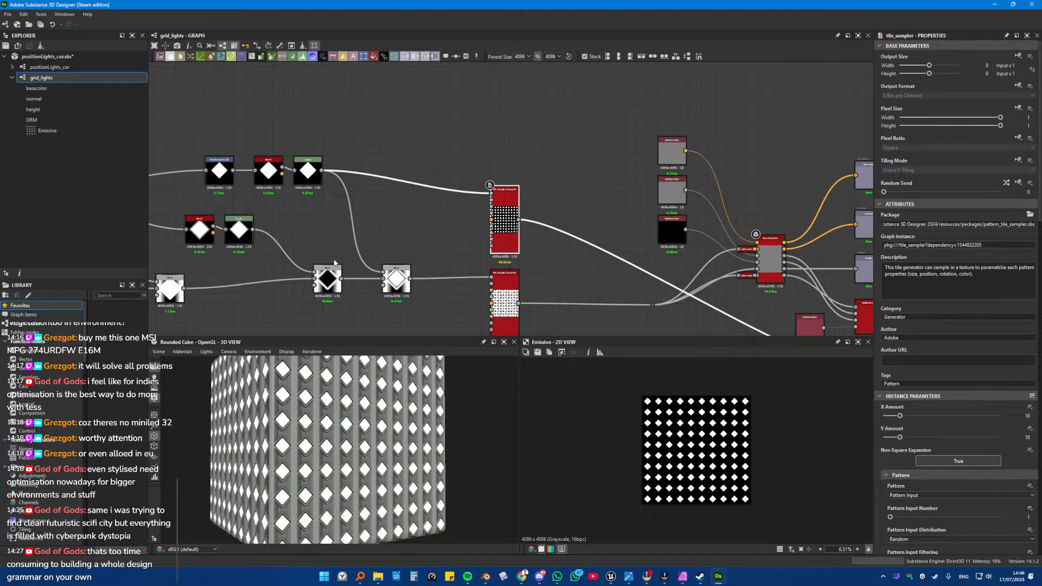
{"action": "scroll", "coordinate": [338, 261], "scroll_direction": "down", "scroll_amount": 3}
{"action": "scroll", "coordinate": [315, 416], "scroll_direction": "up", "scroll_amount": 9}
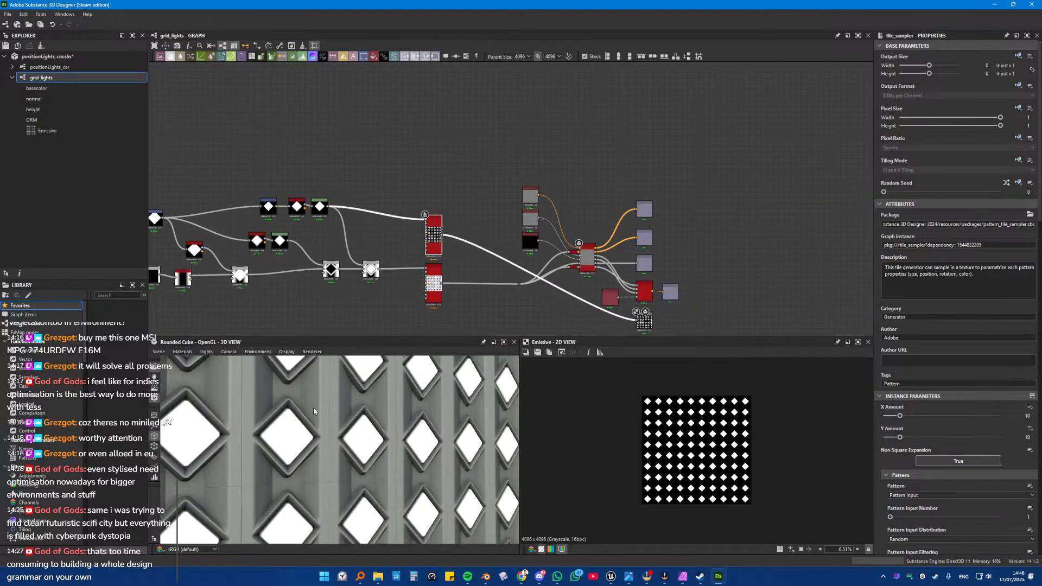
{"action": "scroll", "coordinate": [315, 416], "scroll_direction": "down", "scroll_amount": 7}
{"action": "scroll", "coordinate": [309, 408], "scroll_direction": "up", "scroll_amount": 5}
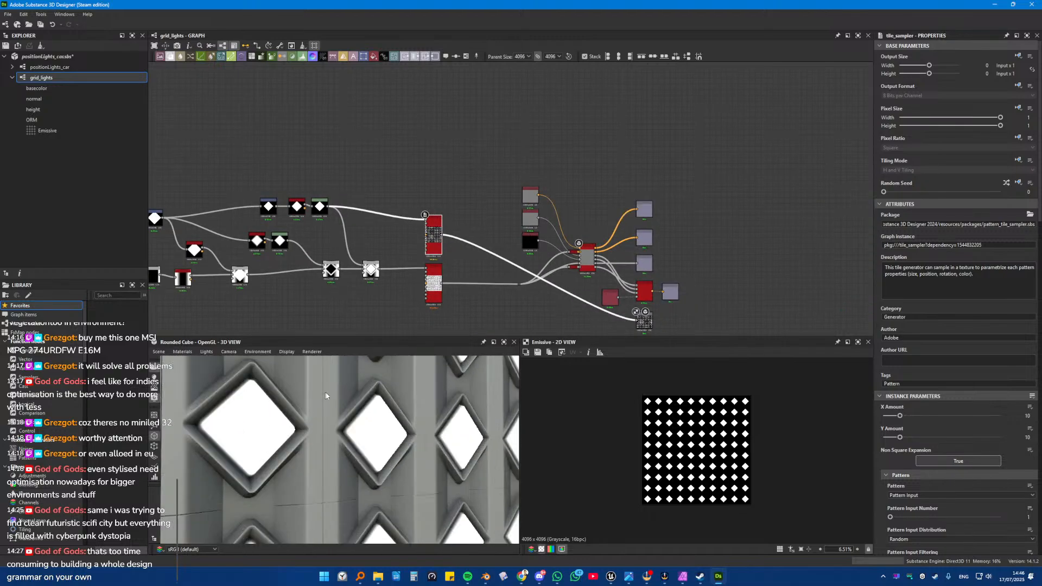
{"action": "scroll", "coordinate": [337, 436], "scroll_direction": "down", "scroll_amount": 5}
{"action": "left_click_drag", "start_coordinate": [338, 433], "coordinate": [293, 409]}
{"action": "scroll", "coordinate": [293, 412], "scroll_direction": "up", "scroll_amount": 4}
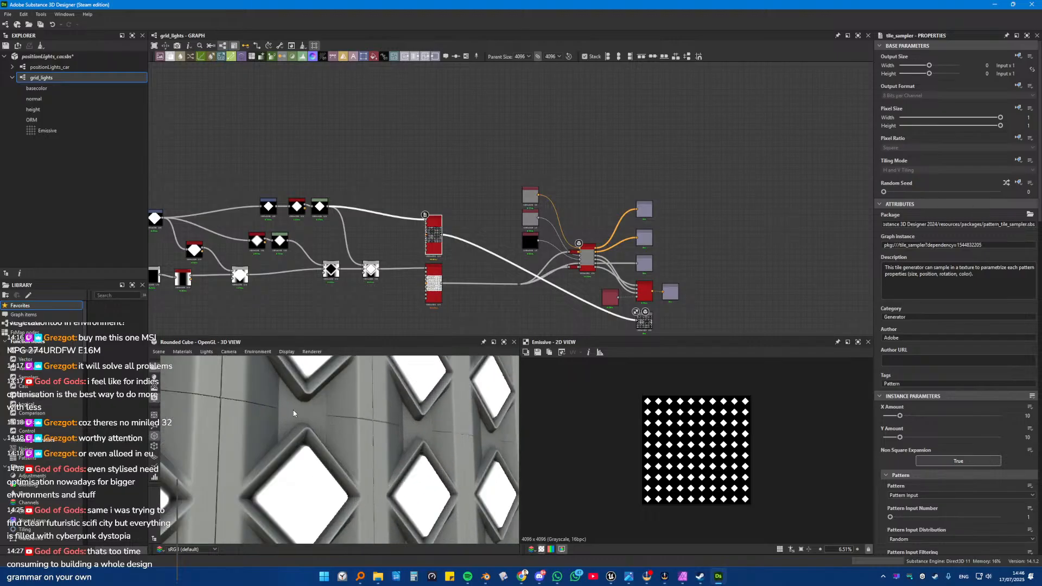
Step: Try the vertical stripe Shape's Scale at 0.82, check the tile seams on the cube, and restore it to 1
{"action": "middle_click_drag", "start_coordinate": [242, 272], "coordinate": [542, 256]}
{"action": "scroll", "coordinate": [394, 256], "scroll_direction": "up", "scroll_amount": 4}
{"action": "left_click", "coordinate": [367, 255]}
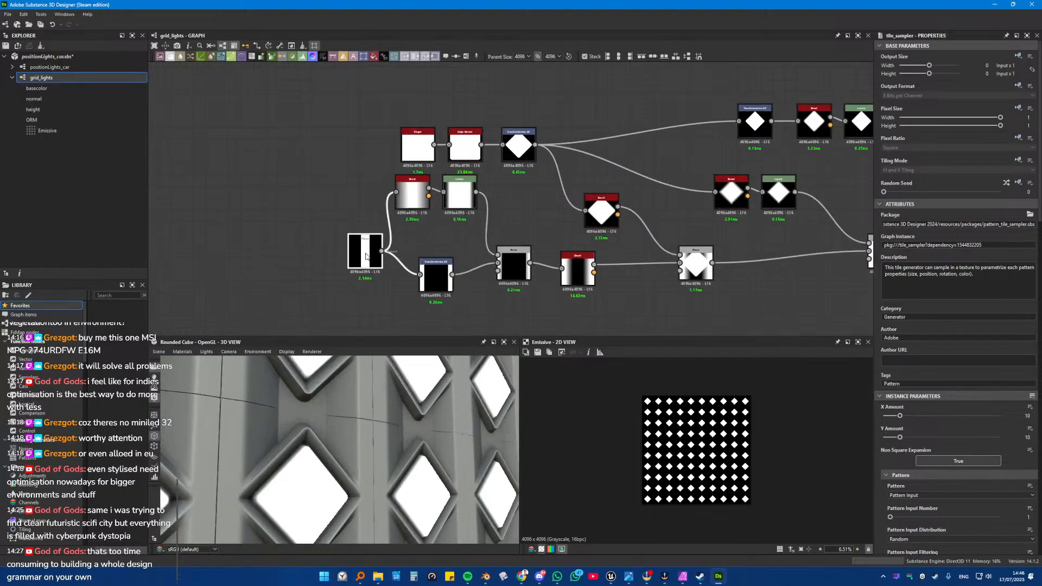
{"action": "left_click_drag", "start_coordinate": [1000, 460], "coordinate": [980, 462]}
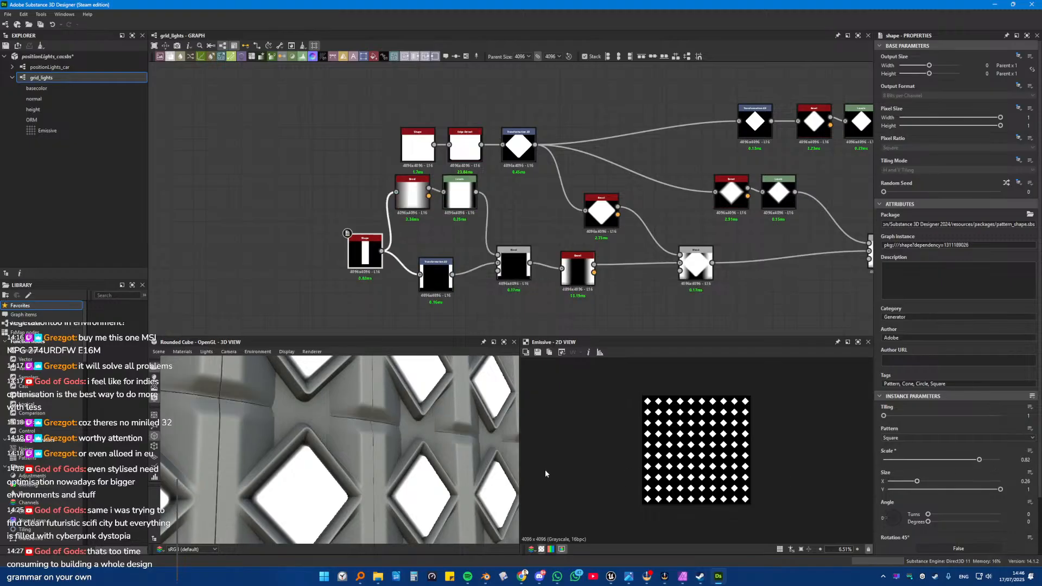
{"action": "scroll", "coordinate": [334, 451], "scroll_direction": "down", "scroll_amount": 6}
{"action": "scroll", "coordinate": [334, 450], "scroll_direction": "up", "scroll_amount": 6}
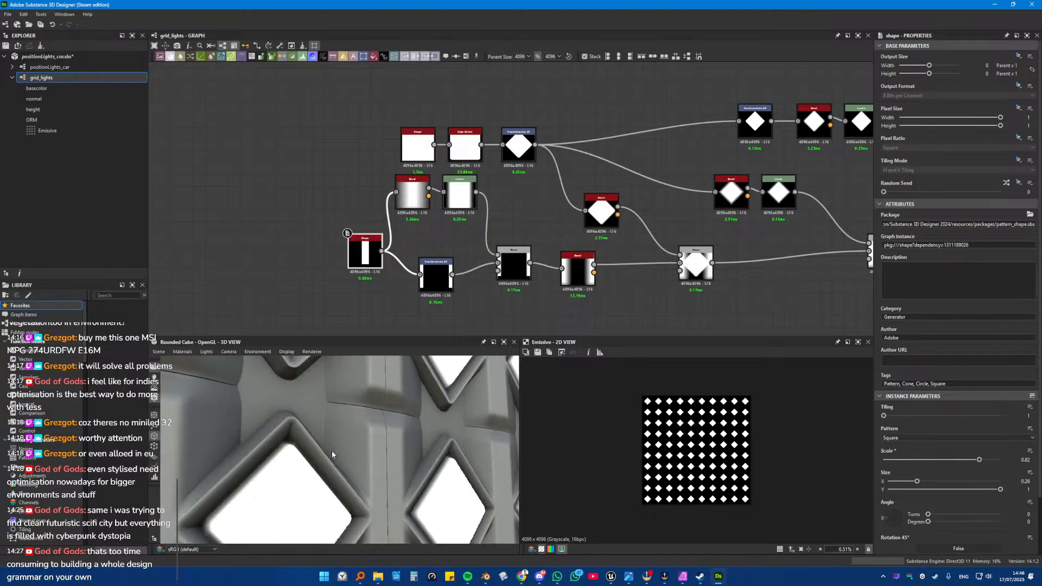
{"action": "left_click_drag", "start_coordinate": [980, 461], "coordinate": [1041, 462]}
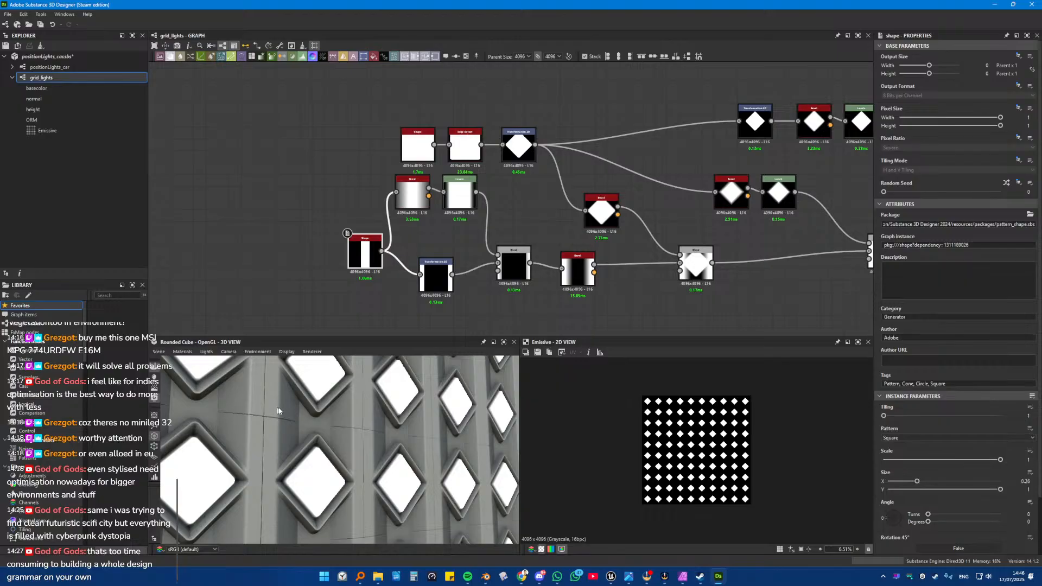
{"action": "scroll", "coordinate": [230, 418], "scroll_direction": "up", "scroll_amount": 4}
{"action": "scroll", "coordinate": [239, 415], "scroll_direction": "up", "scroll_amount": 1}
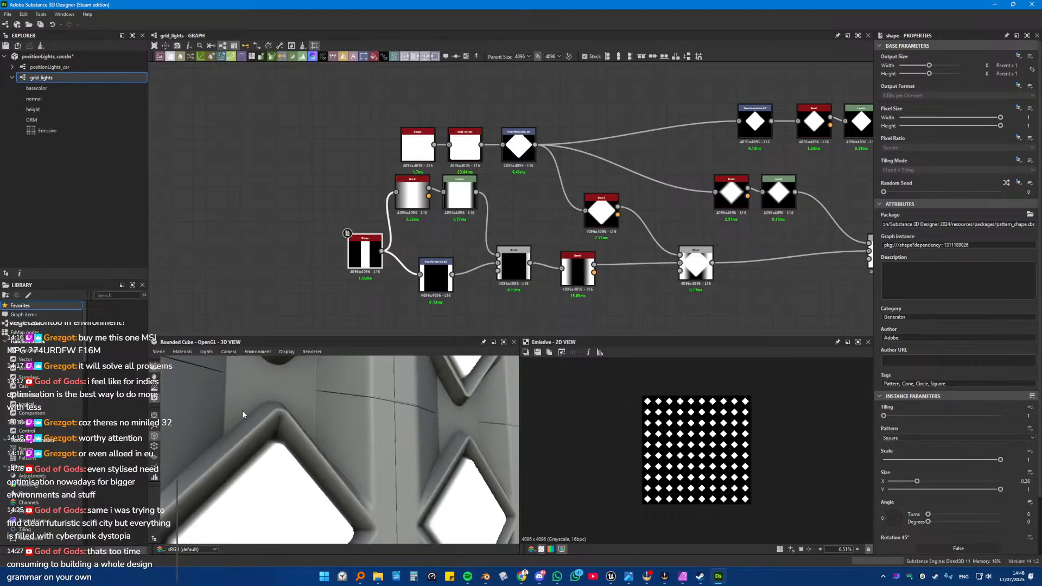
{"action": "left_click_drag", "start_coordinate": [201, 392], "coordinate": [236, 393]}
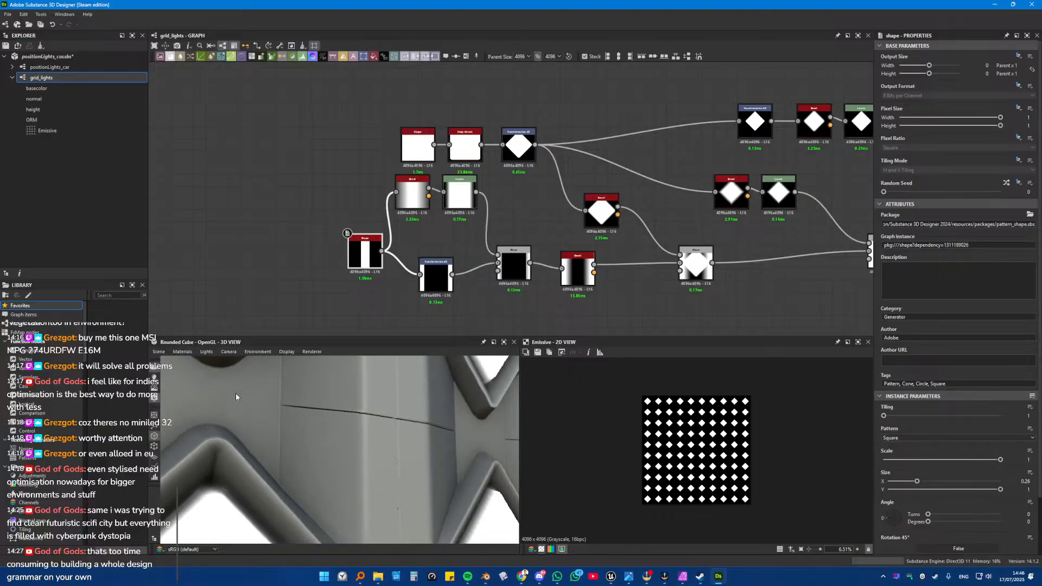
{"action": "scroll", "coordinate": [320, 409], "scroll_direction": "down", "scroll_amount": 3}
Step: Preview the stripe's Transformation 2D and Bevel, and each following Blend node up to the Tile Sampler, to trace the seams
{"action": "scroll", "coordinate": [515, 272], "scroll_direction": "up", "scroll_amount": 5}
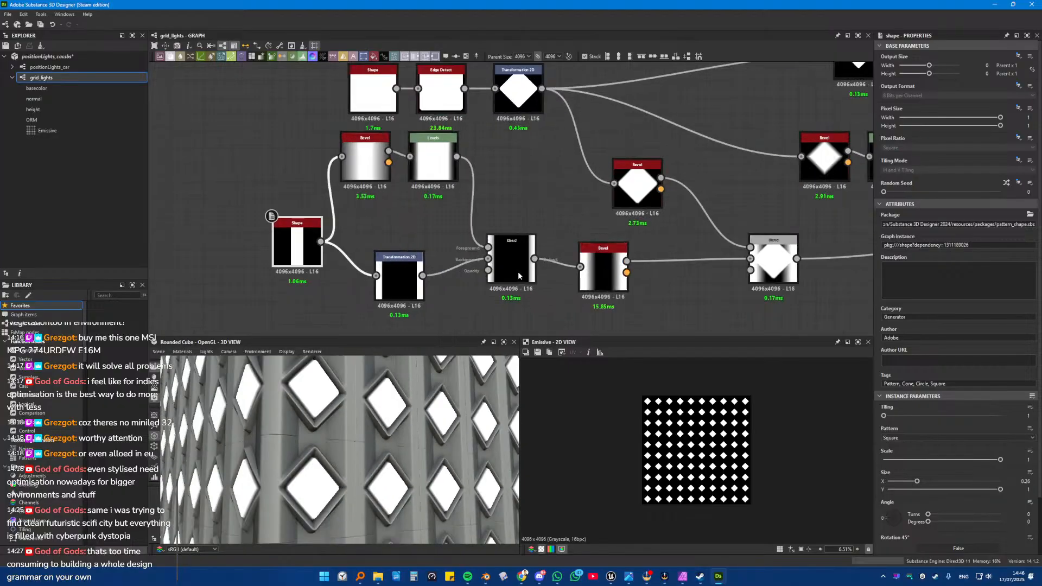
{"action": "double_click", "coordinate": [358, 277]}
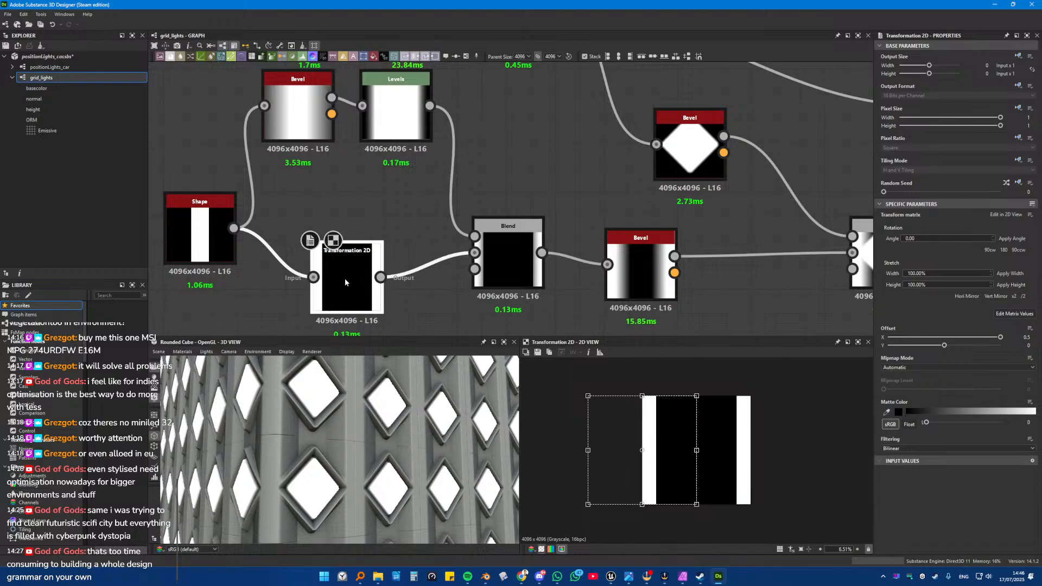
{"action": "double_click", "coordinate": [628, 268]}
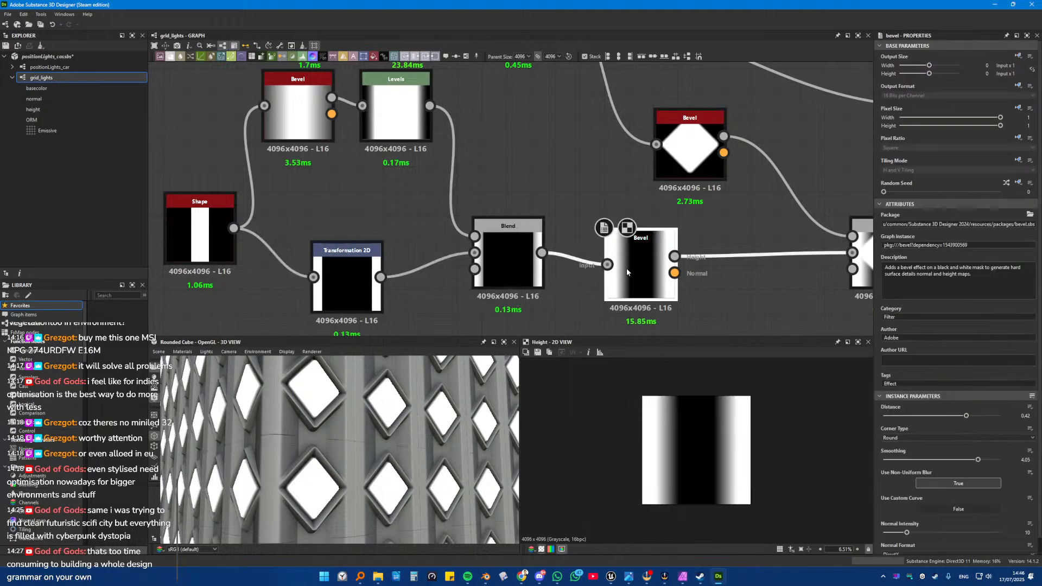
{"action": "middle_click_drag", "start_coordinate": [736, 269], "coordinate": [437, 261]}
{"action": "double_click", "coordinate": [567, 261]}
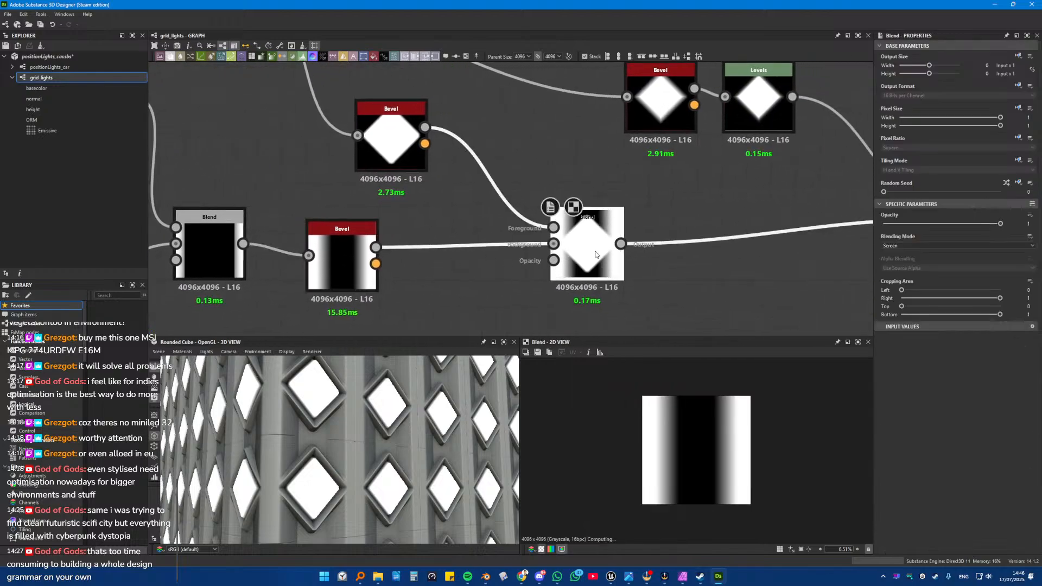
{"action": "middle_click_drag", "start_coordinate": [686, 253], "coordinate": [339, 247]}
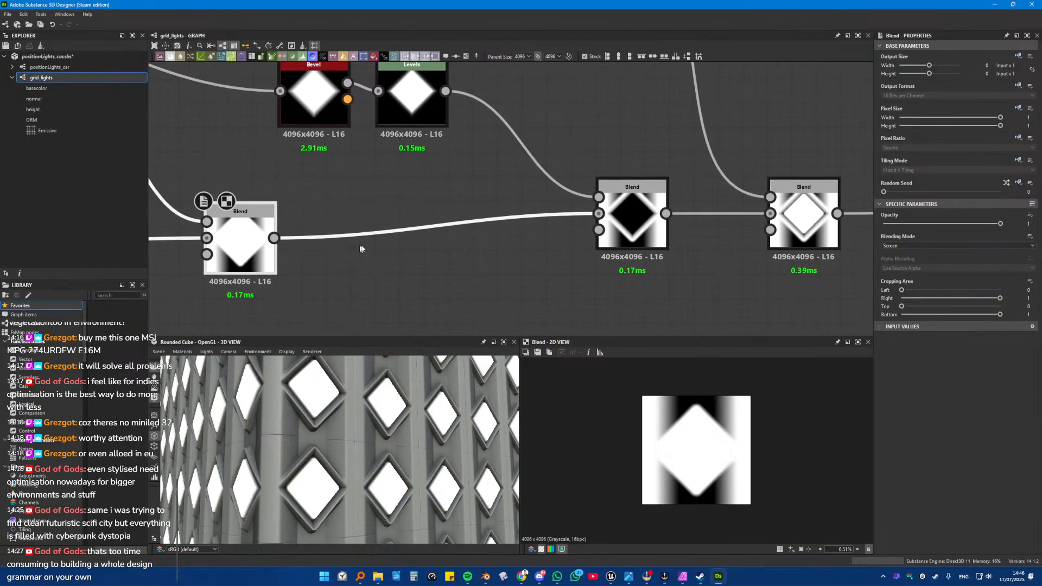
{"action": "double_click", "coordinate": [630, 228]}
{"action": "double_click", "coordinate": [796, 231]}
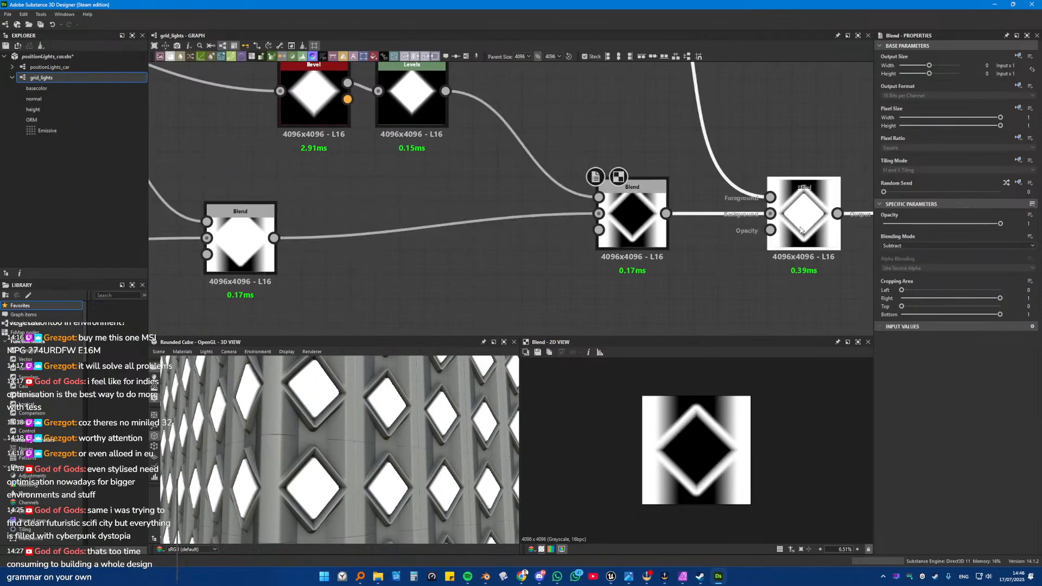
{"action": "middle_click_drag", "start_coordinate": [787, 237], "coordinate": [307, 224]}
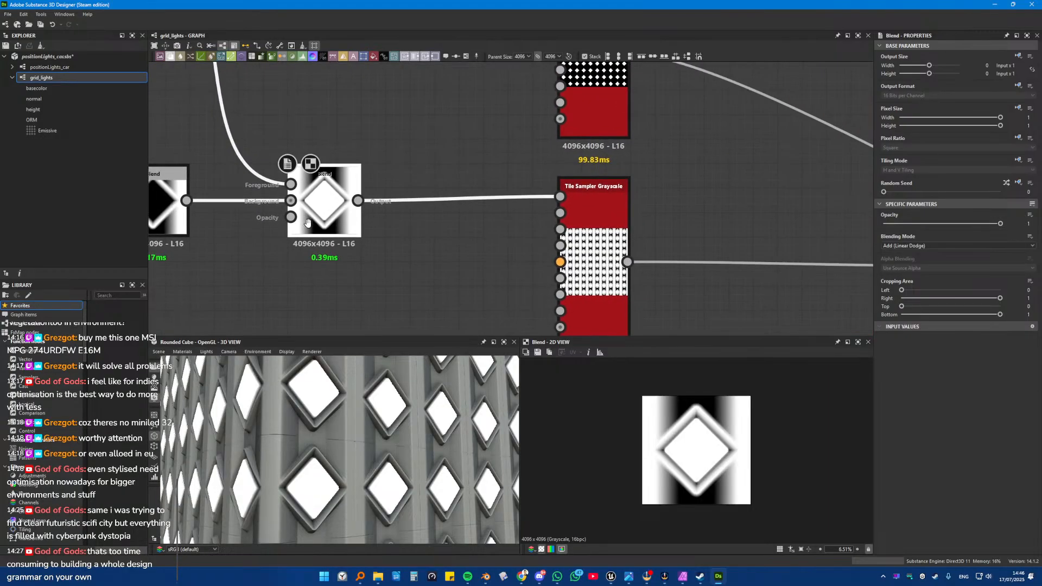
Step: Set the height pattern's Tile Sampler Scale to 1.01 and check the tile seams on the cube
{"action": "double_click", "coordinate": [581, 237]}
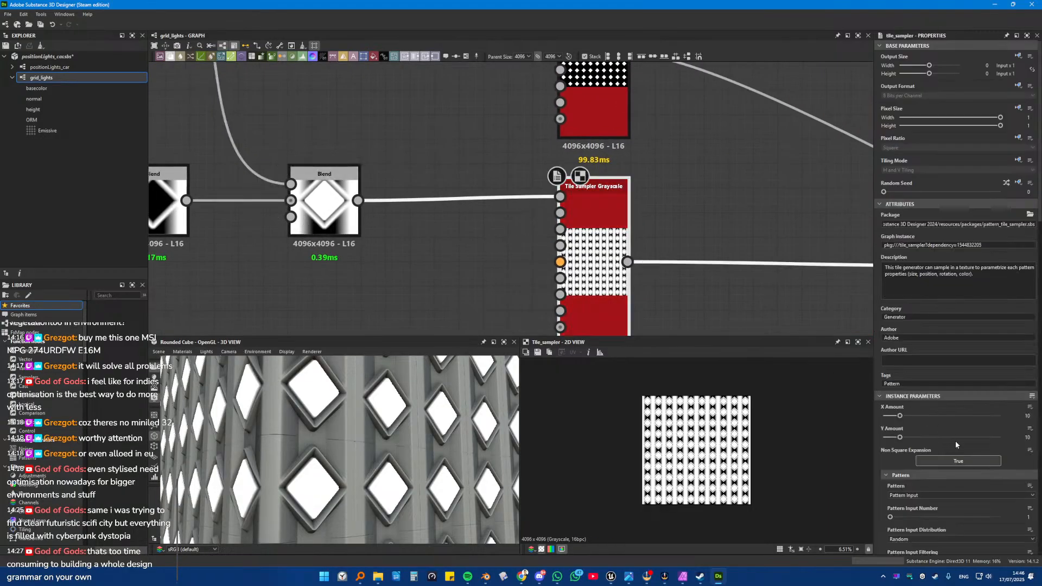
{"action": "scroll", "coordinate": [955, 441], "scroll_direction": "down", "scroll_amount": 3}
{"action": "scroll", "coordinate": [954, 438], "scroll_direction": "down", "scroll_amount": 5}
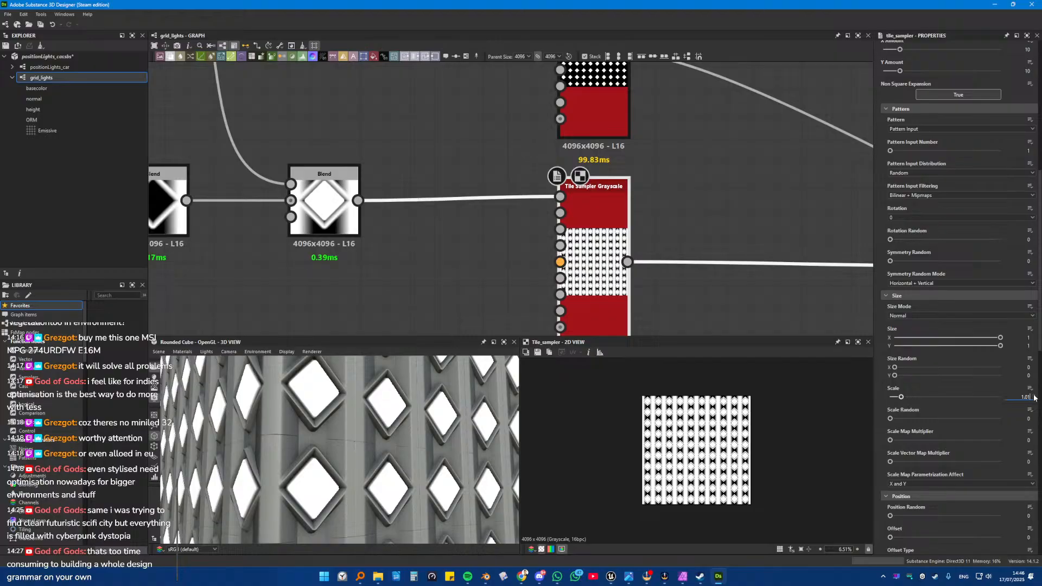
{"action": "key", "text": "Return"}
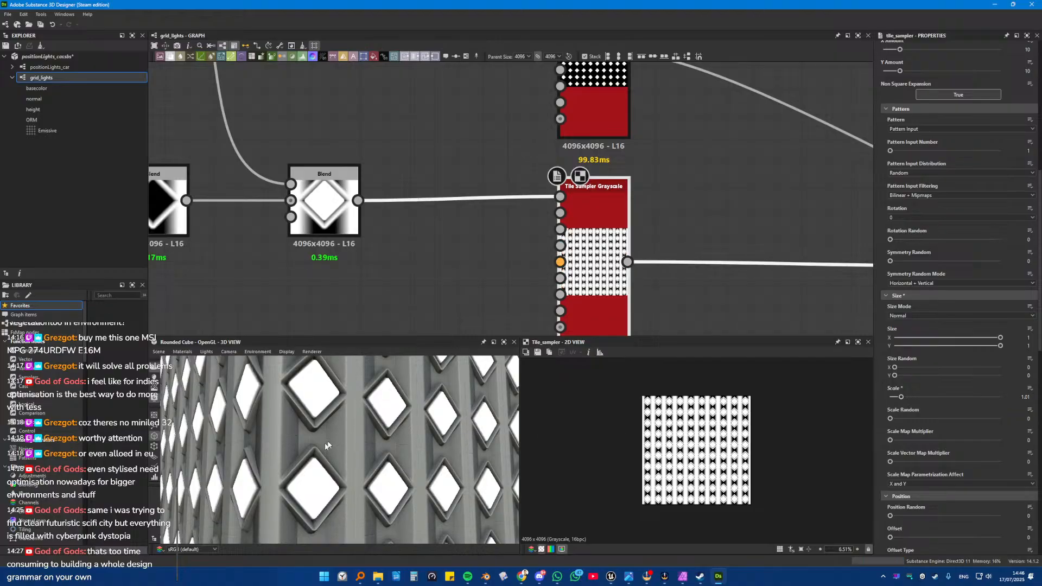
{"action": "scroll", "coordinate": [332, 444], "scroll_direction": "up", "scroll_amount": 3}
{"action": "scroll", "coordinate": [361, 428], "scroll_direction": "down", "scroll_amount": 5}
{"action": "scroll", "coordinate": [353, 419], "scroll_direction": "up", "scroll_amount": 2}
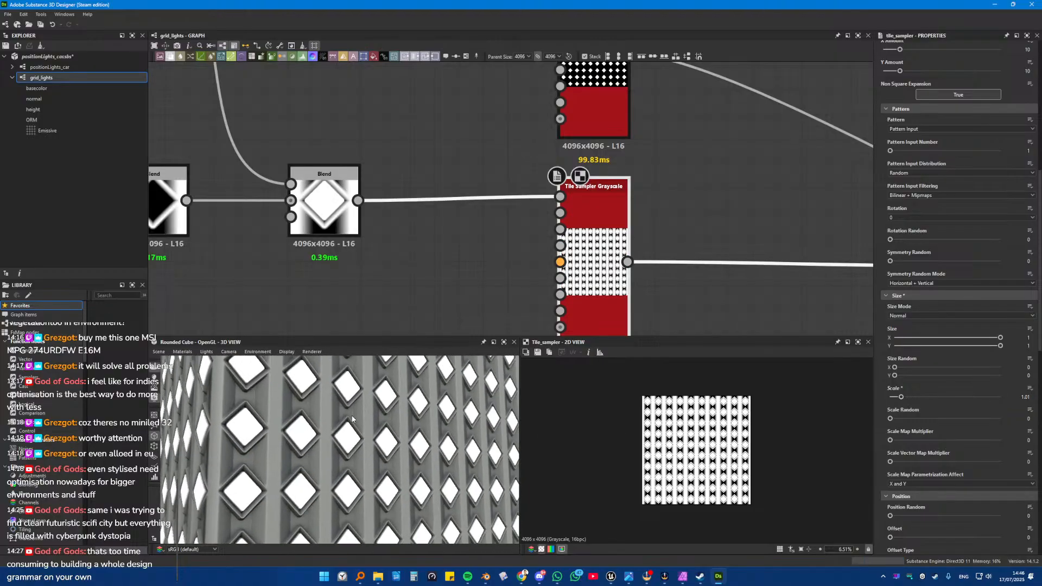
{"action": "scroll", "coordinate": [347, 419], "scroll_direction": "down", "scroll_amount": 5}
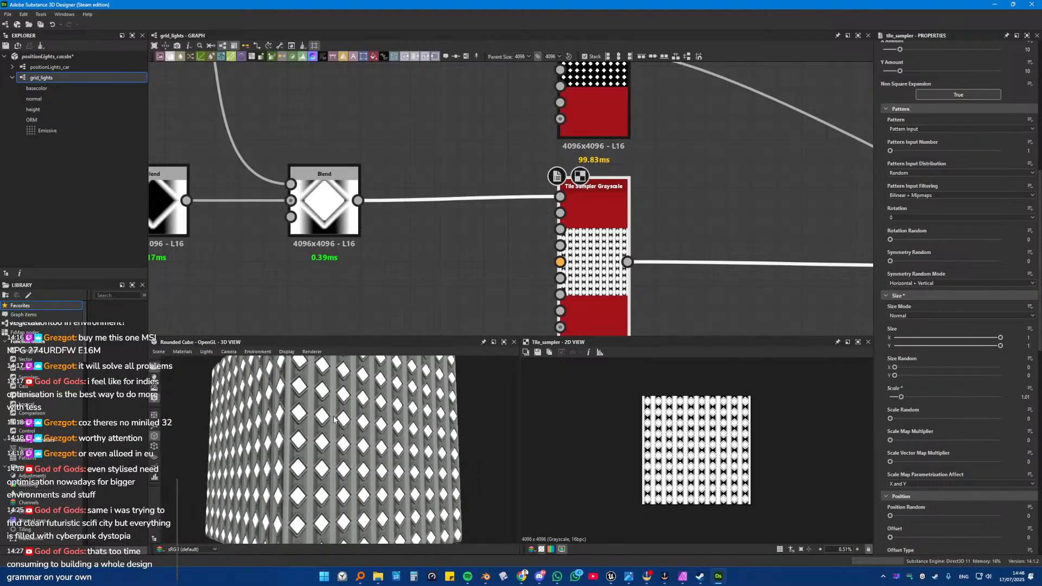
{"action": "scroll", "coordinate": [333, 419], "scroll_direction": "up", "scroll_amount": 4}
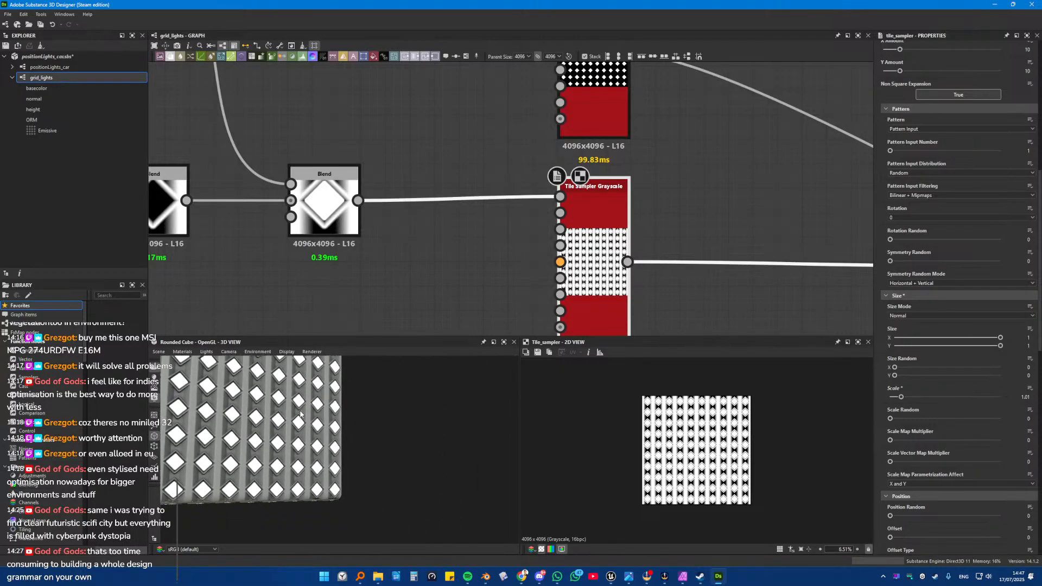
{"action": "scroll", "coordinate": [337, 423], "scroll_direction": "up", "scroll_amount": 4}
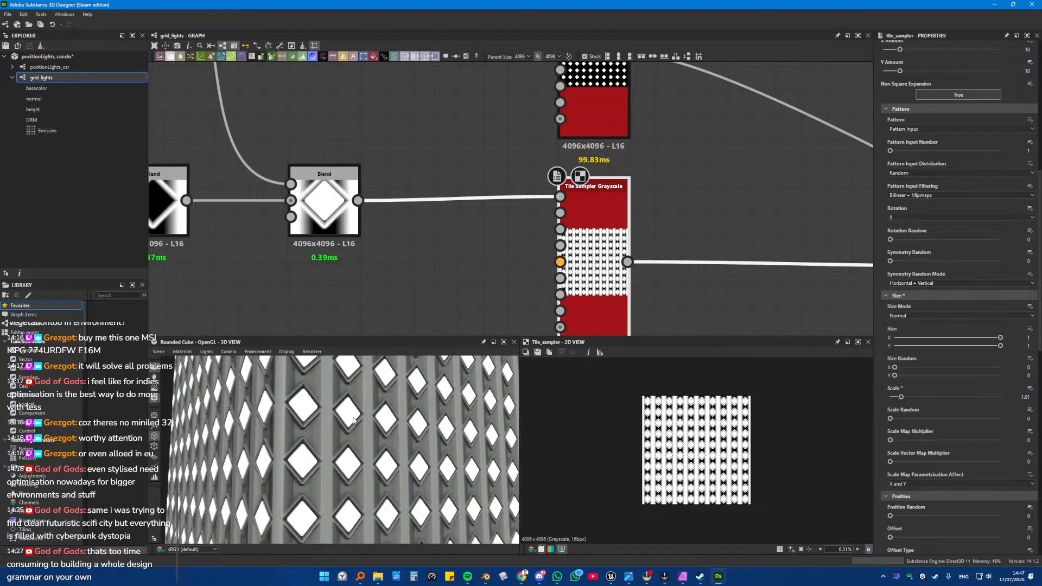
Step: Try the vertical stripe Shape's Y size at 0.88, inspect the cube, and restore it to 1
{"action": "middle_click_drag", "start_coordinate": [224, 315], "coordinate": [675, 303]}
{"action": "middle_click_drag", "start_coordinate": [272, 302], "coordinate": [670, 295]}
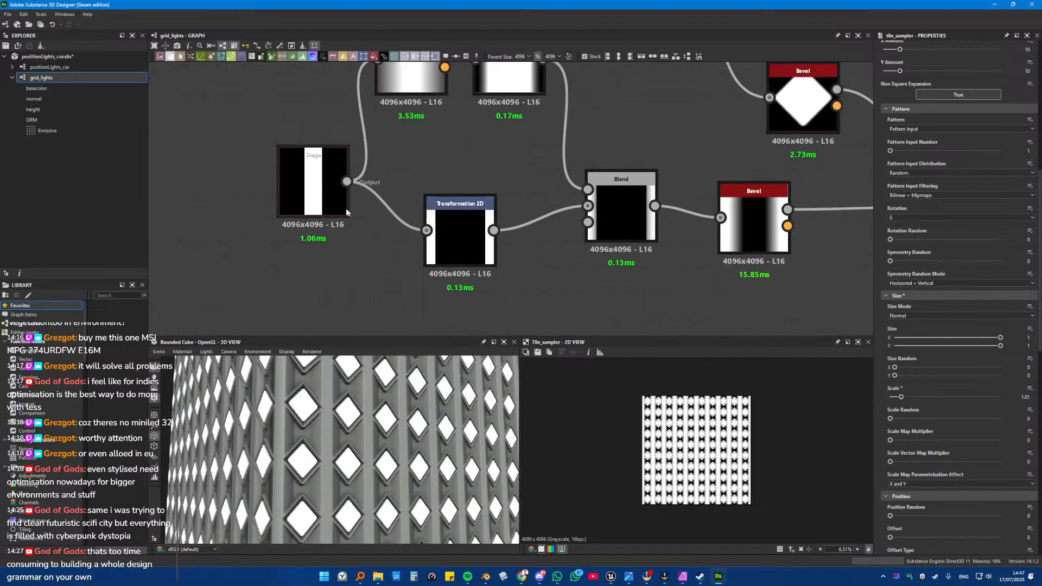
{"action": "left_click", "coordinate": [337, 201]}
{"action": "left_click_drag", "start_coordinate": [1000, 426], "coordinate": [988, 426]}
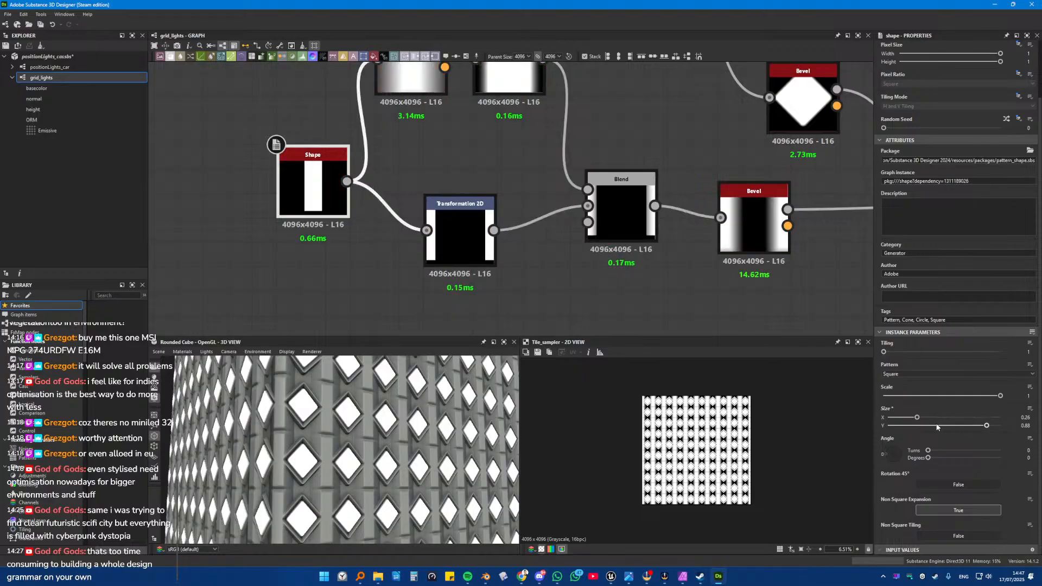
{"action": "scroll", "coordinate": [304, 462], "scroll_direction": "up", "scroll_amount": 4}
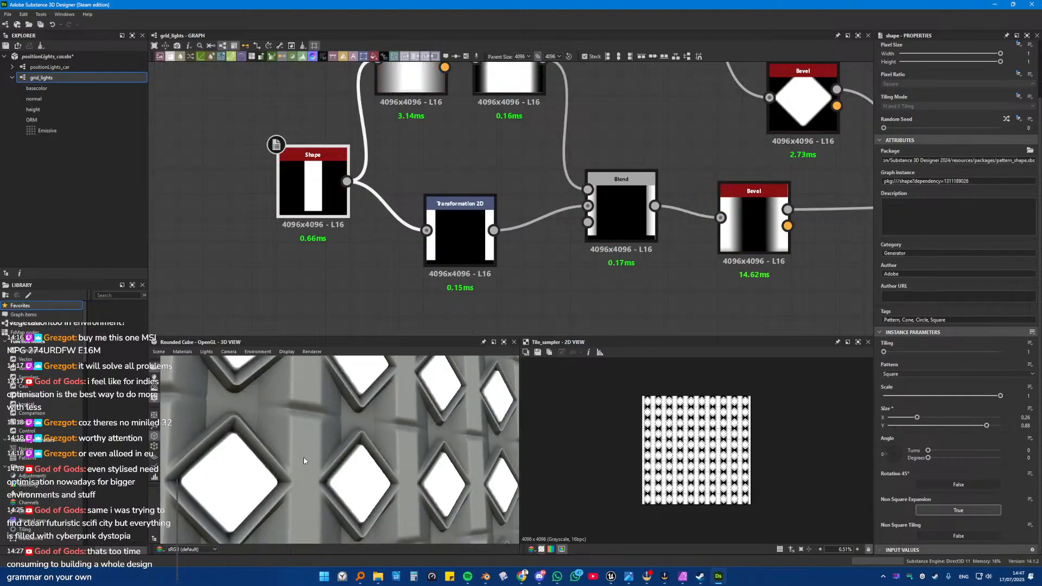
{"action": "scroll", "coordinate": [305, 461], "scroll_direction": "down", "scroll_amount": 6}
{"action": "left_click_drag", "start_coordinate": [305, 461], "coordinate": [337, 460]}
{"action": "scroll", "coordinate": [337, 459], "scroll_direction": "up", "scroll_amount": 1}
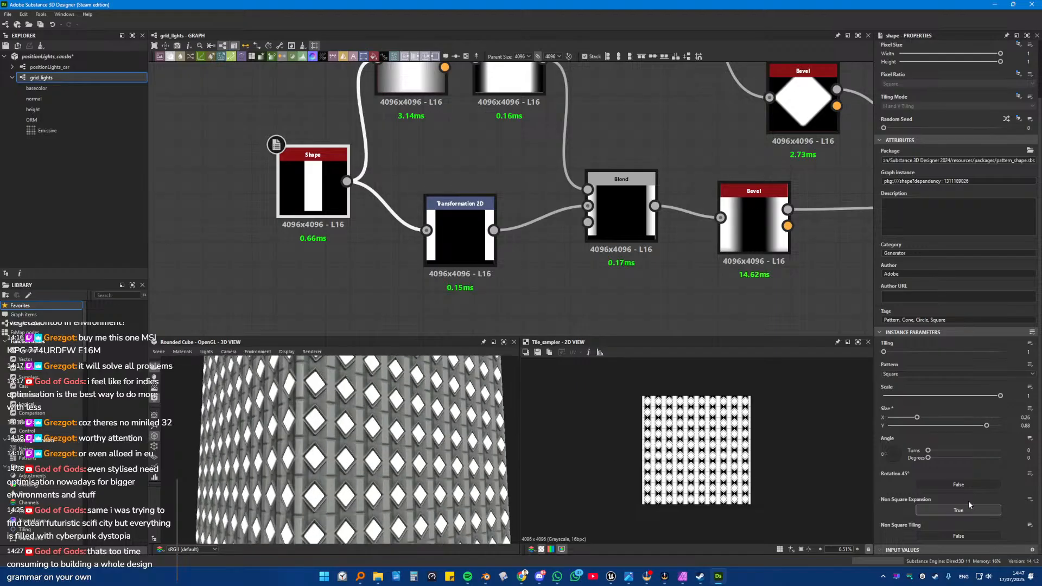
{"action": "left_click_drag", "start_coordinate": [987, 427], "coordinate": [1004, 426]}
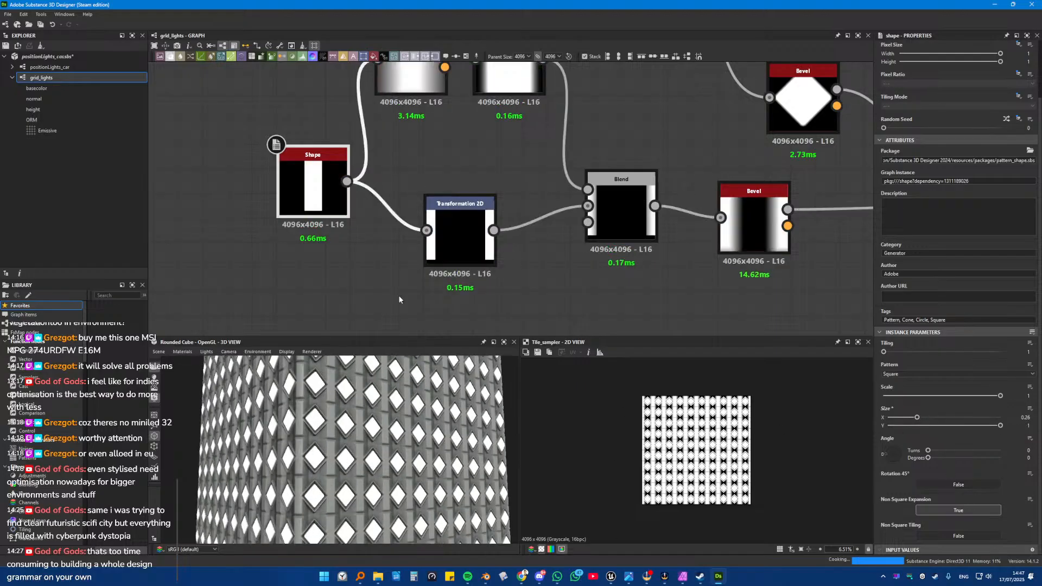
Step: Try the vertical stripe Shape's Y size at 0.35 and restore it to 1
{"action": "left_click", "coordinate": [928, 425]}
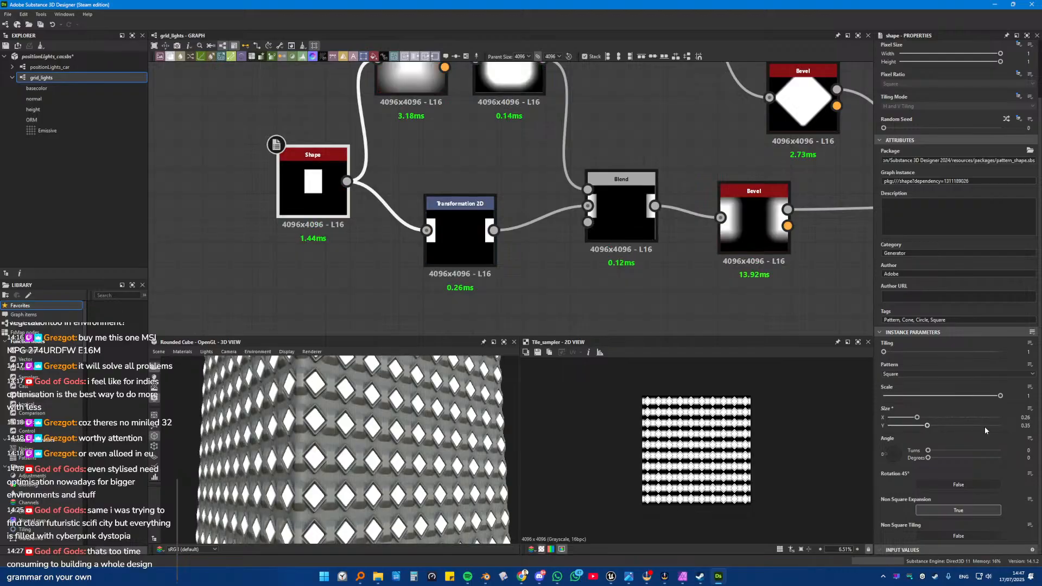
{"action": "left_click_drag", "start_coordinate": [973, 426], "coordinate": [1004, 426]}
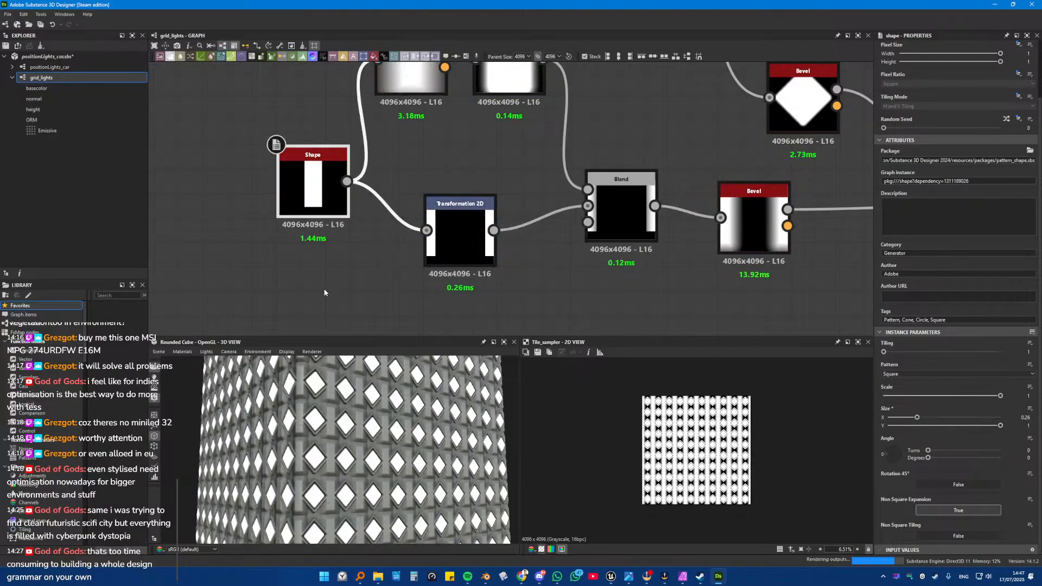
{"action": "scroll", "coordinate": [324, 291], "scroll_direction": "down", "scroll_amount": 5}
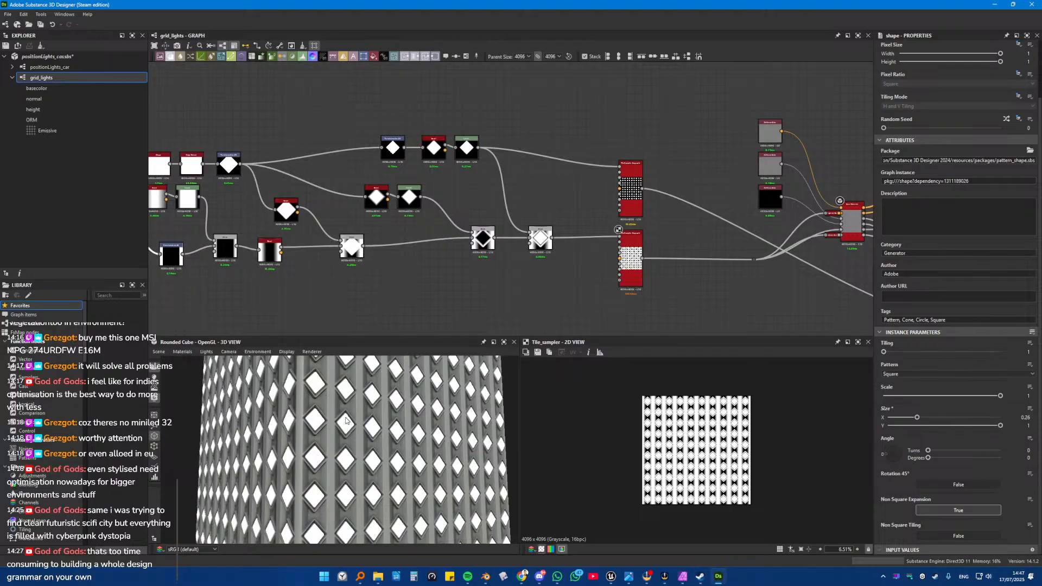
{"action": "middle_click_drag", "start_coordinate": [241, 278], "coordinate": [228, 241]}
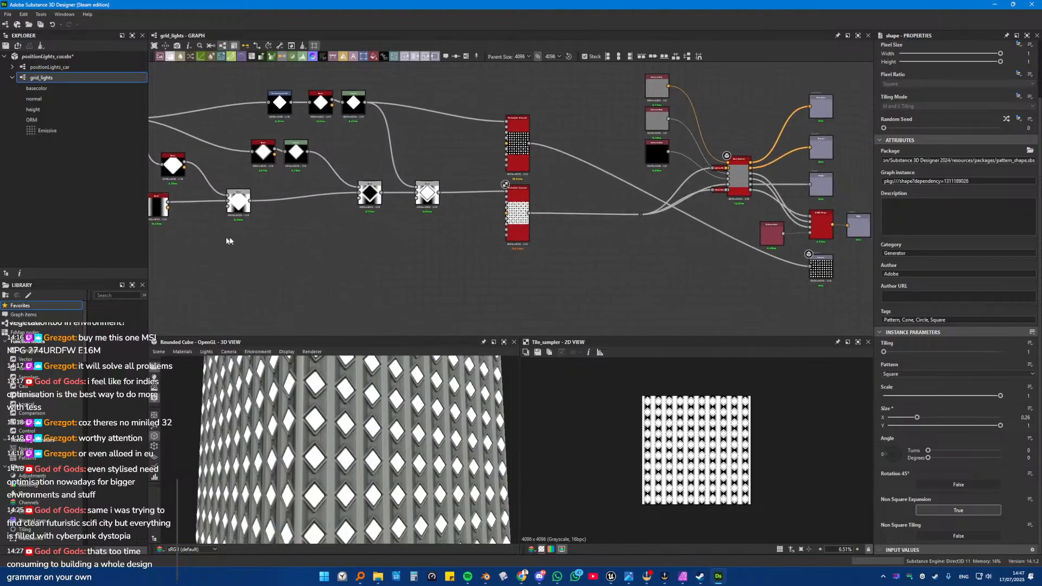
Step: Examine the node chain feeding the lower Tile Sampler Grayscale, from the source shapes to the last two Blend nodes
{"action": "left_click", "coordinate": [518, 214]}
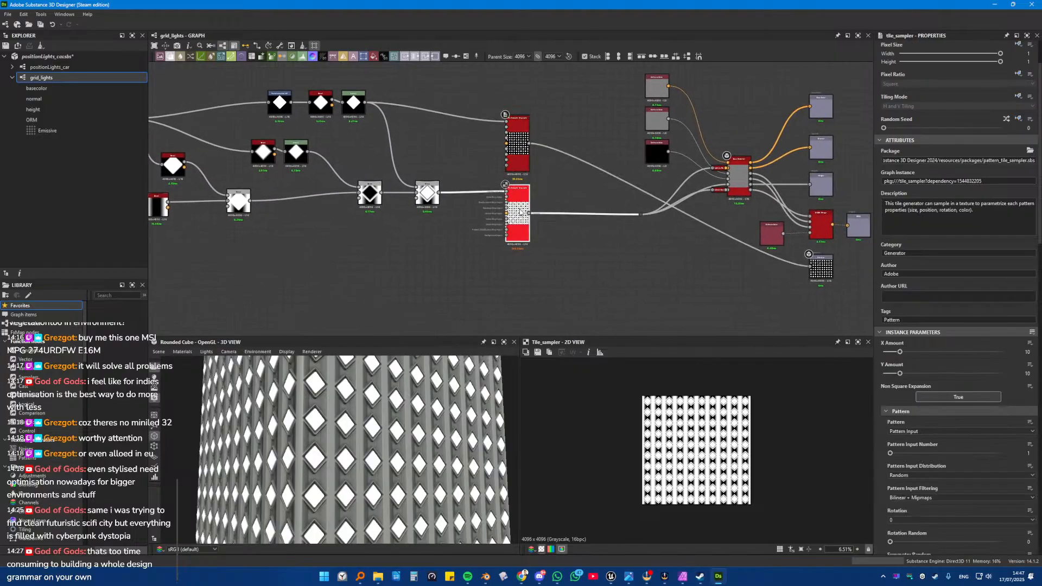
{"action": "middle_click_drag", "start_coordinate": [415, 272], "coordinate": [447, 259]}
{"action": "scroll", "coordinate": [494, 248], "scroll_direction": "up", "scroll_amount": 3}
{"action": "scroll", "coordinate": [472, 245], "scroll_direction": "down", "scroll_amount": 3}
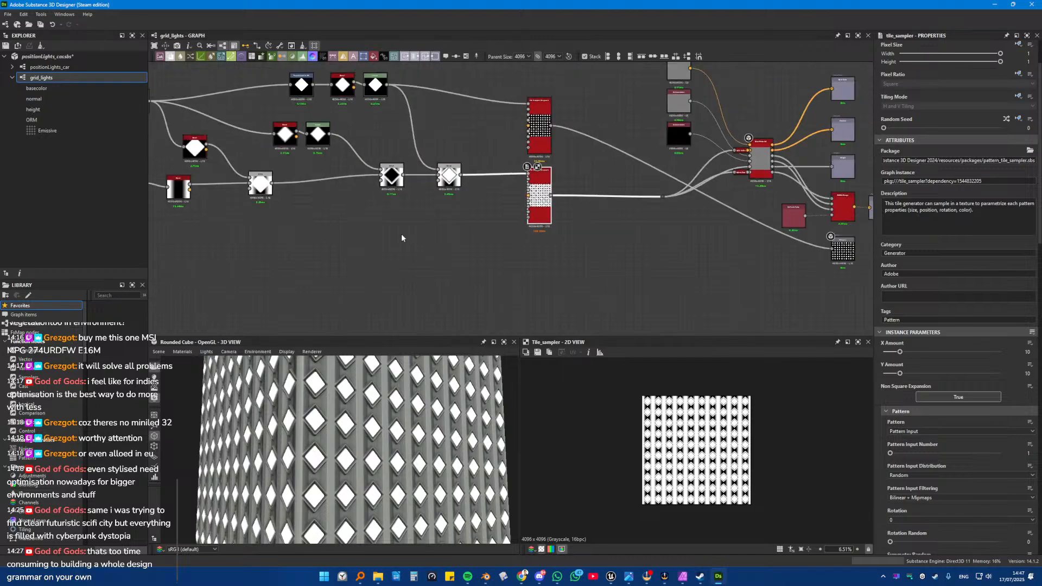
{"action": "middle_click_drag", "start_coordinate": [358, 246], "coordinate": [408, 293]}
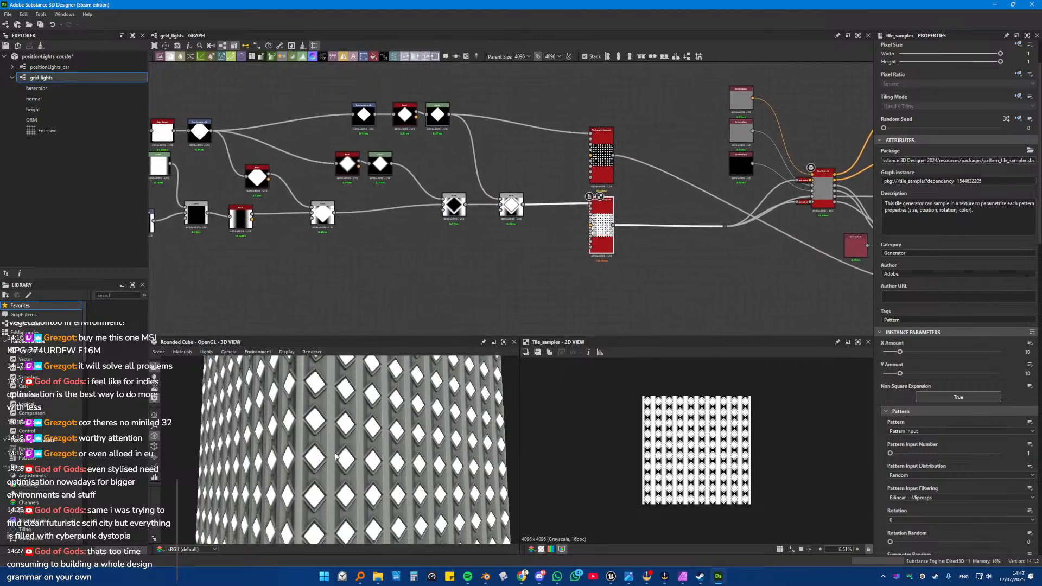
{"action": "scroll", "coordinate": [440, 265], "scroll_direction": "up", "scroll_amount": 3}
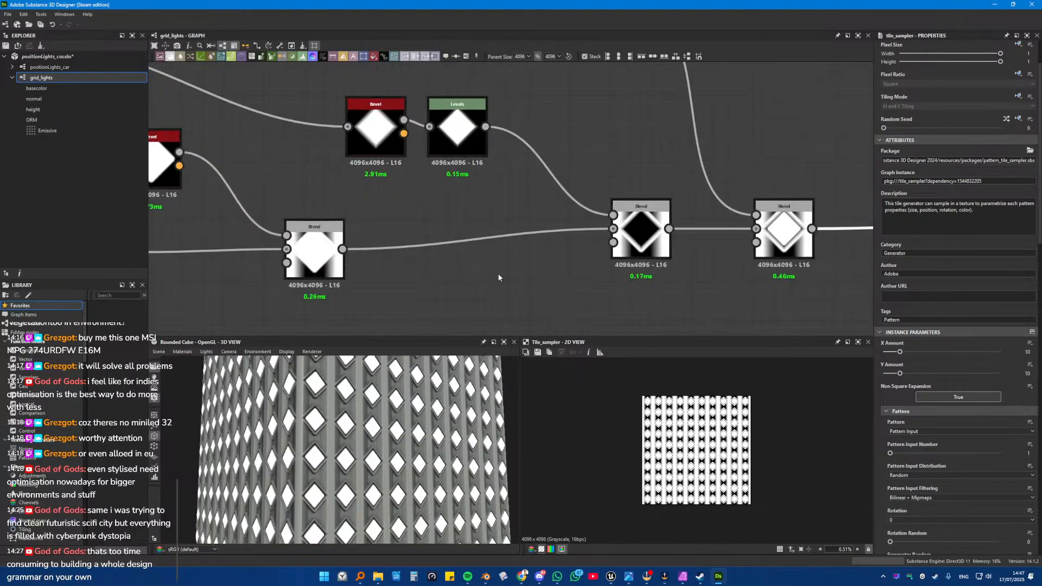
{"action": "middle_click_drag", "start_coordinate": [370, 262], "coordinate": [561, 236]}
{"action": "middle_click_drag", "start_coordinate": [523, 270], "coordinate": [298, 244]}
{"action": "middle_click_drag", "start_coordinate": [542, 265], "coordinate": [485, 262]}
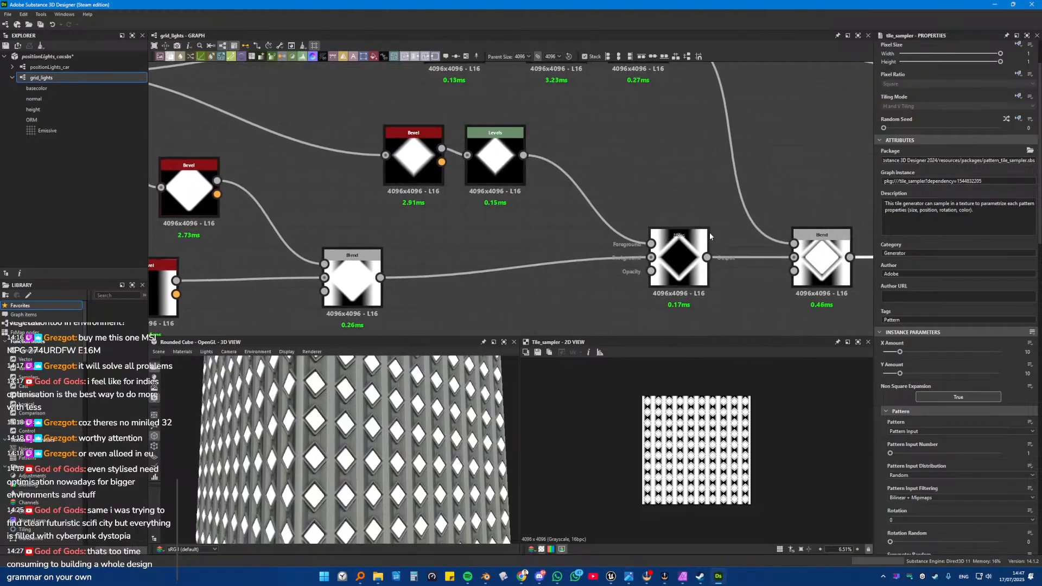
{"action": "scroll", "coordinate": [592, 216], "scroll_direction": "down", "scroll_amount": 5}
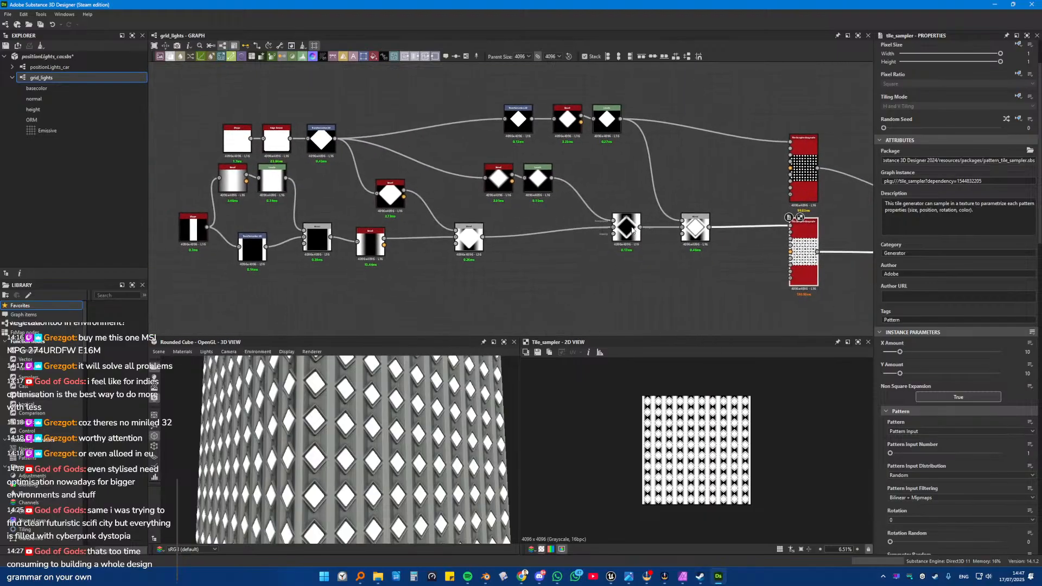
{"action": "mouse_move", "coordinate": [630, 234]}
{"action": "left_mouse_down"}
{"action": "mouse_move", "coordinate": [622, 249]}
{"action": "mouse_move", "coordinate": [630, 244]}
{"action": "left_mouse_up"}
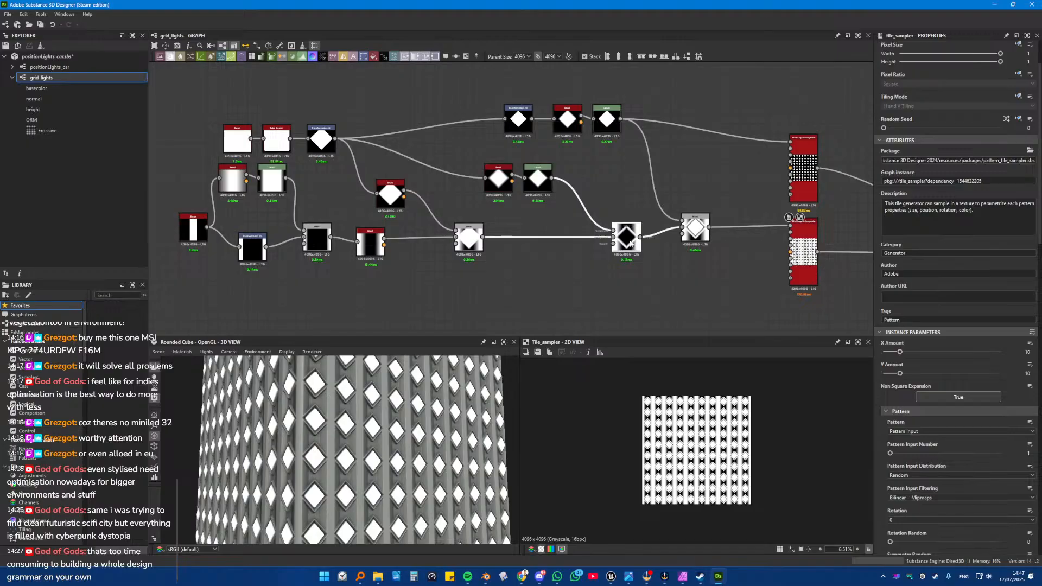
{"action": "scroll", "coordinate": [630, 243], "scroll_direction": "up", "scroll_amount": 5}
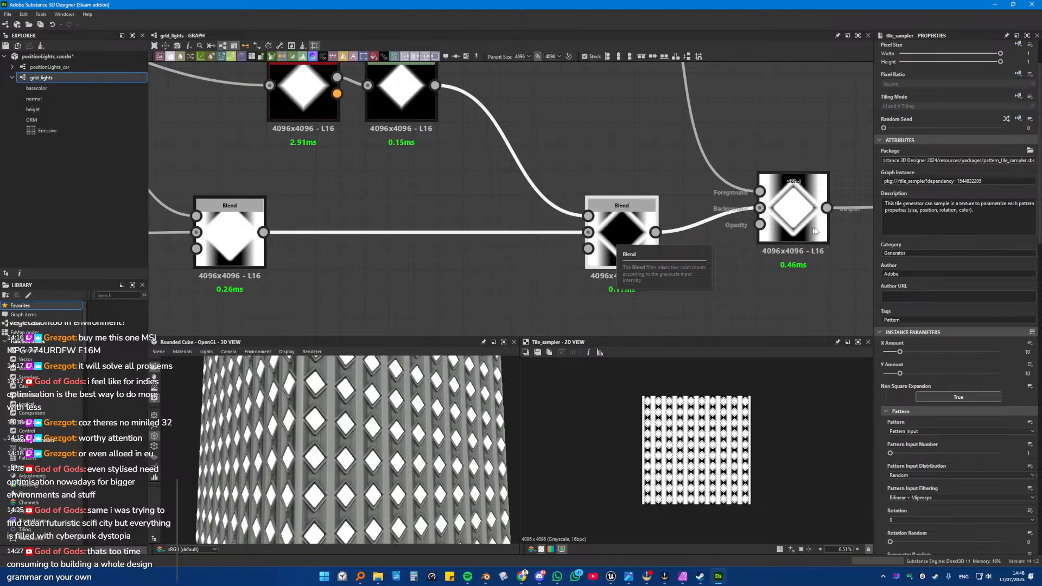
{"action": "middle_click_drag", "start_coordinate": [615, 241], "coordinate": [499, 170]}
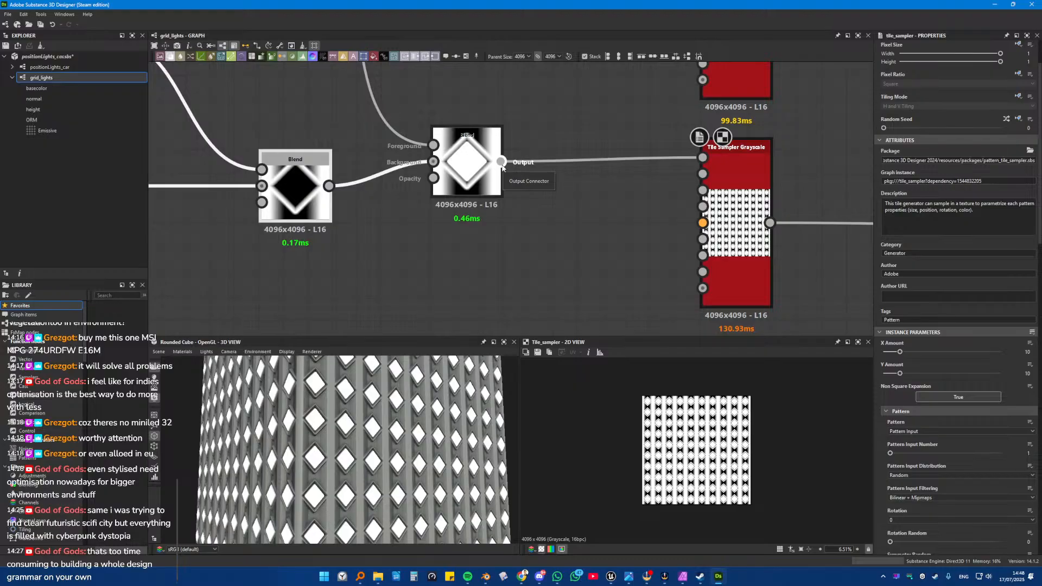
Step: Insert a Dot node named main_shapes on the connection between the final Blend and the Tile Sampler Grayscale, slightly above the line
{"action": "left_click_drag", "start_coordinate": [501, 162], "coordinate": [539, 122]}
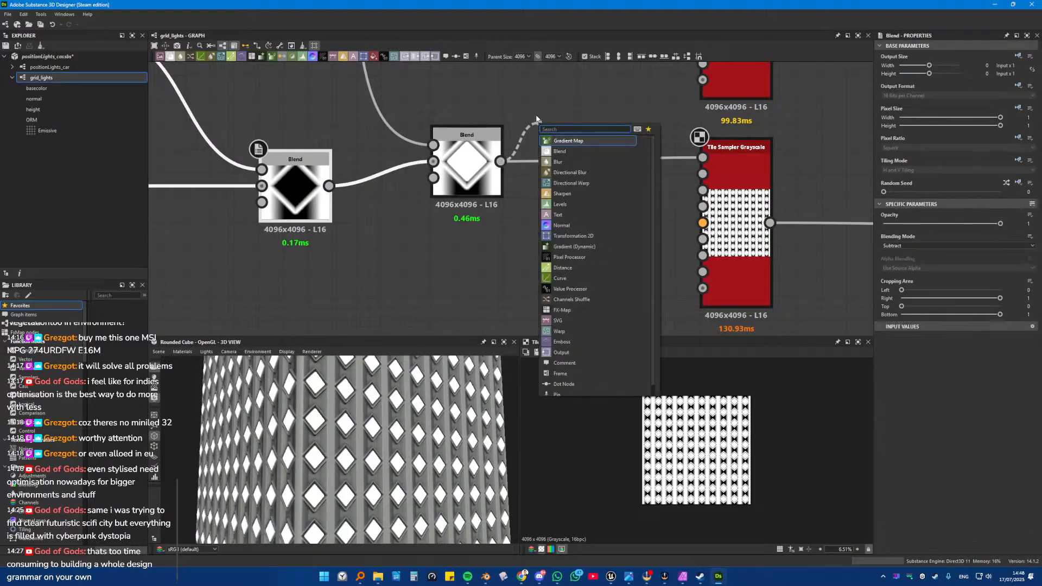
{"action": "left_click", "coordinate": [580, 83]}
{"action": "left_click", "coordinate": [571, 163]}
{"action": "key", "text": "space"}
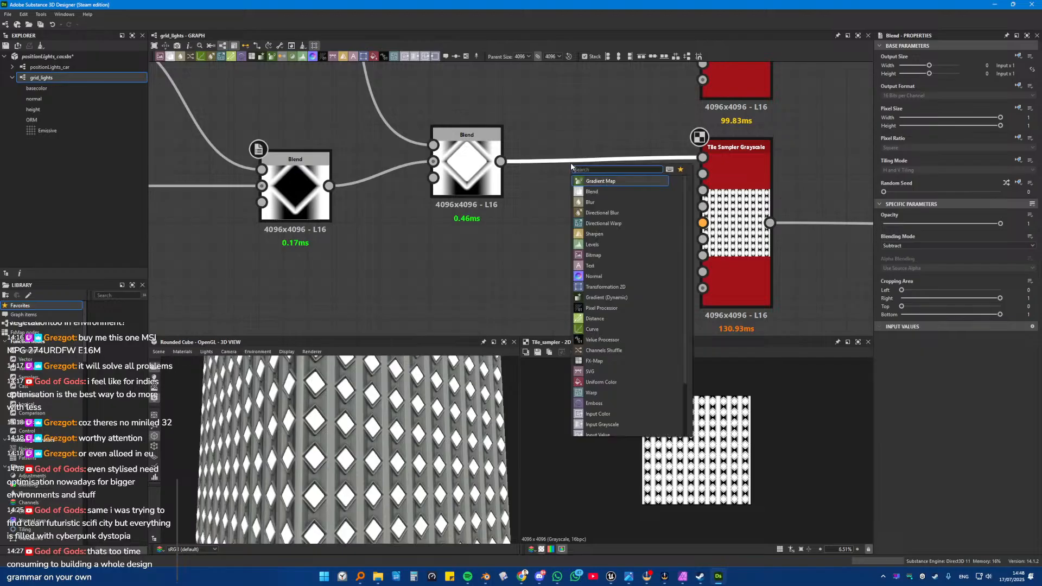
{"action": "type", "text": "dot"}
{"action": "key", "text": "Return"}
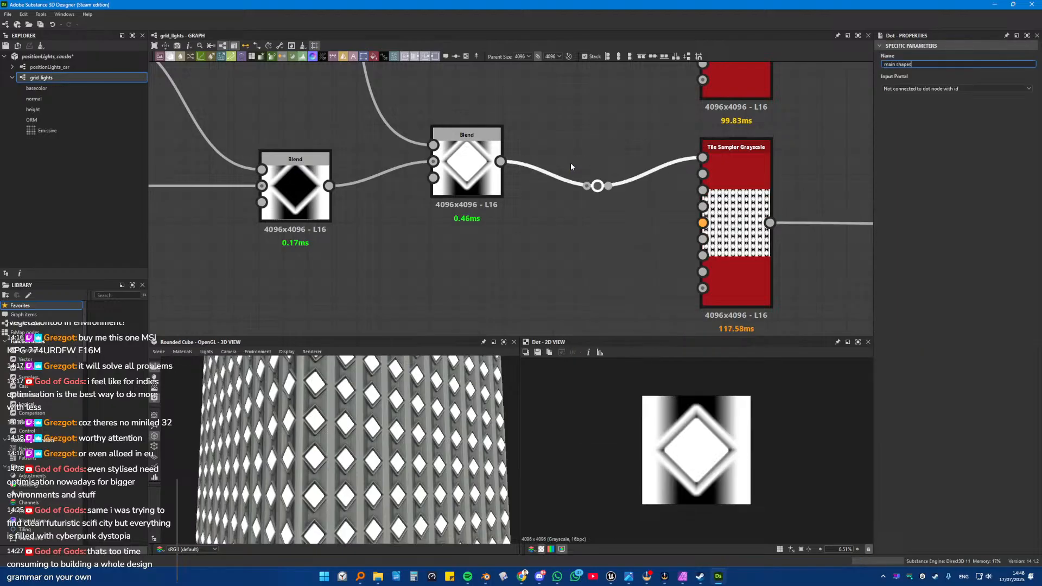
{"action": "key", "text": "Return"}
{"action": "left_click_drag", "start_coordinate": [588, 188], "coordinate": [586, 154]}
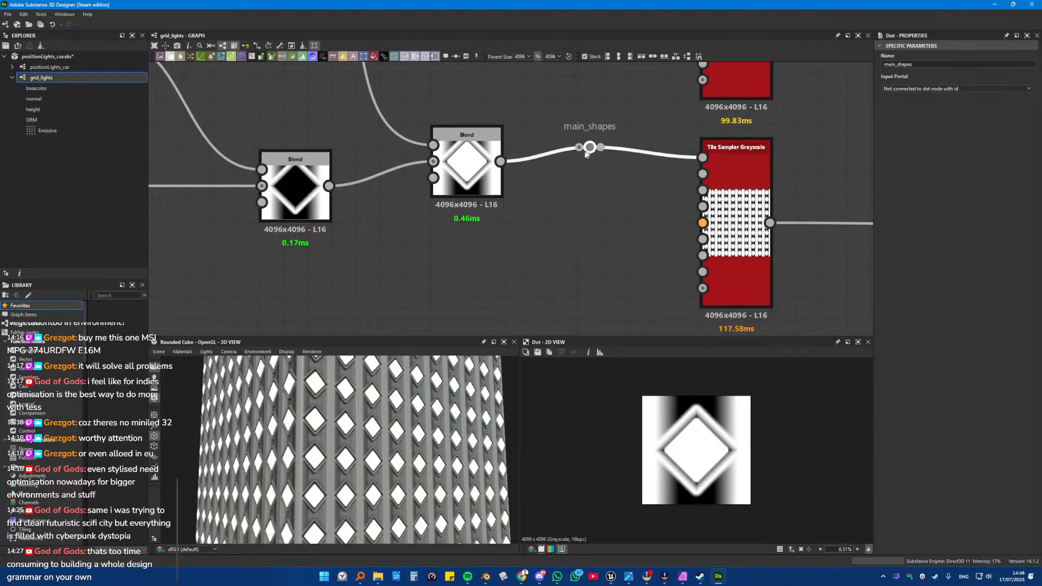
{"action": "left_click", "coordinate": [548, 129]}
Step: Inspect the shape-building nodes and compare the tiled pattern on the 3D cube close up and from a distance
{"action": "middle_click_drag", "start_coordinate": [307, 121], "coordinate": [592, 174]}
{"action": "scroll", "coordinate": [591, 173], "scroll_direction": "down", "scroll_amount": 3}
{"action": "middle_click_drag", "start_coordinate": [507, 166], "coordinate": [702, 177]}
{"action": "scroll", "coordinate": [702, 177], "scroll_direction": "down", "scroll_amount": 1}
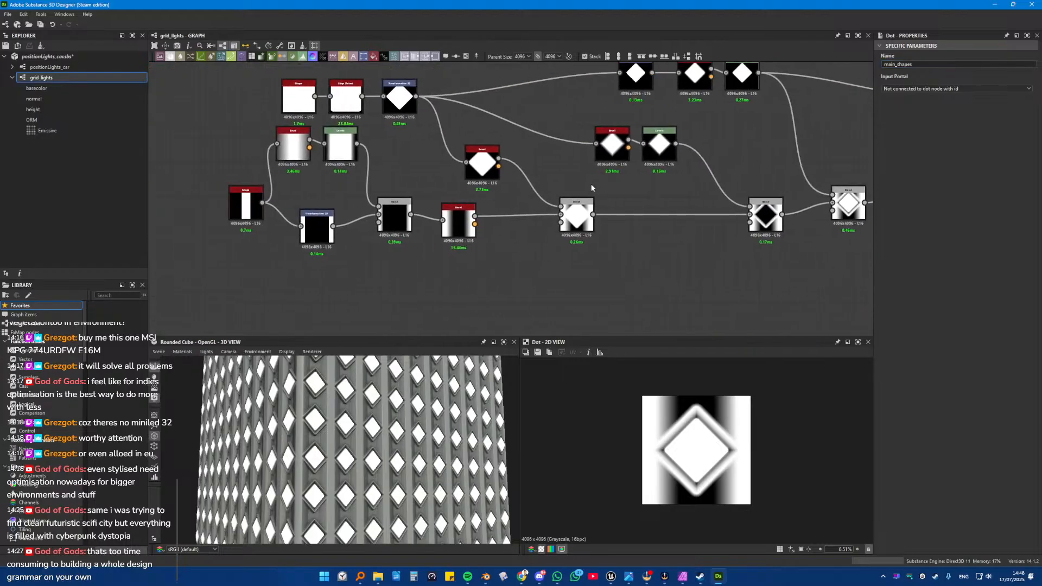
{"action": "scroll", "coordinate": [521, 196], "scroll_direction": "up", "scroll_amount": 1}
{"action": "scroll", "coordinate": [281, 370], "scroll_direction": "up", "scroll_amount": 3}
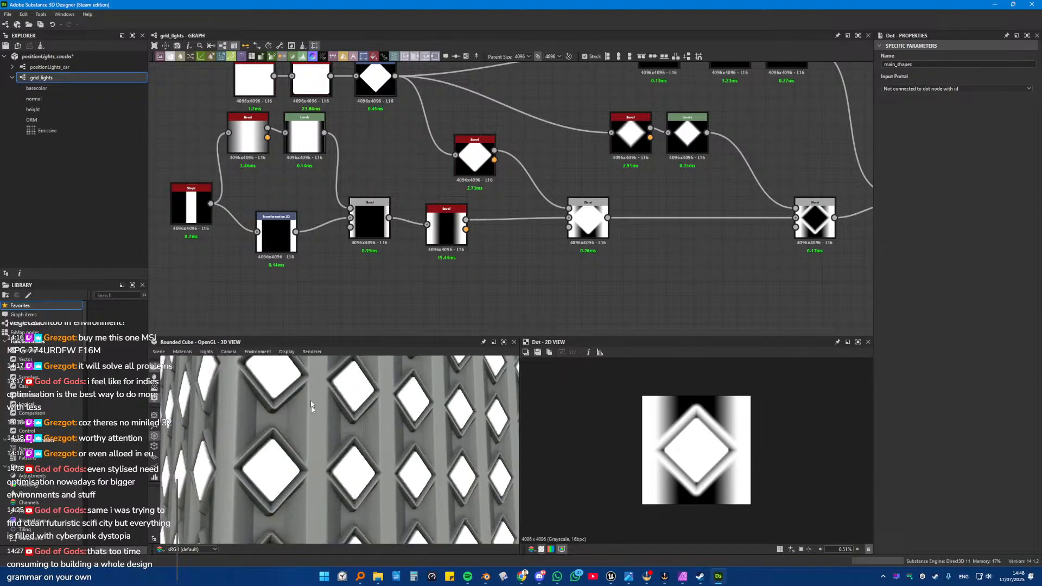
{"action": "scroll", "coordinate": [324, 460], "scroll_direction": "up", "scroll_amount": 3}
{"action": "scroll", "coordinate": [339, 482], "scroll_direction": "down", "scroll_amount": 5}
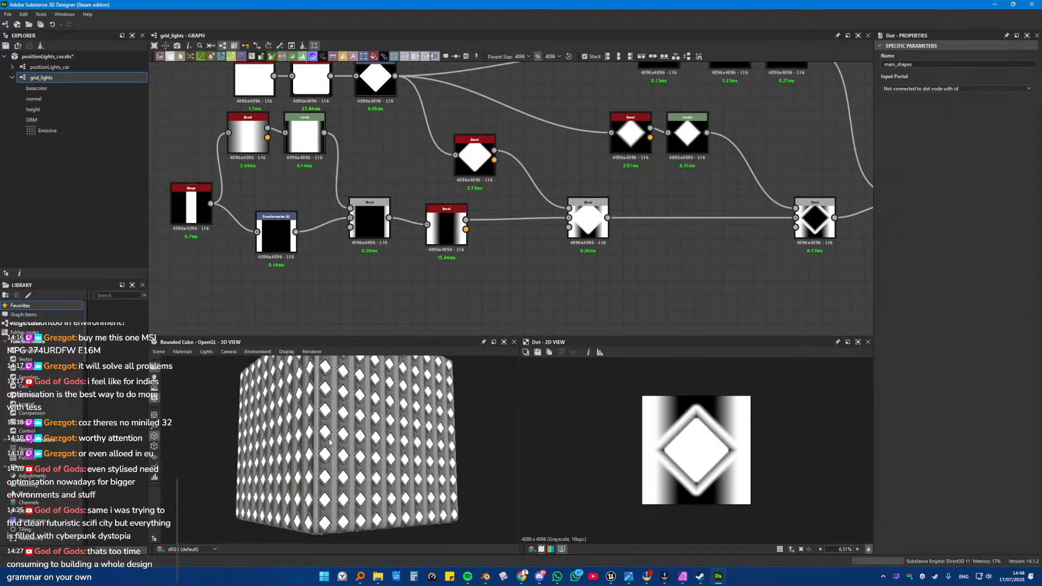
{"action": "scroll", "coordinate": [531, 248], "scroll_direction": "down", "scroll_amount": 3}
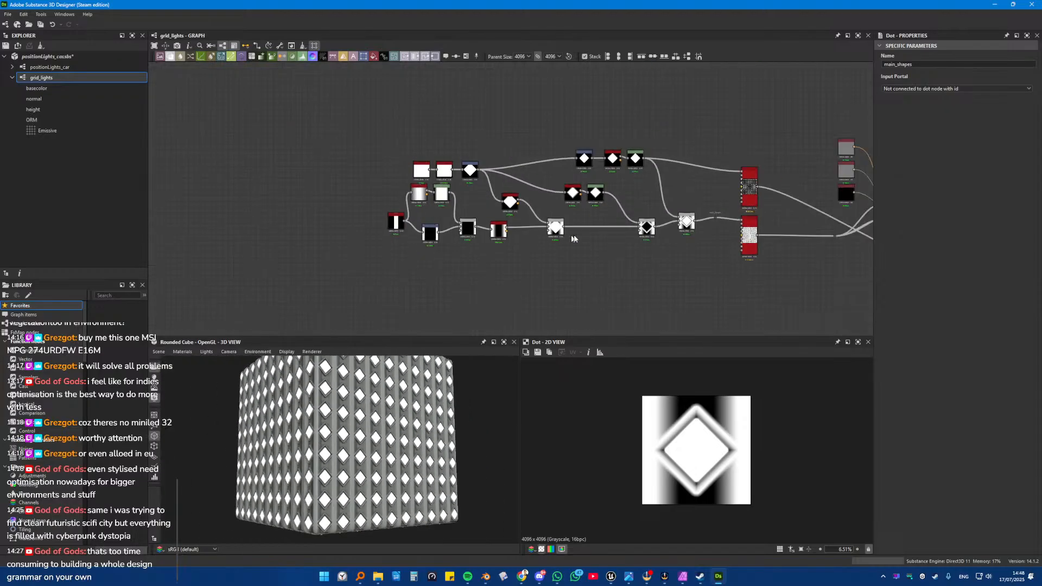
{"action": "scroll", "coordinate": [574, 234], "scroll_direction": "up", "scroll_amount": 1}
{"action": "scroll", "coordinate": [456, 380], "scroll_direction": "up", "scroll_amount": 3}
{"action": "scroll", "coordinate": [458, 375], "scroll_direction": "down", "scroll_amount": 3}
{"action": "scroll", "coordinate": [459, 375], "scroll_direction": "down", "scroll_amount": 5}
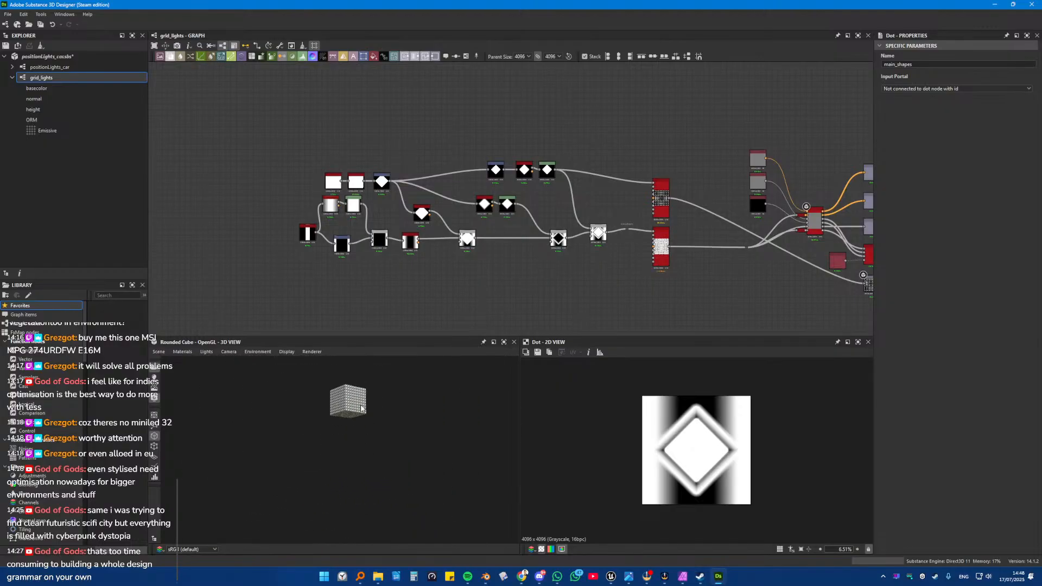
{"action": "scroll", "coordinate": [363, 405], "scroll_direction": "up", "scroll_amount": 3}
{"action": "middle_click_drag", "start_coordinate": [362, 396], "coordinate": [346, 421]}
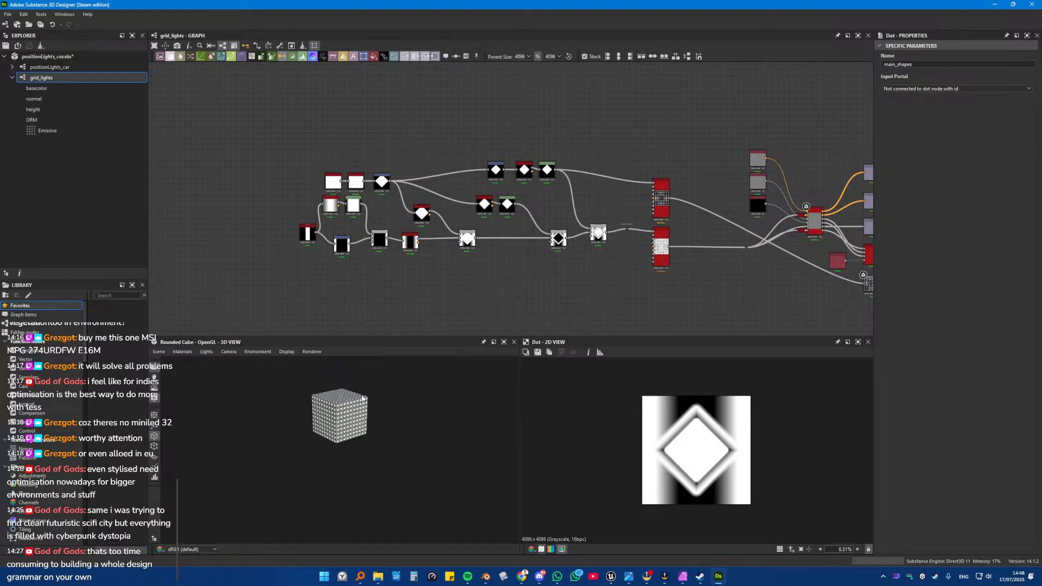
{"action": "scroll", "coordinate": [347, 418], "scroll_direction": "up", "scroll_amount": 3}
{"action": "scroll", "coordinate": [353, 407], "scroll_direction": "down", "scroll_amount": 2}
{"action": "middle_click_drag", "start_coordinate": [374, 369], "coordinate": [354, 410]}
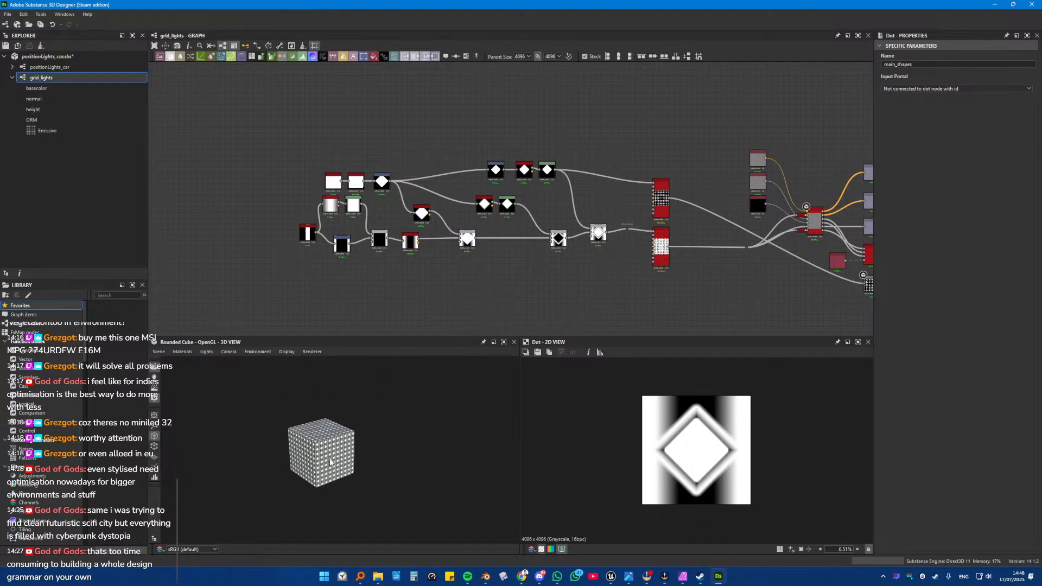
{"action": "scroll", "coordinate": [330, 462], "scroll_direction": "up", "scroll_amount": 8}
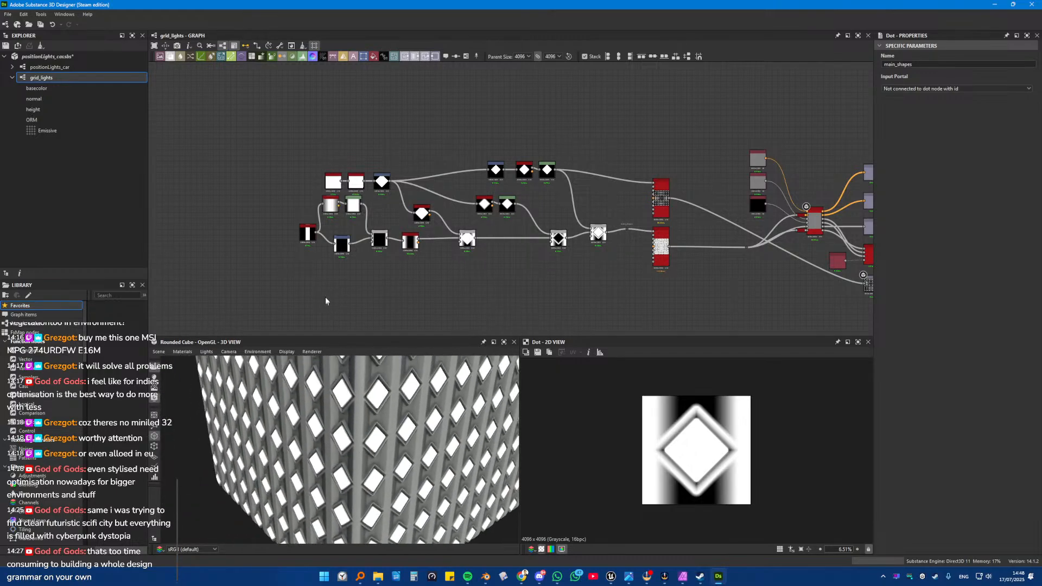
{"action": "scroll", "coordinate": [327, 283], "scroll_direction": "up", "scroll_amount": 5}
{"action": "middle_click_drag", "start_coordinate": [354, 250], "coordinate": [340, 305]}
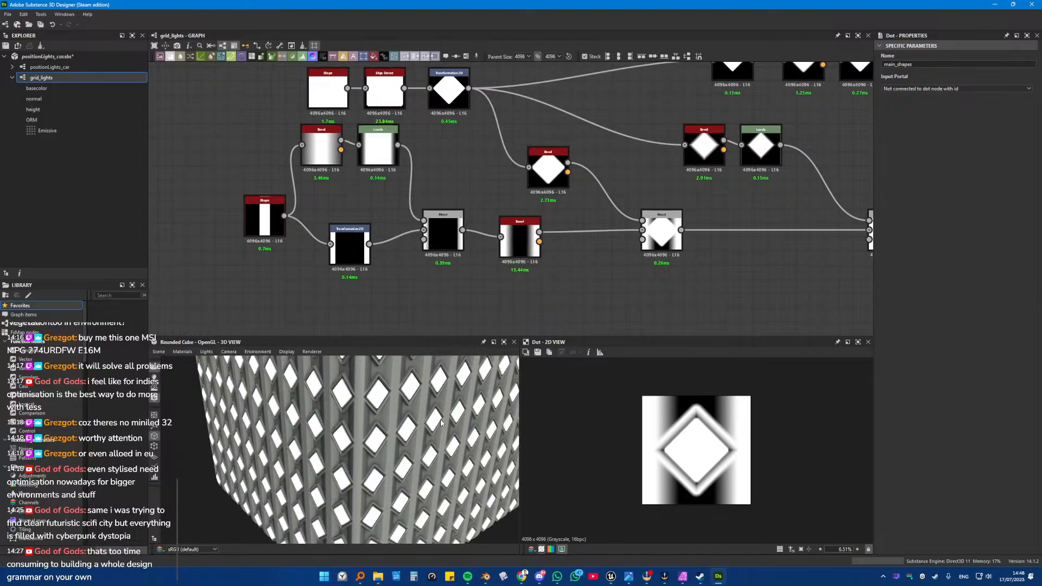
{"action": "scroll", "coordinate": [706, 244], "scroll_direction": "down", "scroll_amount": 5}
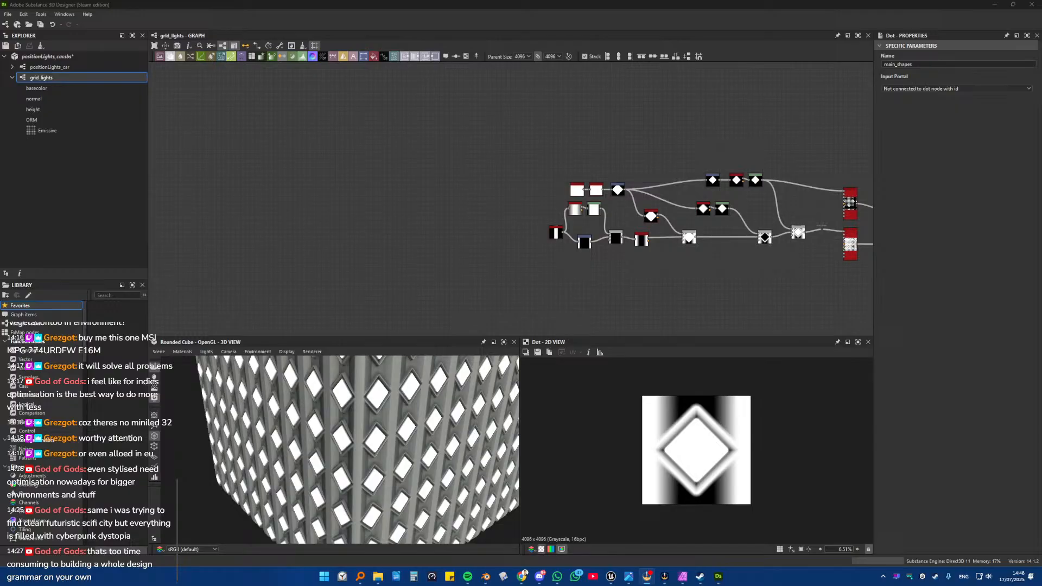
Step: Move the black Uniform Color node away from the two gray ones feeding the Base Material and duplicate it
{"action": "middle_click_drag", "start_coordinate": [743, 267], "coordinate": [447, 259]}
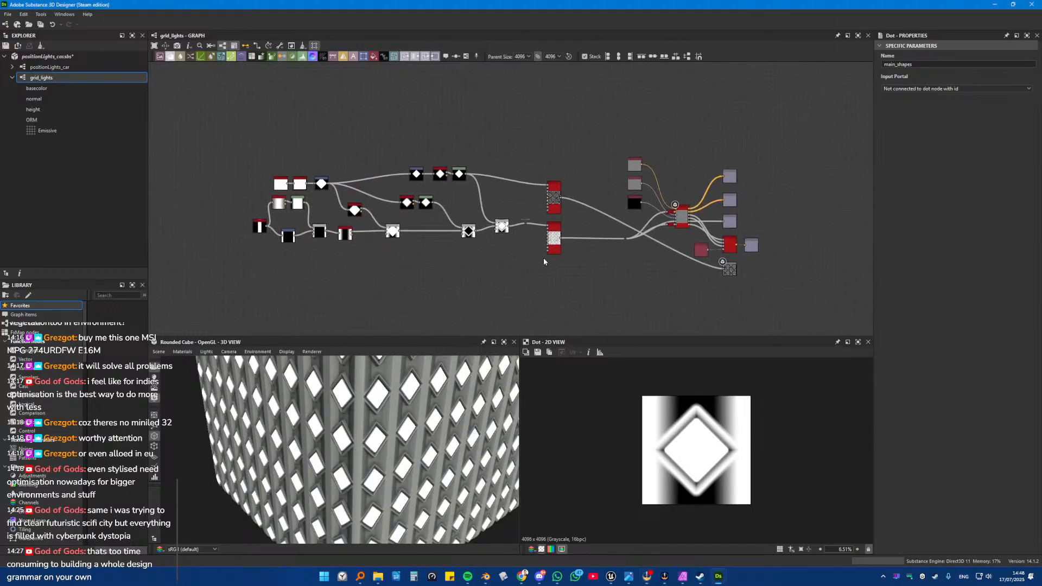
{"action": "scroll", "coordinate": [479, 242], "scroll_direction": "up", "scroll_amount": 3}
{"action": "middle_click_drag", "start_coordinate": [592, 249], "coordinate": [360, 278]}
{"action": "scroll", "coordinate": [479, 243], "scroll_direction": "up", "scroll_amount": 3}
{"action": "middle_click_drag", "start_coordinate": [419, 229], "coordinate": [424, 239]}
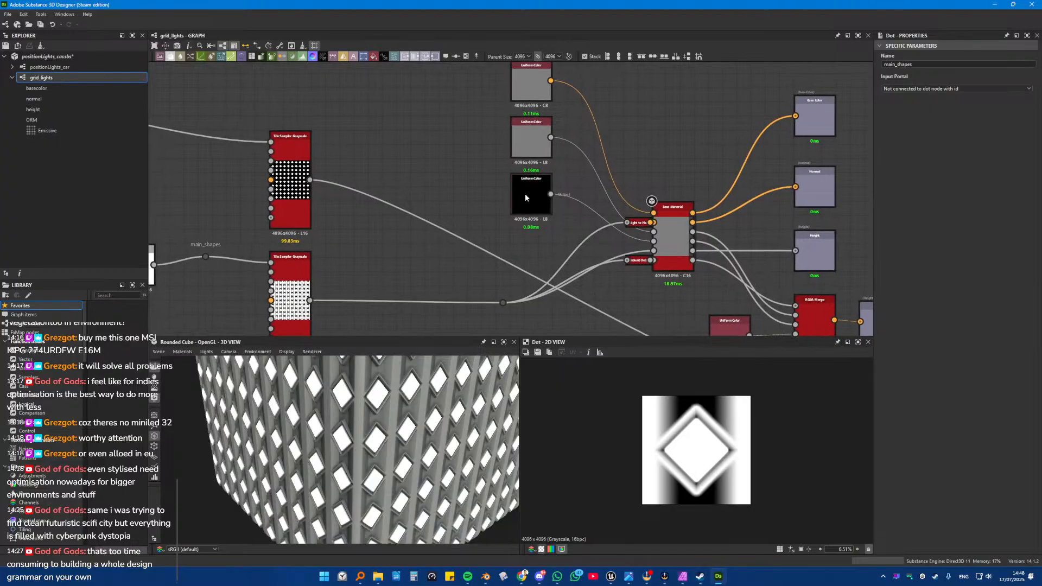
{"action": "left_click_drag", "start_coordinate": [526, 198], "coordinate": [460, 160]}
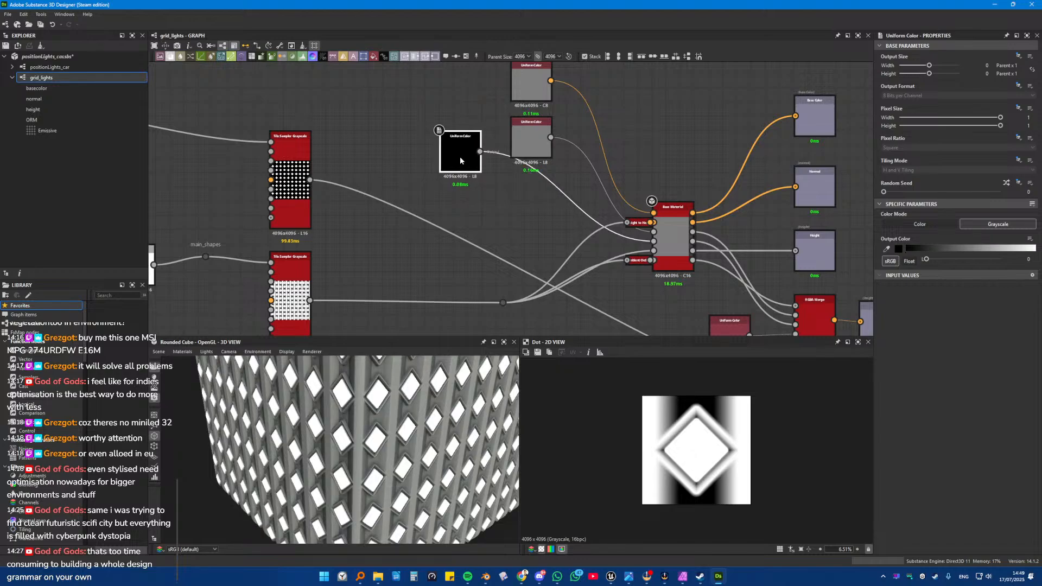
{"action": "key", "text": "ctrl+d"}
Step: Set the original black Uniform Color's grayscale output to 255 and stack it directly above its black duplicate
{"action": "left_click", "coordinate": [457, 154]}
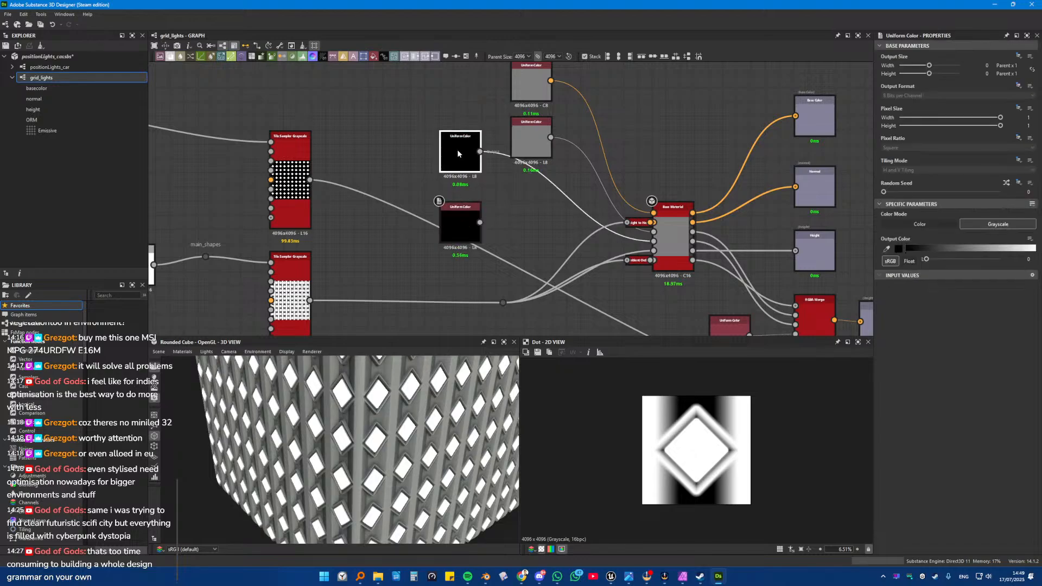
{"action": "left_click_drag", "start_coordinate": [927, 259], "coordinate": [1007, 261]}
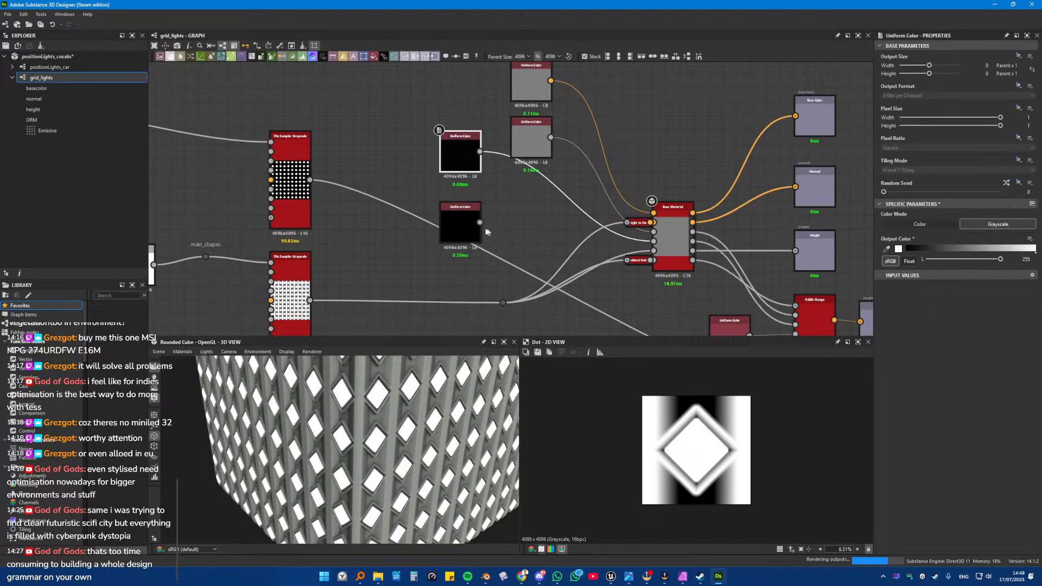
{"action": "left_click_drag", "start_coordinate": [457, 221], "coordinate": [464, 206]}
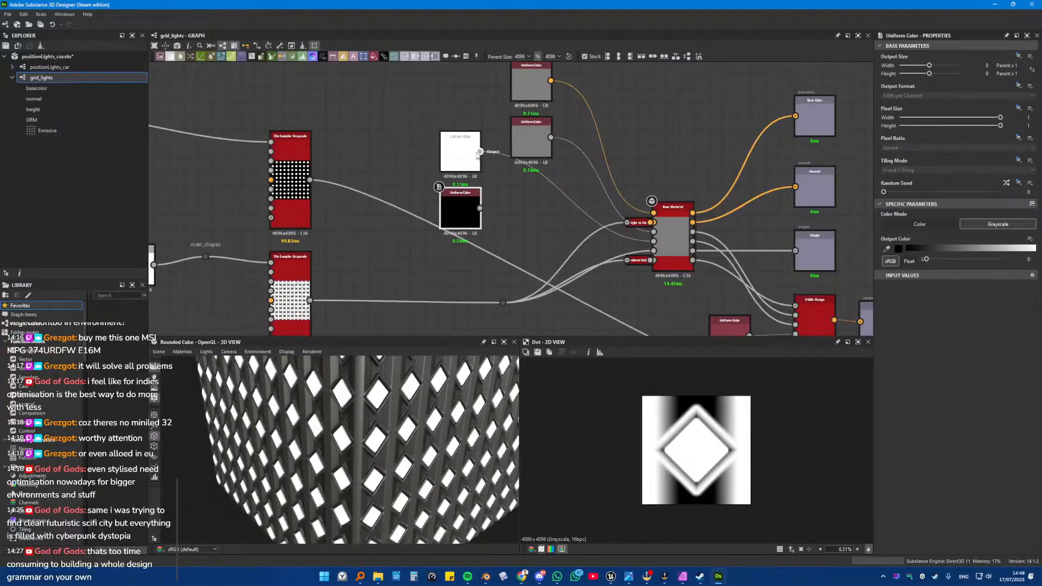
{"action": "left_click_drag", "start_coordinate": [476, 155], "coordinate": [477, 166]}
Step: Move the two gray Uniform Color nodes well above the black and white pair to free space in the graph
{"action": "scroll", "coordinate": [478, 167], "scroll_direction": "down", "scroll_amount": 3}
{"action": "middle_click_drag", "start_coordinate": [478, 166], "coordinate": [513, 203]}
{"action": "left_click_drag", "start_coordinate": [510, 164], "coordinate": [473, 93]}
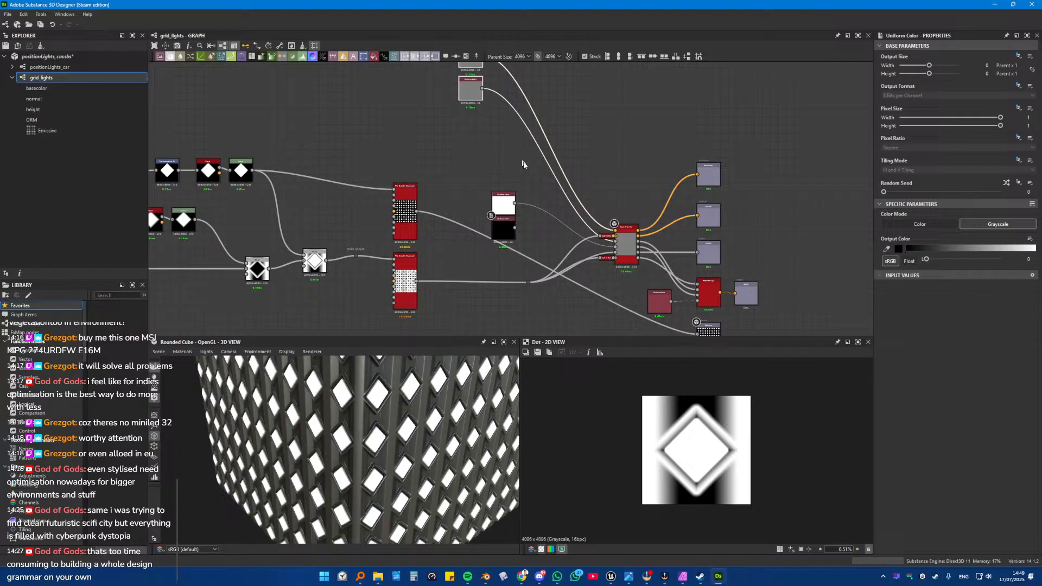
Step: Insert a Blend node between the white Uniform Color and the Base Material, with the black Uniform Color as its foreground
{"action": "right_click", "coordinate": [536, 207]}
{"action": "left_click", "coordinate": [564, 224]}
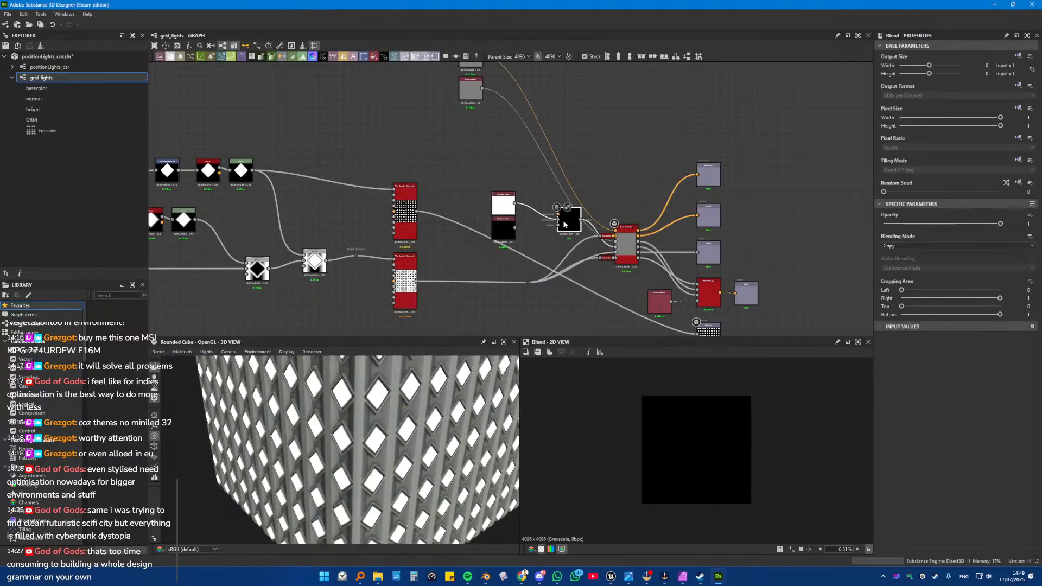
{"action": "left_click_drag", "start_coordinate": [564, 224], "coordinate": [542, 231]}
{"action": "middle_click_drag", "start_coordinate": [518, 235], "coordinate": [521, 204]}
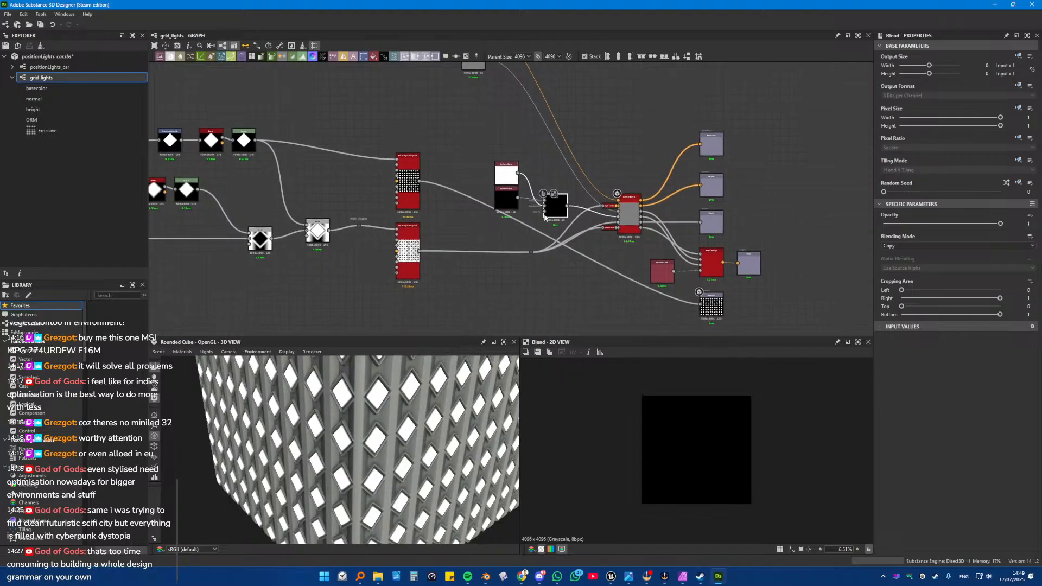
Step: Arrange the new Blend and its two Uniform Color inputs as a compact group clear of the long connection to the emissive output
{"action": "left_click_drag", "start_coordinate": [554, 211], "coordinate": [556, 187]}
{"action": "left_click_drag", "start_coordinate": [474, 179], "coordinate": [557, 177]}
{"action": "left_click_drag", "start_coordinate": [555, 179], "coordinate": [540, 152]}
{"action": "left_click_drag", "start_coordinate": [509, 190], "coordinate": [492, 170]}
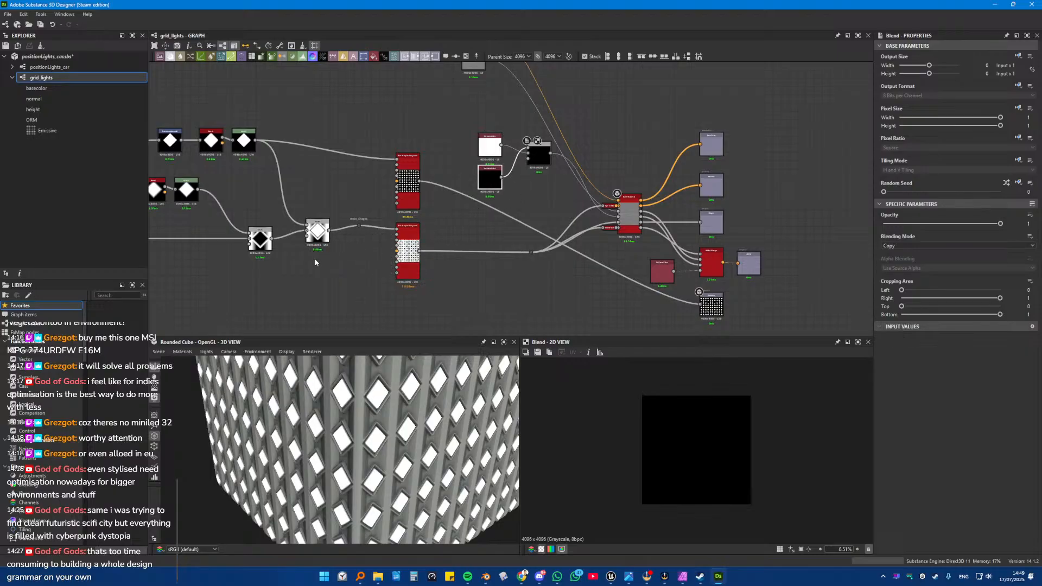
Step: Connect the upper Tile Sampler Grayscale's output to the opacity input of the new Blend
{"action": "scroll", "coordinate": [315, 258], "scroll_direction": "up", "scroll_amount": 2}
{"action": "middle_click_drag", "start_coordinate": [324, 213], "coordinate": [296, 270]}
{"action": "middle_click_drag", "start_coordinate": [480, 180], "coordinate": [434, 201]}
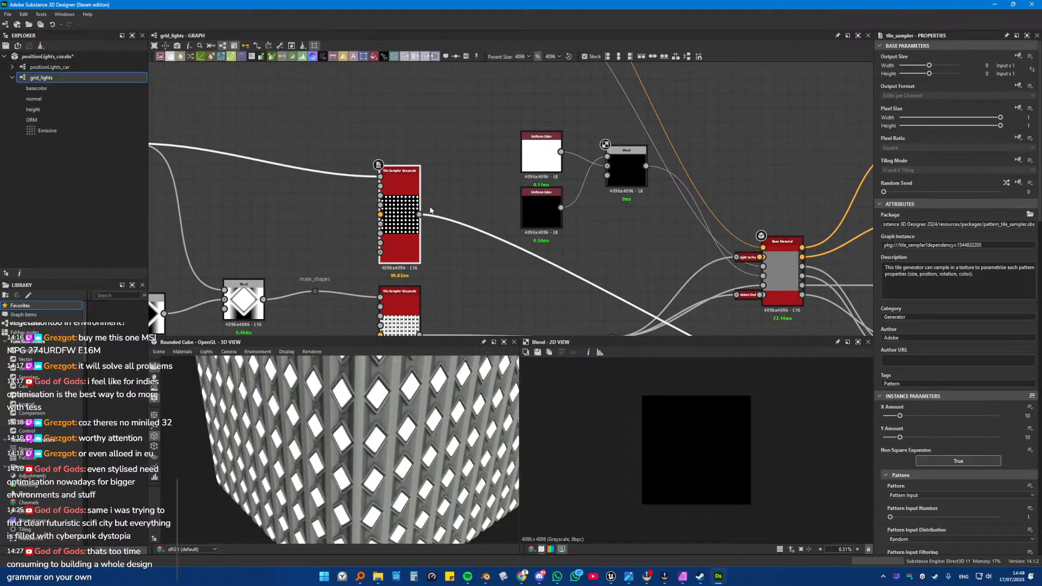
{"action": "left_click_drag", "start_coordinate": [420, 215], "coordinate": [609, 176]}
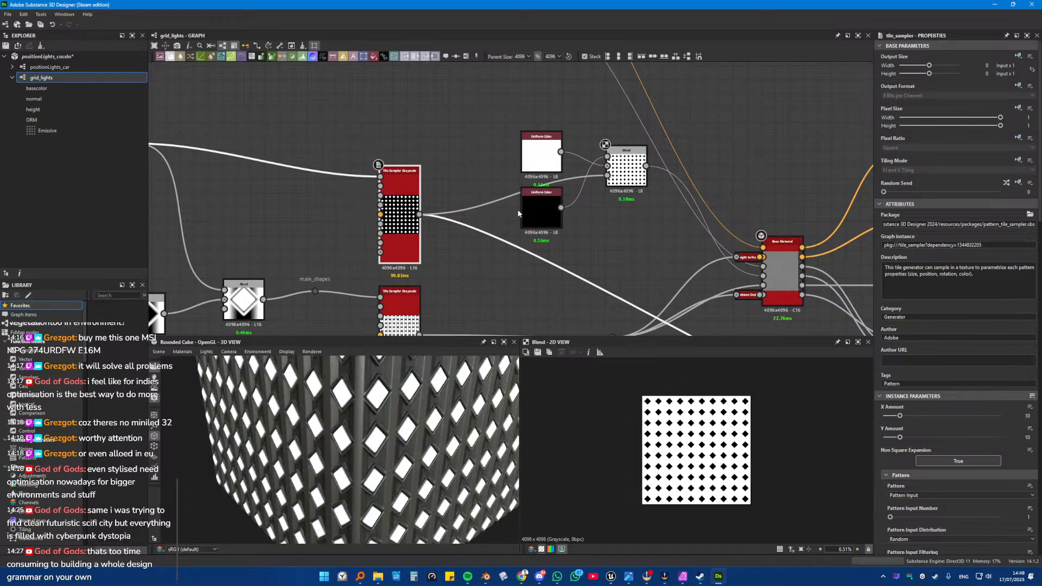
Step: Move the upper gray Uniform Color node farther above the grayscale one to make room between them
{"action": "scroll", "coordinate": [411, 404], "scroll_direction": "down", "scroll_amount": 5}
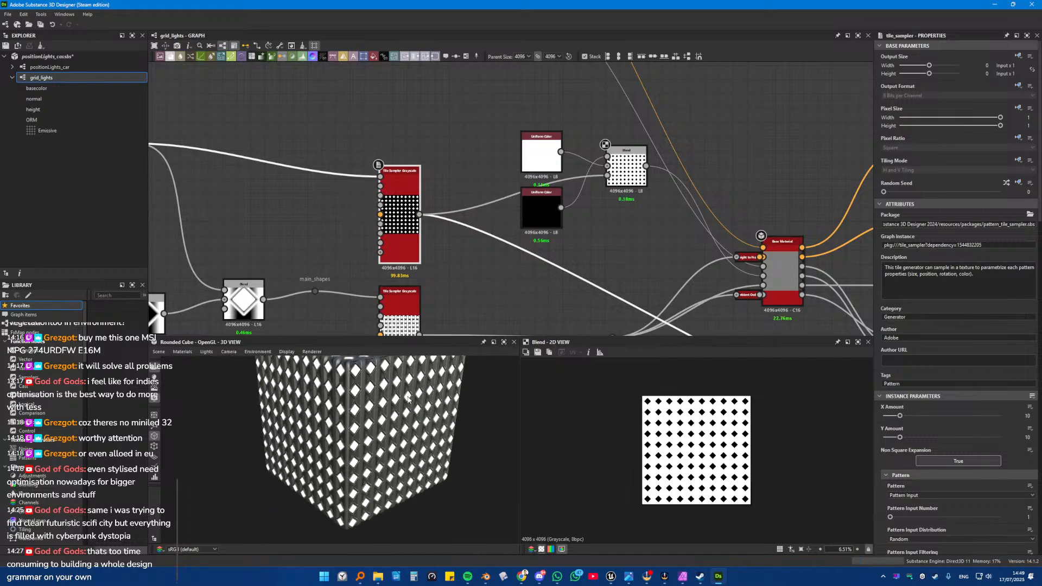
{"action": "mouse_move", "coordinate": [411, 404]}
{"action": "left_mouse_down"}
{"action": "mouse_move", "coordinate": [386, 380]}
{"action": "mouse_move", "coordinate": [415, 398]}
{"action": "mouse_move", "coordinate": [398, 408]}
{"action": "left_mouse_up"}
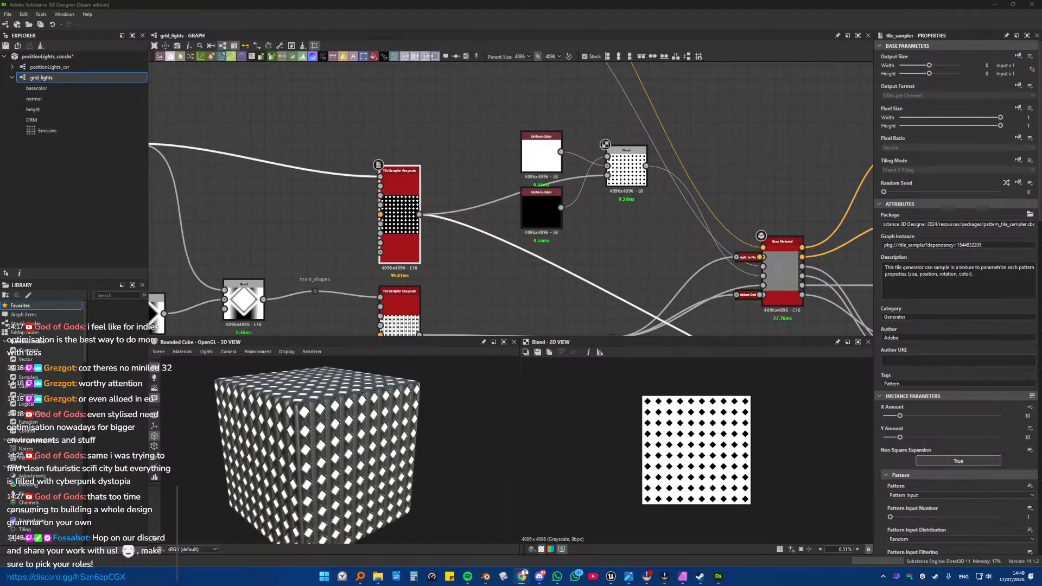
{"action": "middle_click_drag", "start_coordinate": [638, 204], "coordinate": [614, 294]}
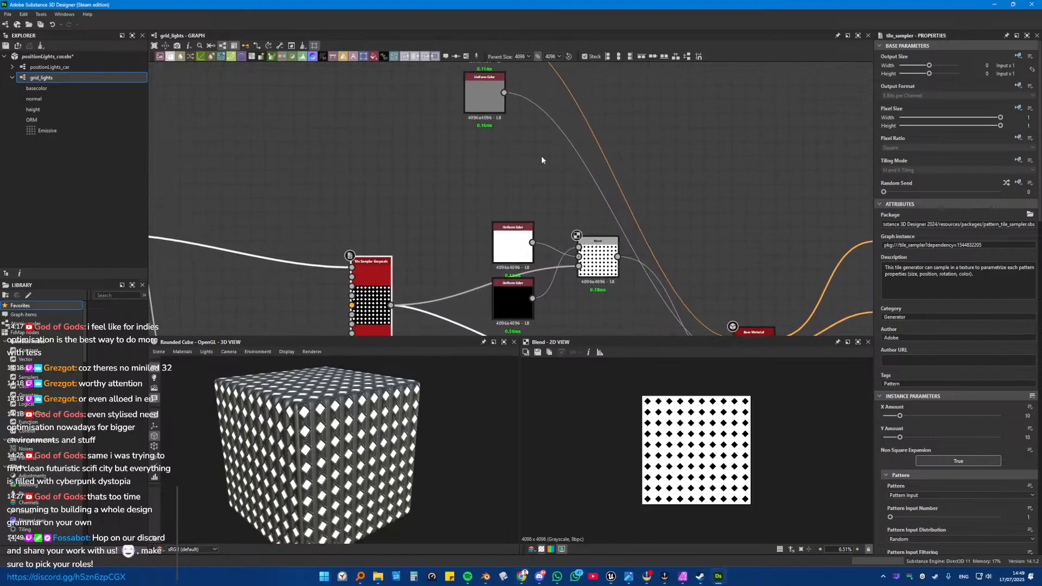
{"action": "middle_click_drag", "start_coordinate": [542, 155], "coordinate": [551, 169]}
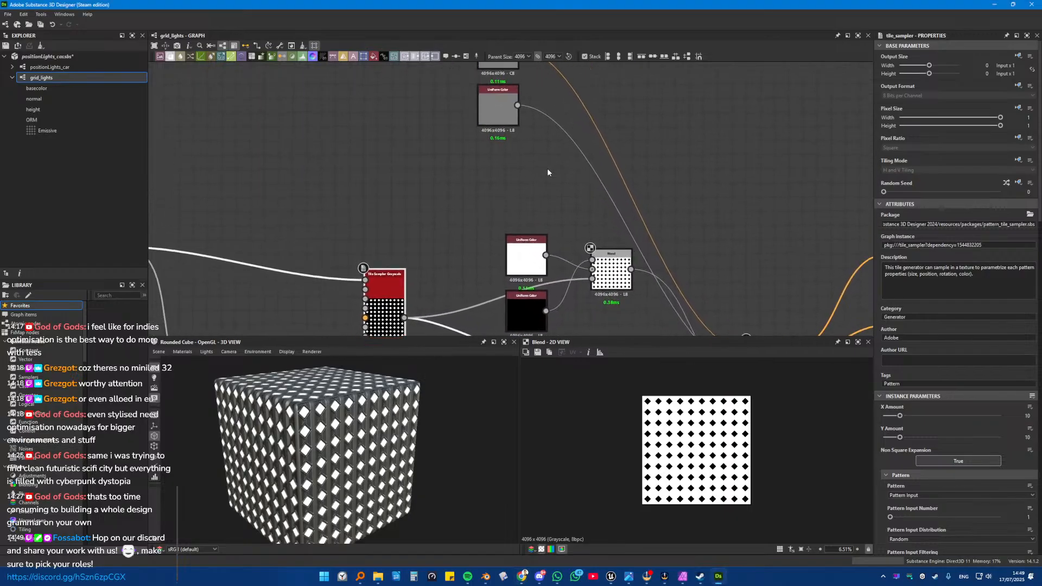
{"action": "middle_click_drag", "start_coordinate": [583, 71], "coordinate": [581, 198]}
{"action": "left_click_drag", "start_coordinate": [486, 179], "coordinate": [500, 131]}
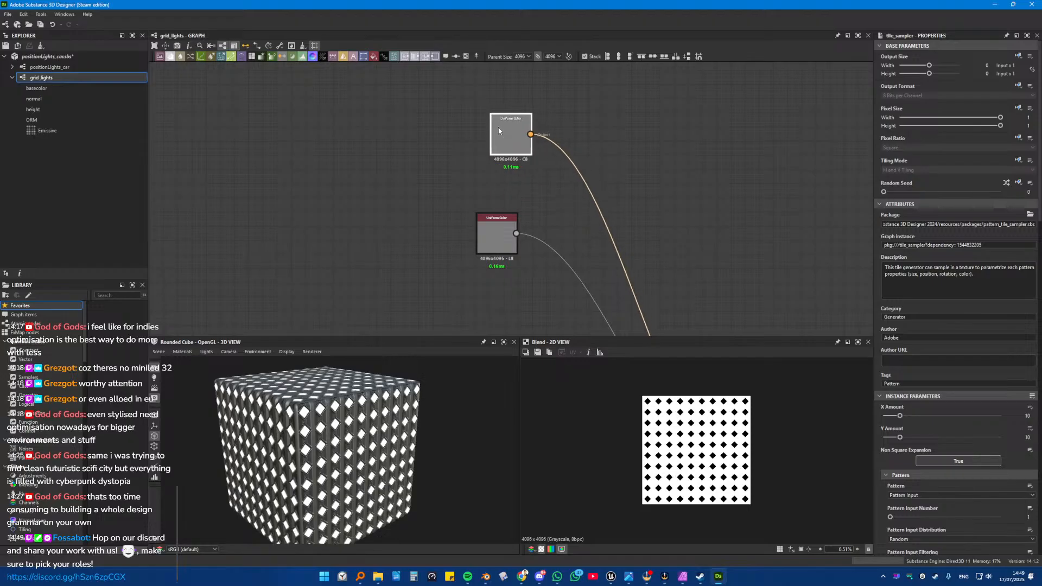
{"action": "scroll", "coordinate": [350, 460], "scroll_direction": "up", "scroll_amount": 5}
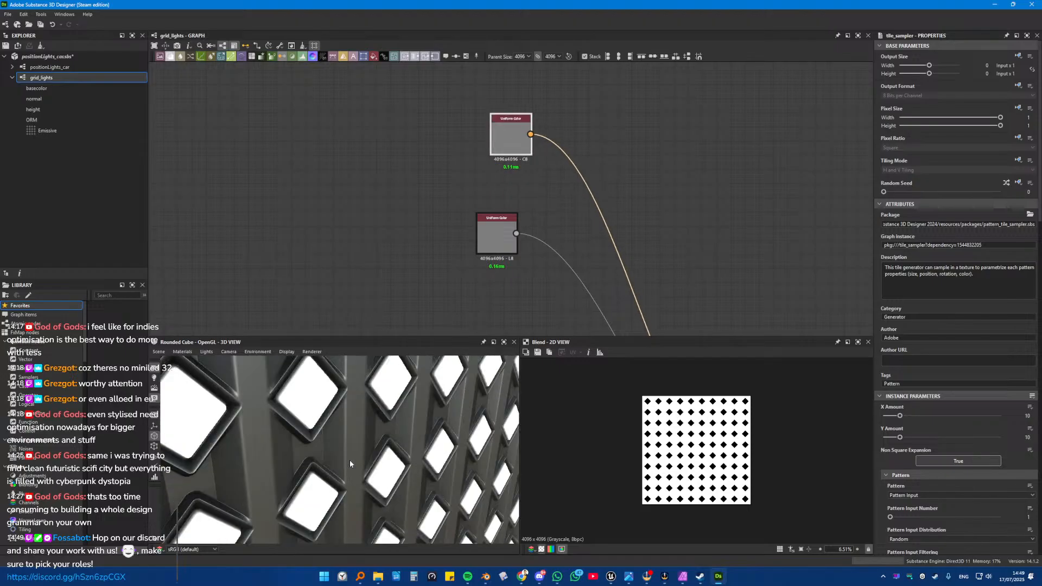
{"action": "scroll", "coordinate": [349, 461], "scroll_direction": "down", "scroll_amount": 4}
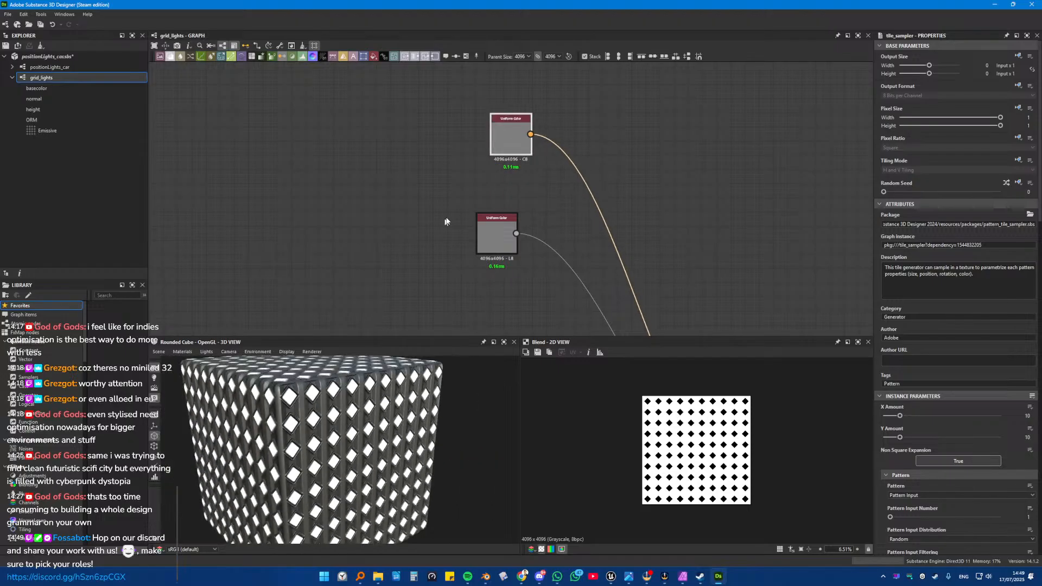
{"action": "left_click_drag", "start_coordinate": [523, 154], "coordinate": [503, 140]}
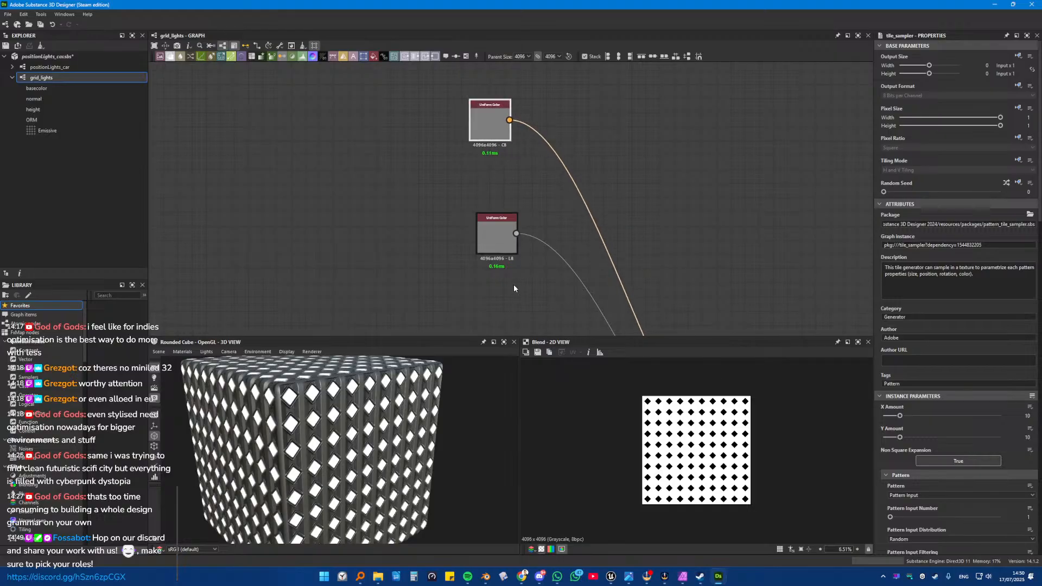
Step: Duplicate the upper gray Uniform Color node into the gap beneath it
{"action": "scroll", "coordinate": [513, 288], "scroll_direction": "up", "scroll_amount": 1}
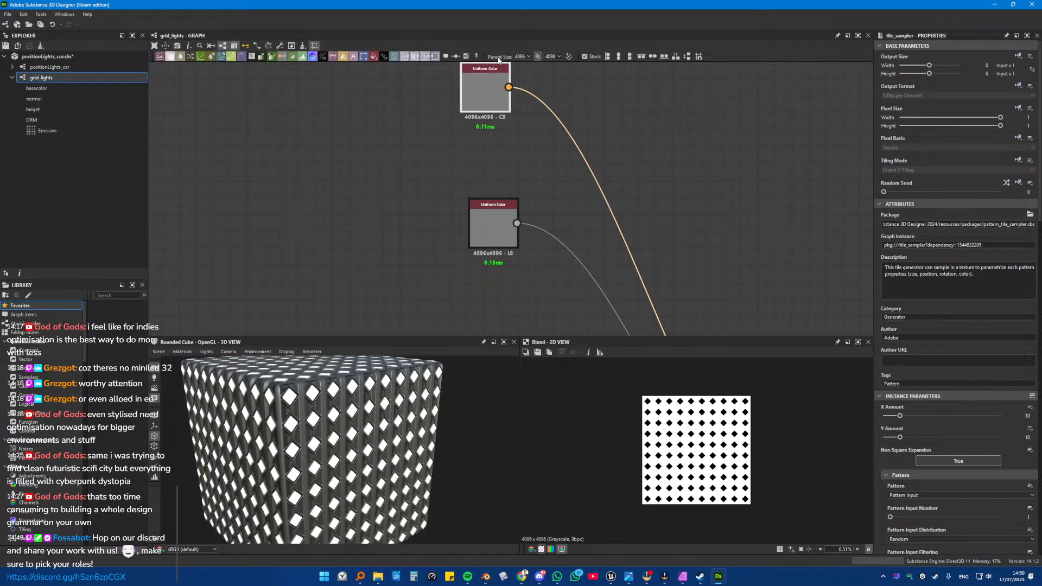
{"action": "left_click_drag", "start_coordinate": [488, 91], "coordinate": [510, 114]}
{"action": "scroll", "coordinate": [641, 216], "scroll_direction": "down", "scroll_amount": 3}
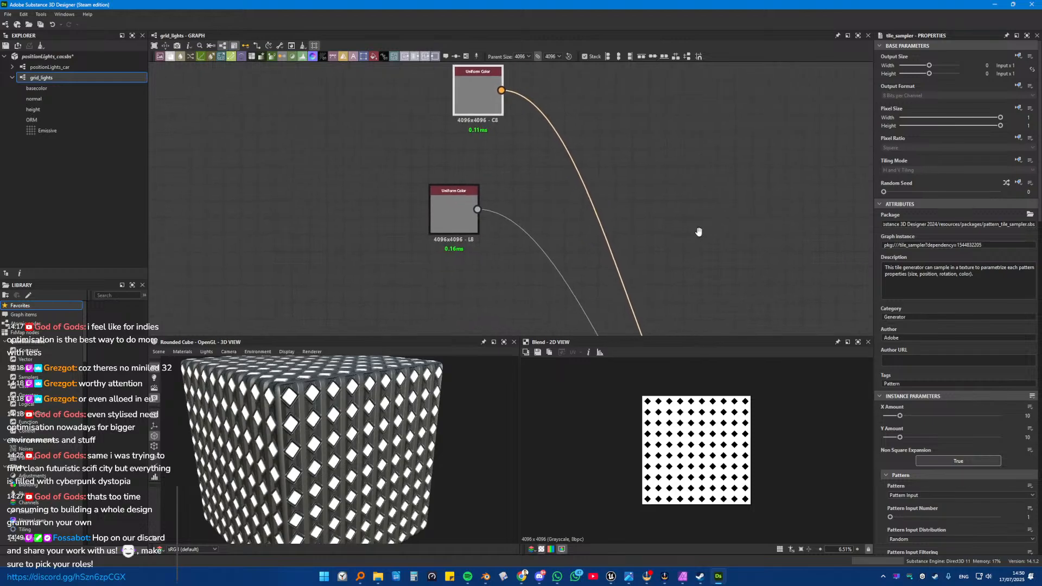
{"action": "scroll", "coordinate": [641, 215], "scroll_direction": "up", "scroll_amount": 3}
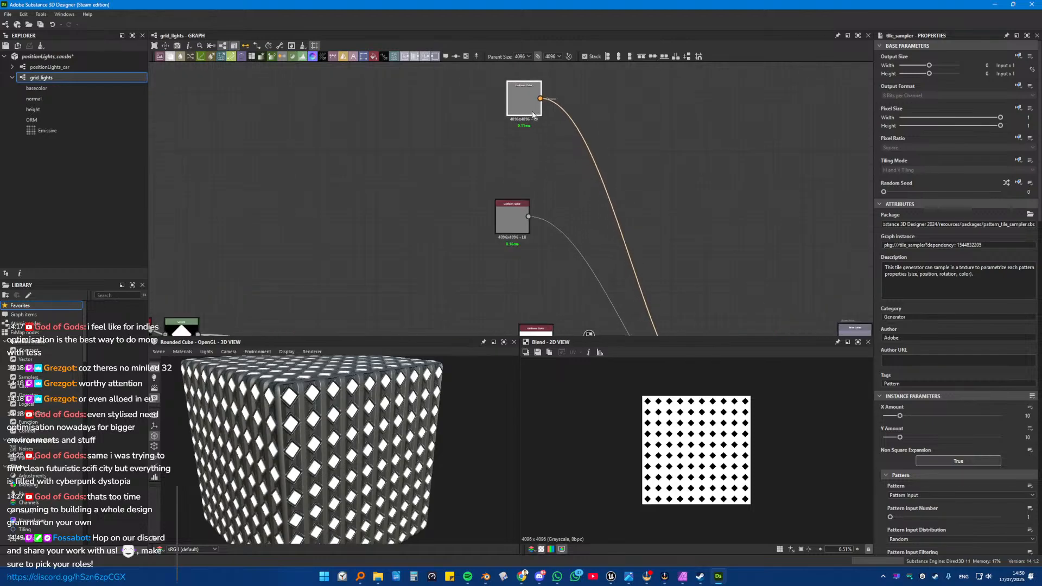
{"action": "key", "text": "ctrl+d"}
Step: Set the original upper Uniform Color to a neutral dark gray, RGB 84, 84, 84
{"action": "left_click", "coordinate": [524, 93]}
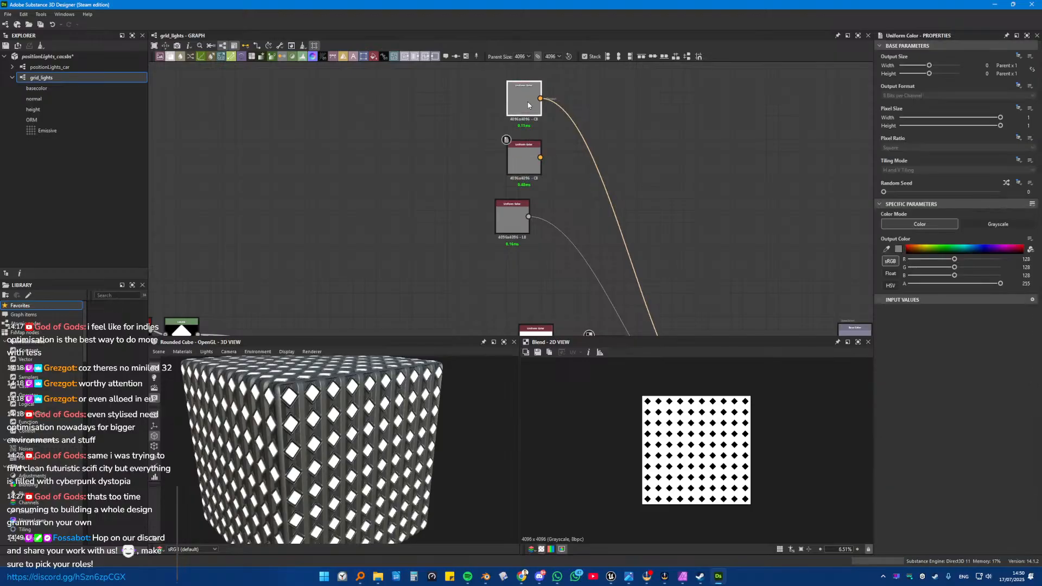
{"action": "left_click", "coordinate": [927, 249]}
{"action": "left_click_drag", "start_coordinate": [927, 249], "coordinate": [921, 251]}
{"action": "left_click", "coordinate": [896, 250]}
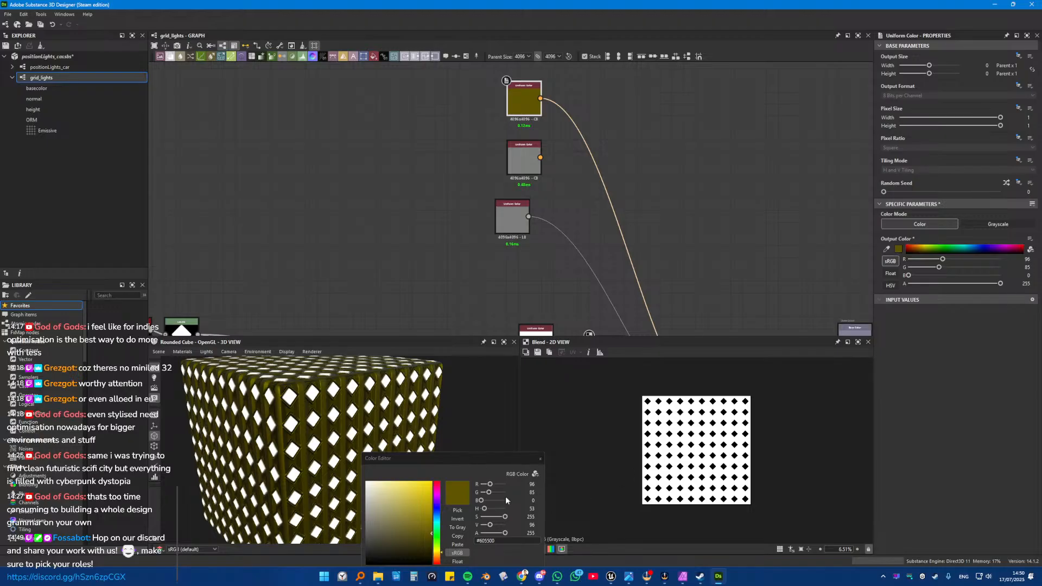
{"action": "left_click", "coordinate": [458, 511]}
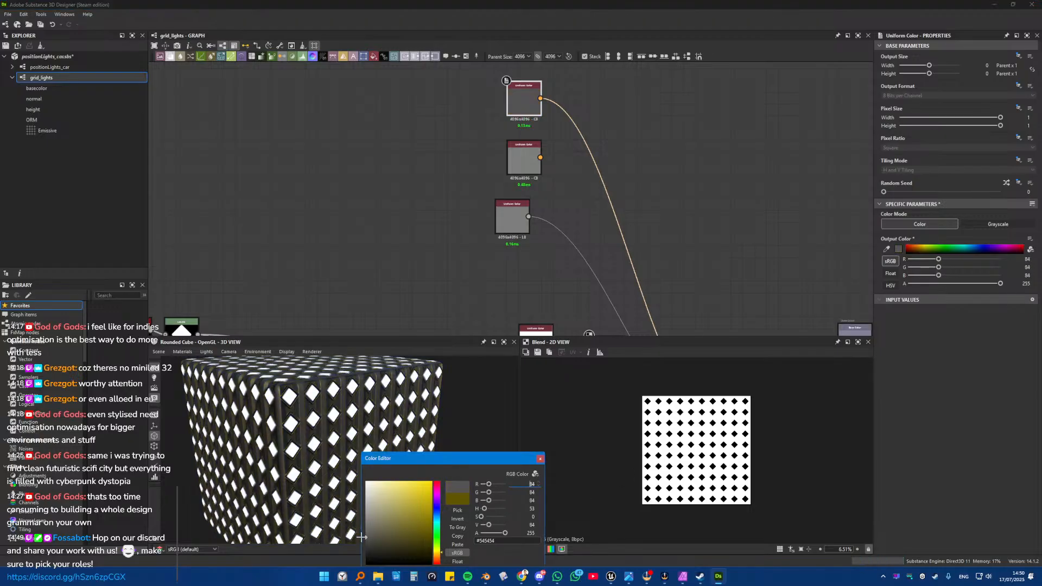
{"action": "left_click", "coordinate": [540, 458]}
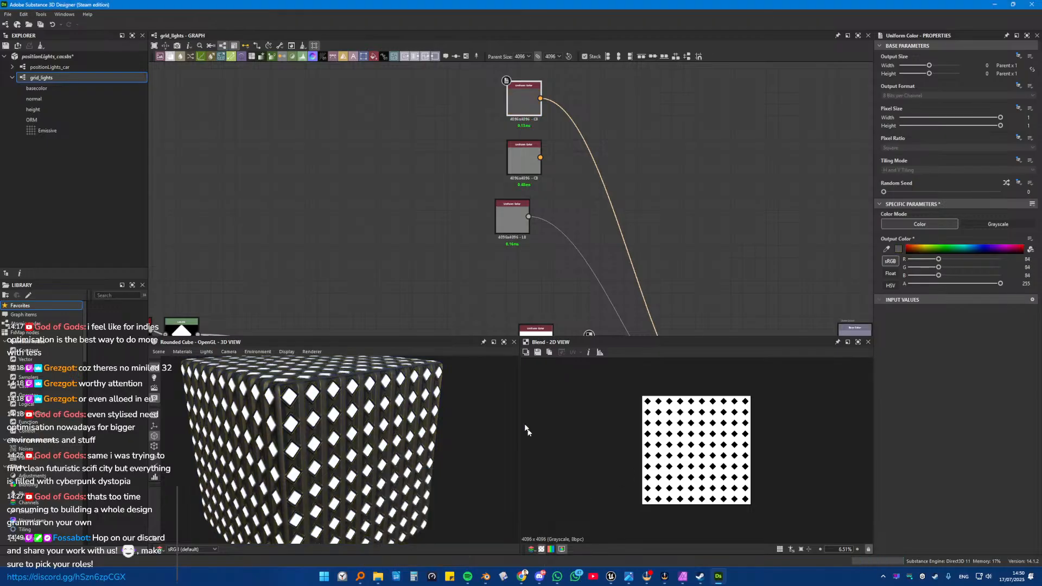
Step: Set the duplicated Uniform Color to an off-white, RGB 225, 219, 219
{"action": "left_click", "coordinate": [529, 160]}
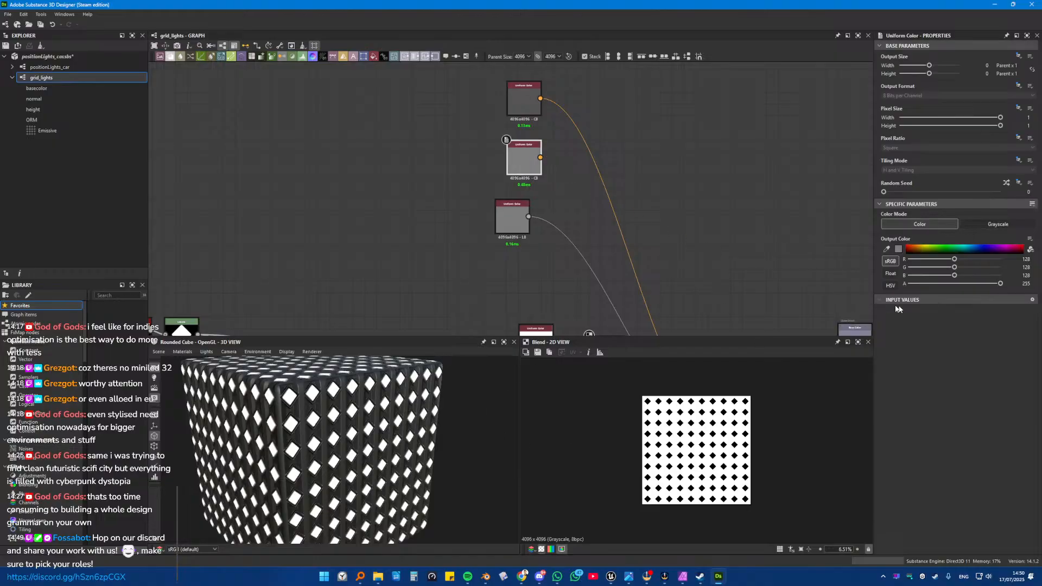
{"action": "left_click", "coordinate": [899, 249]}
{"action": "left_click", "coordinate": [369, 509]}
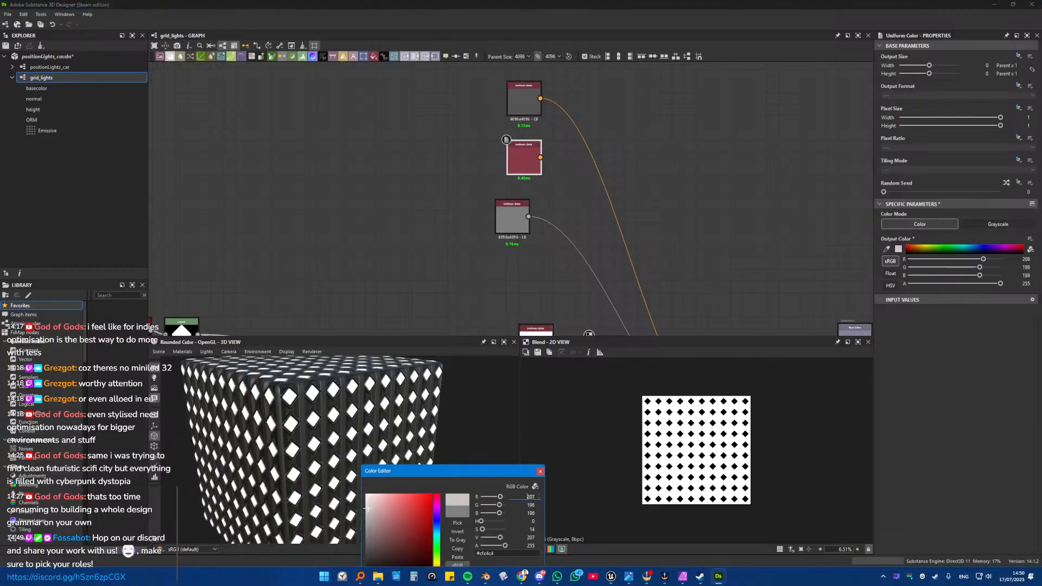
{"action": "left_click_drag", "start_coordinate": [368, 509], "coordinate": [384, 495]}
{"action": "left_click", "coordinate": [540, 472]}
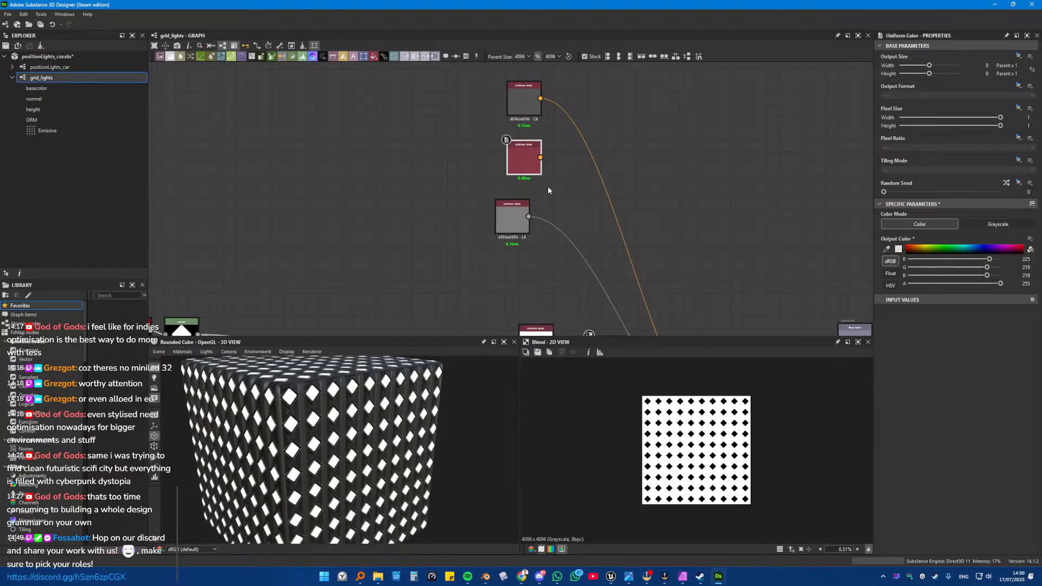
Step: Insert a Blend between the dark Uniform Color and the Base Material, with the off-white Uniform Color as its foreground
{"action": "left_click", "coordinate": [590, 152]}
{"action": "key", "text": "space"}
{"action": "left_click", "coordinate": [607, 167]}
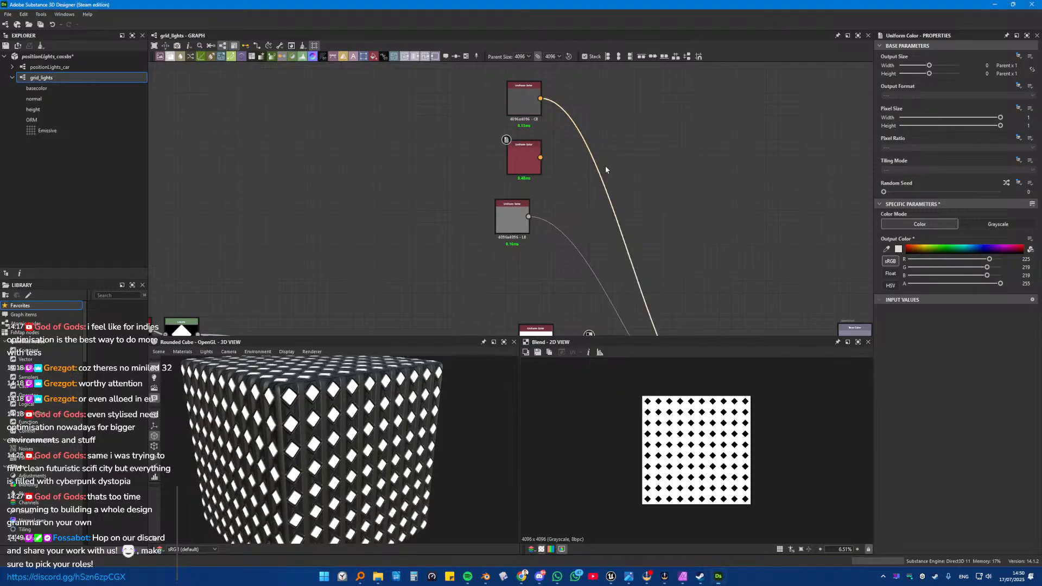
{"action": "left_click_drag", "start_coordinate": [540, 157], "coordinate": [666, 114]}
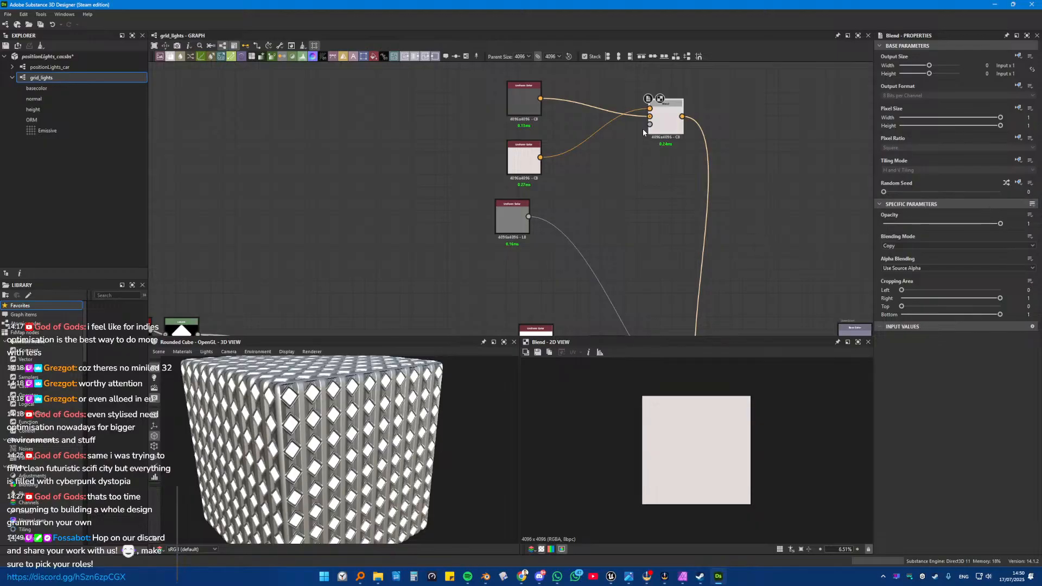
Step: Add a Dot node feeding the new Blend's opacity input and set its input portal to main_shapes
{"action": "key", "text": "space"}
{"action": "type", "text": "dot"}
{"action": "key", "text": "Return"}
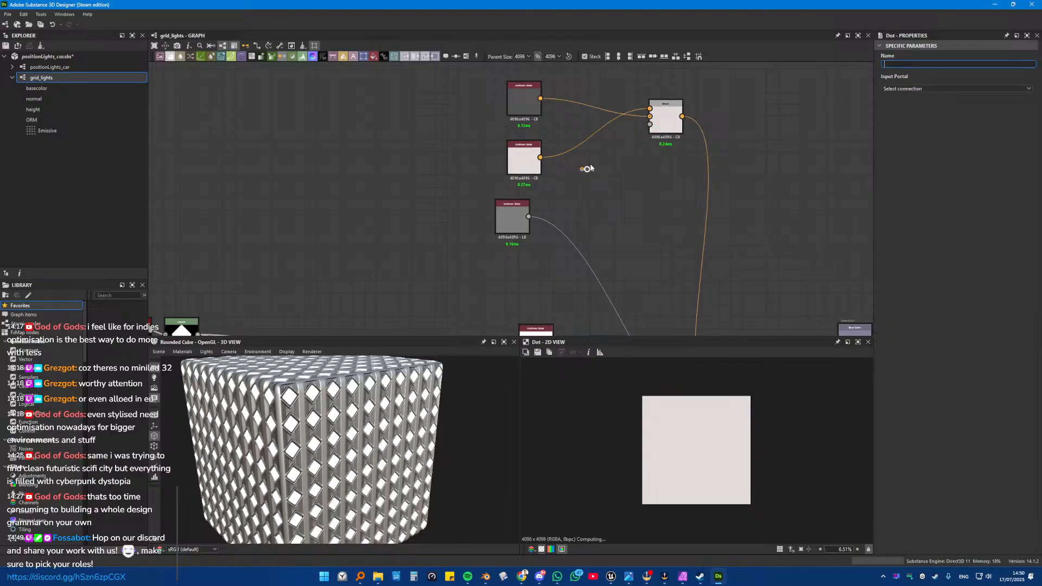
{"action": "left_click_drag", "start_coordinate": [593, 169], "coordinate": [650, 124]}
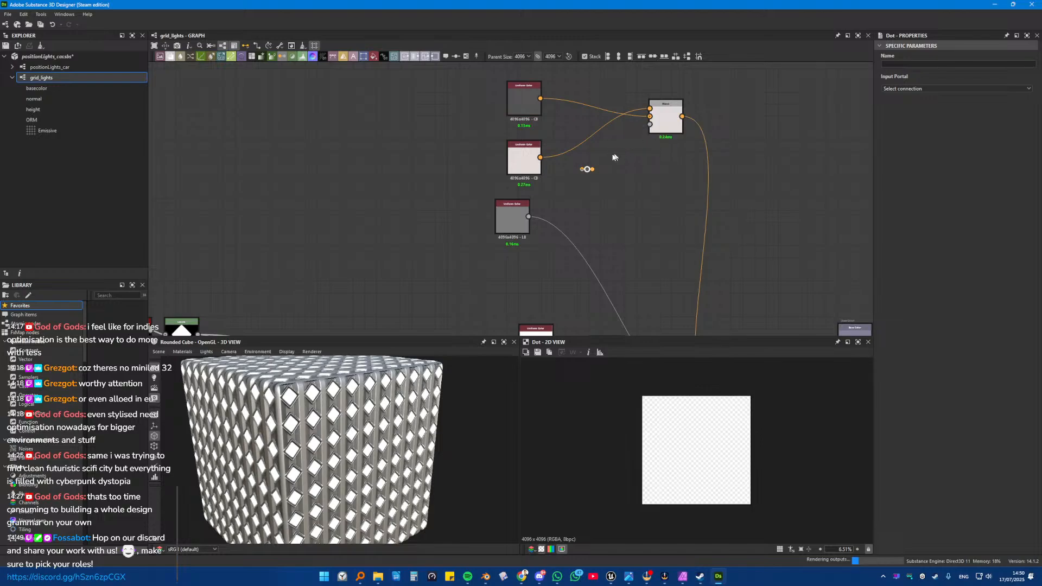
{"action": "left_click_drag", "start_coordinate": [587, 169], "coordinate": [616, 149]}
{"action": "left_click", "coordinate": [955, 89]}
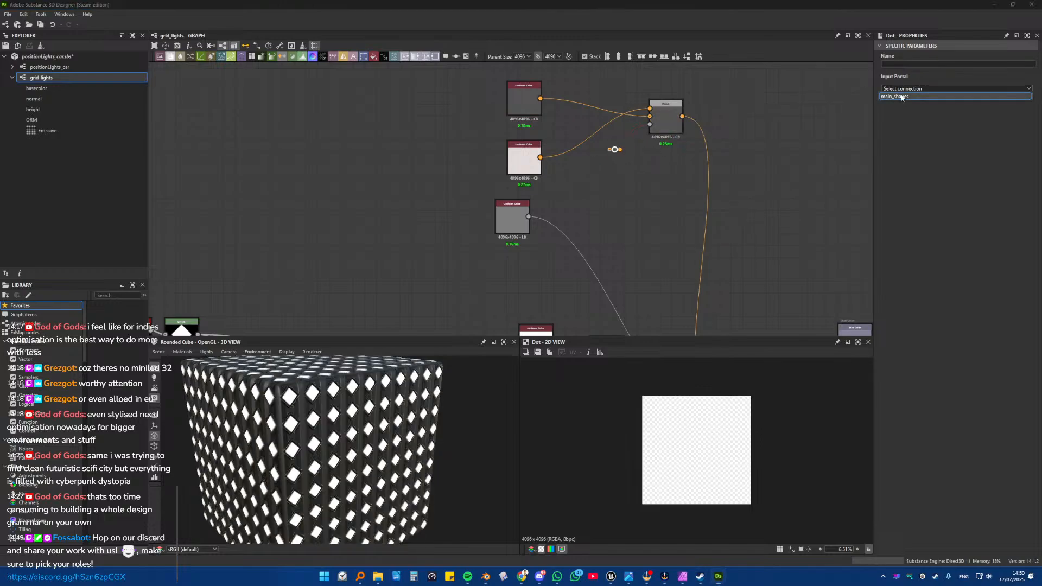
{"action": "left_click", "coordinate": [923, 98]}
Step: Reroute the main_shapes dot to follow the lower Tile Sampler Grayscale, connecting the diamond Blend directly to the sampler's pattern input
{"action": "scroll", "coordinate": [356, 368], "scroll_direction": "down", "scroll_amount": 5}
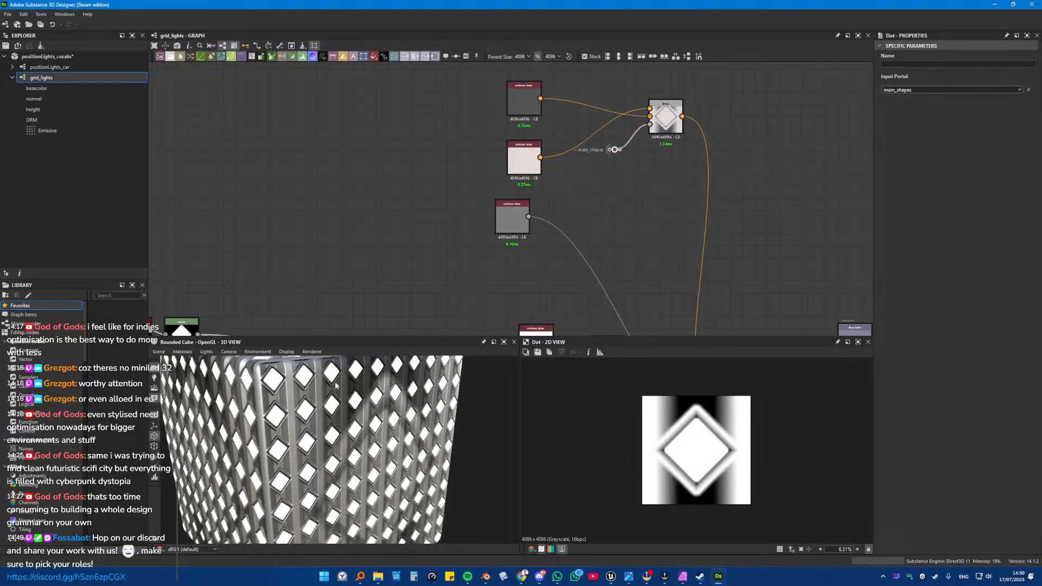
{"action": "scroll", "coordinate": [668, 211], "scroll_direction": "down", "scroll_amount": 3}
{"action": "scroll", "coordinate": [532, 235], "scroll_direction": "up", "scroll_amount": 8}
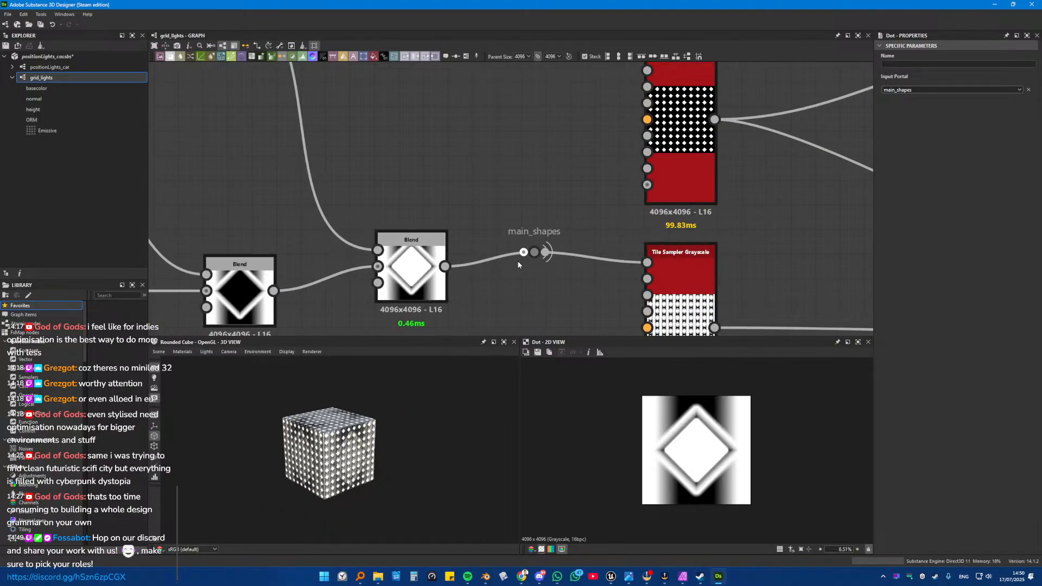
{"action": "middle_click_drag", "start_coordinate": [550, 277], "coordinate": [401, 200]}
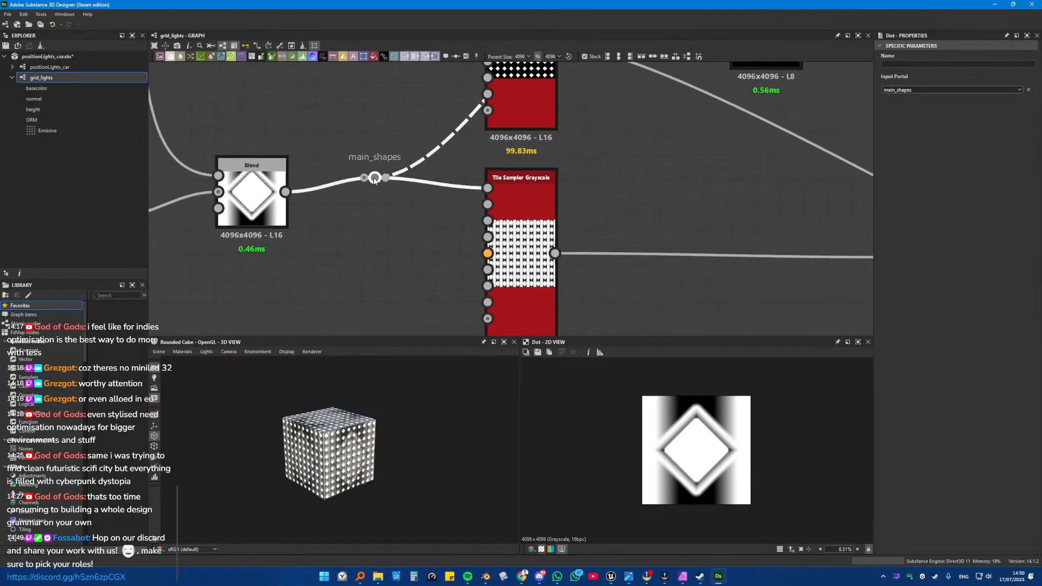
{"action": "left_click_drag", "start_coordinate": [375, 178], "coordinate": [645, 235]}
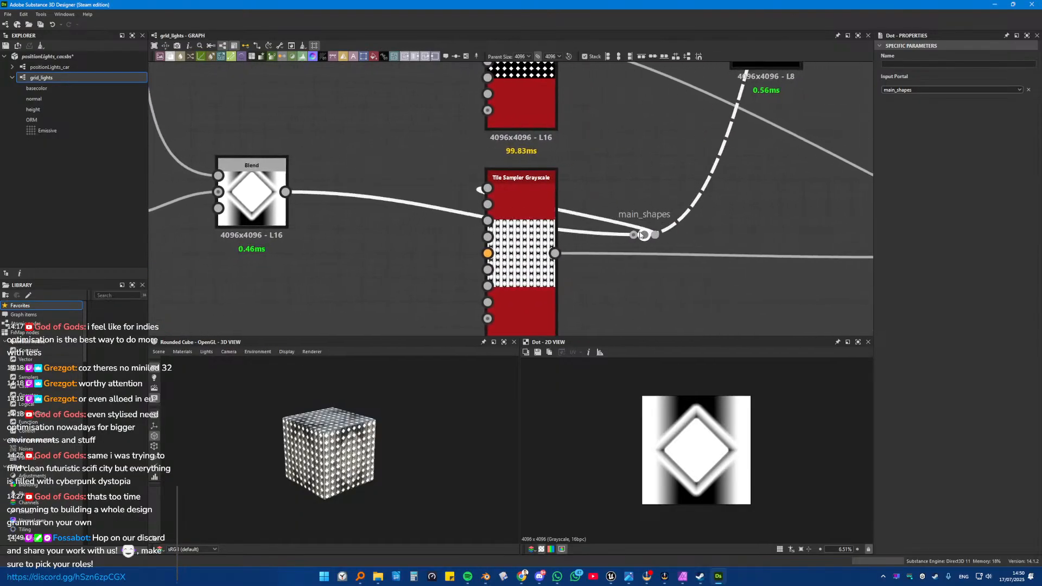
{"action": "left_click_drag", "start_coordinate": [286, 192], "coordinate": [488, 188]}
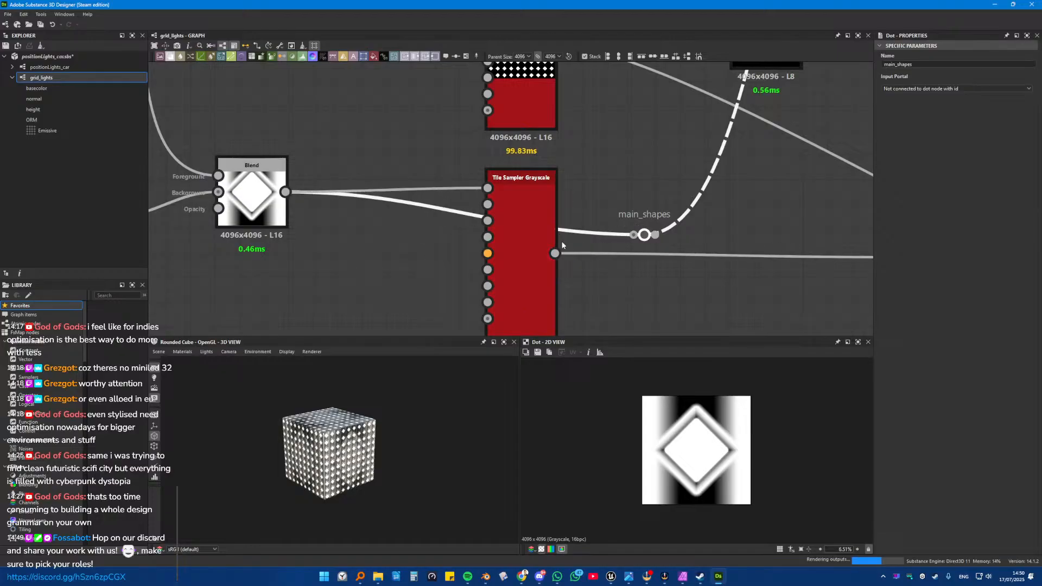
{"action": "left_click_drag", "start_coordinate": [554, 253], "coordinate": [633, 234]}
Step: Link the dot feeding the Base Material inputs to the main_shapes portal and place the main_shapes dot beside the lower Tile Sampler
{"action": "scroll", "coordinate": [624, 238], "scroll_direction": "down", "scroll_amount": 3}
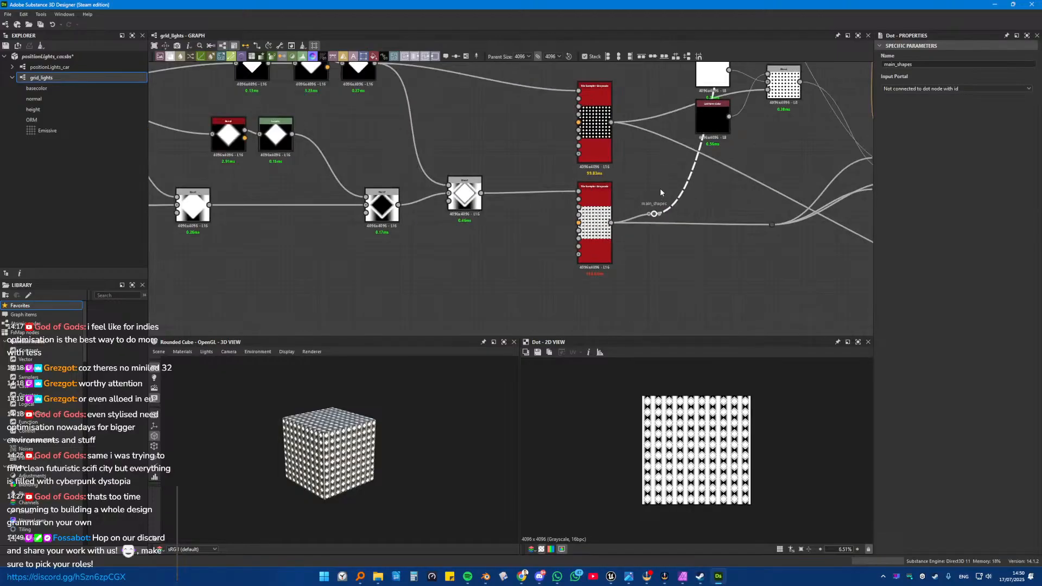
{"action": "middle_click_drag", "start_coordinate": [660, 188], "coordinate": [471, 203]}
{"action": "left_click_drag", "start_coordinate": [495, 261], "coordinate": [604, 272]}
{"action": "left_click_drag", "start_coordinate": [485, 266], "coordinate": [603, 272]}
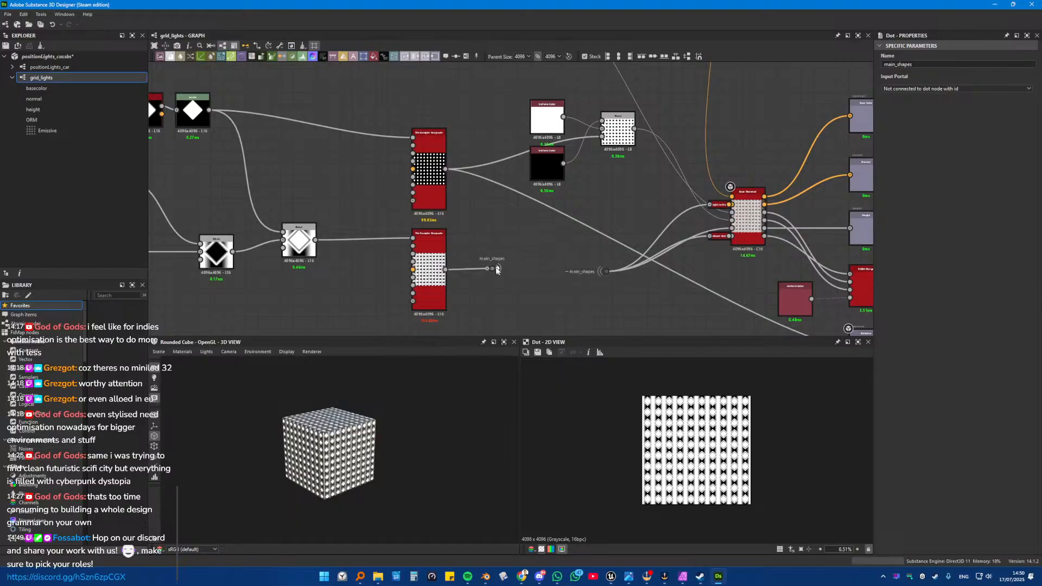
{"action": "left_click_drag", "start_coordinate": [493, 268], "coordinate": [470, 273]}
{"action": "scroll", "coordinate": [488, 246], "scroll_direction": "down", "scroll_amount": 3}
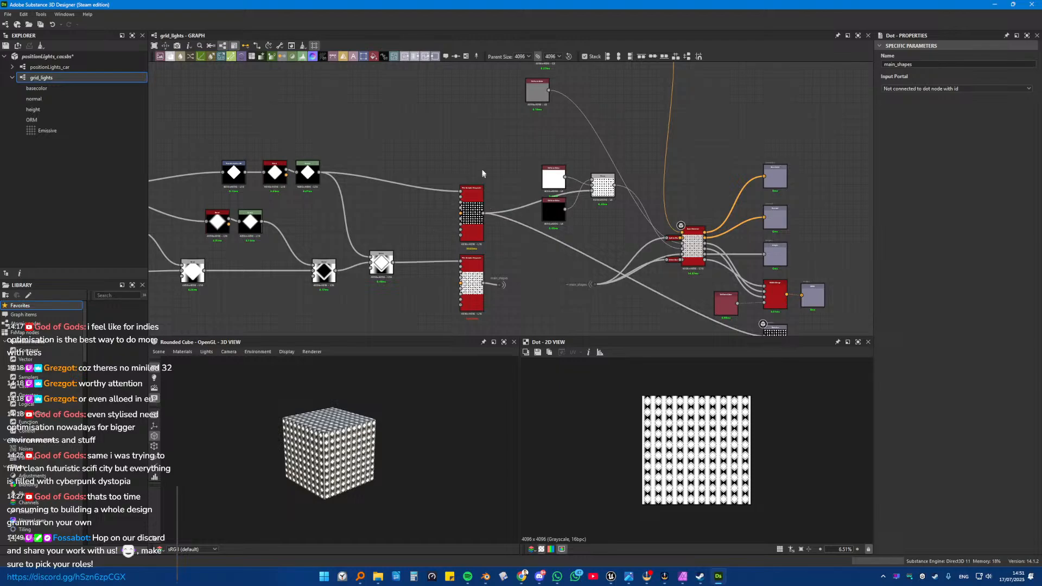
Step: Examine the blended base color on the rounded cube and the Blend group that produces it
{"action": "scroll", "coordinate": [322, 450], "scroll_direction": "up", "scroll_amount": 8}
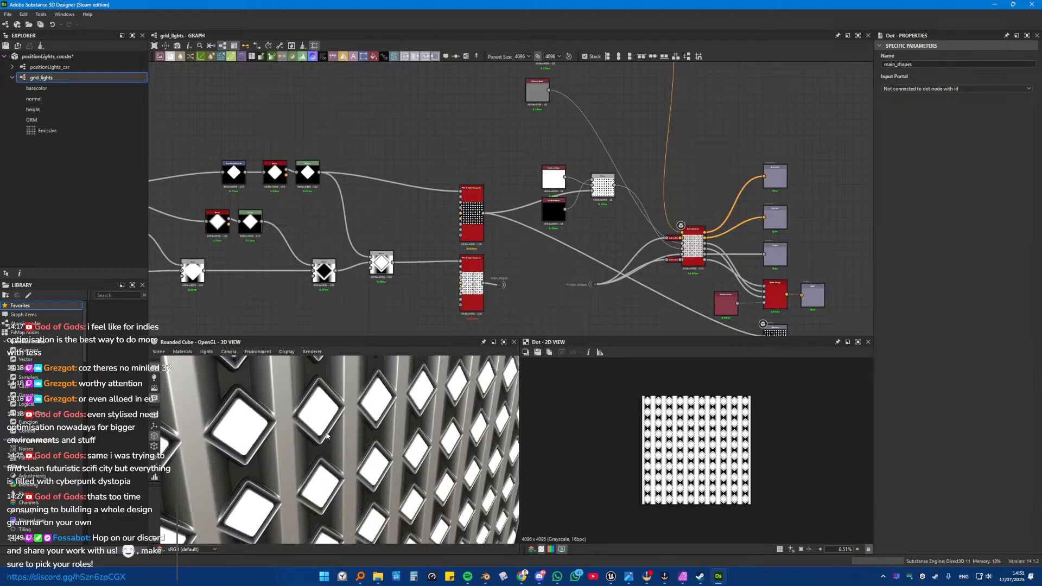
{"action": "scroll", "coordinate": [326, 434], "scroll_direction": "down", "scroll_amount": 6}
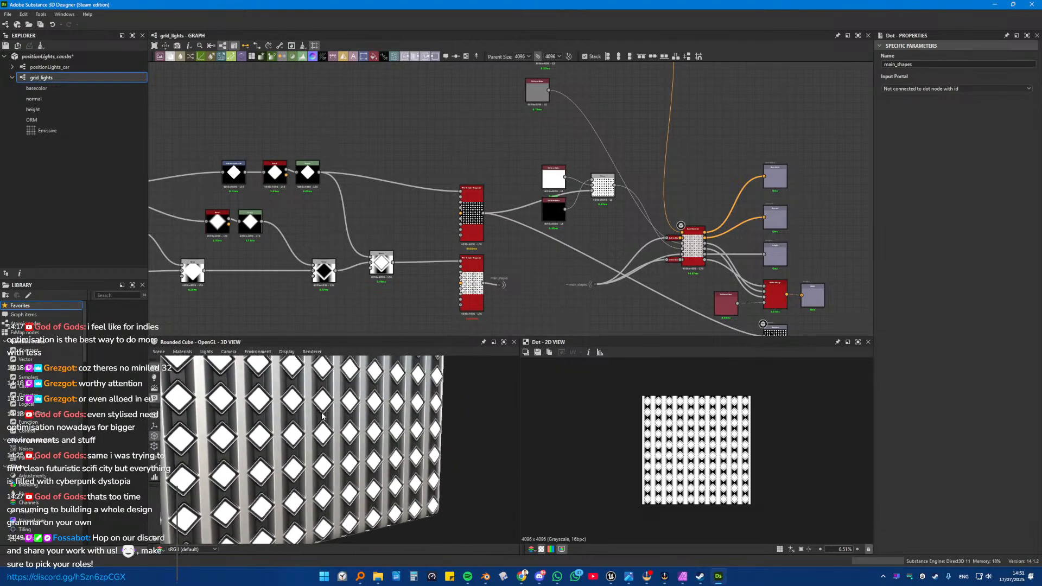
{"action": "left_click_drag", "start_coordinate": [322, 416], "coordinate": [325, 409]}
{"action": "scroll", "coordinate": [326, 412], "scroll_direction": "down", "scroll_amount": 4}
{"action": "middle_click_drag", "start_coordinate": [556, 161], "coordinate": [524, 244]}
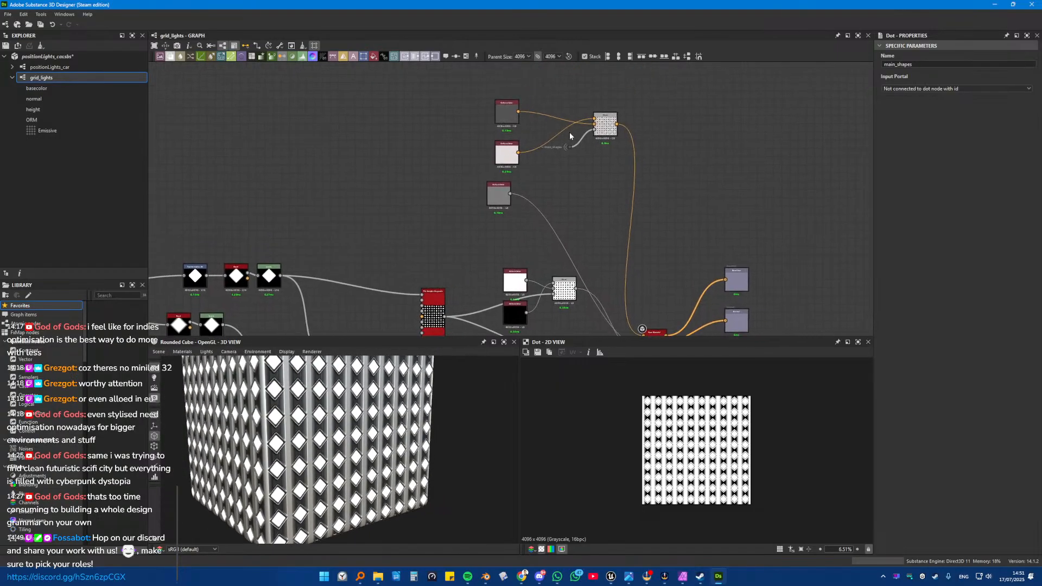
{"action": "scroll", "coordinate": [545, 158], "scroll_direction": "up", "scroll_amount": 4}
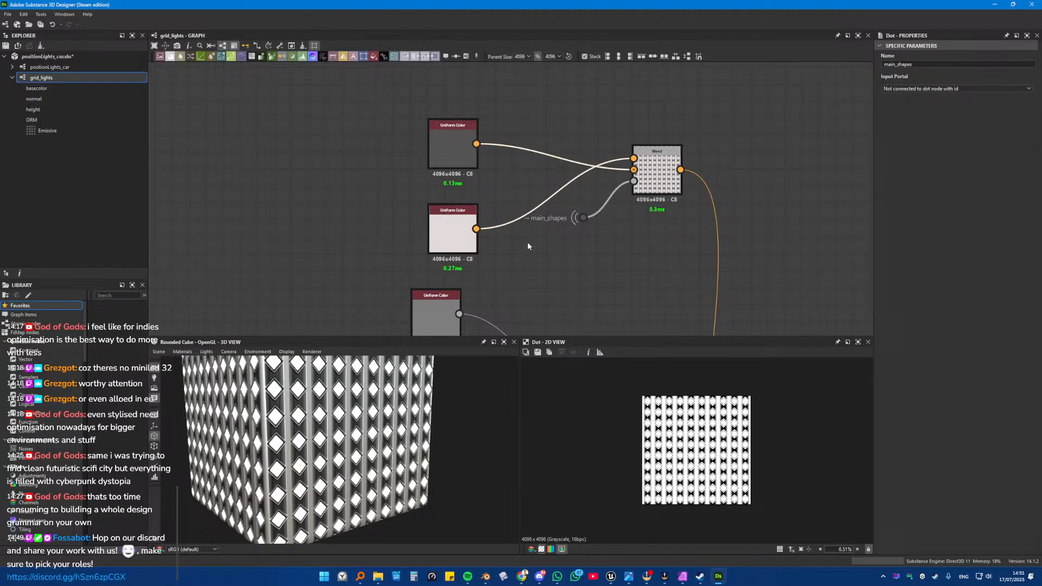
Step: Swap the color Blend's inputs so the dark Uniform Color feeds the foreground and the light one the background, comparing both orders
{"action": "key", "text": "x"}
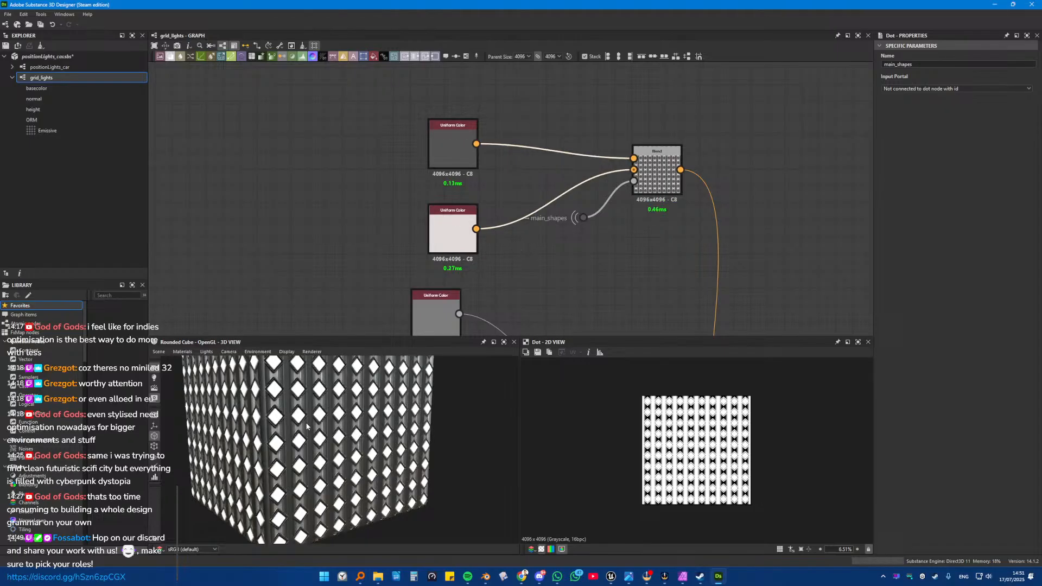
{"action": "scroll", "coordinate": [307, 427], "scroll_direction": "up", "scroll_amount": 5}
{"action": "scroll", "coordinate": [313, 419], "scroll_direction": "down", "scroll_amount": 5}
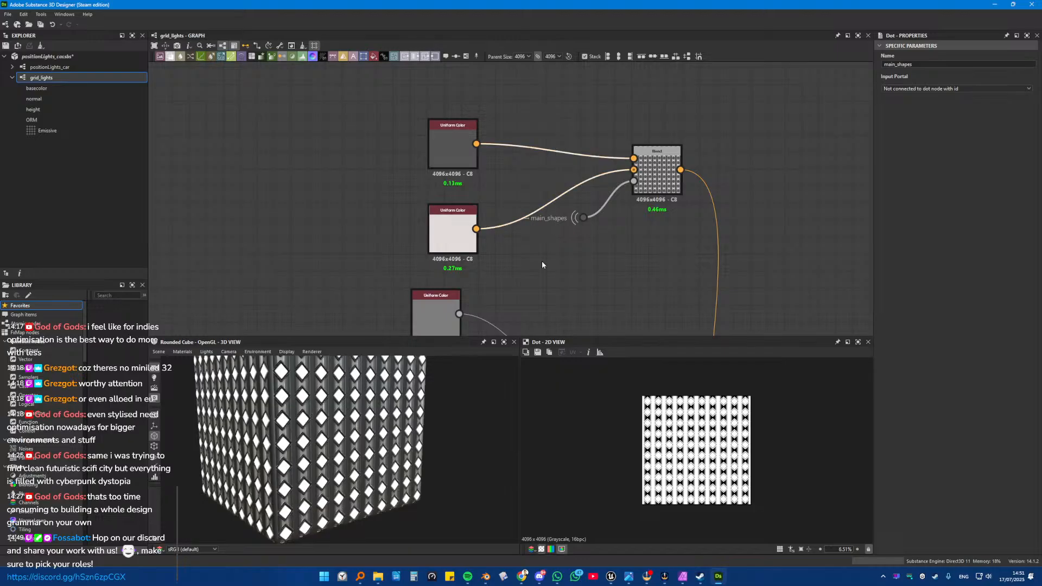
{"action": "key", "text": "x"}
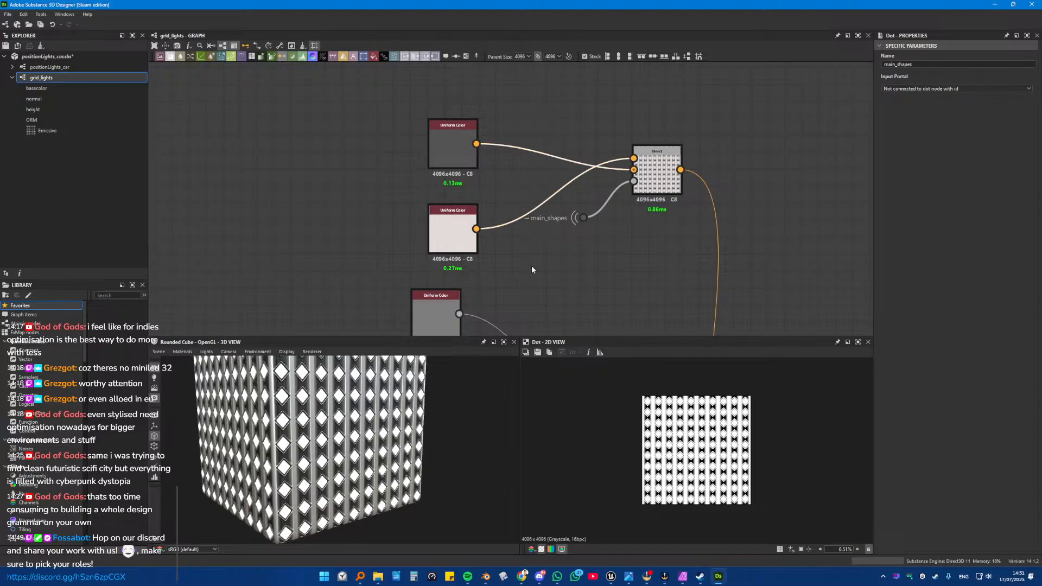
{"action": "key", "text": "x"}
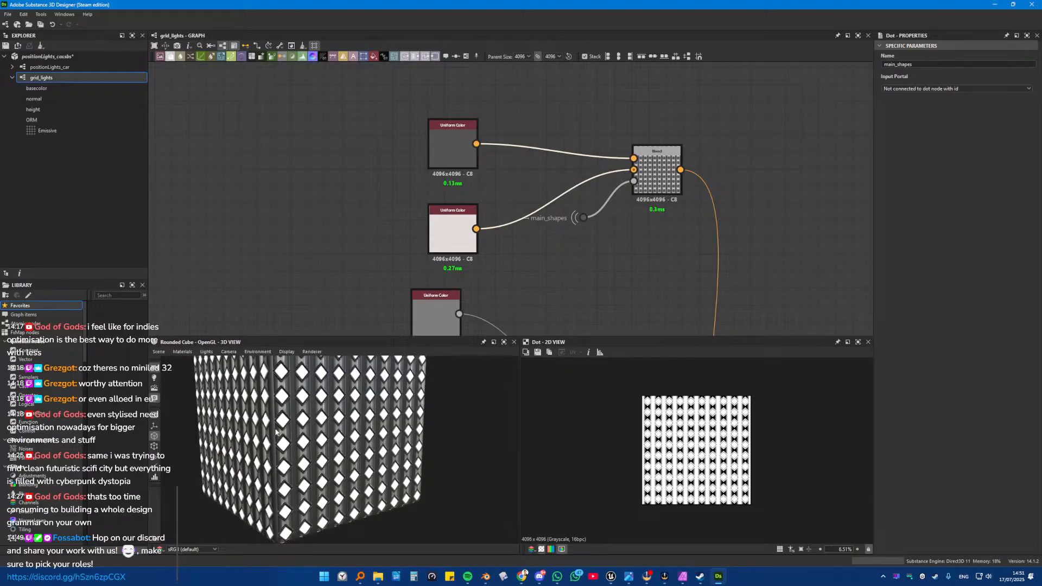
Step: Examine the diamond lights and dark base color on the rounded cube from near and far
{"action": "scroll", "coordinate": [276, 432], "scroll_direction": "up", "scroll_amount": 5}
{"action": "scroll", "coordinate": [286, 434], "scroll_direction": "down", "scroll_amount": 5}
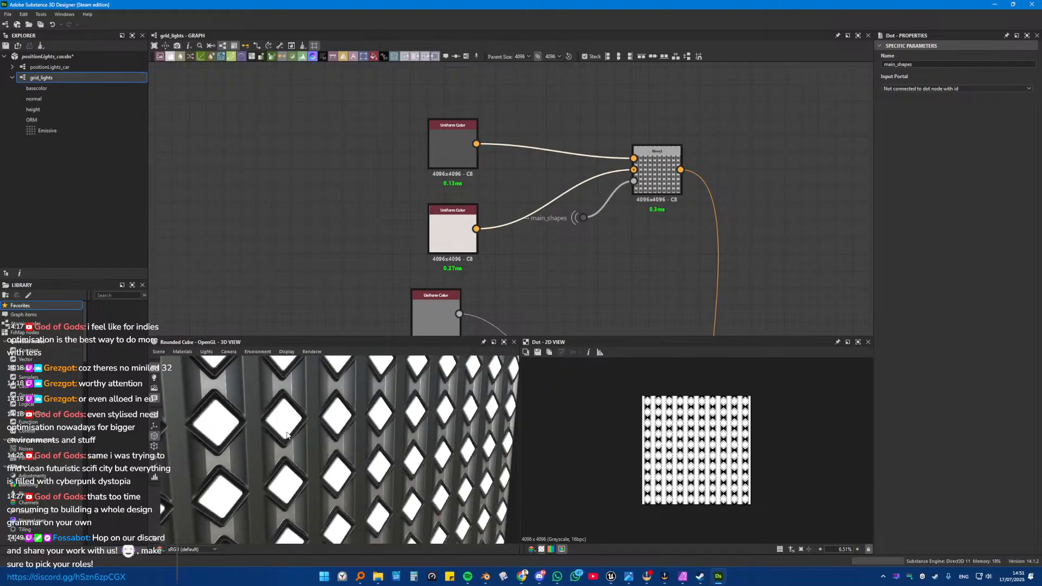
{"action": "scroll", "coordinate": [290, 427], "scroll_direction": "down", "scroll_amount": 2}
{"action": "mouse_move", "coordinate": [341, 420]}
{"action": "left_mouse_down"}
{"action": "mouse_move", "coordinate": [311, 414]}
{"action": "mouse_move", "coordinate": [338, 407]}
{"action": "left_mouse_up"}
{"action": "scroll", "coordinate": [338, 407], "scroll_direction": "down", "scroll_amount": 3}
{"action": "scroll", "coordinate": [332, 428], "scroll_direction": "up", "scroll_amount": 8}
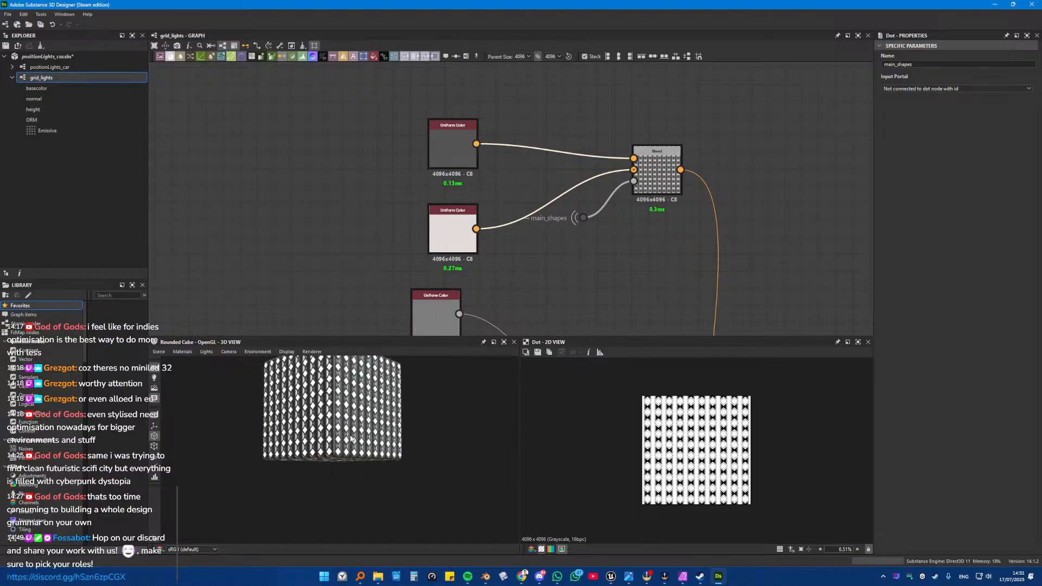
{"action": "left_click_drag", "start_coordinate": [342, 435], "coordinate": [342, 412]}
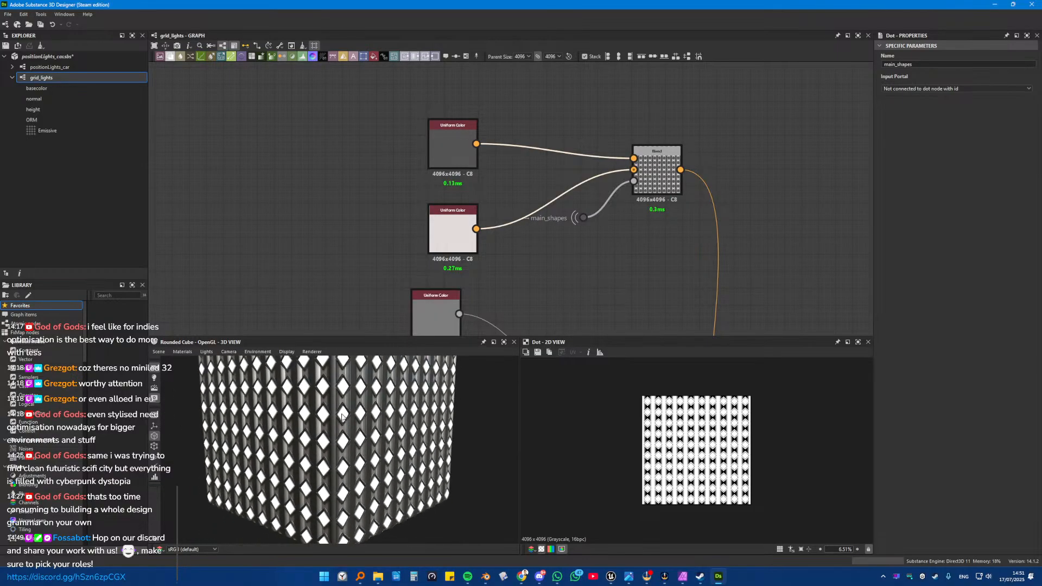
{"action": "scroll", "coordinate": [342, 412], "scroll_direction": "down", "scroll_amount": 3}
Step: Start exporting the grid_lights outputs and browse to the Designer folder in CapstoneT3_Files for the destination
{"action": "right_click", "coordinate": [31, 79]}
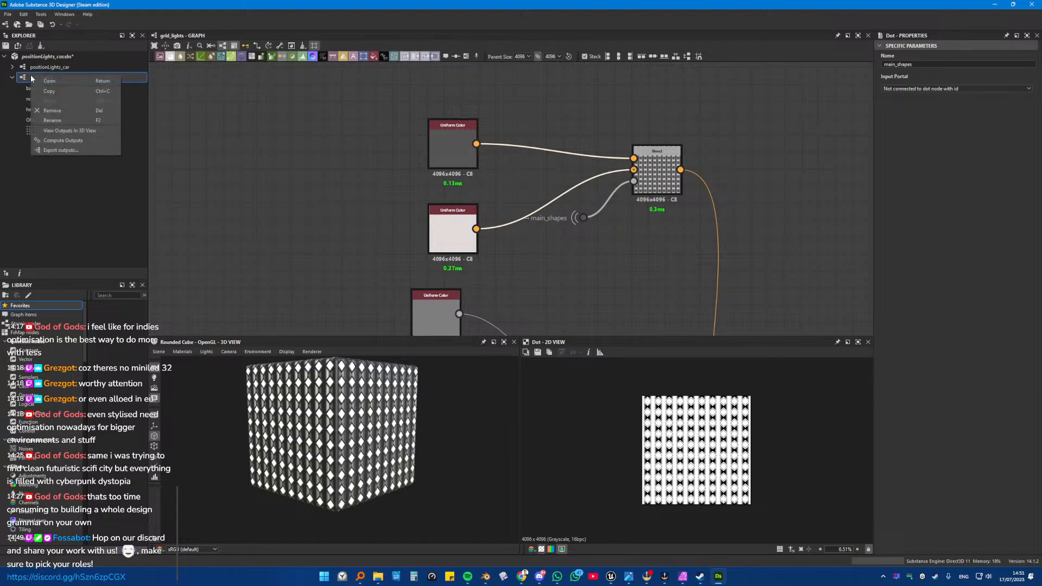
{"action": "left_click", "coordinate": [61, 150]}
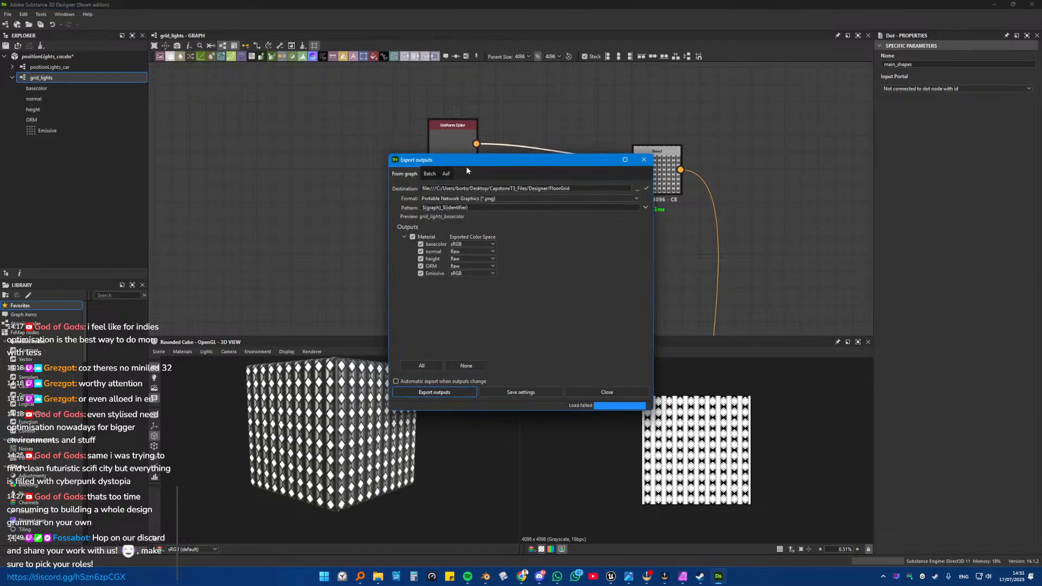
{"action": "left_click_drag", "start_coordinate": [467, 161], "coordinate": [318, 103]}
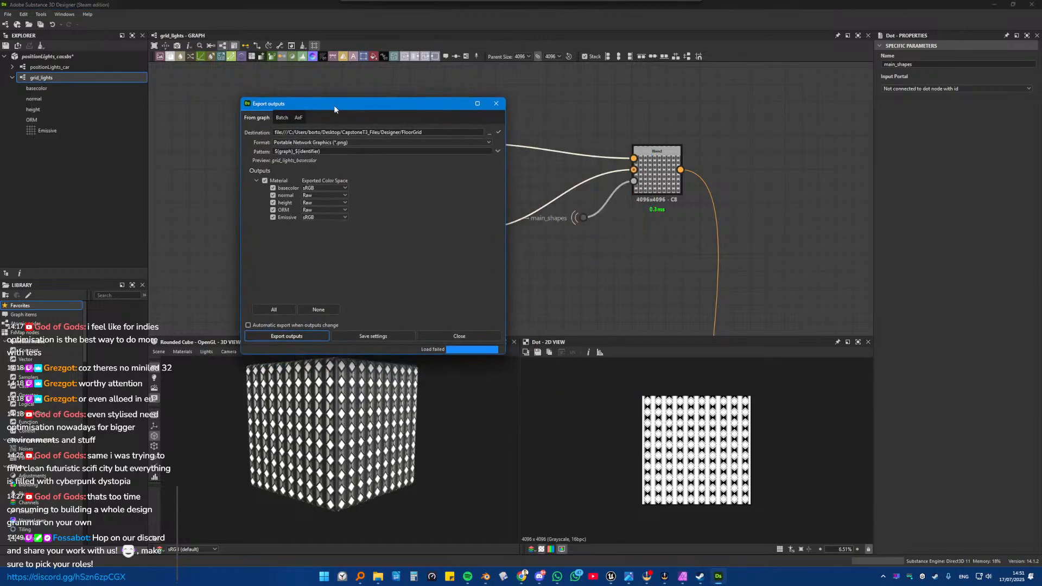
{"action": "left_click", "coordinate": [488, 132]}
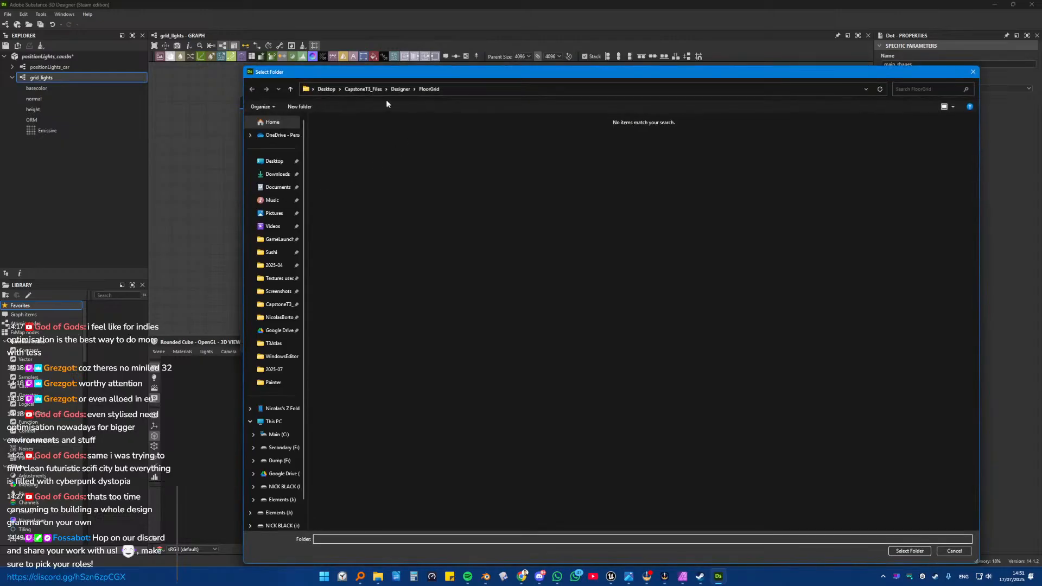
{"action": "left_click", "coordinate": [363, 89]}
{"action": "left_click", "coordinate": [338, 141]}
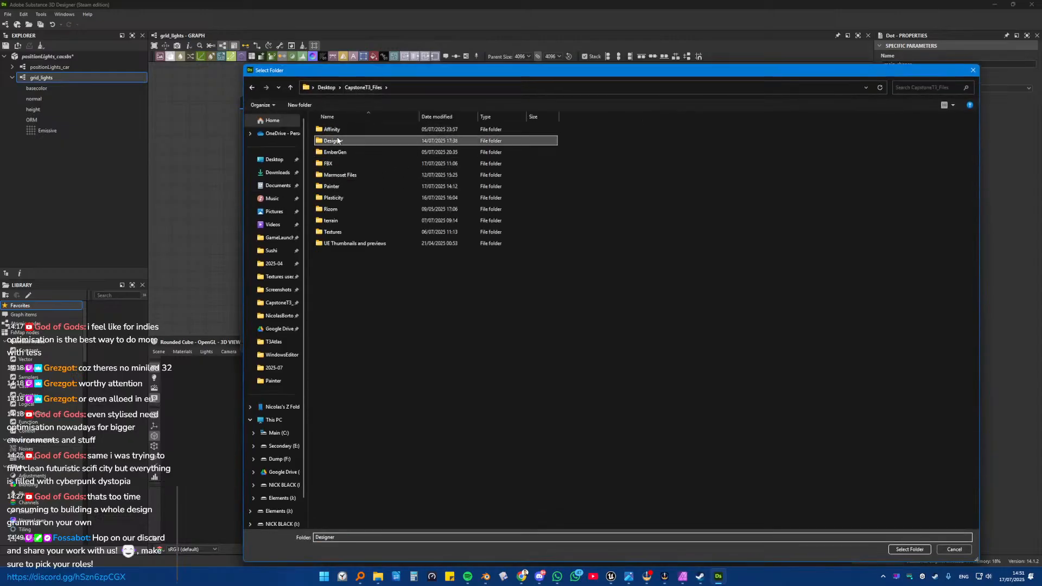
{"action": "double_click", "coordinate": [337, 141]}
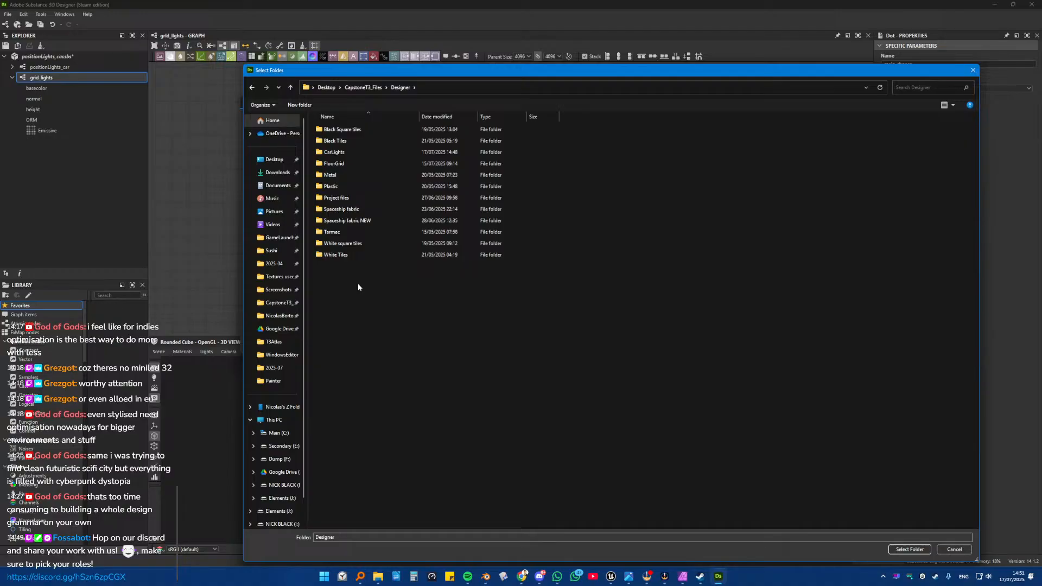
Step: Create a new folder named SafetyLights inside the Designer folder and open it
{"action": "right_click", "coordinate": [343, 302]}
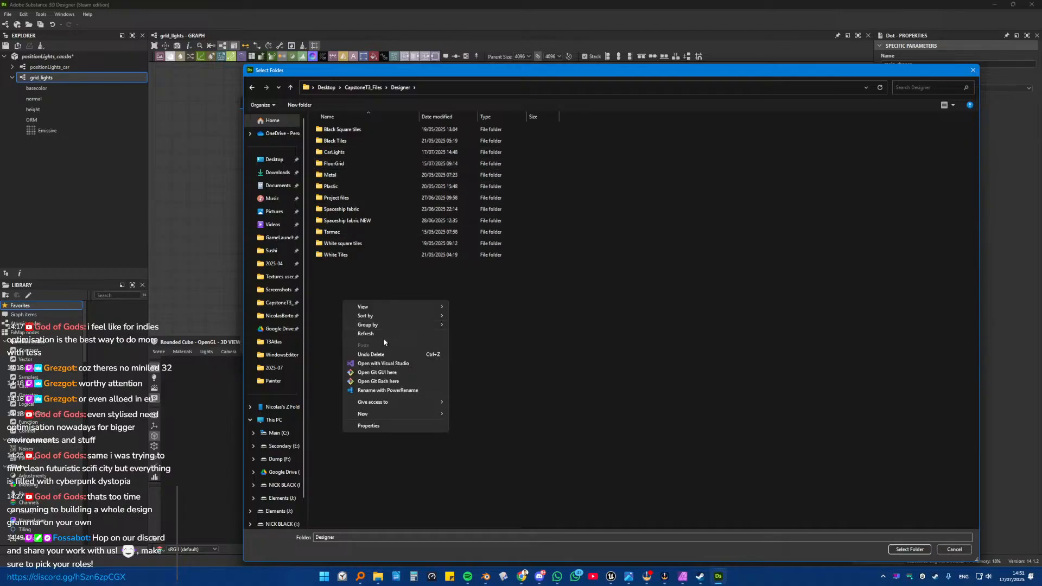
{"action": "mouse_move", "coordinate": [386, 414]}
{"action": "left_click", "coordinate": [461, 416]}
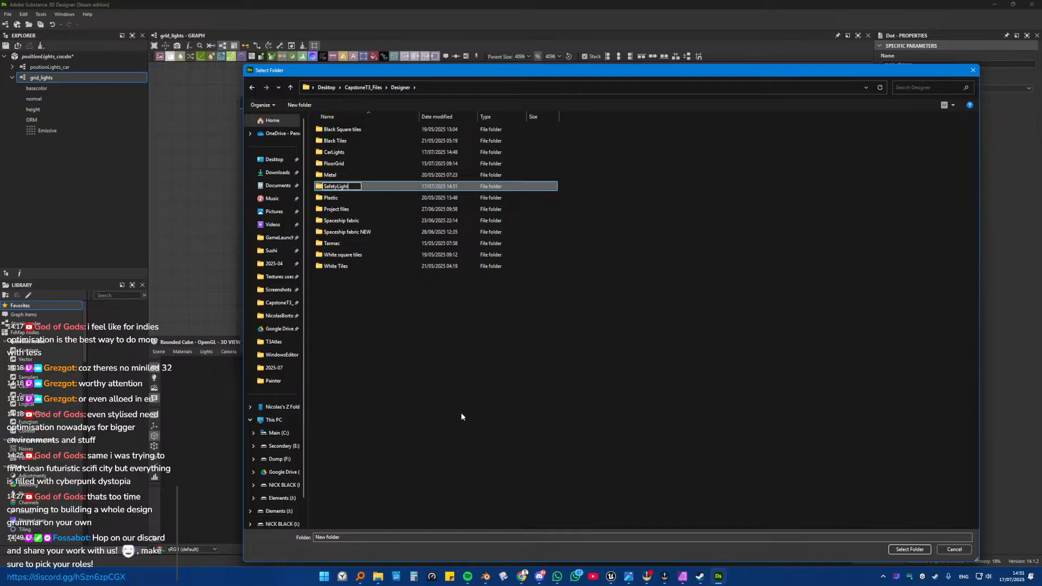
{"action": "key", "text": "Return"}
{"action": "key", "text": "Return"}
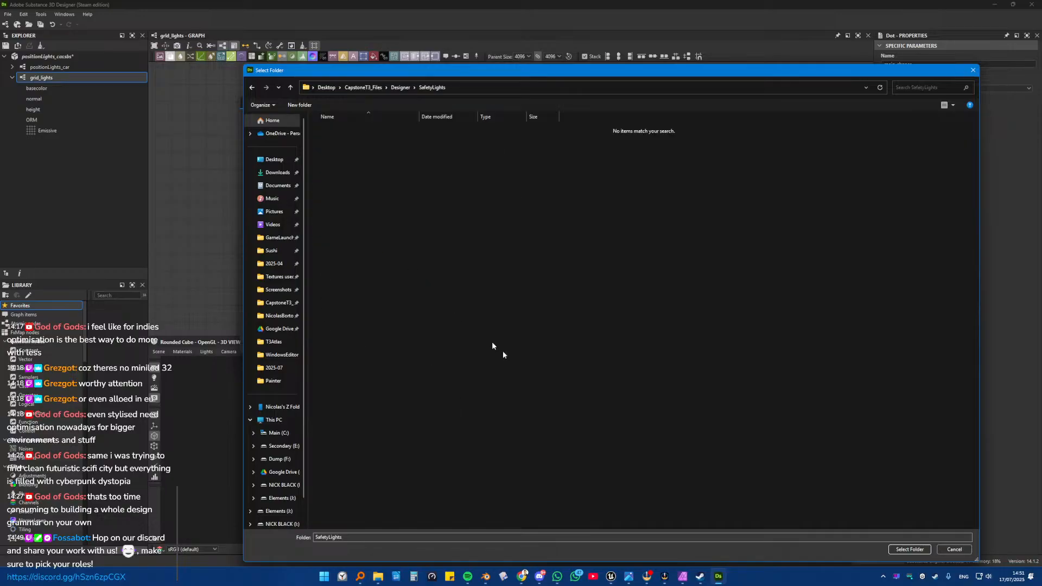
Step: Export the grid_lights outputs as PNG files to the SafetyLights folder, excluding the height output
{"action": "left_click", "coordinate": [910, 549]}
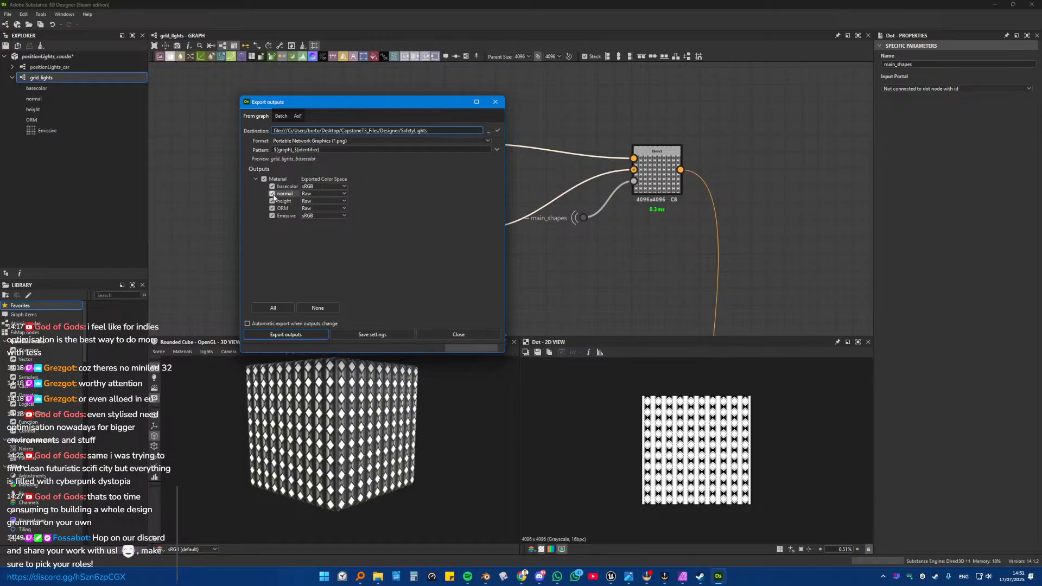
{"action": "left_click", "coordinate": [272, 202]}
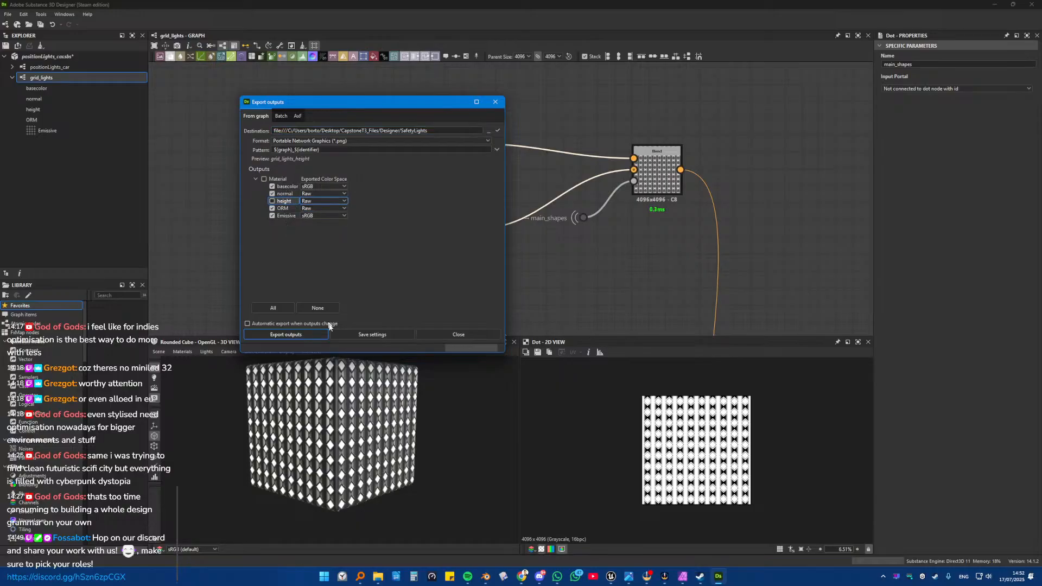
{"action": "left_click", "coordinate": [287, 335]}
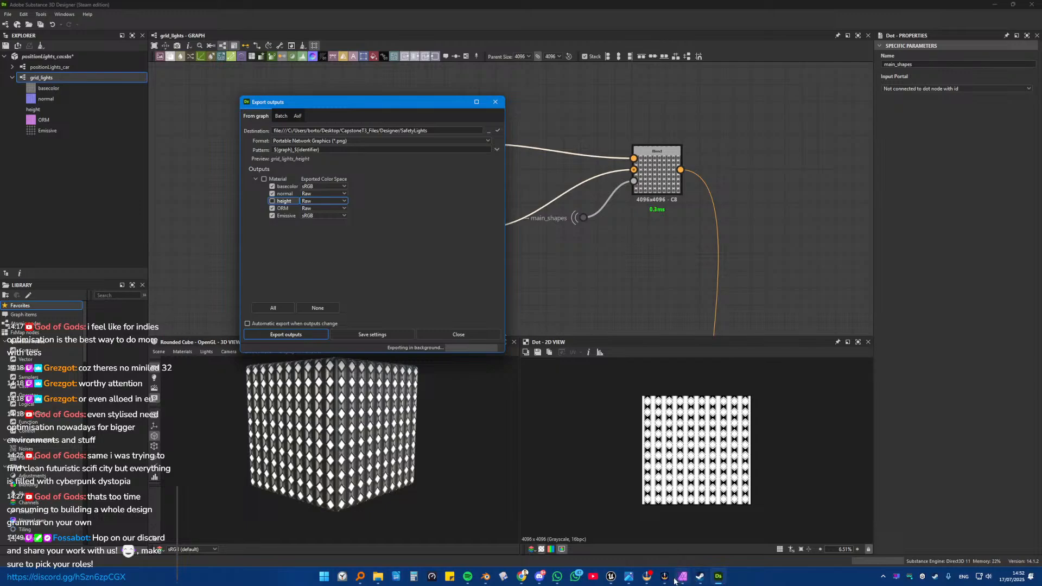
Step: Switch to Unreal Engine and select the SM_Base platform mesh in the level
{"action": "left_click", "coordinate": [618, 579]}
{"action": "mouse_move", "coordinate": [379, 576]}
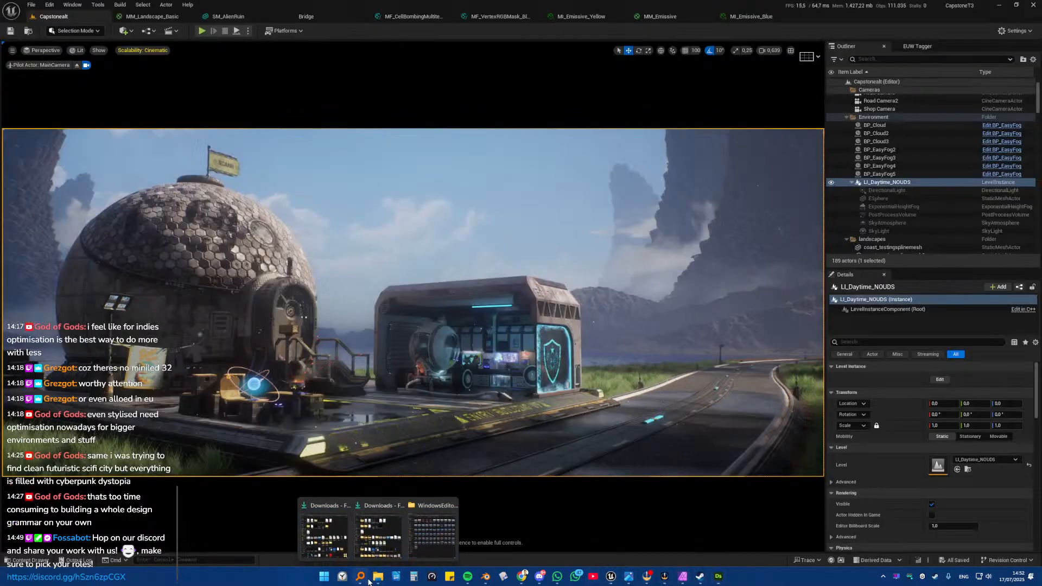
{"action": "left_click", "coordinate": [297, 388]}
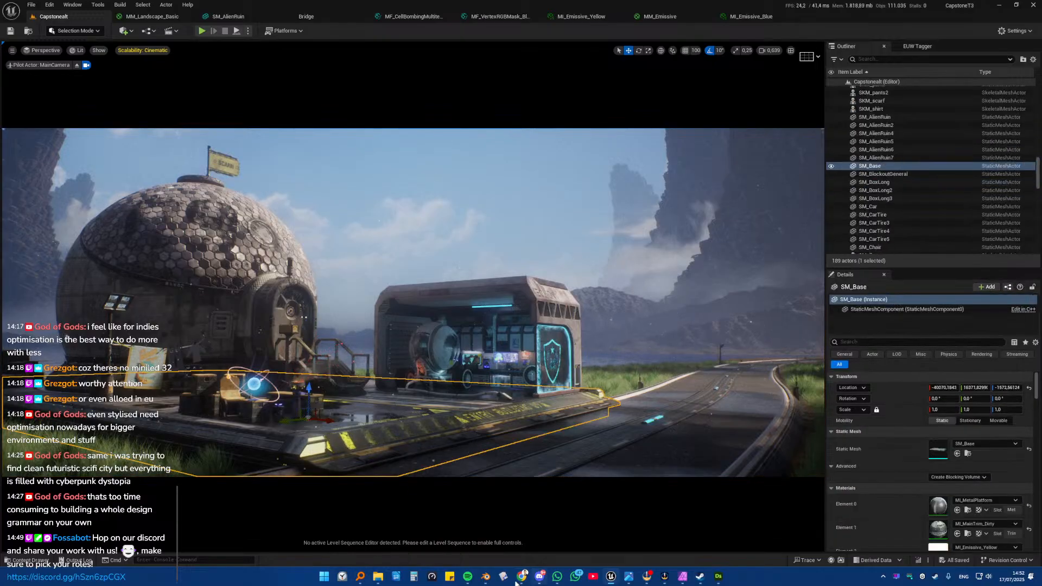
Step: Switch to Blender, save Wreckage.blend and open the recent file CapstoneT3_1.blend
{"action": "left_click", "coordinate": [485, 578]}
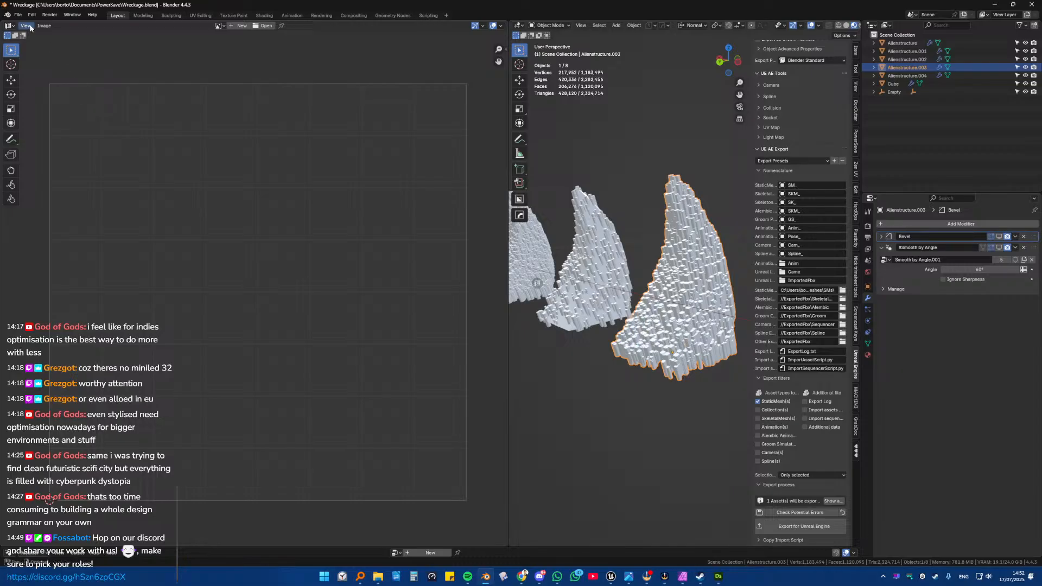
{"action": "key", "text": "ctrl+s"}
{"action": "left_click", "coordinate": [18, 14]}
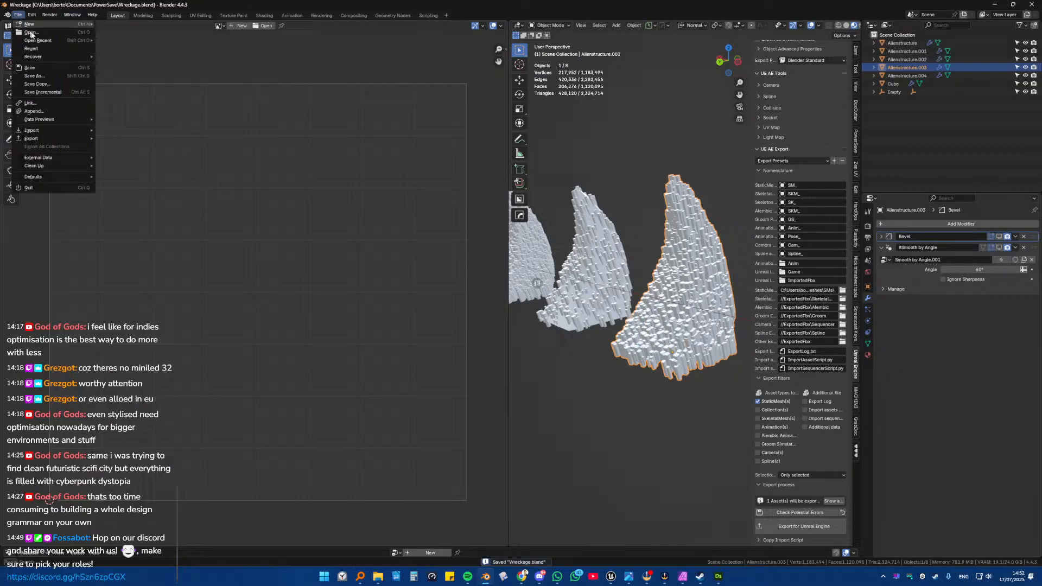
{"action": "mouse_move", "coordinate": [36, 43]}
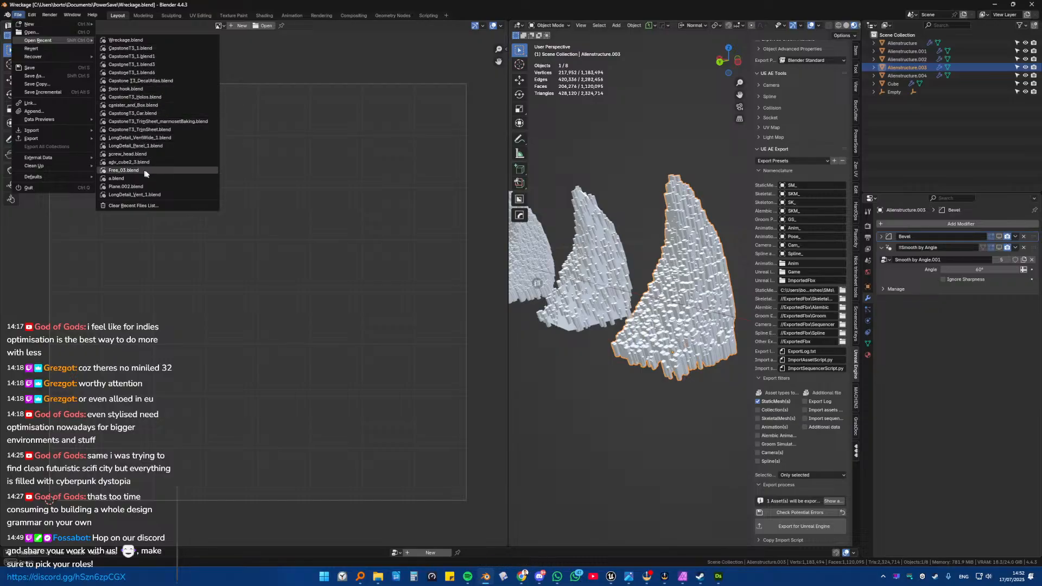
{"action": "left_click", "coordinate": [18, 15]}
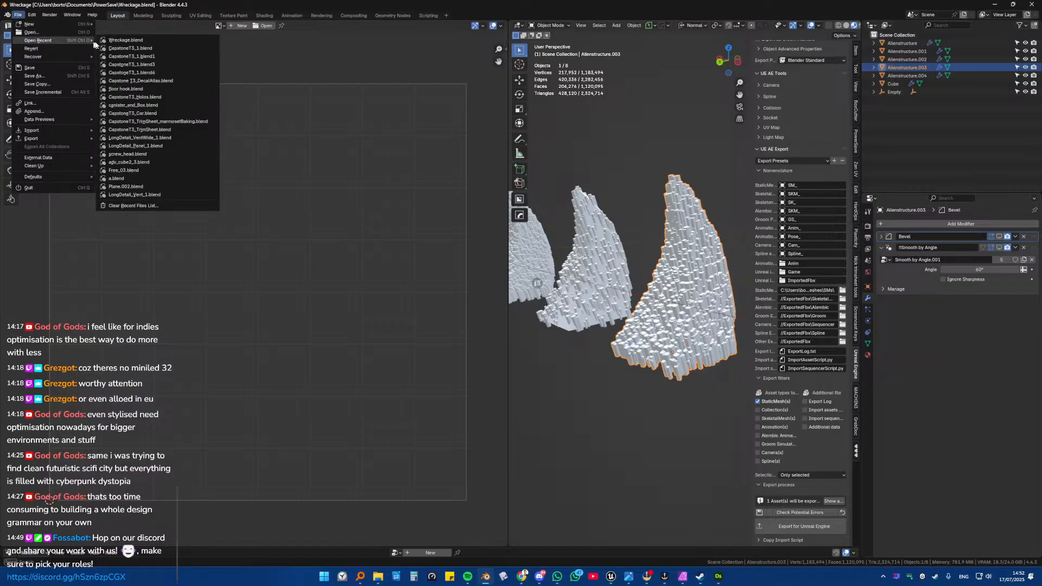
{"action": "left_click", "coordinate": [128, 49]}
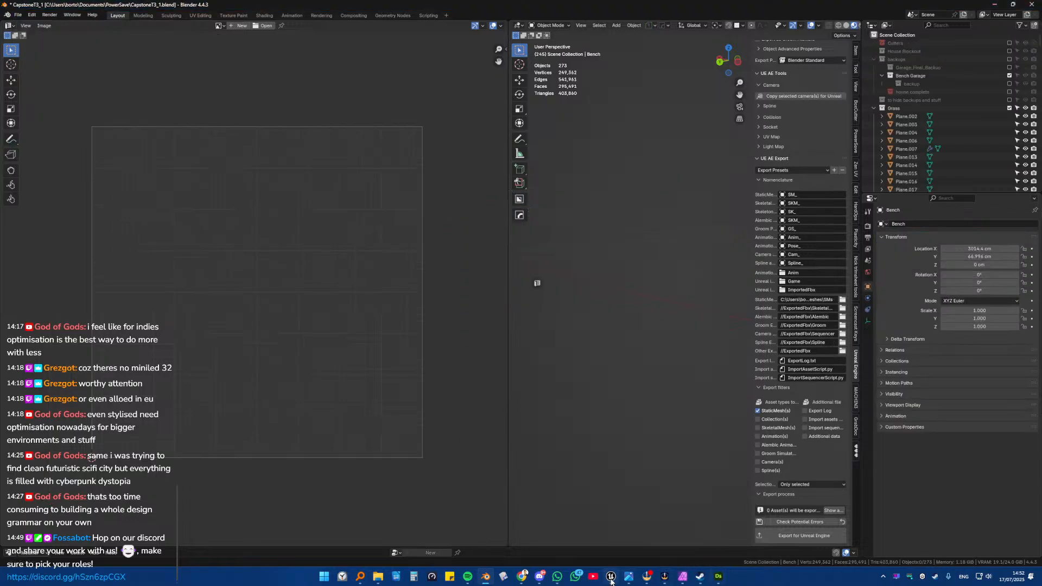
Step: Expand the 3D viewport over the image editor and frame all scene objects, leaving nothing selected
{"action": "left_click", "coordinate": [517, 323]}
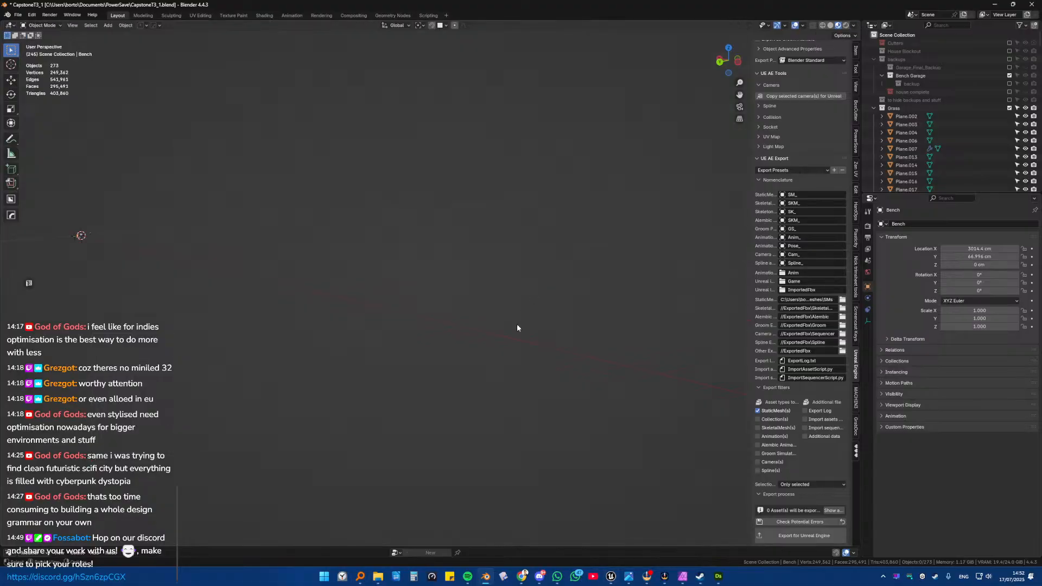
{"action": "middle_click_drag", "start_coordinate": [433, 297], "coordinate": [316, 214]}
{"action": "scroll", "coordinate": [383, 259], "scroll_direction": "up", "scroll_amount": 5}
{"action": "key", "text": "a"}
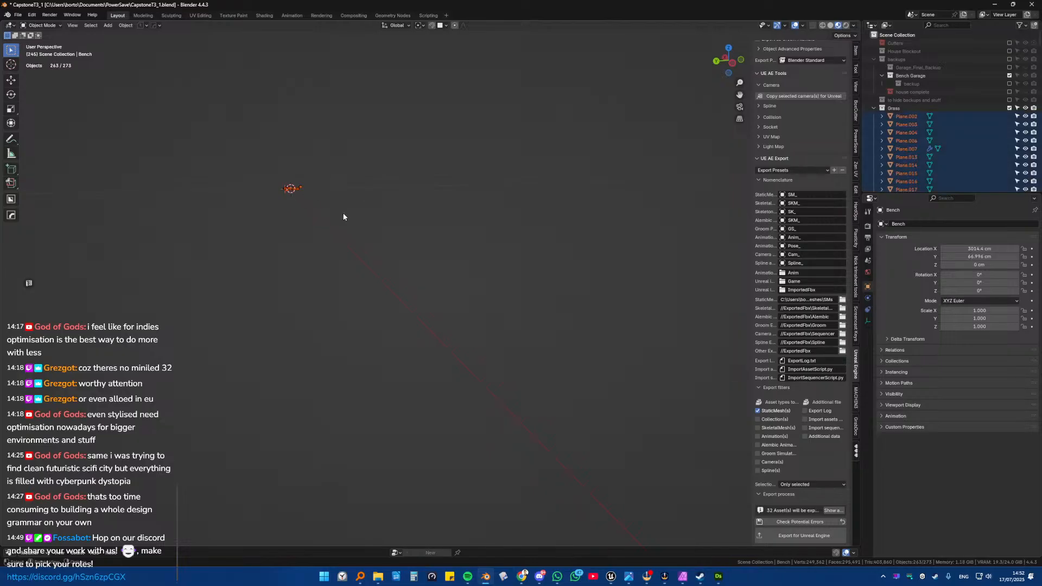
{"action": "key", "text": "KP_Decimal"}
{"action": "right_click", "coordinate": [382, 226]}
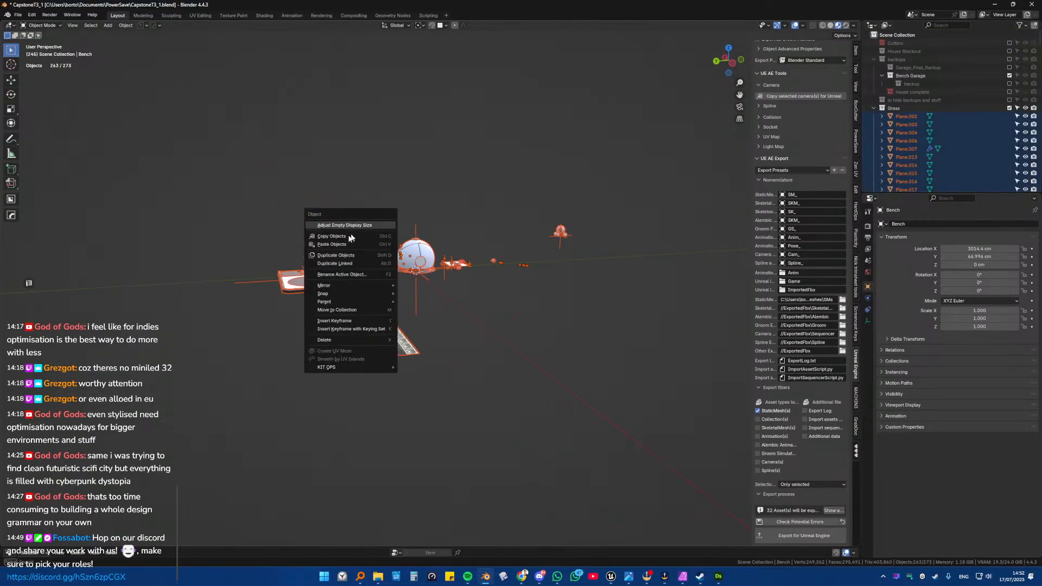
{"action": "left_click", "coordinate": [237, 257]}
Step: Select the small light block at the front corner of the large platform
{"action": "scroll", "coordinate": [328, 272], "scroll_direction": "up", "scroll_amount": 3}
{"action": "middle_click_drag", "start_coordinate": [330, 273], "coordinate": [516, 295]}
{"action": "middle_click_drag", "start_coordinate": [320, 250], "coordinate": [454, 258], "text": "shift"}
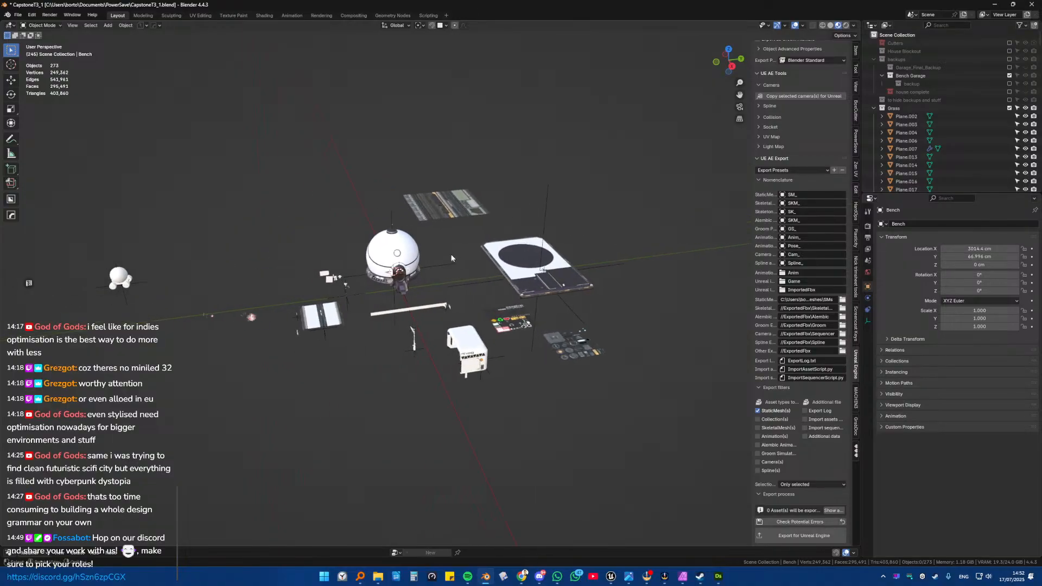
{"action": "scroll", "coordinate": [439, 269], "scroll_direction": "up", "scroll_amount": 7}
{"action": "middle_click_drag", "start_coordinate": [355, 279], "coordinate": [439, 270], "text": "shift"}
{"action": "scroll", "coordinate": [439, 270], "scroll_direction": "up", "scroll_amount": 4}
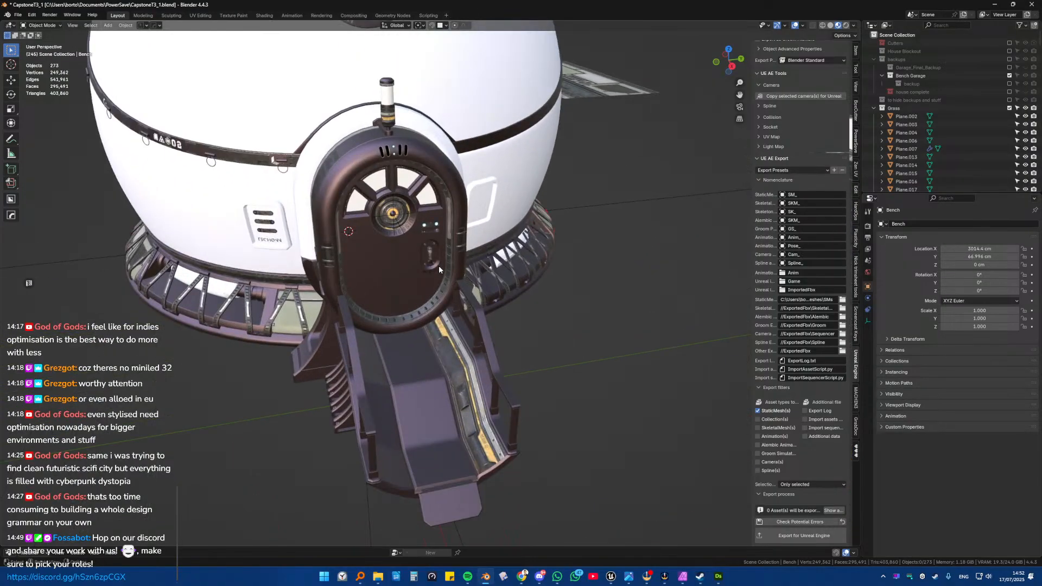
{"action": "scroll", "coordinate": [439, 266], "scroll_direction": "down", "scroll_amount": 6}
{"action": "middle_click_drag", "start_coordinate": [633, 279], "coordinate": [339, 265], "text": "shift"}
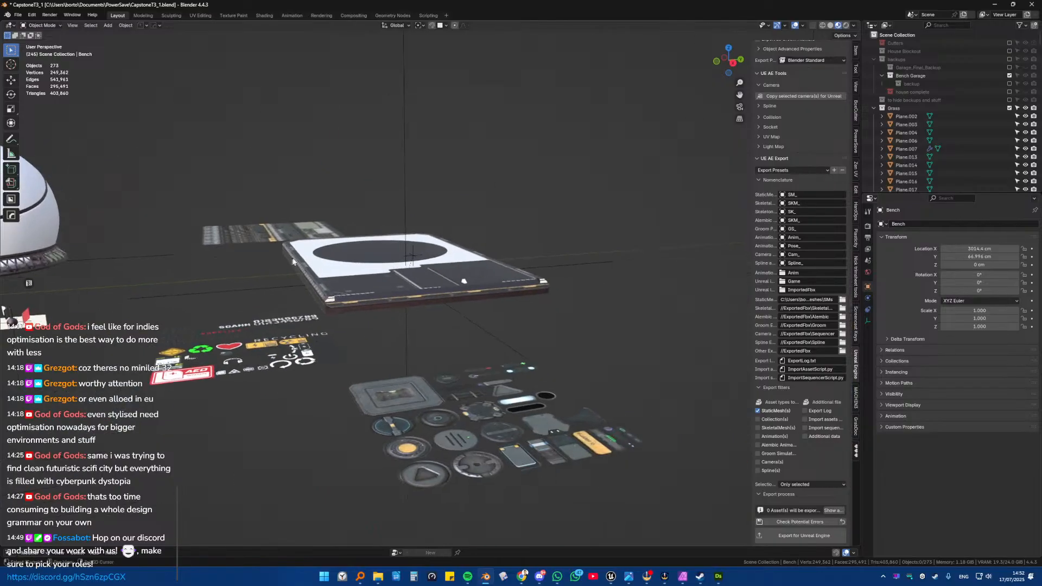
{"action": "scroll", "coordinate": [322, 307], "scroll_direction": "up", "scroll_amount": 4}
{"action": "middle_click_drag", "start_coordinate": [321, 308], "coordinate": [375, 294], "text": "shift"}
{"action": "scroll", "coordinate": [375, 294], "scroll_direction": "up", "scroll_amount": 2}
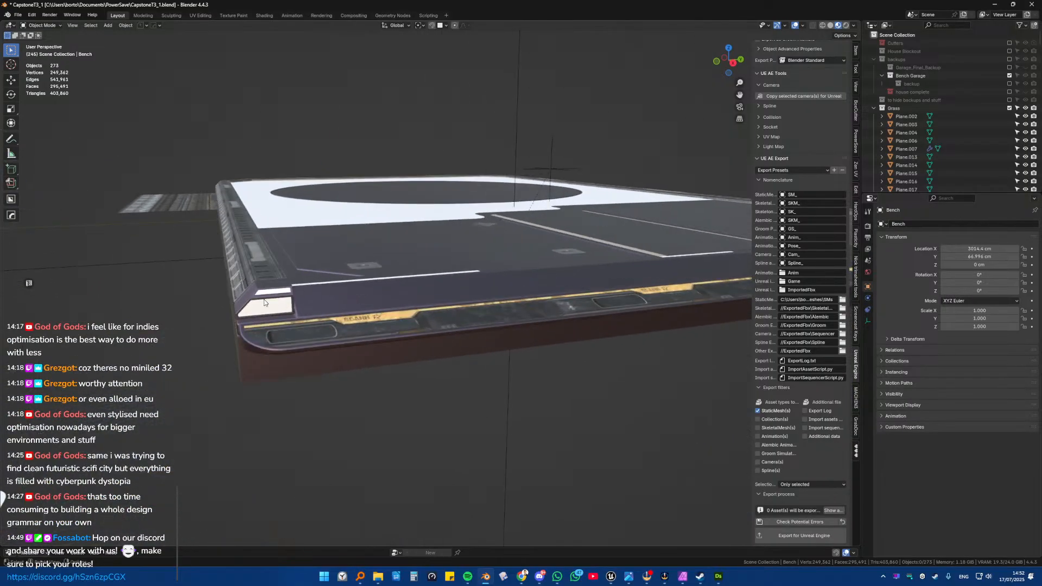
{"action": "left_click", "coordinate": [320, 297]}
Step: Enter Edit Mode on the corner light block and show the UV editor beside the 3D viewport
{"action": "scroll", "coordinate": [239, 307], "scroll_direction": "up", "scroll_amount": 4}
{"action": "middle_click_drag", "start_coordinate": [239, 303], "coordinate": [385, 263]}
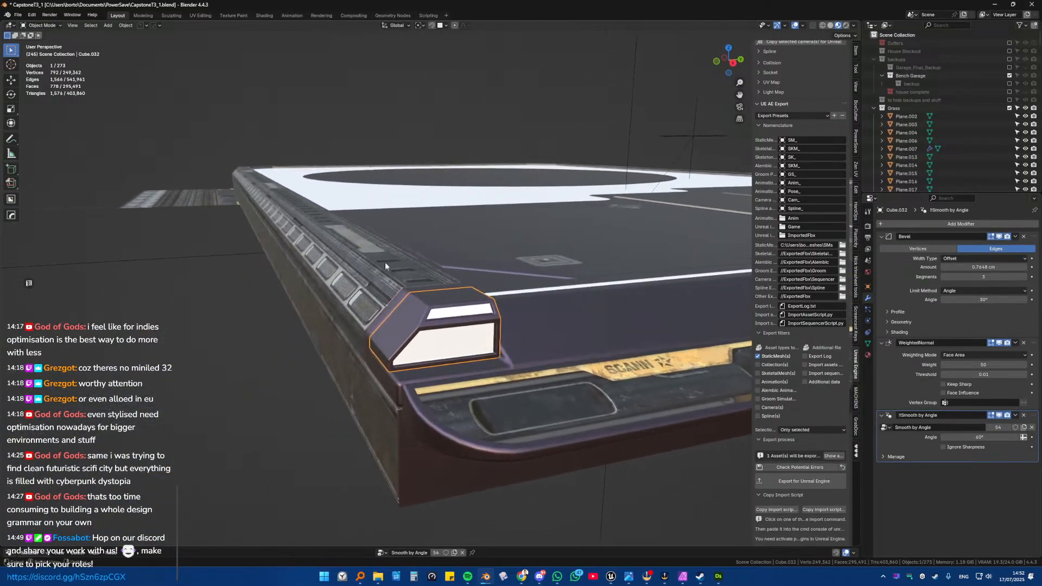
{"action": "key", "text": "Tab"}
{"action": "left_click", "coordinate": [29, 286]}
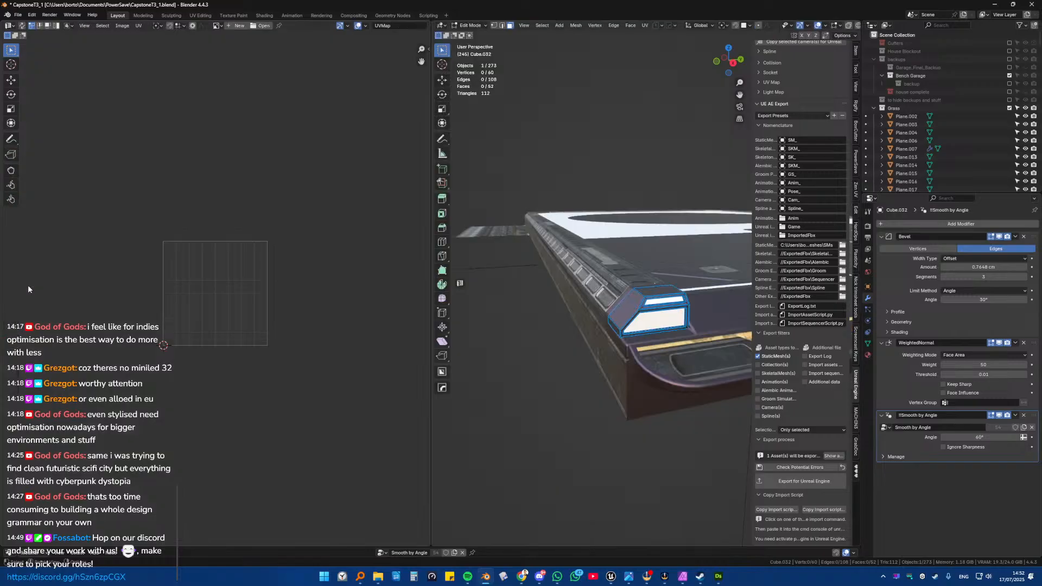
Step: Select the entire corner light mesh and examine its small UV layout up close
{"action": "key", "text": "a"}
{"action": "scroll", "coordinate": [202, 322], "scroll_direction": "up", "scroll_amount": 2}
{"action": "scroll", "coordinate": [200, 322], "scroll_direction": "up", "scroll_amount": 3}
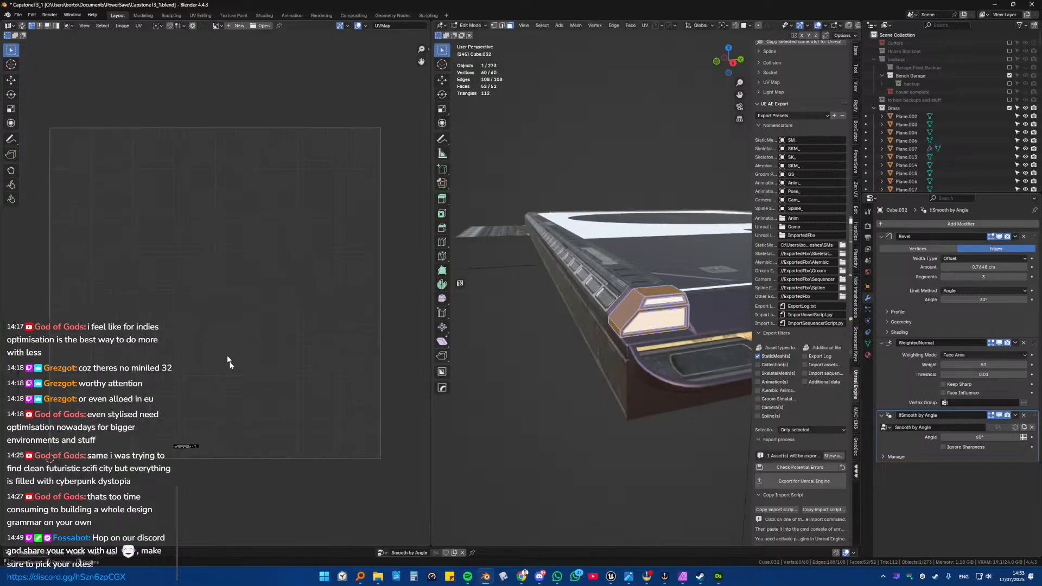
{"action": "middle_click_drag", "start_coordinate": [191, 459], "coordinate": [190, 296]}
{"action": "scroll", "coordinate": [189, 294], "scroll_direction": "up", "scroll_amount": 5}
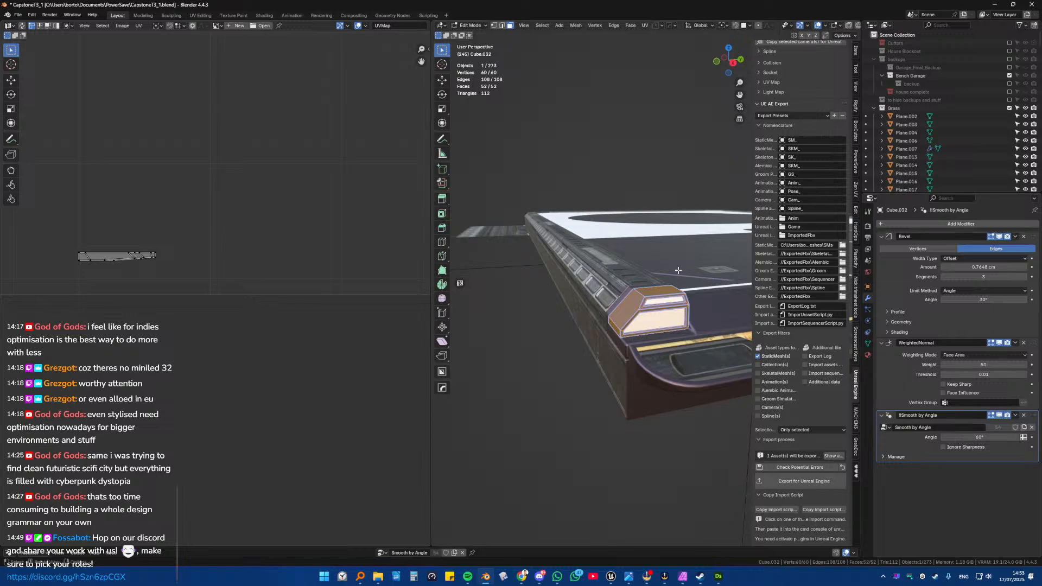
Step: Bring up the corner light's material slots and return to Edit Mode on its mesh
{"action": "key", "text": "Tab"}
{"action": "middle_click_drag", "start_coordinate": [678, 270], "coordinate": [742, 296]}
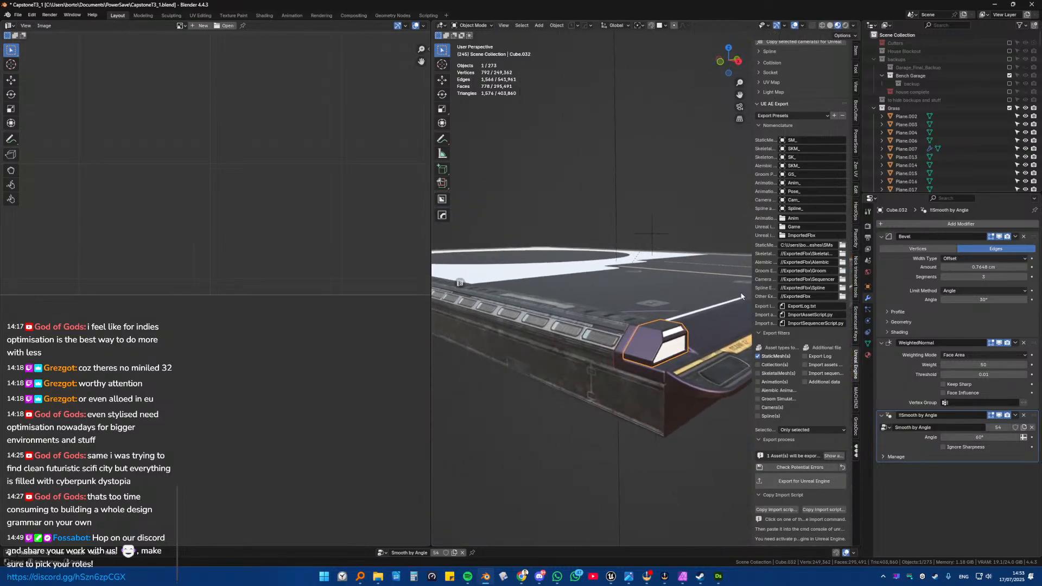
{"action": "left_click", "coordinate": [868, 355]}
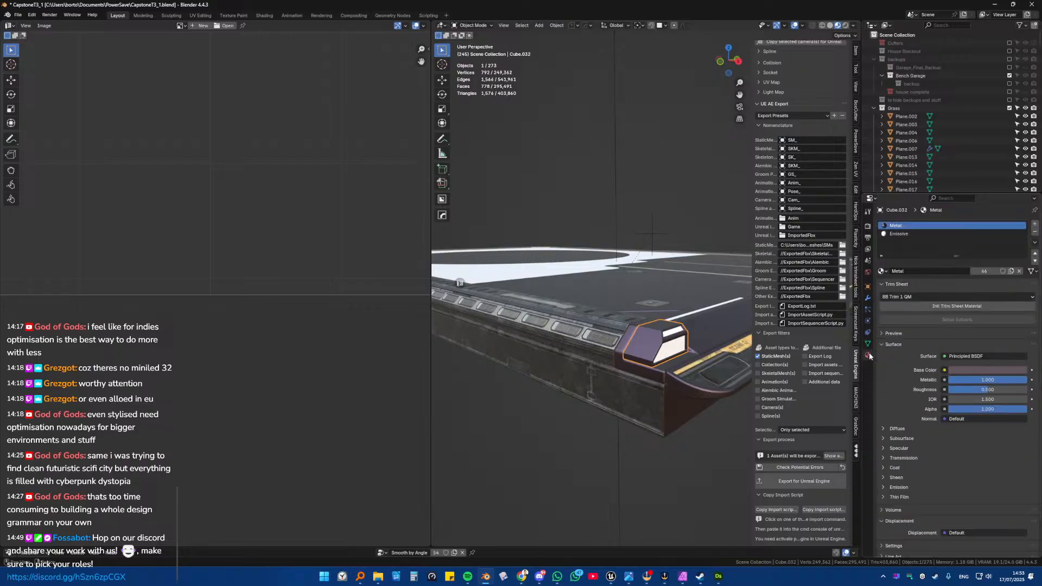
{"action": "middle_click_drag", "start_coordinate": [640, 305], "coordinate": [599, 299]}
{"action": "scroll", "coordinate": [619, 299], "scroll_direction": "down", "scroll_amount": 3}
{"action": "key", "text": "Tab"}
{"action": "scroll", "coordinate": [674, 288], "scroll_direction": "down", "scroll_amount": 4}
{"action": "mouse_move", "coordinate": [673, 288]}
{"action": "middle_mouse_down"}
{"action": "mouse_move", "coordinate": [684, 286]}
{"action": "mouse_move", "coordinate": [624, 281]}
{"action": "mouse_move", "coordinate": [697, 283]}
{"action": "mouse_move", "coordinate": [676, 283]}
{"action": "middle_mouse_up"}
{"action": "scroll", "coordinate": [676, 283], "scroll_direction": "up", "scroll_amount": 3}
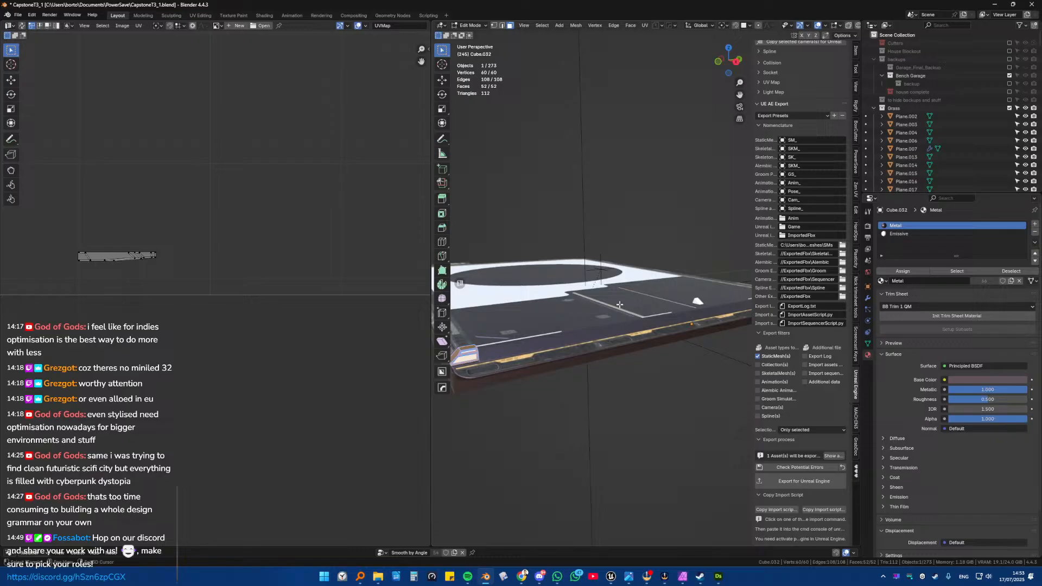
Step: Clear the selection and select only the corner light faces assigned to the Emissive material
{"action": "left_click", "coordinate": [898, 235]}
{"action": "scroll", "coordinate": [241, 219], "scroll_direction": "down", "scroll_amount": 4}
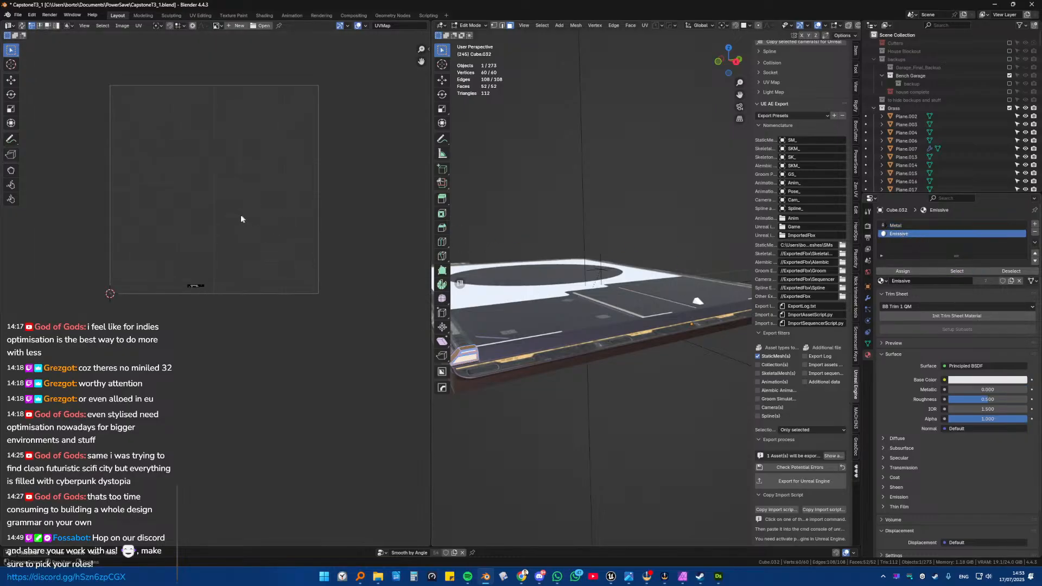
{"action": "scroll", "coordinate": [233, 218], "scroll_direction": "up", "scroll_amount": 2}
{"action": "middle_click_drag", "start_coordinate": [537, 298], "coordinate": [625, 246], "text": "shift"}
{"action": "scroll", "coordinate": [649, 291], "scroll_direction": "up", "scroll_amount": 6}
{"action": "key", "text": "alt+a"}
{"action": "scroll", "coordinate": [694, 256], "scroll_direction": "down", "scroll_amount": 4}
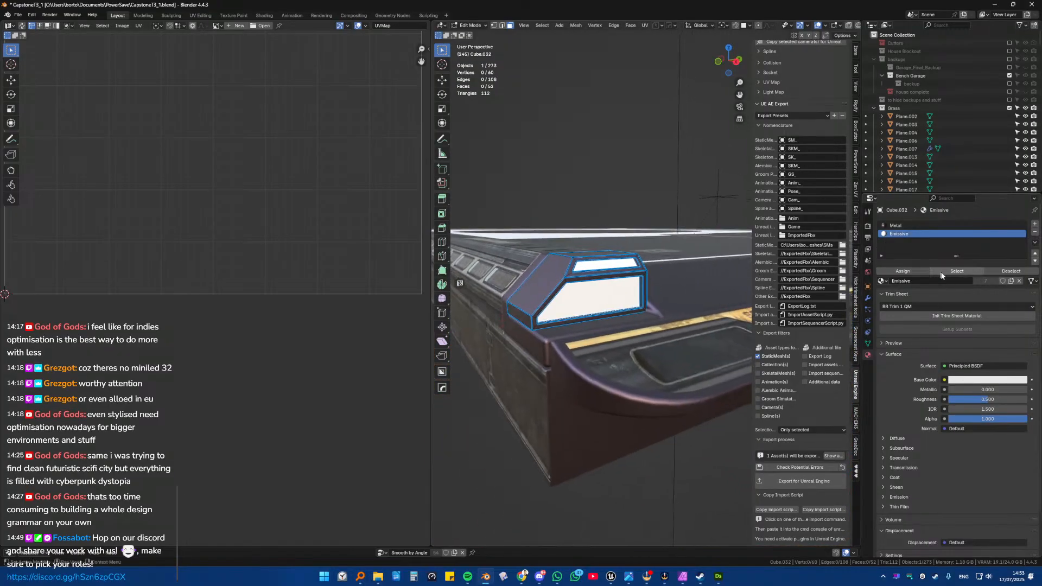
{"action": "left_click", "coordinate": [955, 272]}
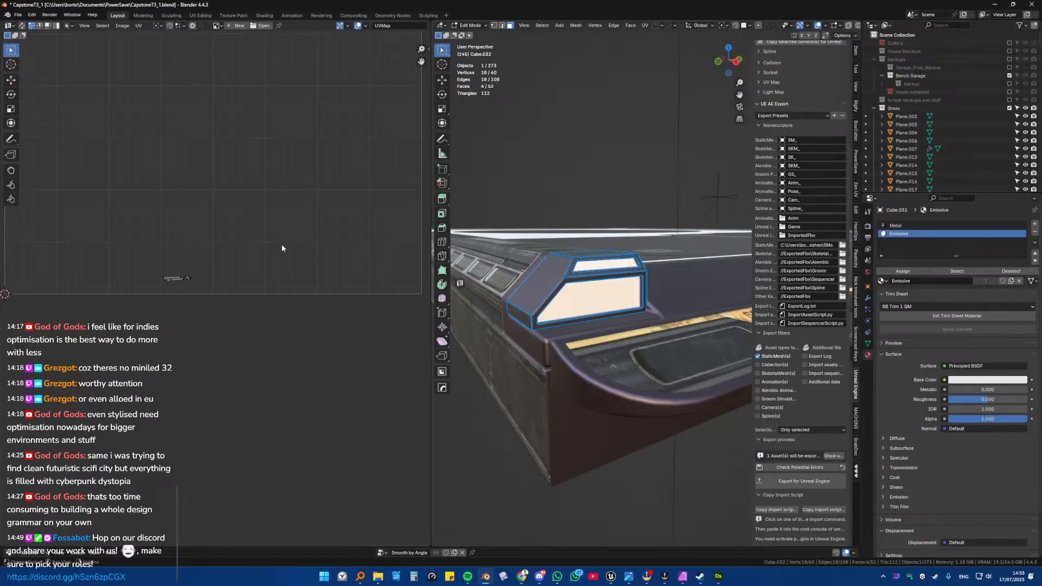
Step: Turn on UV sync selection and unwrap the emissive faces with the Angle Based method
{"action": "left_click", "coordinate": [22, 26]}
{"action": "key", "text": "u"}
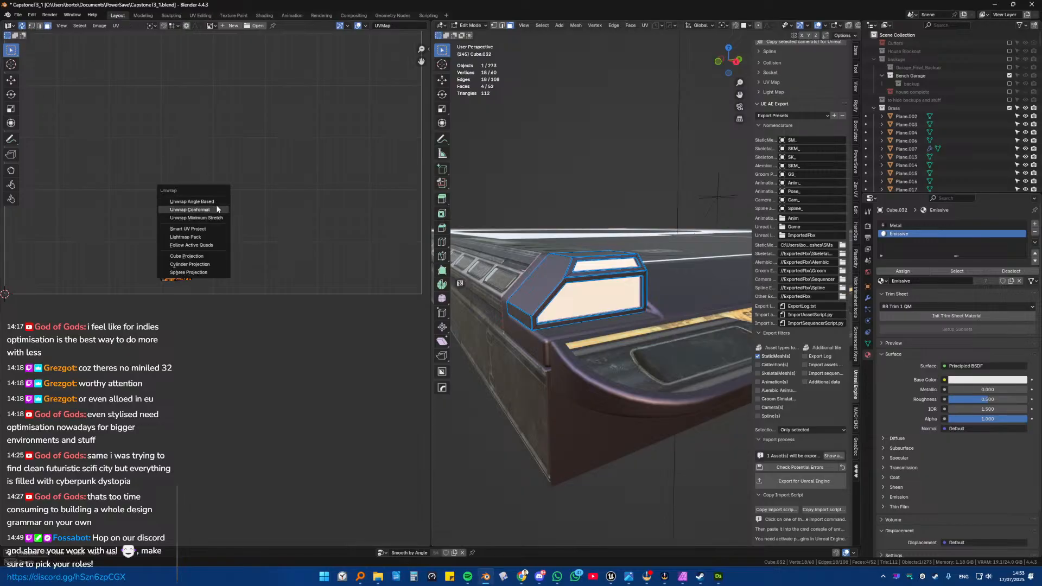
{"action": "left_click", "coordinate": [216, 202]}
{"action": "scroll", "coordinate": [269, 213], "scroll_direction": "down", "scroll_amount": 5}
{"action": "scroll", "coordinate": [586, 260], "scroll_direction": "down", "scroll_amount": 6}
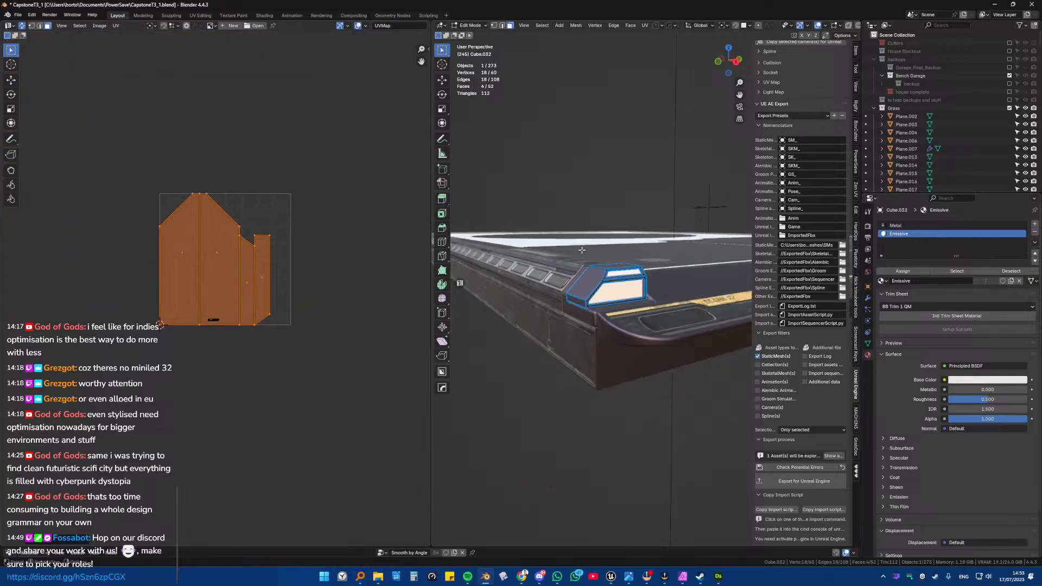
Step: Try Zen UV's Quadrify Island on the unwrapped emissive faces and undo it
{"action": "middle_click_drag", "start_coordinate": [586, 261], "coordinate": [559, 247]}
{"action": "key", "text": "KP_Decimal"}
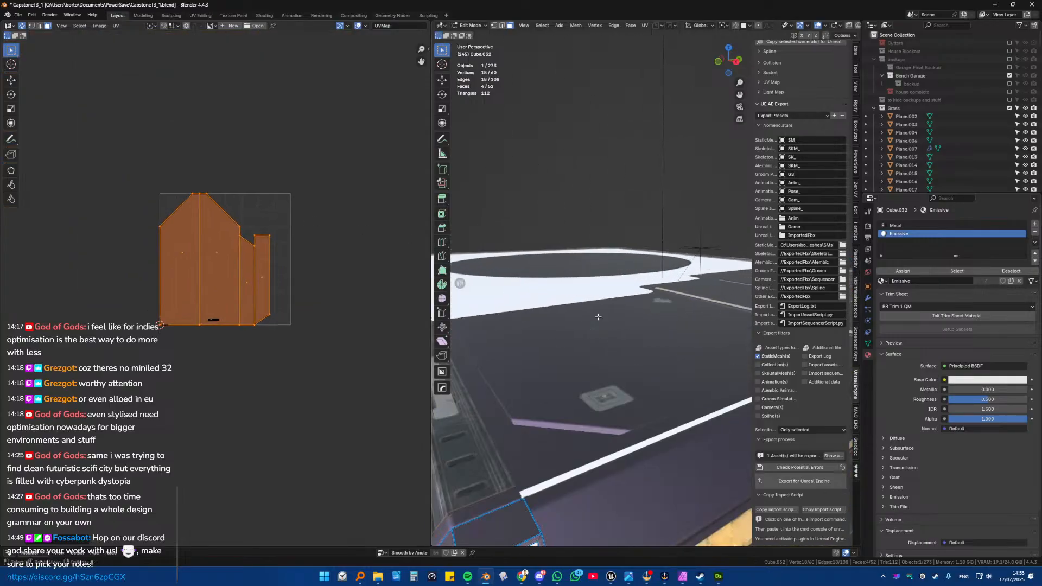
{"action": "key", "text": "n"}
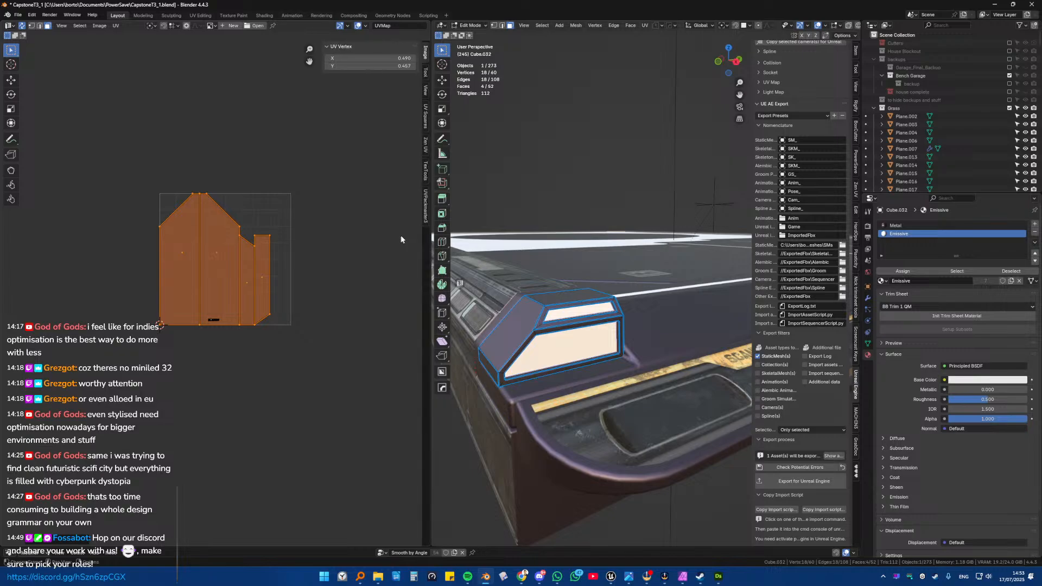
{"action": "left_click", "coordinate": [426, 151]}
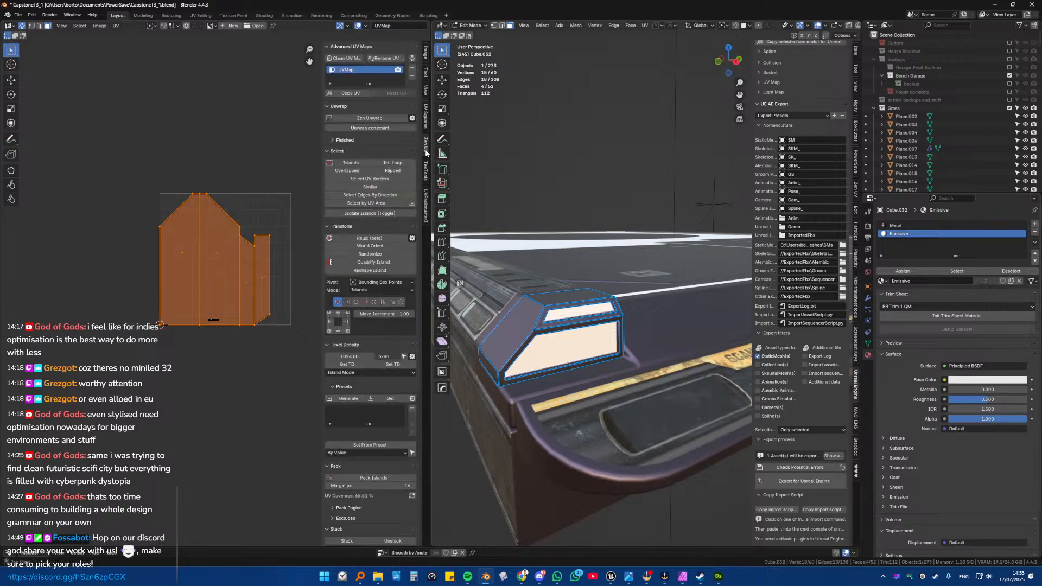
{"action": "left_click", "coordinate": [369, 265]}
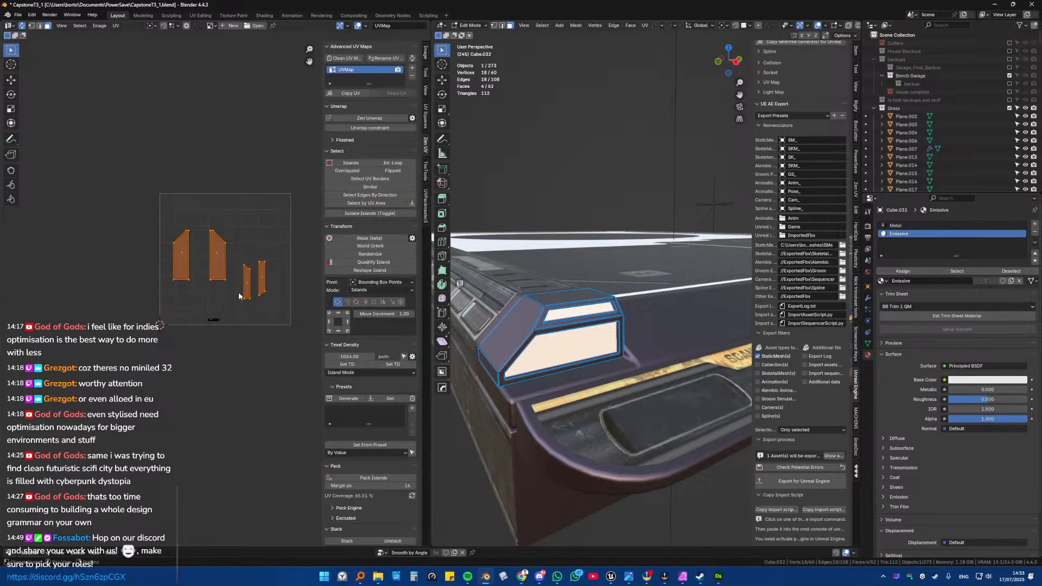
{"action": "key", "text": "ctrl+z"}
Step: Leave Edit Mode, select the platform's parent empty and export it for Unreal Engine
{"action": "key", "text": "Tab"}
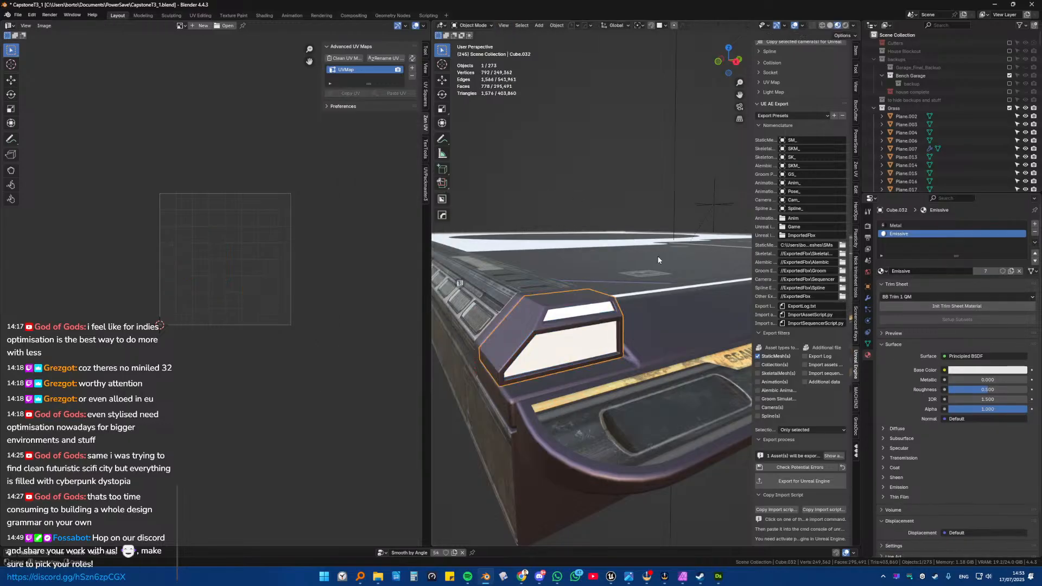
{"action": "scroll", "coordinate": [638, 293], "scroll_direction": "down", "scroll_amount": 9}
{"action": "middle_click_drag", "start_coordinate": [666, 312], "coordinate": [544, 325]}
{"action": "left_click", "coordinate": [644, 314]}
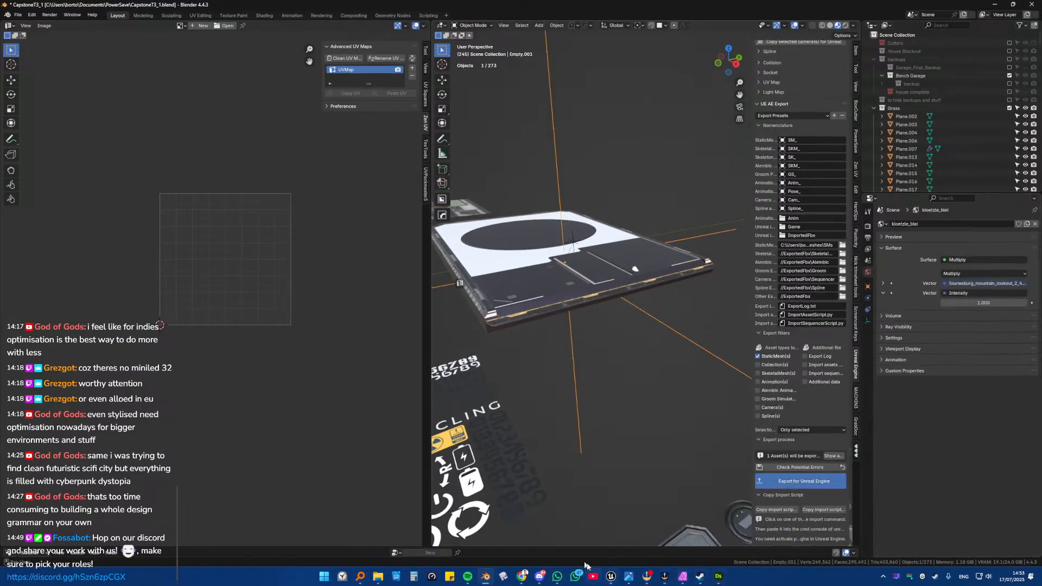
Step: Switch to Unreal Engine, select the SM_Base platform, inspect its MI_Emissive_Yellow material instance and return to the level
{"action": "left_click", "coordinate": [611, 577]}
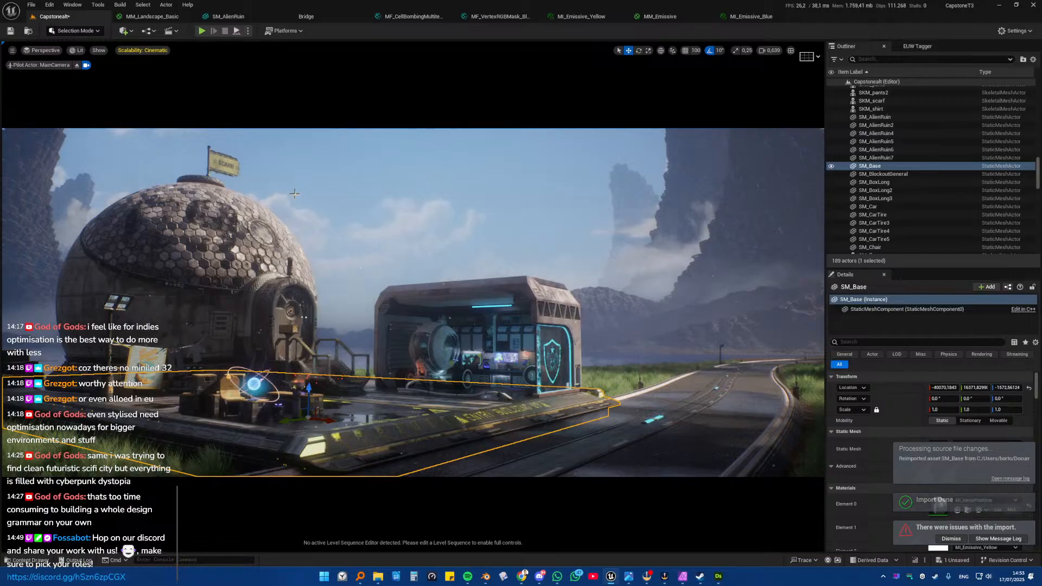
{"action": "left_click", "coordinate": [399, 246]}
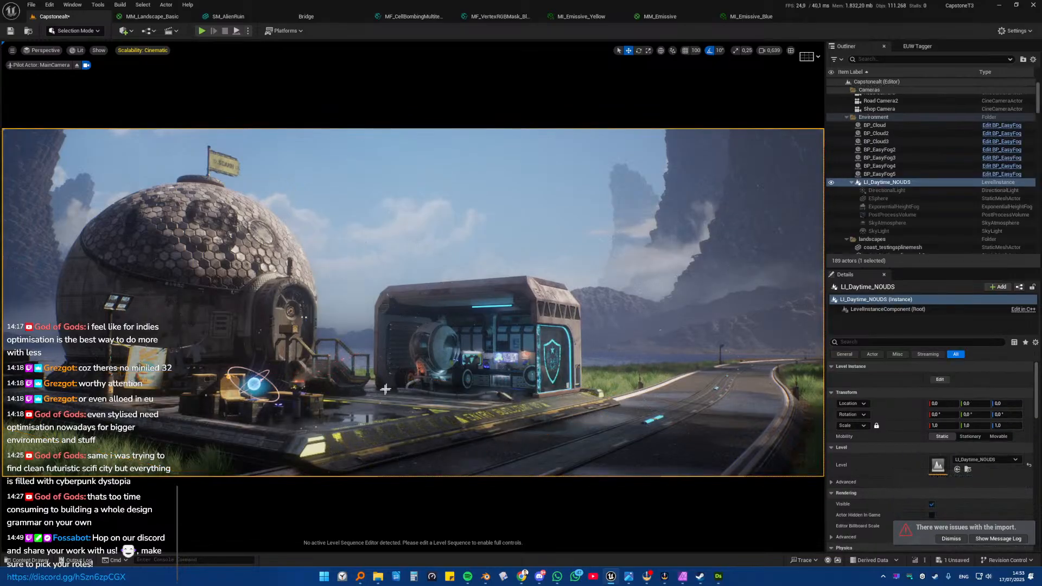
{"action": "left_click", "coordinate": [305, 447]}
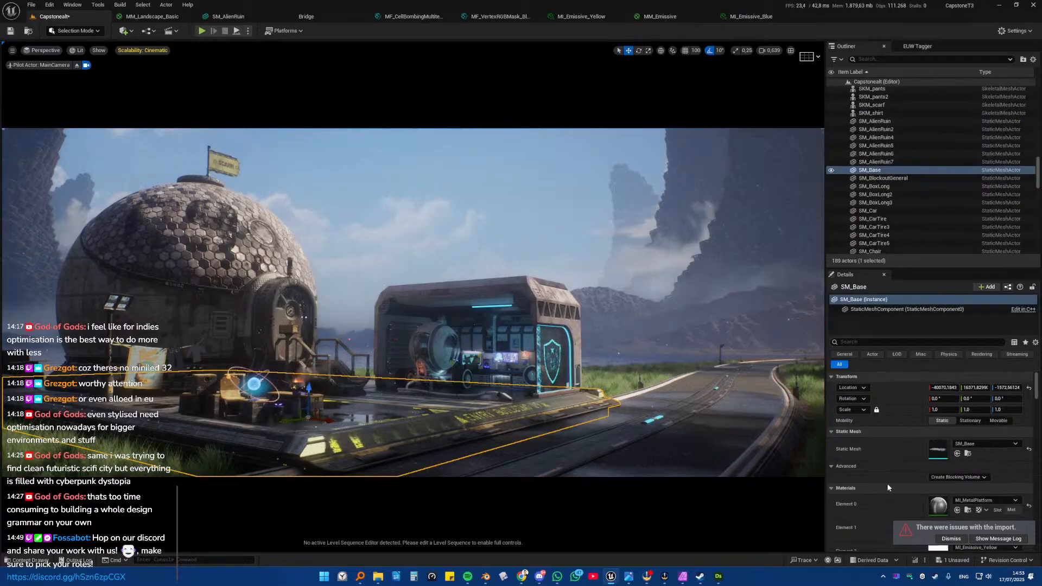
{"action": "scroll", "coordinate": [888, 482], "scroll_direction": "down", "scroll_amount": 3}
{"action": "scroll", "coordinate": [889, 480], "scroll_direction": "down", "scroll_amount": 2}
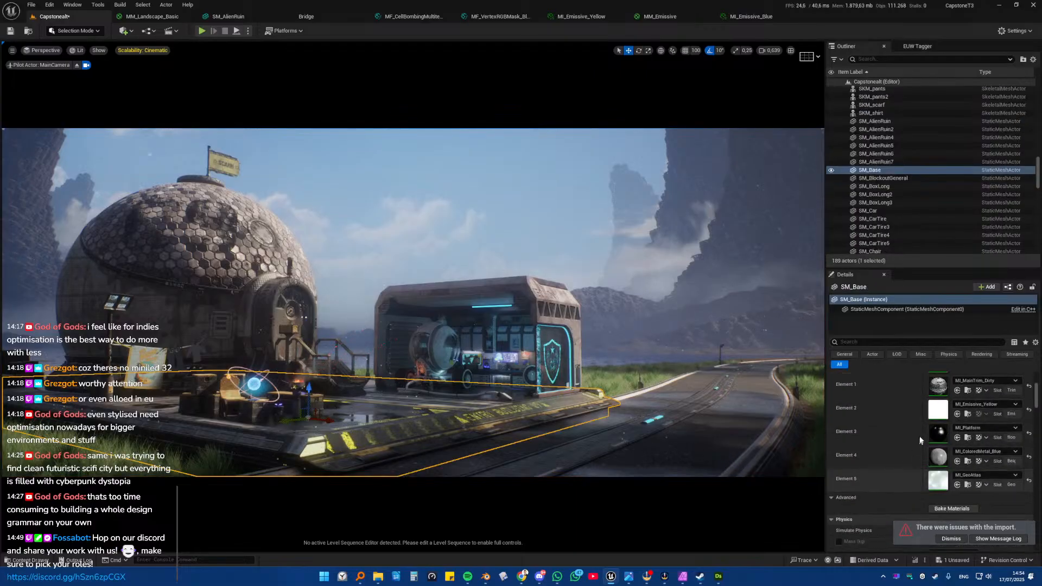
{"action": "double_click", "coordinate": [937, 412]}
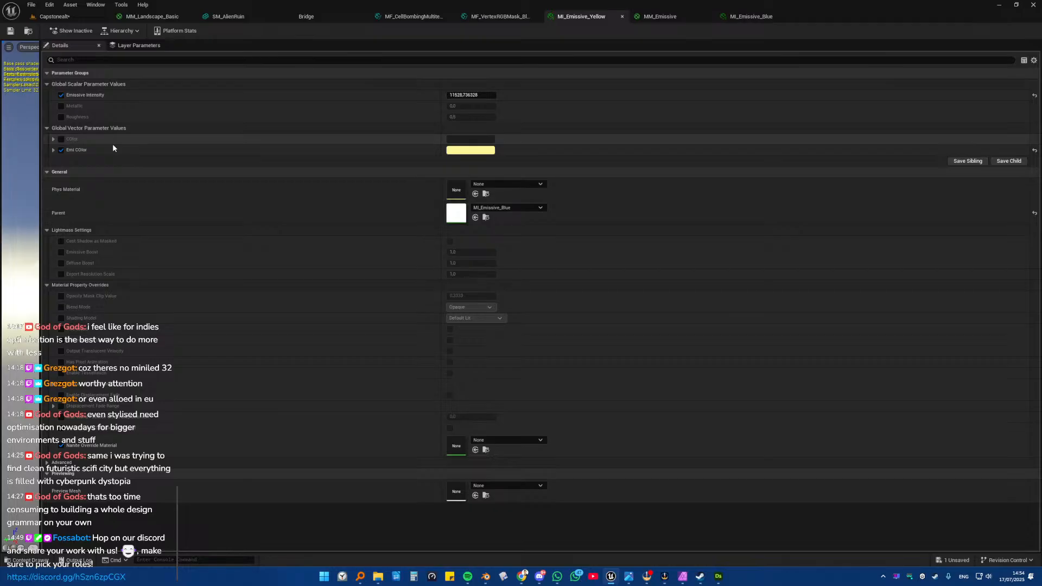
{"action": "left_click", "coordinate": [56, 17]}
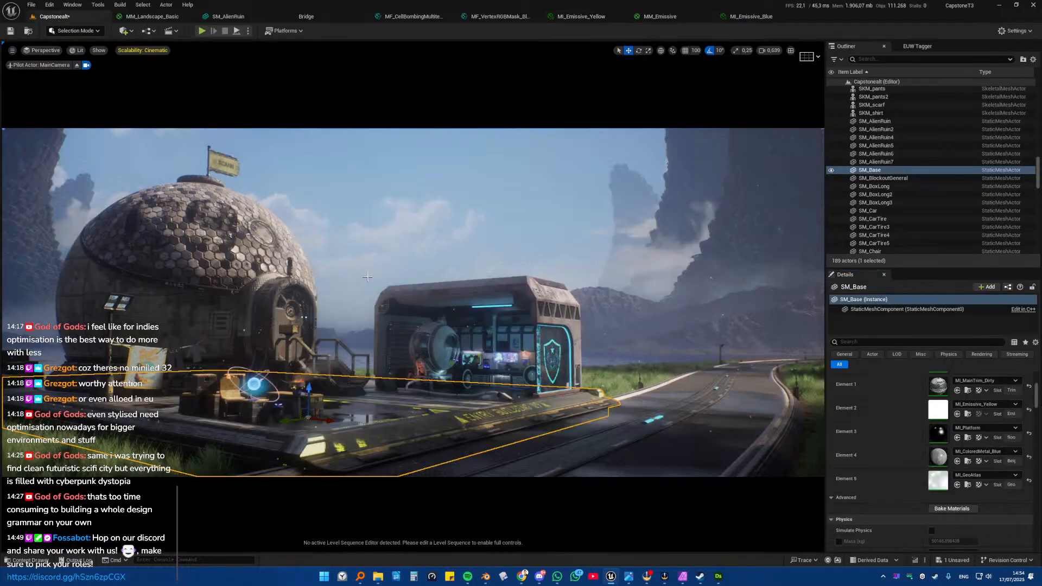
Step: Open the content drawer and look through the MIs and MMs material folders for a light material to reuse
{"action": "left_click", "coordinate": [368, 277]}
{"action": "key", "text": "ctrl+space"}
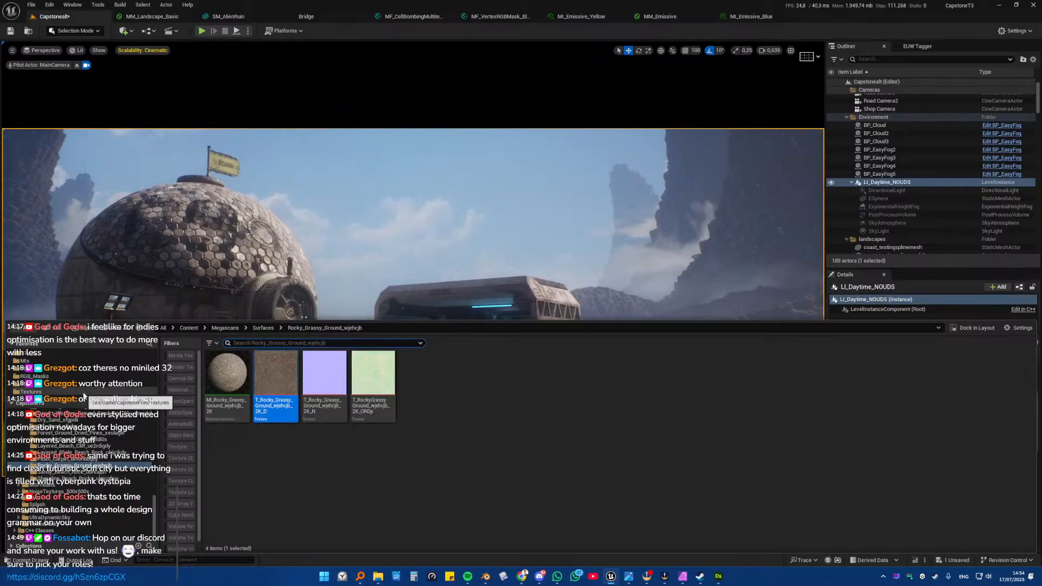
{"action": "scroll", "coordinate": [72, 447], "scroll_direction": "up", "scroll_amount": 3}
{"action": "left_click", "coordinate": [48, 370]}
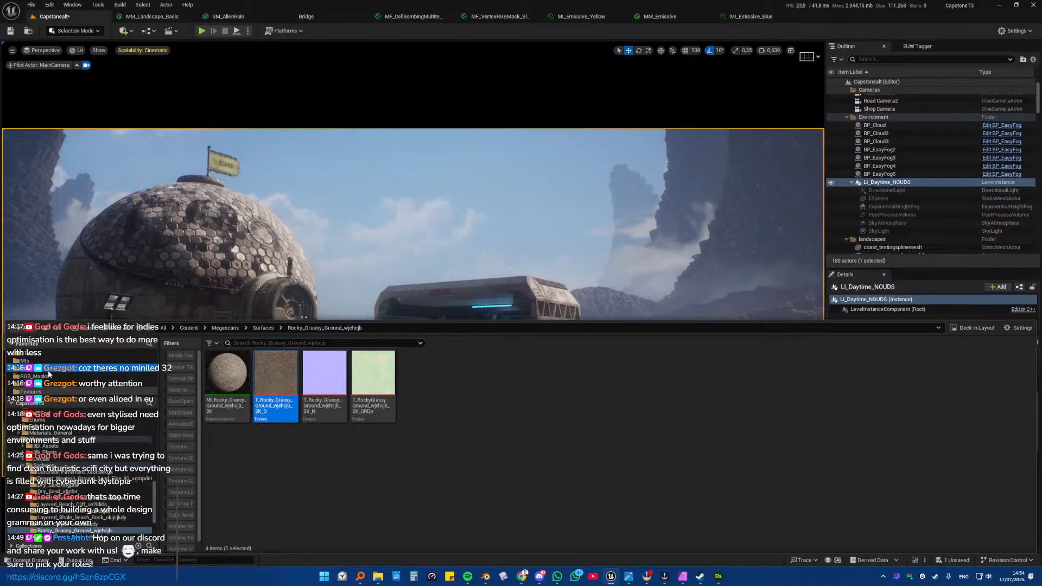
{"action": "left_click", "coordinate": [47, 361]}
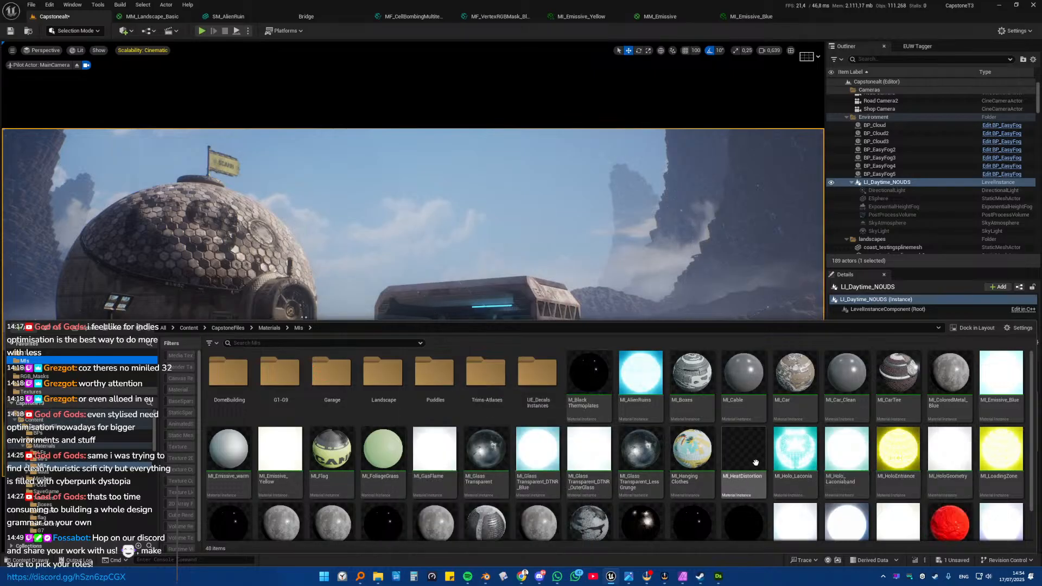
{"action": "scroll", "coordinate": [756, 463], "scroll_direction": "down", "scroll_amount": 2}
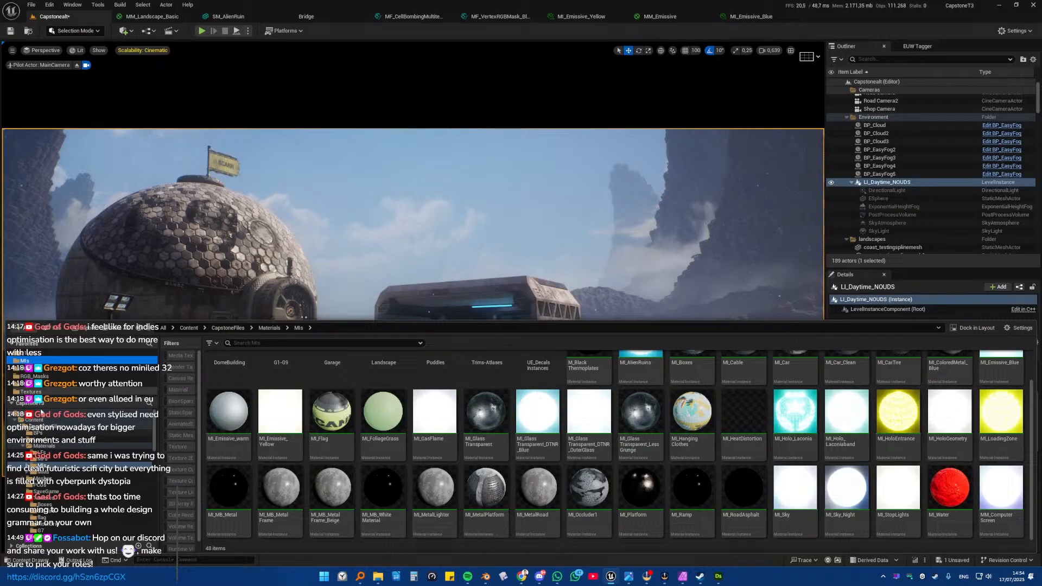
{"action": "left_click", "coordinate": [27, 368]}
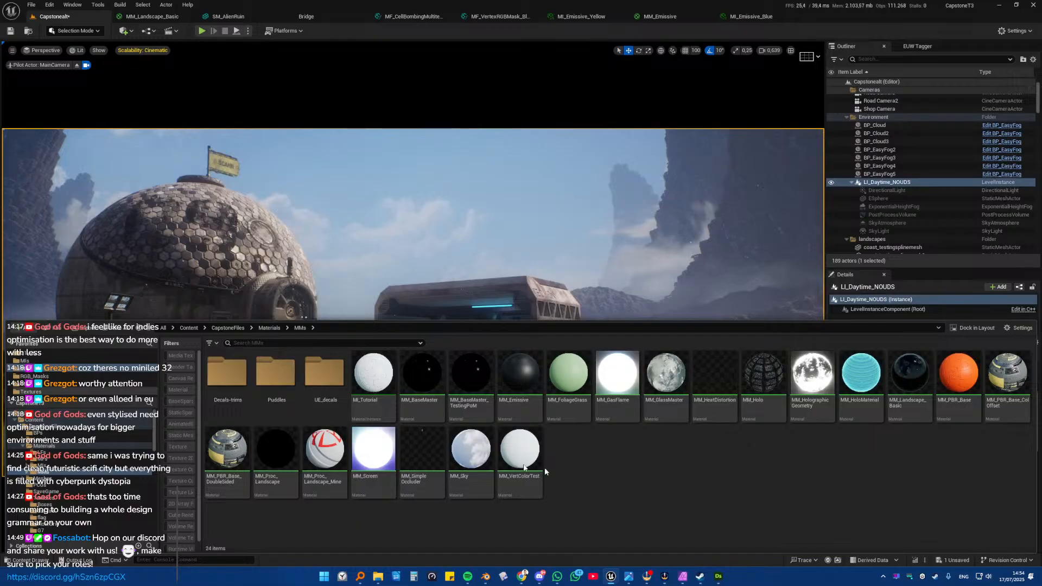
Step: Duplicate MI_StopLights in the MIs folder and name the copy MI_SafetyLights
{"action": "left_click", "coordinate": [25, 360]}
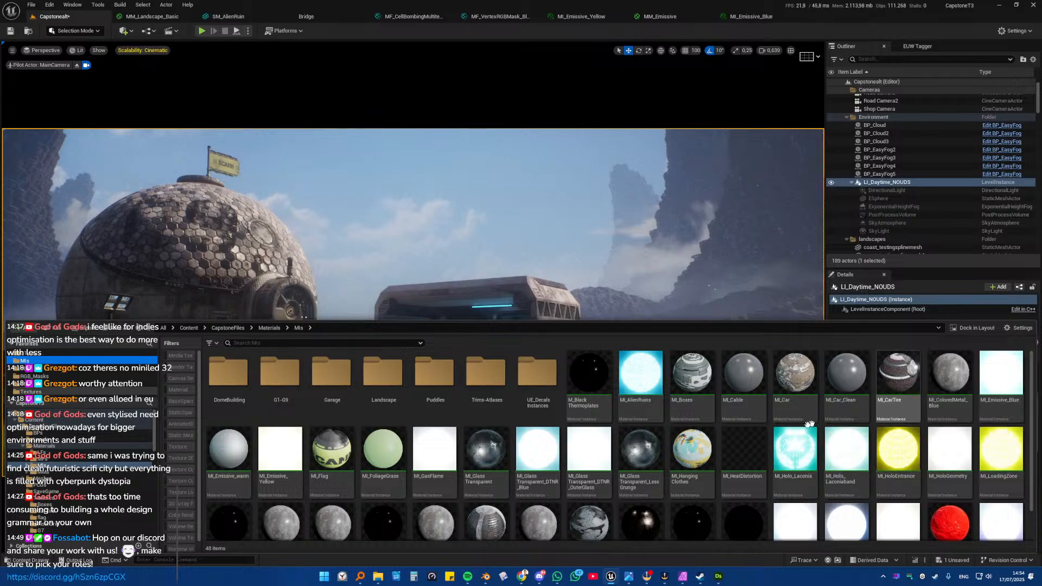
{"action": "scroll", "coordinate": [485, 462], "scroll_direction": "down", "scroll_amount": 1}
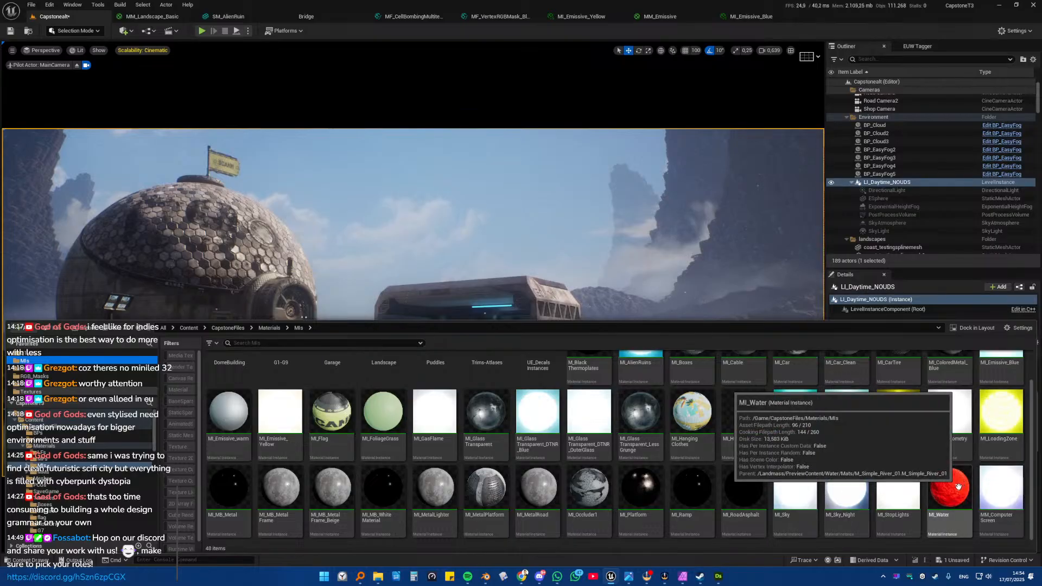
{"action": "right_click", "coordinate": [897, 485]}
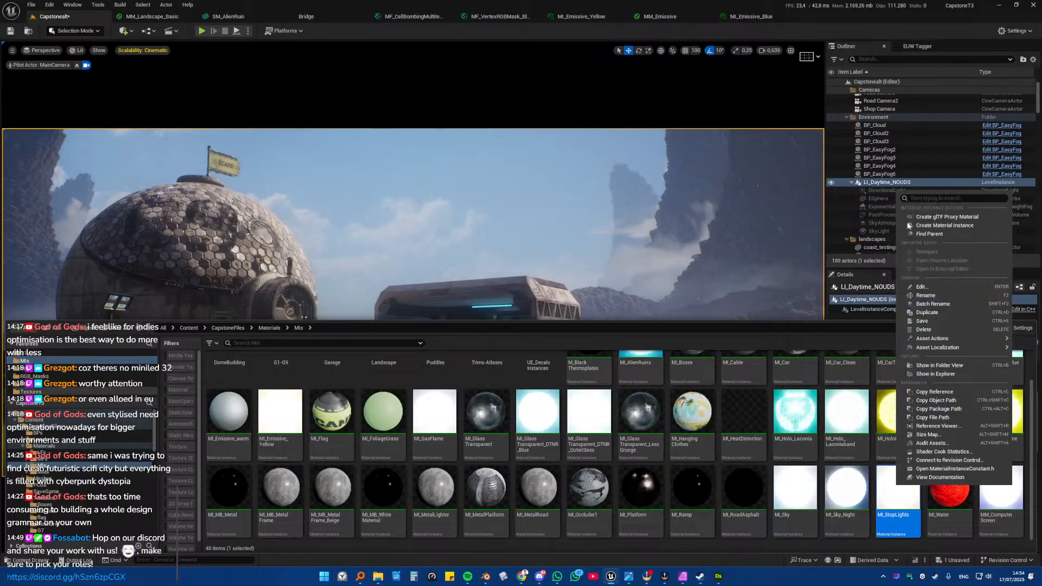
{"action": "left_click", "coordinate": [920, 315]}
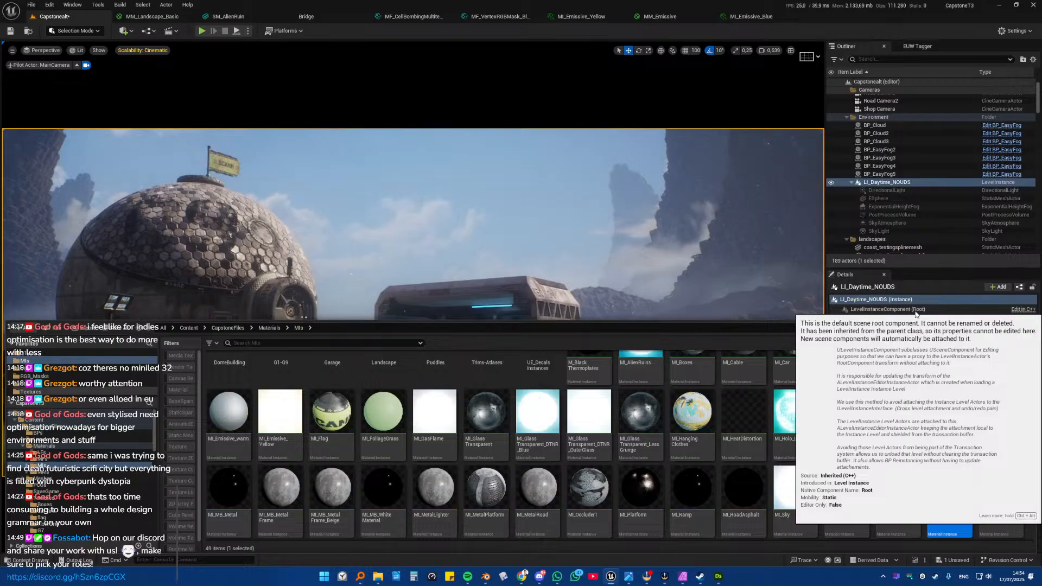
{"action": "key", "text": "Return"}
Step: Open MI_SafetyLights, enlarge its preview area and show the preview sphere in Unlit mode
{"action": "double_click", "coordinate": [801, 487]}
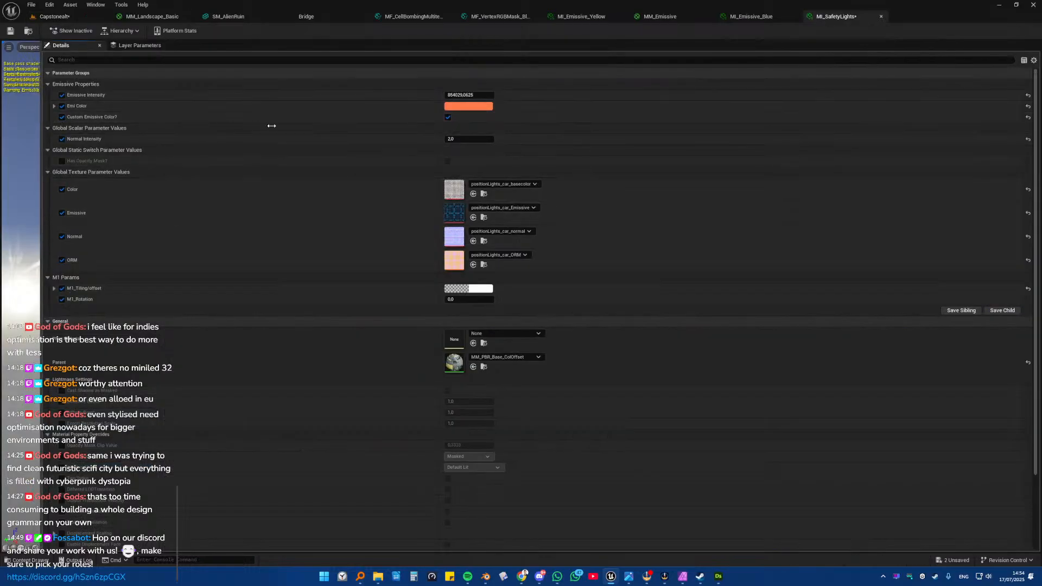
{"action": "left_click_drag", "start_coordinate": [271, 126], "coordinate": [416, 126]}
{"action": "left_click", "coordinate": [65, 47]}
{"action": "left_click", "coordinate": [75, 85]}
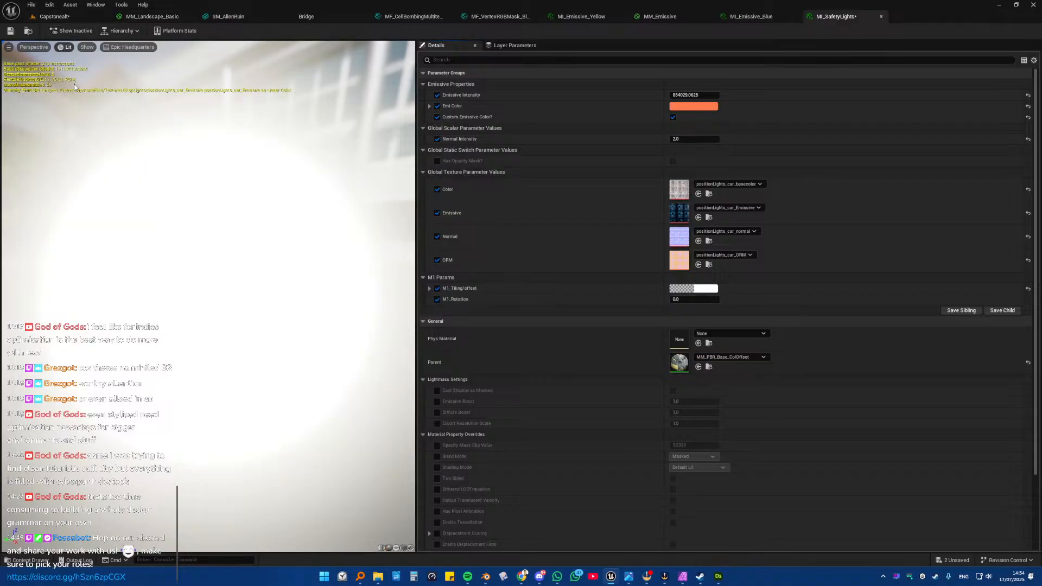
{"action": "left_click_drag", "start_coordinate": [236, 274], "coordinate": [162, 216]}
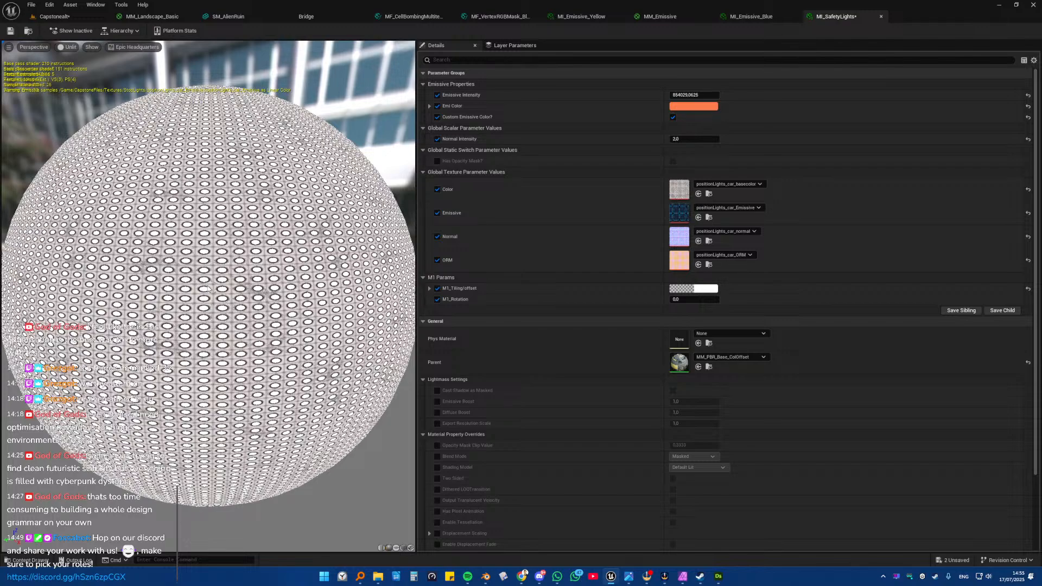
{"action": "scroll", "coordinate": [224, 283], "scroll_direction": "down", "scroll_amount": 3}
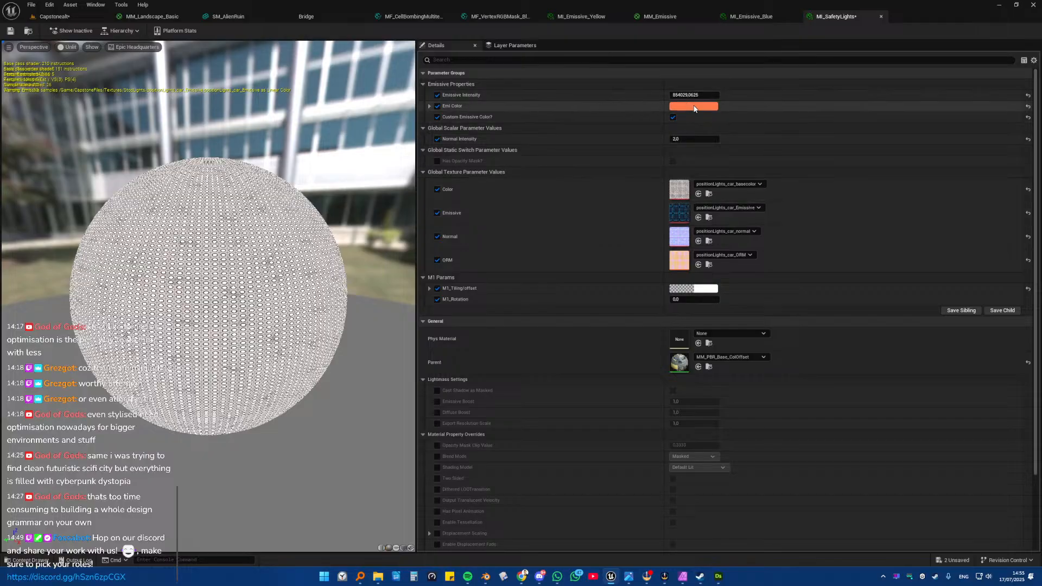
Step: Change the emissive color of MI_SafetyLights from orange to a bright yellow
{"action": "left_click", "coordinate": [694, 108]}
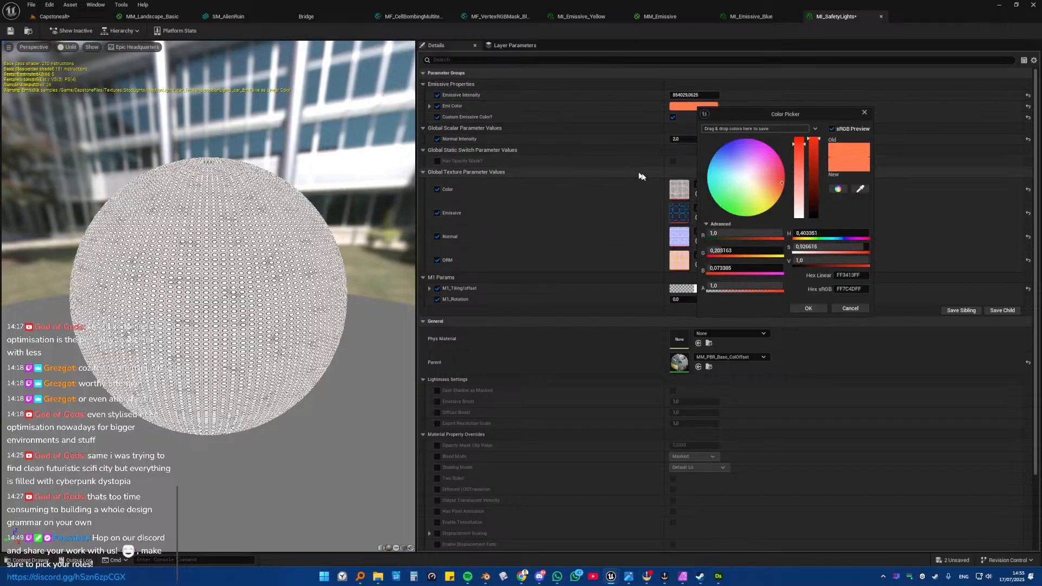
{"action": "scroll", "coordinate": [673, 177], "scroll_direction": "down", "scroll_amount": 1}
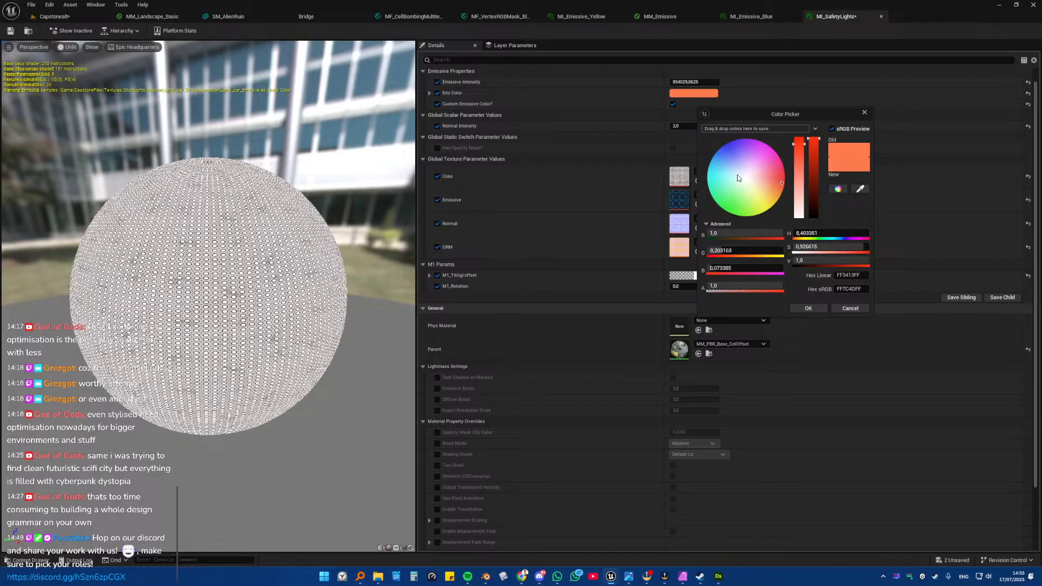
{"action": "left_click_drag", "start_coordinate": [738, 181], "coordinate": [766, 209]}
{"action": "left_click", "coordinate": [806, 307]}
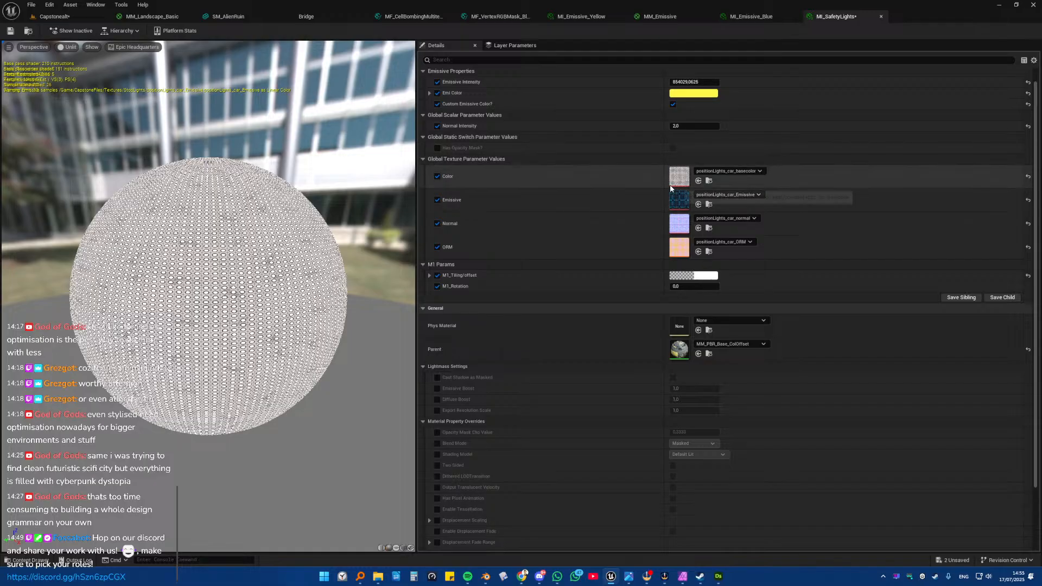
Step: Create a new folder named SafetyLights inside the CapstoneFiles Textures folder and open it
{"action": "left_click", "coordinate": [709, 181]}
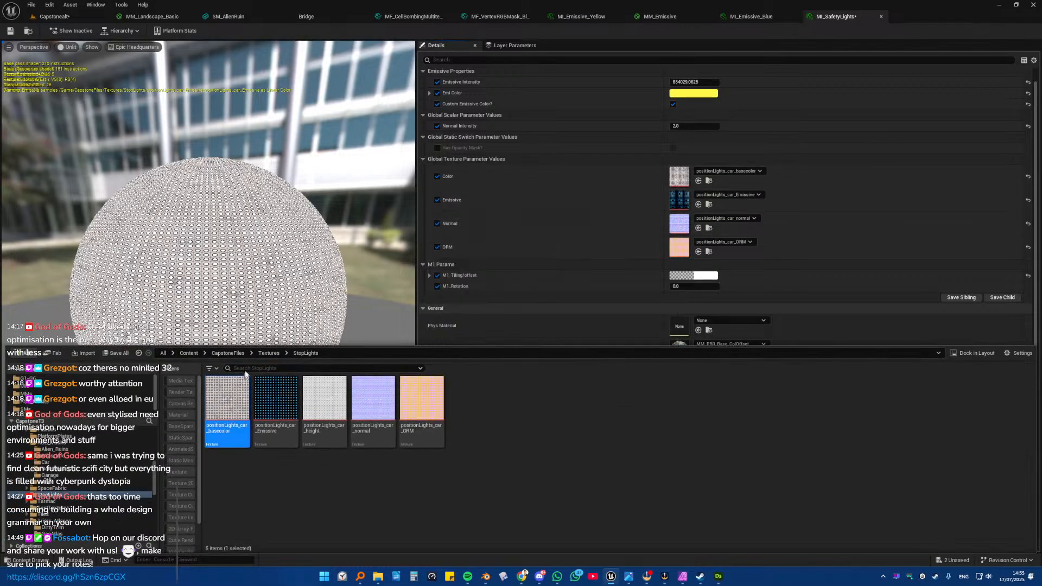
{"action": "left_click", "coordinate": [269, 353]}
{"action": "right_click", "coordinate": [689, 472]}
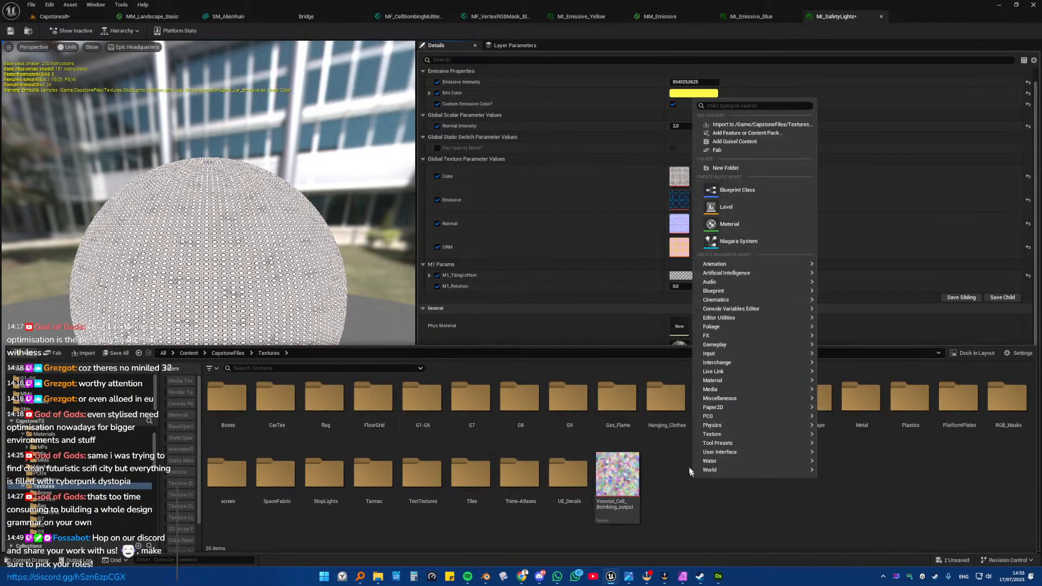
{"action": "left_click", "coordinate": [730, 168]}
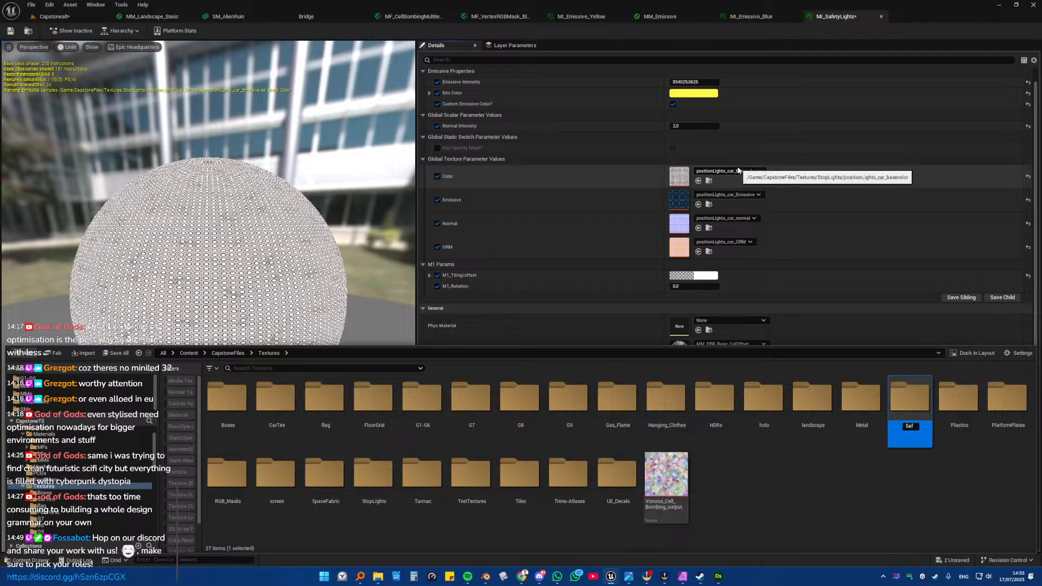
{"action": "type", "text": "SafetyLights"}
{"action": "key", "text": "Return"}
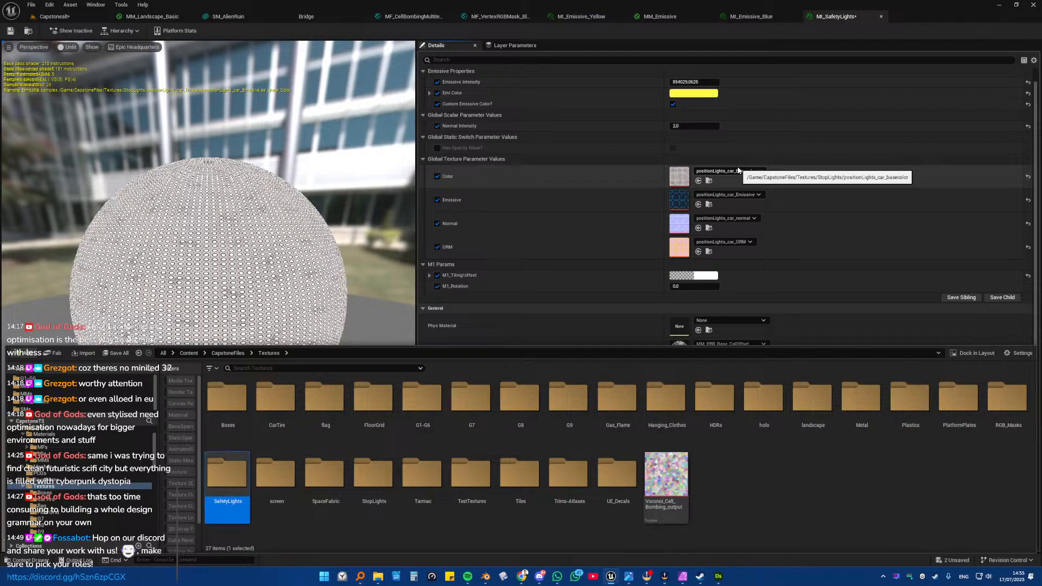
{"action": "double_click", "coordinate": [239, 468]}
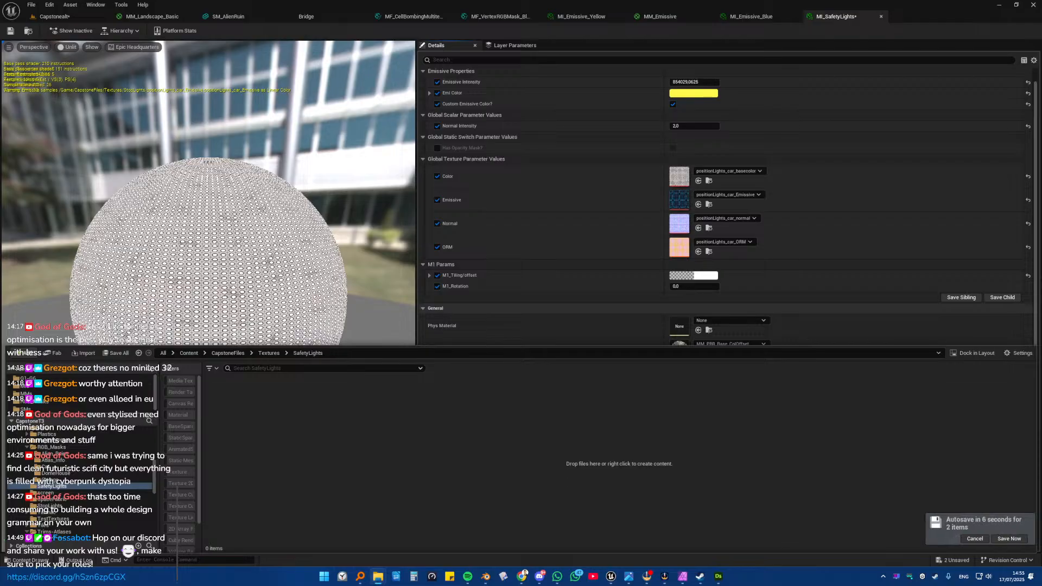
Step: Import the four grid_lights textures (basecolor, Emissive, normal, ORM) into the SafetyLights folder and open them together for bulk editing
{"action": "left_click_drag", "start_coordinate": [189, 366], "coordinate": [294, 412]}
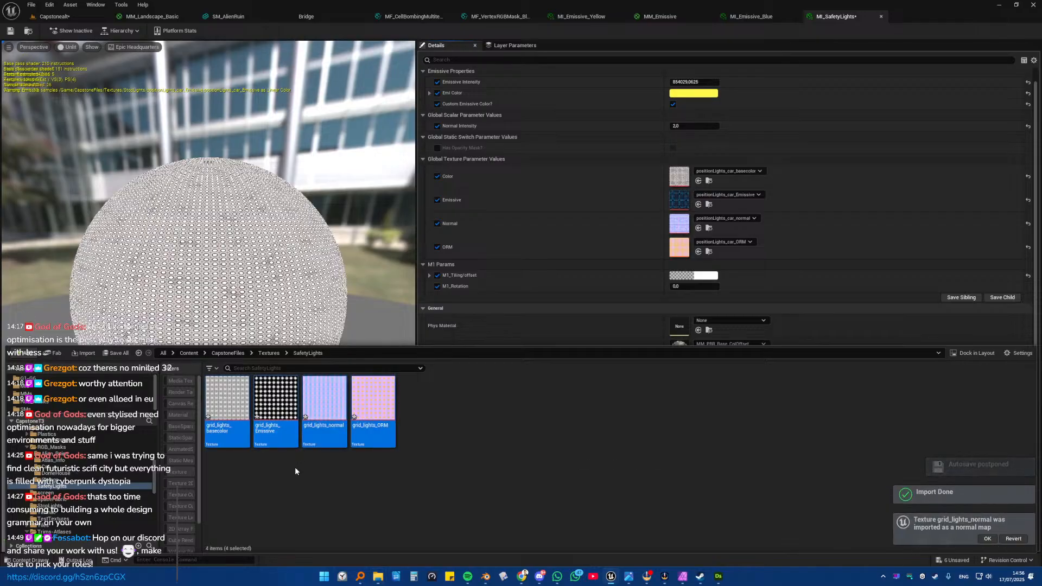
{"action": "right_click", "coordinate": [308, 417]}
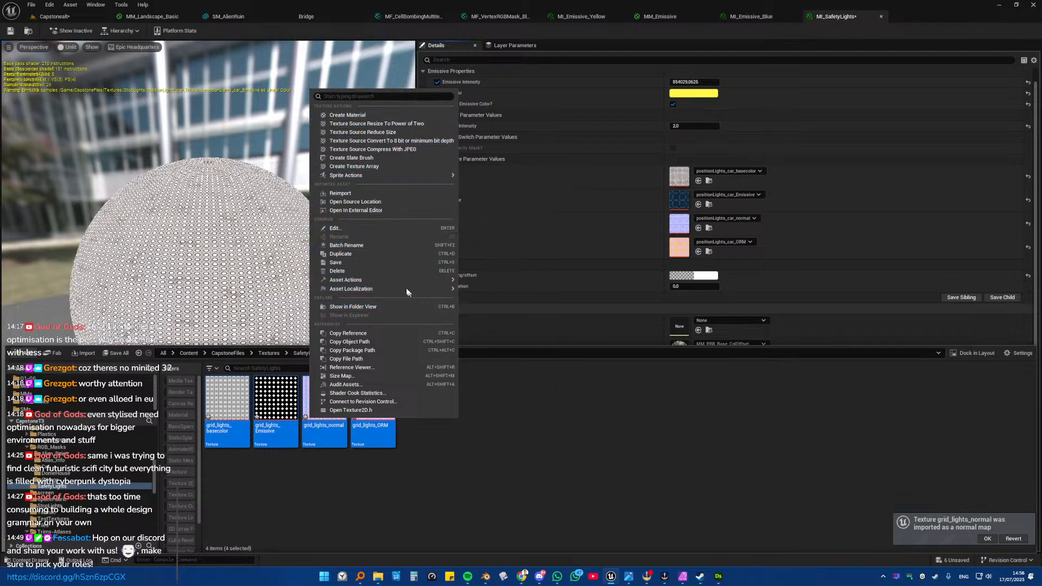
{"action": "mouse_move", "coordinate": [413, 280]}
{"action": "left_click", "coordinate": [500, 387]}
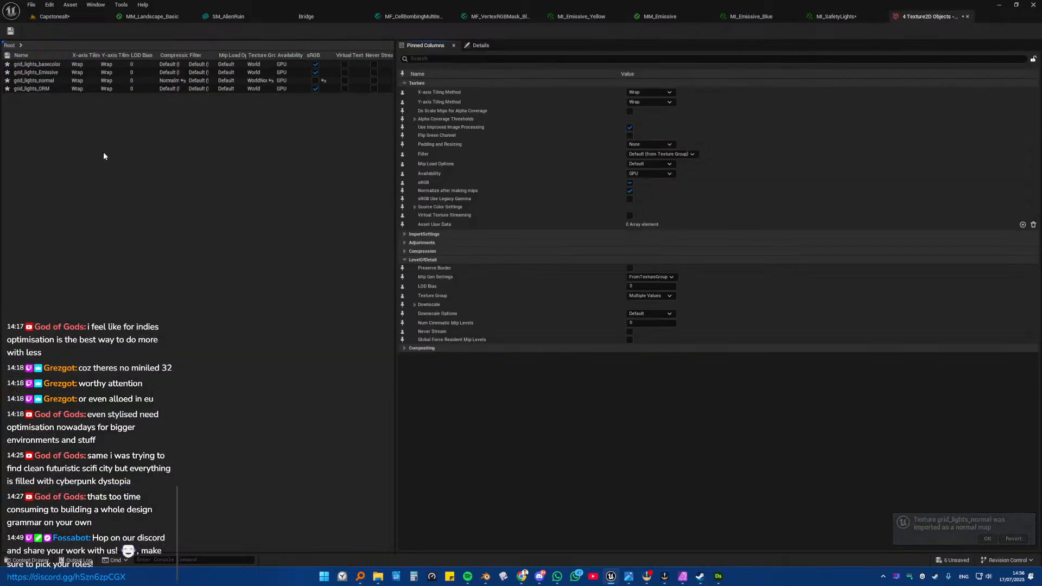
Step: Set Mip Gen Settings to NoMipmaps for all four grid_lights textures
{"action": "left_click", "coordinate": [41, 88]}
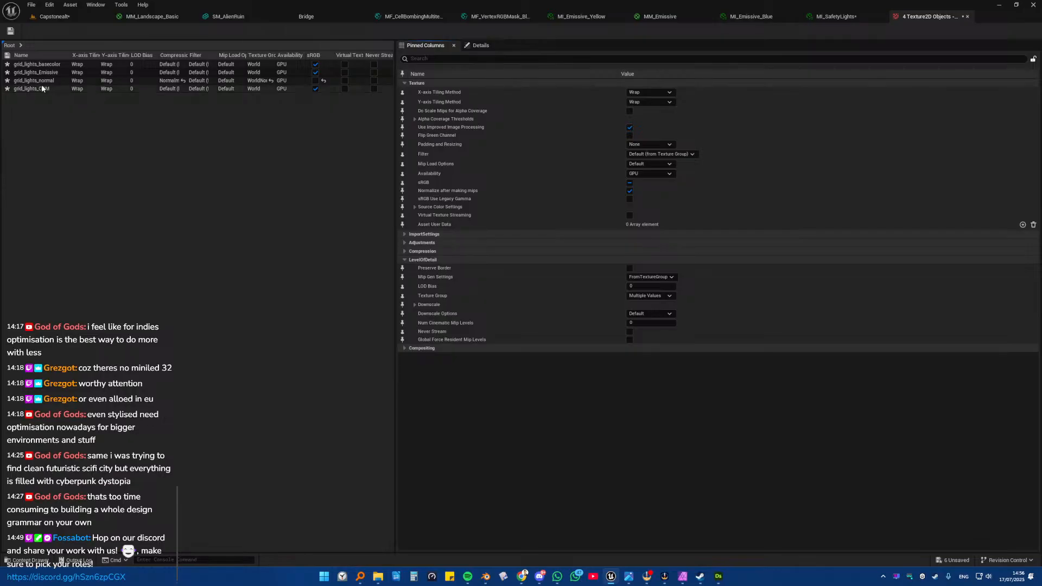
{"action": "left_click", "coordinate": [42, 65], "text": "shift"}
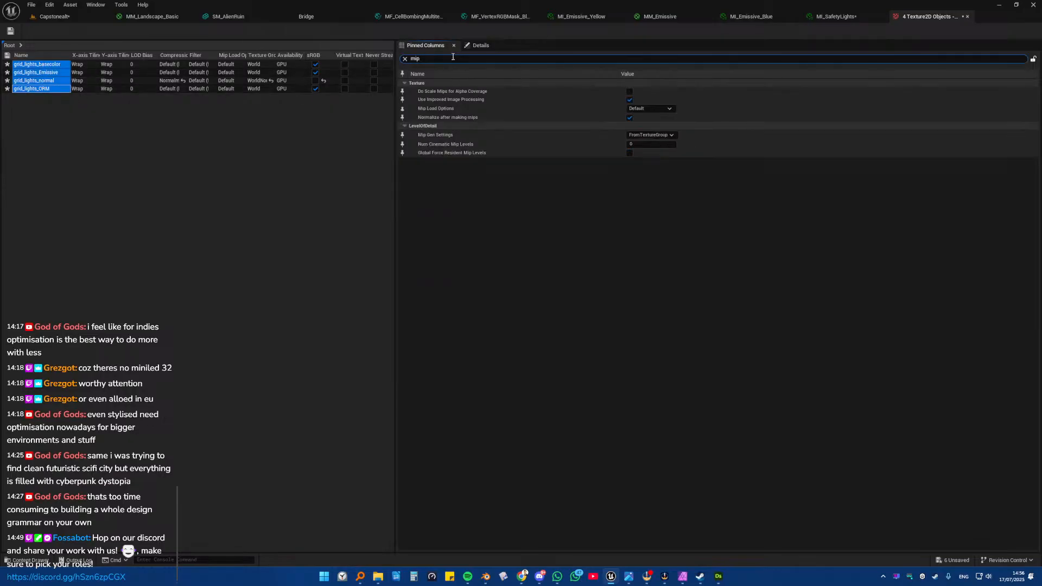
{"action": "left_click", "coordinate": [663, 136]}
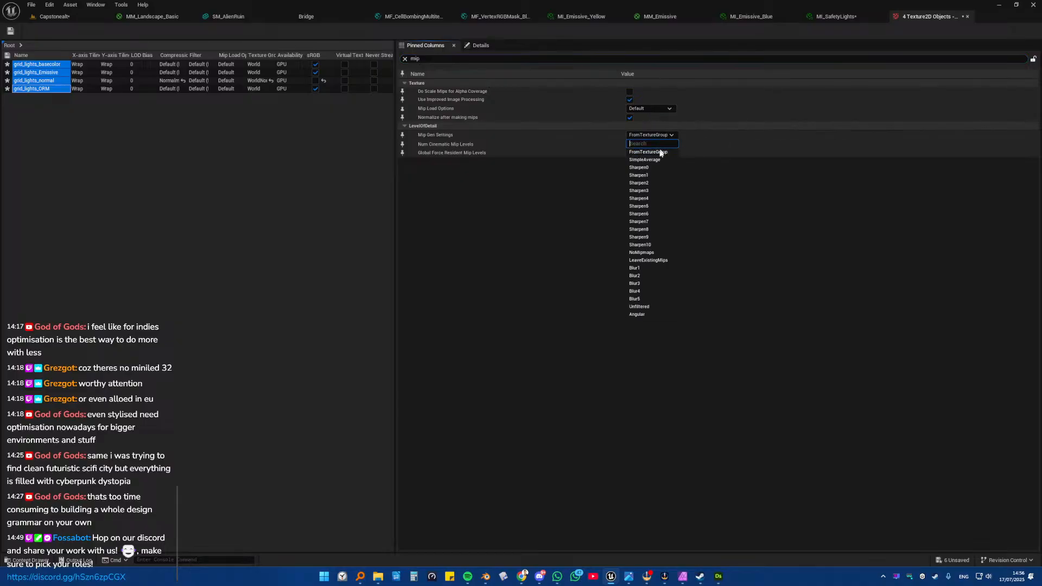
{"action": "left_click", "coordinate": [652, 253]}
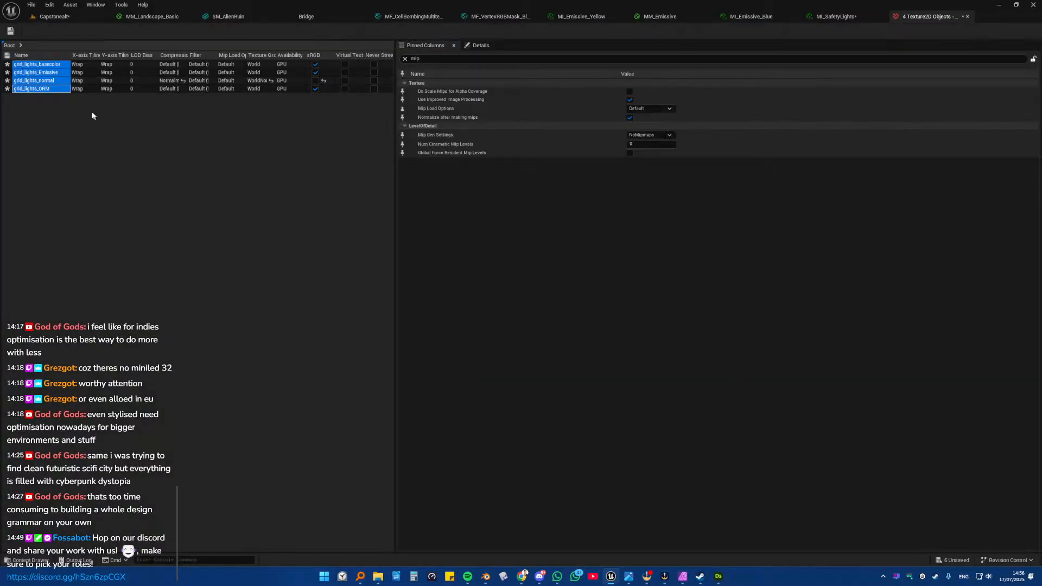
Step: Set the compression of grid_lights_ORM to Masks (no sRGB) and save the textures
{"action": "left_click", "coordinate": [43, 82]}
{"action": "left_click", "coordinate": [46, 89]}
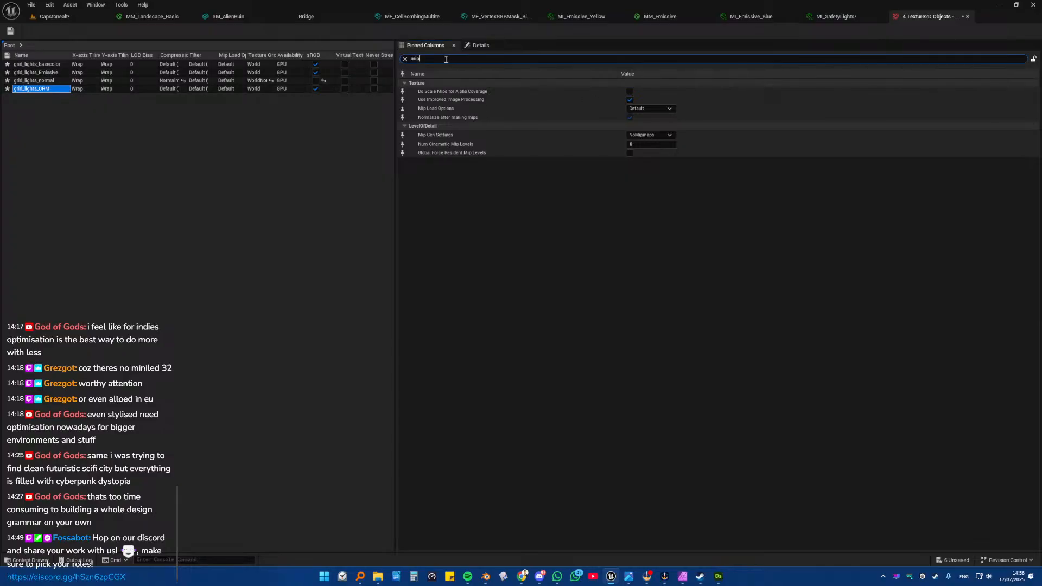
{"action": "key", "text": "BackSpace"}
{"action": "key", "text": "BackSpace"}
{"action": "key", "text": "BackSpace"}
{"action": "type", "text": "compre"}
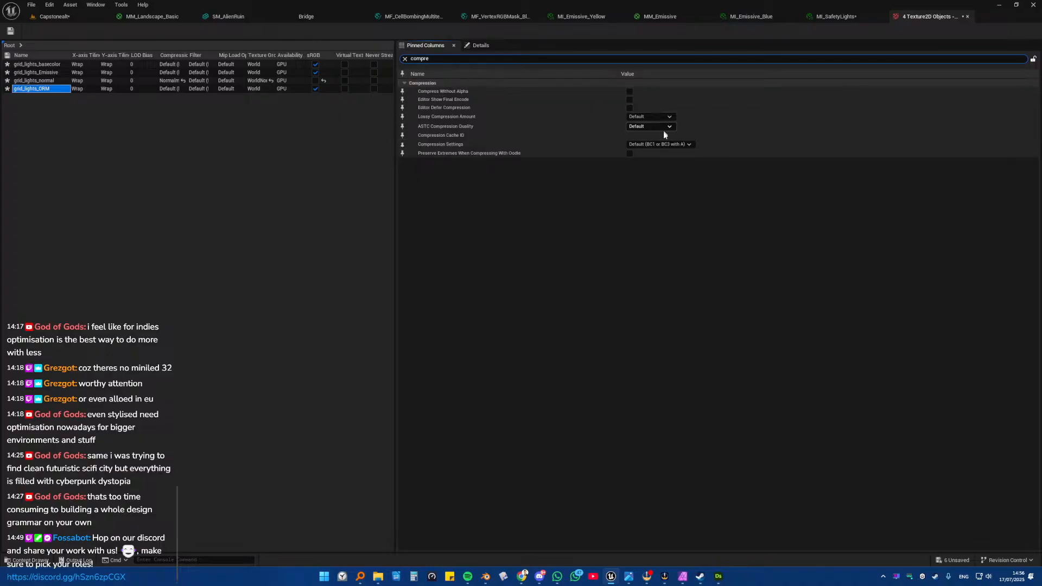
{"action": "left_click", "coordinate": [661, 144]}
{"action": "left_click", "coordinate": [659, 168]}
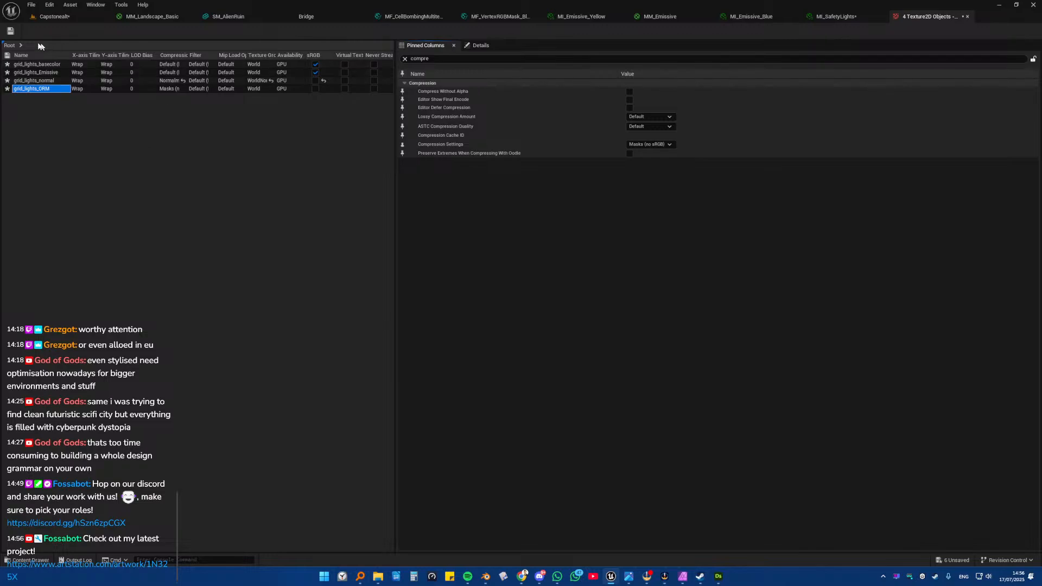
{"action": "left_click", "coordinate": [10, 31]}
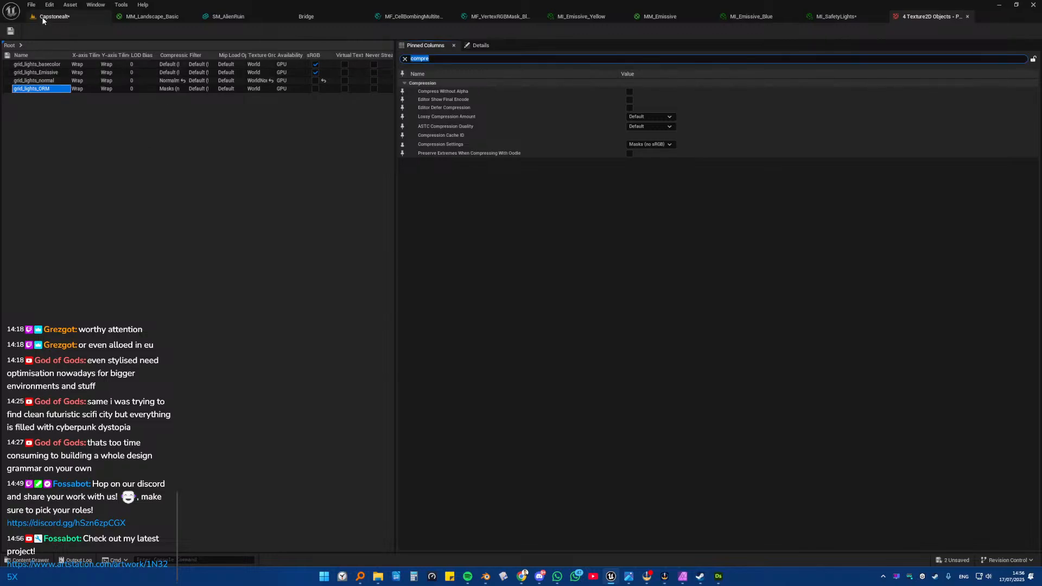
Step: Open the SM_Base platform's static mesh from the level, assign MI_SafetyLights to its Emissive slot and save the mesh
{"action": "left_click", "coordinate": [54, 16]}
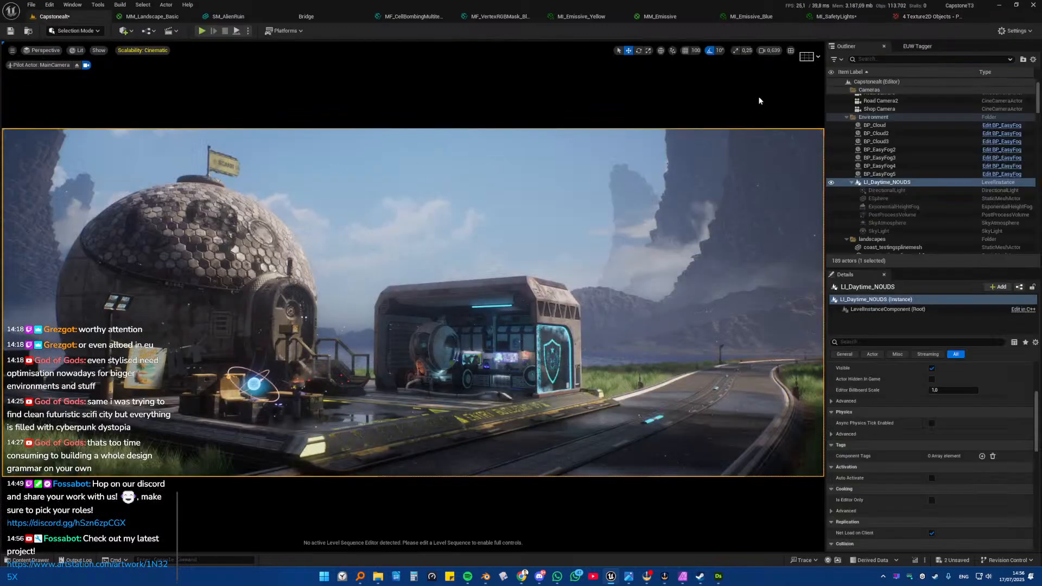
{"action": "left_click", "coordinate": [351, 412]}
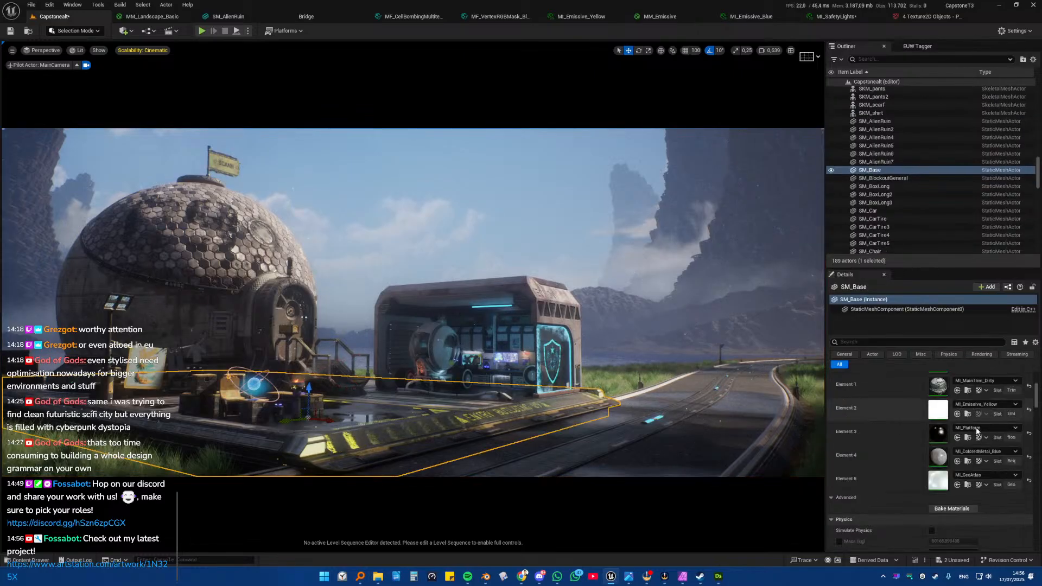
{"action": "scroll", "coordinate": [939, 446], "scroll_direction": "up", "scroll_amount": 5}
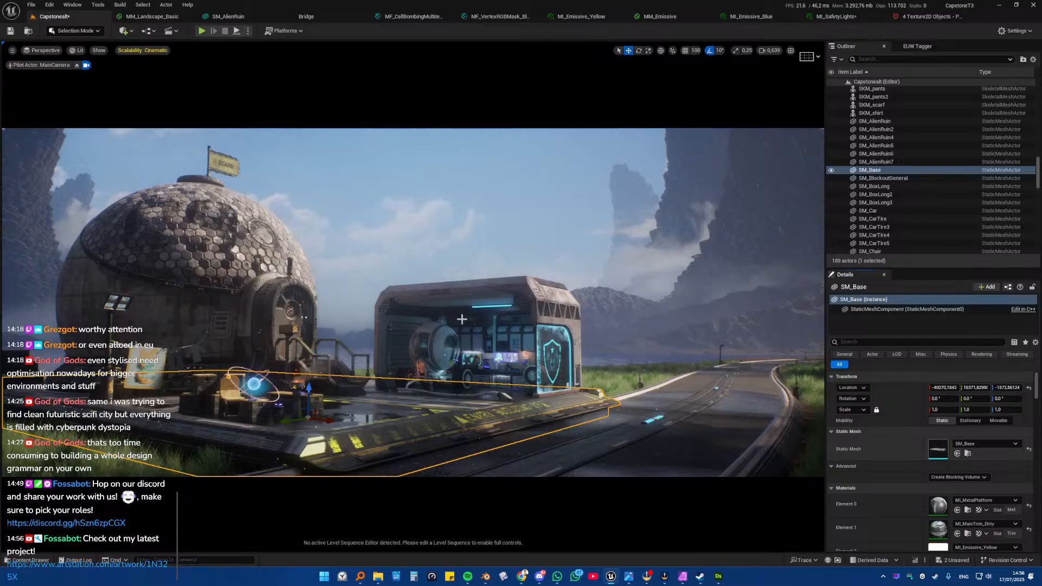
{"action": "double_click", "coordinate": [939, 449]}
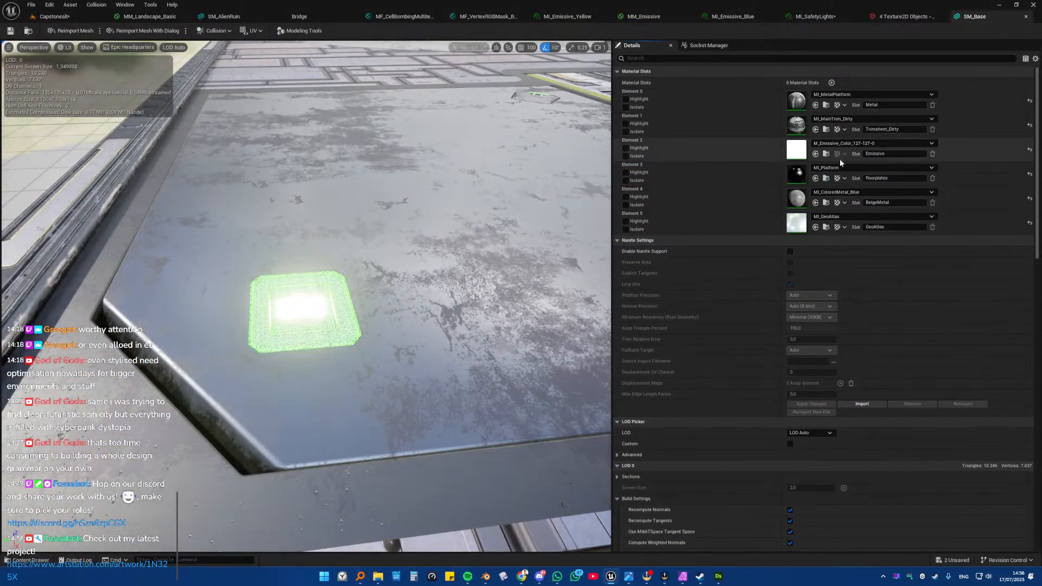
{"action": "left_click", "coordinate": [834, 144]}
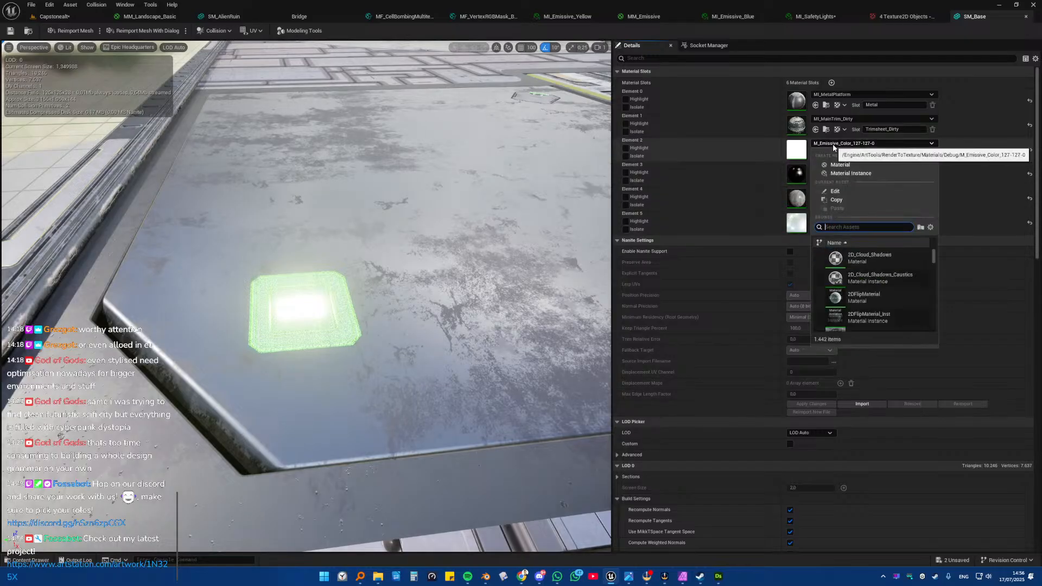
{"action": "type", "text": "safety"}
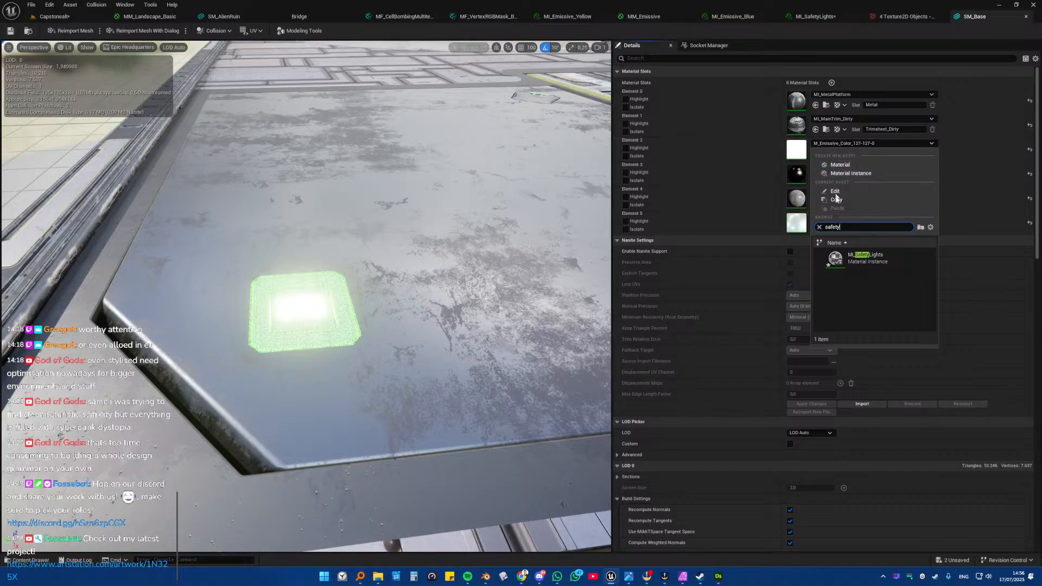
{"action": "left_click", "coordinate": [865, 255]}
{"action": "scroll", "coordinate": [379, 172], "scroll_direction": "down", "scroll_amount": 6}
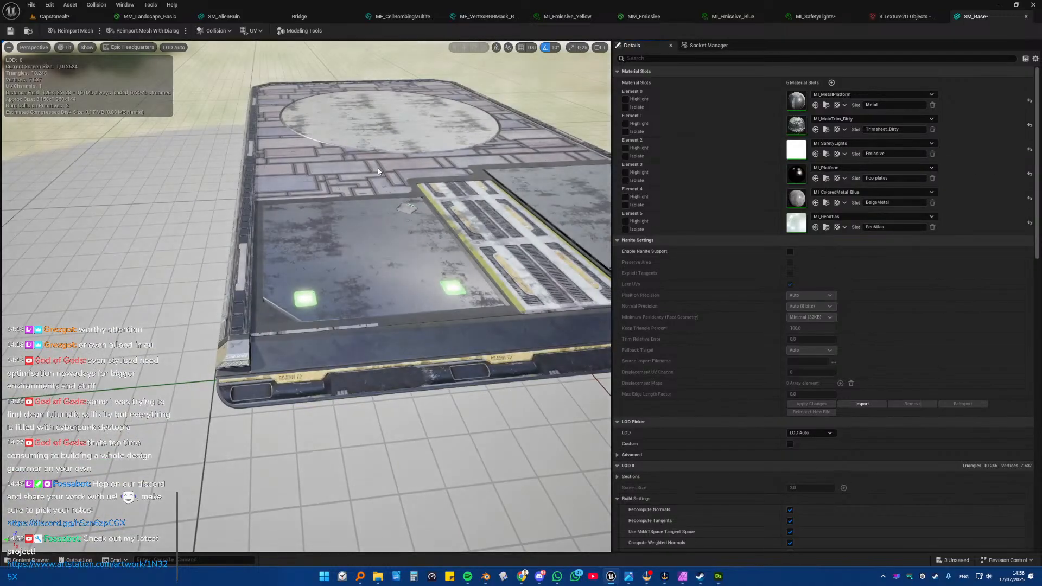
{"action": "left_click", "coordinate": [10, 31]}
Step: Return to the level and reset SM_Base's Element 2 material override to the mesh's own material
{"action": "left_click", "coordinate": [60, 17]}
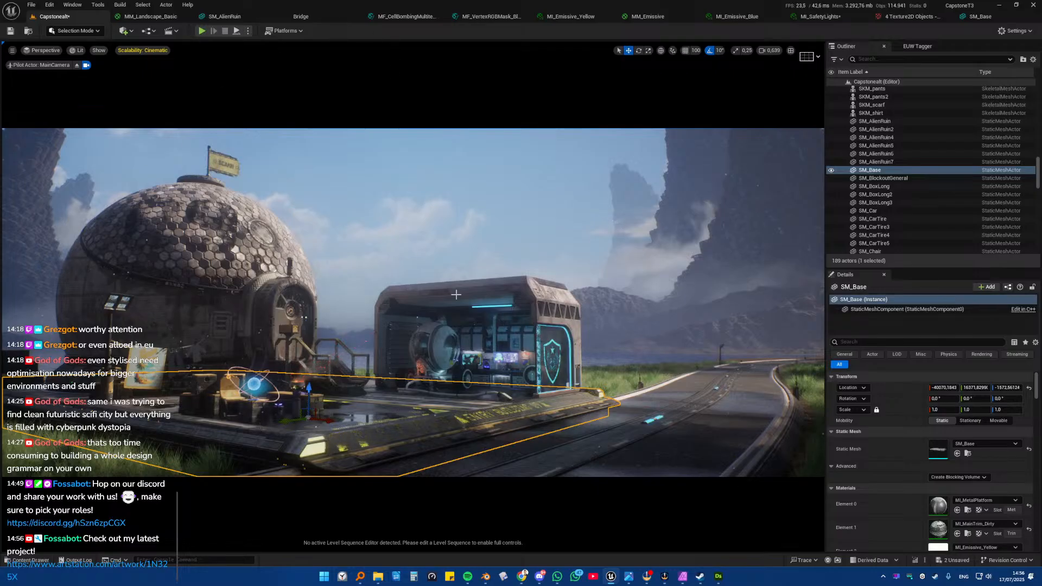
{"action": "scroll", "coordinate": [978, 521], "scroll_direction": "down", "scroll_amount": 3}
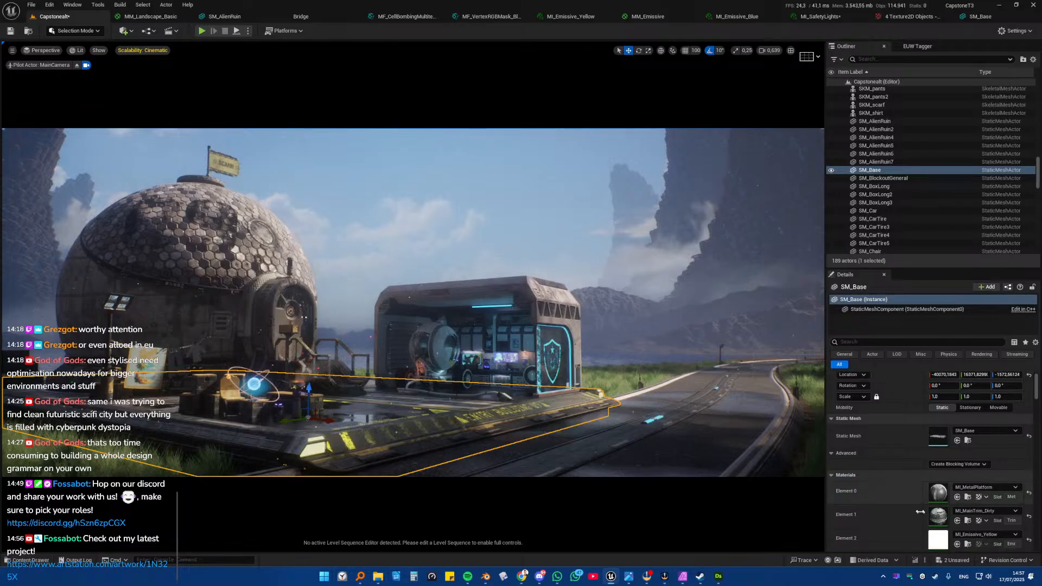
{"action": "left_click", "coordinate": [1029, 501]}
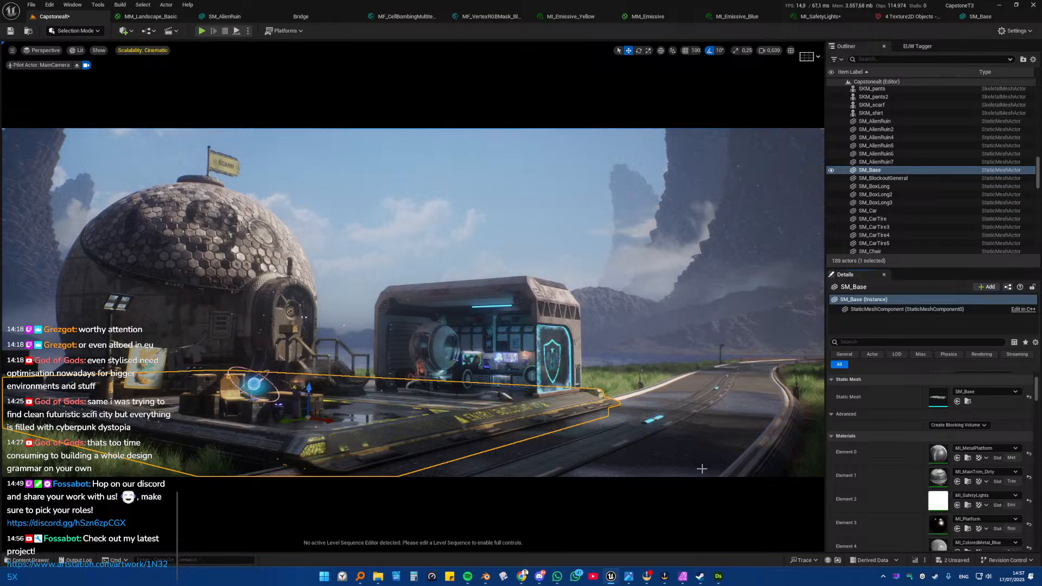
Step: Deselect the platform, show the level in game view and stop piloting MainCamera
{"action": "left_click", "coordinate": [348, 281]}
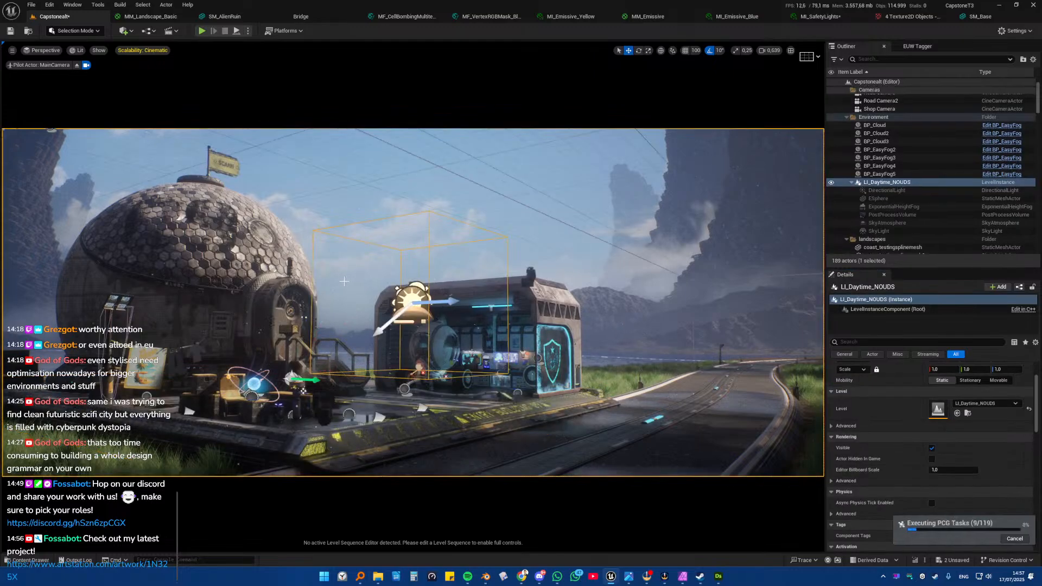
{"action": "key", "text": "g"}
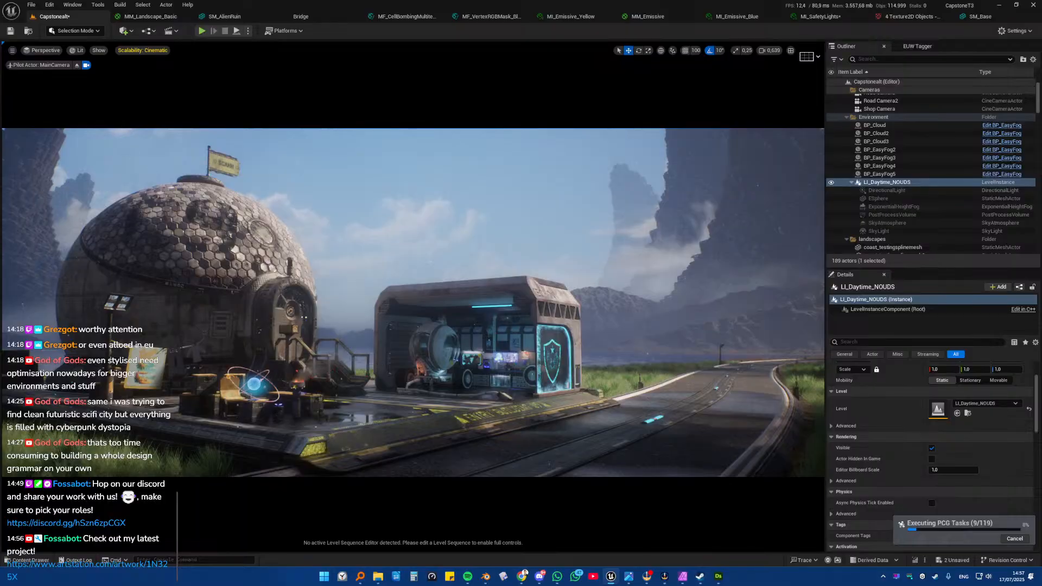
{"action": "right_click", "coordinate": [68, 140]}
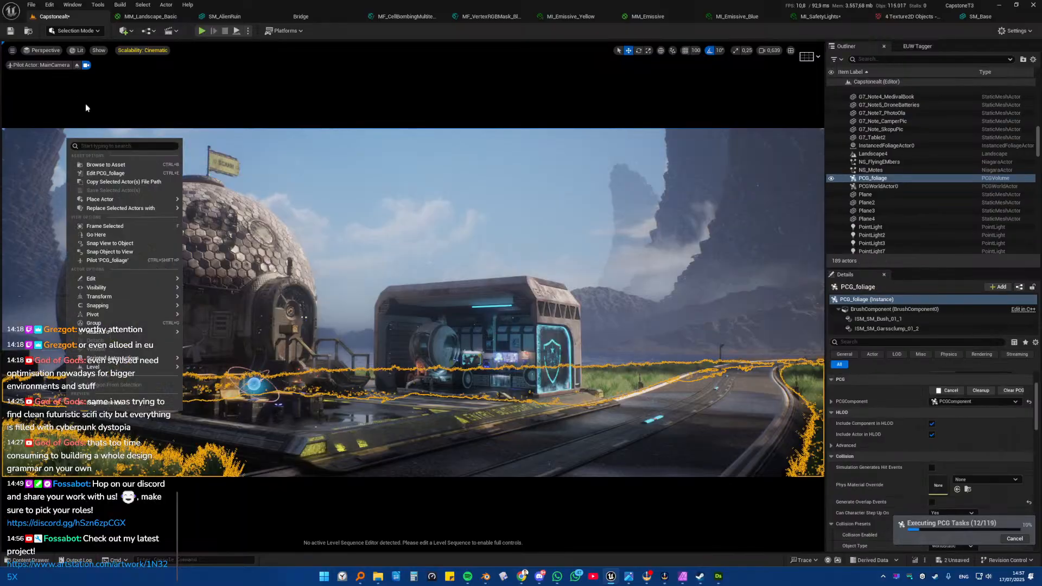
{"action": "left_click", "coordinate": [76, 67]}
Step: Fly to the platform's front corner and examine its yellow safety light up close
{"action": "left_click", "coordinate": [428, 214]}
{"action": "right_click_drag", "start_coordinate": [429, 214], "coordinate": [430, 252]}
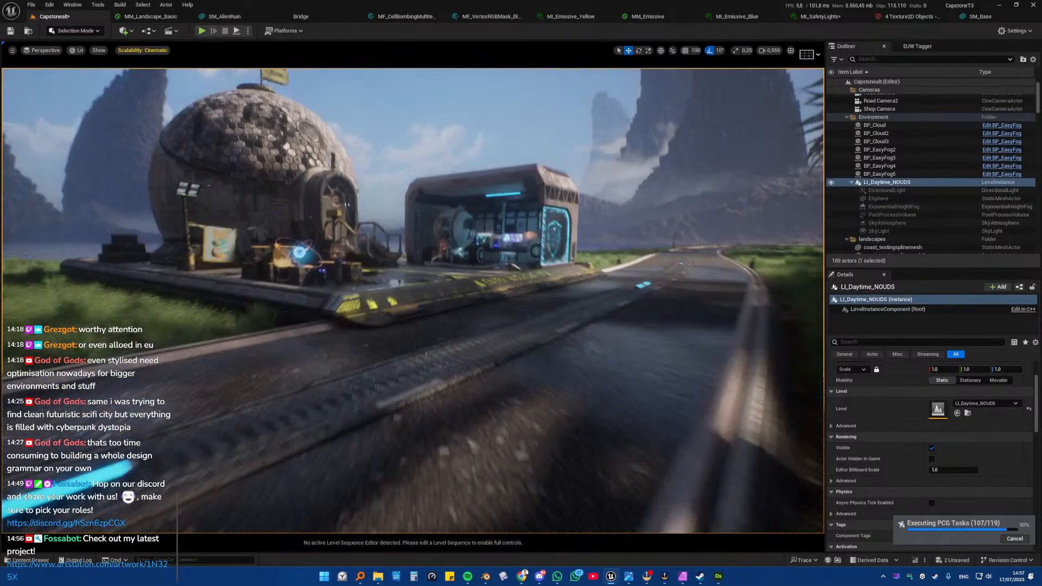
{"action": "right_click_drag", "start_coordinate": [320, 320], "coordinate": [320, 319]}
{"action": "scroll", "coordinate": [321, 320], "scroll_direction": "down", "scroll_amount": 1}
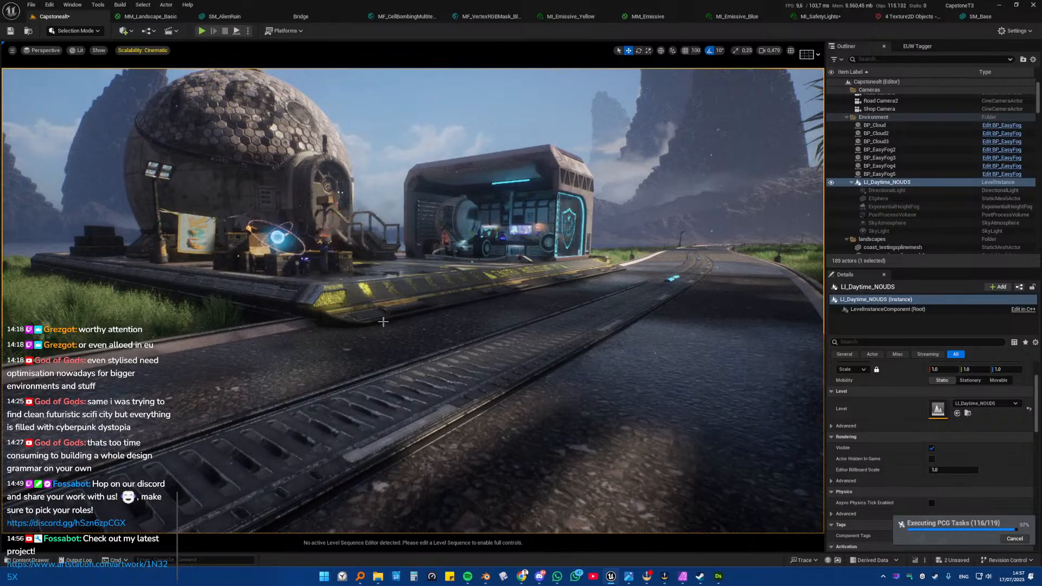
{"action": "key", "text": "w"}
{"action": "right_click_drag", "start_coordinate": [382, 314], "coordinate": [360, 306]}
{"action": "scroll", "coordinate": [359, 307], "scroll_direction": "down", "scroll_amount": 6}
{"action": "key", "text": "a"}
{"action": "key", "text": "d"}
{"action": "key", "text": "w"}
{"action": "key", "text": "s"}
{"action": "scroll", "coordinate": [360, 308], "scroll_direction": "up", "scroll_amount": 2}
{"action": "key", "text": "d"}
{"action": "key", "text": "a"}
{"action": "key", "text": "s"}
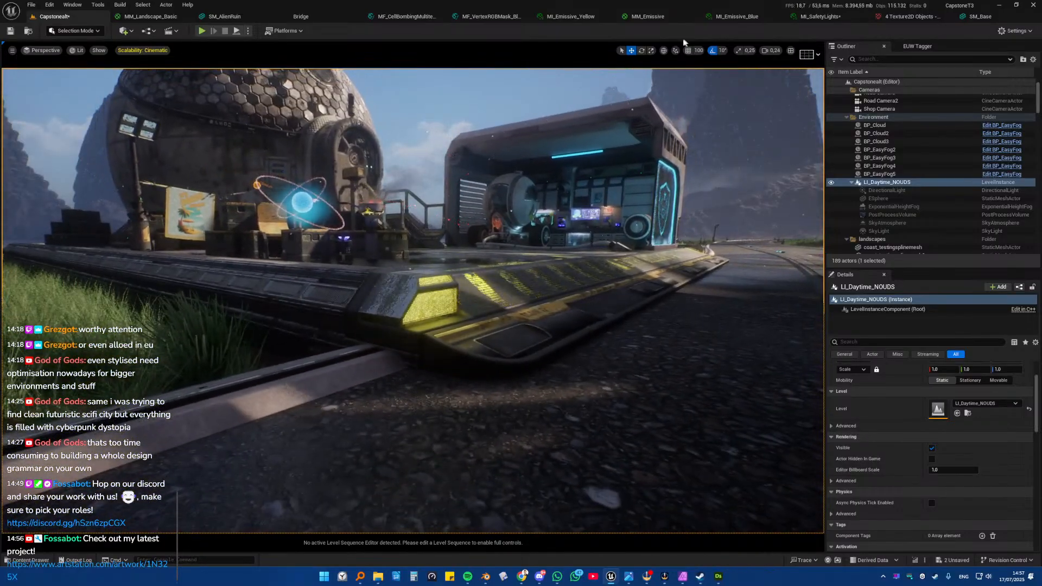
Step: Detach the MI_SafetyLights editor into a separate window off the main screen and return to the level
{"action": "left_click", "coordinate": [820, 16]}
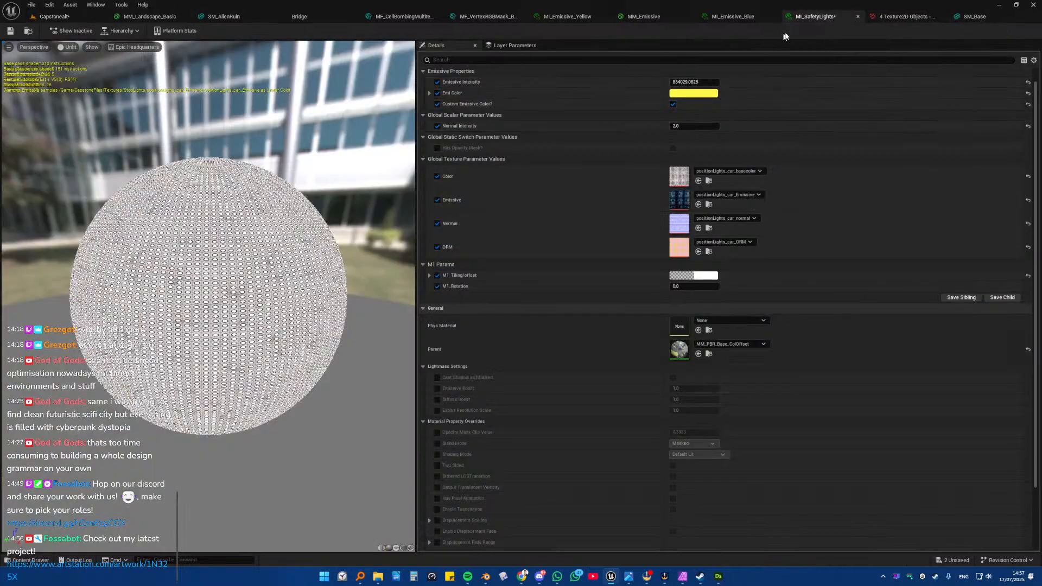
{"action": "left_click_drag", "start_coordinate": [807, 20], "coordinate": [678, 163]}
{"action": "left_click_drag", "start_coordinate": [839, 150], "coordinate": [0, 226]}
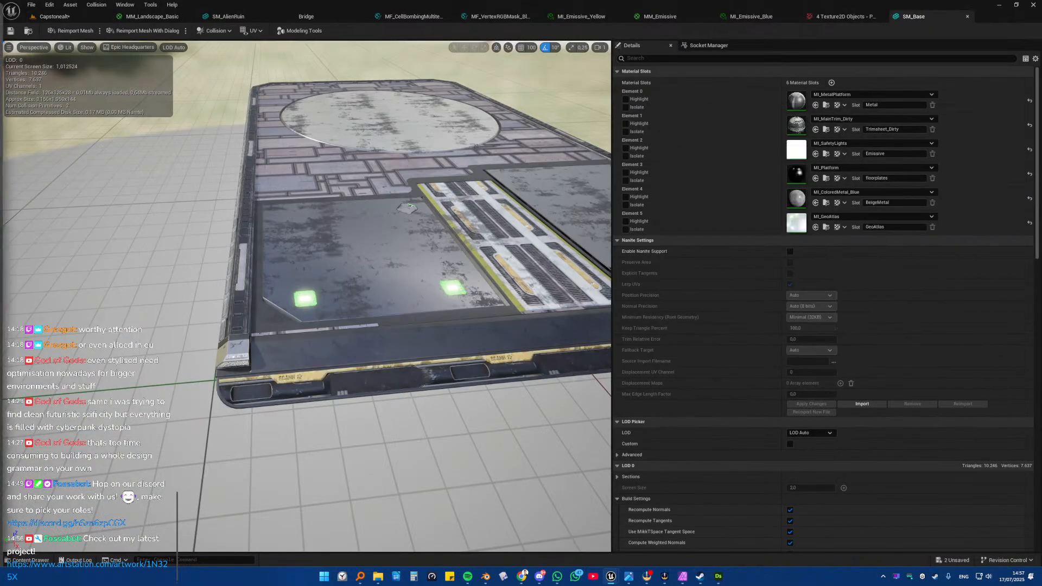
{"action": "left_click", "coordinate": [76, 7]}
{"action": "left_click", "coordinate": [54, 16]}
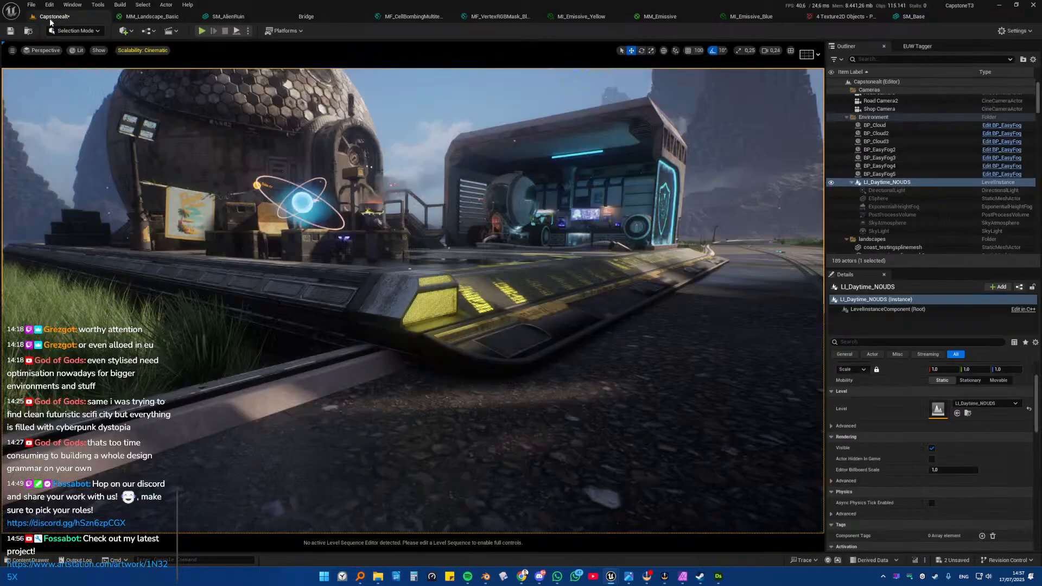
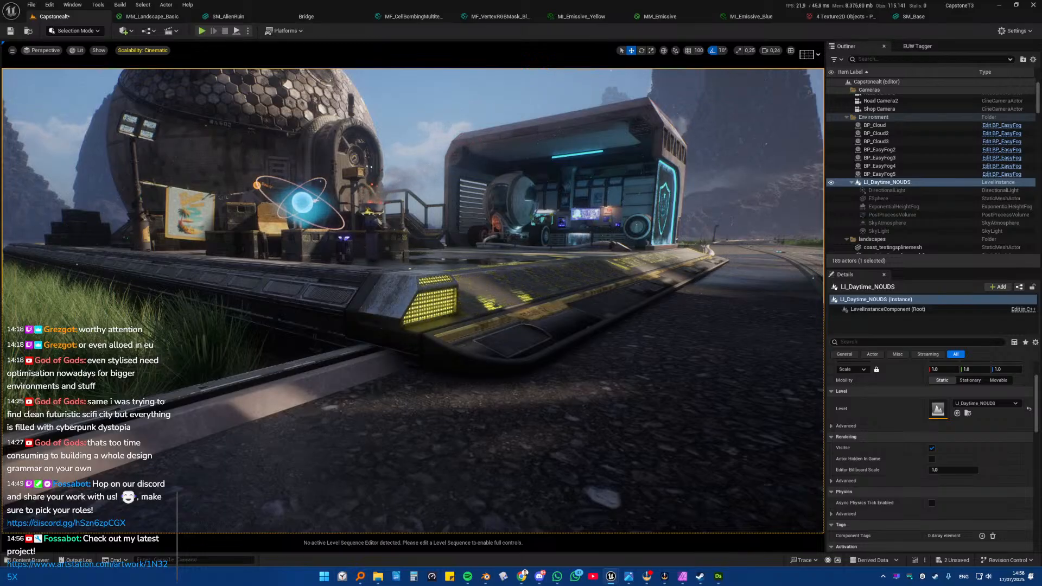
Step: Fly around the platform's front corner and examine the safety light grid and the adjacent holographic strip up close
{"action": "key", "text": "w"}
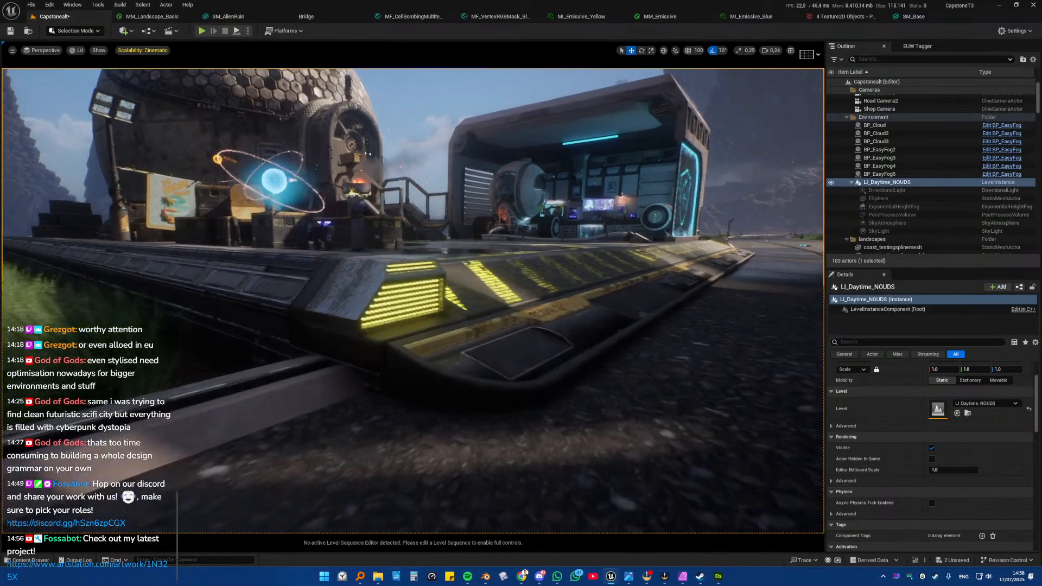
{"action": "key", "text": "w"}
{"action": "key", "text": "s"}
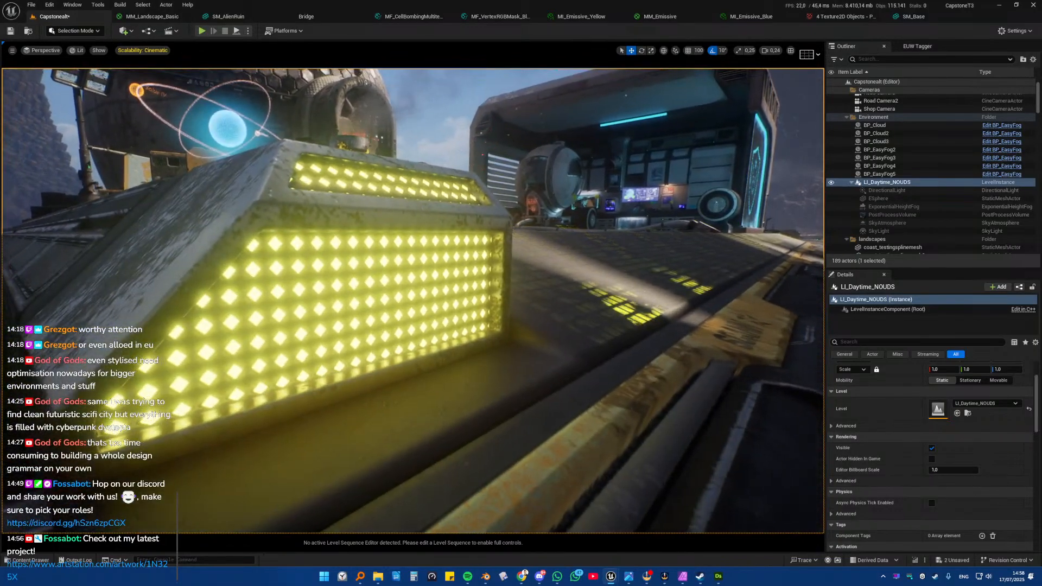
{"action": "key", "text": "s"}
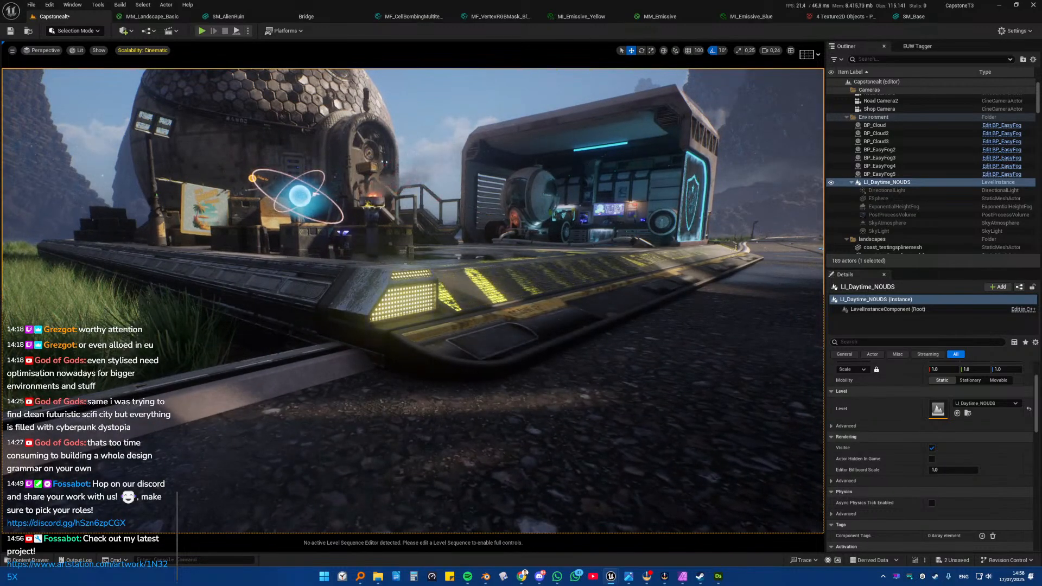
{"action": "key", "text": "w"}
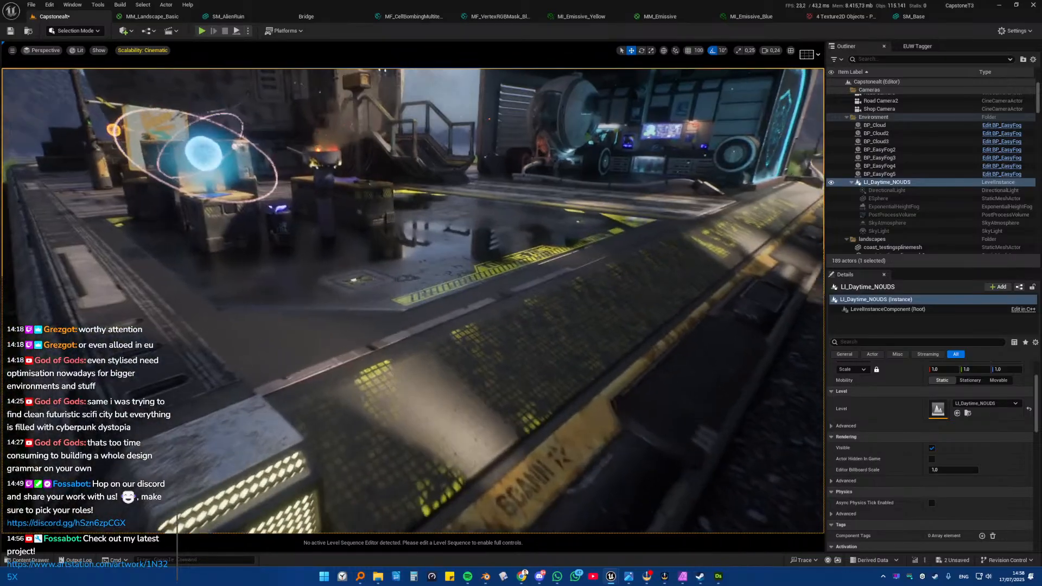
{"action": "key", "text": "w"}
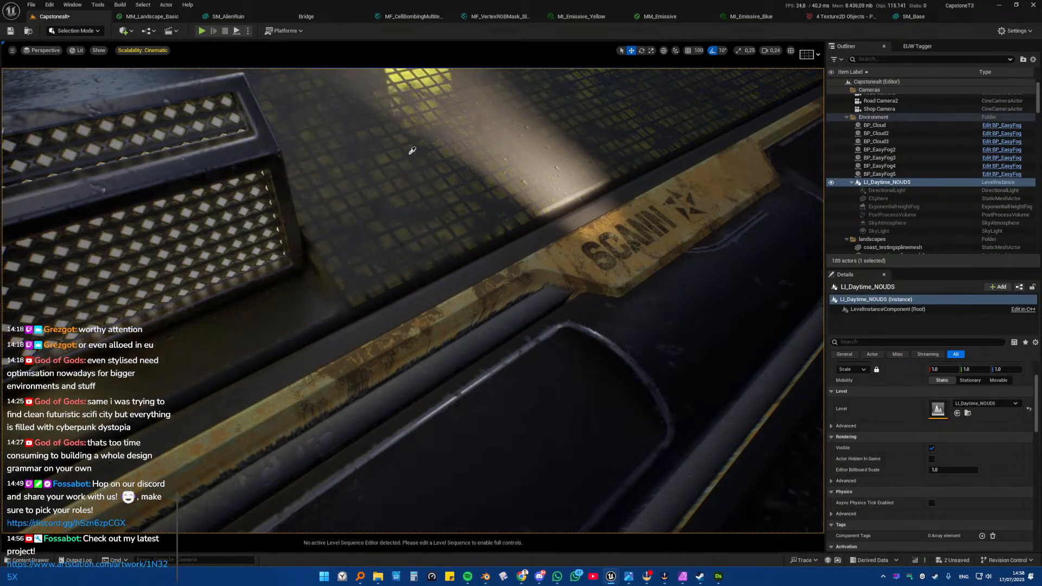
Step: Select the SM_Base platform, frame it and check the materials assigned to its elements
{"action": "left_click", "coordinate": [443, 194]}
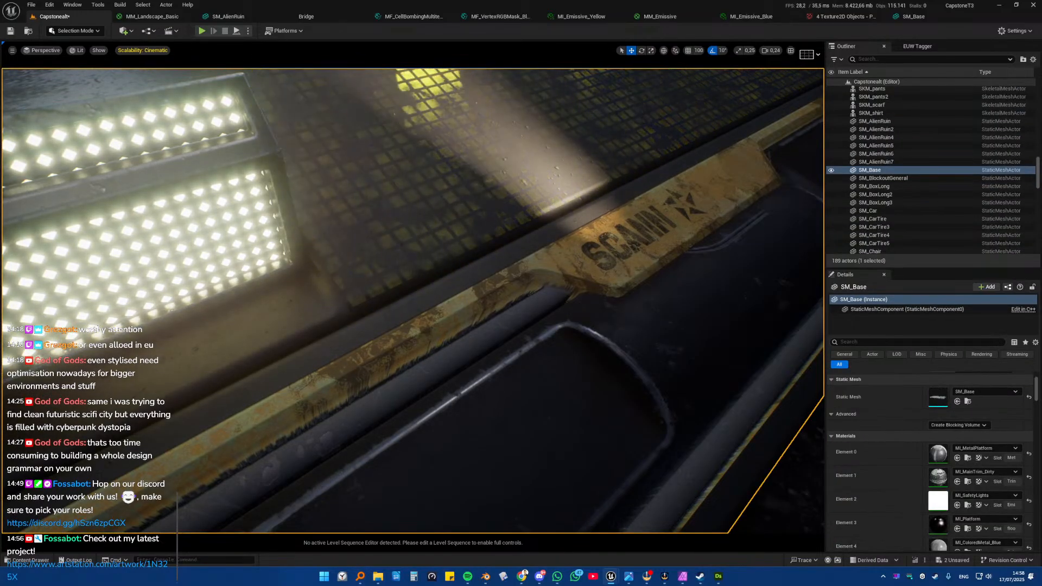
{"action": "key", "text": "f"}
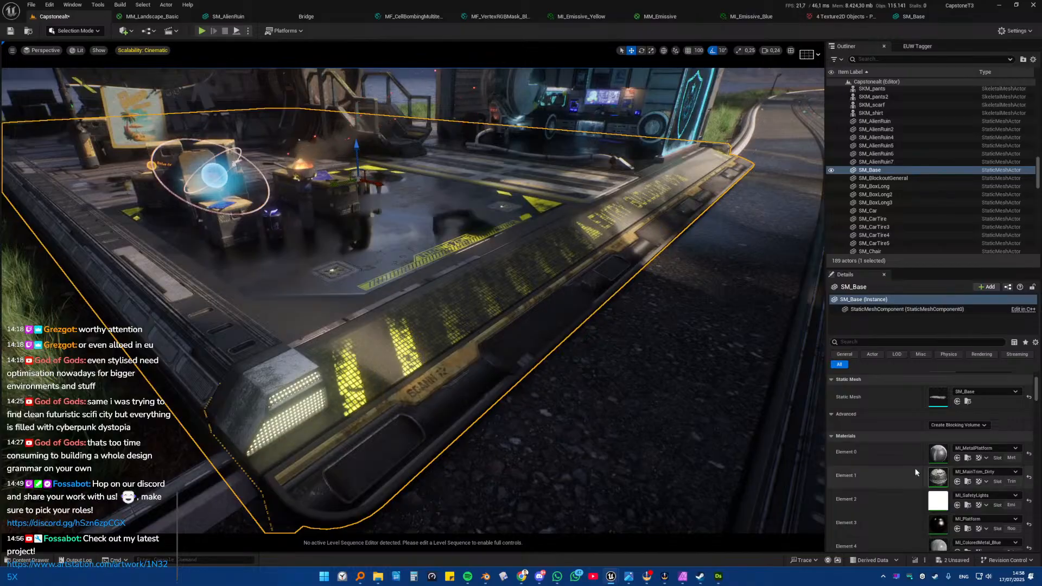
{"action": "scroll", "coordinate": [916, 472], "scroll_direction": "down", "scroll_amount": 3}
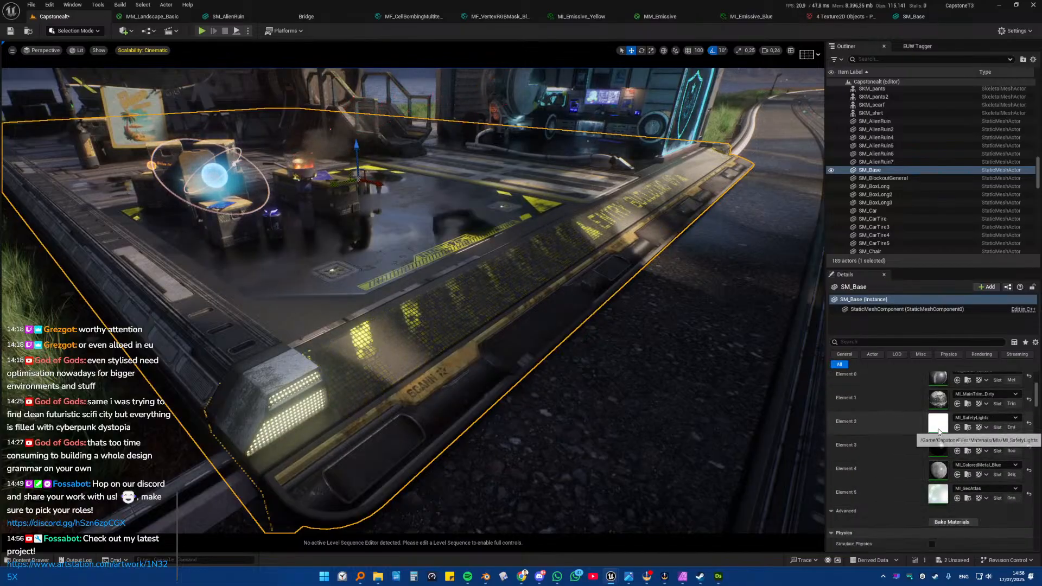
{"action": "scroll", "coordinate": [941, 436], "scroll_direction": "up", "scroll_amount": 3}
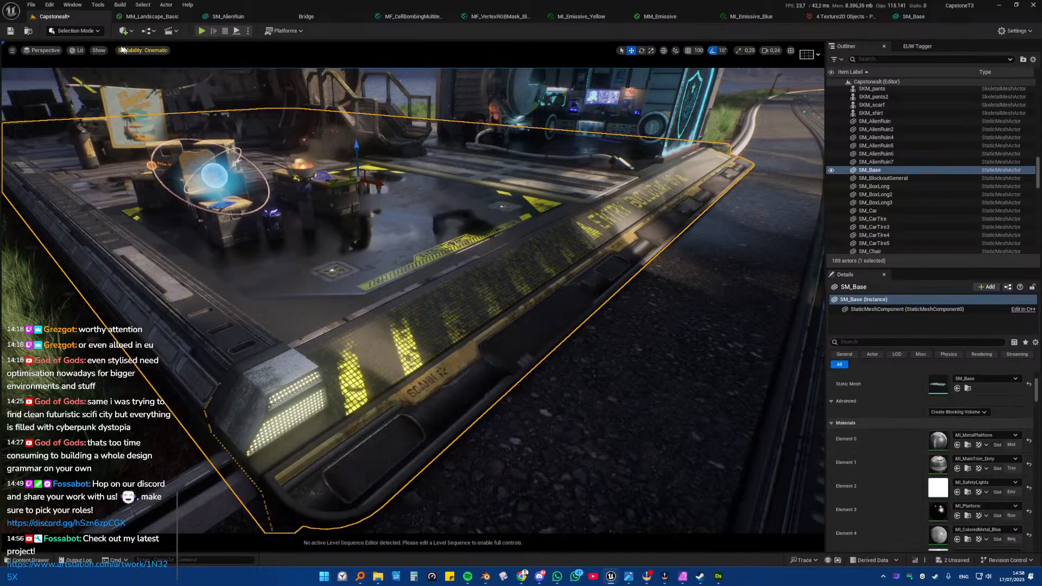
Step: Display the level in Visibility Collision mode, select the SM_HoloBand strip on the platform edge and open its MI_HoloEntrance material
{"action": "left_click", "coordinate": [77, 50]}
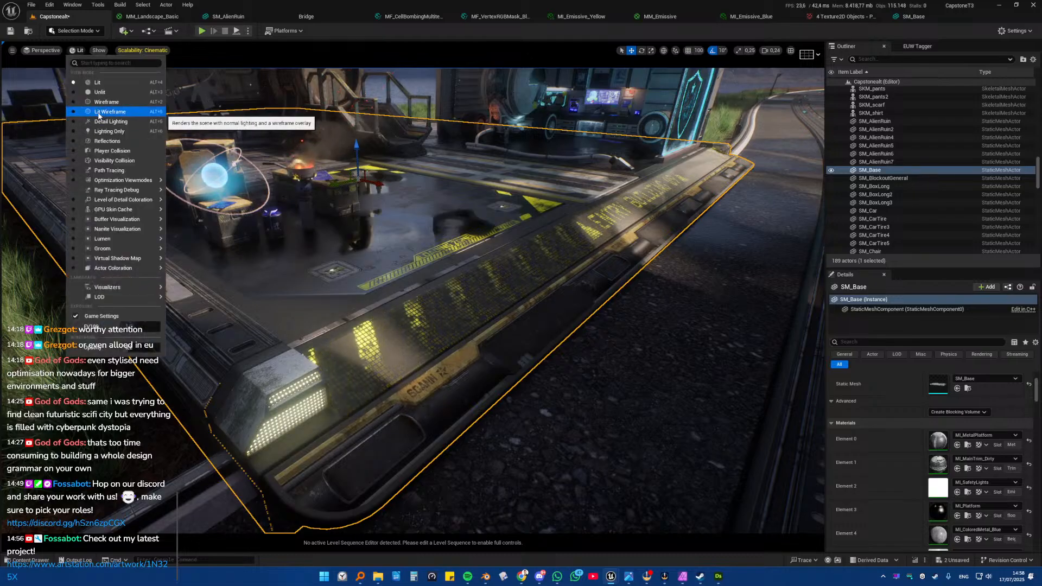
{"action": "left_click", "coordinate": [114, 161]}
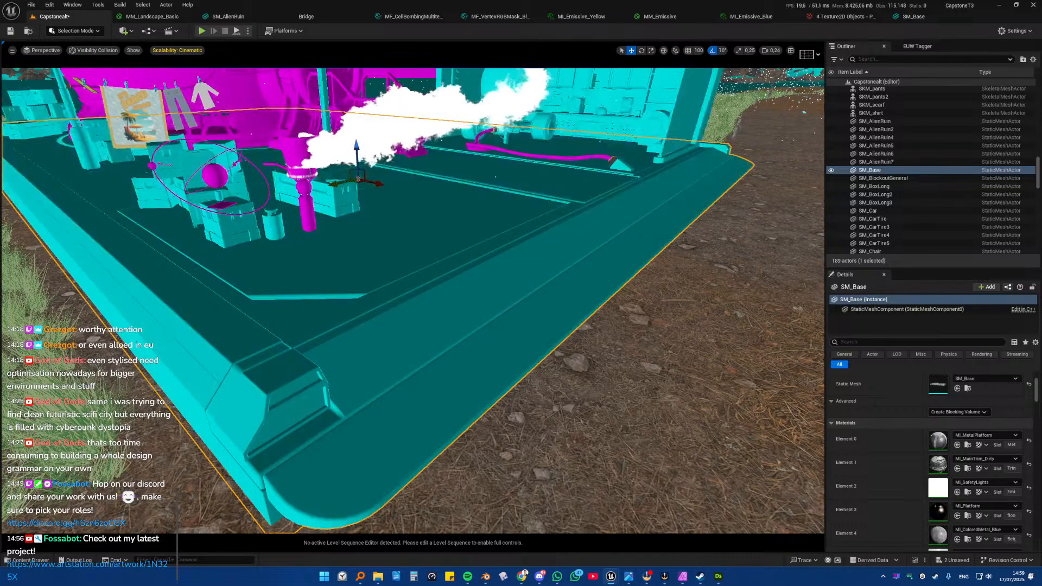
{"action": "left_click", "coordinate": [463, 298]}
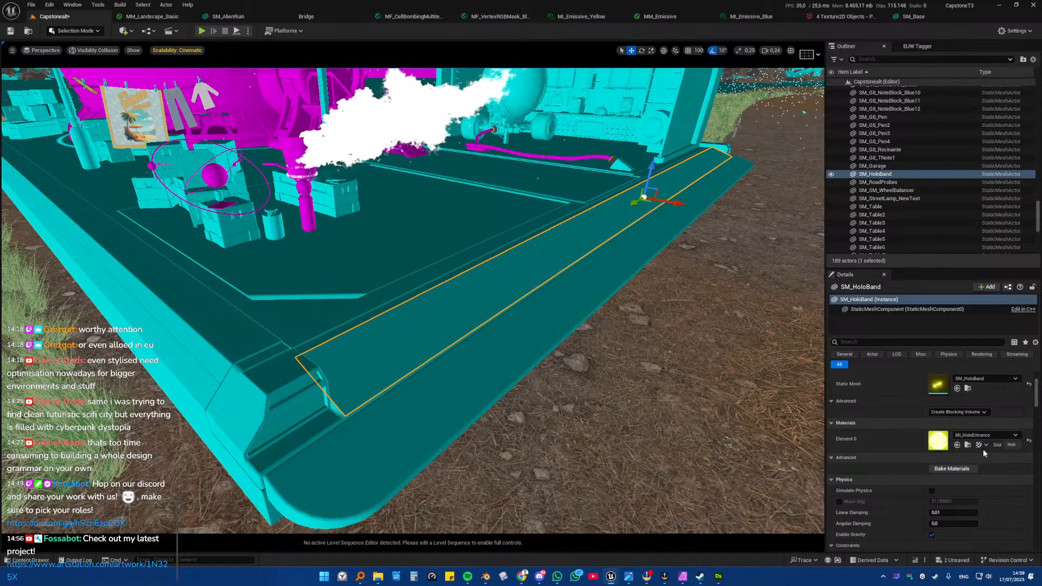
{"action": "double_click", "coordinate": [946, 441]}
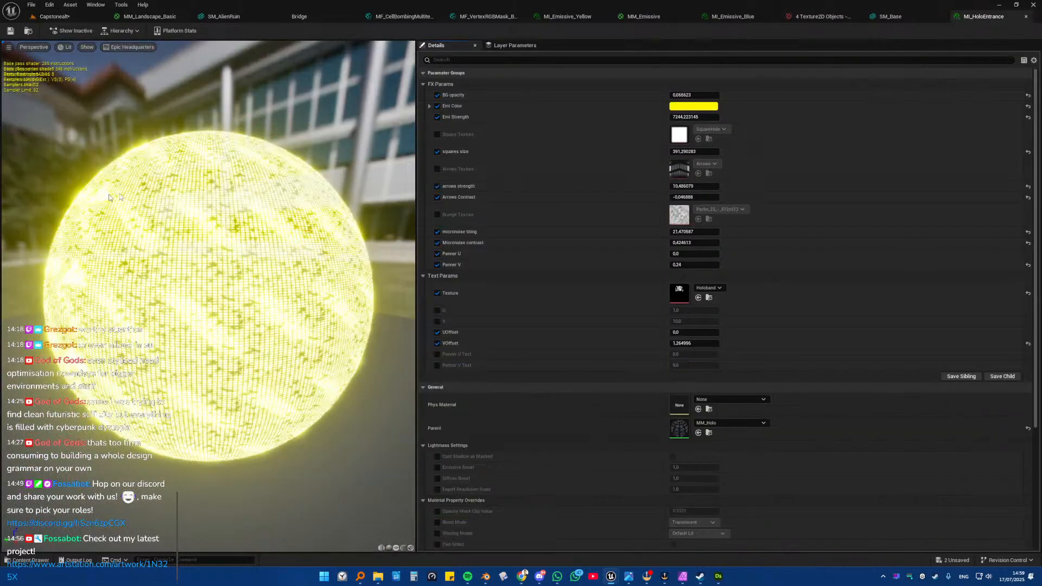
Step: Change MI_HoloEntrance's Emi Color to a pale yellow, hex sRGB FFF791FF
{"action": "left_click", "coordinate": [684, 106]}
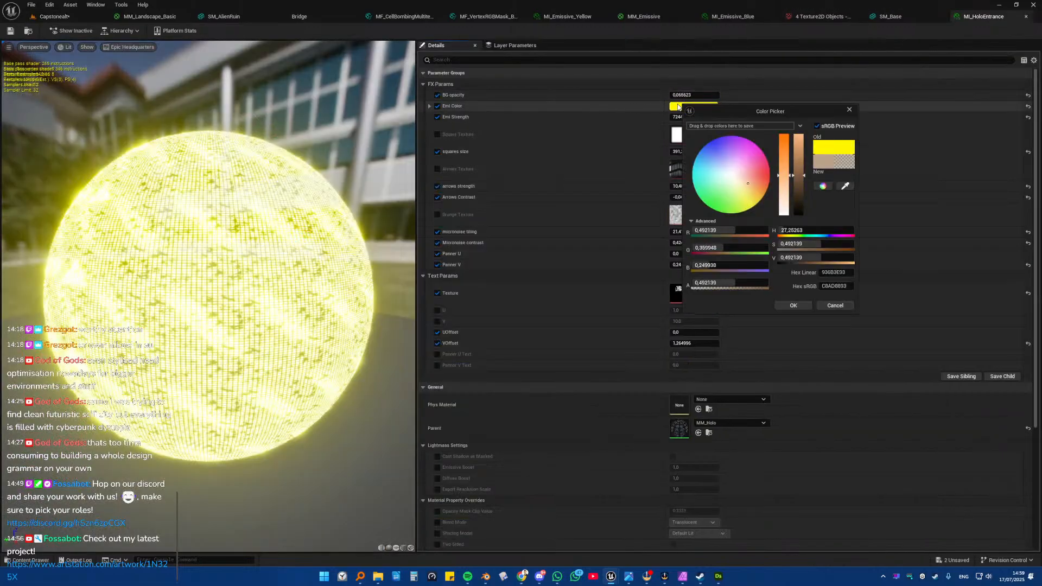
{"action": "left_click", "coordinate": [747, 198]}
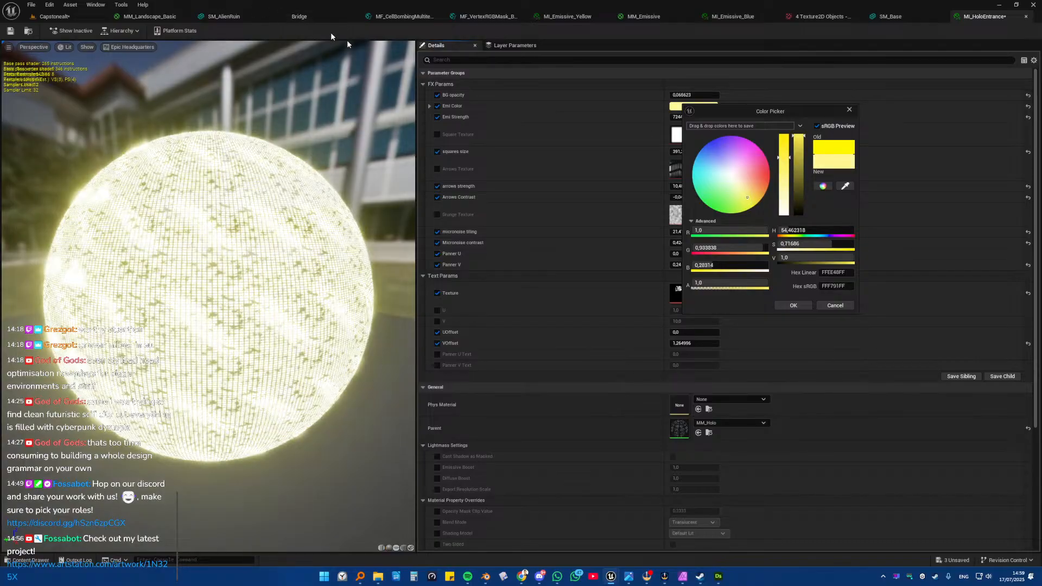
{"action": "left_click", "coordinate": [830, 288]}
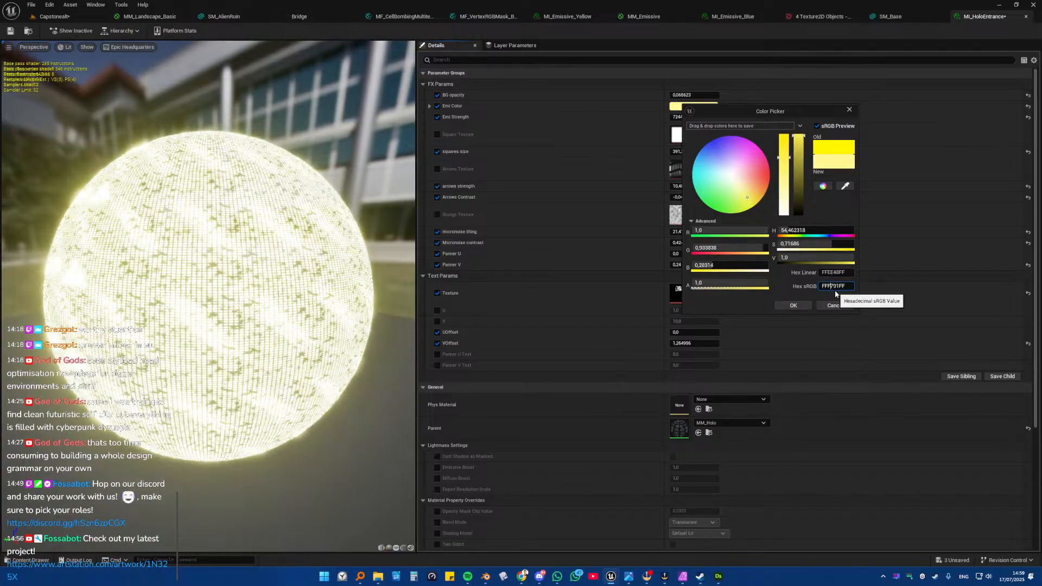
{"action": "key", "text": "Return"}
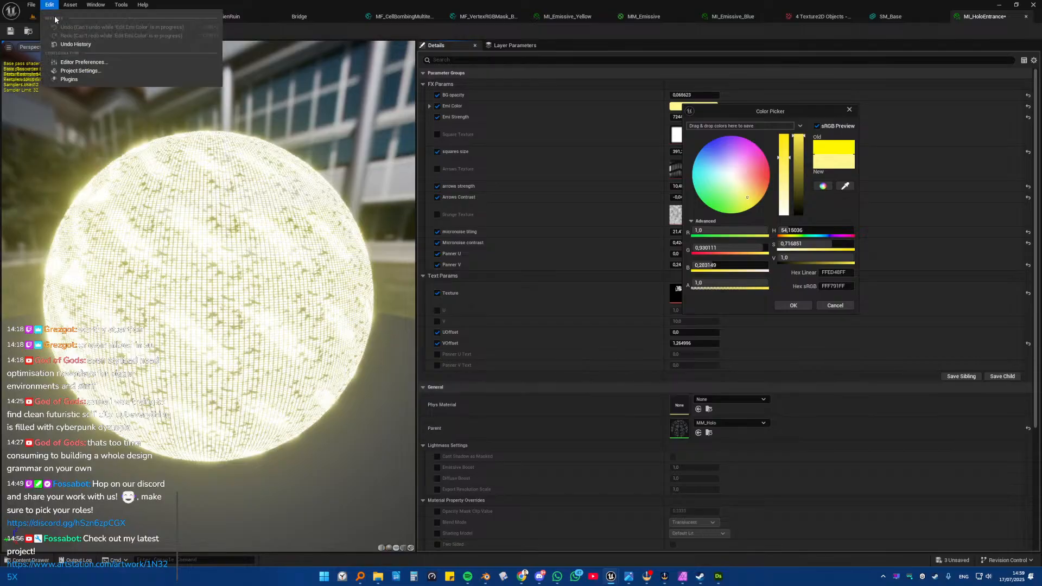
Step: Return to the level, close the colour picker and restore the Lit view mode
{"action": "left_click", "coordinate": [57, 17]}
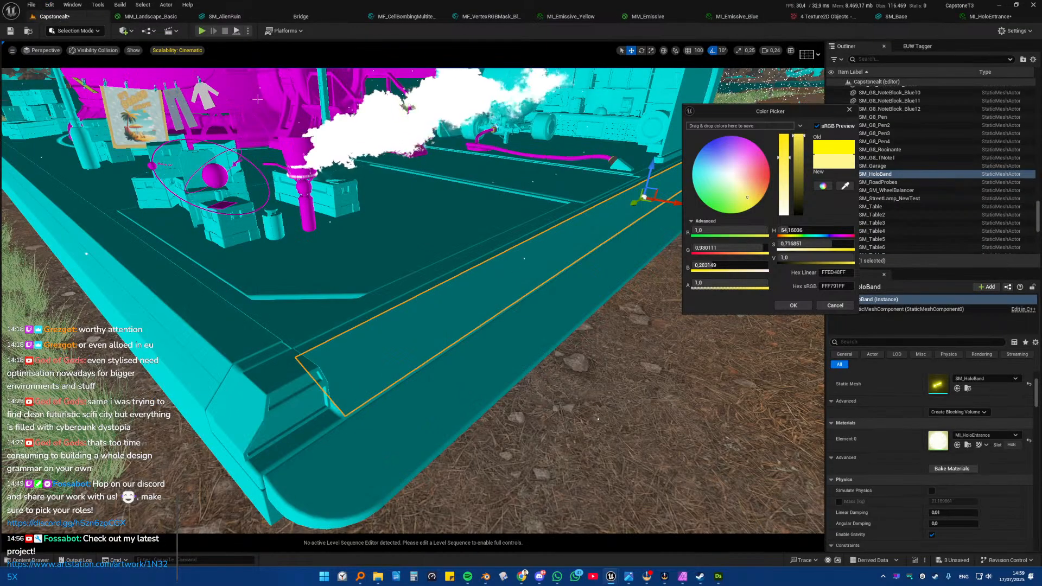
{"action": "left_click", "coordinate": [849, 109]}
{"action": "left_click", "coordinate": [78, 51]}
{"action": "left_click", "coordinate": [88, 80]}
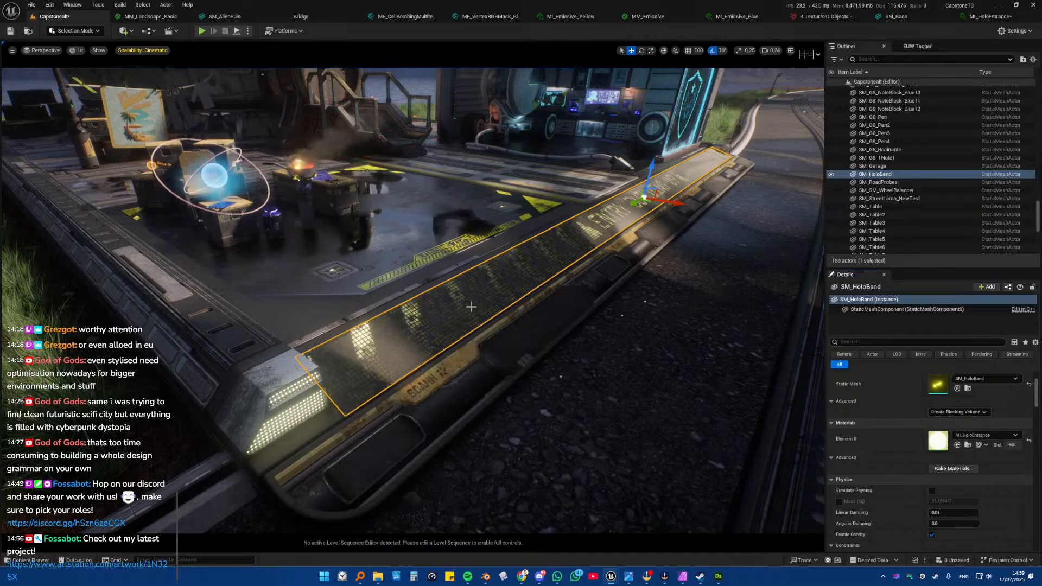
Step: Reopen MI_HoloEntrance from the holo band, detach its editor into a separate window and return to the level
{"action": "double_click", "coordinate": [938, 441]}
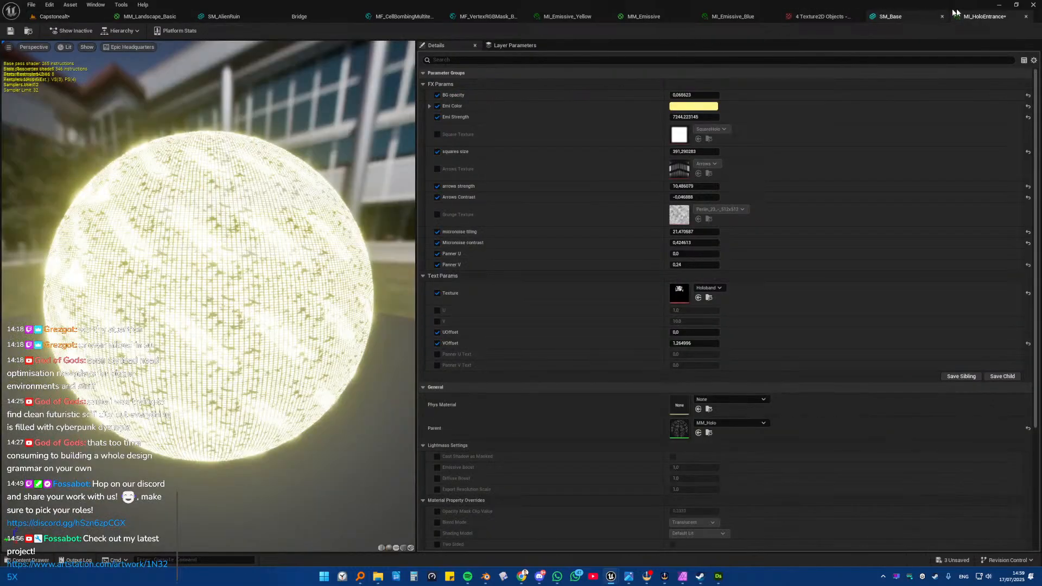
{"action": "left_click_drag", "start_coordinate": [982, 17], "coordinate": [791, 160]}
{"action": "left_click_drag", "start_coordinate": [862, 147], "coordinate": [1, 184]}
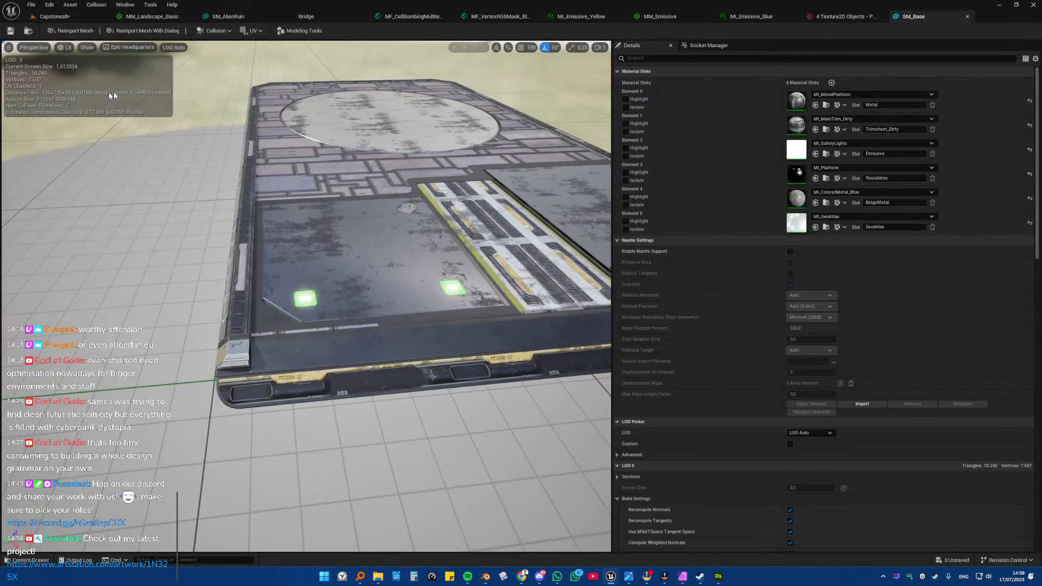
{"action": "left_click", "coordinate": [45, 17]}
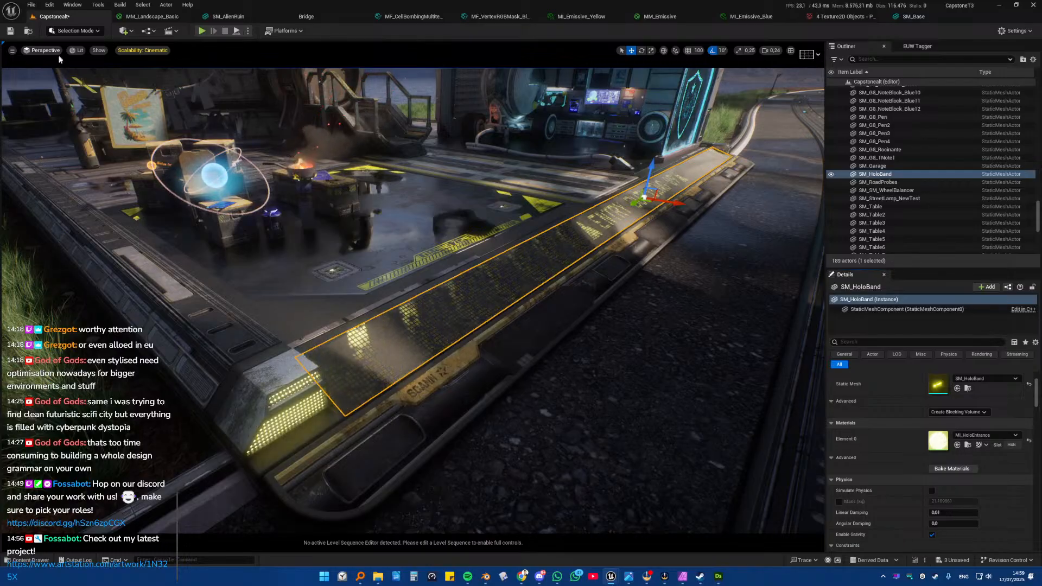
Step: View the scene through MainCamera in game view with the holo band deselected, and try to save the level
{"action": "left_click", "coordinate": [42, 50]}
{"action": "left_click", "coordinate": [55, 157]}
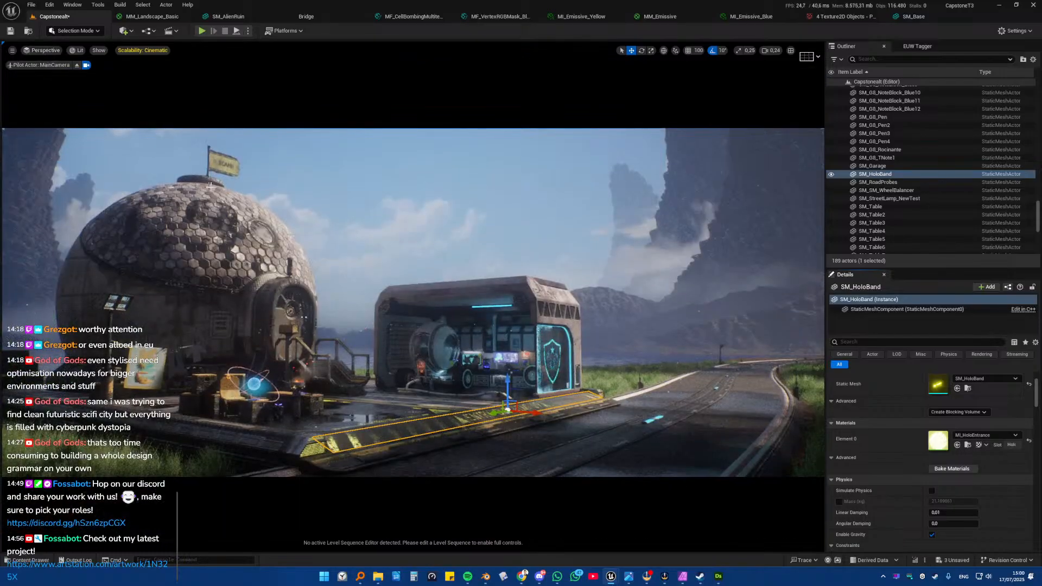
{"action": "left_click", "coordinate": [276, 183]}
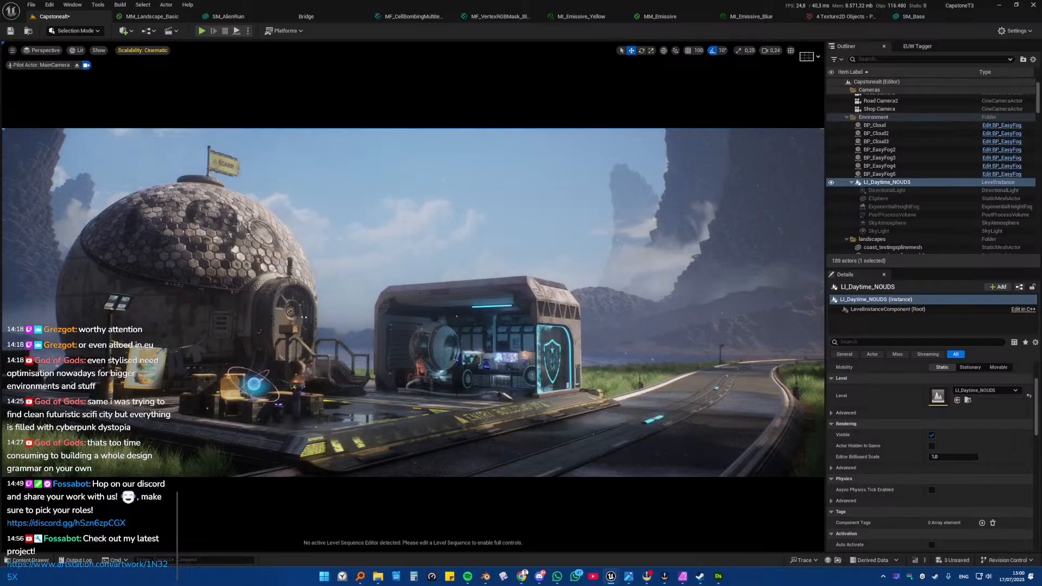
{"action": "key", "text": "g"}
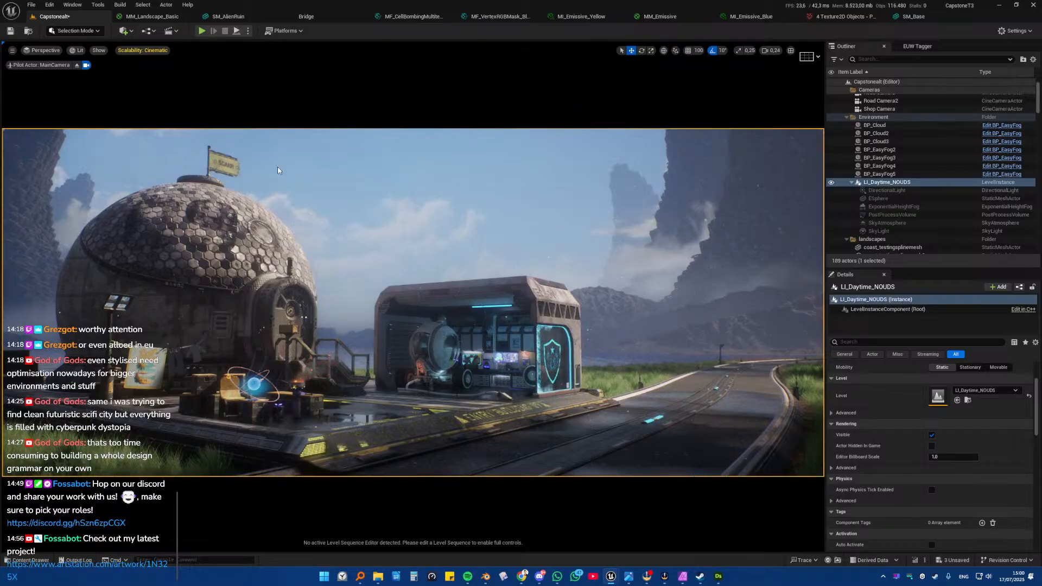
{"action": "key", "text": "ctrl+s"}
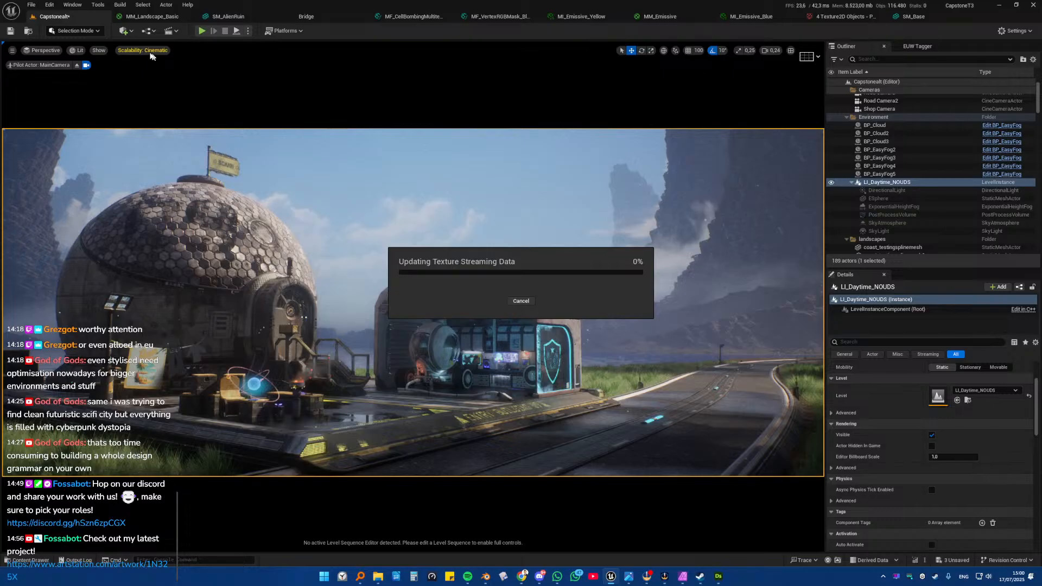
Step: Stop piloting MainCamera, examine the safety light at the platform's front corner up close, and return to the MainCamera view
{"action": "left_click", "coordinate": [79, 66]}
{"action": "right_click_drag", "start_coordinate": [190, 109], "coordinate": [167, 135]}
{"action": "key", "text": "w"}
{"action": "scroll", "coordinate": [190, 110], "scroll_direction": "up", "scroll_amount": 2}
{"action": "key", "text": "s"}
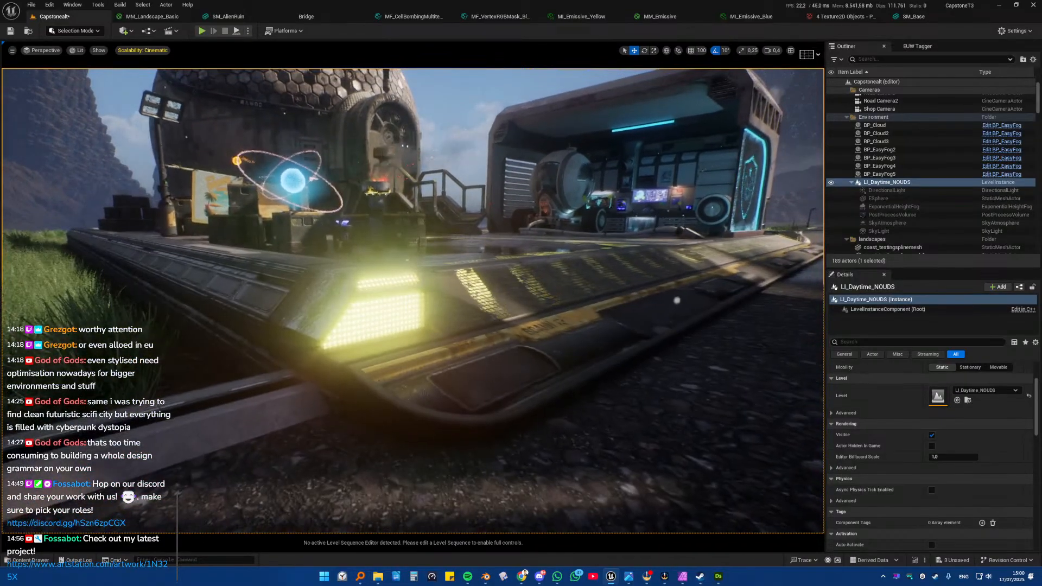
{"action": "left_click", "coordinate": [59, 50]}
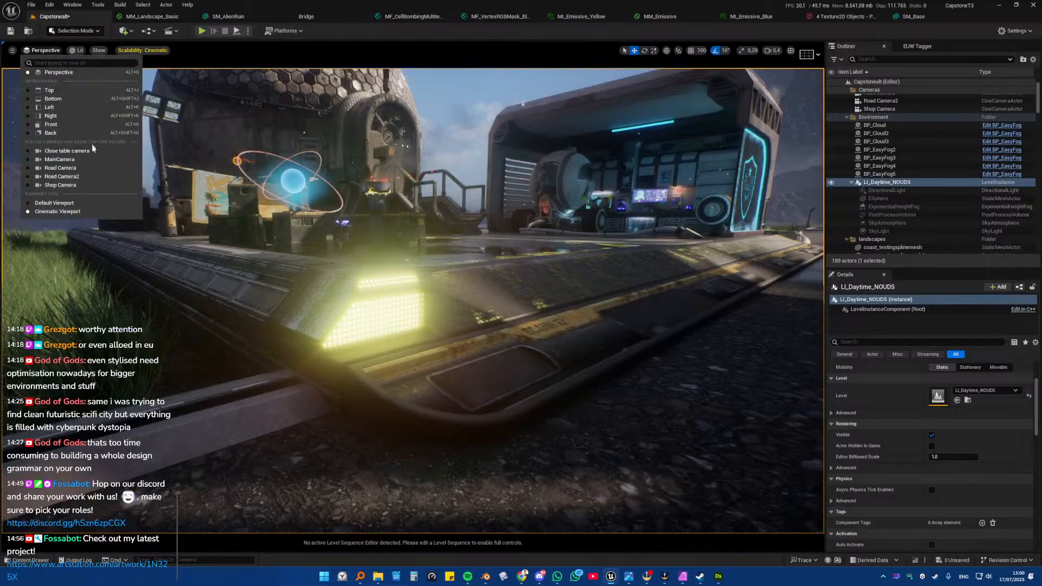
{"action": "left_click", "coordinate": [60, 159]}
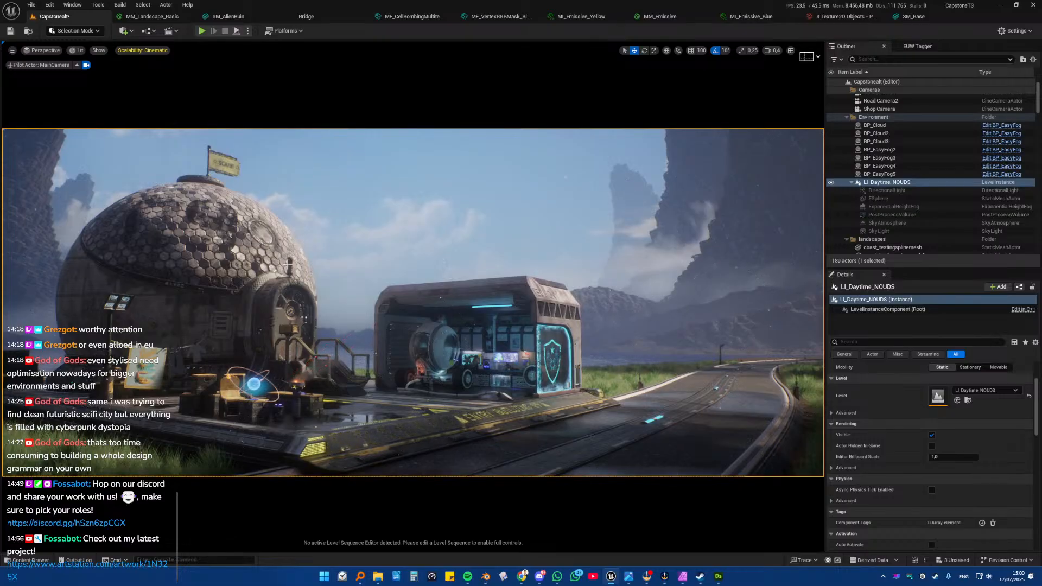
Step: Select BPMainHouse's Emissive component and open its static mesh, SM_House_EmissiveElements, in the mesh editor
{"action": "left_click", "coordinate": [300, 283]}
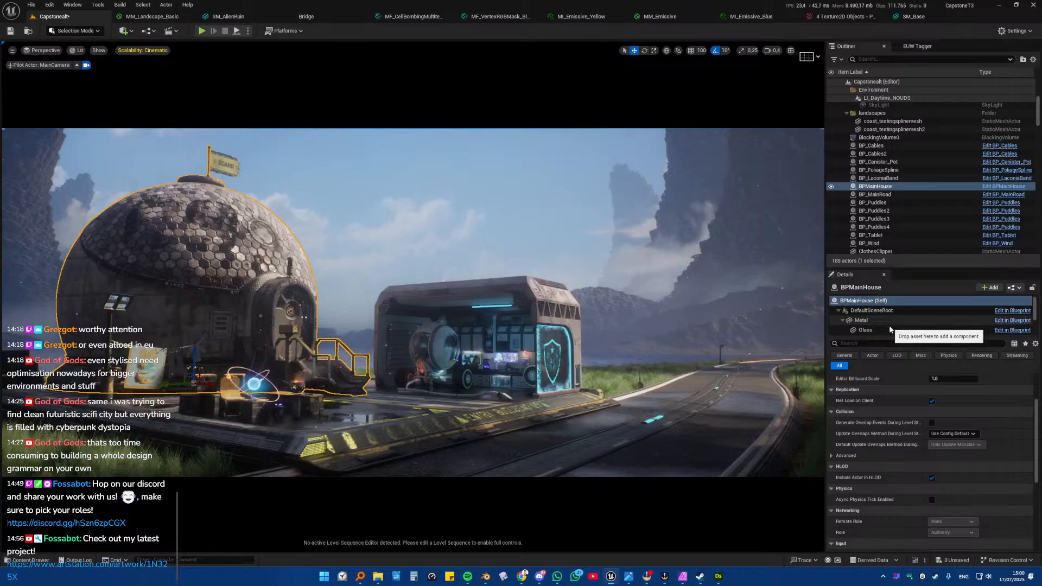
{"action": "scroll", "coordinate": [890, 324], "scroll_direction": "down", "scroll_amount": 3}
{"action": "left_click", "coordinate": [899, 311]}
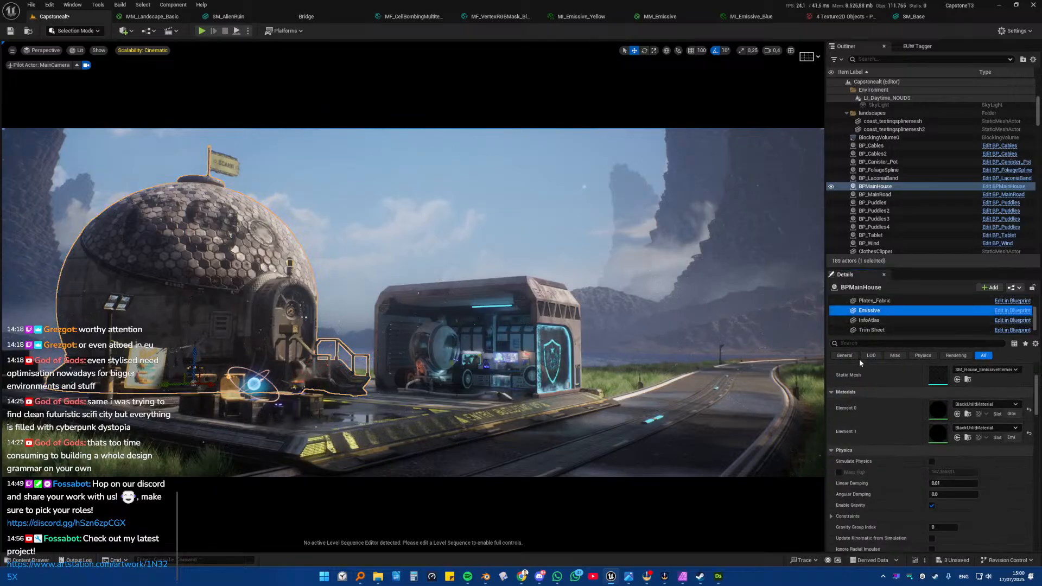
{"action": "left_click", "coordinate": [969, 429]}
{"action": "left_click", "coordinate": [969, 429]}
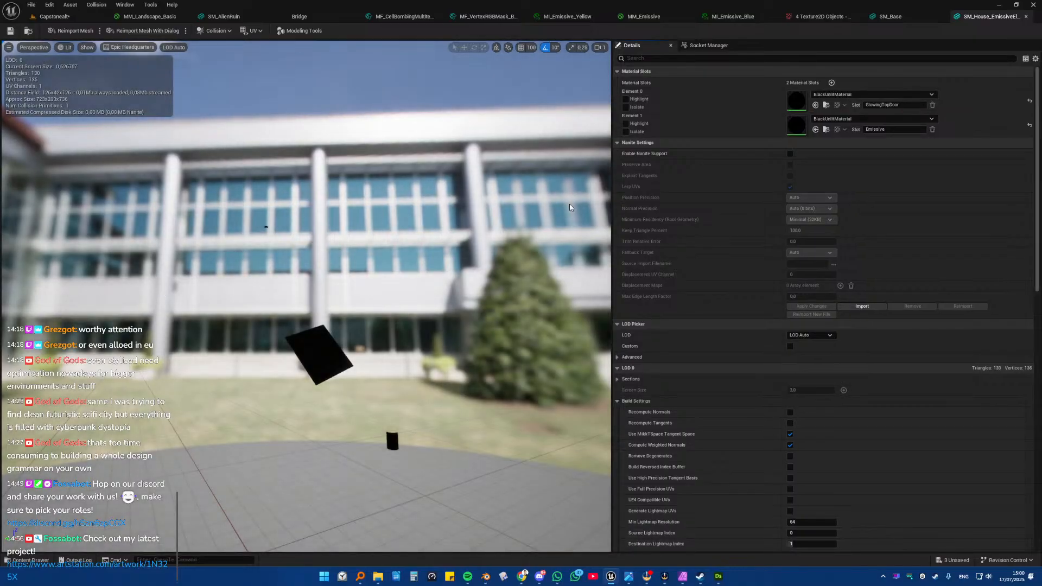
Step: Isolate the mesh's two material elements in turn to check which parts each one covers
{"action": "left_click", "coordinate": [842, 119]}
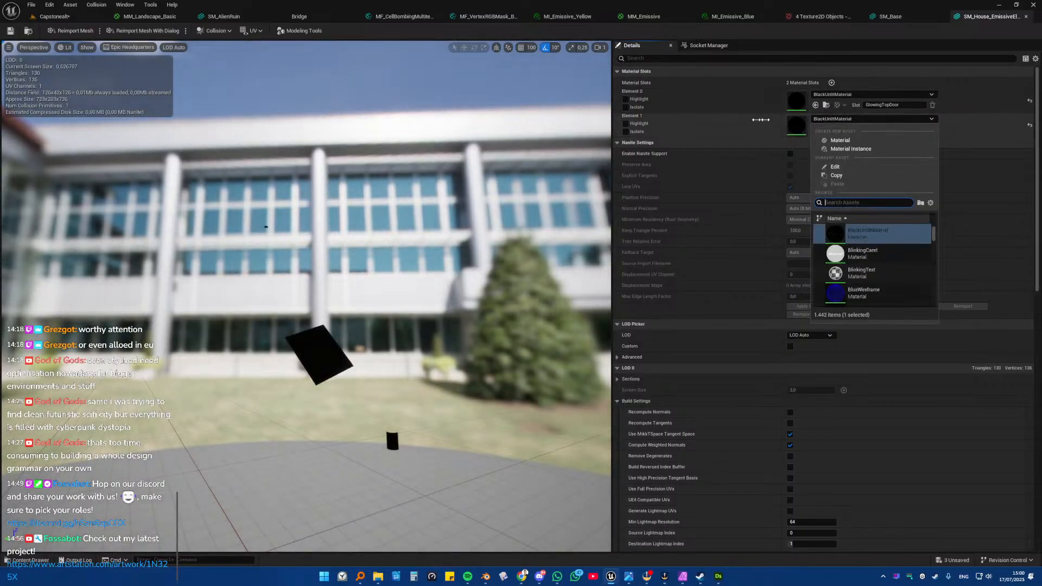
{"action": "left_click", "coordinate": [653, 132]}
{"action": "left_click", "coordinate": [627, 132]}
{"action": "left_click", "coordinate": [627, 132]}
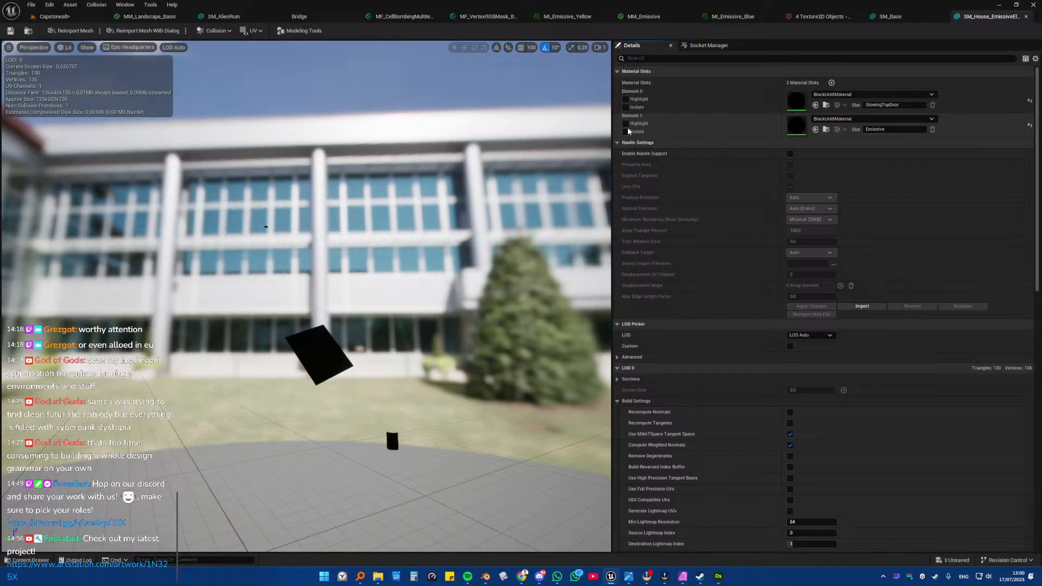
{"action": "left_click", "coordinate": [625, 107]}
{"action": "left_click", "coordinate": [626, 108]}
{"action": "left_click", "coordinate": [626, 132]}
{"action": "left_click", "coordinate": [626, 132]}
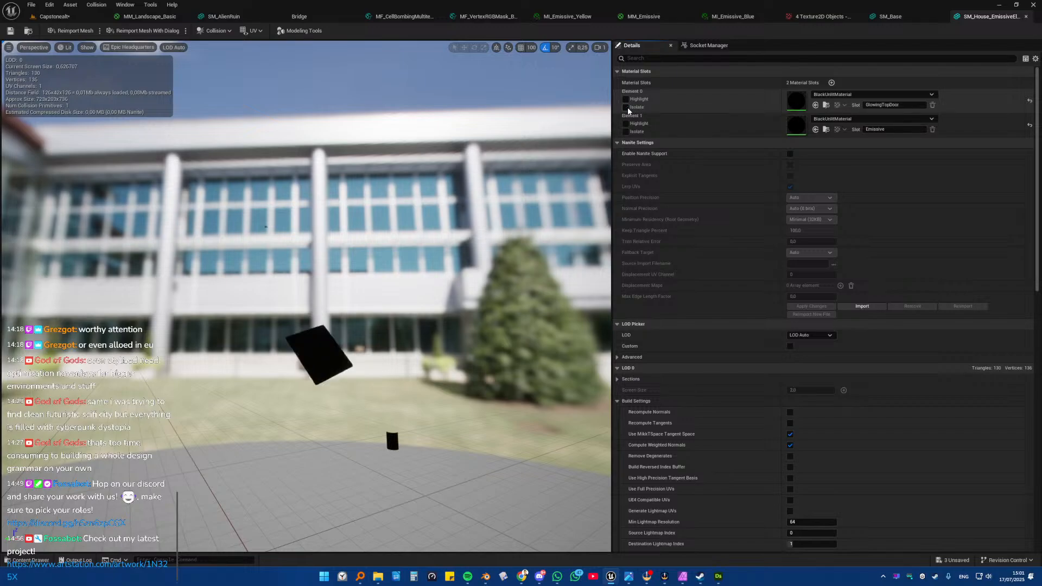
{"action": "left_click", "coordinate": [626, 131]}
{"action": "left_click", "coordinate": [626, 131]}
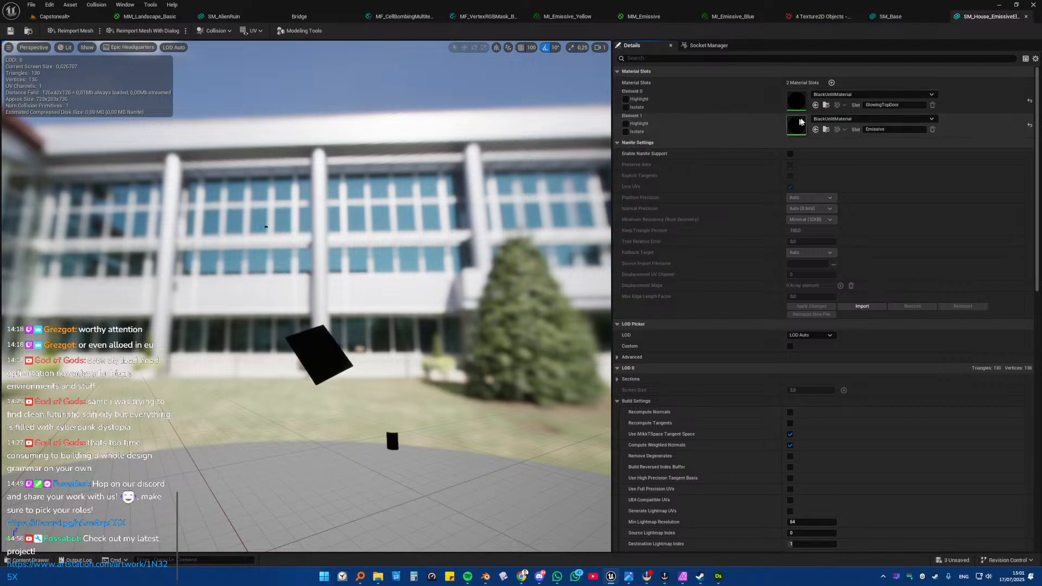
Step: Assign the MI_SafetyLights material to the mesh's Emissive and GlowingTopDoor slots
{"action": "left_click", "coordinate": [829, 119]}
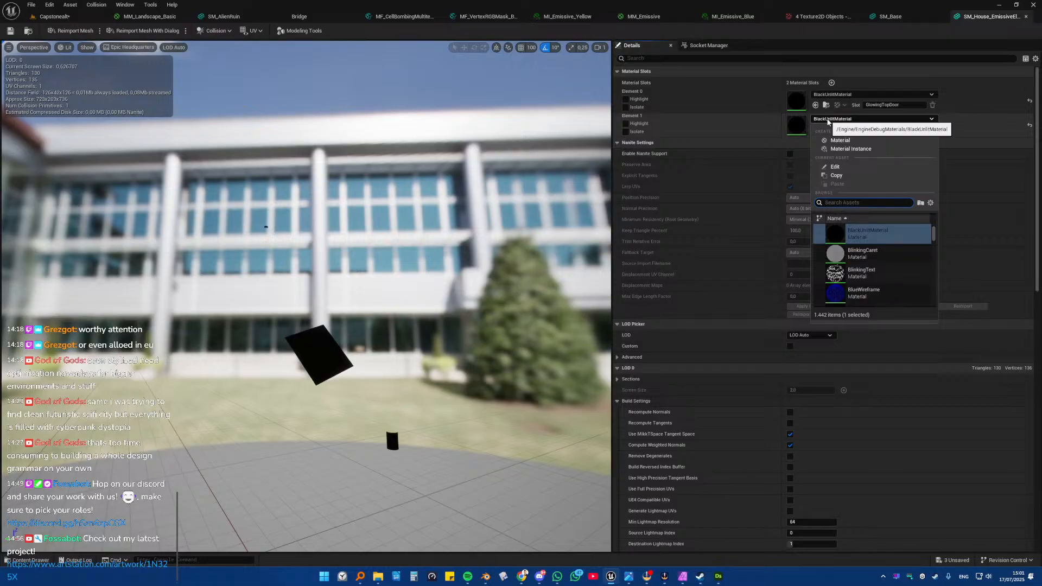
{"action": "type", "text": "safety"}
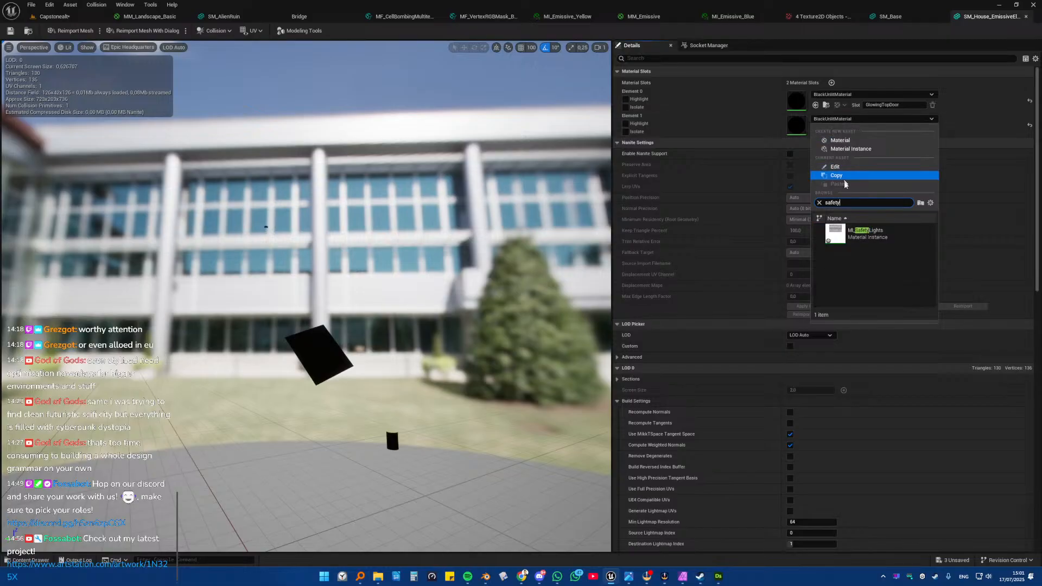
{"action": "left_click", "coordinate": [850, 237]}
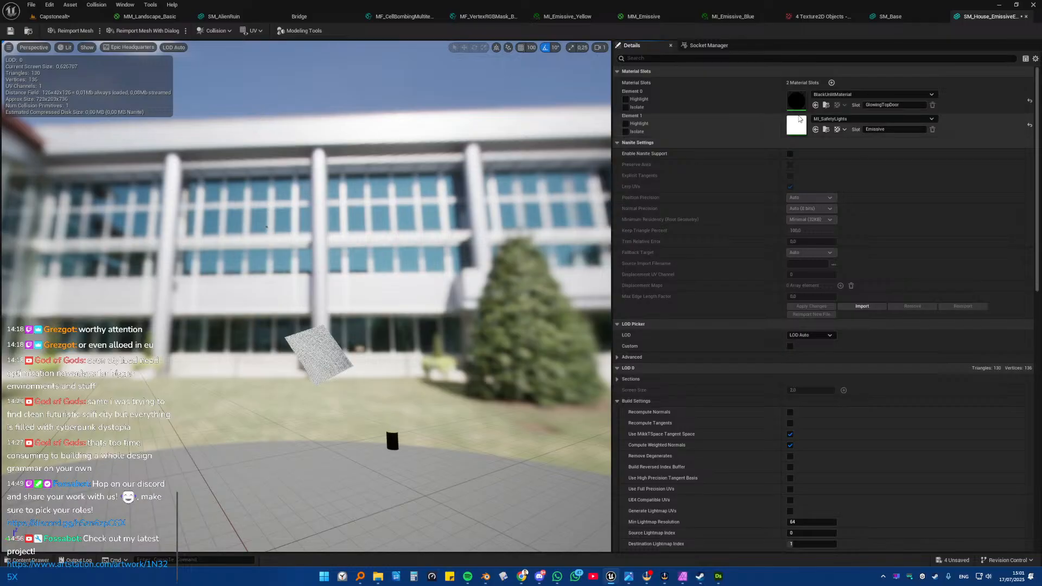
{"action": "left_click", "coordinate": [826, 129]}
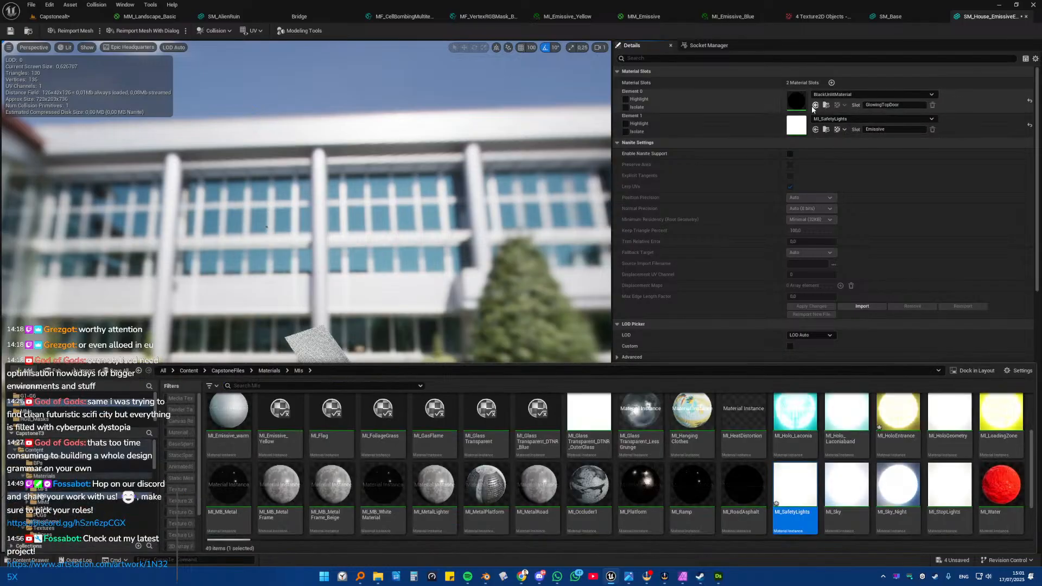
{"action": "left_click", "coordinate": [815, 105]}
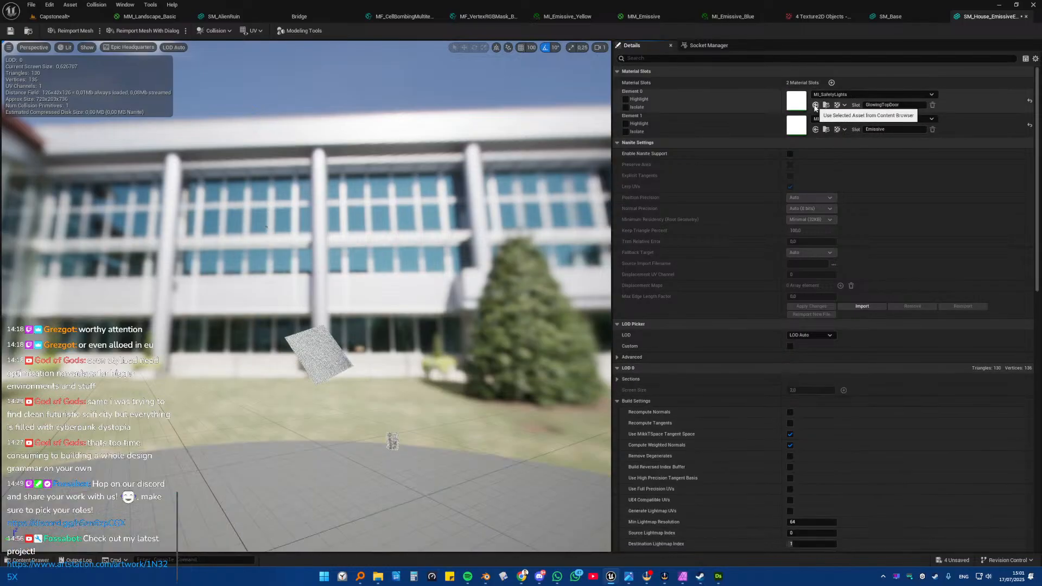
Step: Reset the Emissive slot's material and assign BlackUnlitMaterial to it
{"action": "left_click", "coordinate": [1029, 126]}
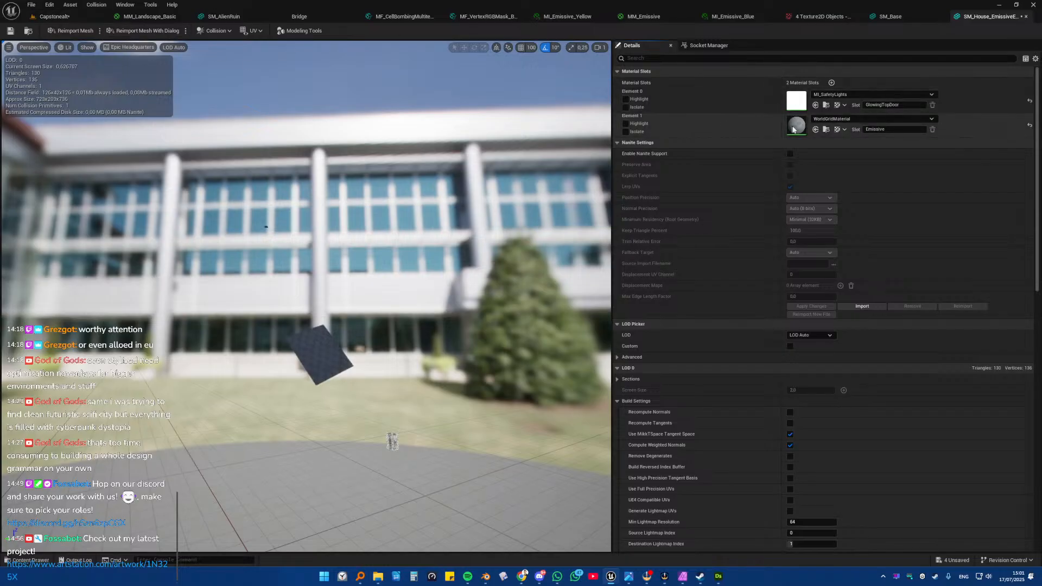
{"action": "left_click", "coordinate": [825, 118]}
{"action": "type", "text": "back mater"}
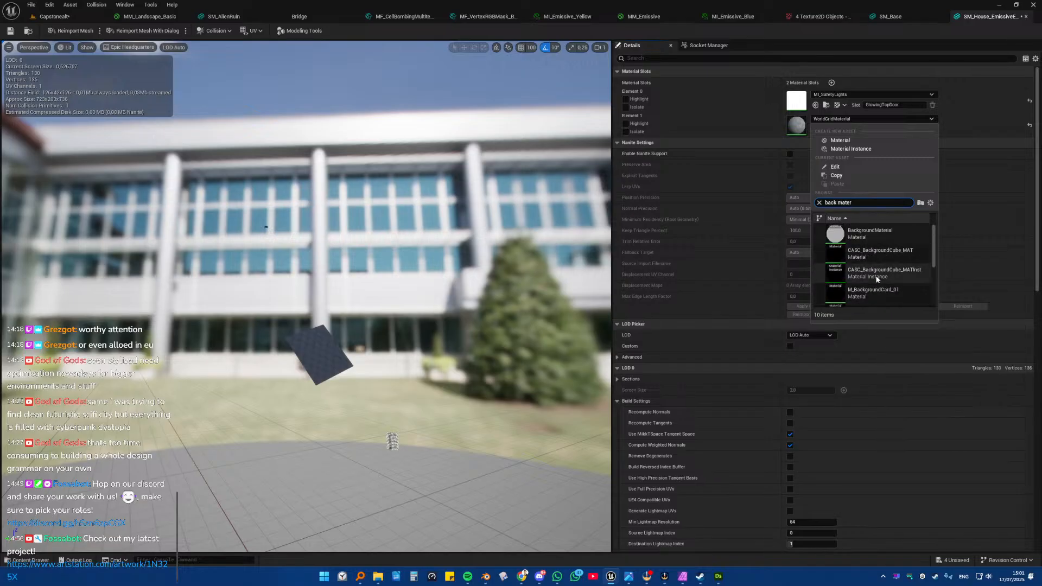
{"action": "key", "text": "ctrl+a"}
{"action": "type", "text": "unlit"}
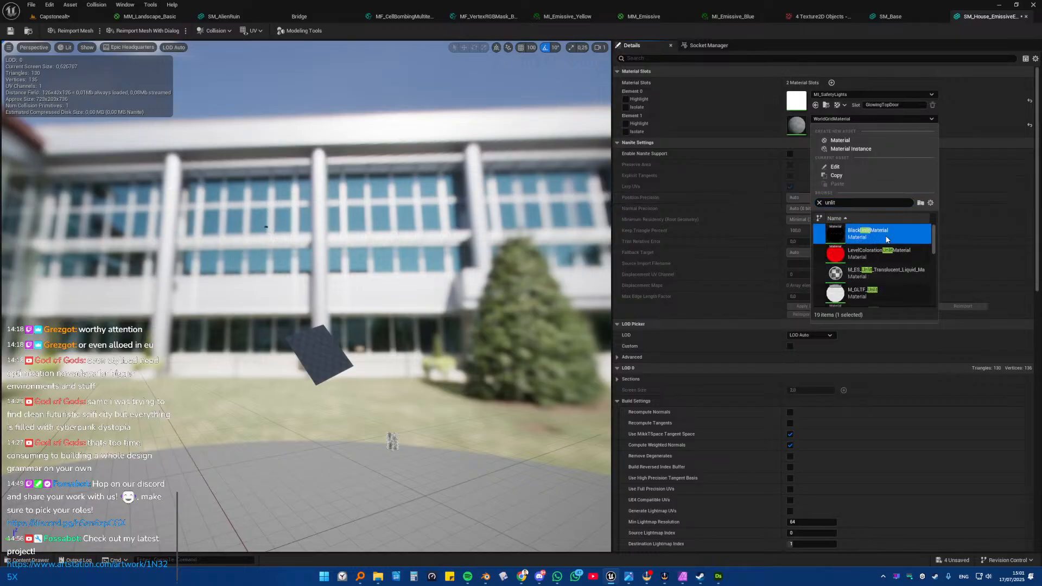
{"action": "left_click", "coordinate": [869, 234]}
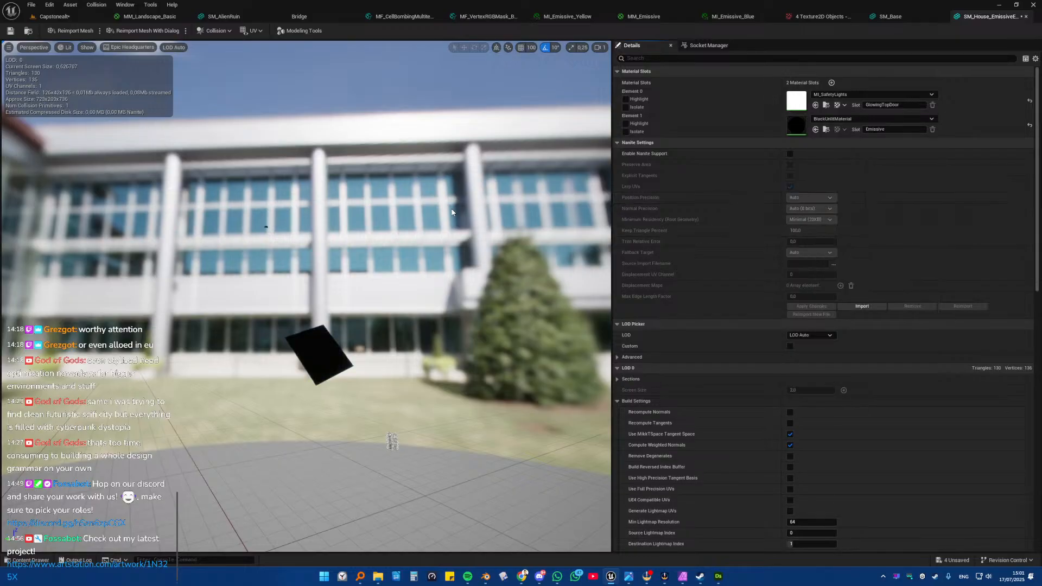
Step: Return to the level, stop piloting MainCamera and examine the cylindrical light above the dome house's door up close
{"action": "left_click", "coordinate": [54, 17]}
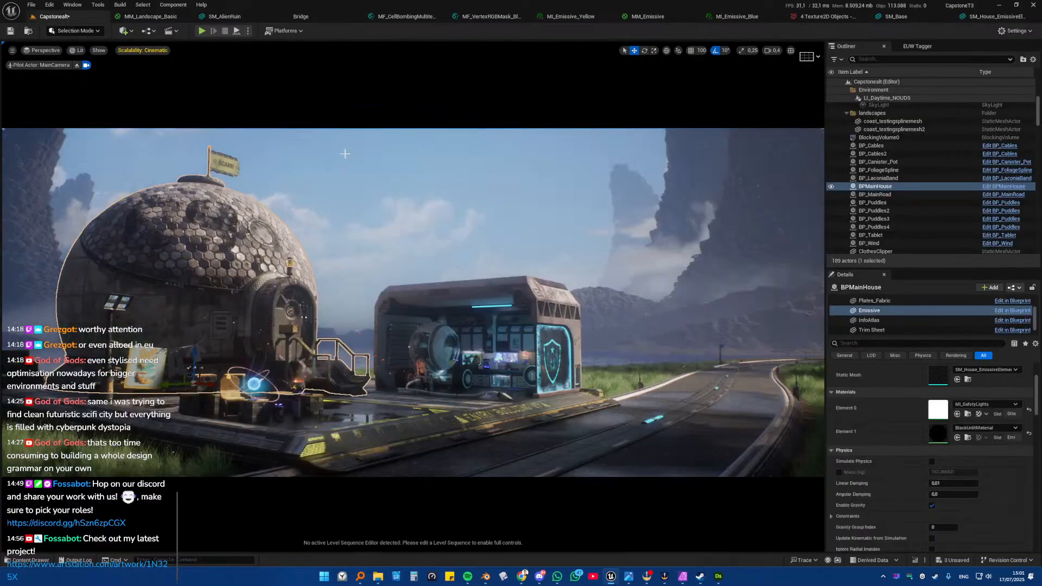
{"action": "key", "text": "g"}
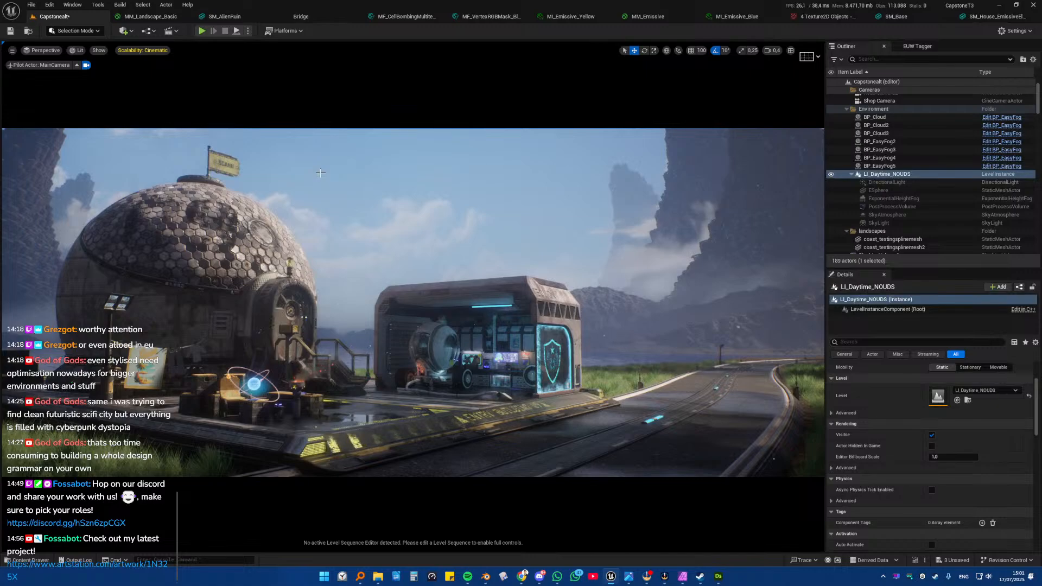
{"action": "left_click", "coordinate": [293, 263]}
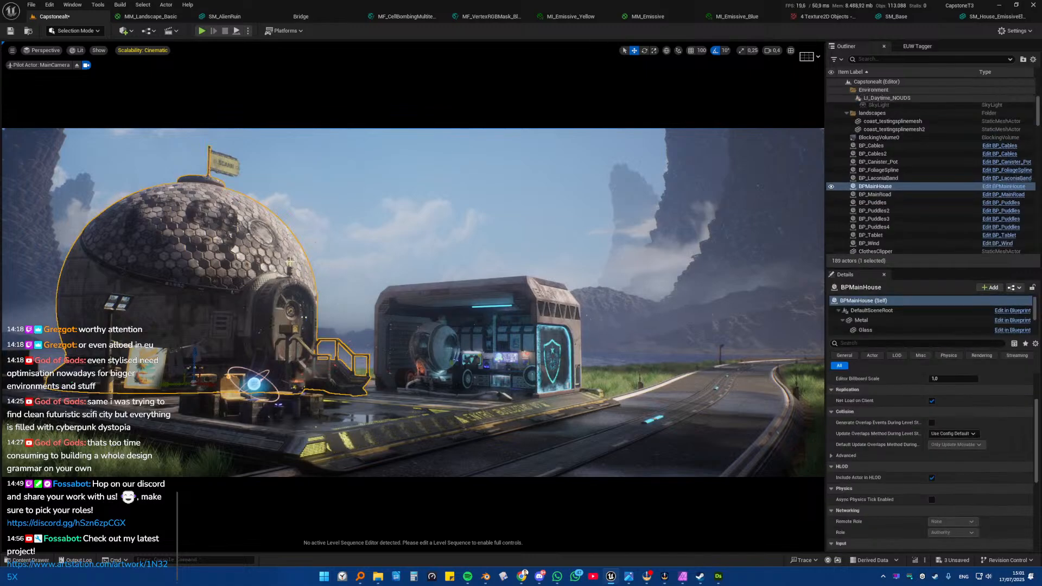
{"action": "left_click", "coordinate": [76, 65]}
{"action": "key", "text": "w"}
{"action": "right_click_drag", "start_coordinate": [413, 299], "coordinate": [370, 259]}
{"action": "scroll", "coordinate": [366, 299], "scroll_direction": "up", "scroll_amount": 4}
{"action": "key", "text": "w"}
{"action": "key", "text": "w"}
{"action": "key", "text": "w"}
{"action": "scroll", "coordinate": [407, 271], "scroll_direction": "down", "scroll_amount": 3}
{"action": "key", "text": "s"}
{"action": "key", "text": "s"}
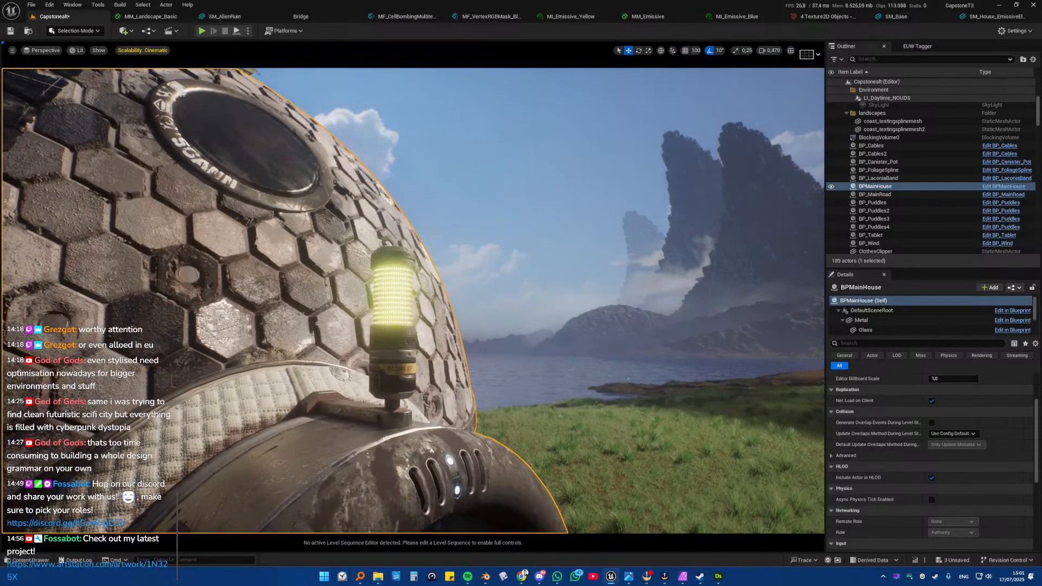
Step: Switch to Blender and select the house's emissive elements object, bringing the cylindrical light above the door into close view
{"action": "left_click", "coordinate": [486, 577]}
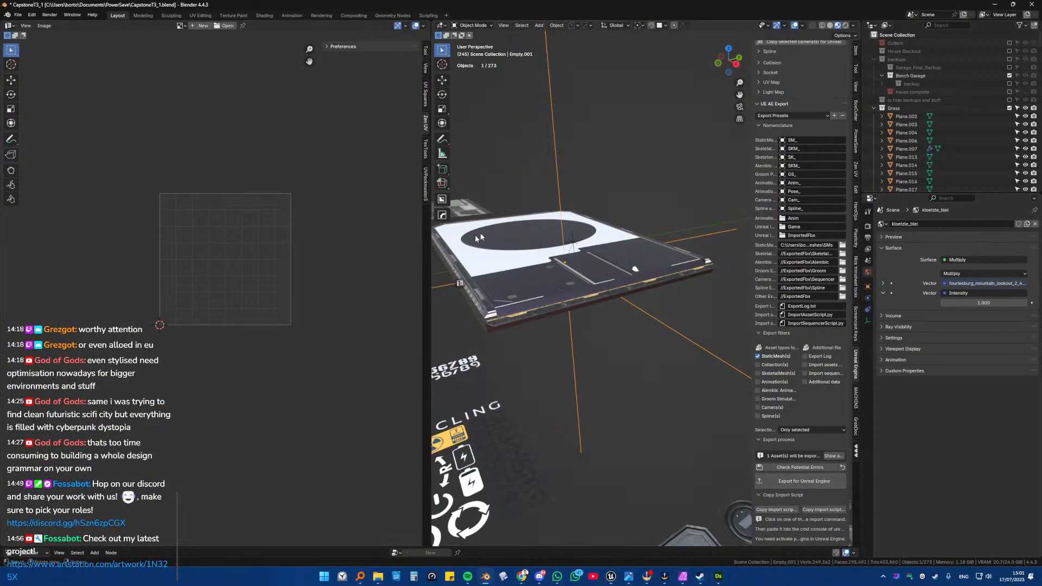
{"action": "middle_click_drag", "start_coordinate": [559, 246], "coordinate": [674, 308], "text": "shift"}
{"action": "scroll", "coordinate": [624, 310], "scroll_direction": "down", "scroll_amount": 5}
{"action": "scroll", "coordinate": [623, 310], "scroll_direction": "up", "scroll_amount": 3}
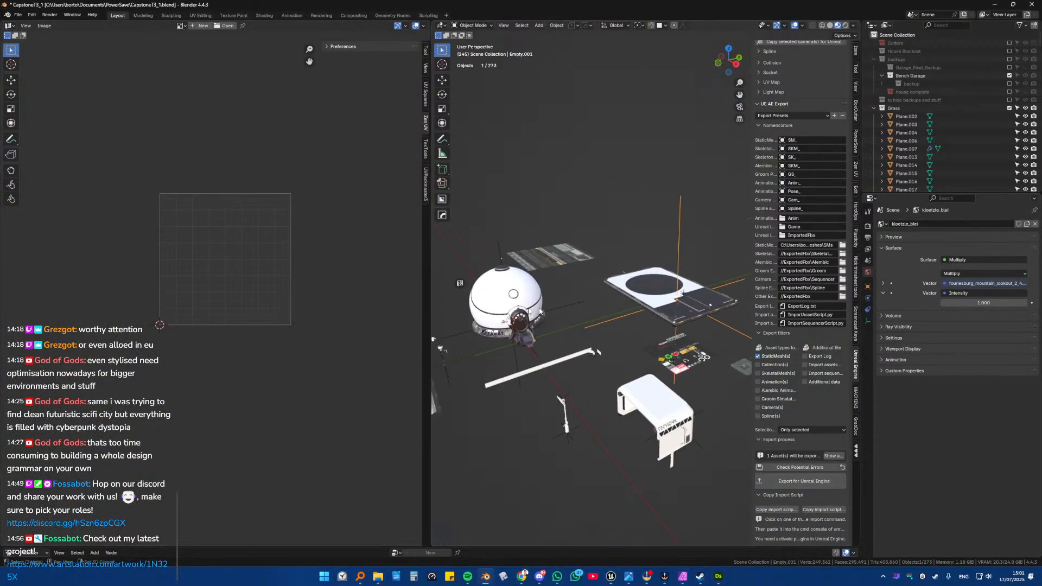
{"action": "middle_click_drag", "start_coordinate": [516, 301], "coordinate": [629, 319], "text": "shift"}
{"action": "scroll", "coordinate": [628, 319], "scroll_direction": "up", "scroll_amount": 4}
{"action": "left_click", "coordinate": [650, 380]}
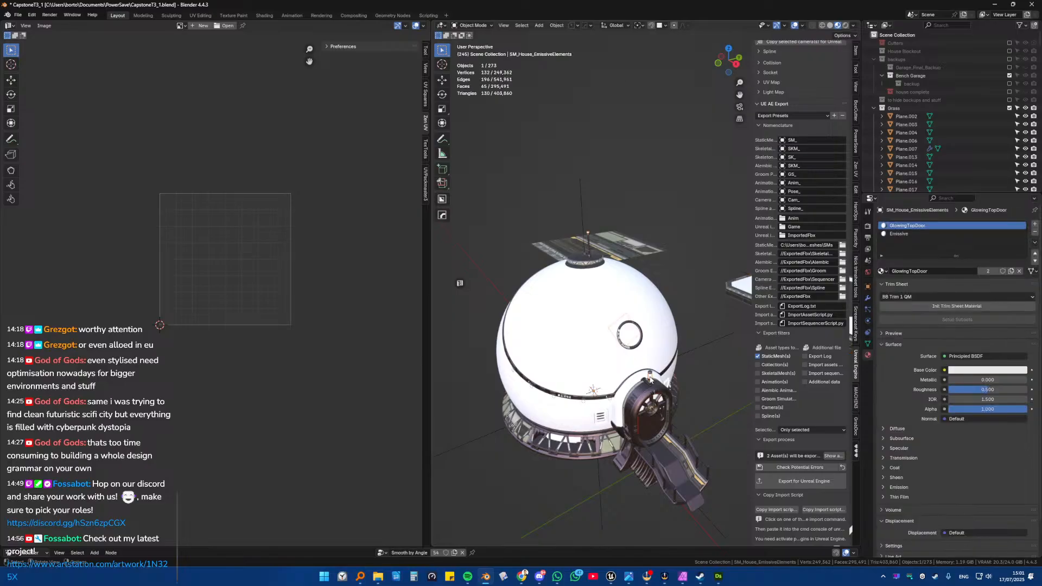
{"action": "scroll", "coordinate": [624, 339], "scroll_direction": "up", "scroll_amount": 4}
{"action": "scroll", "coordinate": [614, 307], "scroll_direction": "up", "scroll_amount": 2}
{"action": "scroll", "coordinate": [613, 307], "scroll_direction": "up", "scroll_amount": 5}
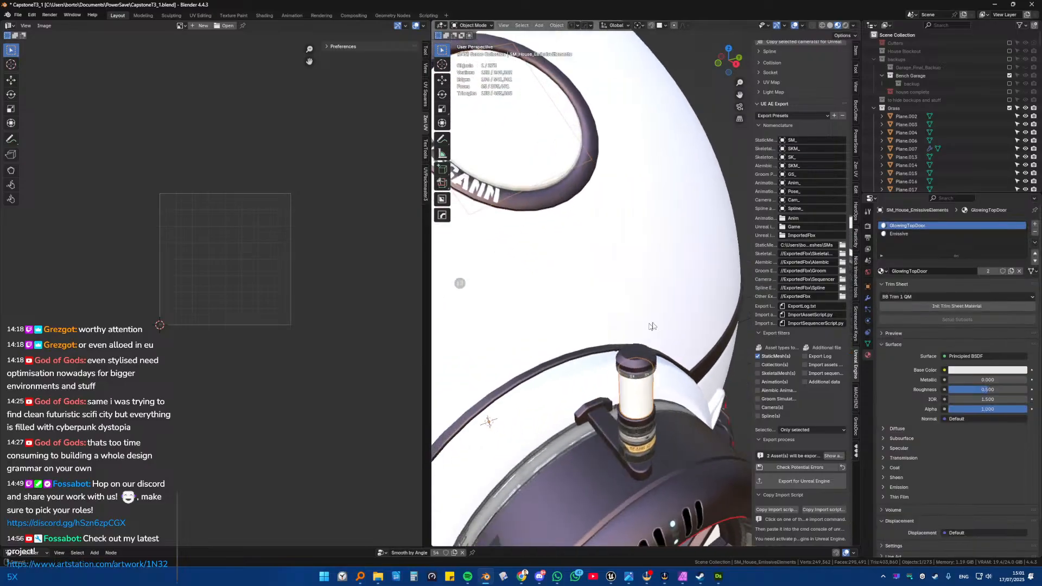
{"action": "scroll", "coordinate": [679, 359], "scroll_direction": "up", "scroll_amount": 3}
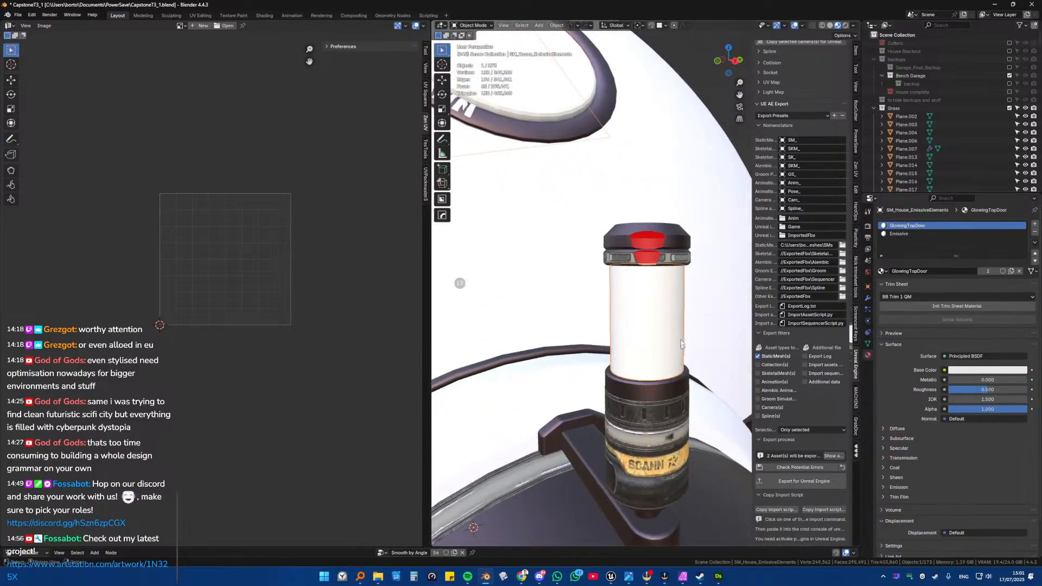
Step: Select the light cylinder's faces in Edit Mode and unwrap their UVs with Unwrap Conformal
{"action": "key", "text": "Tab"}
{"action": "scroll", "coordinate": [645, 296], "scroll_direction": "down", "scroll_amount": 5}
{"action": "key", "text": "a"}
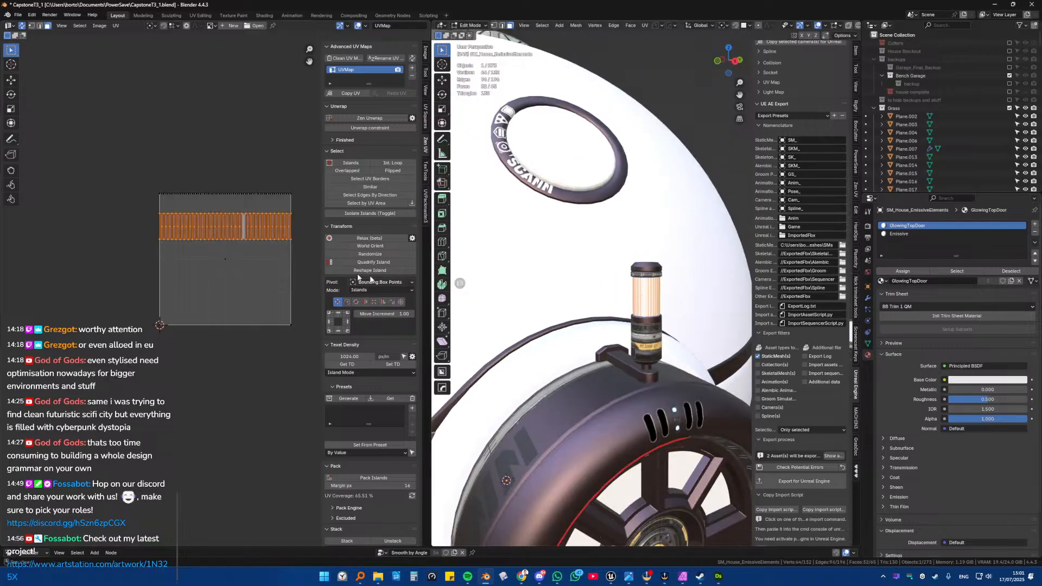
{"action": "scroll", "coordinate": [271, 240], "scroll_direction": "up", "scroll_amount": 3}
{"action": "scroll", "coordinate": [204, 300], "scroll_direction": "down", "scroll_amount": 3}
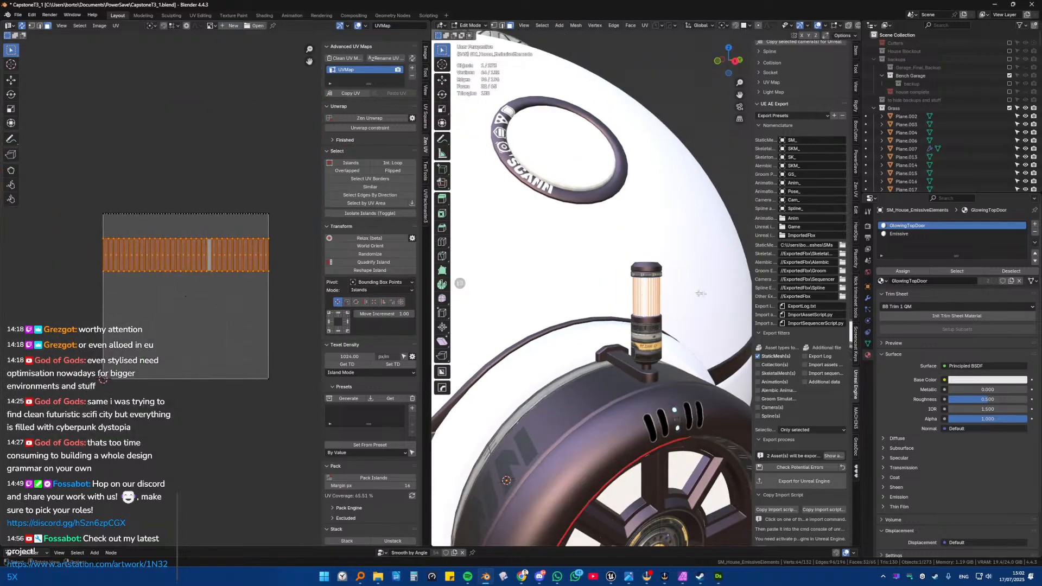
{"action": "key", "text": "ctrl+l"}
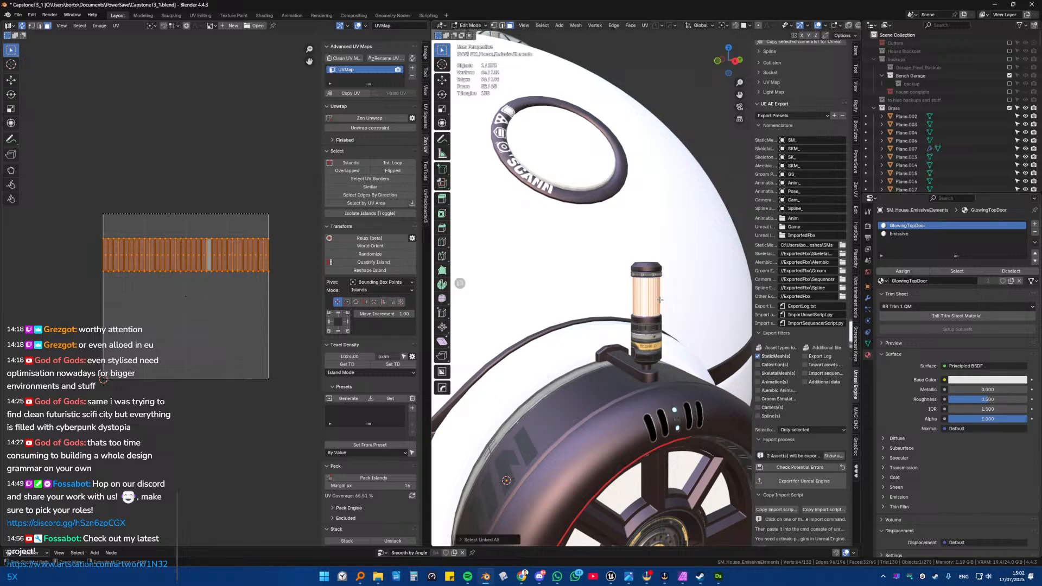
{"action": "key", "text": "u"}
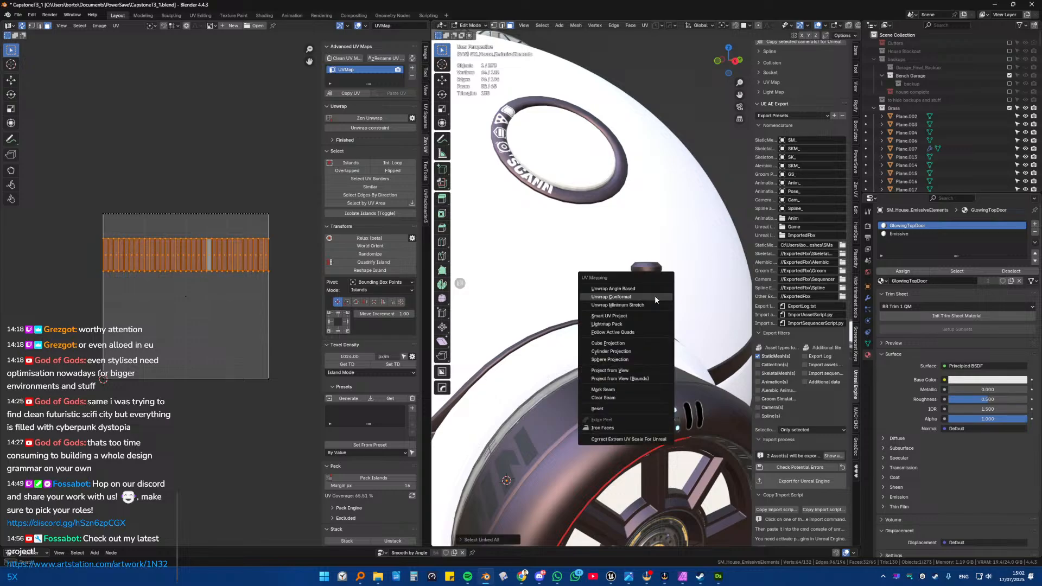
{"action": "left_click", "coordinate": [655, 295]}
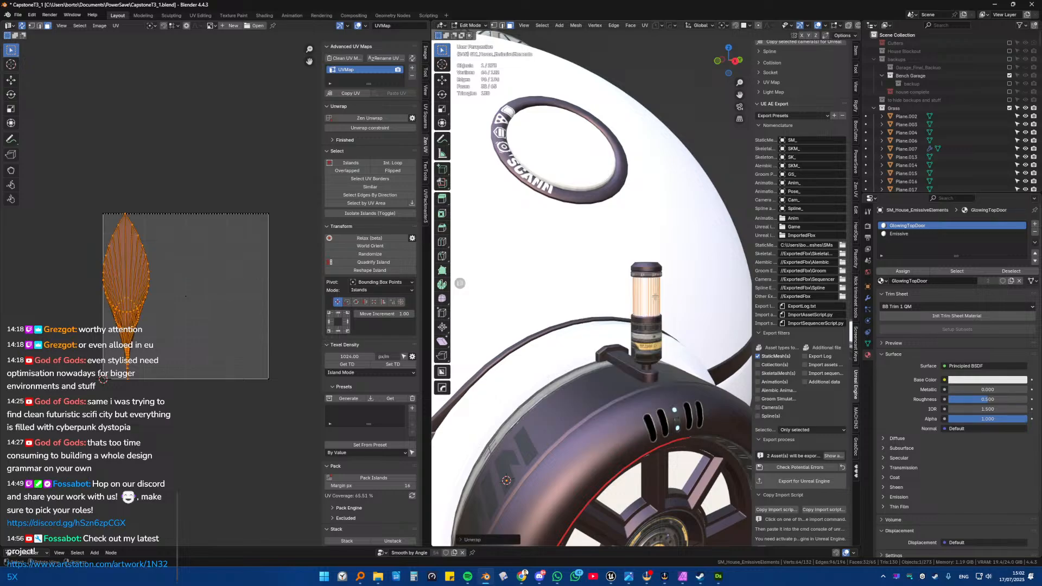
Step: Isolate the emissive elements object in local view and re-enter Edit Mode at the light cylinder
{"action": "key", "text": "Tab"}
{"action": "key", "text": "KP_Divide"}
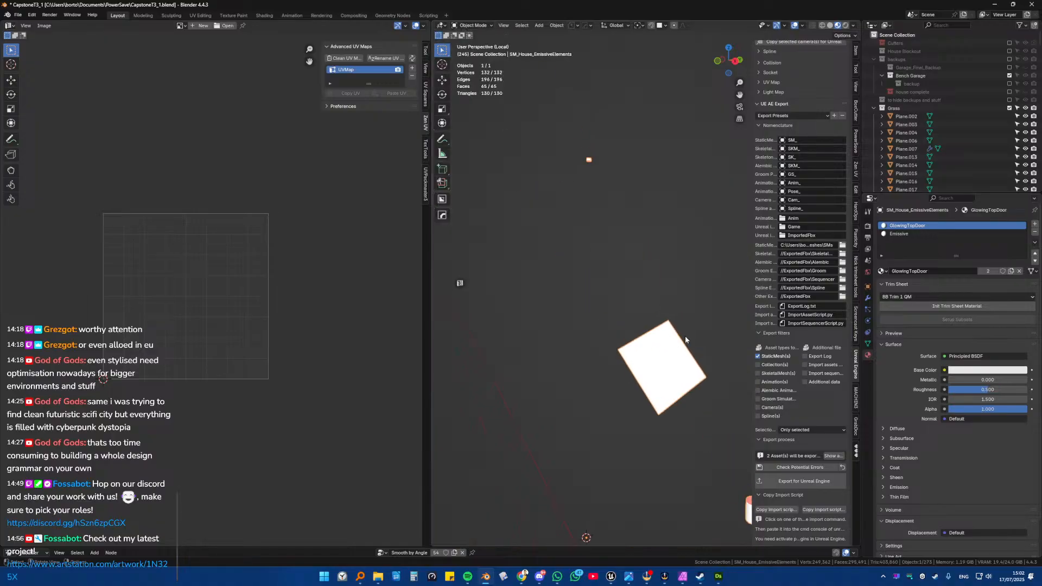
{"action": "middle_click_drag", "start_coordinate": [692, 366], "coordinate": [610, 286], "text": "shift"}
{"action": "key", "text": "Tab"}
{"action": "scroll", "coordinate": [622, 367], "scroll_direction": "up", "scroll_amount": 4}
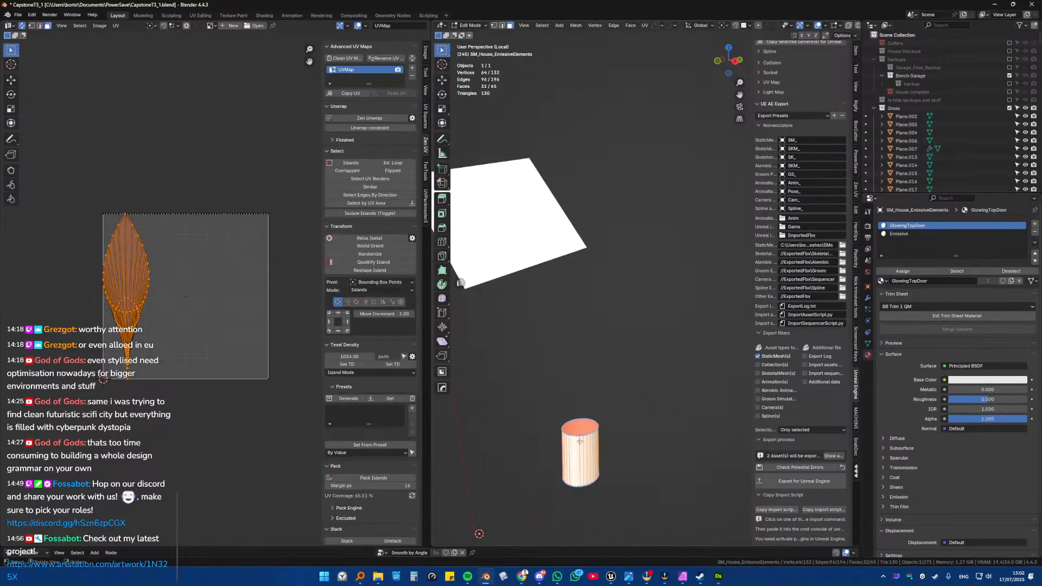
Step: Mark one vertical edge on the light cylinder's side as a UV seam
{"action": "key", "text": "2"}
{"action": "left_click", "coordinate": [581, 442]}
{"action": "middle_click_drag", "start_coordinate": [581, 441], "coordinate": [748, 412]}
{"action": "left_click", "coordinate": [582, 445]}
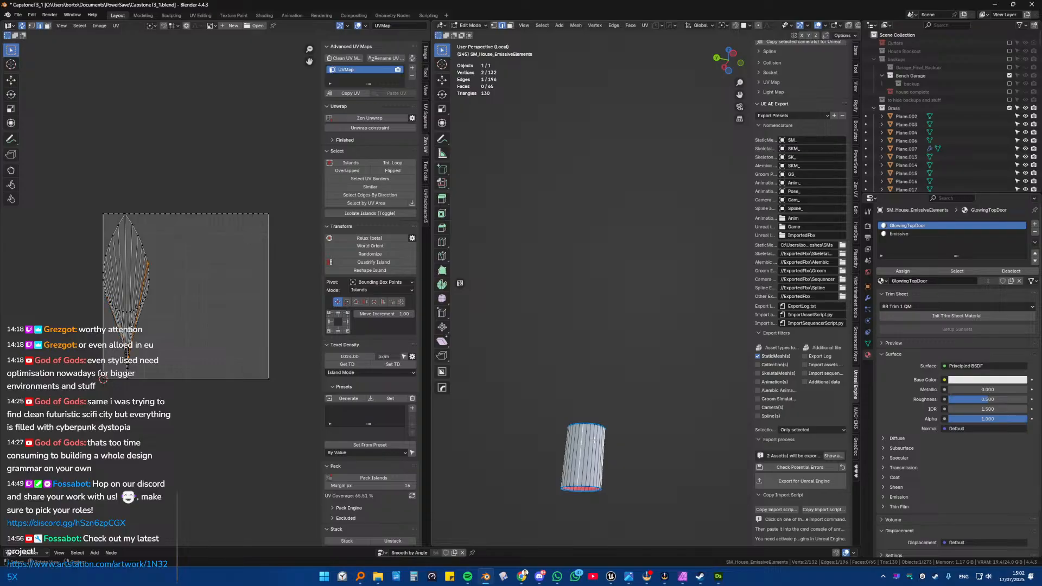
{"action": "key", "text": "u"}
{"action": "left_click", "coordinate": [575, 509]}
Step: Unwrap the UVs of all faces of the emissive elements object and inspect the seamed edge on the light cylinder
{"action": "key", "text": "a"}
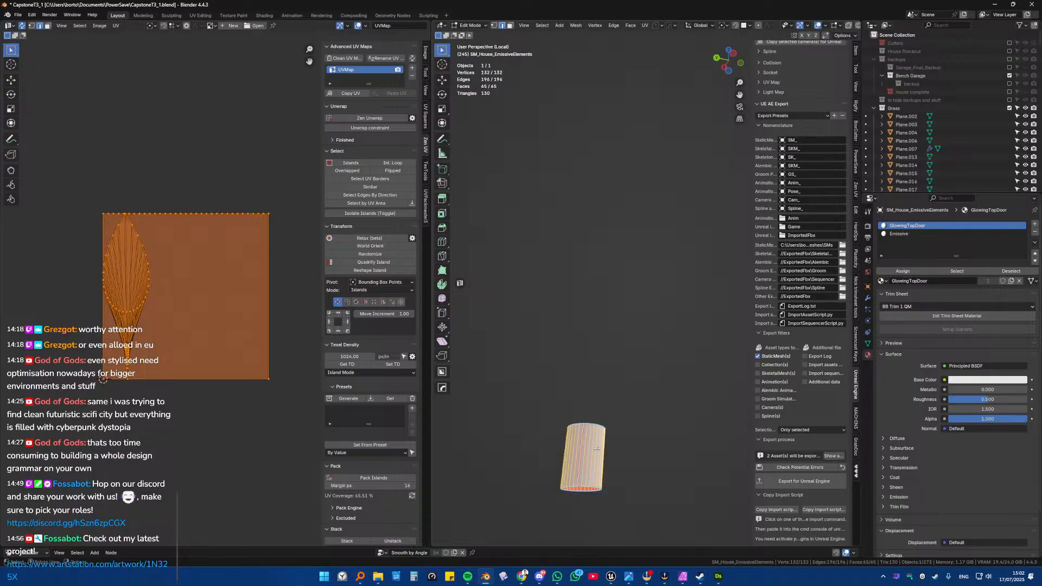
{"action": "key", "text": "u"}
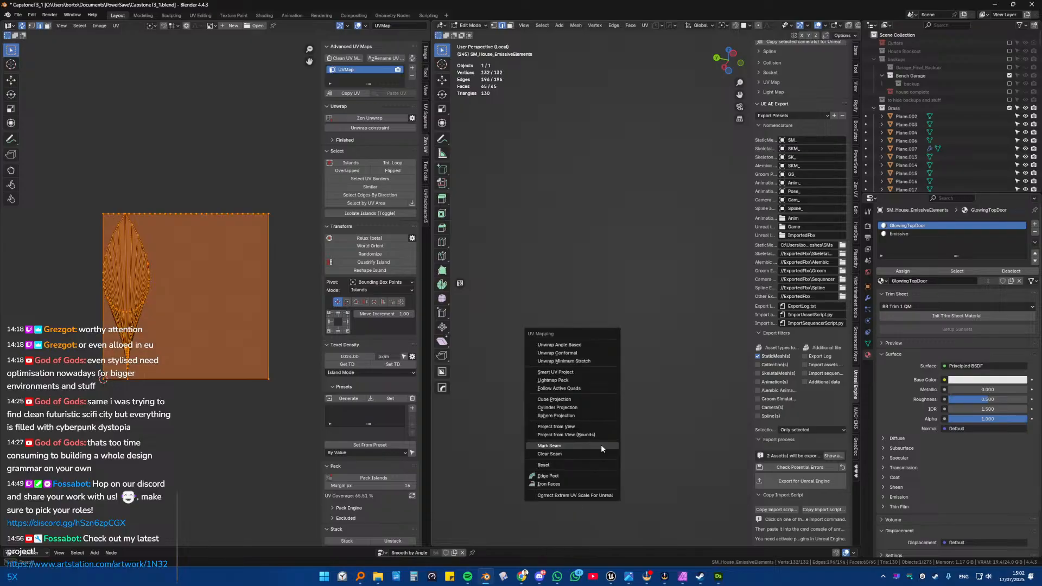
{"action": "left_click", "coordinate": [576, 356]}
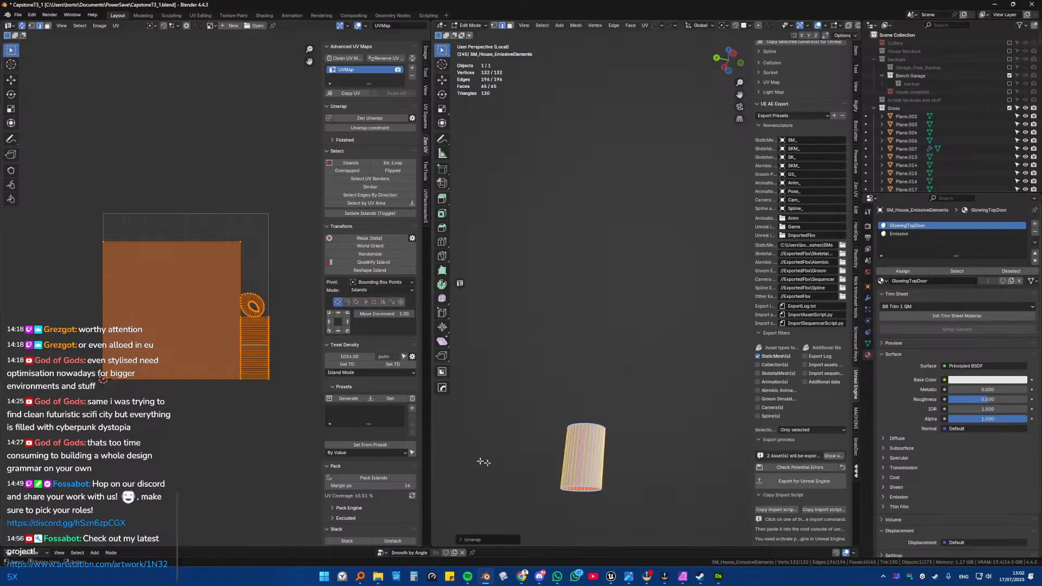
{"action": "scroll", "coordinate": [578, 426], "scroll_direction": "down", "scroll_amount": 4}
{"action": "middle_click_drag", "start_coordinate": [579, 427], "coordinate": [580, 451]}
{"action": "scroll", "coordinate": [625, 364], "scroll_direction": "up", "scroll_amount": 5}
{"action": "left_click", "coordinate": [624, 363]}
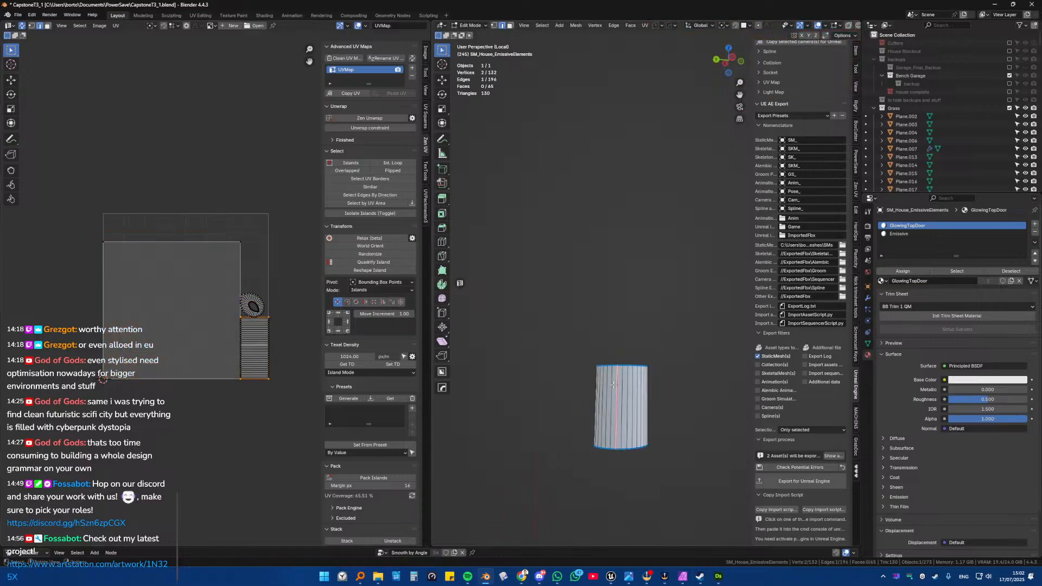
{"action": "scroll", "coordinate": [646, 304], "scroll_direction": "up", "scroll_amount": 1}
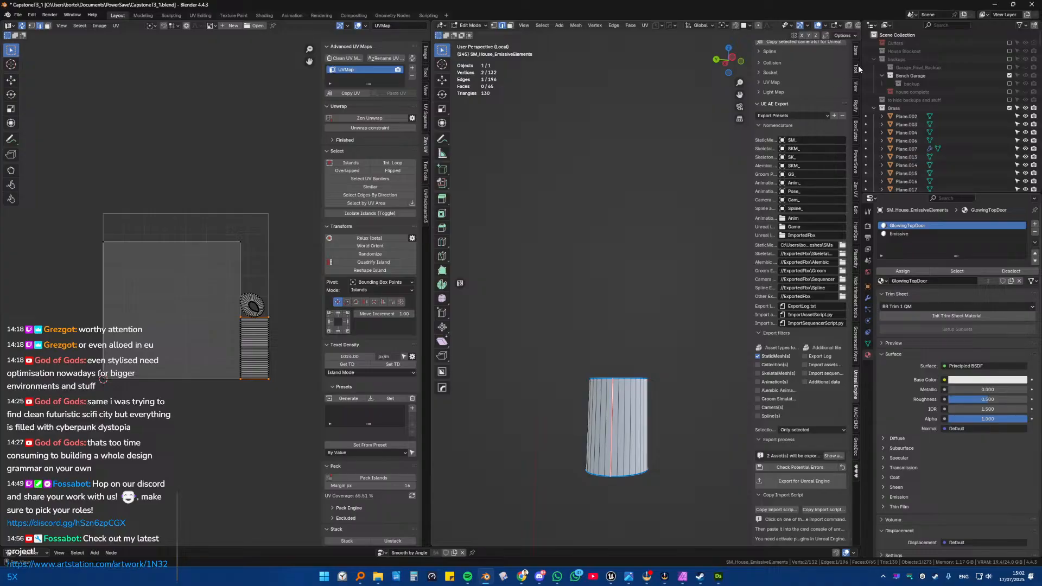
Step: Select part of the oval UV island and frame its matching faces in the 3D viewport
{"action": "left_click", "coordinate": [856, 86]}
{"action": "scroll", "coordinate": [592, 467], "scroll_direction": "up", "scroll_amount": 4}
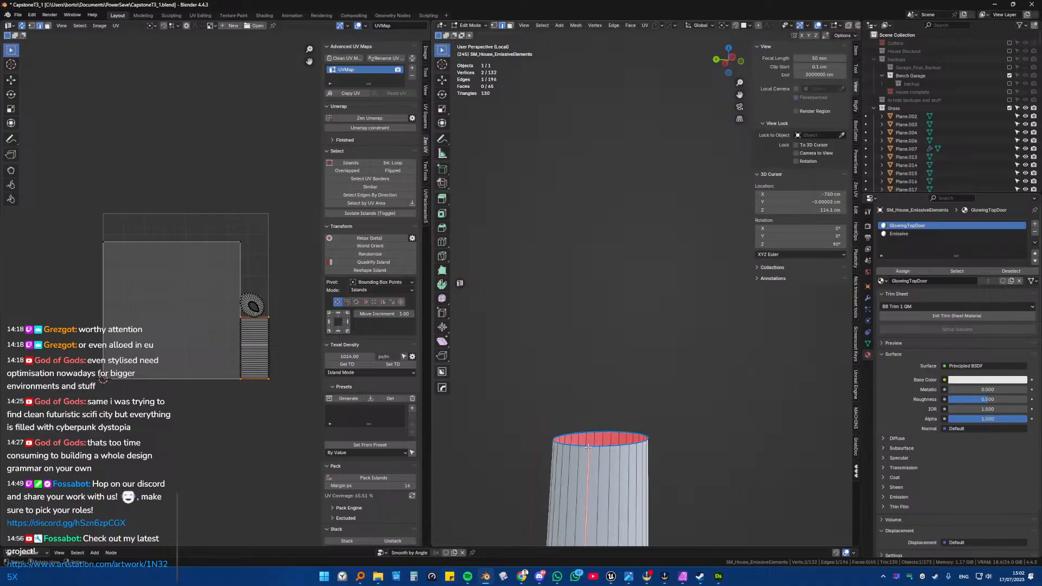
{"action": "middle_click_drag", "start_coordinate": [591, 489], "coordinate": [614, 414], "text": "shift"}
{"action": "left_click", "coordinate": [623, 432]}
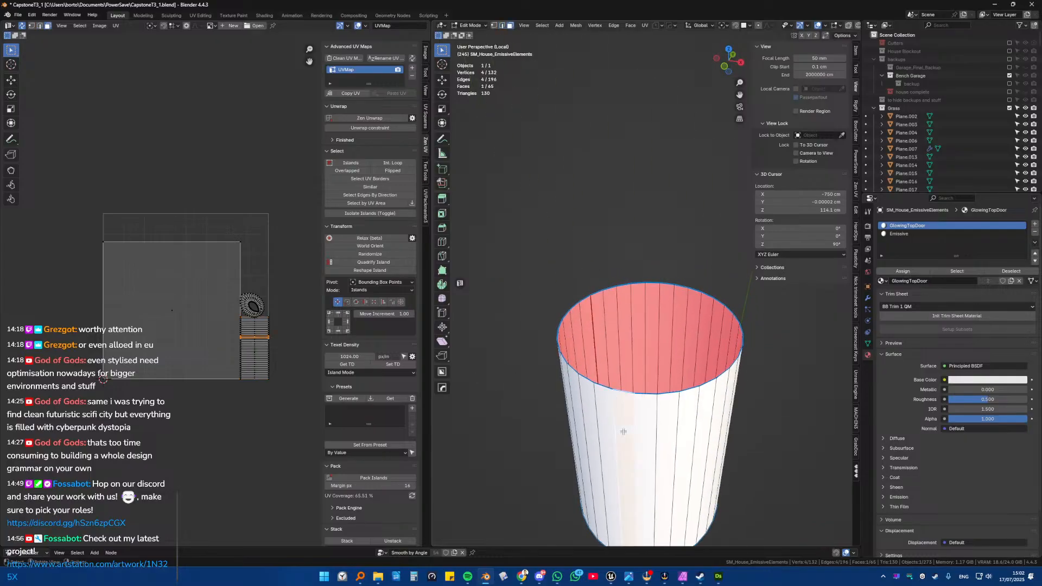
{"action": "left_click_drag", "start_coordinate": [249, 286], "coordinate": [261, 307]}
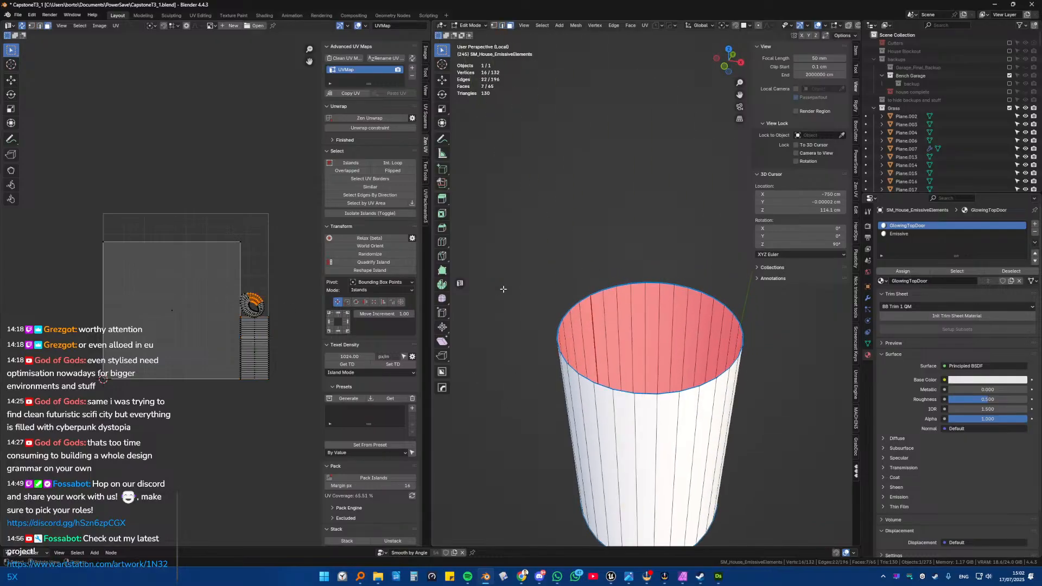
{"action": "key", "text": "KP_Decimal"}
Step: Mark one vertical edge on the small separate ring as a UV seam
{"action": "middle_click_drag", "start_coordinate": [504, 289], "coordinate": [603, 272]}
{"action": "scroll", "coordinate": [597, 307], "scroll_direction": "down", "scroll_amount": 7}
{"action": "key", "text": "2"}
{"action": "left_click", "coordinate": [573, 282]}
{"action": "right_click", "coordinate": [603, 272]}
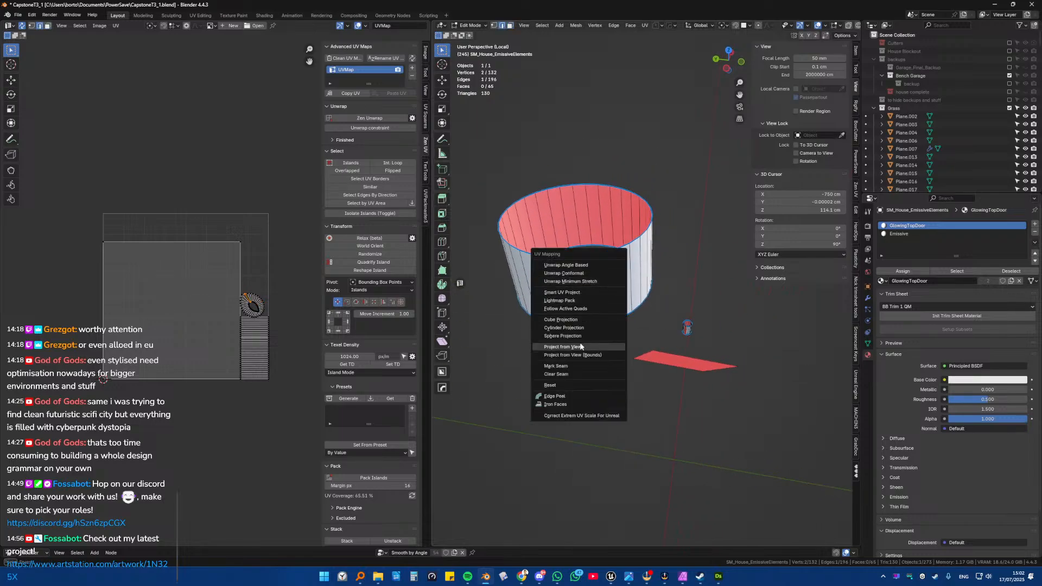
{"action": "left_click", "coordinate": [569, 368]}
Step: Unwrap all faces with Unwrap Angle Based and set their texel density to 1024
{"action": "key", "text": "a"}
{"action": "key", "text": "u"}
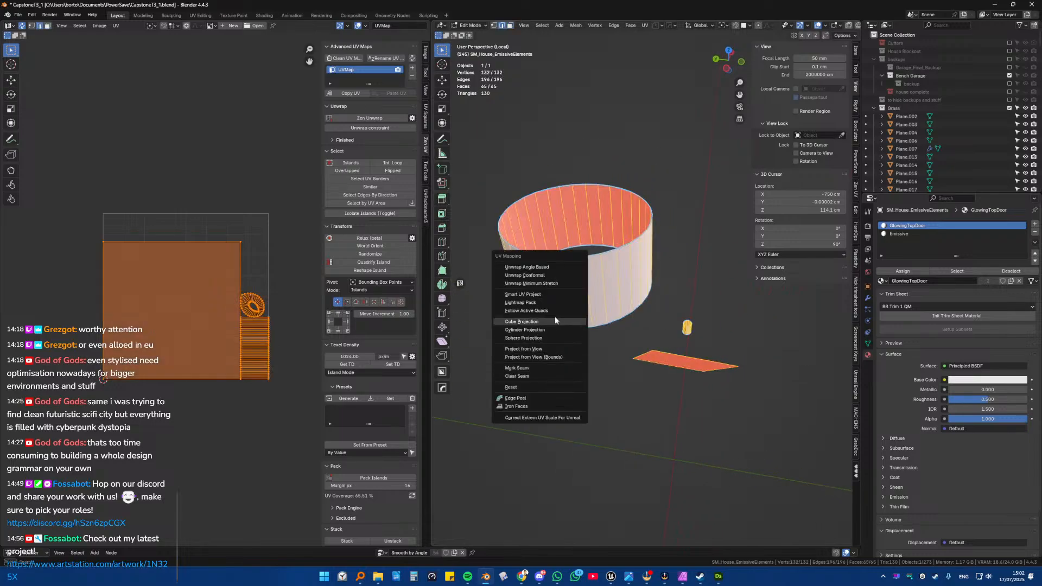
{"action": "left_click", "coordinate": [537, 268]}
{"action": "scroll", "coordinate": [264, 314], "scroll_direction": "up", "scroll_amount": 3}
{"action": "middle_click_drag", "start_coordinate": [286, 334], "coordinate": [102, 286]}
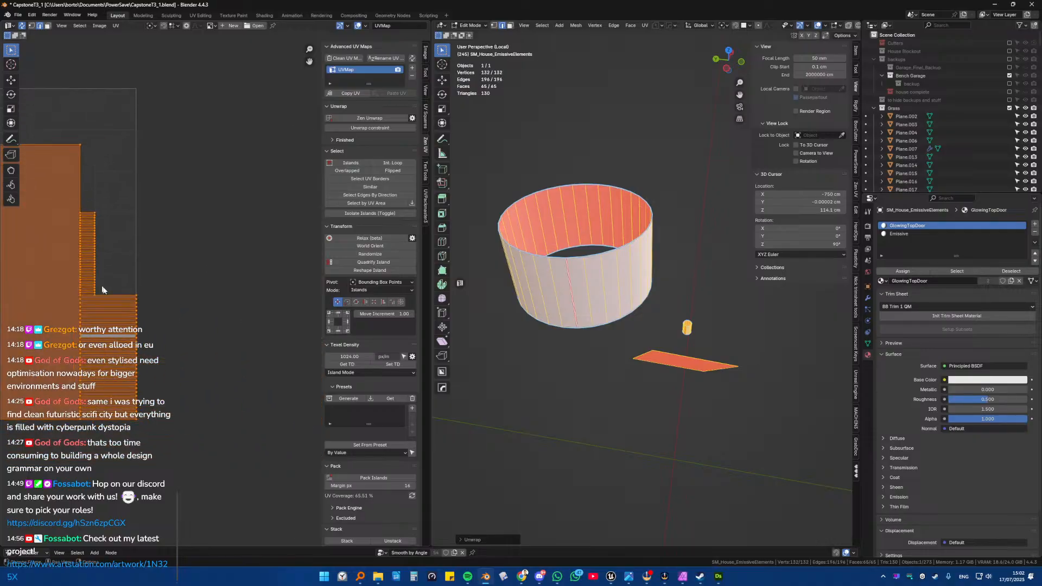
{"action": "left_click", "coordinate": [397, 365]}
{"action": "middle_click_drag", "start_coordinate": [86, 299], "coordinate": [285, 319]}
Step: Select the square window plane's face through its large UV island in face mode
{"action": "left_click", "coordinate": [173, 304]}
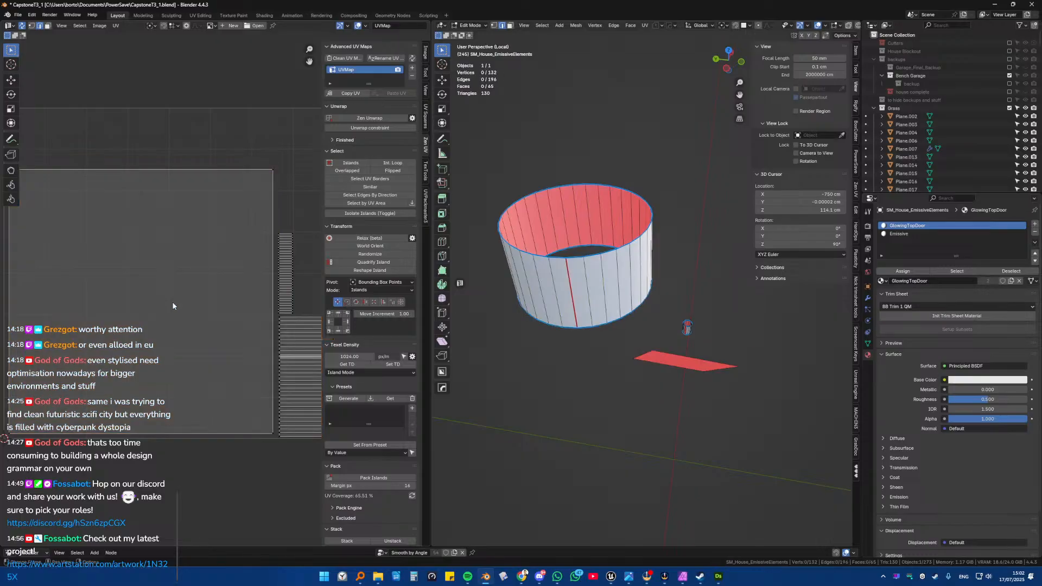
{"action": "key", "text": "3"}
{"action": "left_click", "coordinate": [128, 294]}
{"action": "scroll", "coordinate": [158, 297], "scroll_direction": "down", "scroll_amount": 3}
{"action": "middle_click_drag", "start_coordinate": [724, 315], "coordinate": [495, 269]}
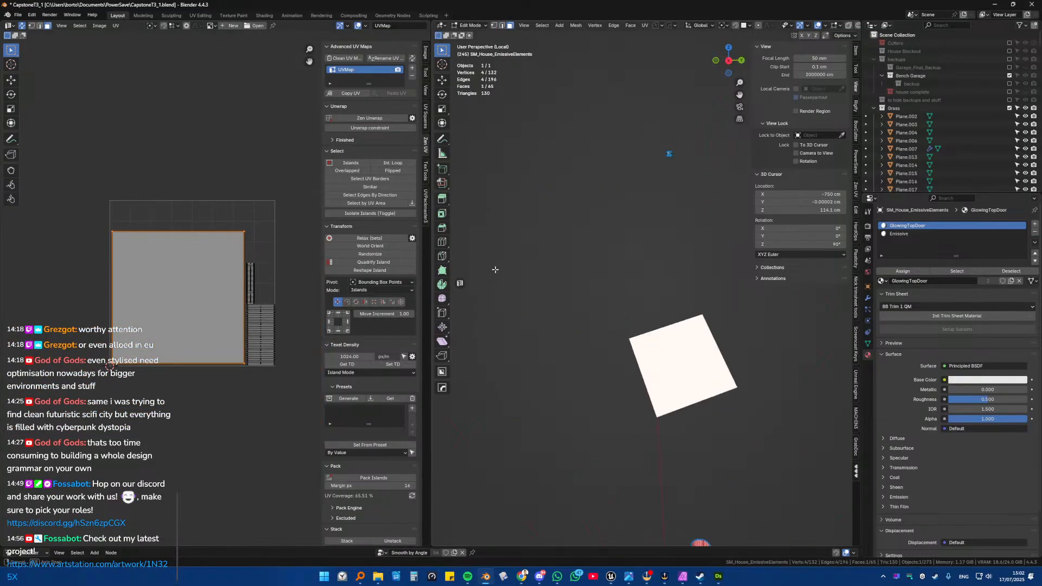
Step: Return to Object Mode and remove the Emissive material slot from the emissive elements object
{"action": "key", "text": "Tab"}
{"action": "middle_click_drag", "start_coordinate": [591, 300], "coordinate": [666, 297]}
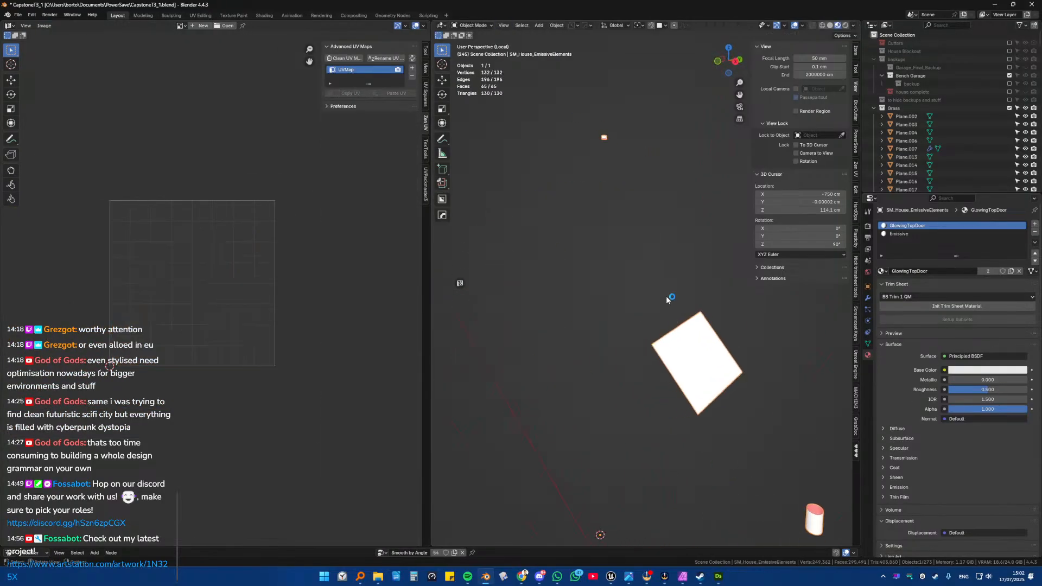
{"action": "scroll", "coordinate": [667, 299], "scroll_direction": "down", "scroll_amount": 4}
{"action": "scroll", "coordinate": [668, 319], "scroll_direction": "up", "scroll_amount": 1}
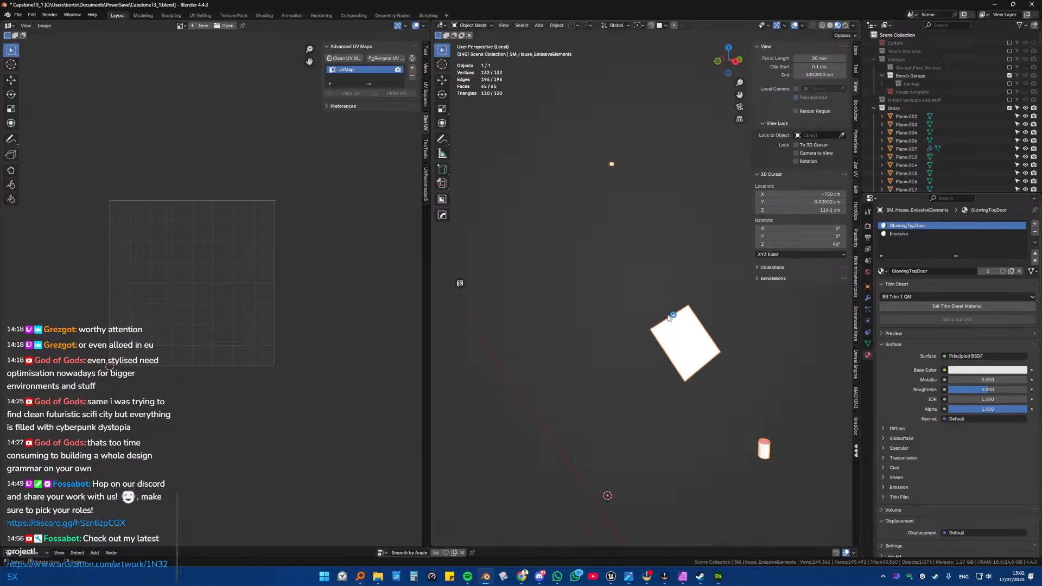
{"action": "left_click", "coordinate": [899, 234]}
{"action": "left_click", "coordinate": [1035, 231]}
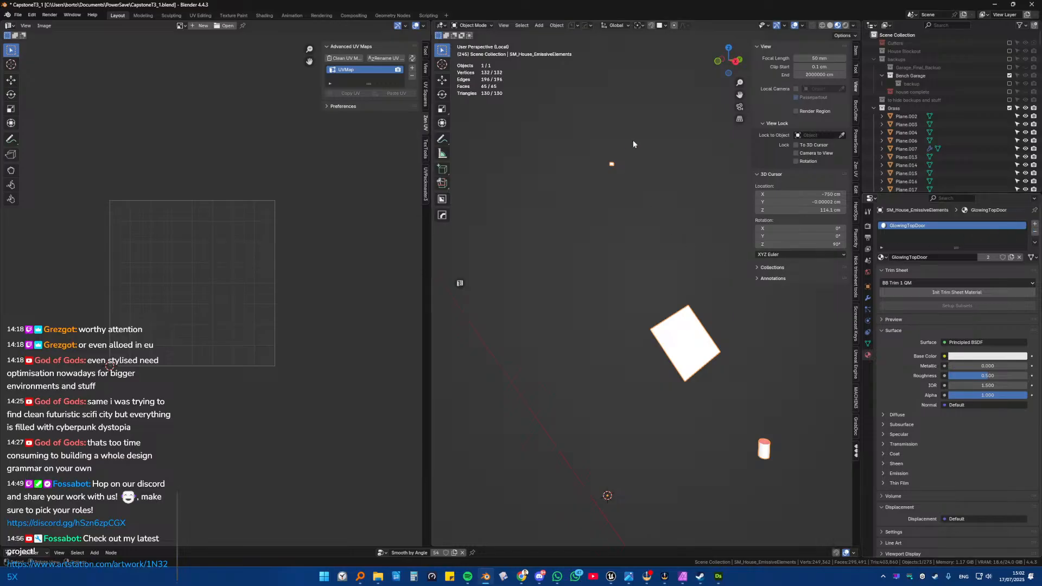
Step: Re-enter Edit Mode, switch the viewport to Solid shading and widen the properties editor
{"action": "key", "text": "Tab"}
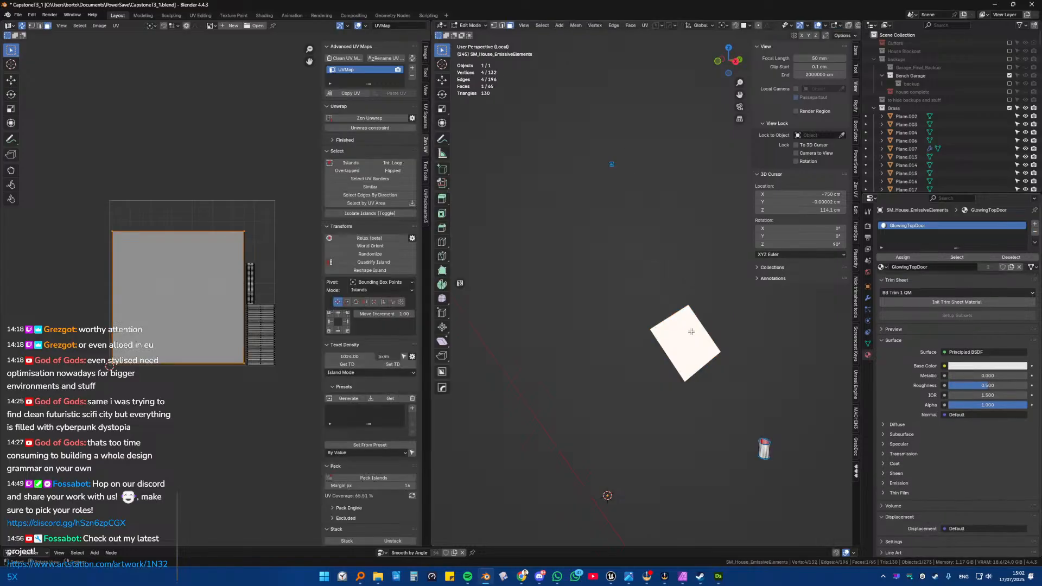
{"action": "middle_click_drag", "start_coordinate": [690, 329], "coordinate": [625, 277], "text": "shift"}
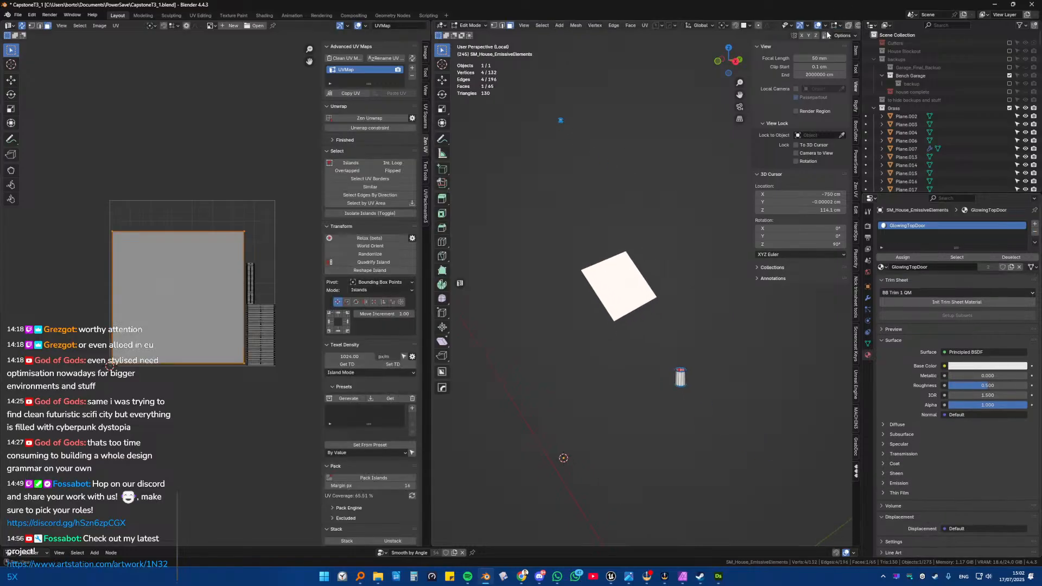
{"action": "left_click_drag", "start_coordinate": [863, 120], "coordinate": [924, 117]}
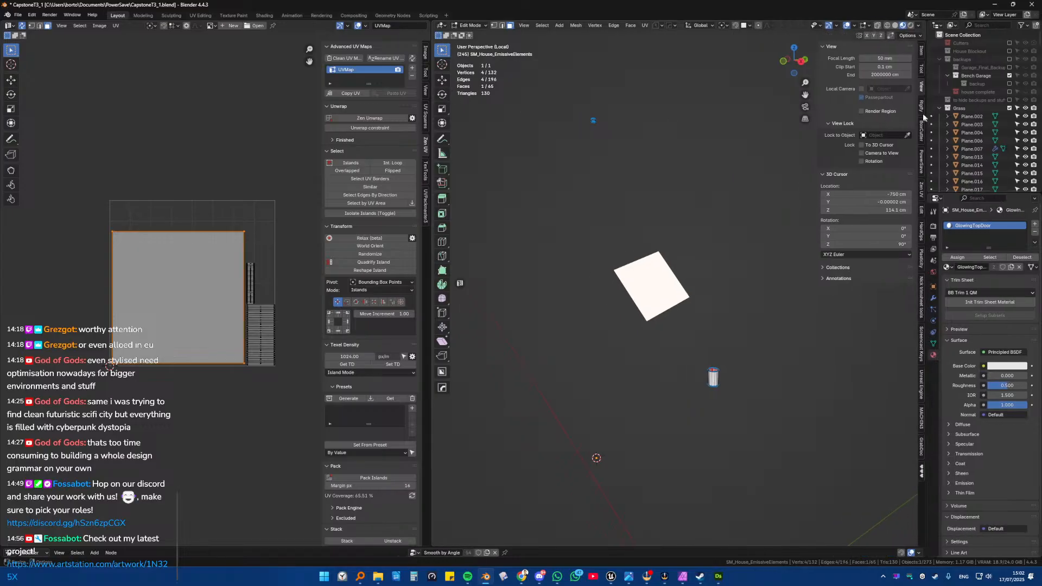
{"action": "left_click", "coordinate": [895, 25]}
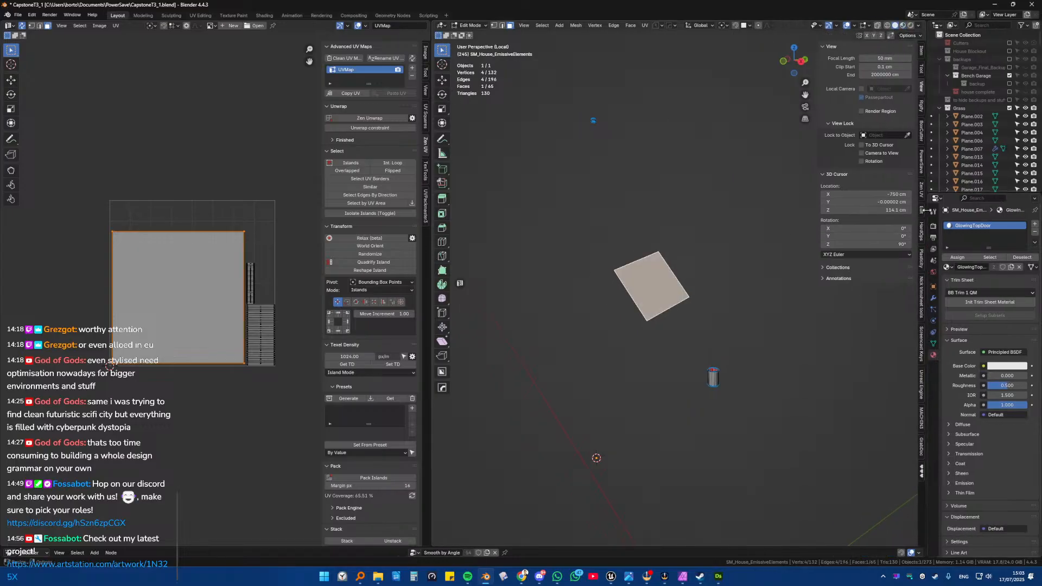
{"action": "left_click_drag", "start_coordinate": [927, 211], "coordinate": [794, 212]}
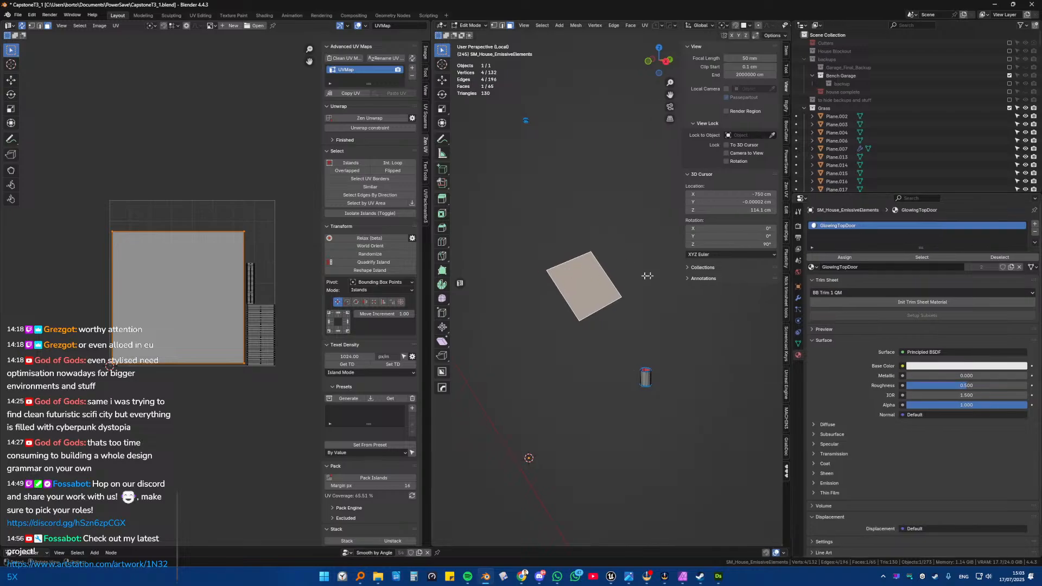
Step: Add a second slot with a new material named Window and assign it to the square window face
{"action": "left_click", "coordinate": [1035, 224]}
{"action": "left_click", "coordinate": [860, 282]}
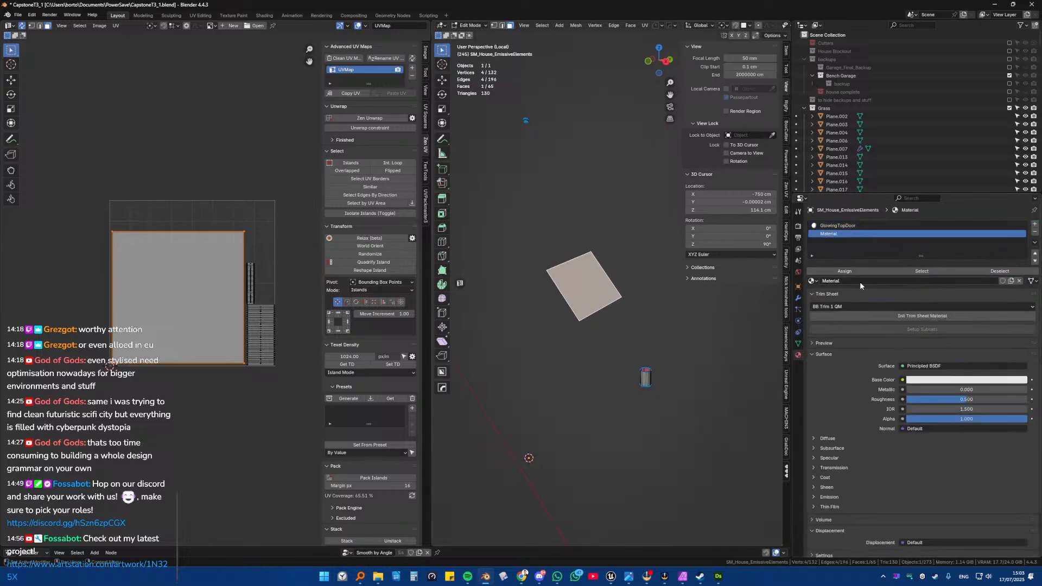
{"action": "left_click", "coordinate": [860, 281]}
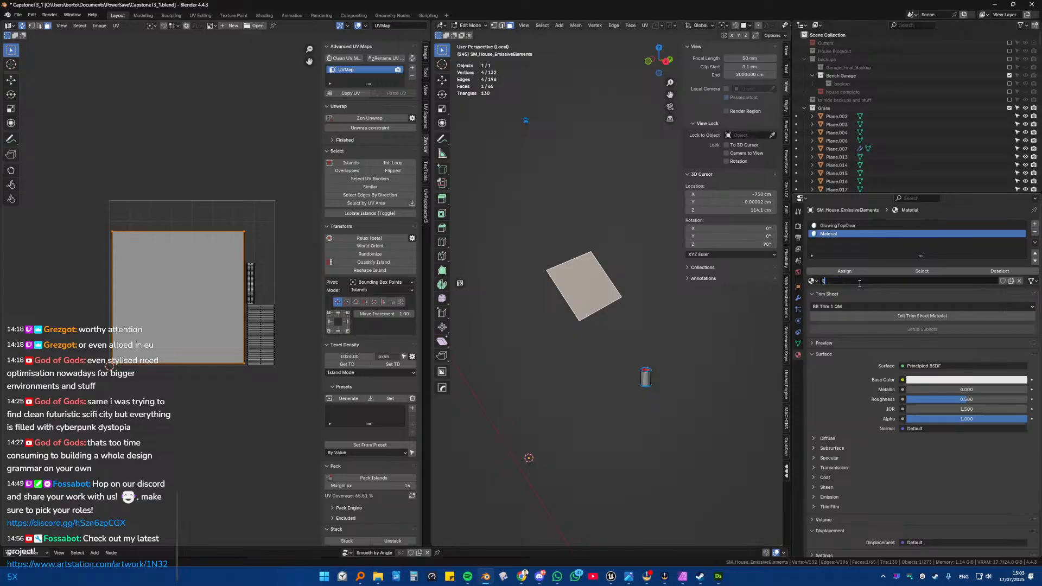
{"action": "type", "text": "Window"}
{"action": "key", "text": "Return"}
{"action": "left_click", "coordinate": [845, 271]}
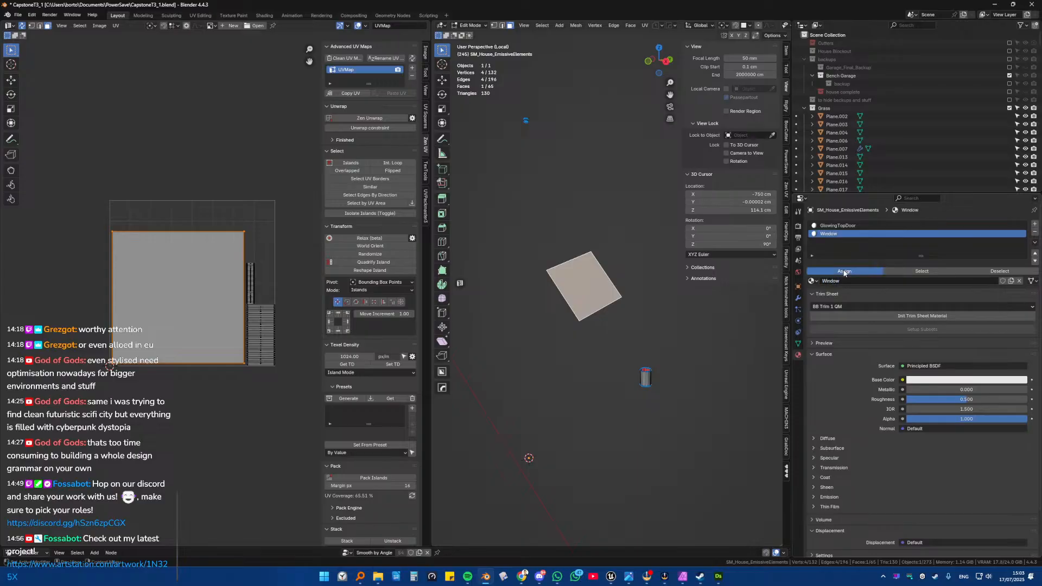
Step: Set the Window material's base color to saturated blue and display the object in Material Preview shading
{"action": "key", "text": "Tab"}
{"action": "key", "text": "KP_Decimal"}
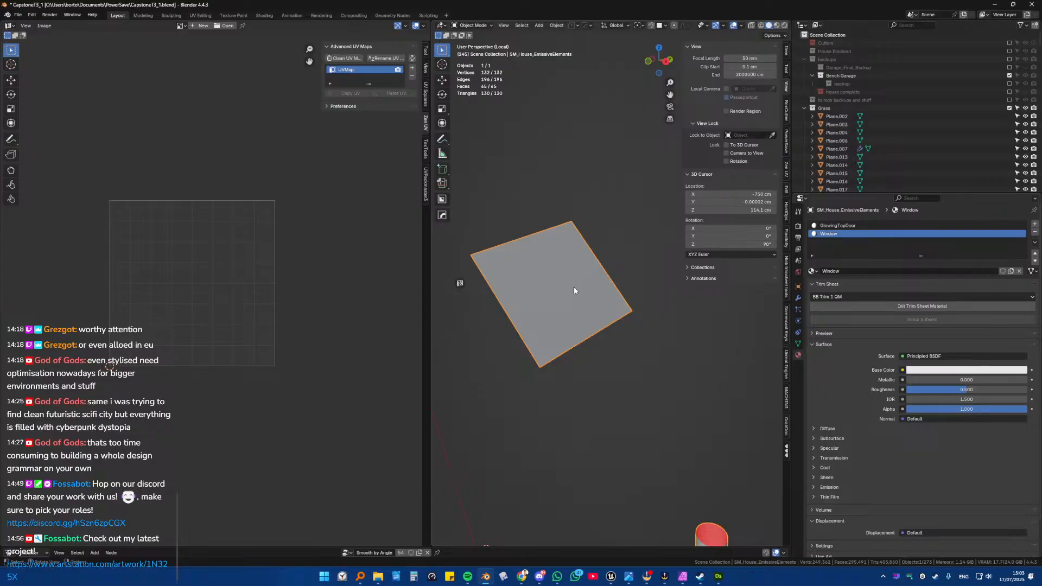
{"action": "scroll", "coordinate": [575, 287], "scroll_direction": "down", "scroll_amount": 3}
{"action": "key", "text": "Tab"}
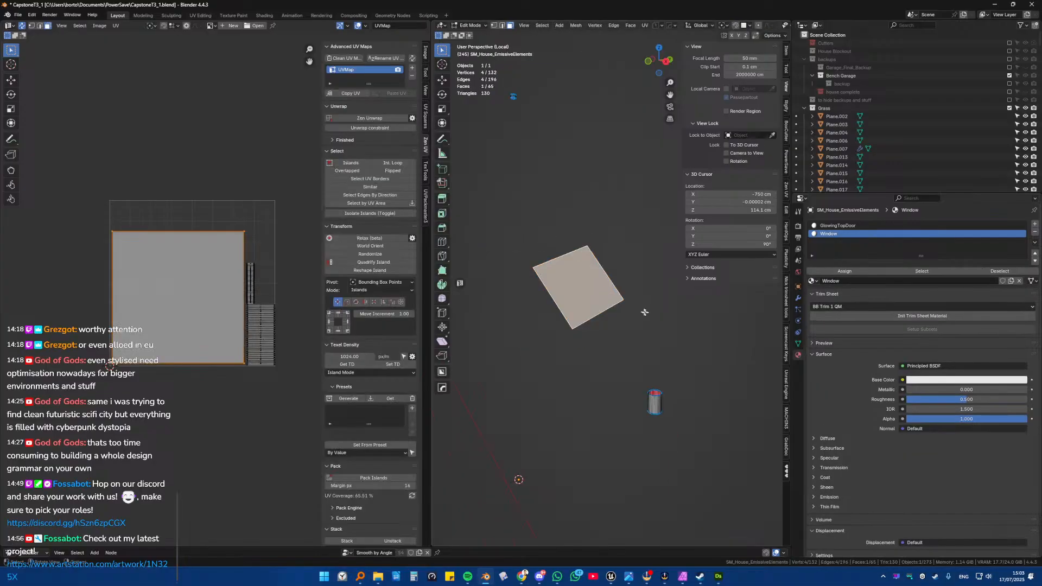
{"action": "left_click", "coordinate": [936, 380]}
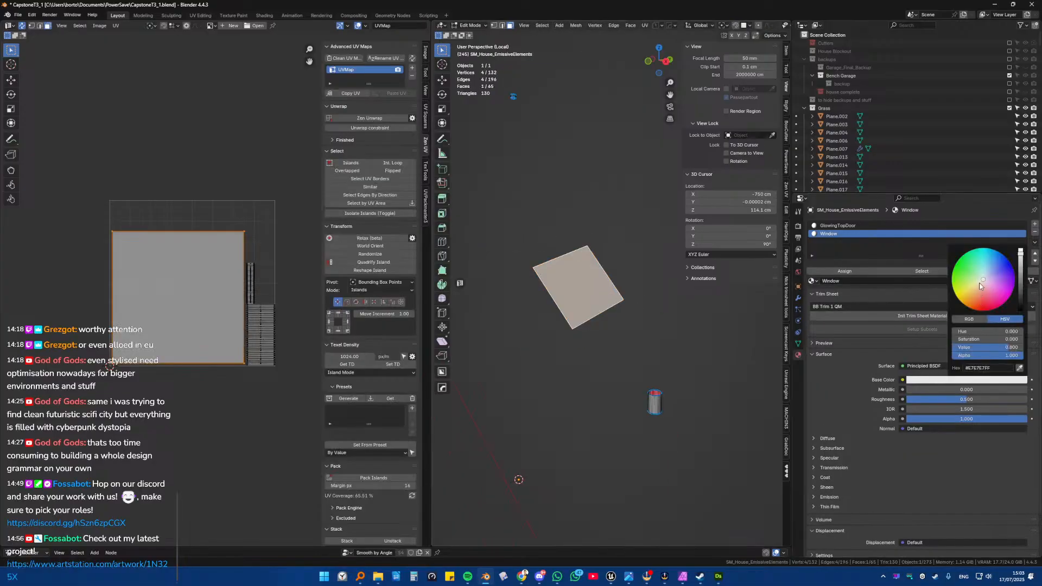
{"action": "left_click_drag", "start_coordinate": [984, 280], "coordinate": [968, 308]}
{"action": "key", "text": "Tab"}
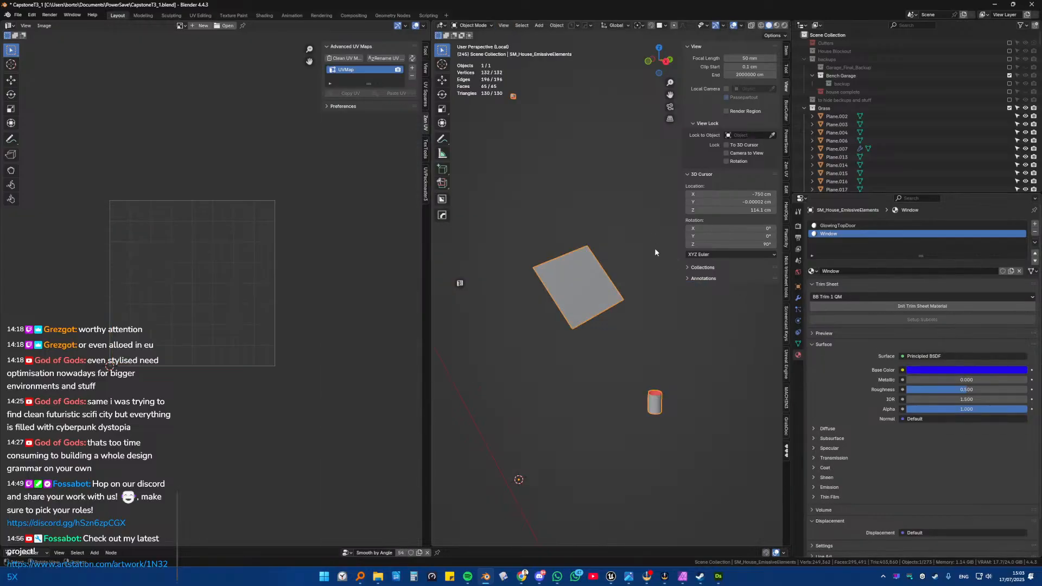
{"action": "left_click", "coordinate": [777, 25]}
{"action": "left_click", "coordinate": [601, 201]}
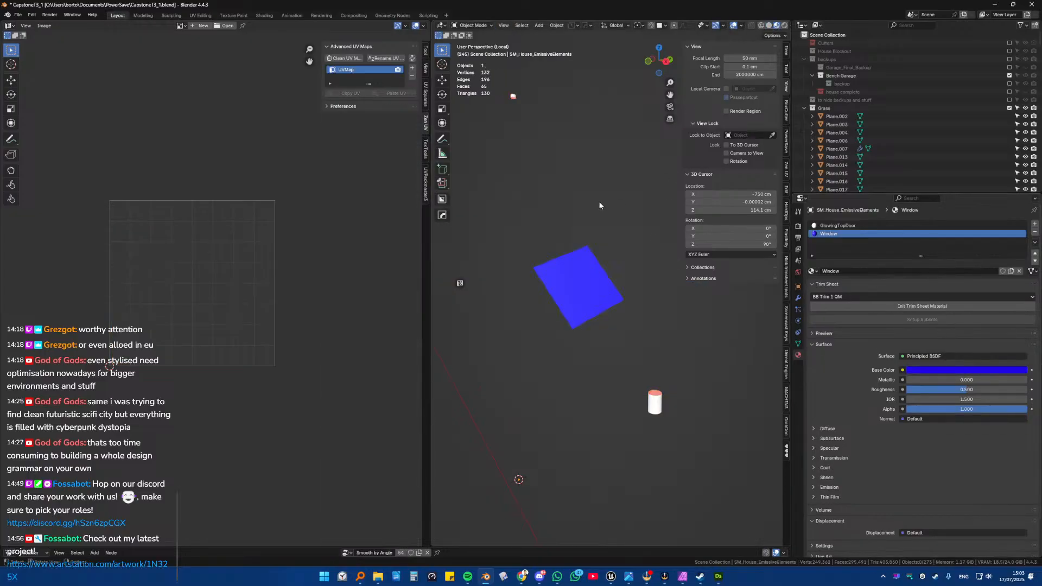
Step: Select the emissive elements object, leave local view and export it for Unreal Engine
{"action": "left_click", "coordinate": [655, 393]}
{"action": "scroll", "coordinate": [654, 279], "scroll_direction": "down", "scroll_amount": 9}
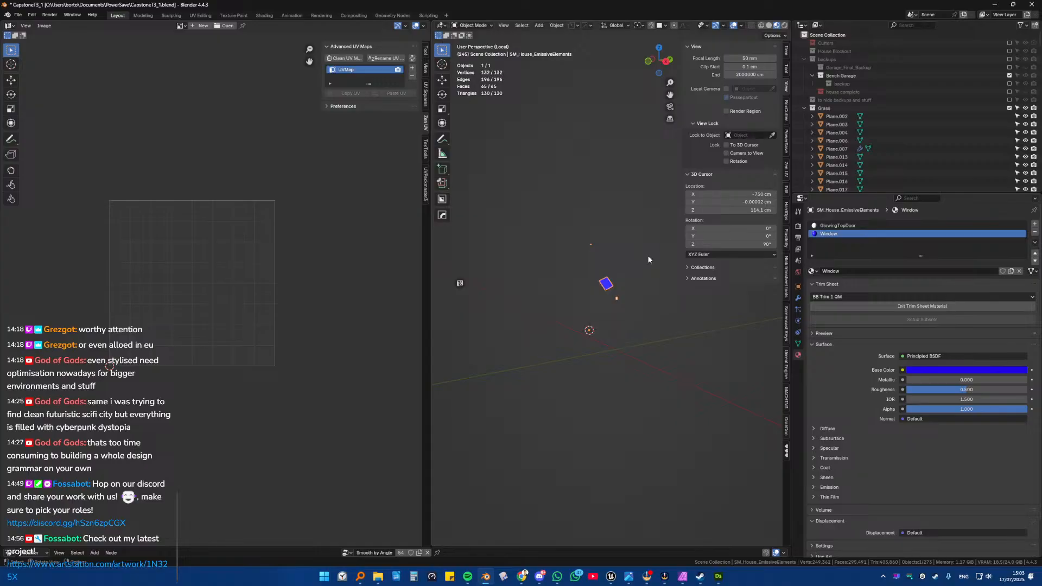
{"action": "key", "text": "KP_Divide"}
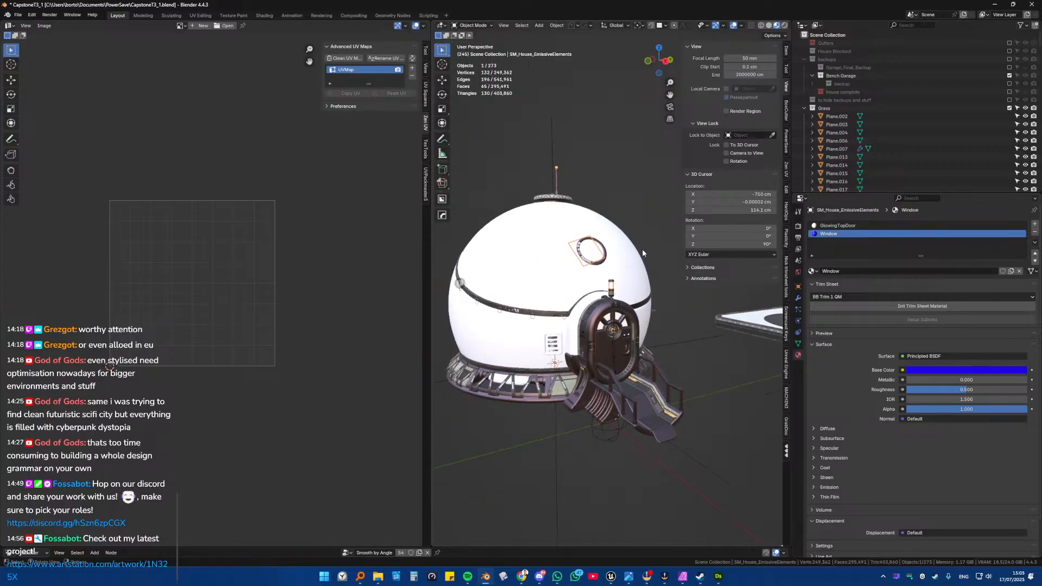
{"action": "left_click", "coordinate": [787, 365]}
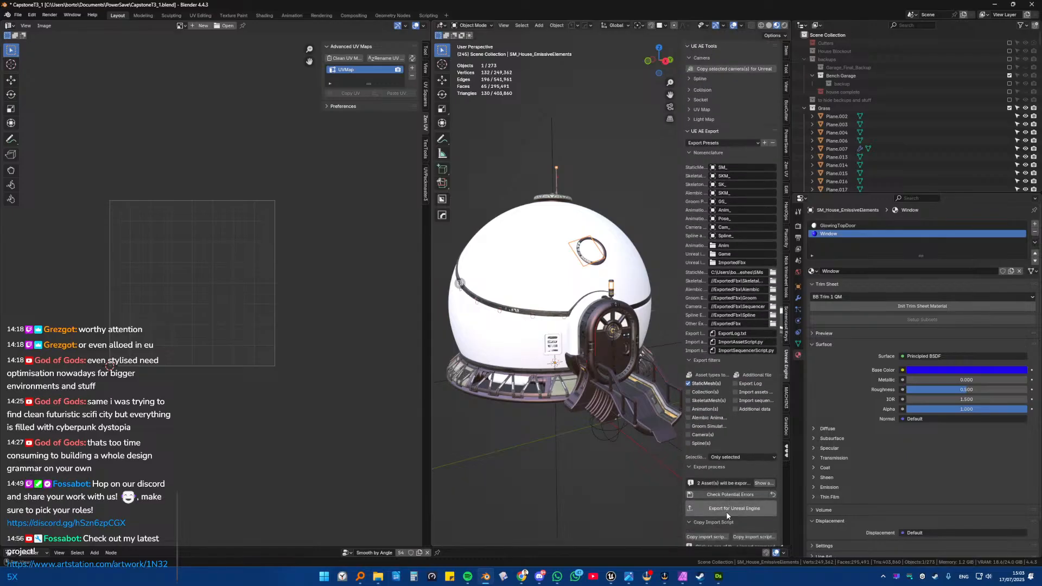
{"action": "left_click", "coordinate": [726, 508]}
Step: Switch to Unreal Engine, save the level and bring the light above the house door into closer view
{"action": "left_click", "coordinate": [611, 577]}
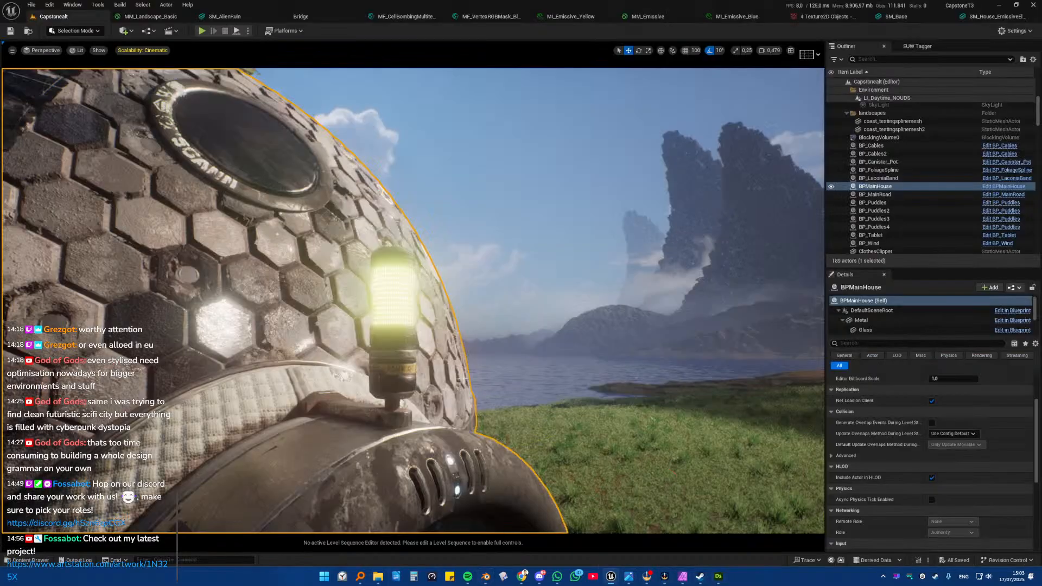
{"action": "key", "text": "ctrl+s"}
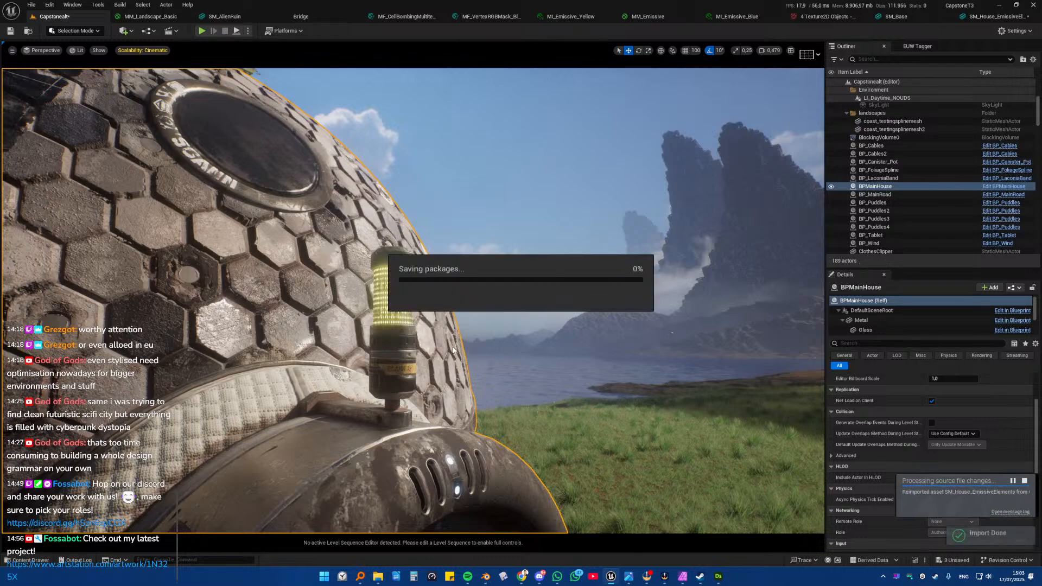
{"action": "right_click_drag", "start_coordinate": [438, 343], "coordinate": [417, 337]}
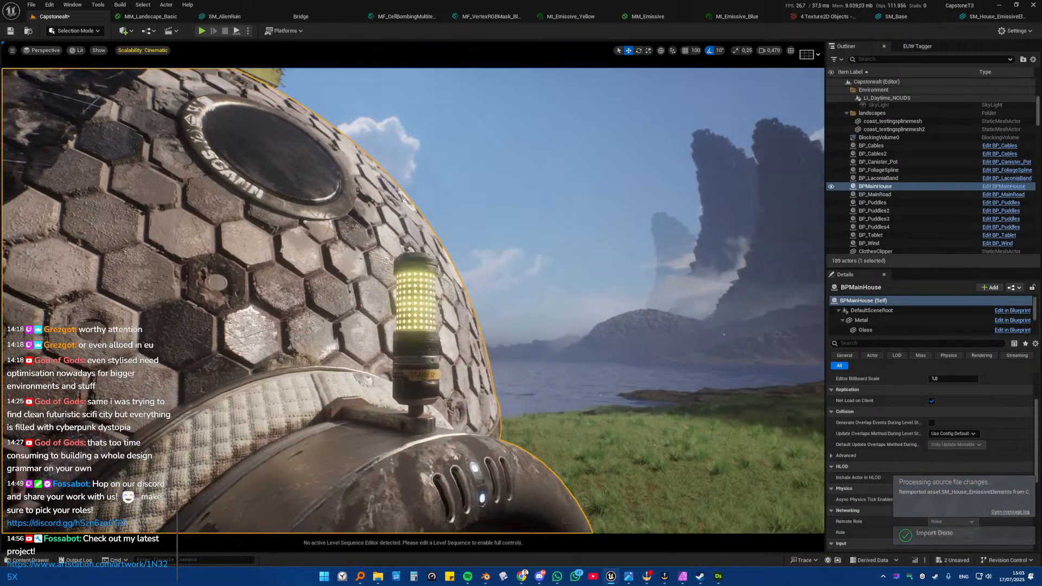
{"action": "key", "text": "w"}
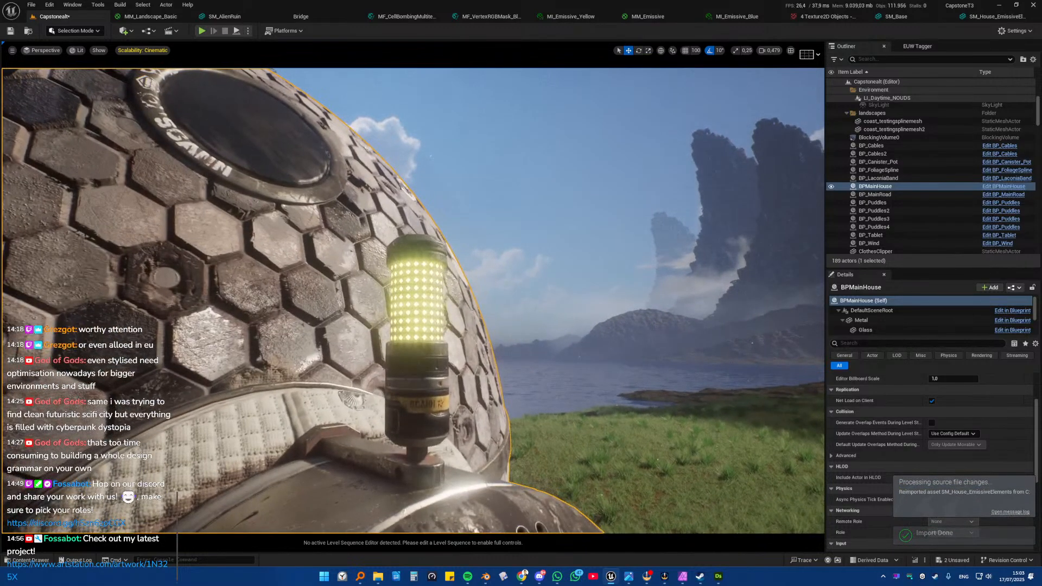
Step: Examine the grid pattern on the flagpole light at the top of the main house
{"action": "right_click_drag", "start_coordinate": [417, 338], "coordinate": [310, 374]}
{"action": "key", "text": "w"}
{"action": "key", "text": "w"}
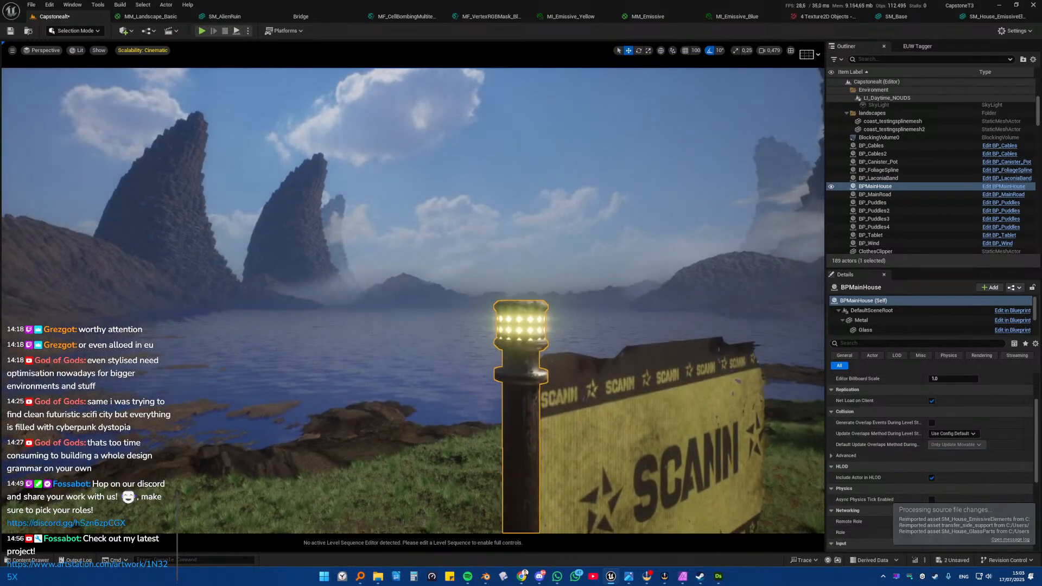
{"action": "key", "text": "s"}
Step: View the scene through MainCamera in a fullscreen viewport
{"action": "left_click", "coordinate": [41, 50]}
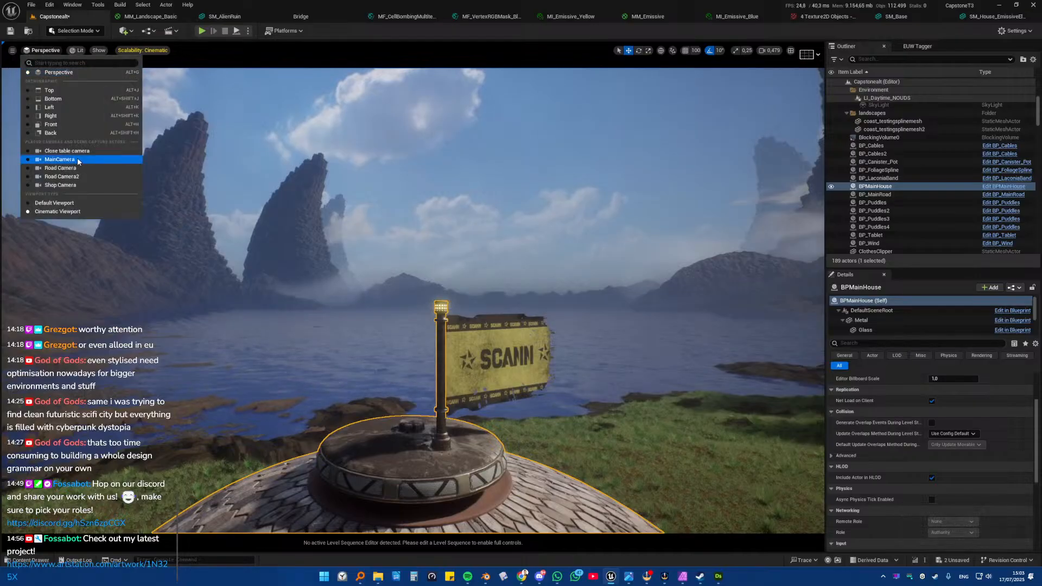
{"action": "left_click", "coordinate": [78, 160]}
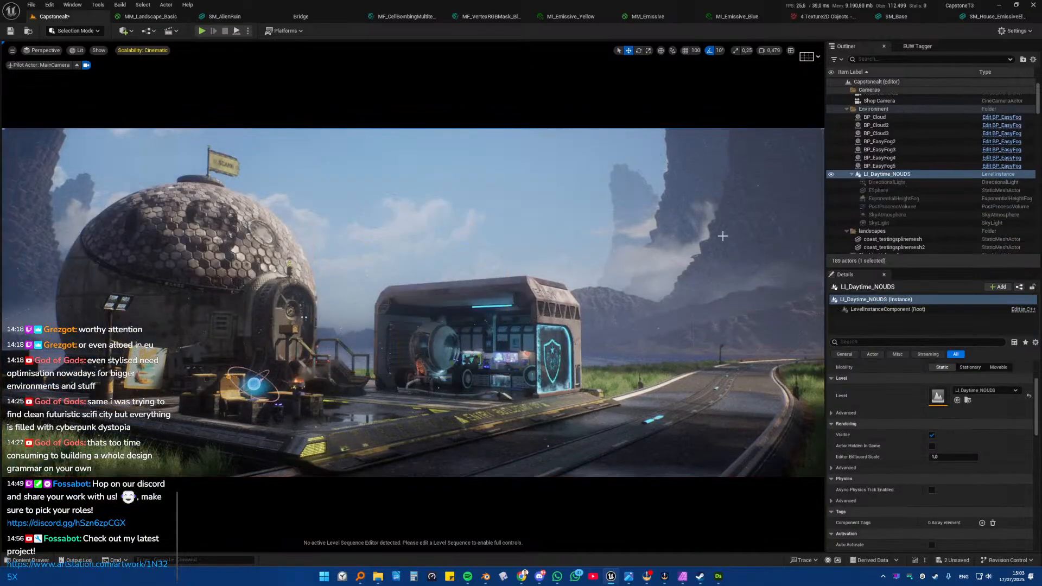
{"action": "key", "text": "F11"}
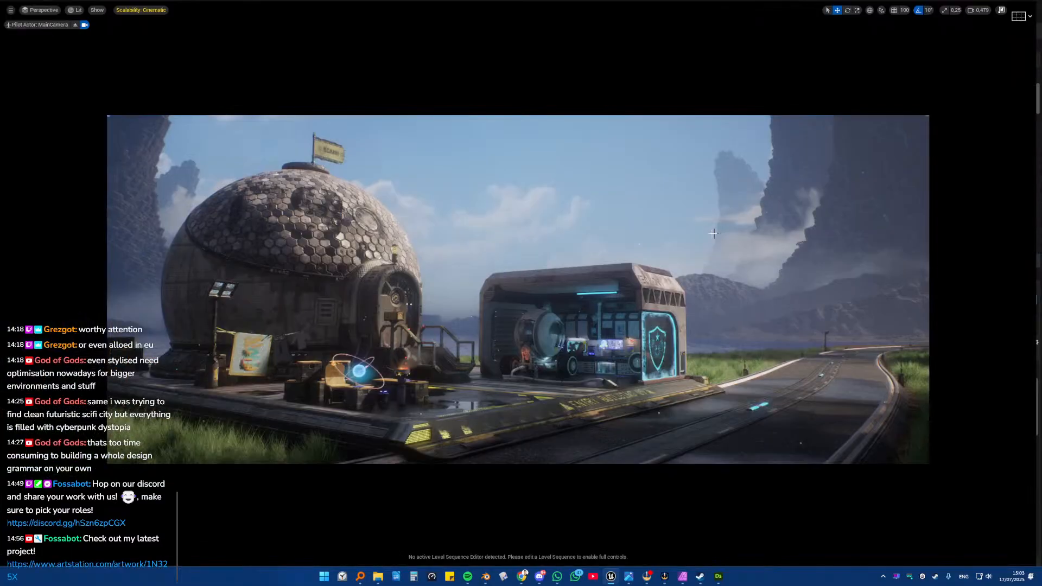